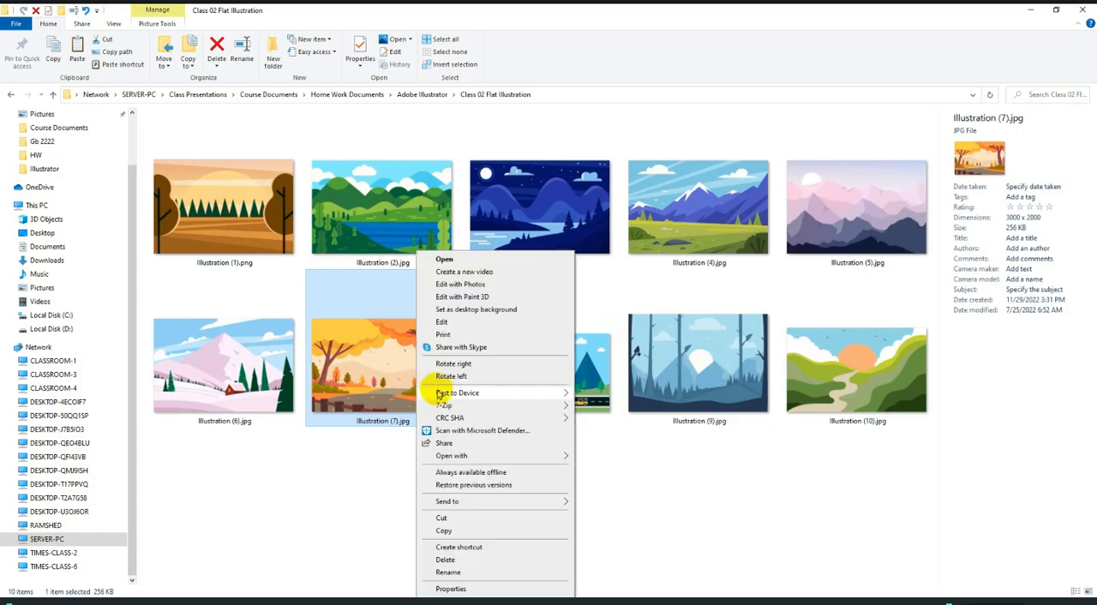
Copy Illustration (7).jpg in File Explorer, paste it into the blank Illustrator document and undo the paste.
{"action": "left_click", "coordinate": [444, 531]}
{"action": "left_click", "coordinate": [381, 603]}
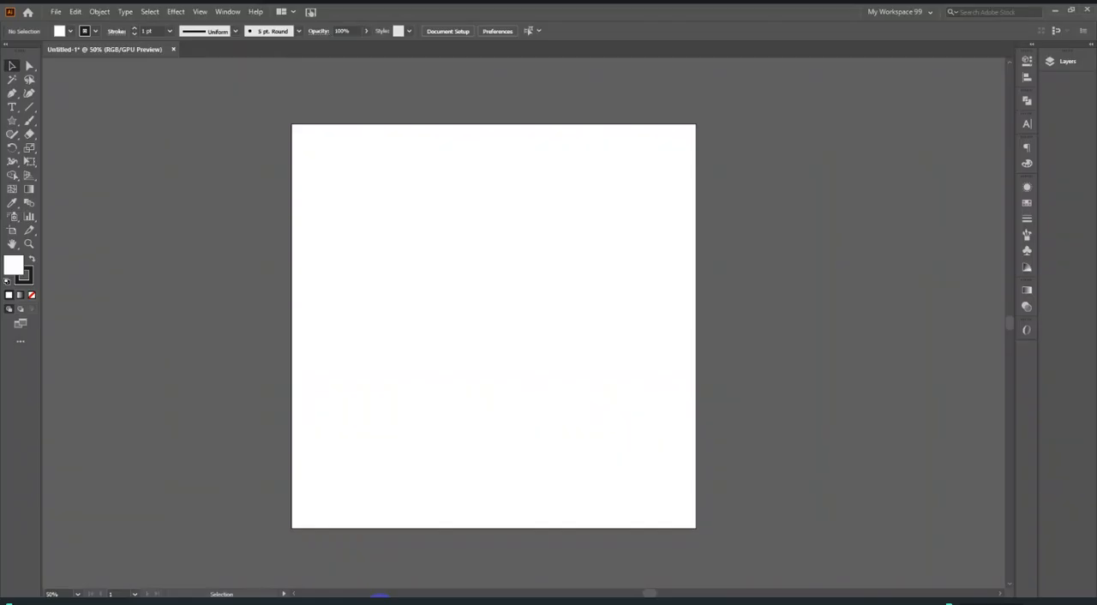
{"action": "key", "text": "ctrl+v"}
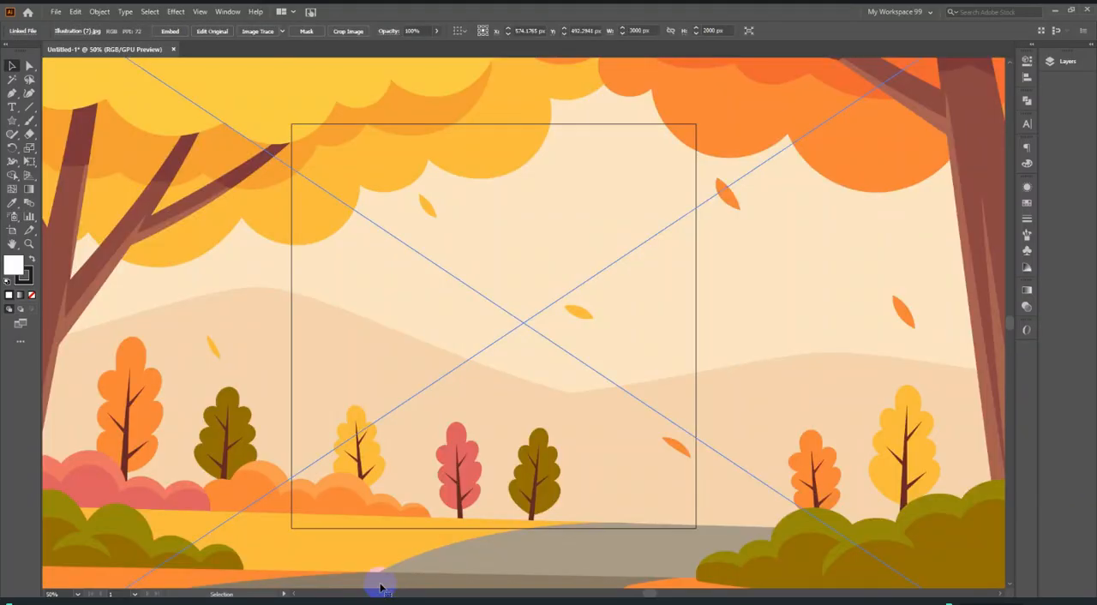
{"action": "key", "text": "ctrl+z"}
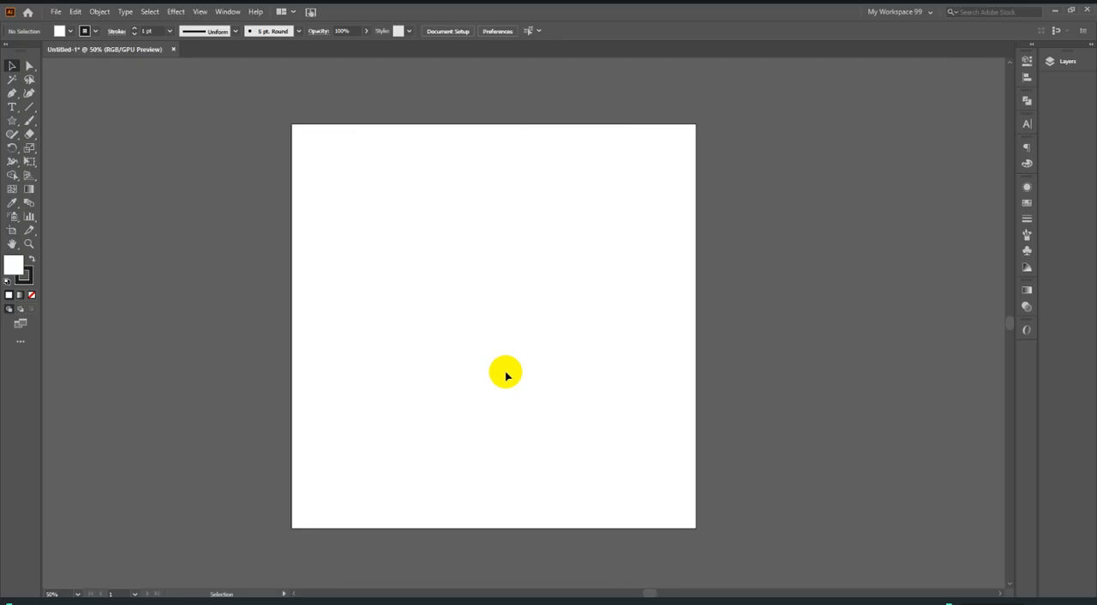
Start placing a file and browse on SERVER-PC through Class Presentations, Course Documents, Home Work Documents and Adobe Illustrator to Class 02 Flat Illustration.
{"action": "left_click", "coordinate": [54, 12]}
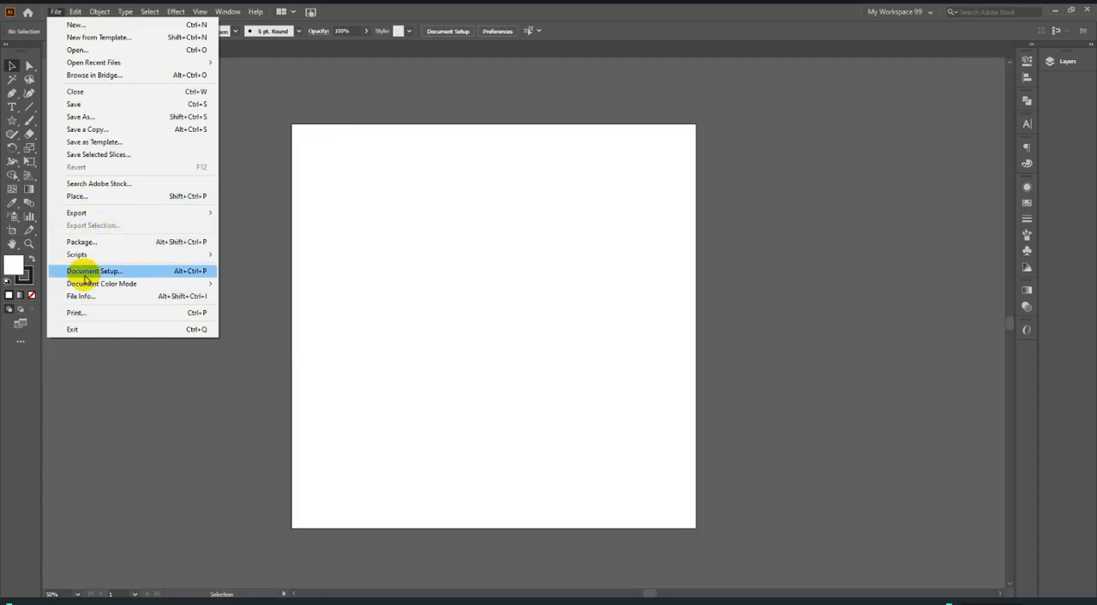
{"action": "left_click", "coordinate": [121, 199]}
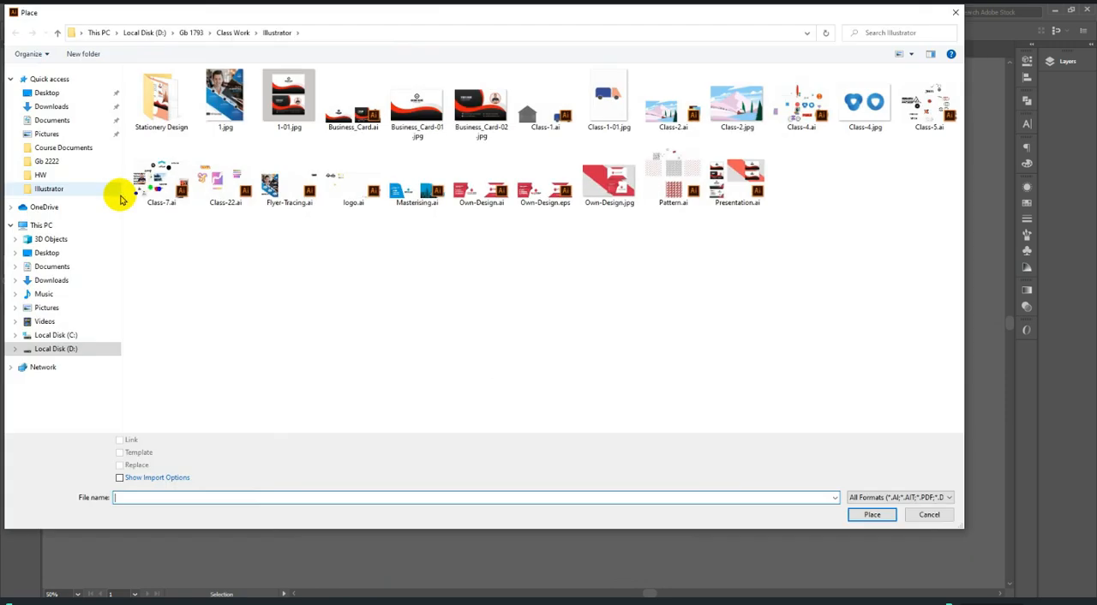
{"action": "left_click", "coordinate": [33, 369]}
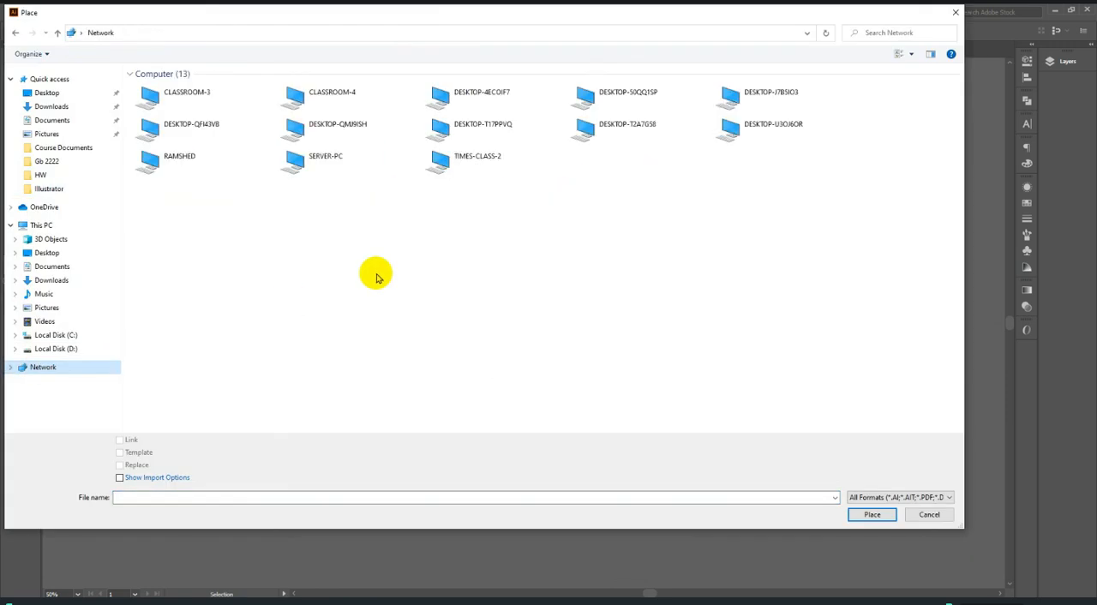
{"action": "left_click", "coordinate": [347, 168]}
{"action": "double_click", "coordinate": [347, 168]}
{"action": "double_click", "coordinate": [196, 75]}
{"action": "left_click", "coordinate": [213, 85]}
{"action": "double_click", "coordinate": [213, 86]}
{"action": "double_click", "coordinate": [205, 158]}
{"action": "double_click", "coordinate": [206, 89]}
{"action": "double_click", "coordinate": [205, 86]}
Place Illustration (7).jpg at its full 3000 × 2000 px size, then delete it from the document.
{"action": "left_click", "coordinate": [544, 107]}
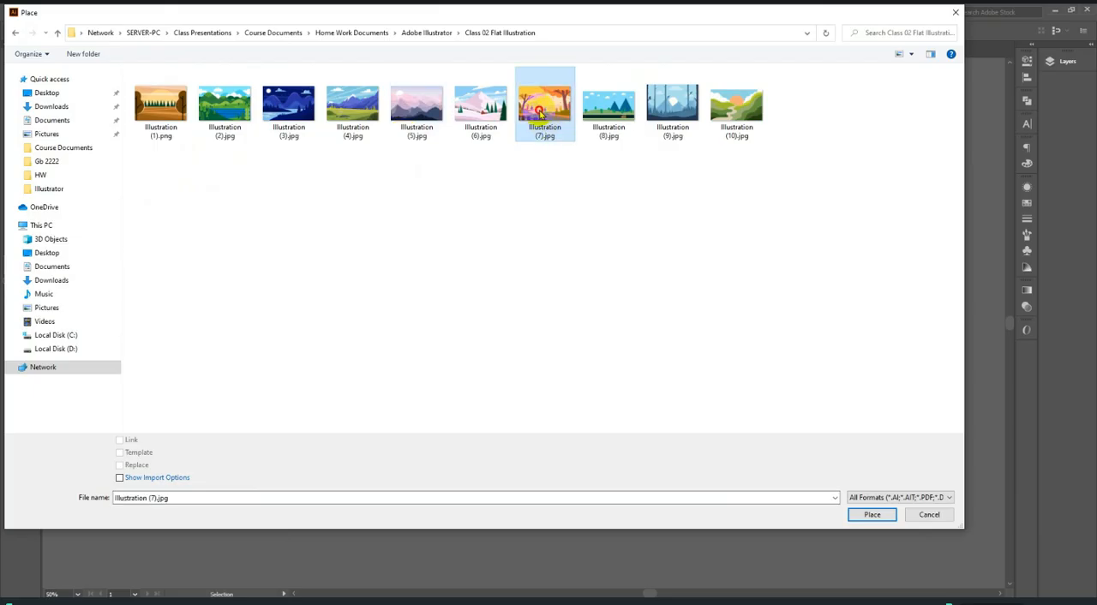
{"action": "left_click", "coordinate": [870, 514]}
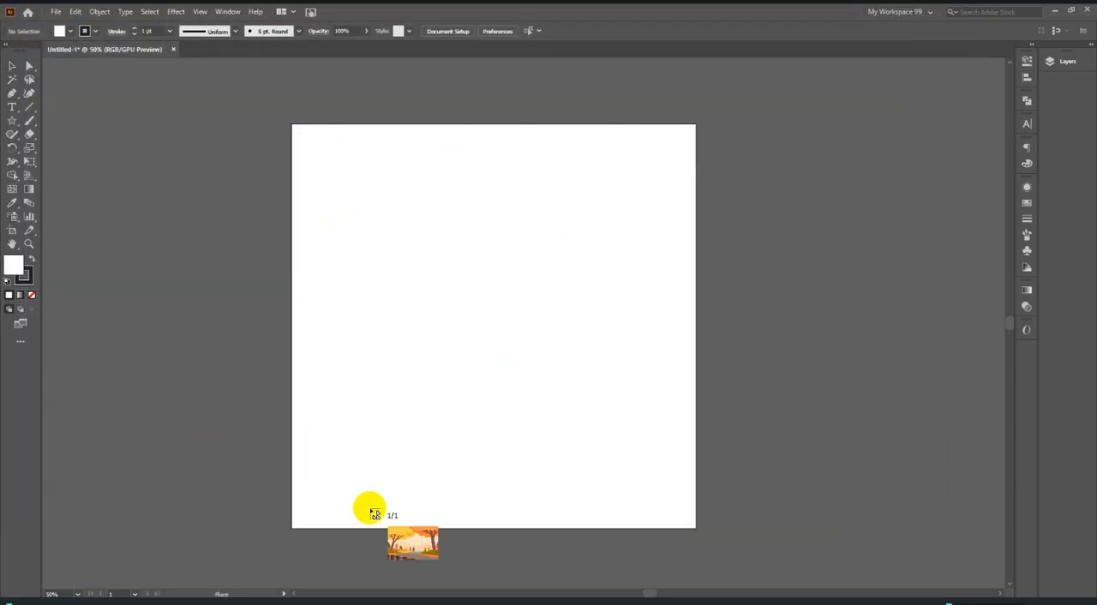
{"action": "left_click", "coordinate": [485, 293]}
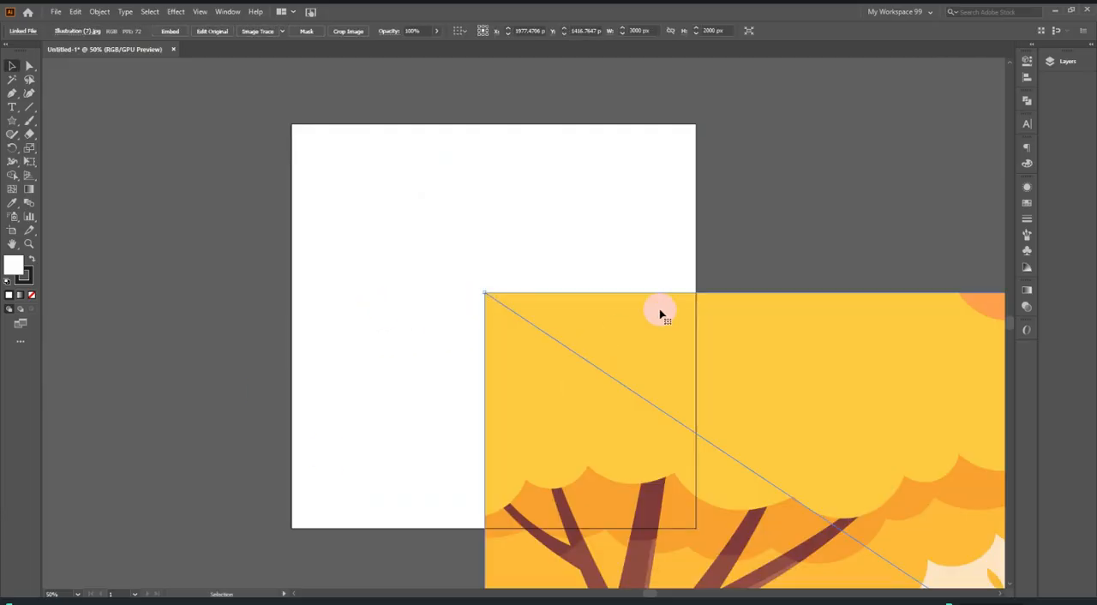
{"action": "scroll", "coordinate": [659, 316], "scroll_direction": "down", "scroll_amount": 4}
{"action": "scroll", "coordinate": [710, 287], "scroll_direction": "down", "scroll_amount": 2}
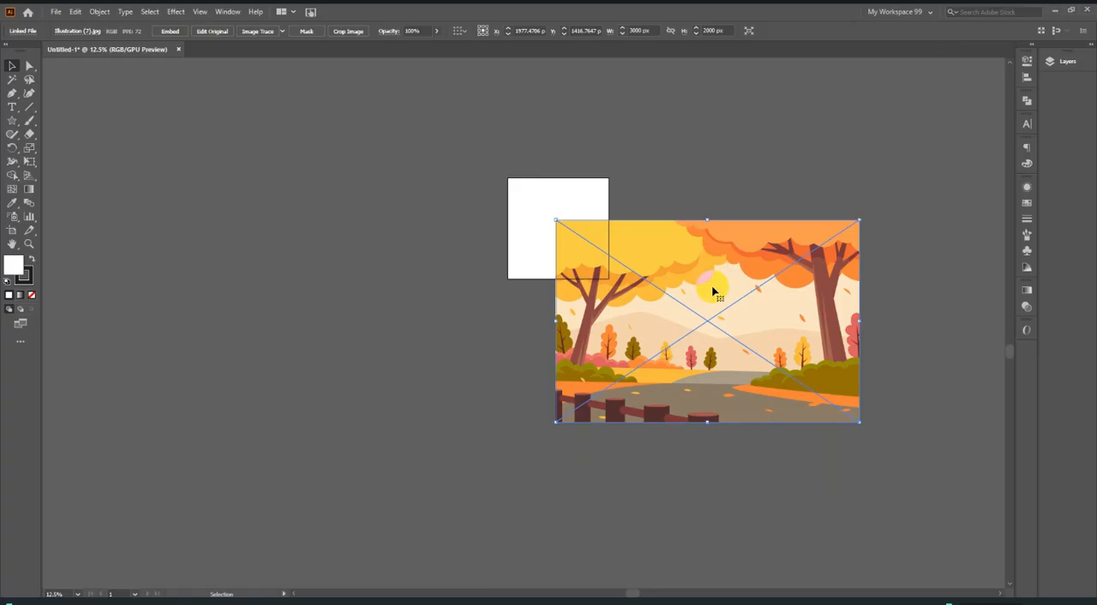
{"action": "scroll", "coordinate": [590, 266], "scroll_direction": "up", "scroll_amount": 1}
{"action": "scroll", "coordinate": [589, 367], "scroll_direction": "up", "scroll_amount": 1}
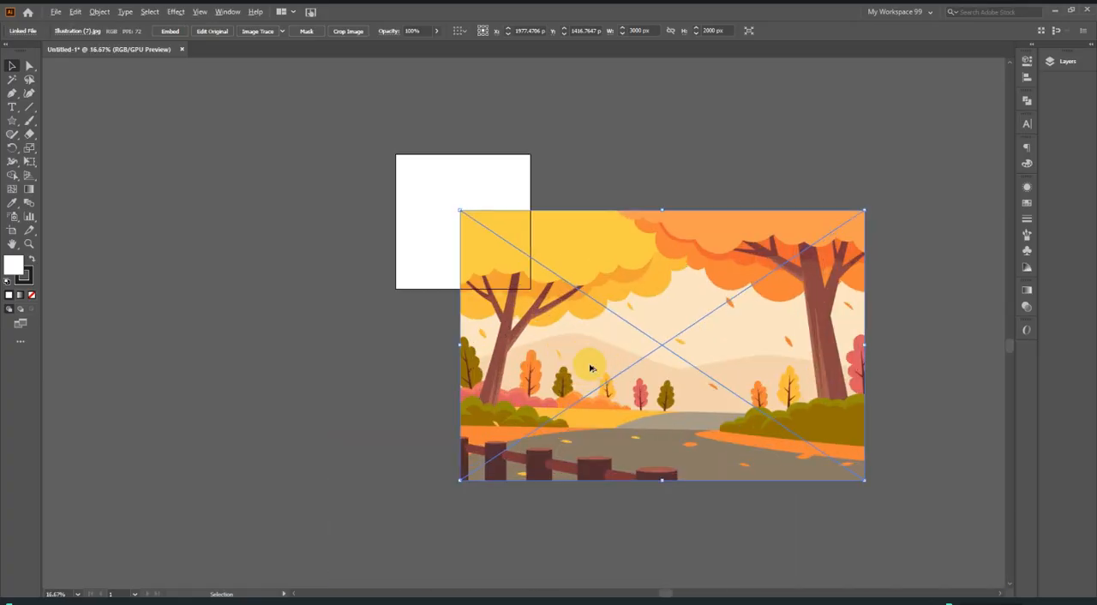
{"action": "key", "text": "Delete"}
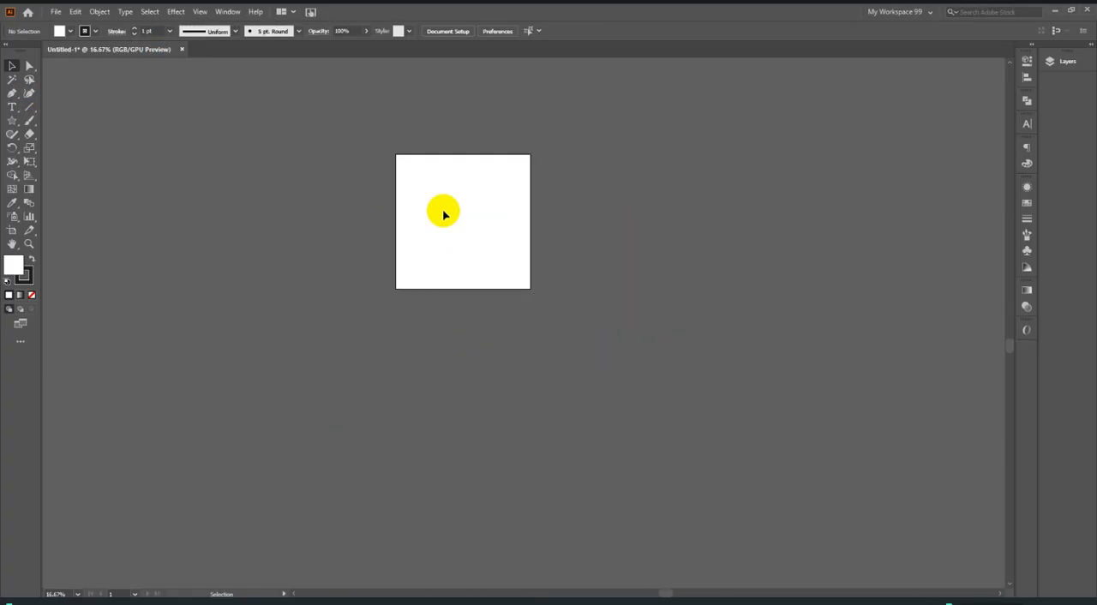
{"action": "scroll", "coordinate": [403, 201], "scroll_direction": "up", "scroll_amount": 1}
{"action": "scroll", "coordinate": [463, 274], "scroll_direction": "up", "scroll_amount": 2}
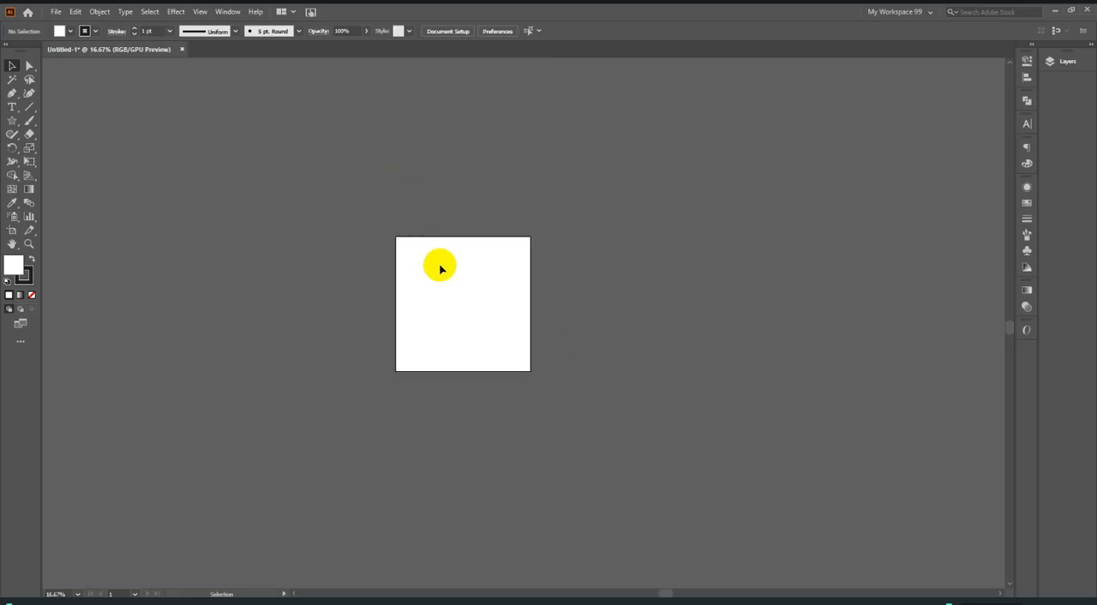
Place Illustration (7).jpg as a linked image from the artboard's upper-left corner, scaled to the artboard height at about 1500 × 1000 px.
{"action": "left_click", "coordinate": [46, 11]}
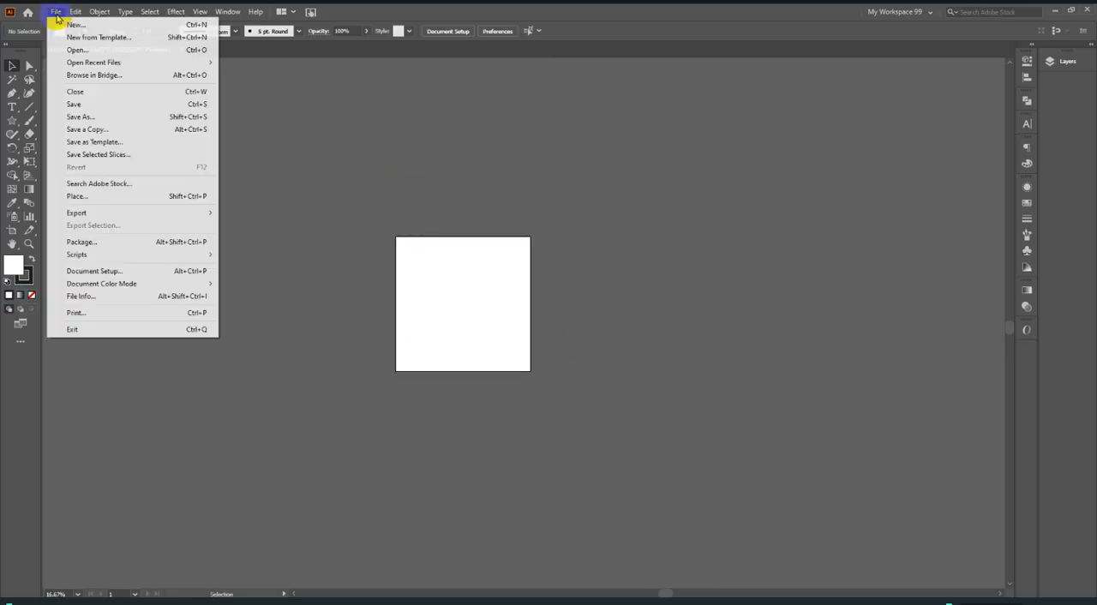
{"action": "left_click", "coordinate": [146, 196]}
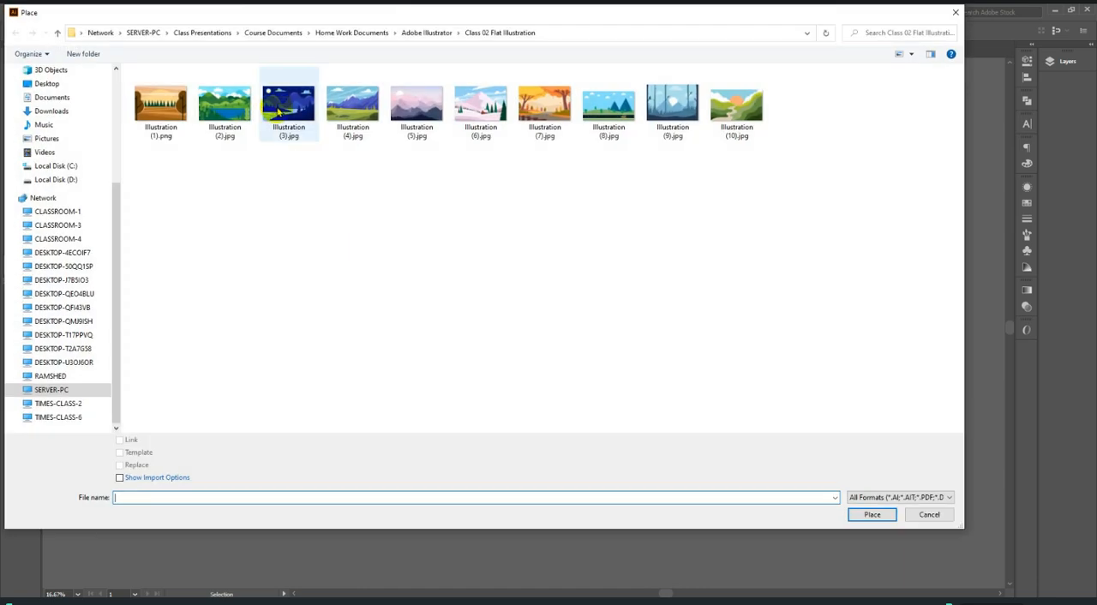
{"action": "left_click", "coordinate": [545, 104]}
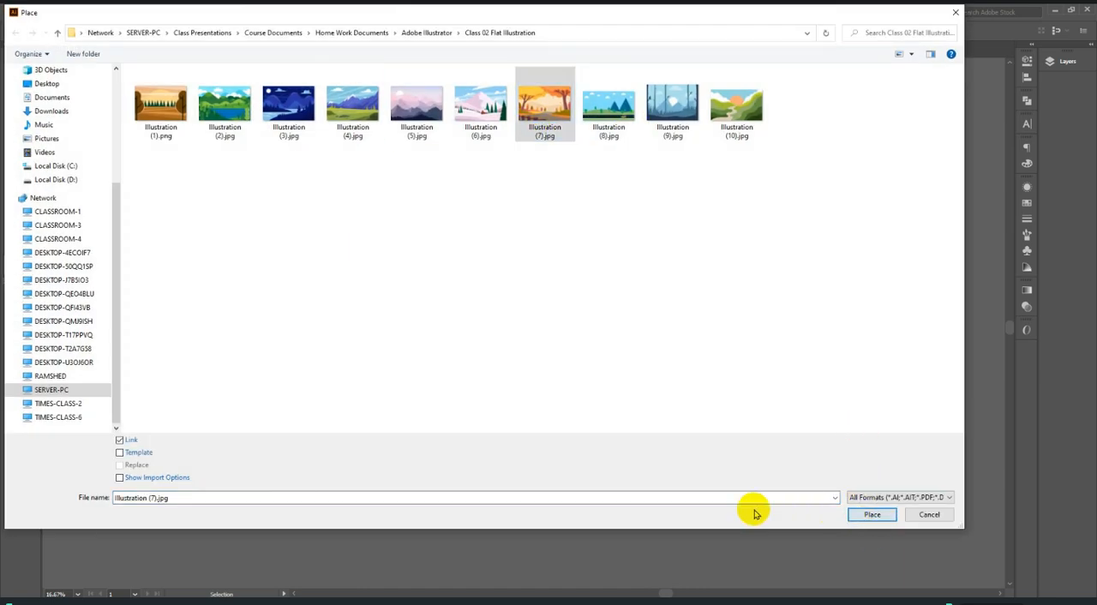
{"action": "left_click", "coordinate": [859, 515]}
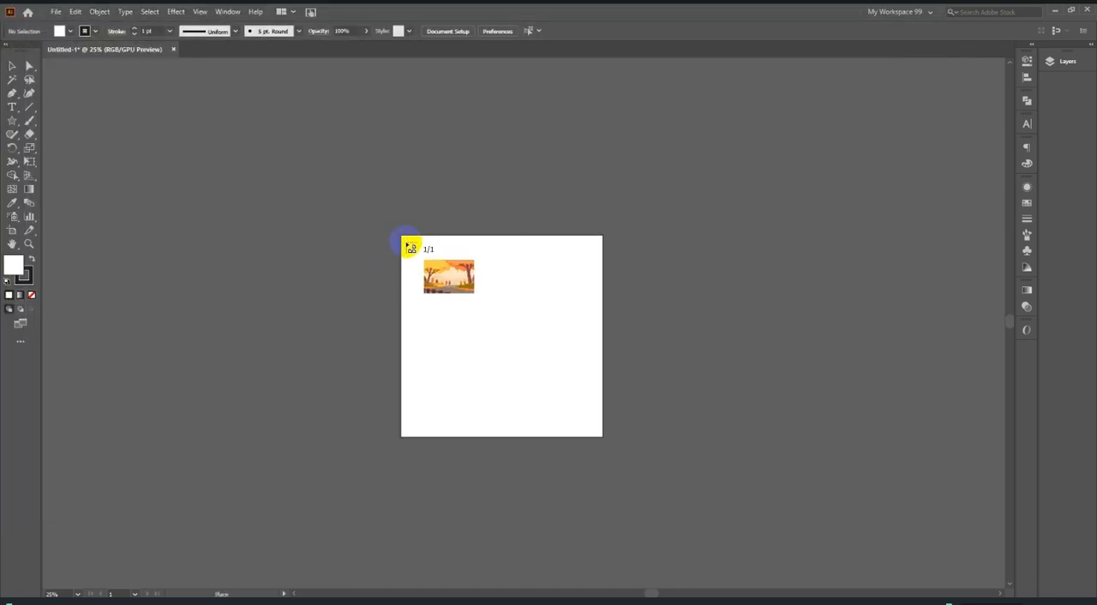
{"action": "left_click_drag", "start_coordinate": [402, 236], "coordinate": [716, 436]}
{"action": "left_click", "coordinate": [840, 394]}
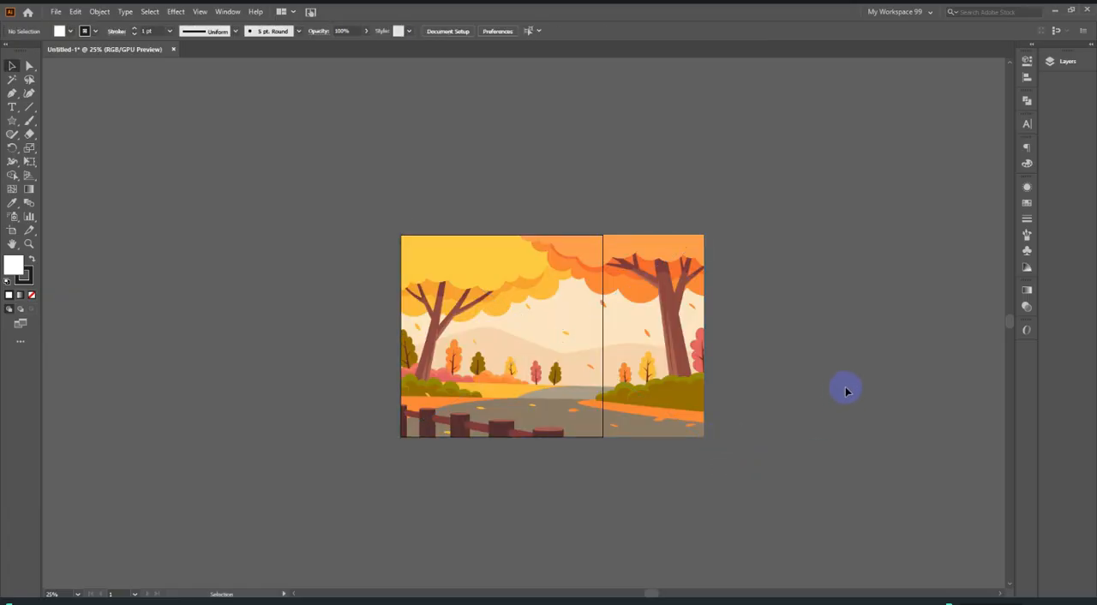
Embed the linked autumn landscape image in the document and leave it selected.
{"action": "left_click", "coordinate": [599, 394]}
{"action": "scroll", "coordinate": [518, 378], "scroll_direction": "up", "scroll_amount": 1}
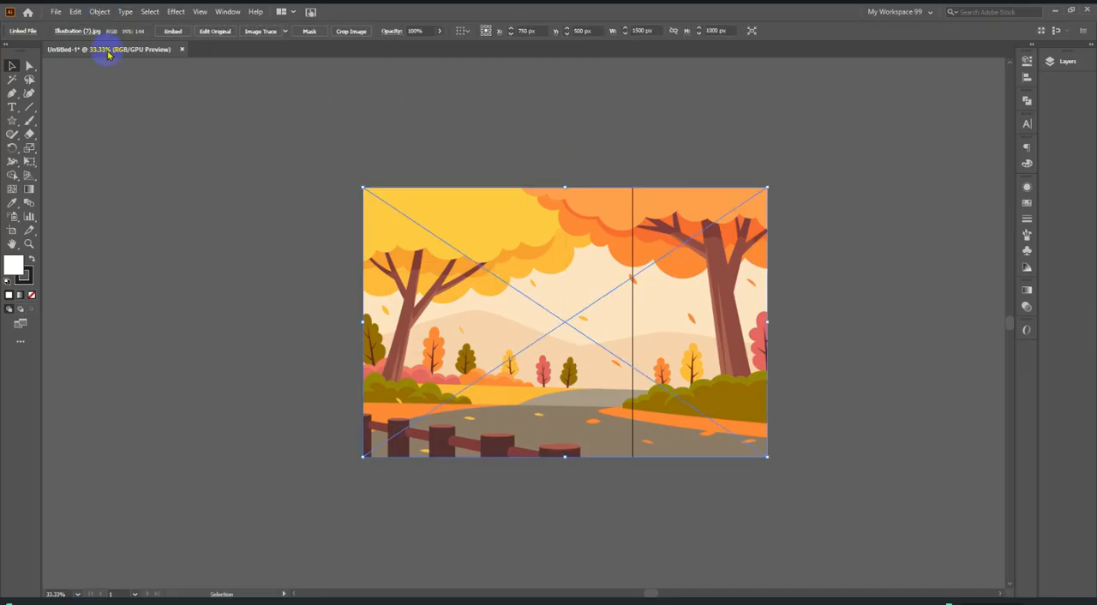
{"action": "left_click", "coordinate": [174, 32]}
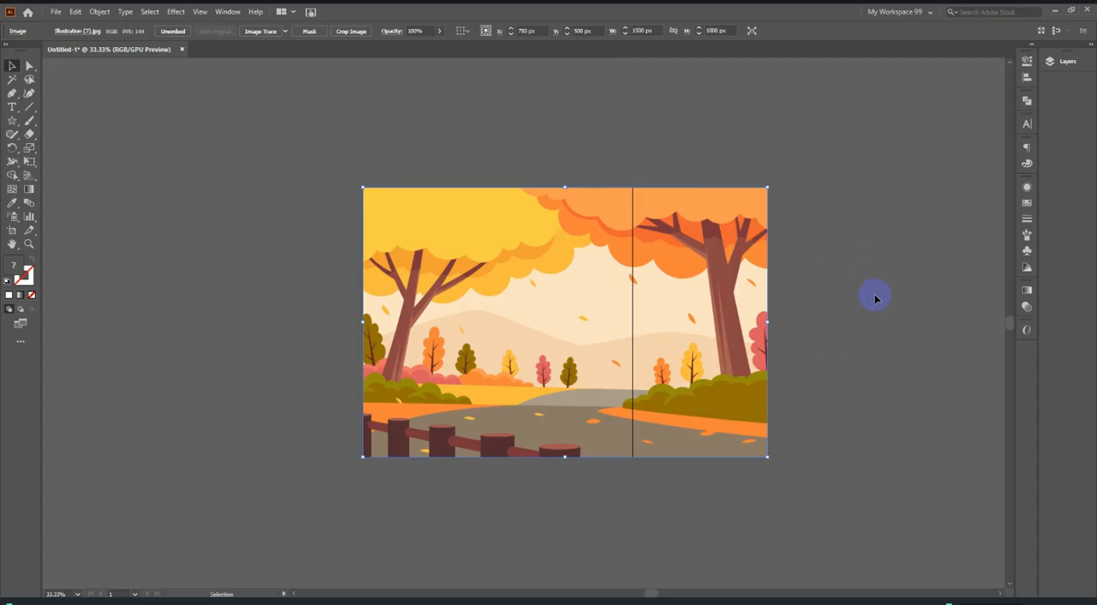
{"action": "left_click", "coordinate": [873, 254]}
{"action": "left_click", "coordinate": [657, 272]}
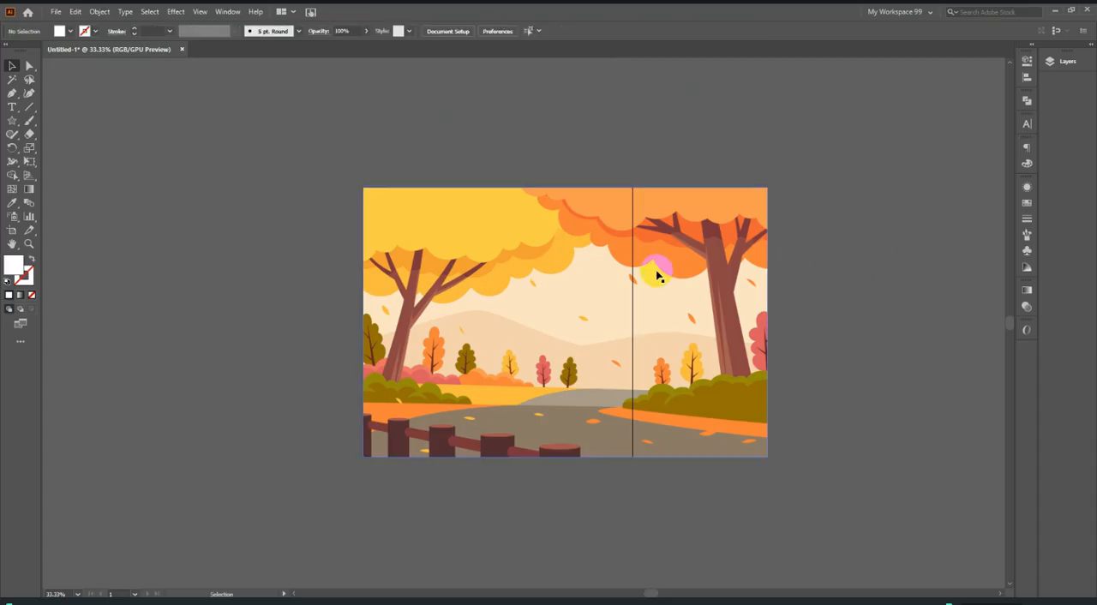
{"action": "left_click", "coordinate": [692, 269]}
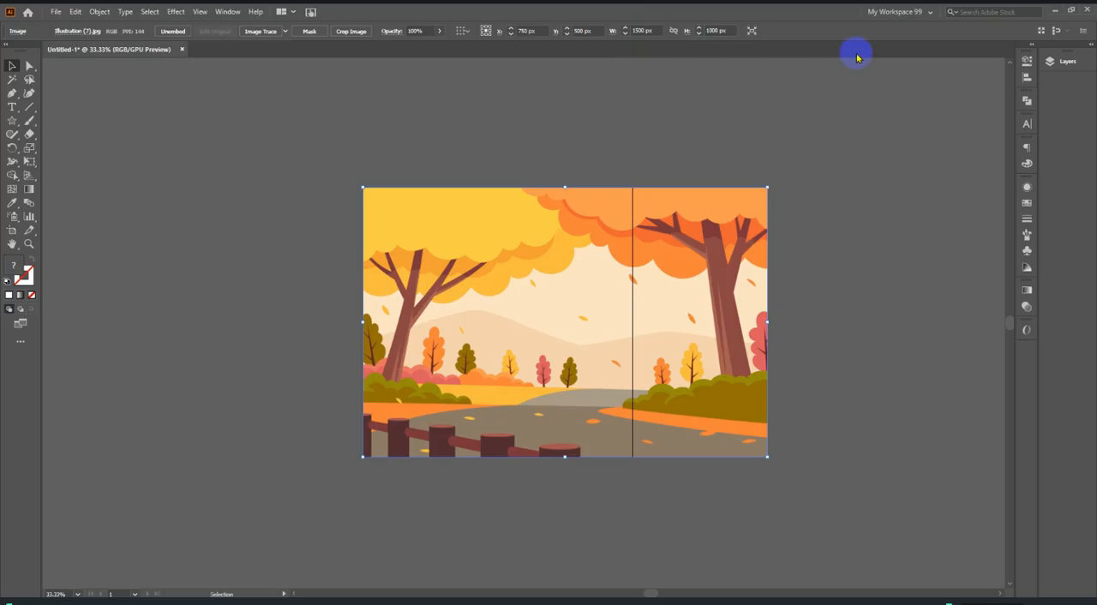
Switch the workspace from My Workspace 99 to Essentials and deselect the image.
{"action": "left_click", "coordinate": [891, 13]}
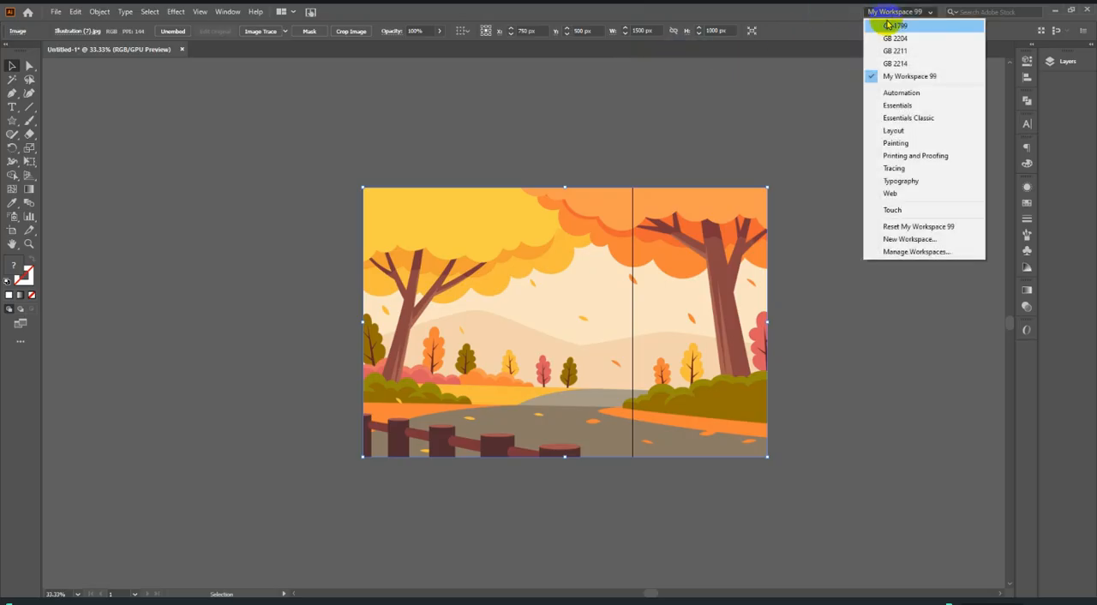
{"action": "left_click", "coordinate": [913, 106]}
{"action": "left_click", "coordinate": [825, 129]}
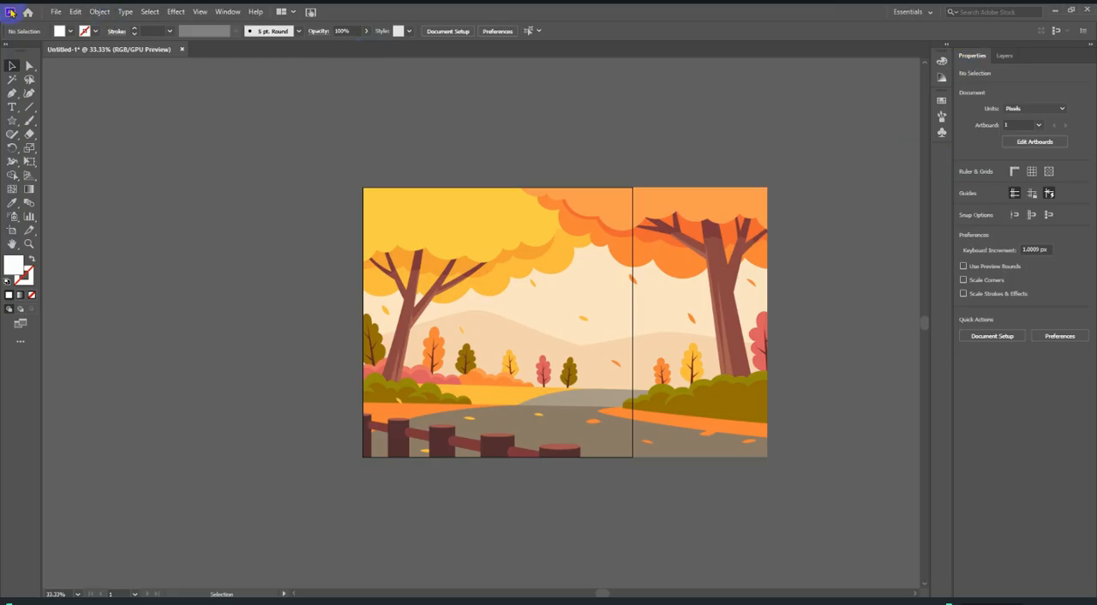
Show the Align panel group with Transform and Pathfinder and dock it below the existing collapsed panel icons.
{"action": "left_click", "coordinate": [221, 12]}
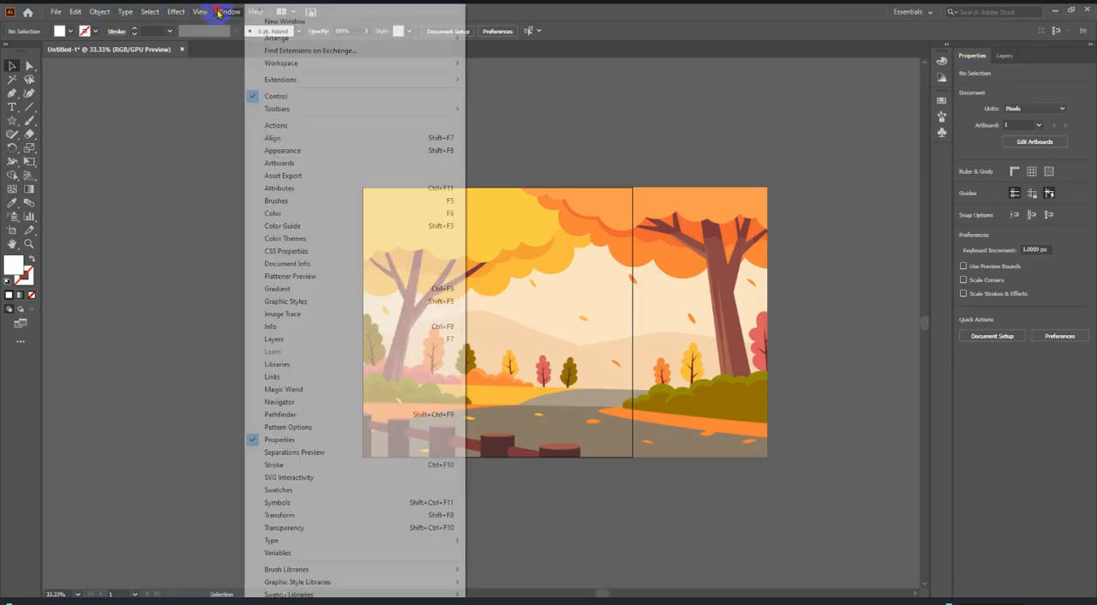
{"action": "left_click", "coordinate": [311, 143]}
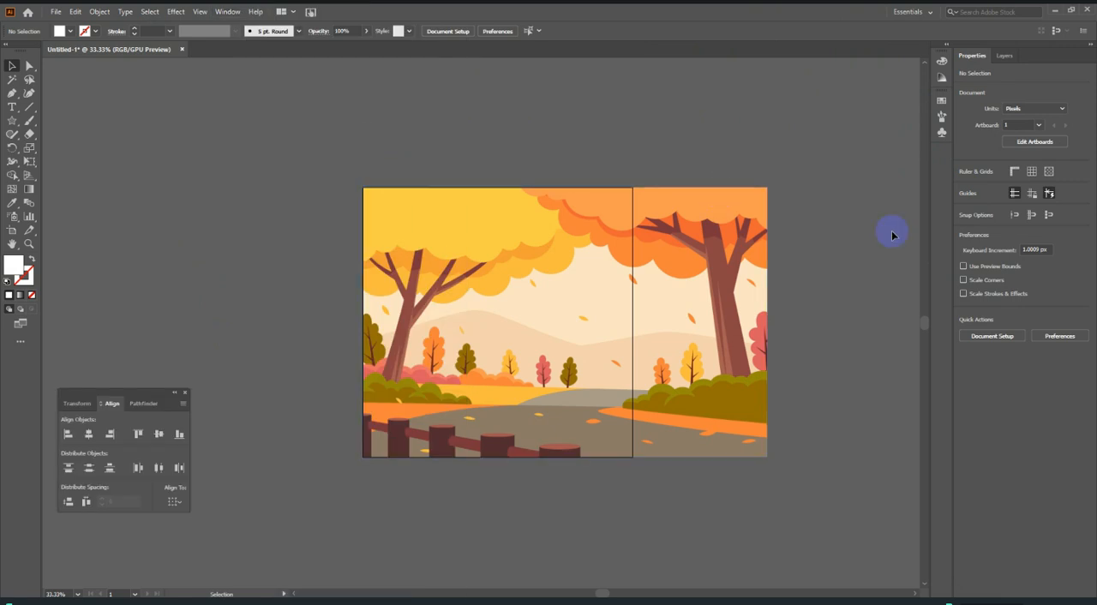
{"action": "left_click_drag", "start_coordinate": [133, 394], "coordinate": [937, 152]}
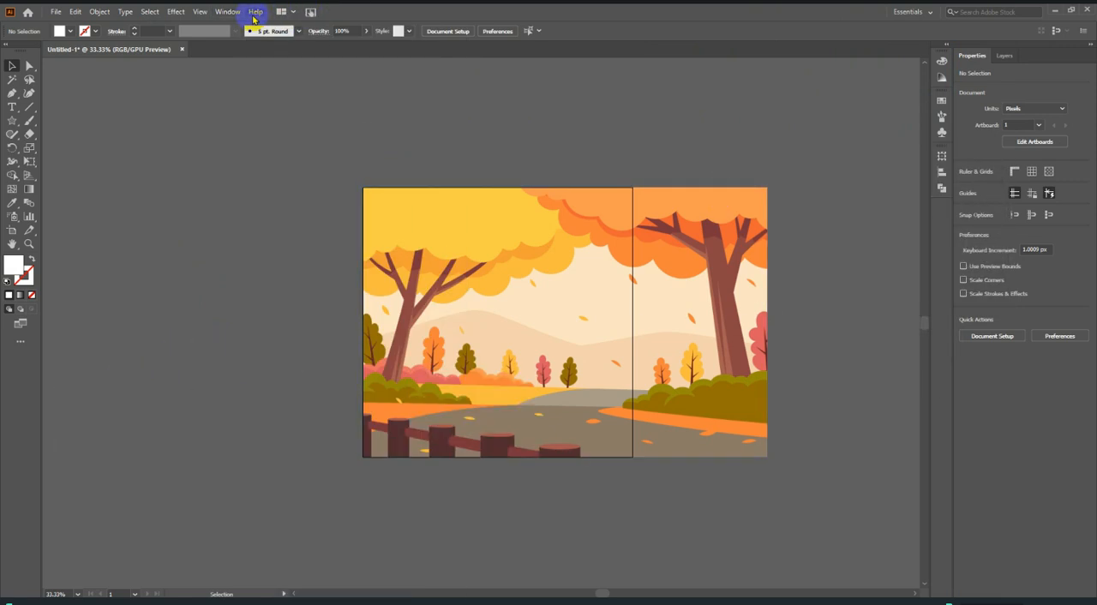
Show the Color panel, collapse it again and expand the docked Align panel.
{"action": "left_click", "coordinate": [227, 12]}
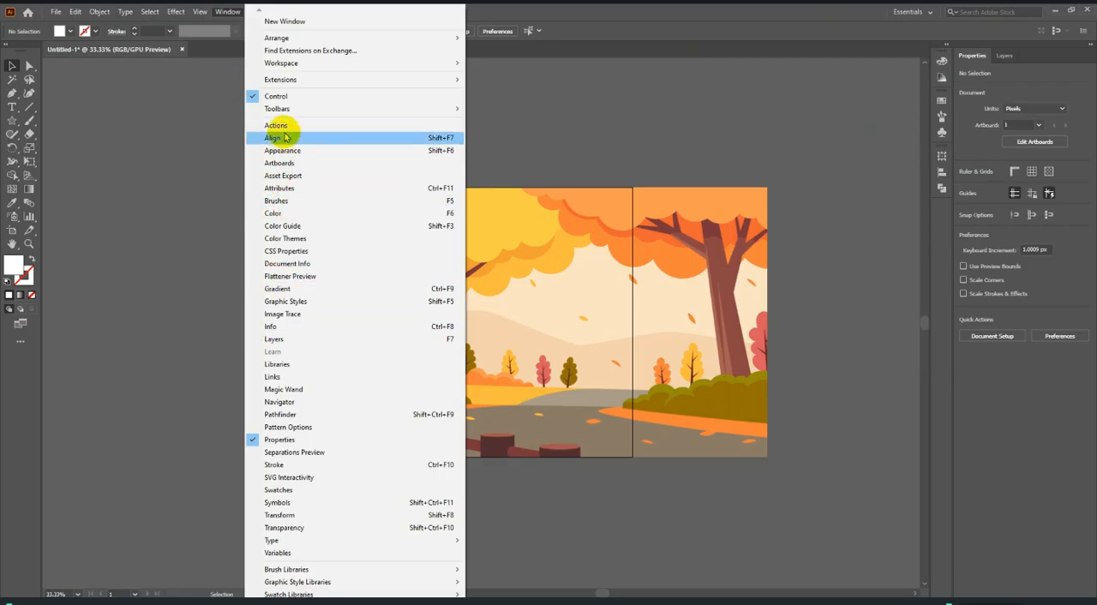
{"action": "left_click", "coordinate": [274, 212]}
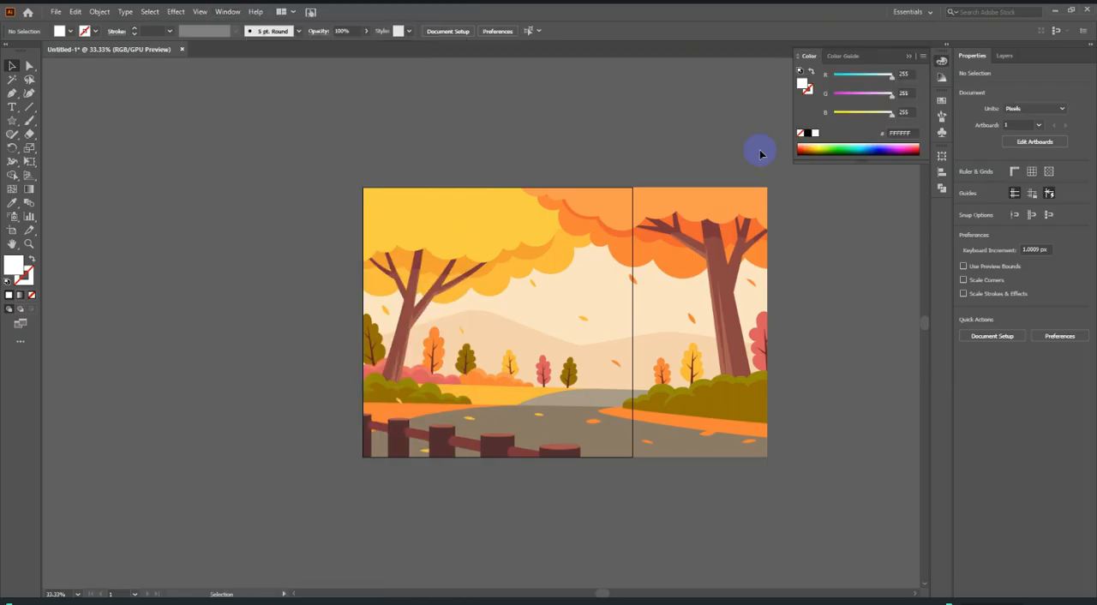
{"action": "left_click", "coordinate": [939, 61]}
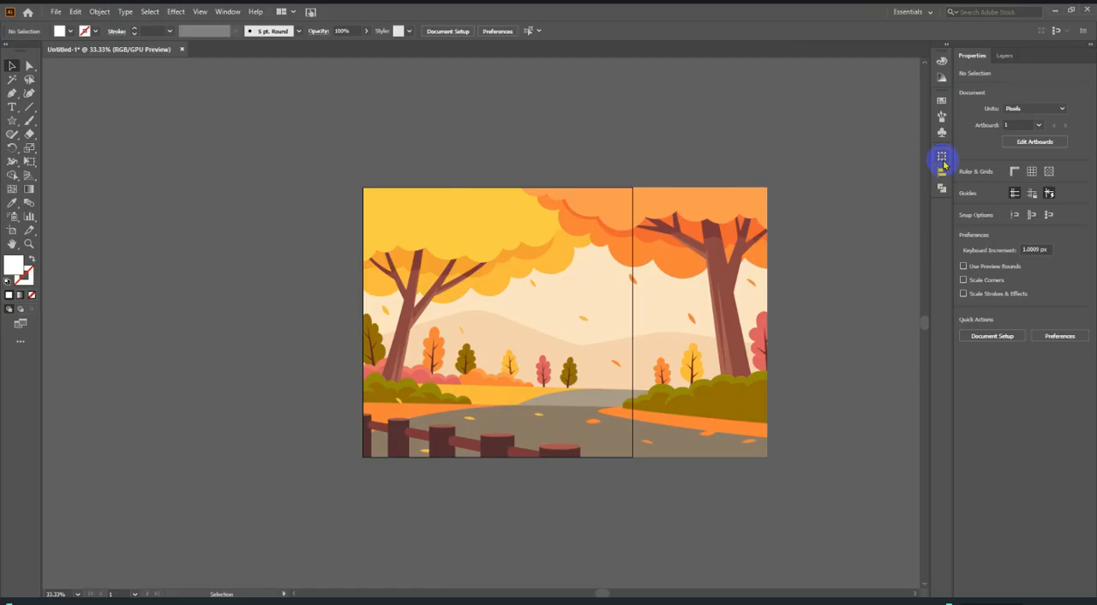
{"action": "left_click", "coordinate": [941, 172]}
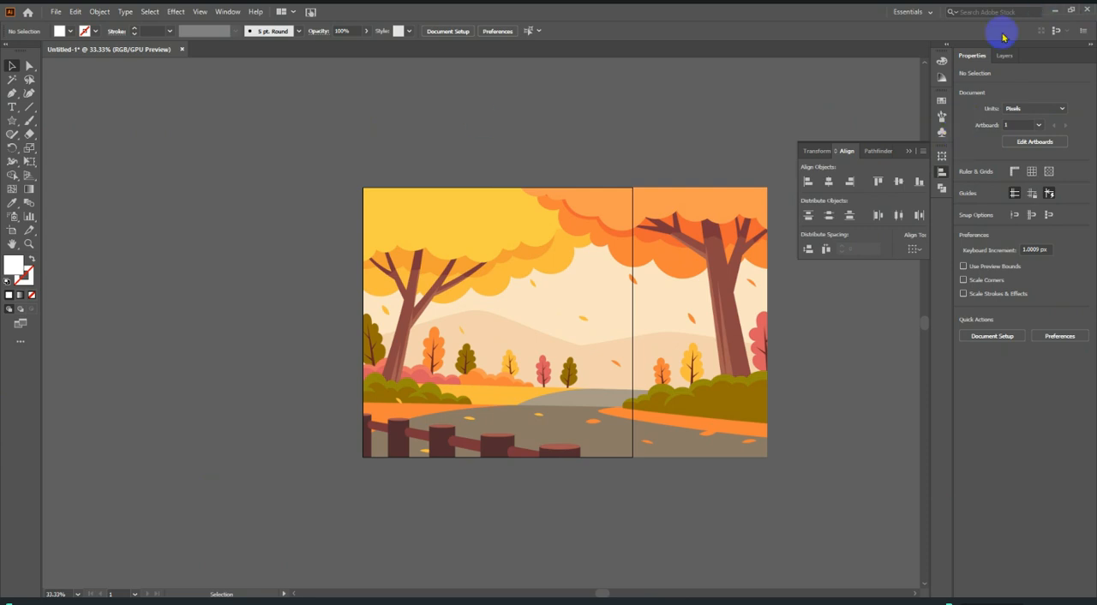
Save the current panel arrangement as a new workspace named 2209.
{"action": "left_click", "coordinate": [925, 15]}
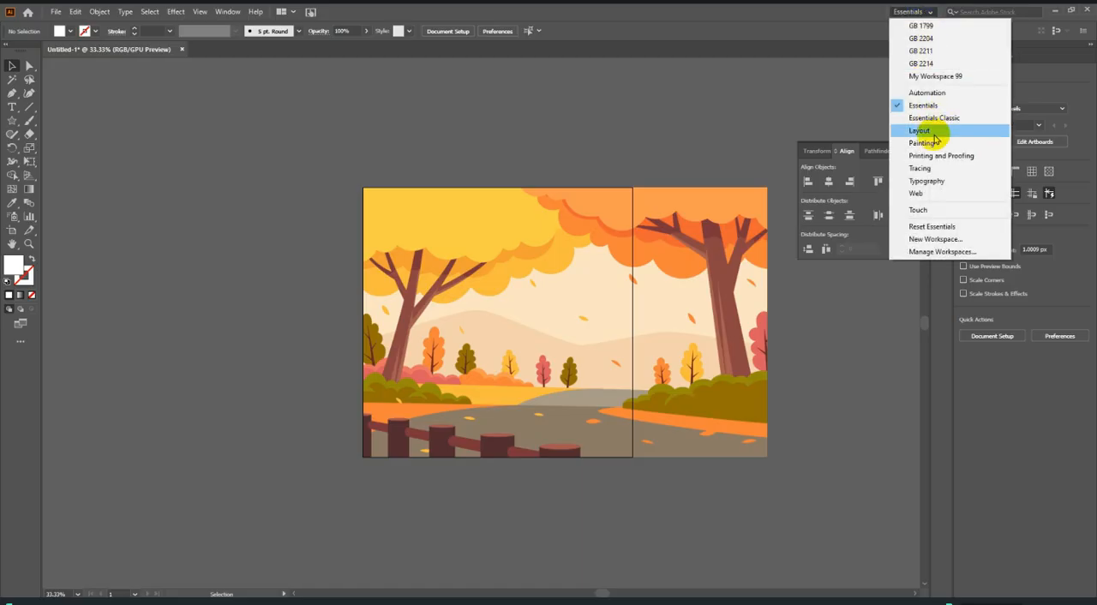
{"action": "left_click", "coordinate": [957, 244]}
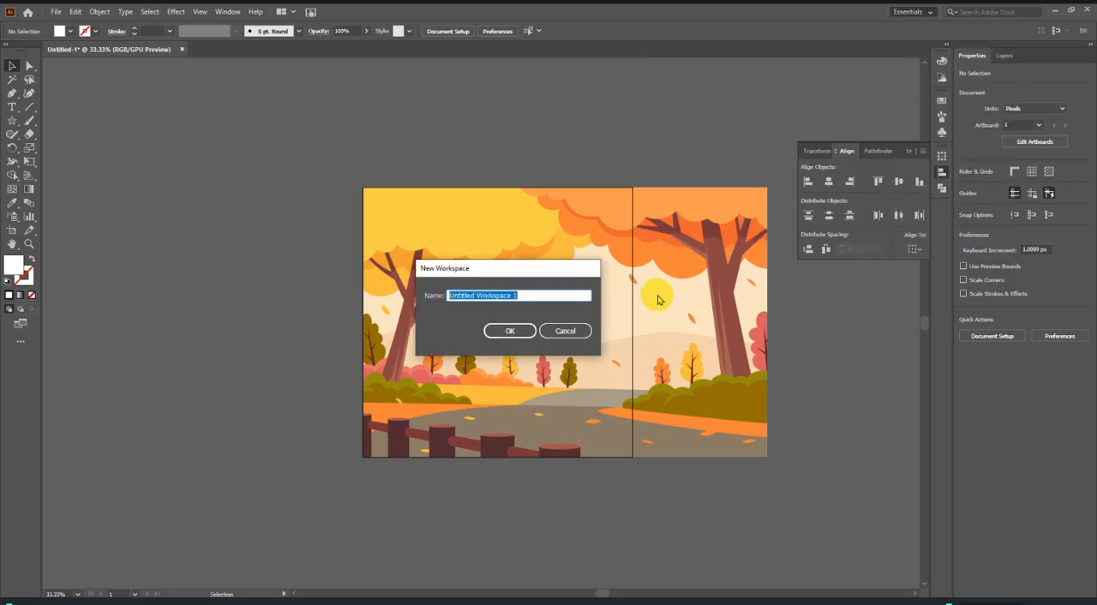
{"action": "type", "text": "220"}
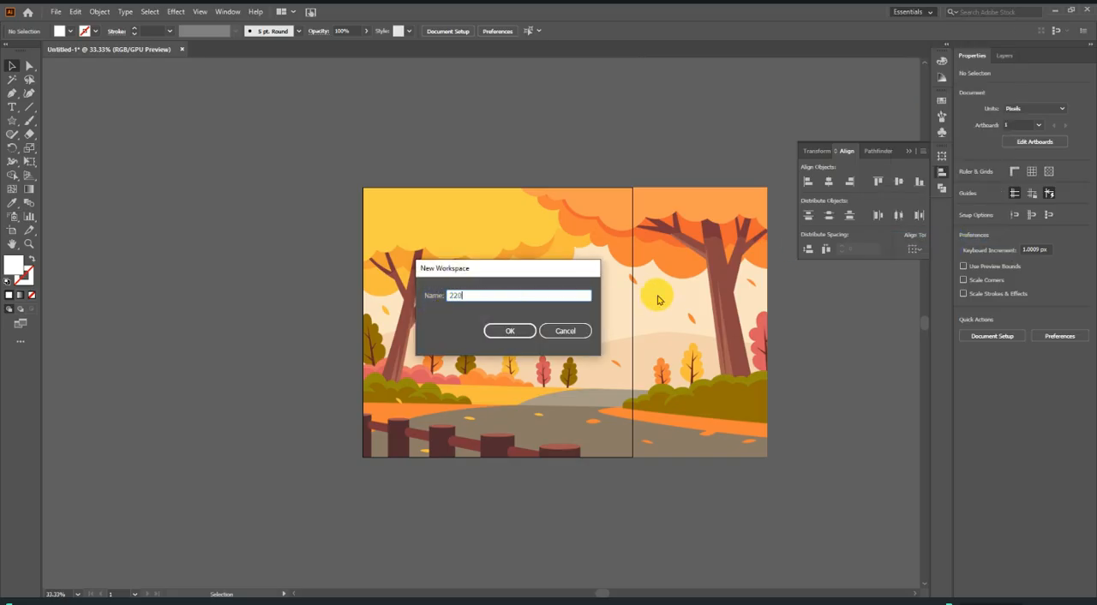
{"action": "left_click", "coordinate": [495, 330]}
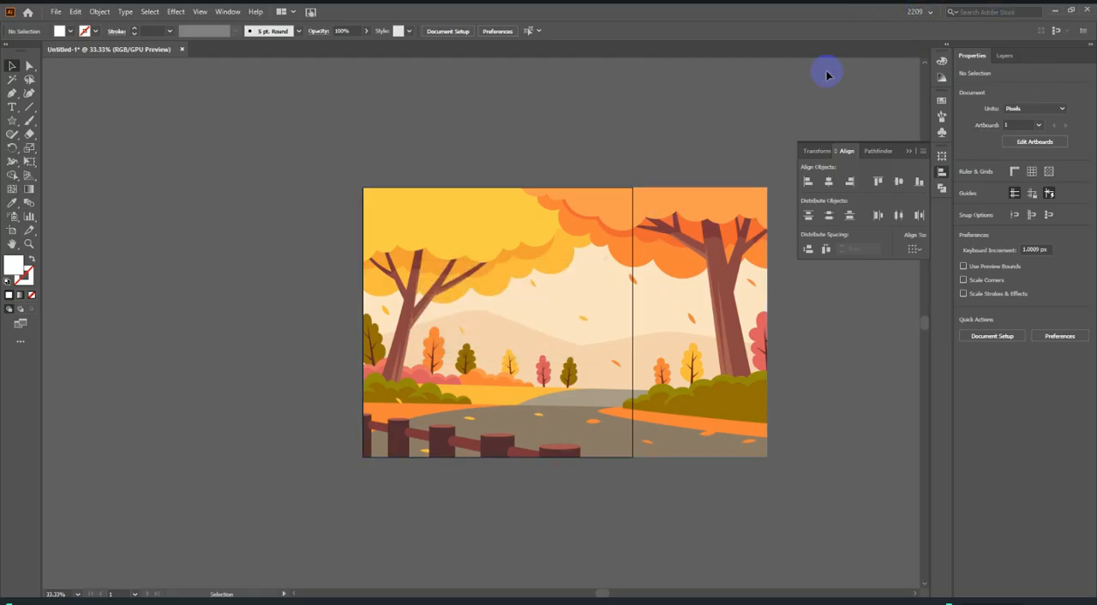
Switch to the GB 1799 workspace and return to the 2209 workspace.
{"action": "left_click", "coordinate": [922, 12]}
{"action": "left_click", "coordinate": [935, 40]}
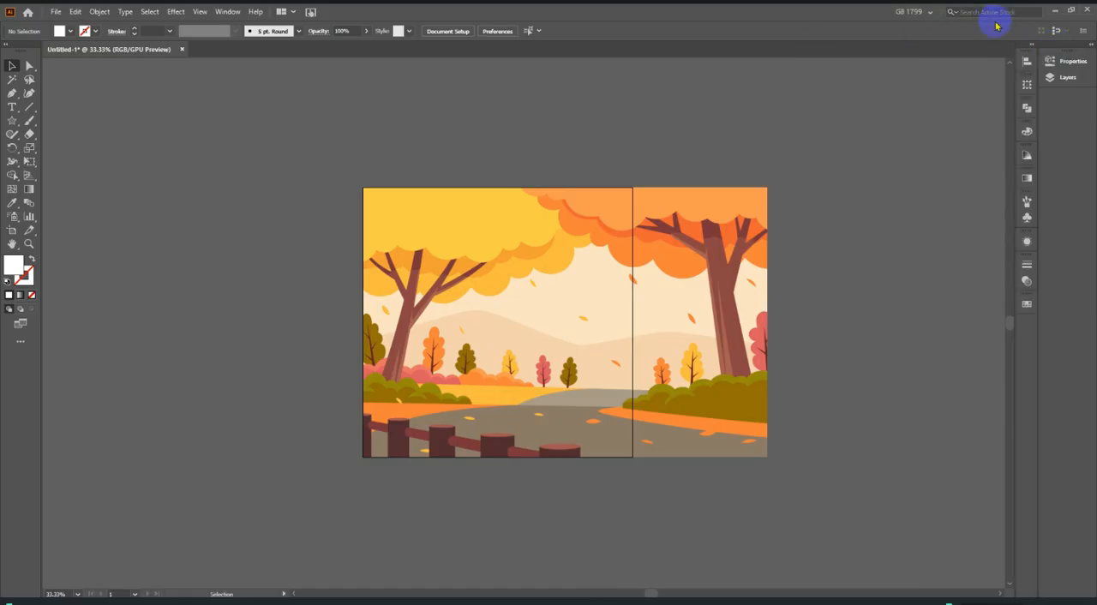
{"action": "left_click", "coordinate": [919, 14]}
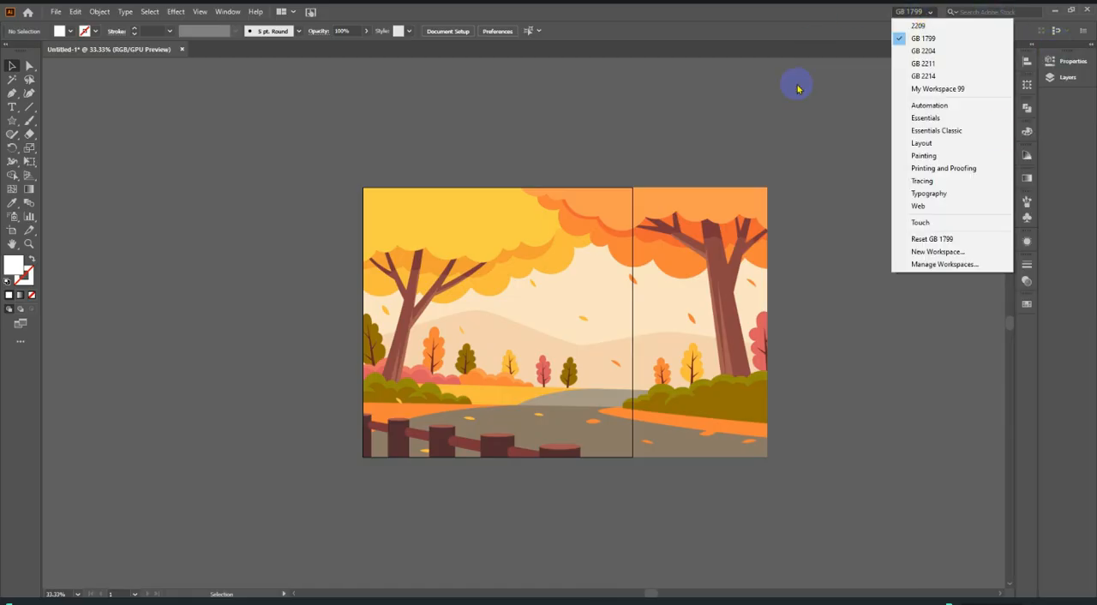
{"action": "left_click", "coordinate": [915, 26]}
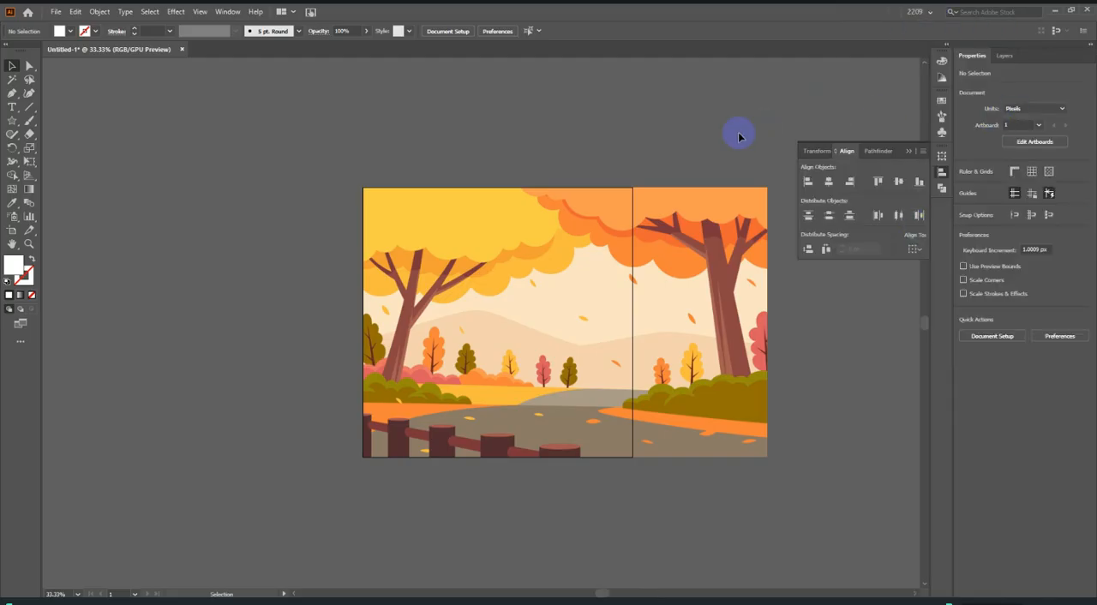
Check the placed image's size and set the width of Artboard 1 to 1500 px to match it.
{"action": "left_click", "coordinate": [677, 255]}
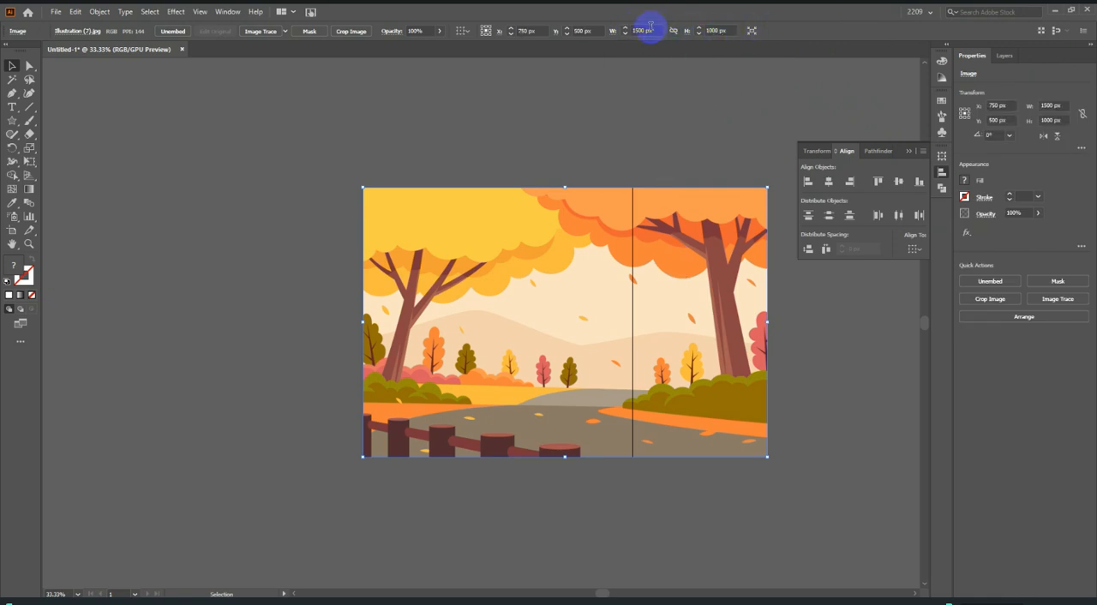
{"action": "left_click", "coordinate": [620, 128]}
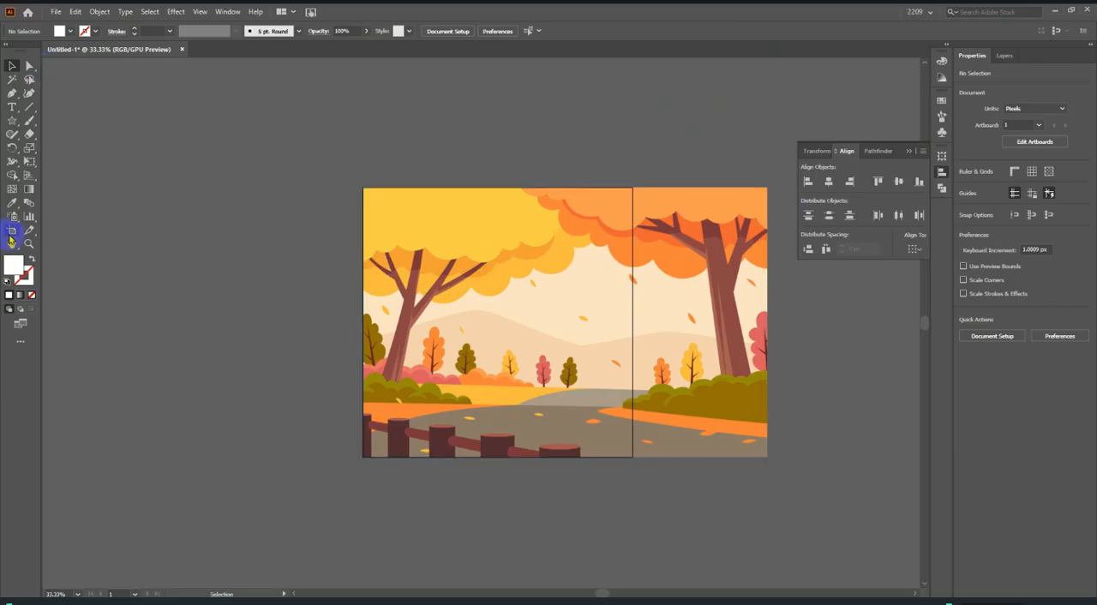
{"action": "left_click", "coordinate": [13, 231]}
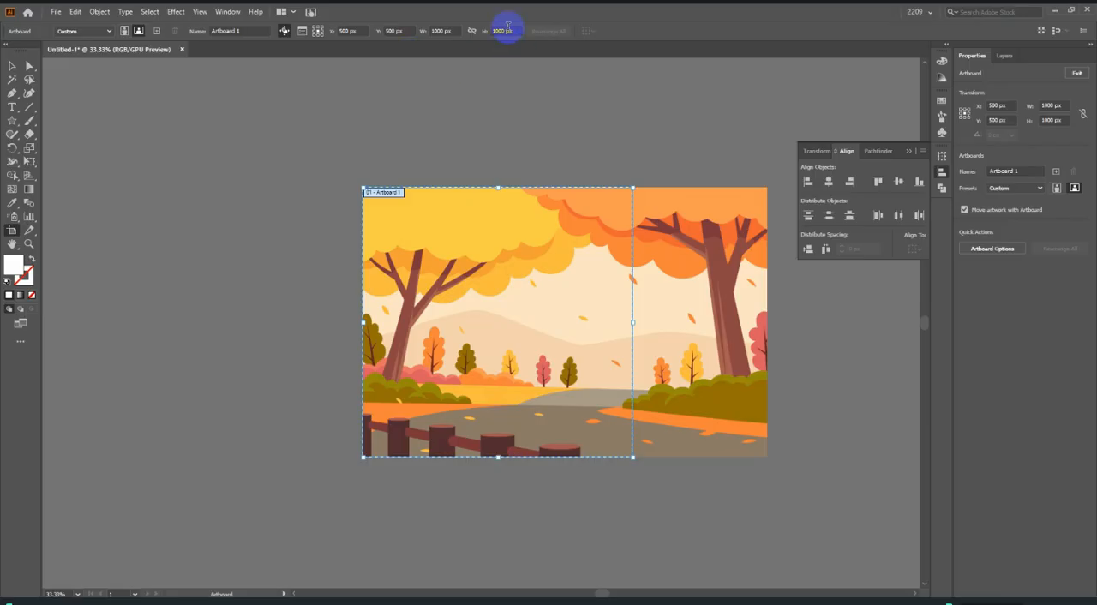
{"action": "left_click", "coordinate": [435, 30]}
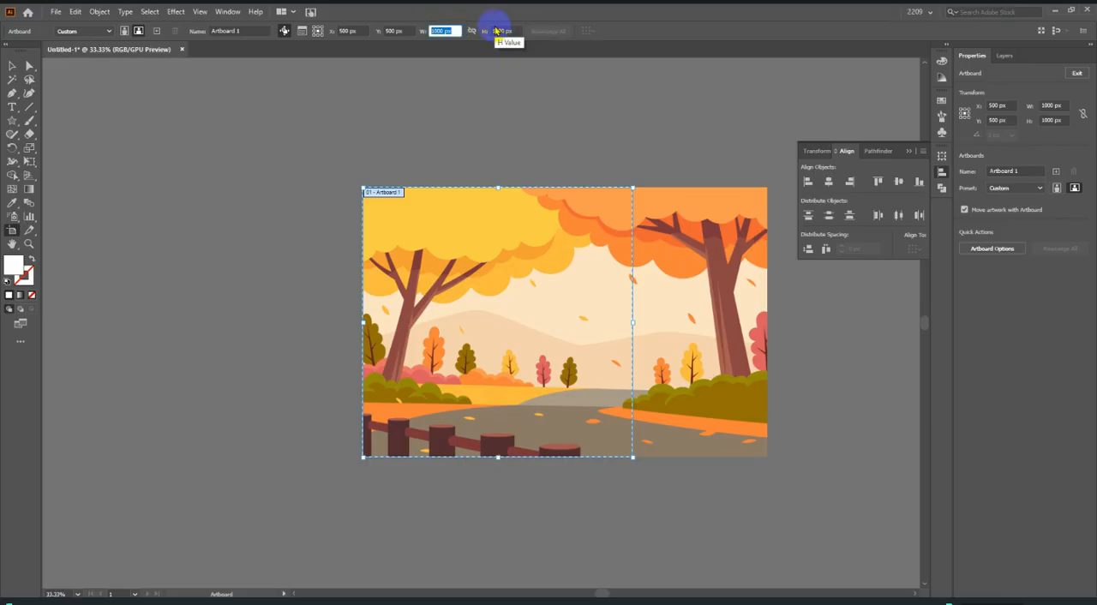
{"action": "key", "text": "Return"}
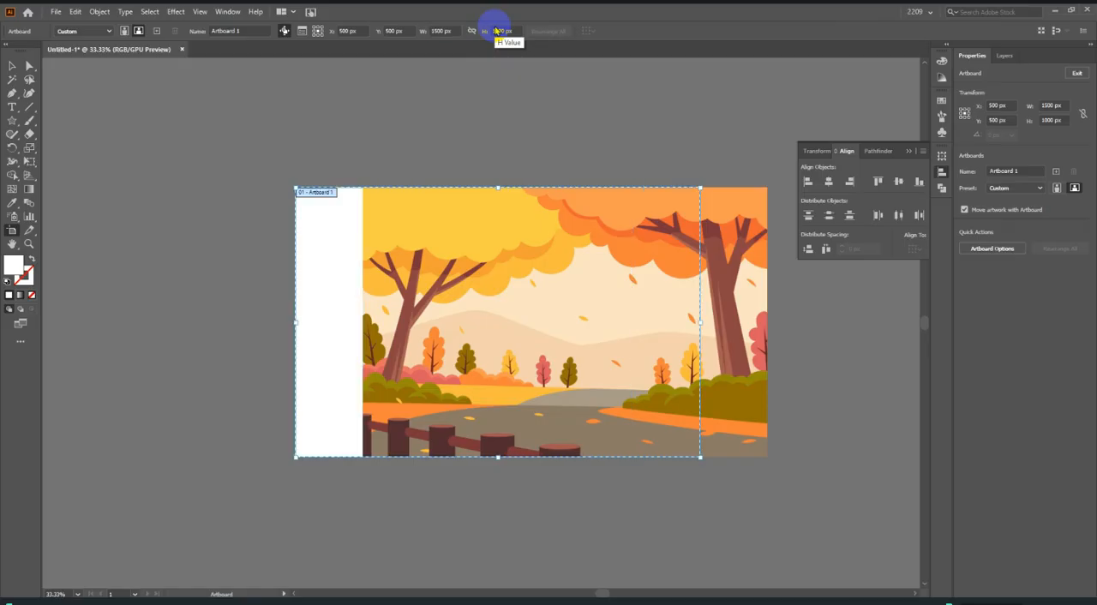
Centre the placed image horizontally relative to the artboard, deselect it and collapse the Align panel.
{"action": "left_click", "coordinate": [12, 65]}
{"action": "left_click", "coordinate": [533, 313]}
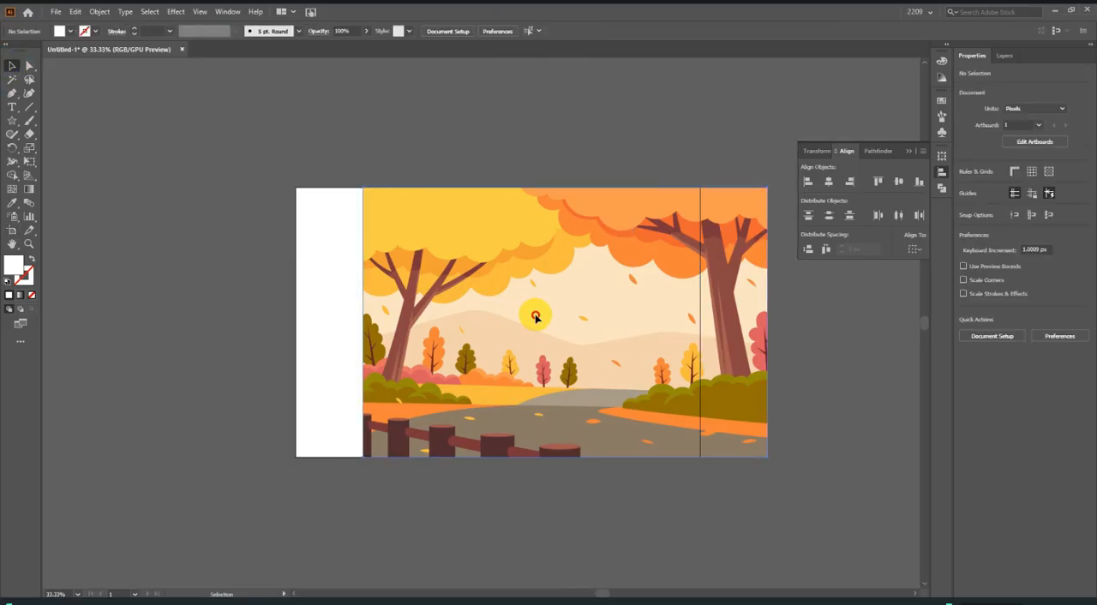
{"action": "left_click", "coordinate": [913, 249]}
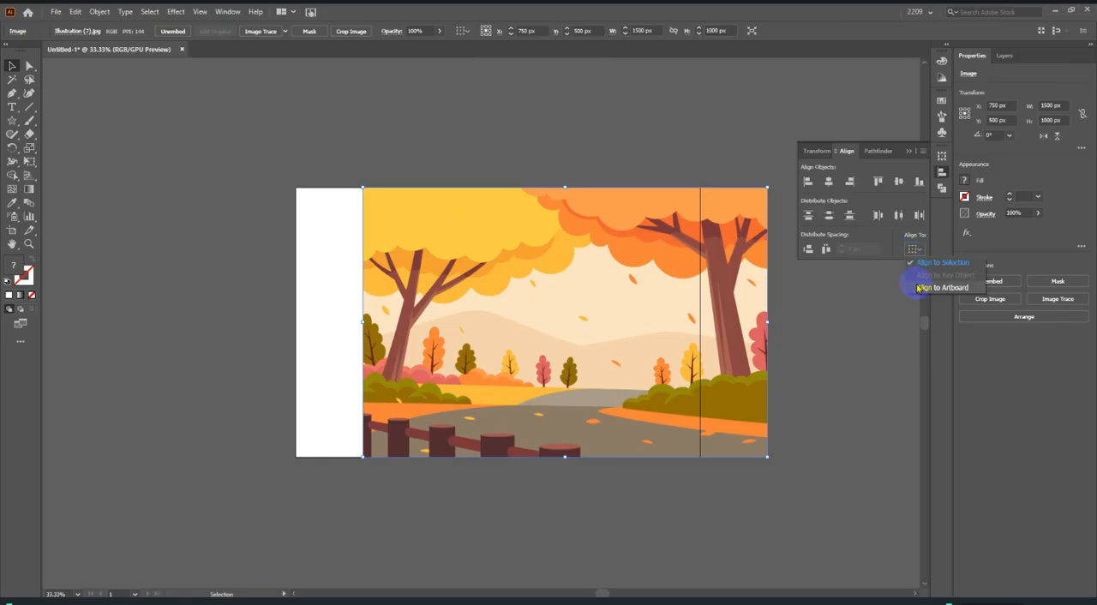
{"action": "left_click", "coordinate": [913, 285]}
{"action": "left_click", "coordinate": [825, 183]}
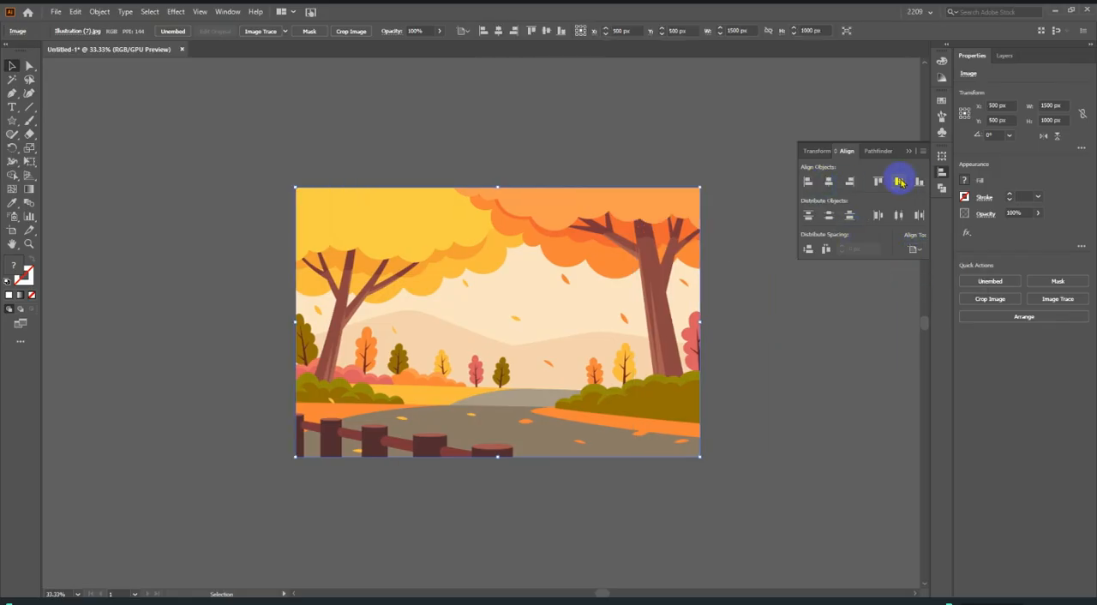
{"action": "left_click", "coordinate": [753, 395]}
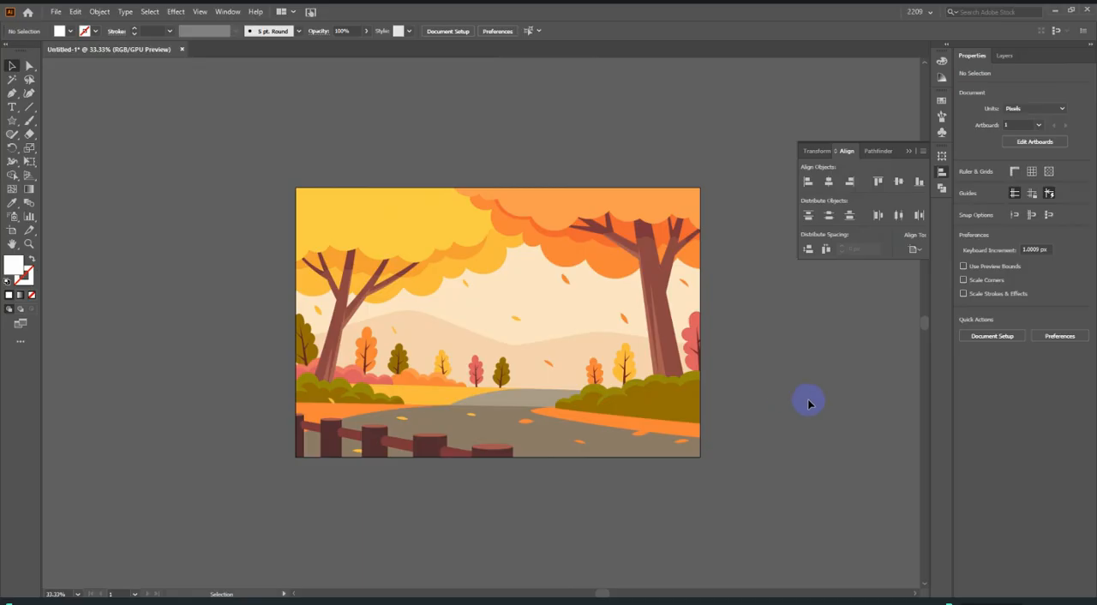
{"action": "left_click", "coordinate": [908, 152]}
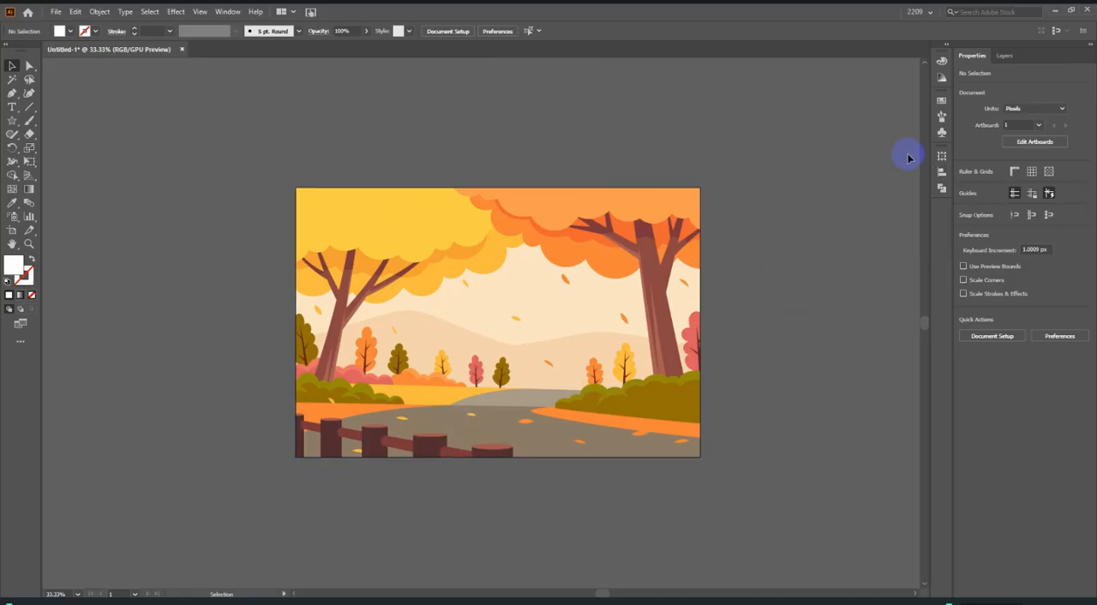
Move the image straight up off the artboard, leaving a small gap between them.
{"action": "scroll", "coordinate": [692, 433], "scroll_direction": "down", "scroll_amount": 2}
{"action": "scroll", "coordinate": [580, 426], "scroll_direction": "up", "scroll_amount": 2}
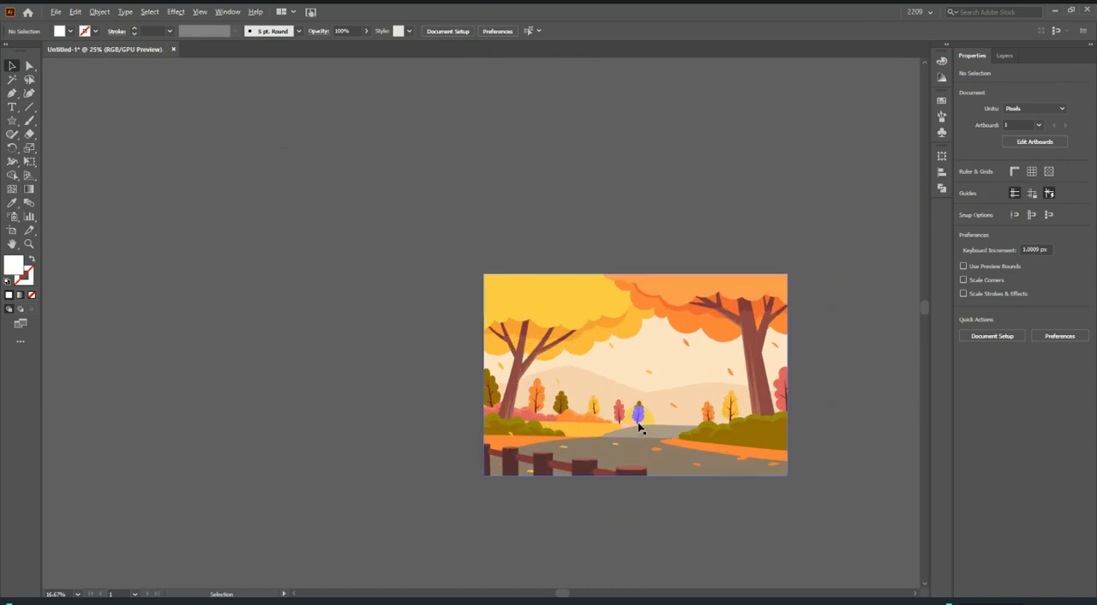
{"action": "scroll", "coordinate": [597, 441], "scroll_direction": "down", "scroll_amount": 1}
{"action": "left_click_drag", "start_coordinate": [705, 435], "coordinate": [694, 228]}
{"action": "left_click", "coordinate": [565, 314]}
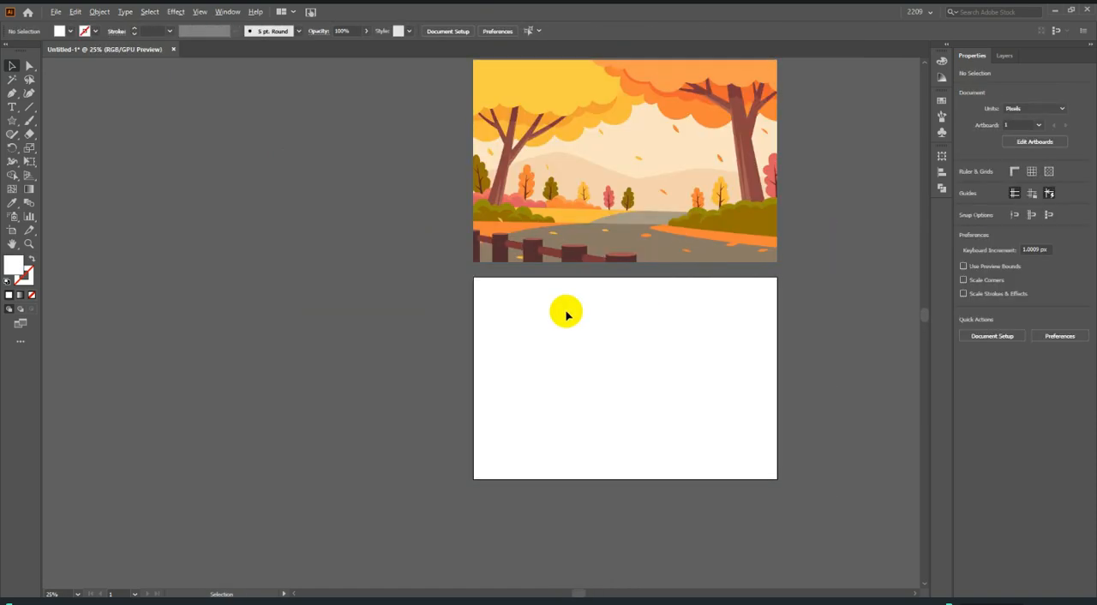
{"action": "scroll", "coordinate": [649, 299], "scroll_direction": "right", "scroll_amount": 2}
{"action": "scroll", "coordinate": [722, 294], "scroll_direction": "up", "scroll_amount": 3}
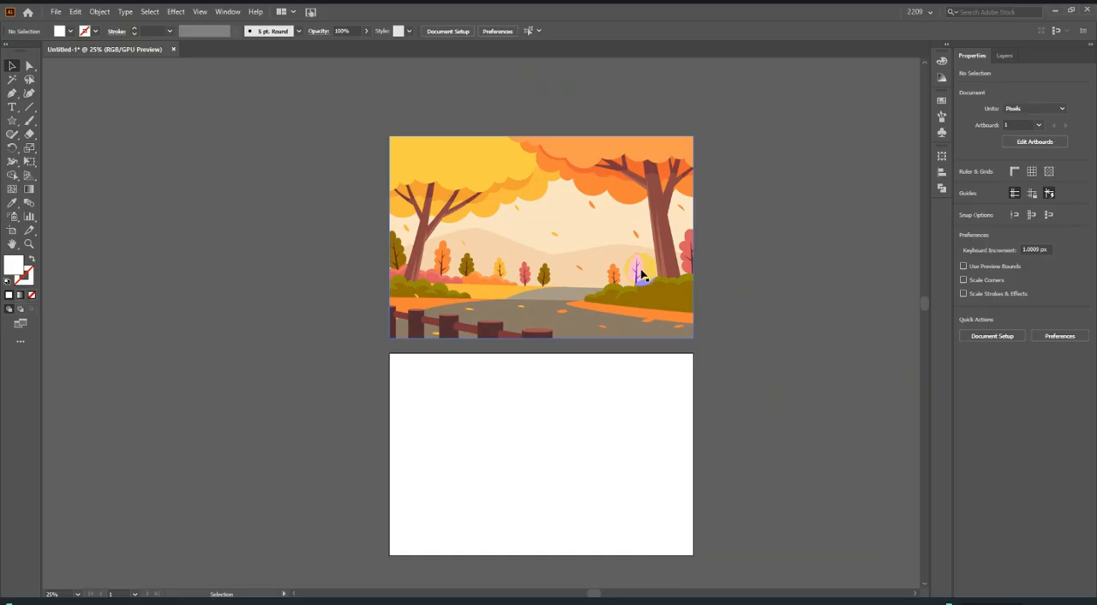
Lock the reference image above the artboard.
{"action": "left_click", "coordinate": [575, 269]}
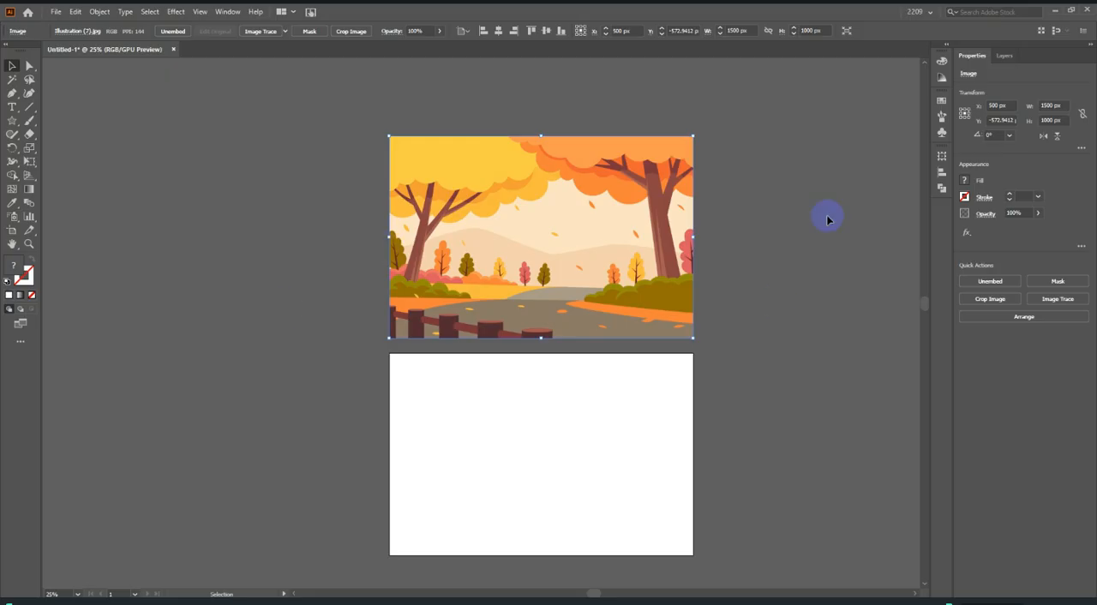
{"action": "left_click", "coordinate": [100, 12]}
{"action": "mouse_move", "coordinate": [75, 12]}
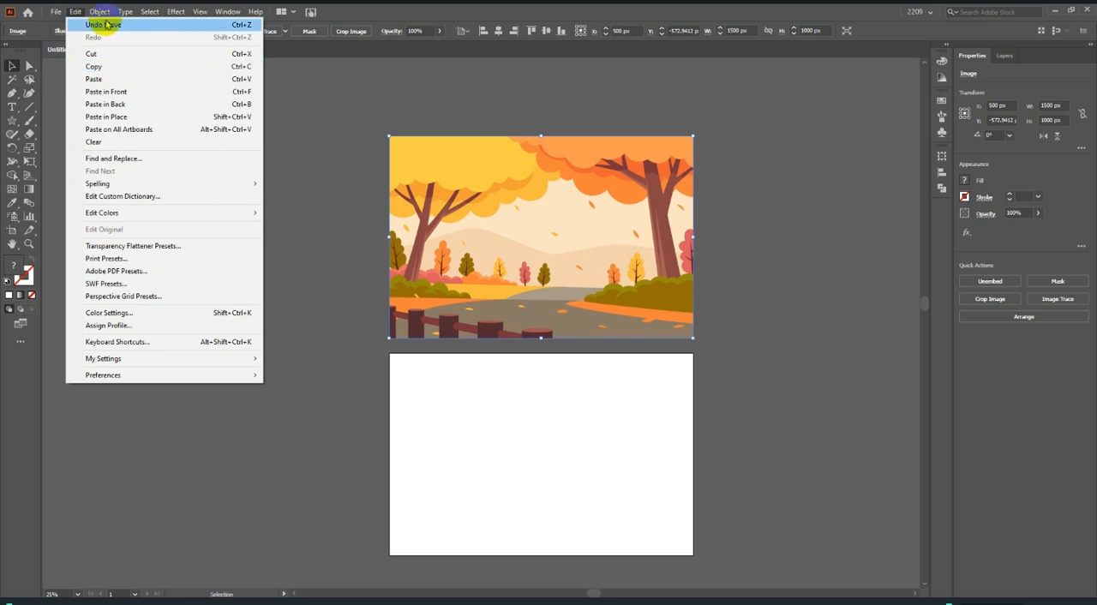
{"action": "mouse_move", "coordinate": [120, 96]}
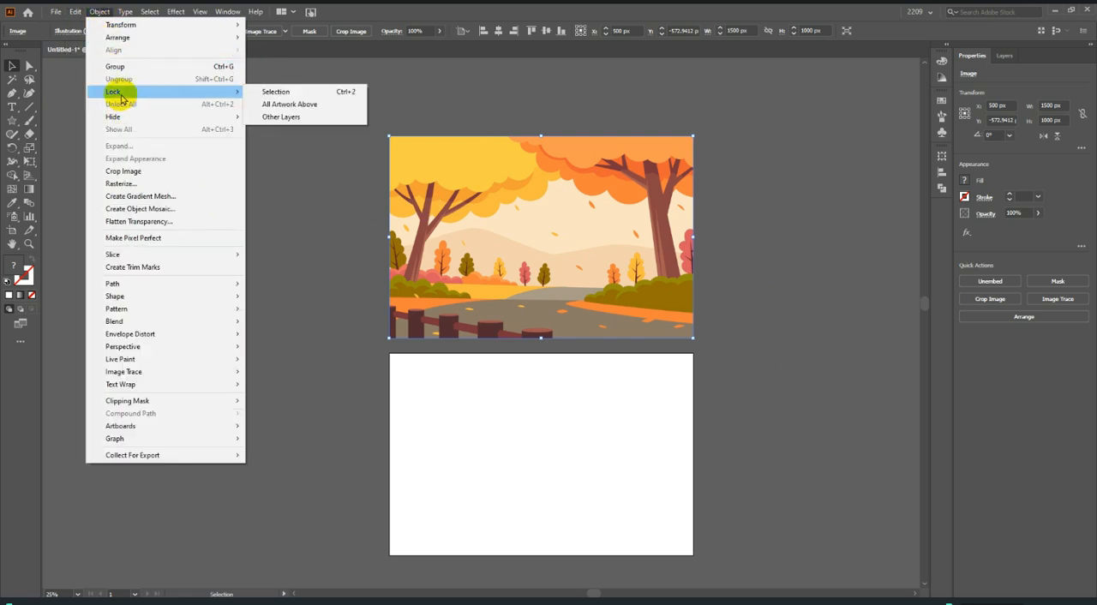
{"action": "left_click", "coordinate": [262, 94]}
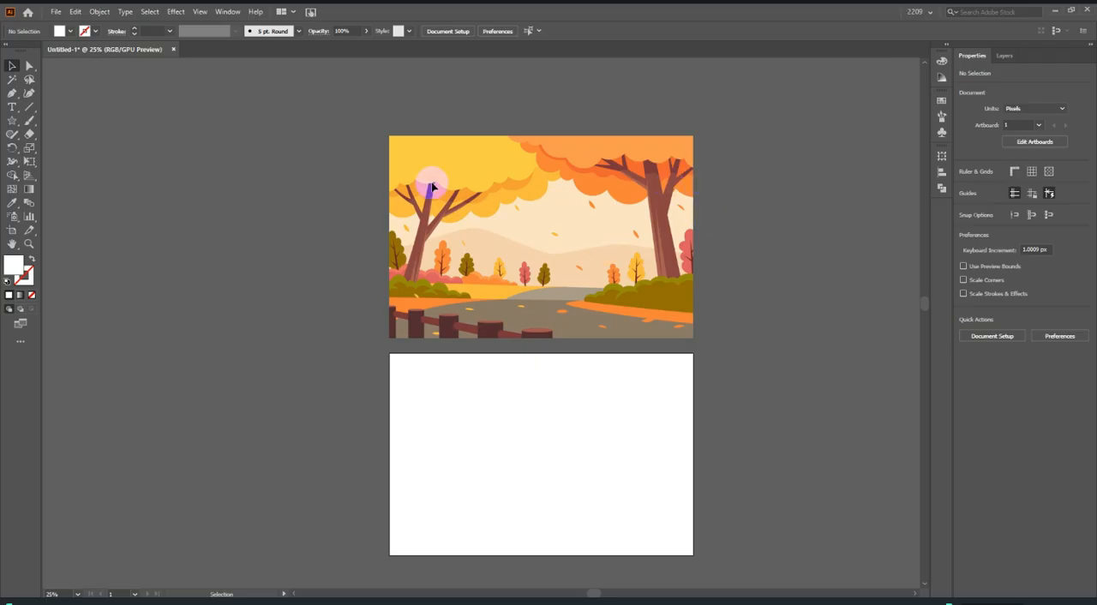
Try to select the locked image with a marquee, then unlock all objects and deselect.
{"action": "left_click_drag", "start_coordinate": [332, 86], "coordinate": [865, 497]}
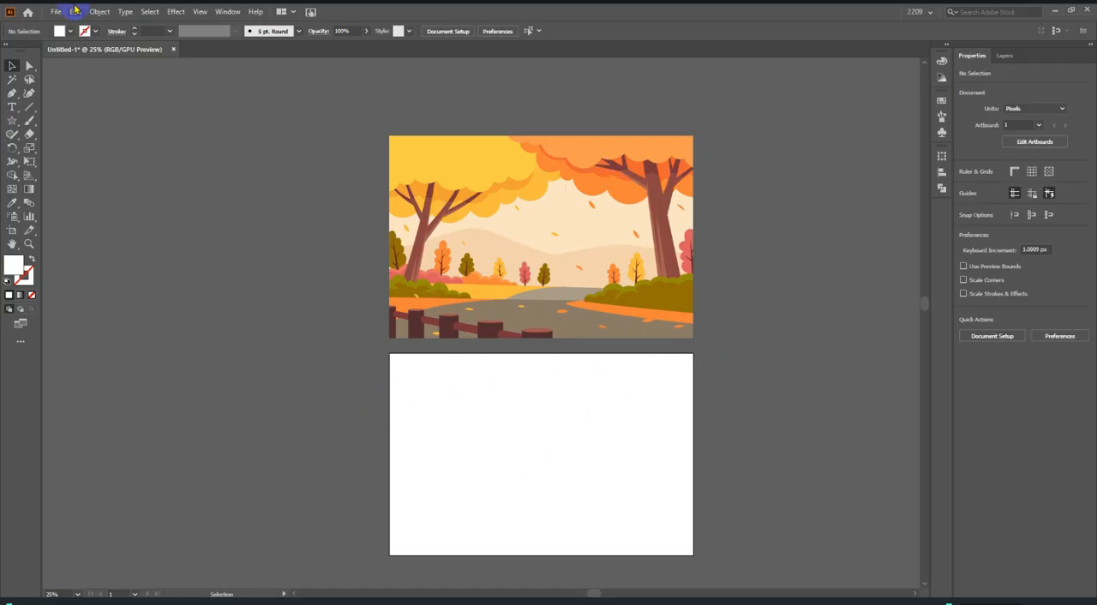
{"action": "left_click", "coordinate": [99, 12]}
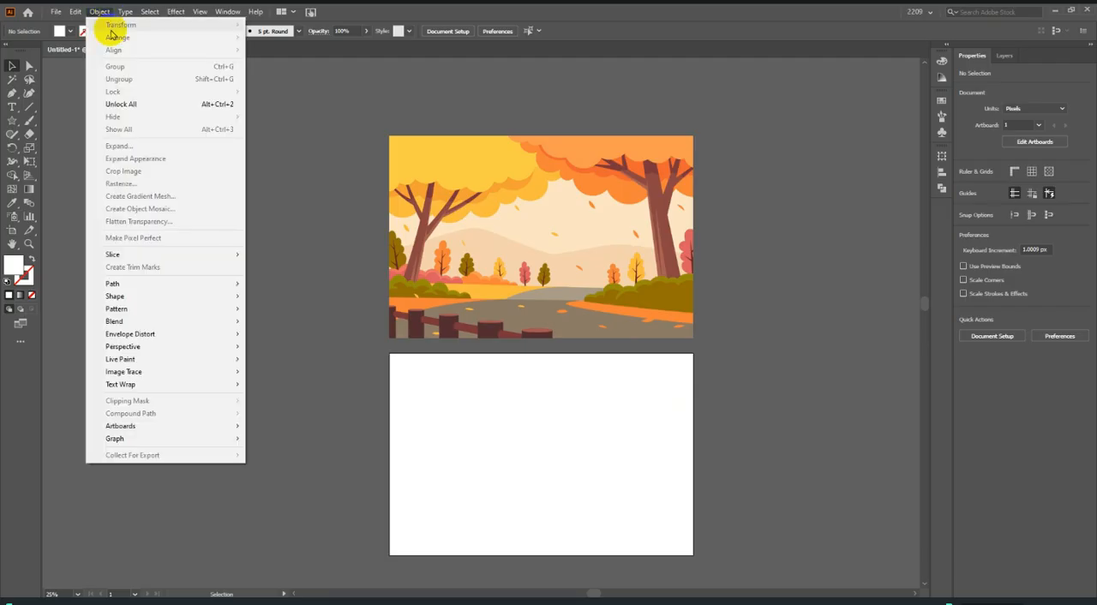
{"action": "left_click", "coordinate": [137, 105]}
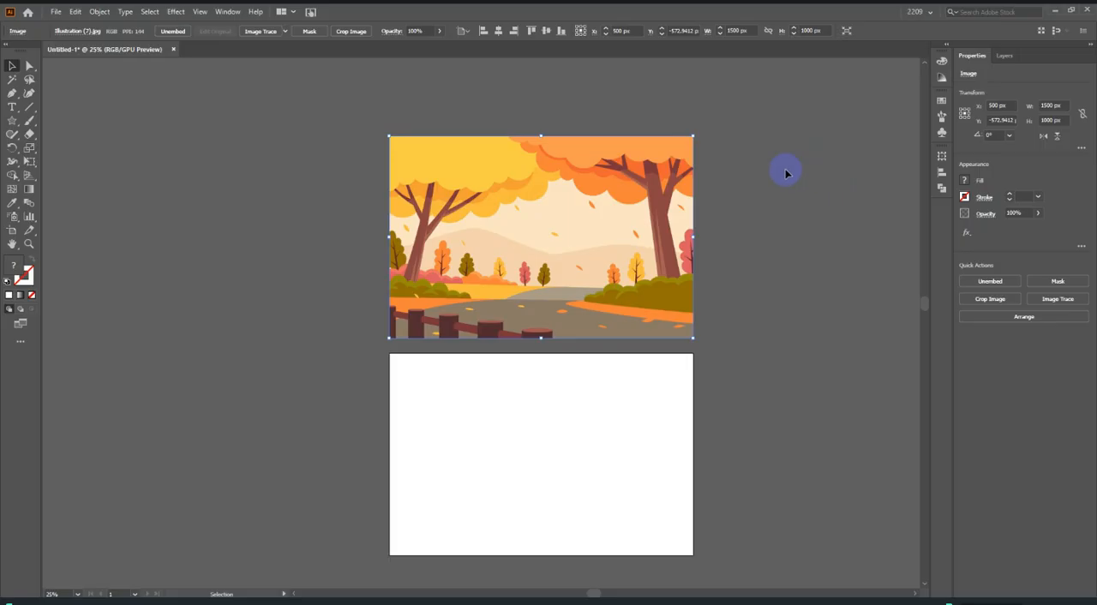
{"action": "left_click", "coordinate": [793, 207]}
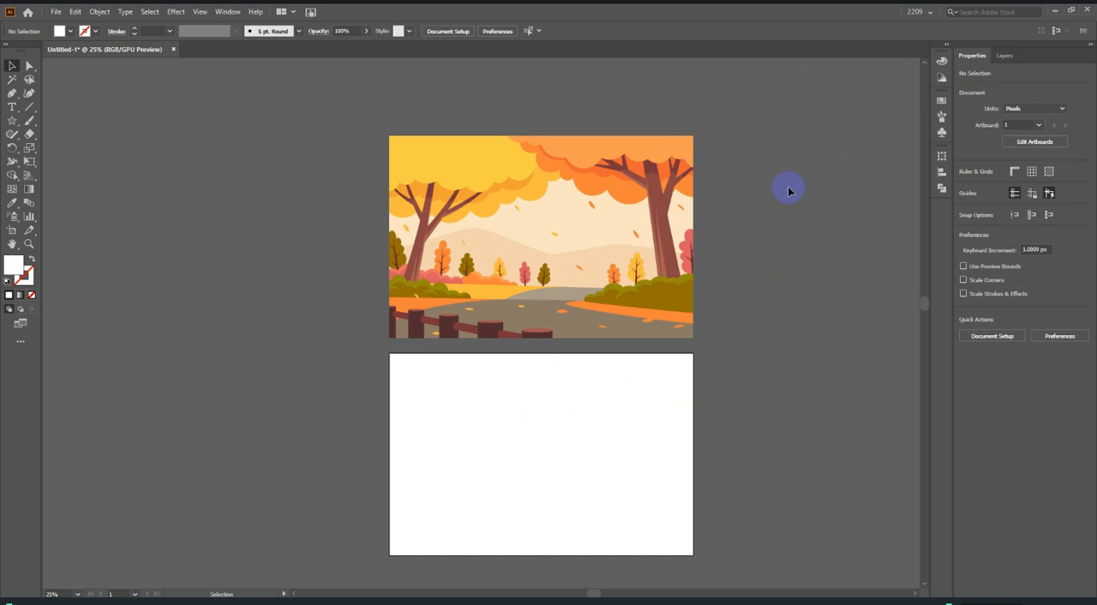
Select the reference image above the artboard and hide it.
{"action": "left_click", "coordinate": [621, 208]}
{"action": "left_click", "coordinate": [758, 220]}
{"action": "left_click", "coordinate": [555, 223]}
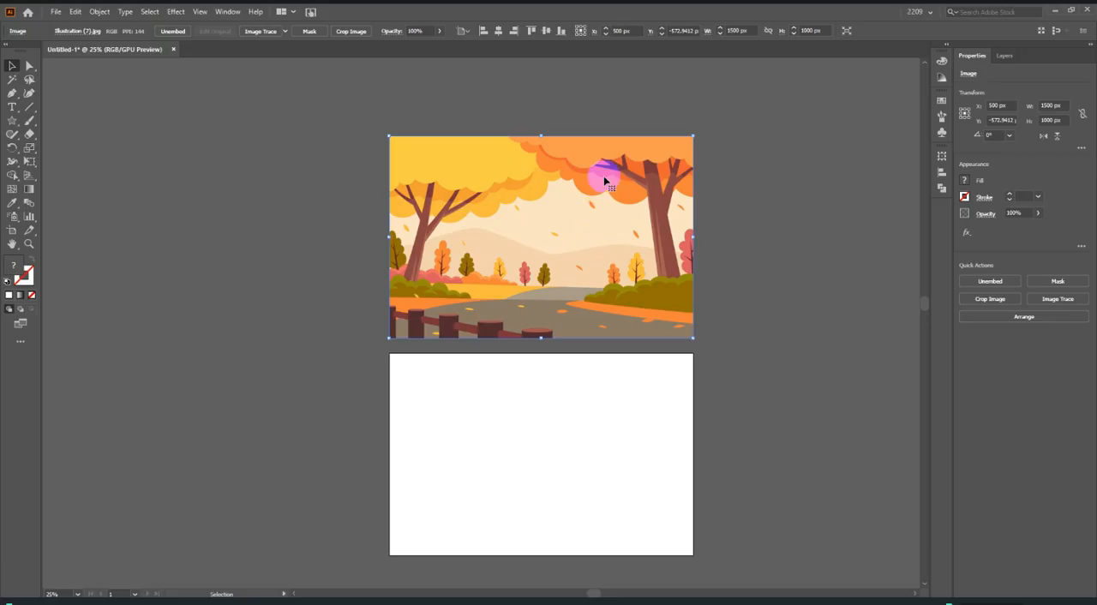
{"action": "left_click", "coordinate": [100, 12]}
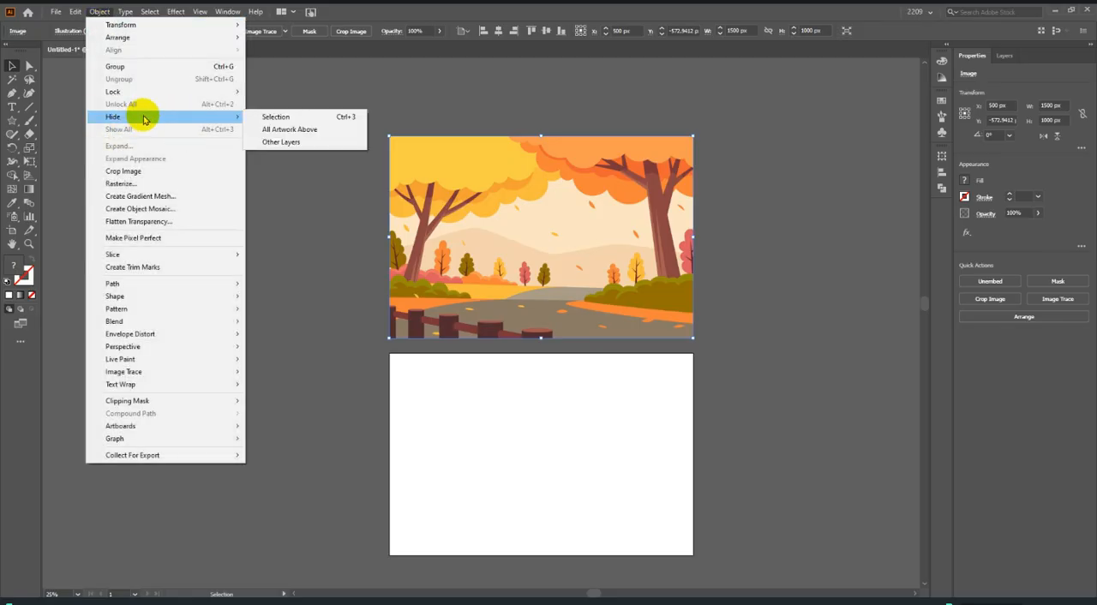
{"action": "mouse_move", "coordinate": [232, 115]}
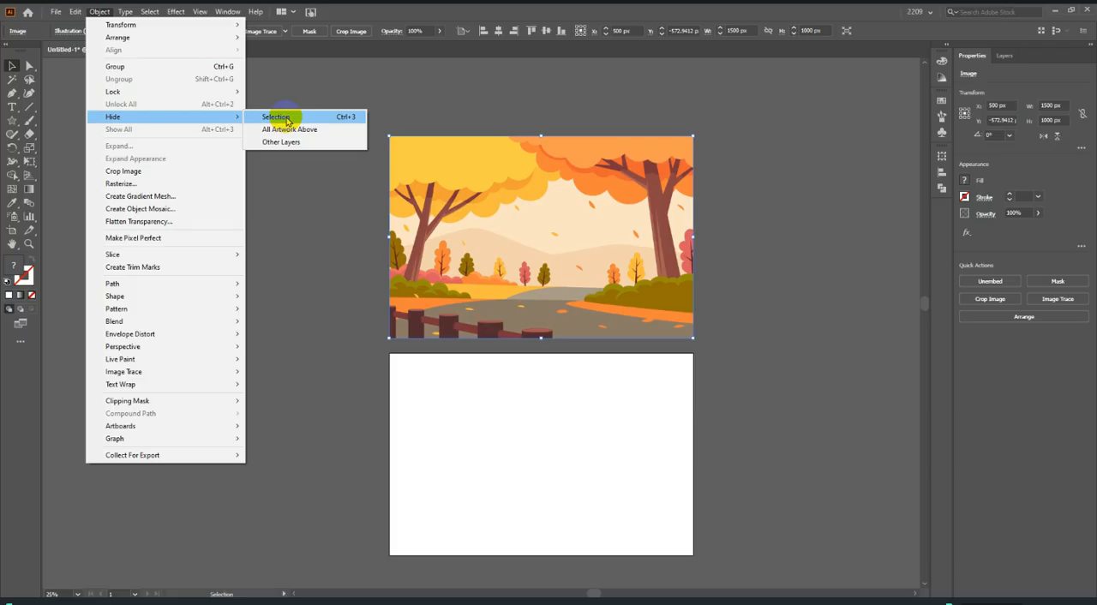
{"action": "left_click", "coordinate": [288, 119]}
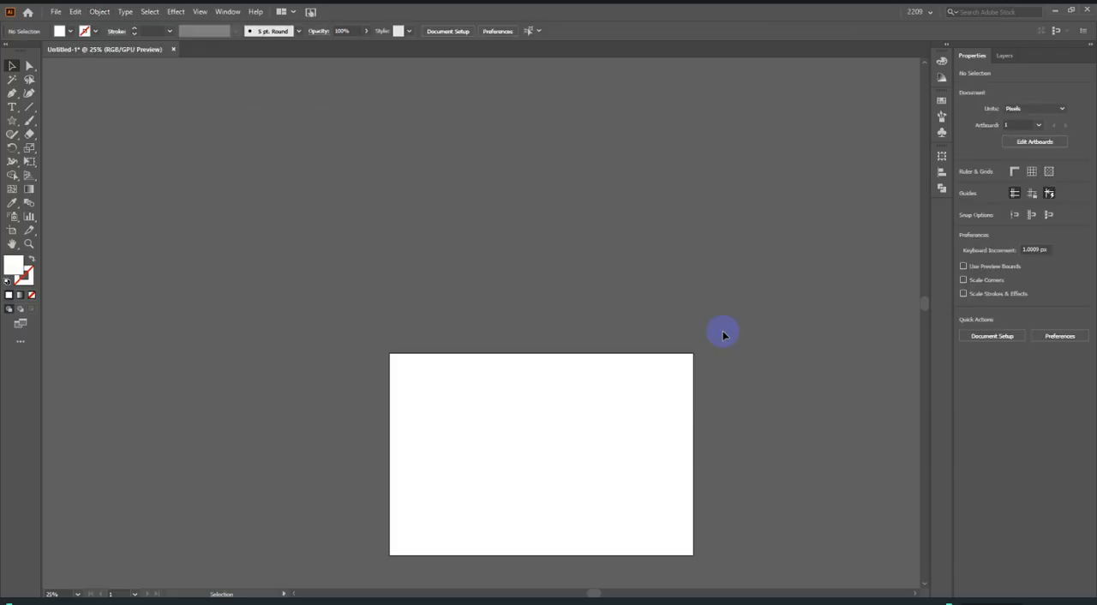
Show all hidden objects and deselect the reference image.
{"action": "scroll", "coordinate": [717, 257], "scroll_direction": "down", "scroll_amount": 3}
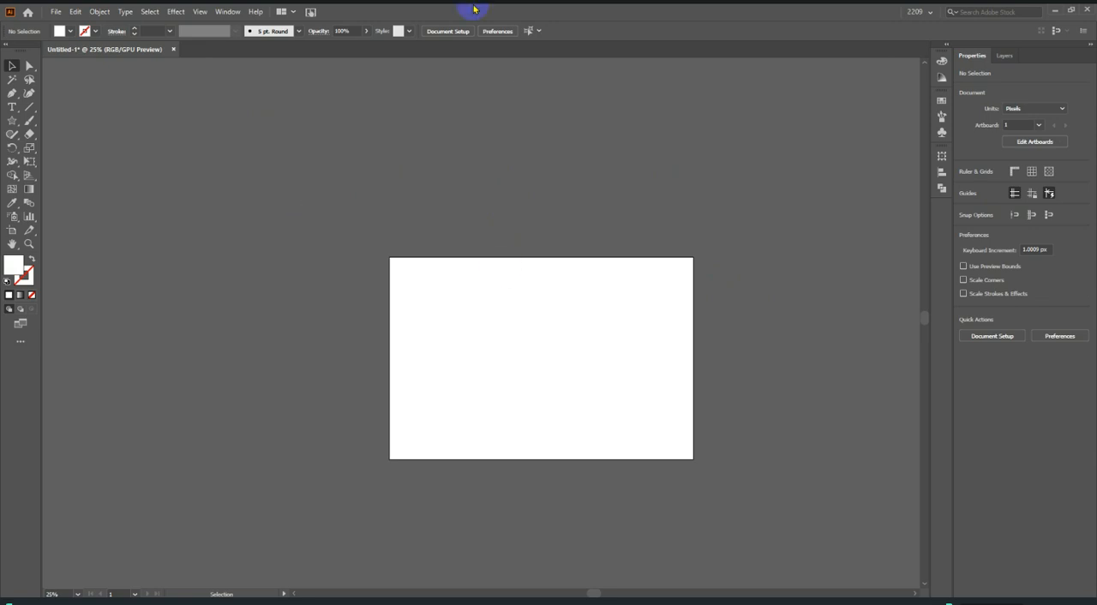
{"action": "left_click", "coordinate": [100, 11]}
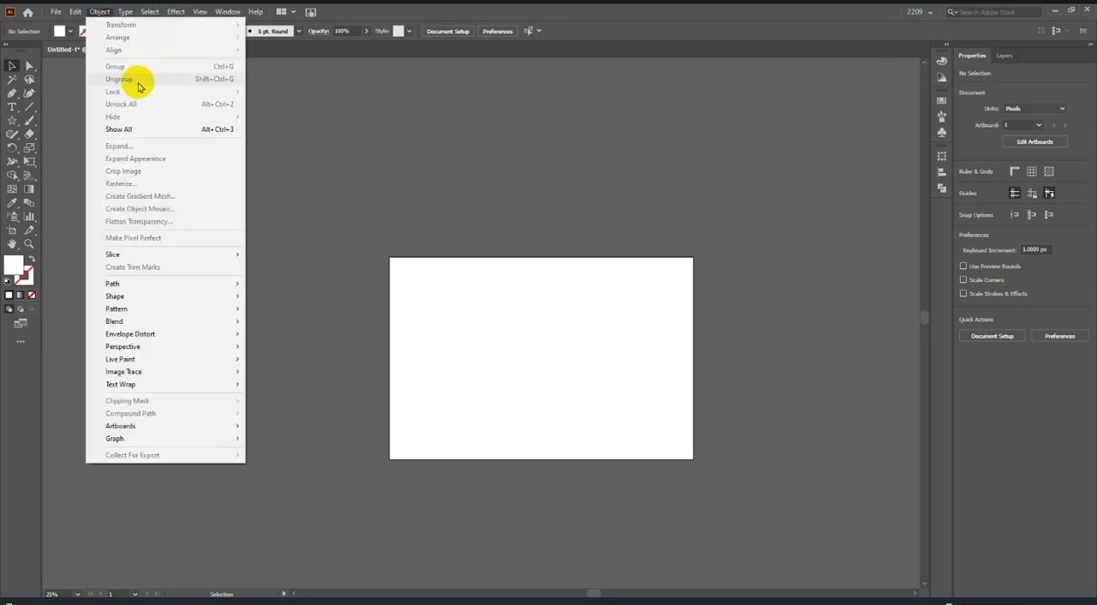
{"action": "left_click", "coordinate": [146, 129]}
{"action": "scroll", "coordinate": [766, 269], "scroll_direction": "up", "scroll_amount": 2}
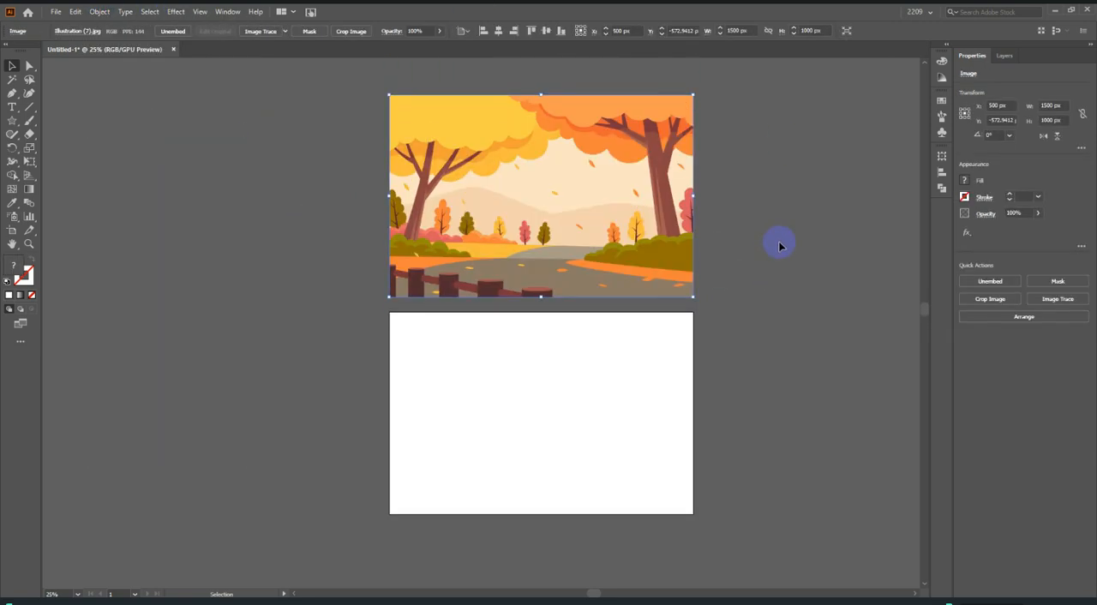
{"action": "left_click", "coordinate": [778, 206]}
{"action": "left_click", "coordinate": [666, 321]}
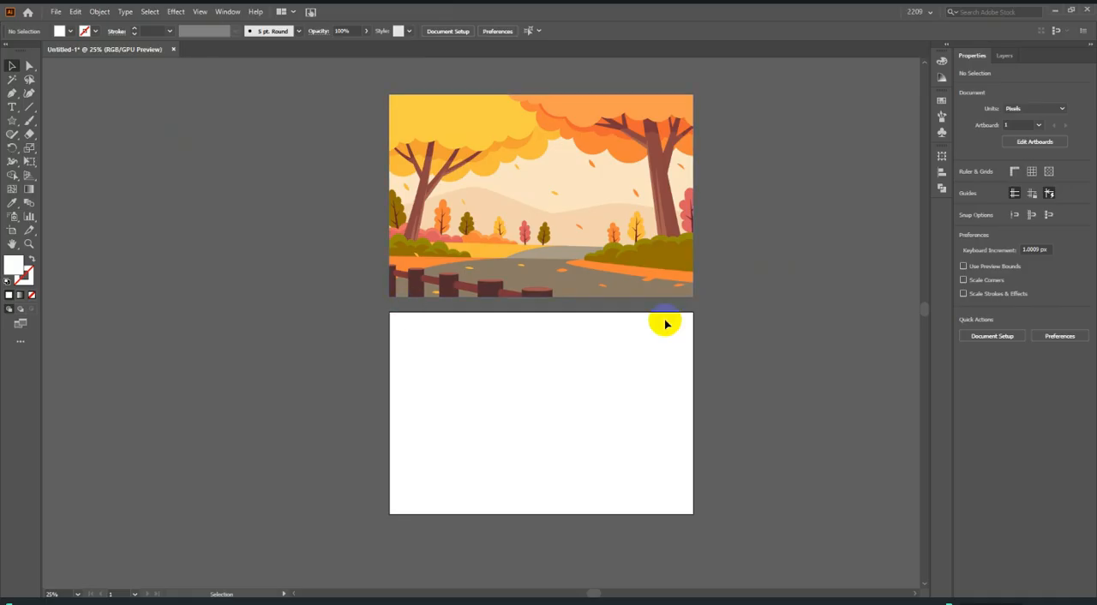
{"action": "left_click", "coordinate": [582, 202]}
{"action": "left_click", "coordinate": [729, 262]}
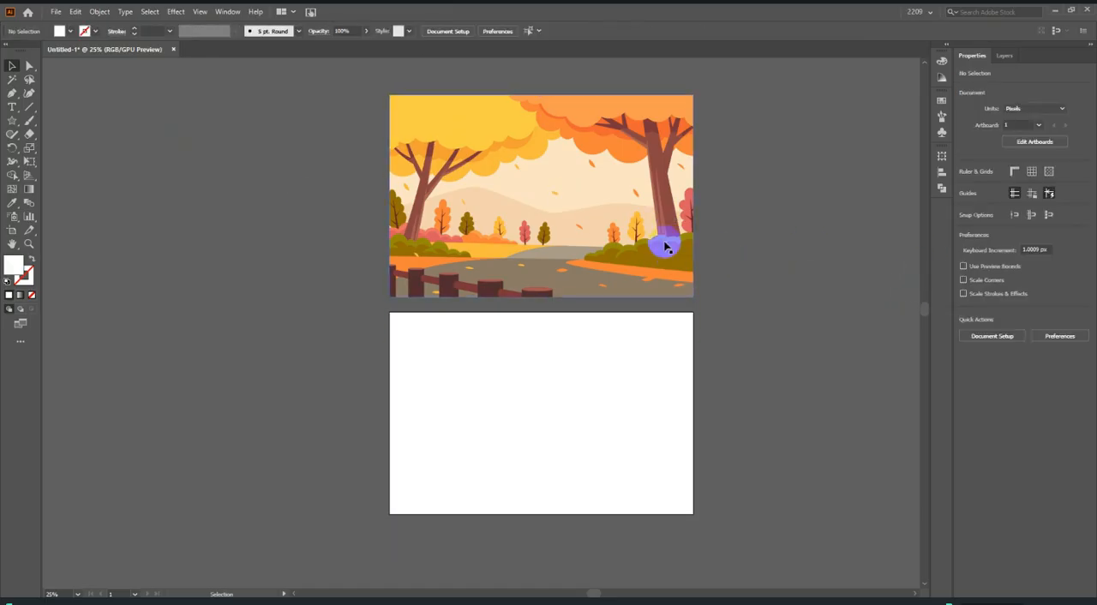
{"action": "left_click", "coordinate": [13, 108]}
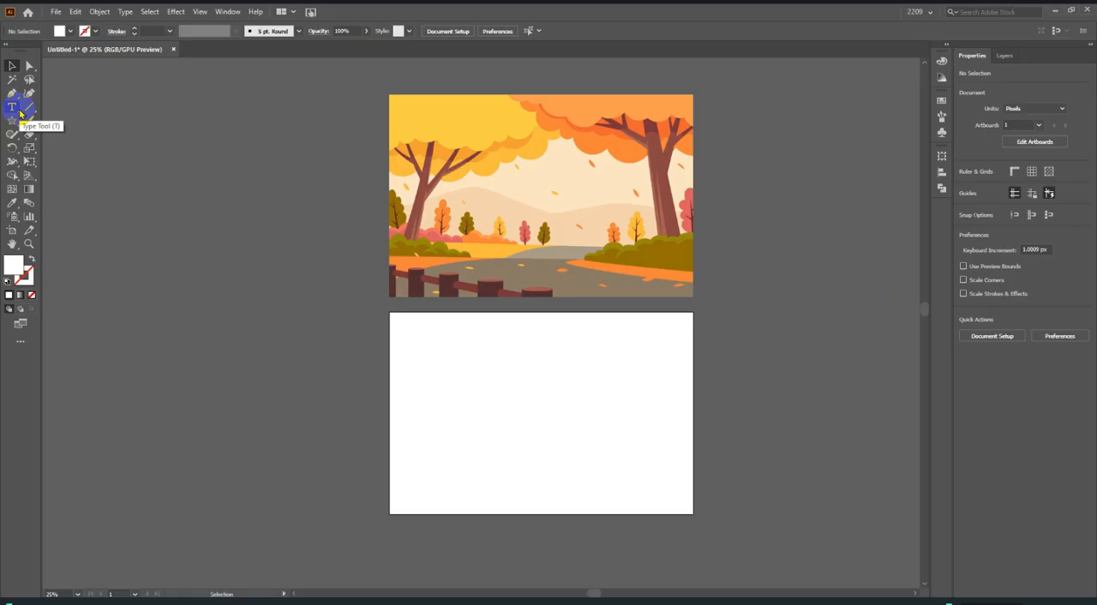
{"action": "left_click", "coordinate": [12, 67]}
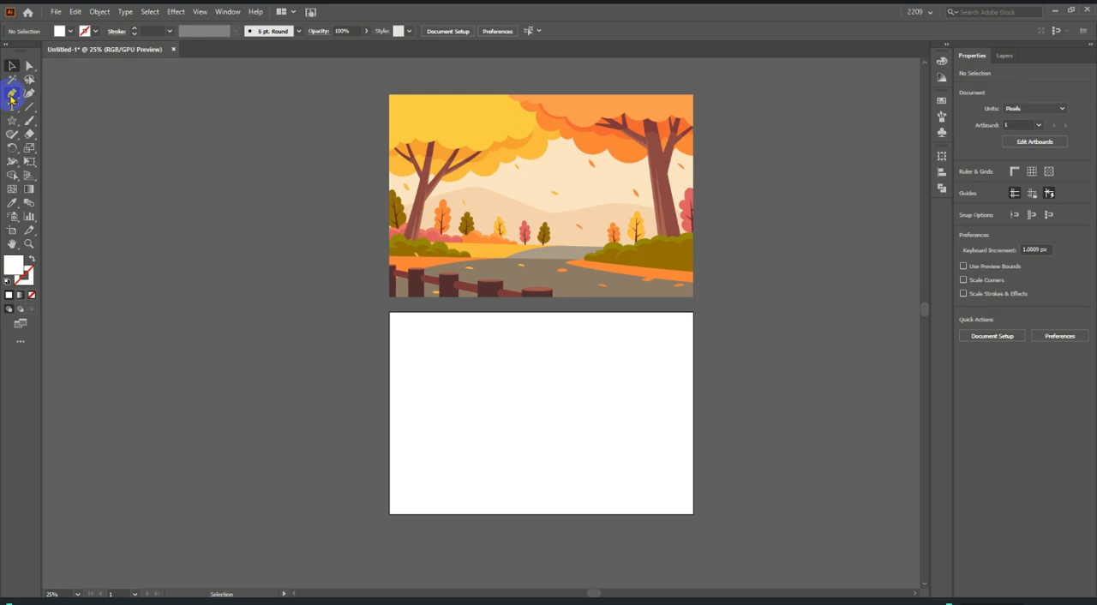
Draw a closed four-sided shape with straight edges on the empty artboard using the Pen tool, about 1196 × 736 px.
{"action": "left_click", "coordinate": [11, 99]}
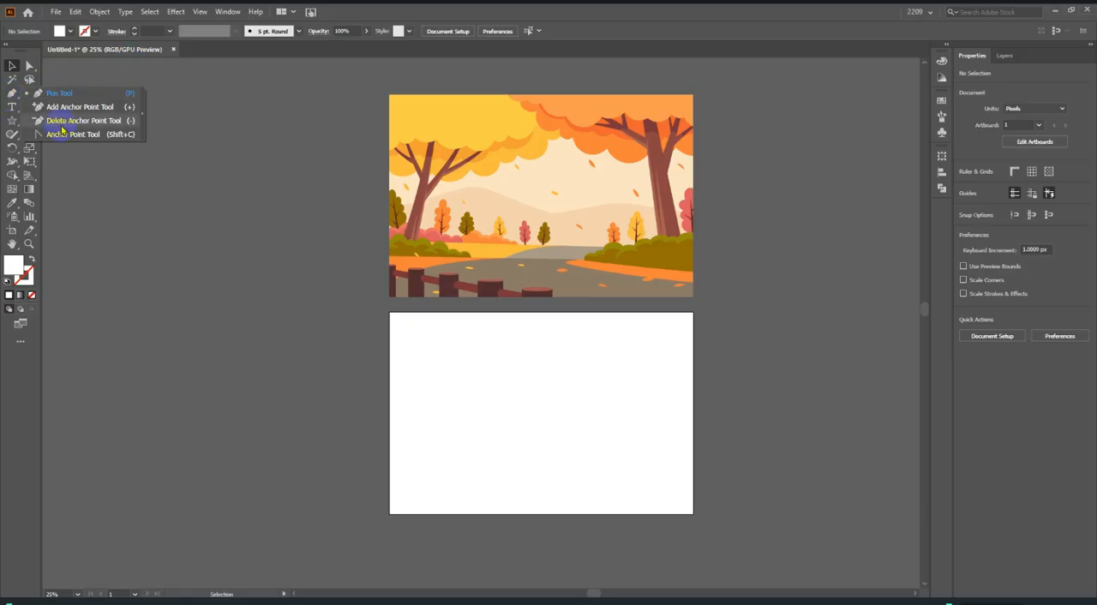
{"action": "left_click", "coordinate": [68, 100]}
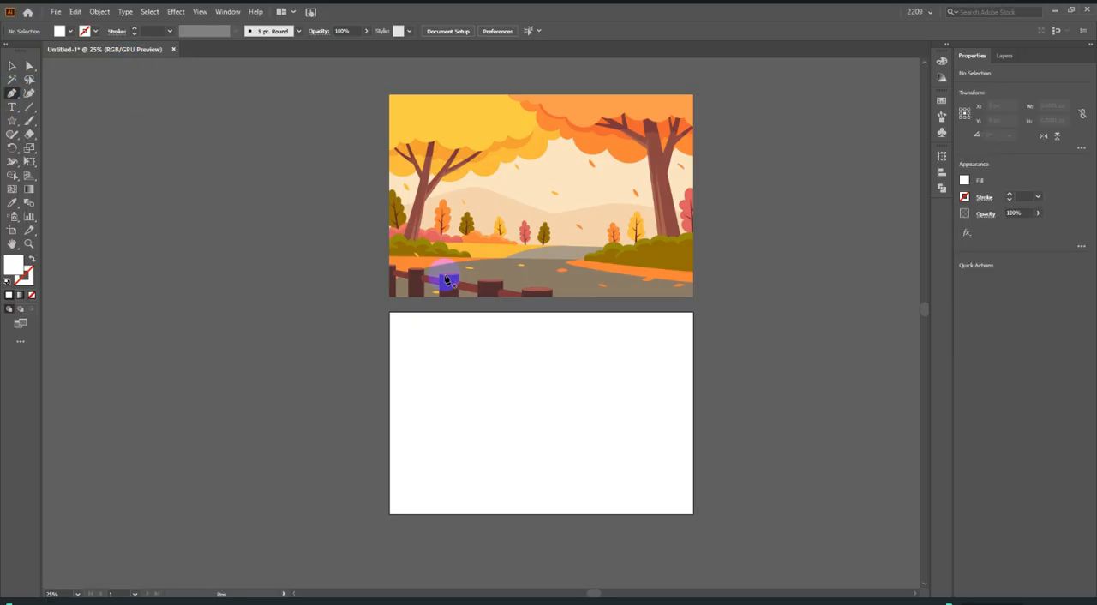
{"action": "scroll", "coordinate": [502, 311], "scroll_direction": "down", "scroll_amount": 3}
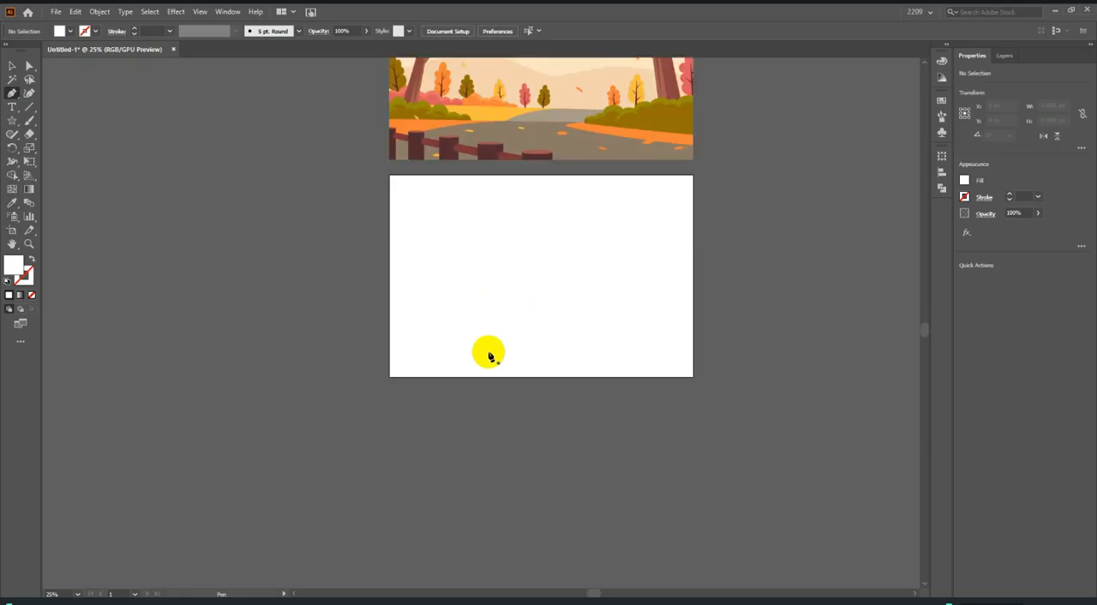
{"action": "scroll", "coordinate": [579, 365], "scroll_direction": "up", "scroll_amount": 1}
{"action": "scroll", "coordinate": [466, 383], "scroll_direction": "up", "scroll_amount": 1}
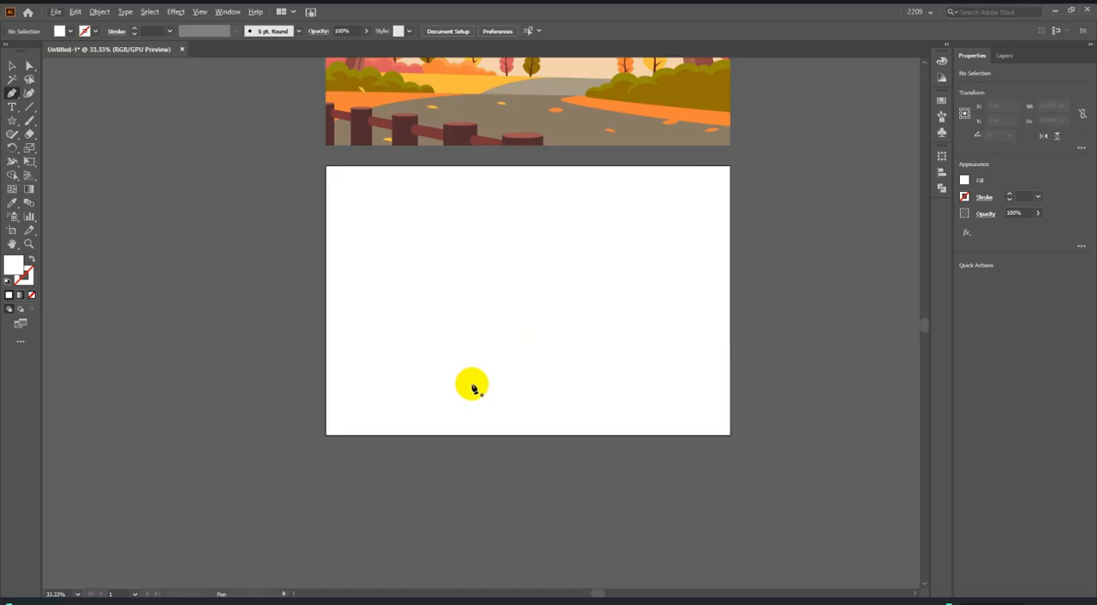
{"action": "scroll", "coordinate": [474, 384], "scroll_direction": "up", "scroll_amount": 1}
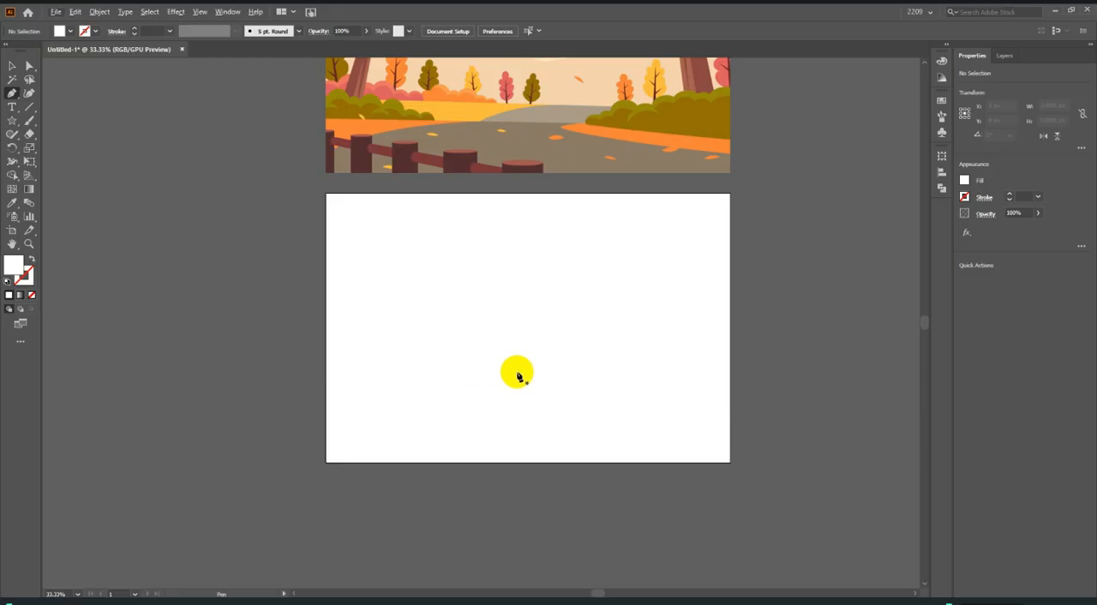
{"action": "scroll", "coordinate": [520, 399], "scroll_direction": "down", "scroll_amount": 1}
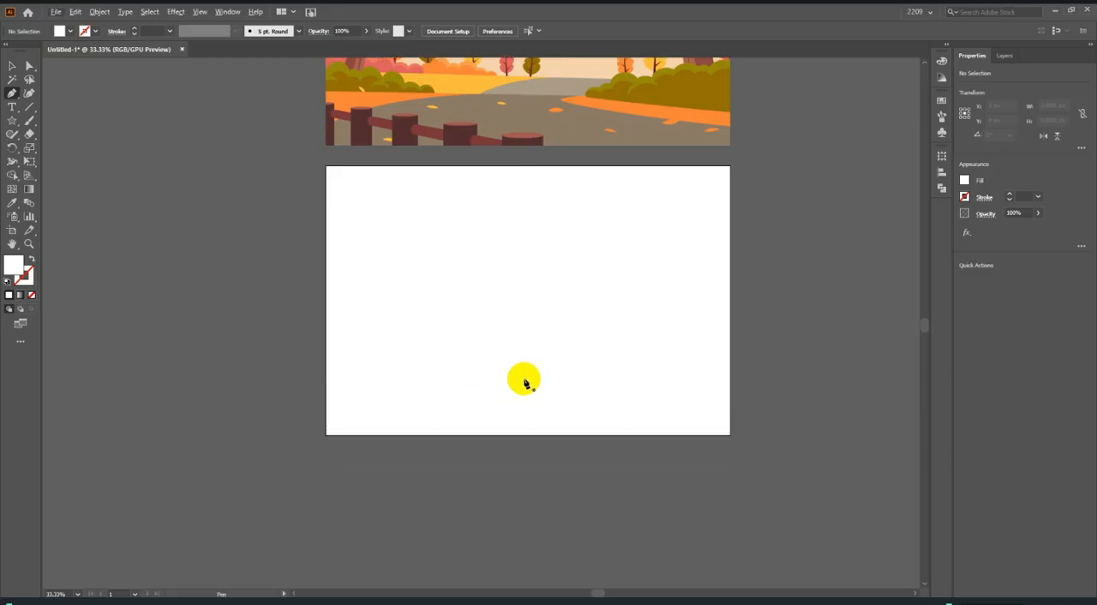
{"action": "scroll", "coordinate": [424, 321], "scroll_direction": "up", "scroll_amount": 1}
{"action": "scroll", "coordinate": [415, 324], "scroll_direction": "up", "scroll_amount": 1}
{"action": "left_click", "coordinate": [405, 318]}
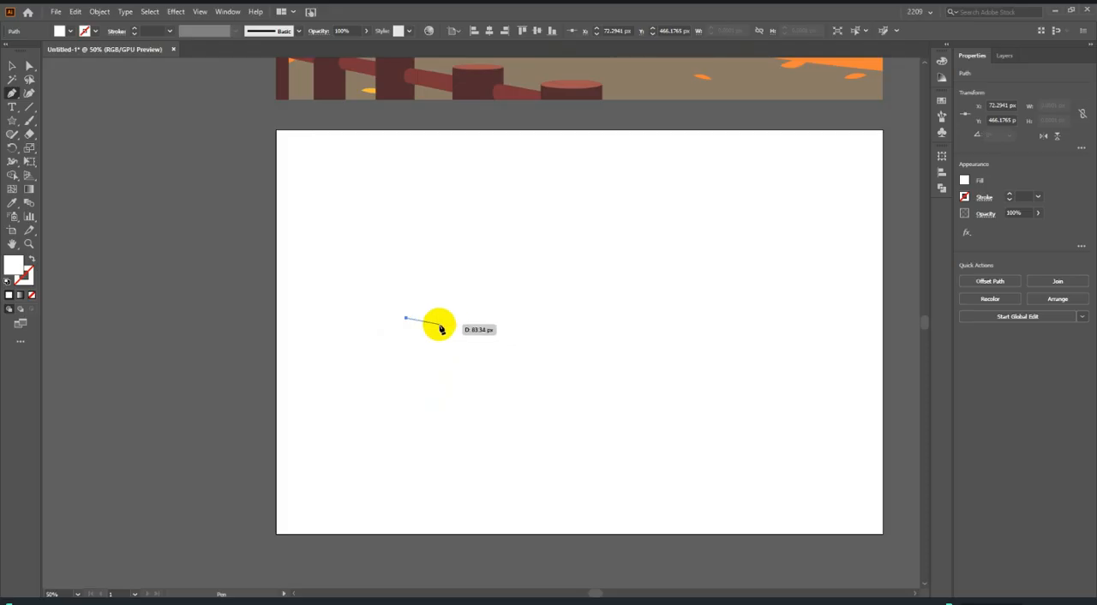
{"action": "scroll", "coordinate": [432, 319], "scroll_direction": "up", "scroll_amount": 1}
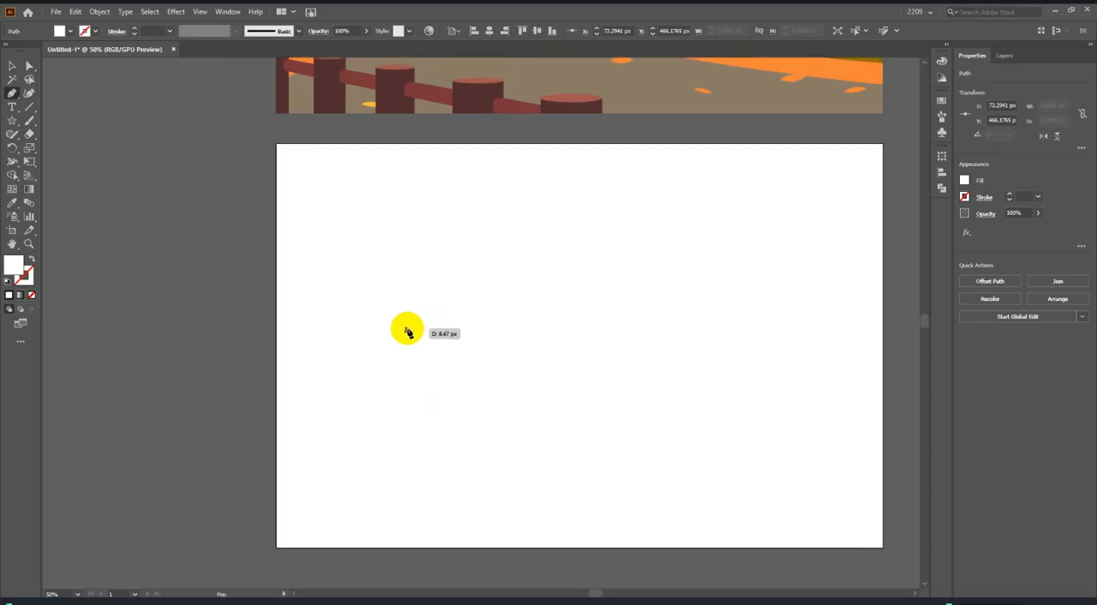
{"action": "left_click", "coordinate": [597, 197]}
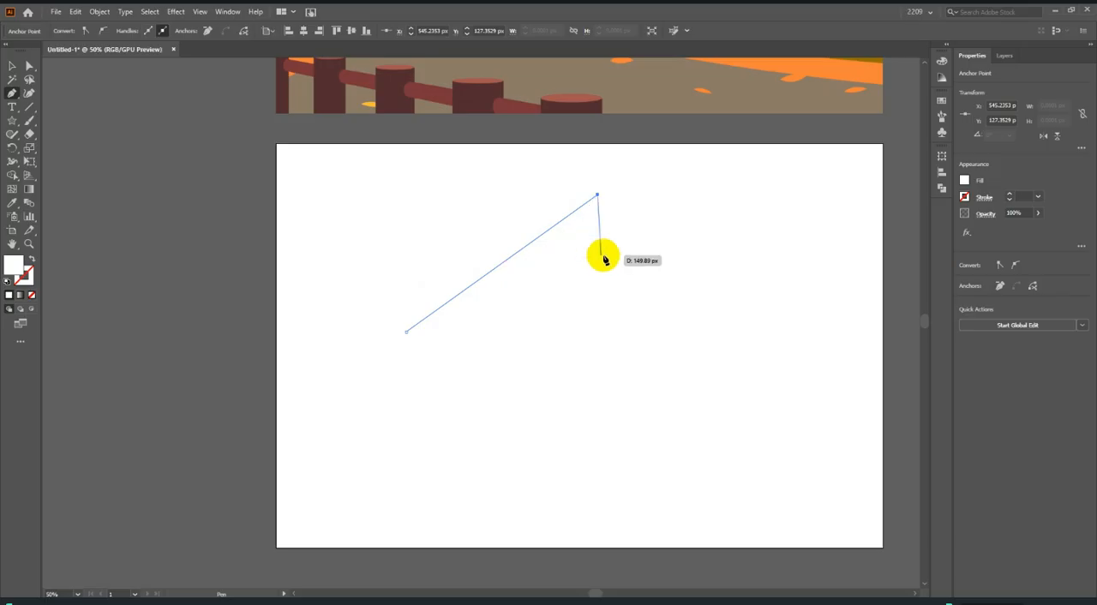
{"action": "left_click", "coordinate": [822, 326]}
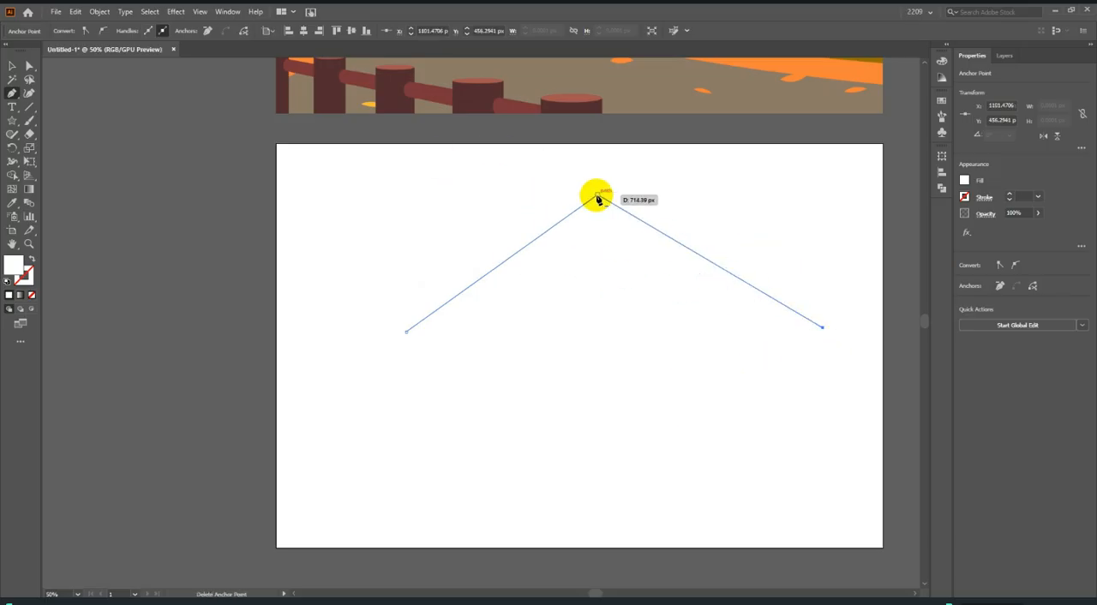
{"action": "left_click", "coordinate": [340, 493]}
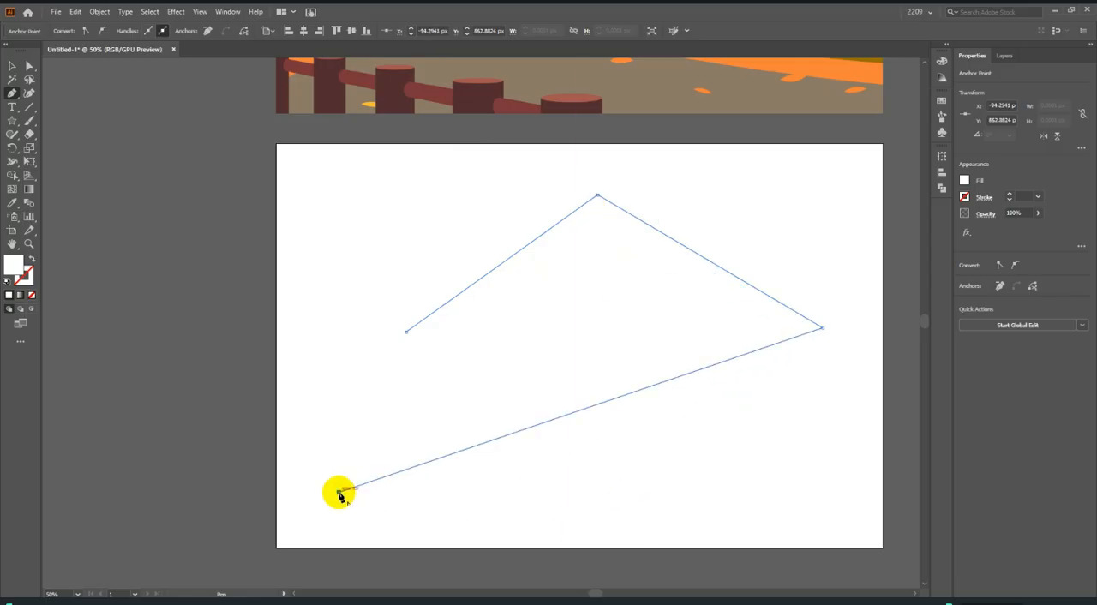
{"action": "left_click", "coordinate": [406, 333]}
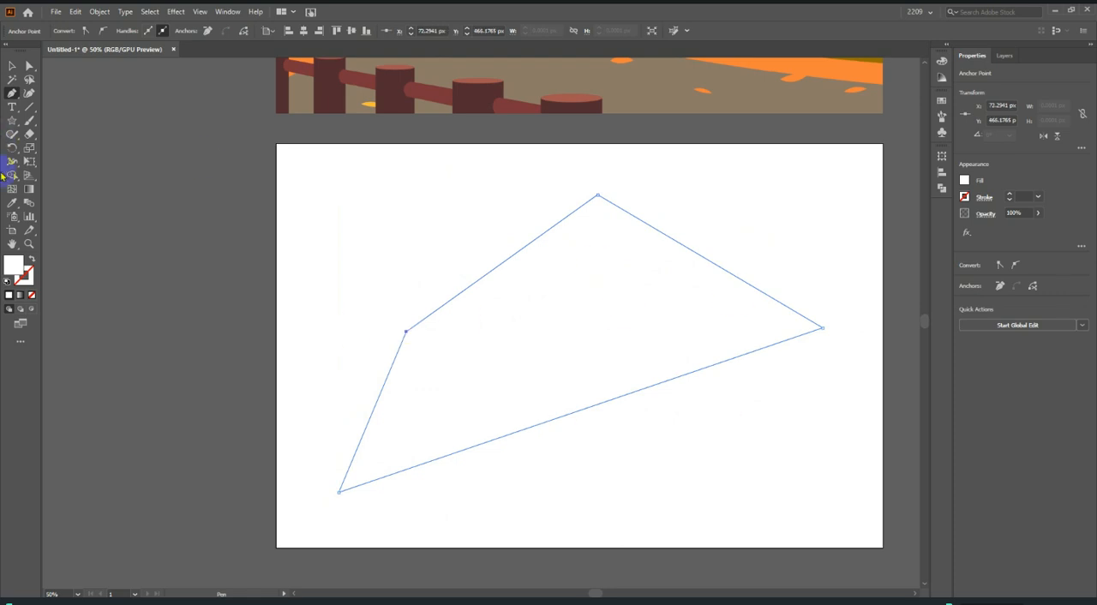
Fill the four-sided shape with dark blue.
{"action": "left_click", "coordinate": [12, 65]}
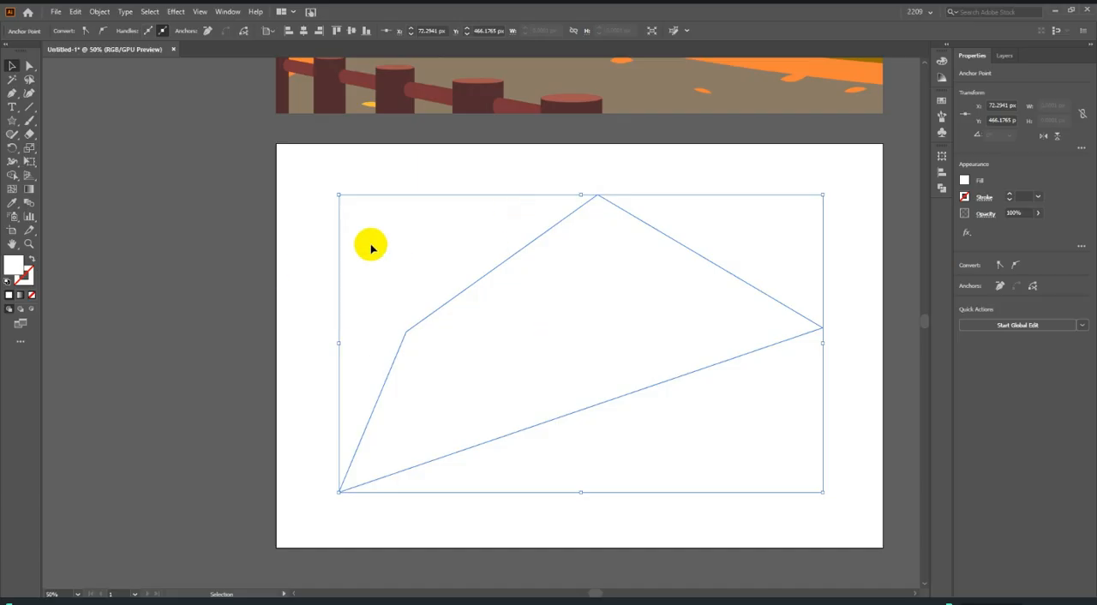
{"action": "left_click", "coordinate": [277, 275]}
{"action": "left_click", "coordinate": [524, 342]}
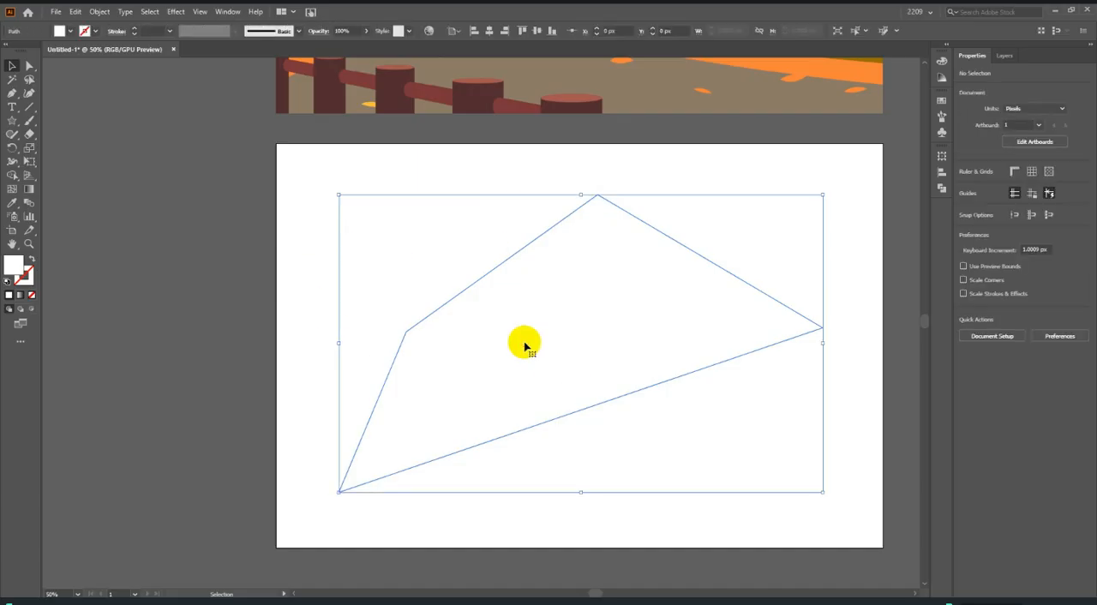
{"action": "left_click", "coordinate": [76, 32]}
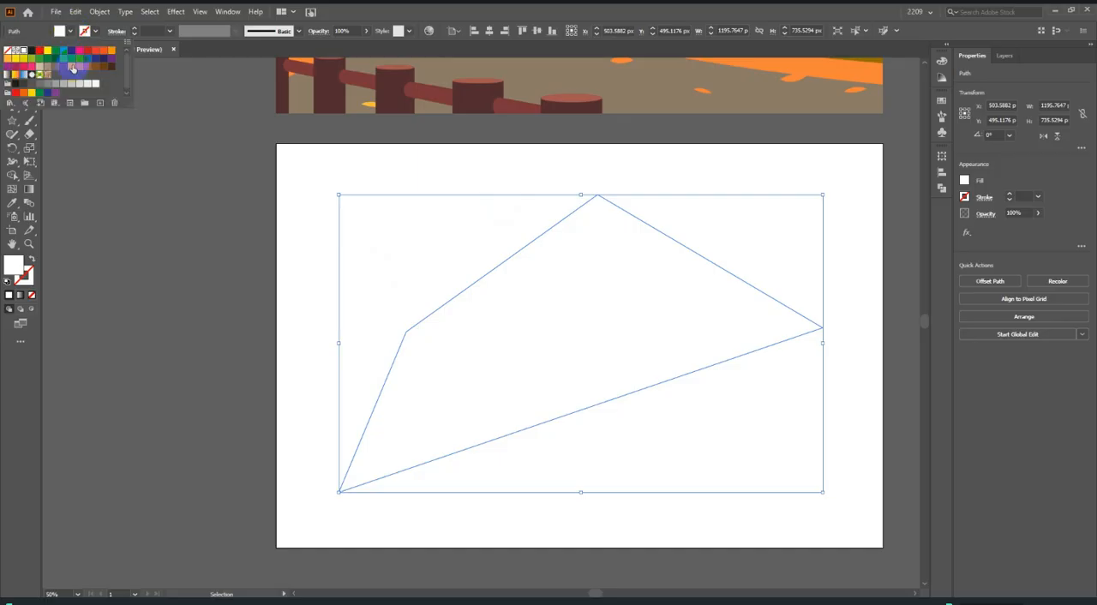
{"action": "left_click", "coordinate": [73, 70]}
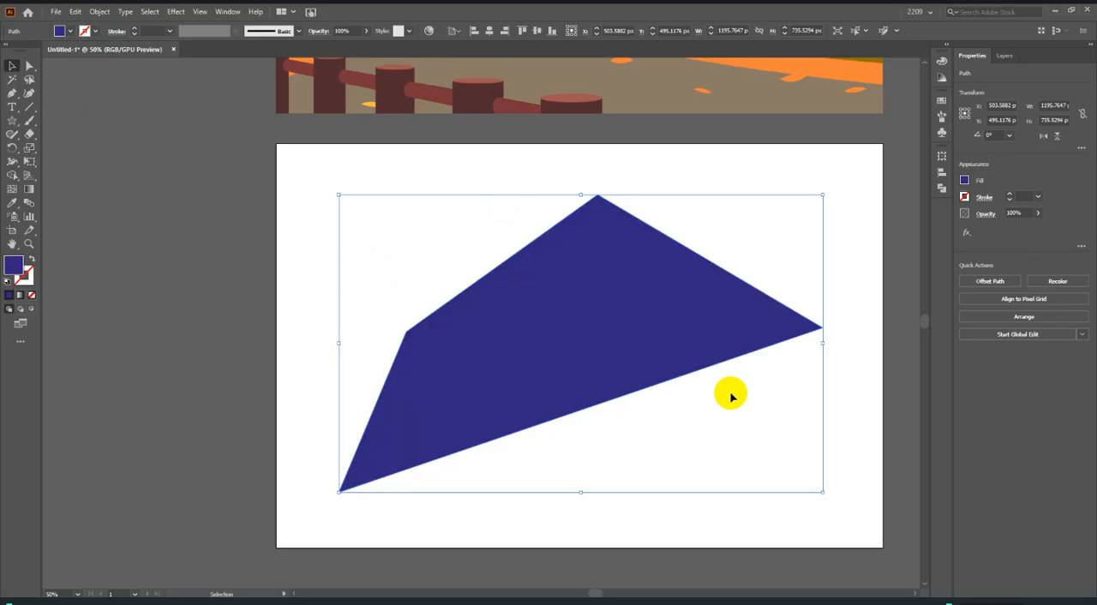
Move the blue four-sided shape off the artboard to its left side and deselect it.
{"action": "scroll", "coordinate": [778, 441], "scroll_direction": "down", "scroll_amount": 3}
{"action": "left_click_drag", "start_coordinate": [720, 412], "coordinate": [484, 410]}
{"action": "left_click", "coordinate": [626, 428]}
{"action": "scroll", "coordinate": [783, 412], "scroll_direction": "up", "scroll_amount": 3}
{"action": "scroll", "coordinate": [620, 404], "scroll_direction": "down", "scroll_amount": 1}
{"action": "scroll", "coordinate": [719, 428], "scroll_direction": "up", "scroll_amount": 1}
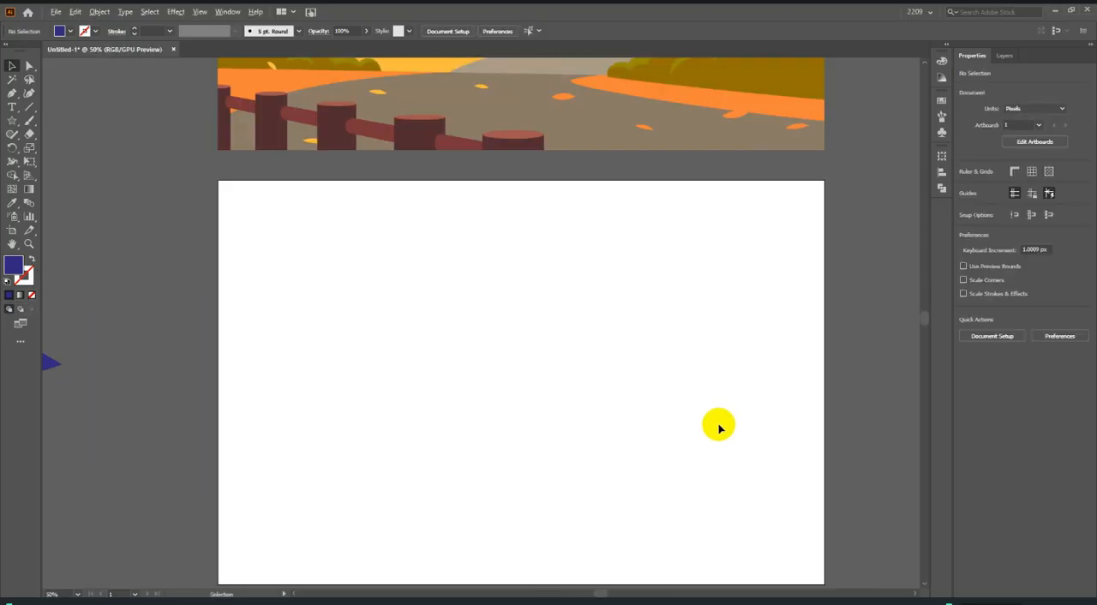
Draw a closed six-sided shape with straight edges on the artboard with the Pen tool, ending on its first anchor point.
{"action": "left_click", "coordinate": [225, 350]}
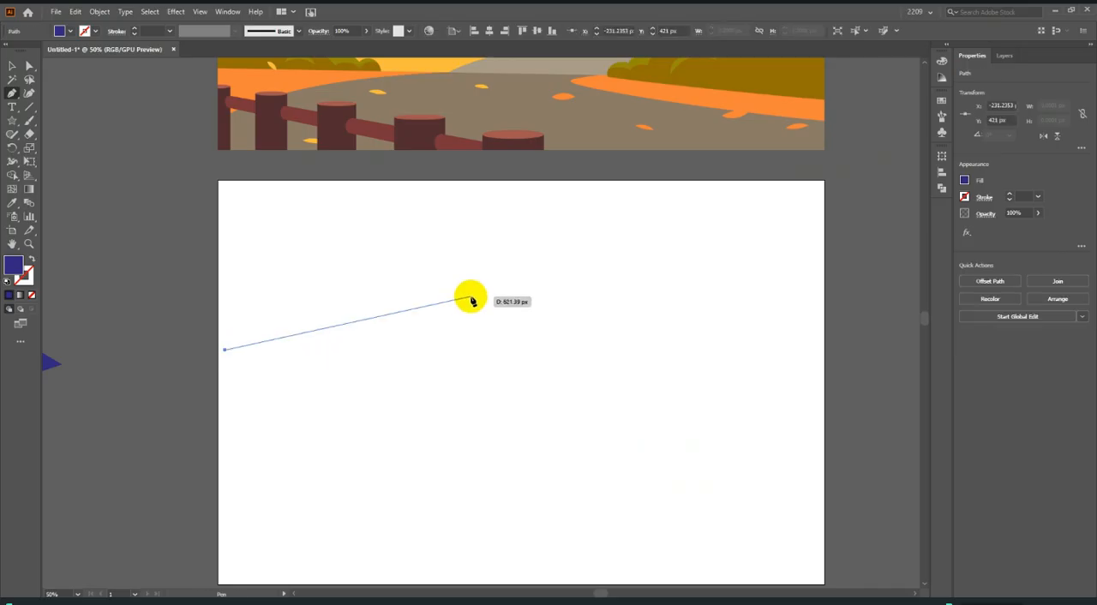
{"action": "left_click", "coordinate": [495, 281]}
{"action": "left_click", "coordinate": [725, 416]}
{"action": "left_click", "coordinate": [406, 554]}
{"action": "left_click", "coordinate": [255, 510]}
{"action": "left_click_drag", "start_coordinate": [225, 410], "coordinate": [364, 408]}
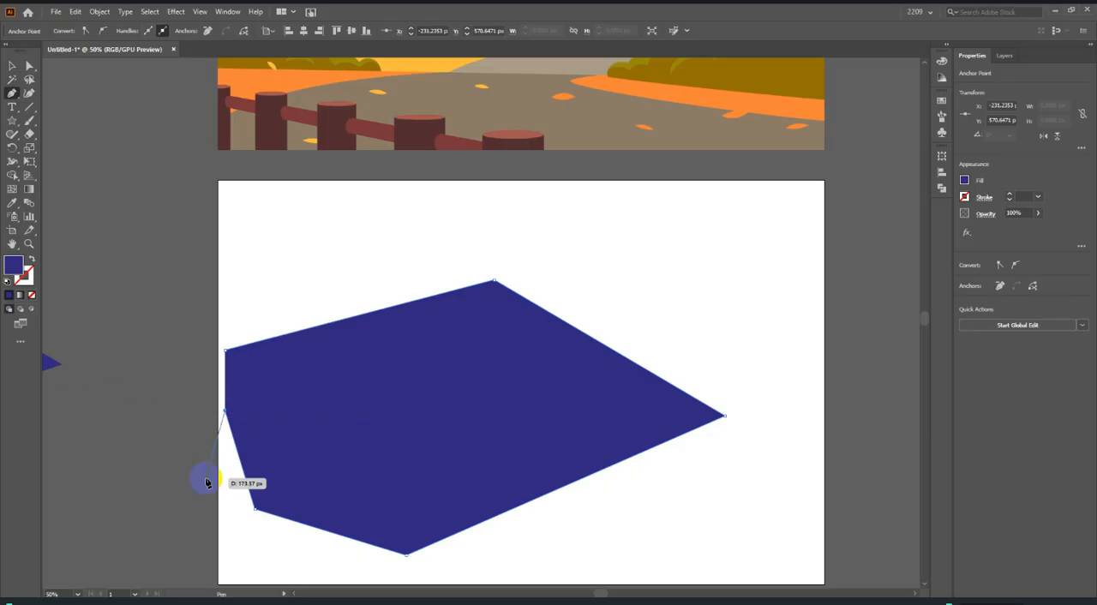
{"action": "mouse_move", "coordinate": [220, 370]}
{"action": "left_mouse_down"}
{"action": "mouse_move", "coordinate": [140, 372]}
{"action": "mouse_move", "coordinate": [232, 405]}
{"action": "mouse_move", "coordinate": [68, 403]}
{"action": "mouse_move", "coordinate": [227, 353]}
{"action": "left_mouse_up"}
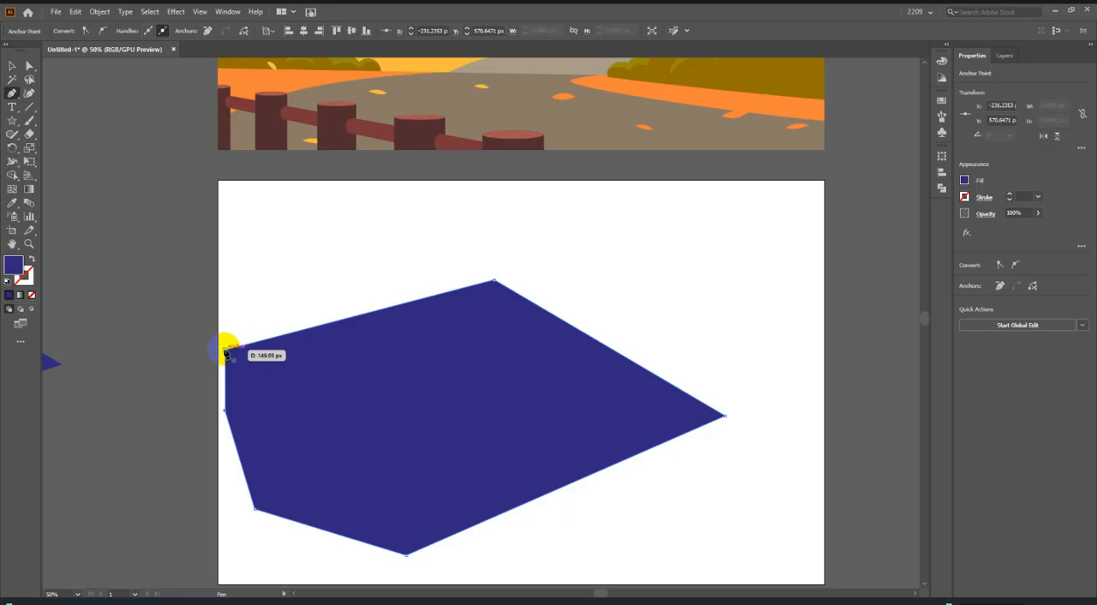
{"action": "mouse_move", "coordinate": [226, 352]}
{"action": "left_mouse_down"}
{"action": "mouse_move", "coordinate": [86, 354]}
{"action": "mouse_move", "coordinate": [237, 359]}
{"action": "mouse_move", "coordinate": [225, 350]}
{"action": "left_mouse_up"}
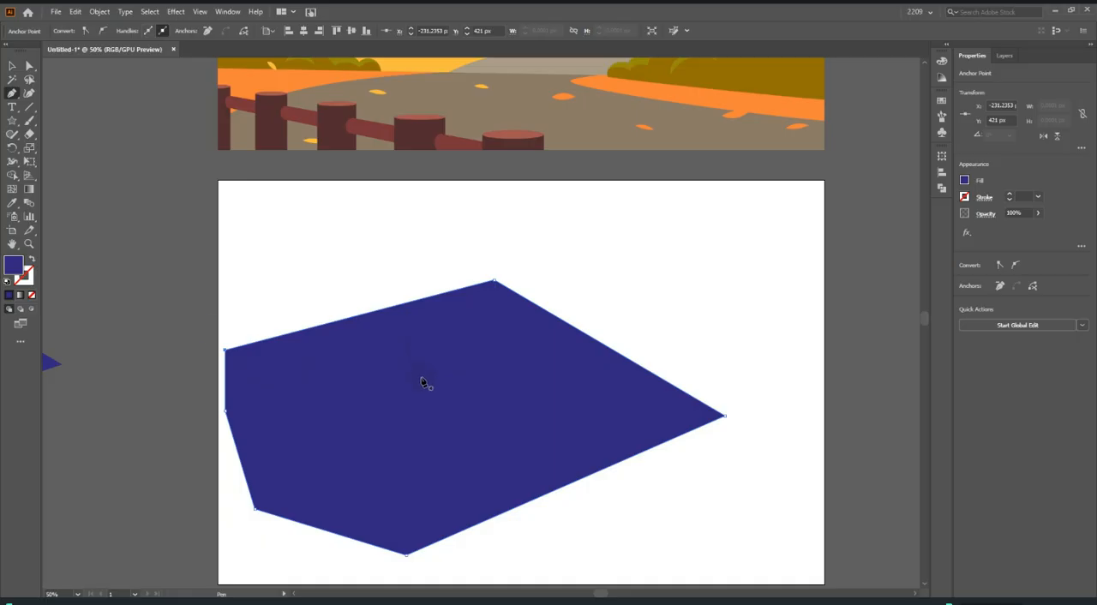
Move the six-sided blue shape off the artboard to the left and deselect it.
{"action": "scroll", "coordinate": [595, 396], "scroll_direction": "down", "scroll_amount": 1}
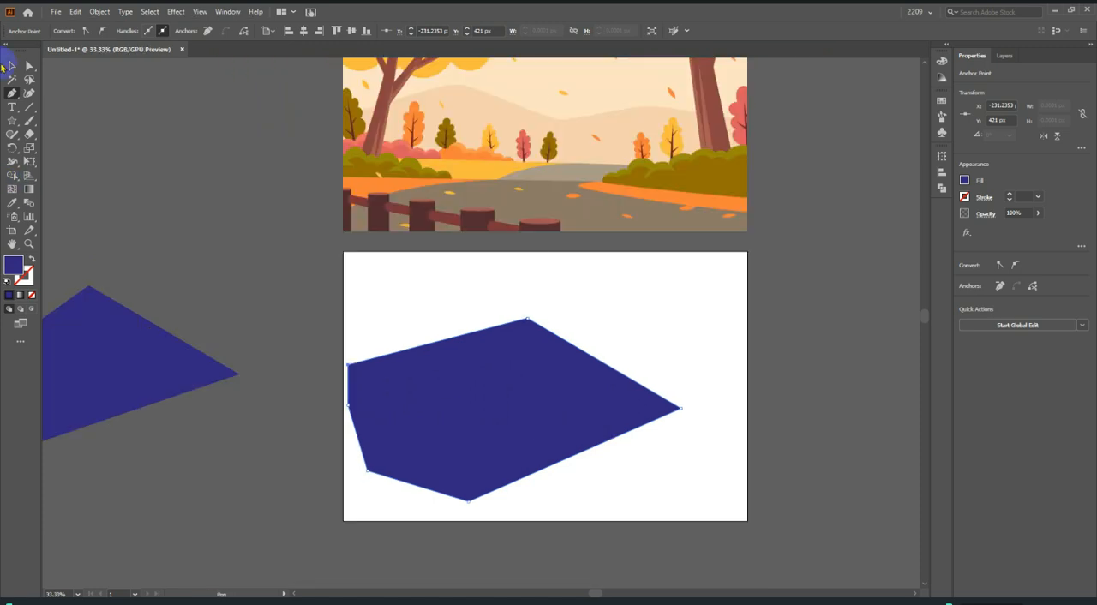
{"action": "left_click", "coordinate": [12, 65]}
{"action": "scroll", "coordinate": [600, 411], "scroll_direction": "down", "scroll_amount": 2}
{"action": "left_click_drag", "start_coordinate": [600, 418], "coordinate": [383, 287]}
{"action": "left_click", "coordinate": [506, 388]}
{"action": "scroll", "coordinate": [696, 417], "scroll_direction": "up", "scroll_amount": 2}
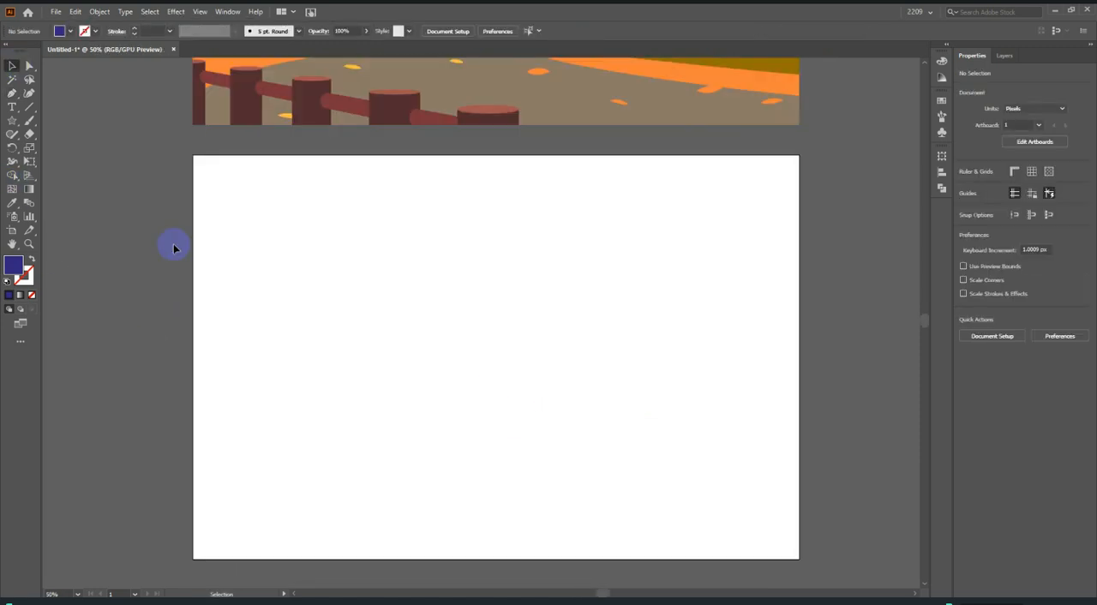
Draw a closed irregular, self-crossing shape of straight and curved segments across the artboard with the Pen tool.
{"action": "left_click", "coordinate": [12, 93]}
{"action": "left_click", "coordinate": [252, 384]}
{"action": "left_click", "coordinate": [236, 265]}
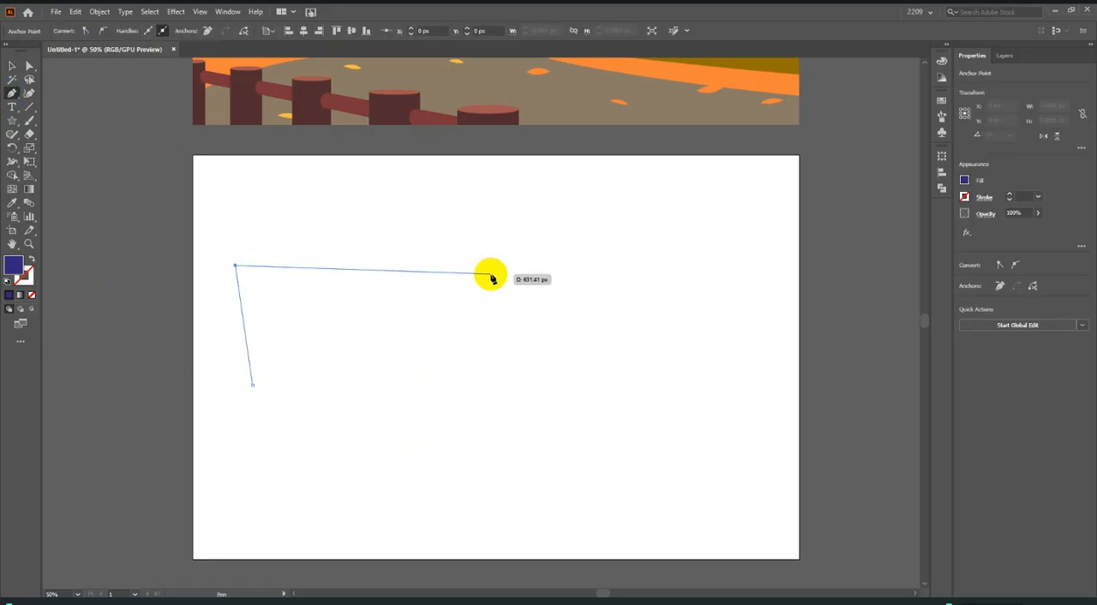
{"action": "left_click", "coordinate": [515, 274]}
{"action": "left_click", "coordinate": [631, 181]}
{"action": "left_click", "coordinate": [427, 191]}
{"action": "left_click", "coordinate": [730, 253]}
{"action": "left_click", "coordinate": [686, 390]}
{"action": "left_click", "coordinate": [471, 544]}
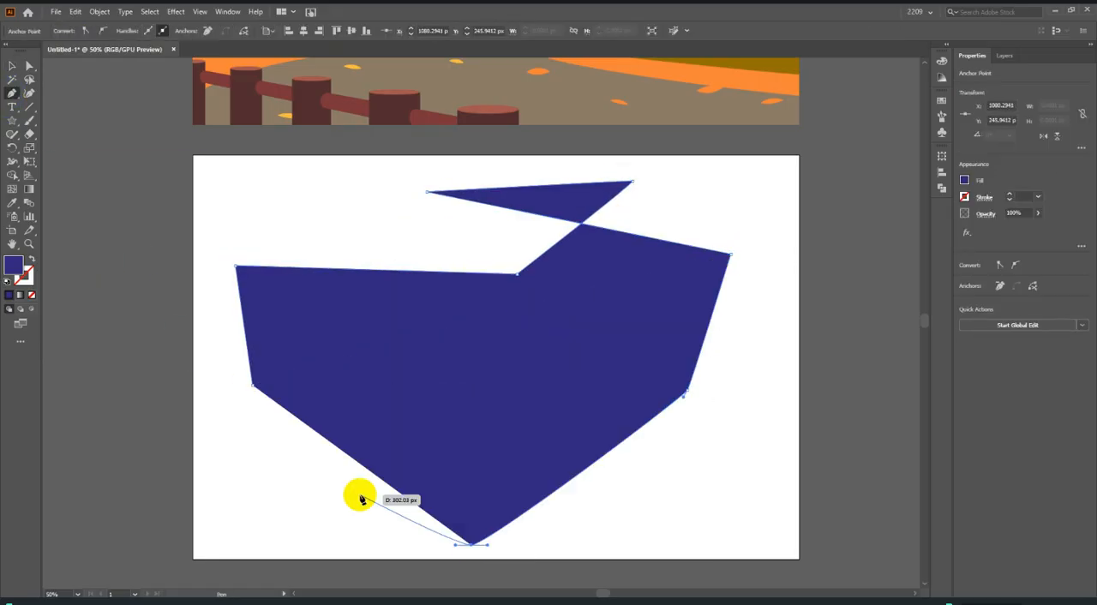
{"action": "left_click", "coordinate": [358, 489]}
{"action": "left_click", "coordinate": [377, 395]}
{"action": "left_click", "coordinate": [473, 311]}
{"action": "left_click", "coordinate": [469, 205]}
{"action": "left_click", "coordinate": [288, 195]}
{"action": "left_click", "coordinate": [313, 328]}
{"action": "left_click", "coordinate": [364, 437]}
{"action": "left_click", "coordinate": [253, 471]}
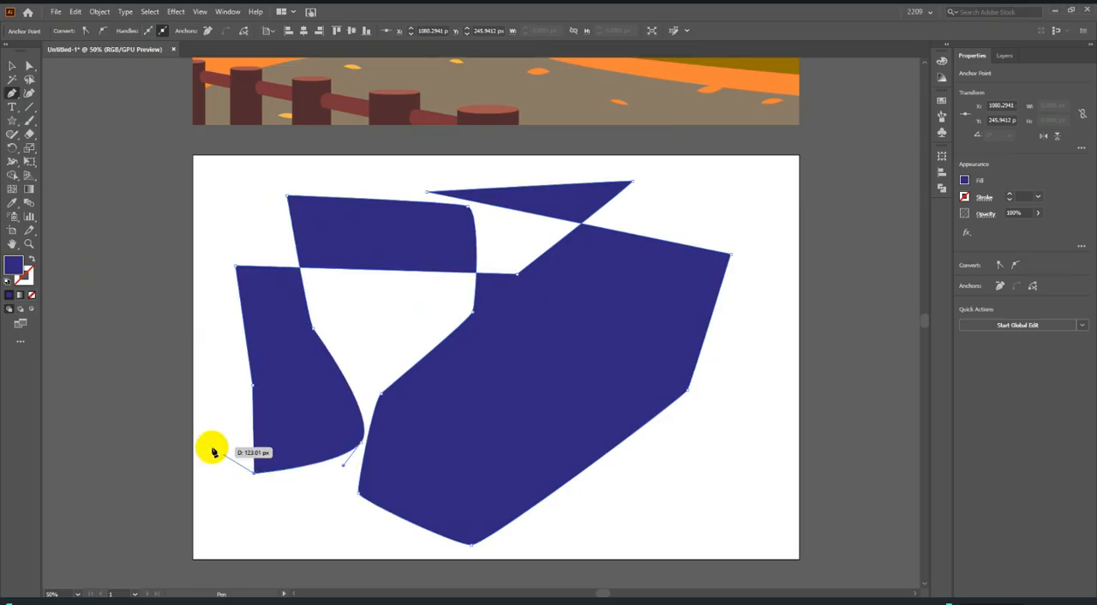
{"action": "left_click", "coordinate": [184, 423]}
{"action": "left_click", "coordinate": [197, 354]}
{"action": "left_click", "coordinate": [251, 383]}
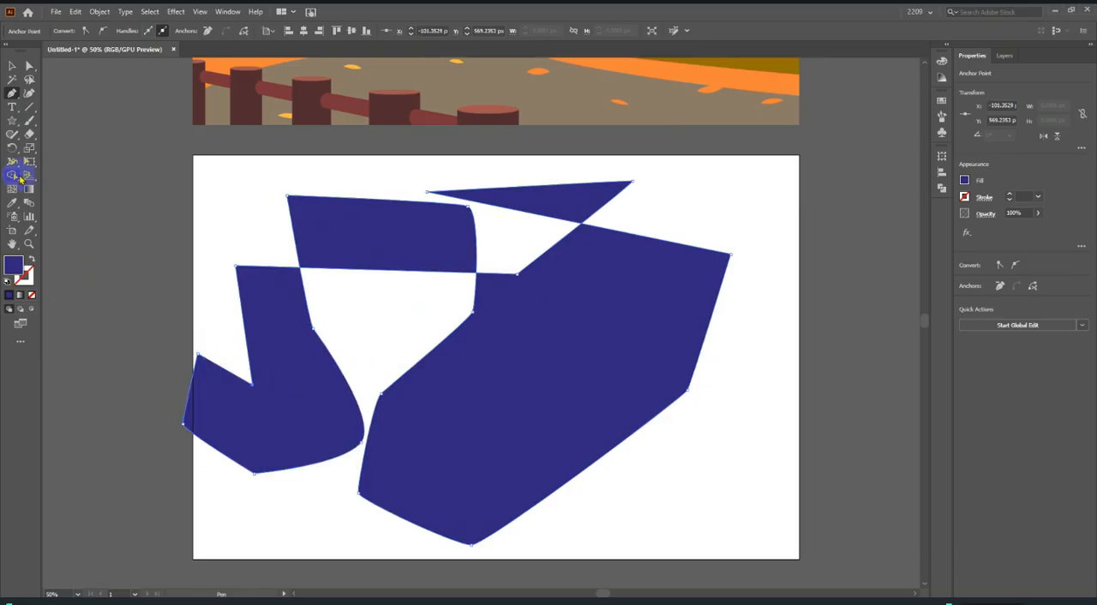
Move the irregular self-crossing shape off the artboard and deselect it, leaving the artboard empty.
{"action": "left_click", "coordinate": [12, 66]}
{"action": "scroll", "coordinate": [733, 305], "scroll_direction": "down", "scroll_amount": 3}
{"action": "left_click", "coordinate": [807, 353]}
{"action": "left_click_drag", "start_coordinate": [703, 324], "coordinate": [250, 249]}
{"action": "left_click", "coordinate": [299, 416]}
{"action": "scroll", "coordinate": [710, 388], "scroll_direction": "up", "scroll_amount": 3}
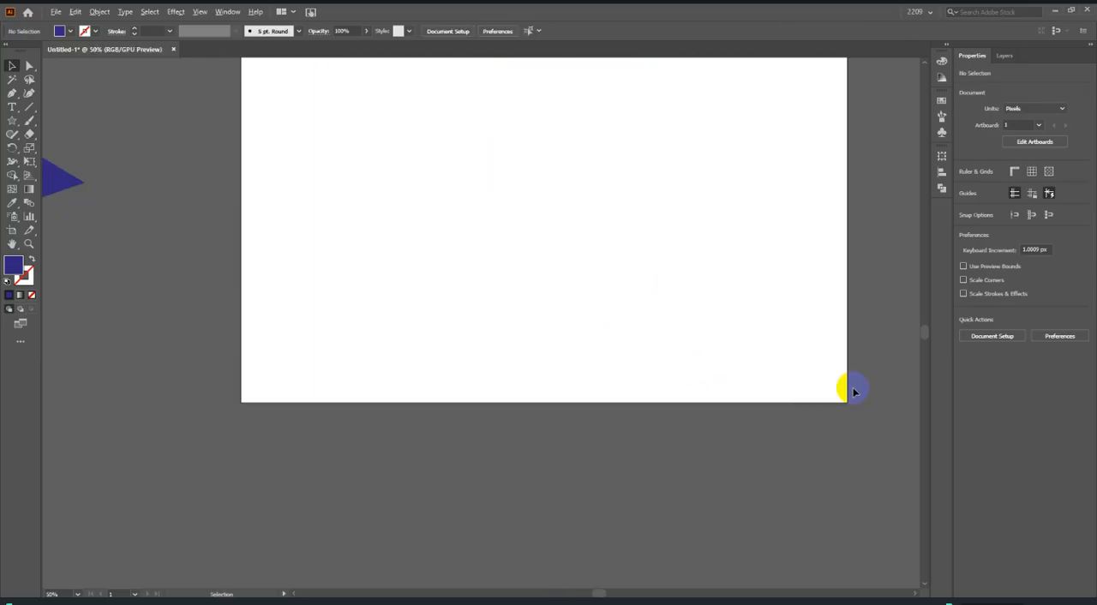
{"action": "scroll", "coordinate": [848, 391], "scroll_direction": "up", "scroll_amount": 3}
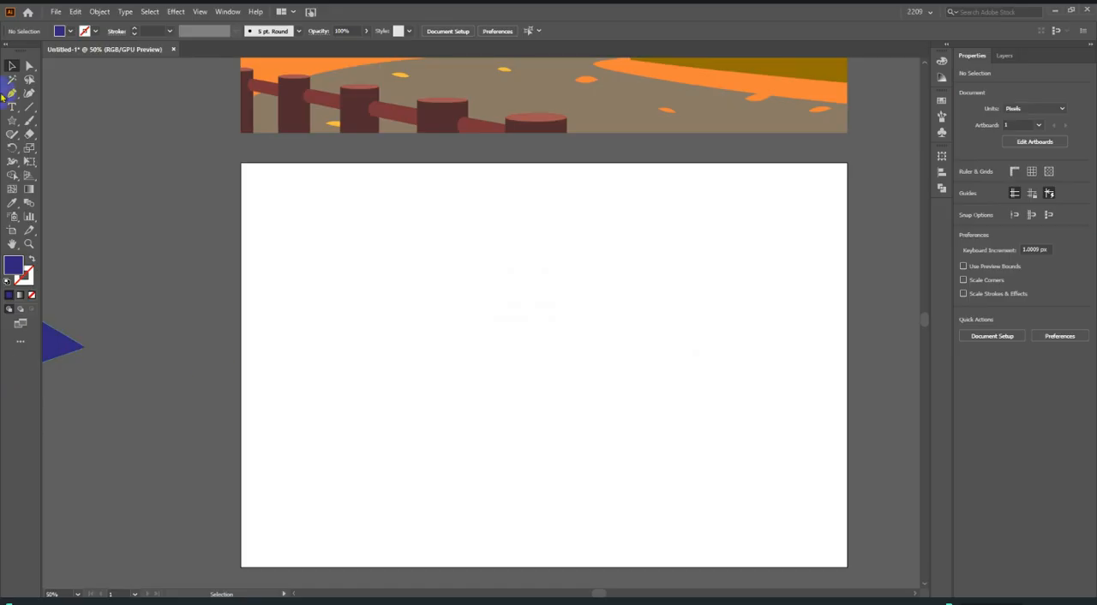
Draw a closed rounded blob about 917 × 760 px on the artboard with curved Pen tool segments, then deselect it.
{"action": "left_click", "coordinate": [12, 93]}
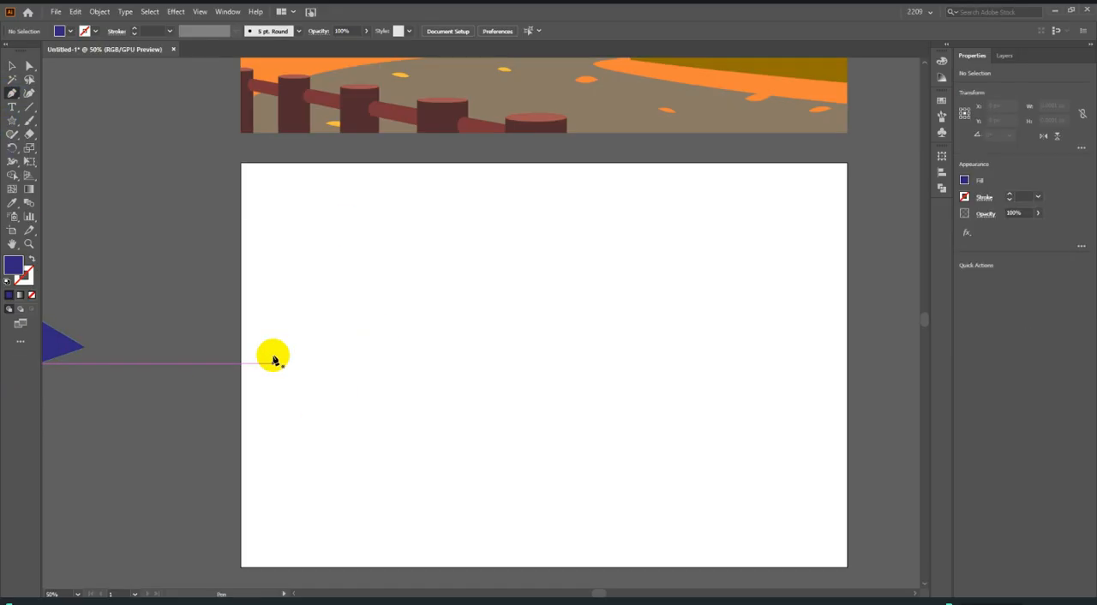
{"action": "left_click", "coordinate": [333, 362]}
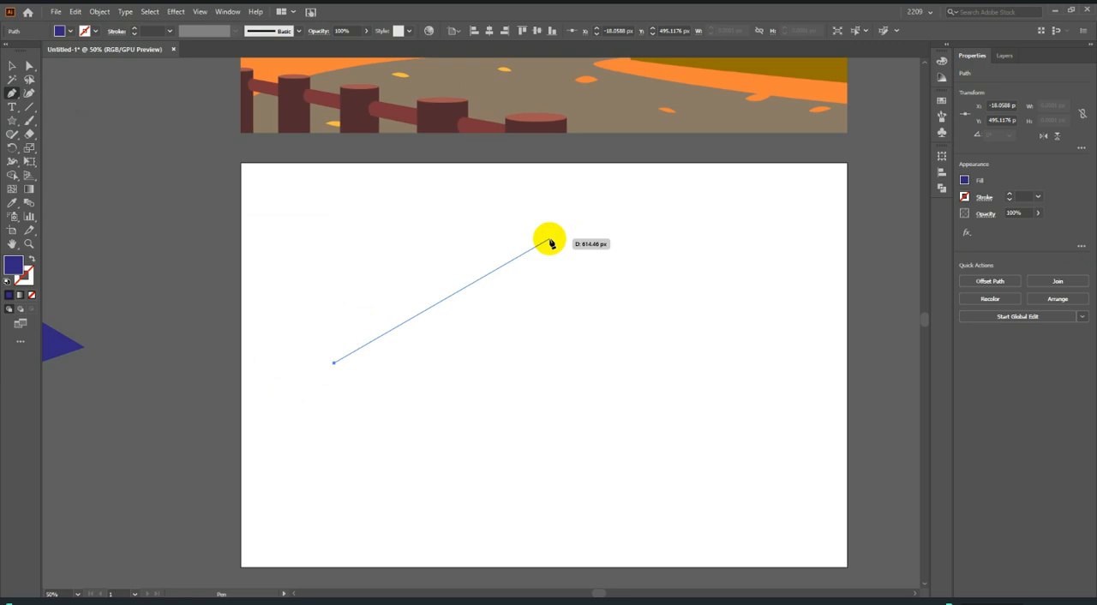
{"action": "left_click", "coordinate": [549, 240]}
{"action": "left_click_drag", "start_coordinate": [549, 240], "coordinate": [747, 249]}
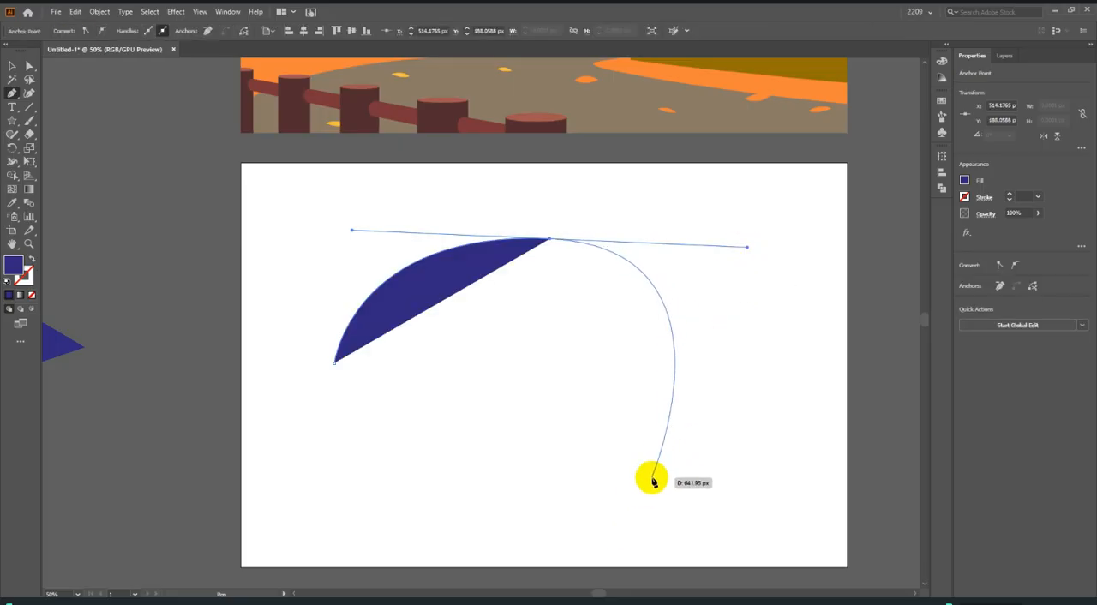
{"action": "left_click_drag", "start_coordinate": [625, 484], "coordinate": [521, 566]}
{"action": "left_click_drag", "start_coordinate": [361, 500], "coordinate": [342, 431]}
{"action": "left_click", "coordinate": [334, 362]}
{"action": "left_click_drag", "start_coordinate": [334, 362], "coordinate": [334, 433]}
{"action": "left_click", "coordinate": [12, 65]}
{"action": "left_click", "coordinate": [908, 355]}
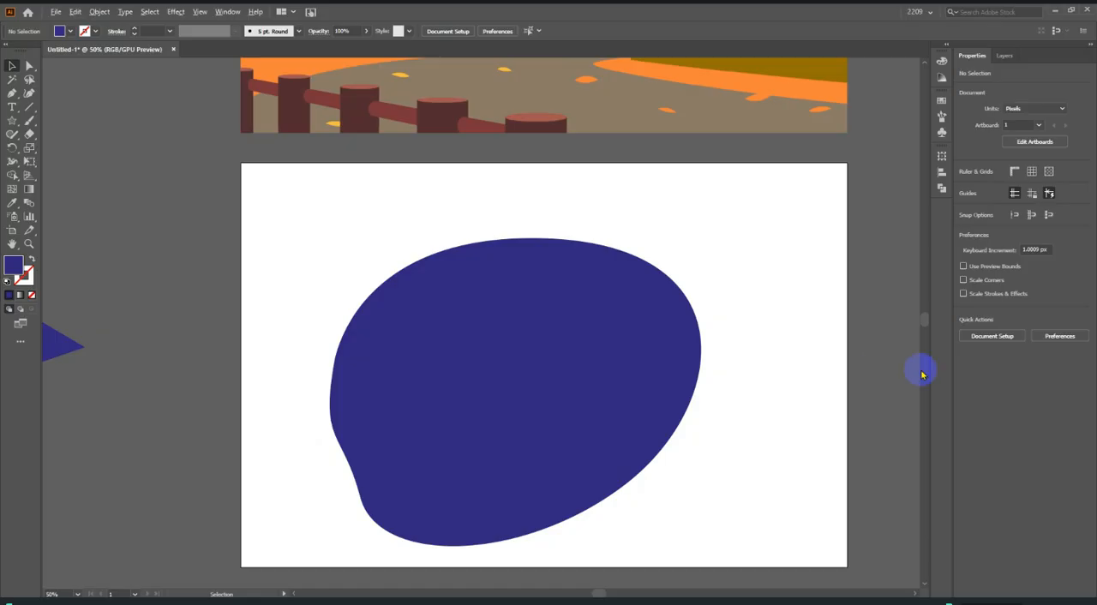
Move the rounded blue blob far off the artboard to the left.
{"action": "scroll", "coordinate": [922, 374], "scroll_direction": "down", "scroll_amount": 6}
{"action": "scroll", "coordinate": [392, 383], "scroll_direction": "up", "scroll_amount": 3}
{"action": "left_click_drag", "start_coordinate": [549, 387], "coordinate": [180, 385]}
{"action": "scroll", "coordinate": [429, 396], "scroll_direction": "up", "scroll_amount": 2}
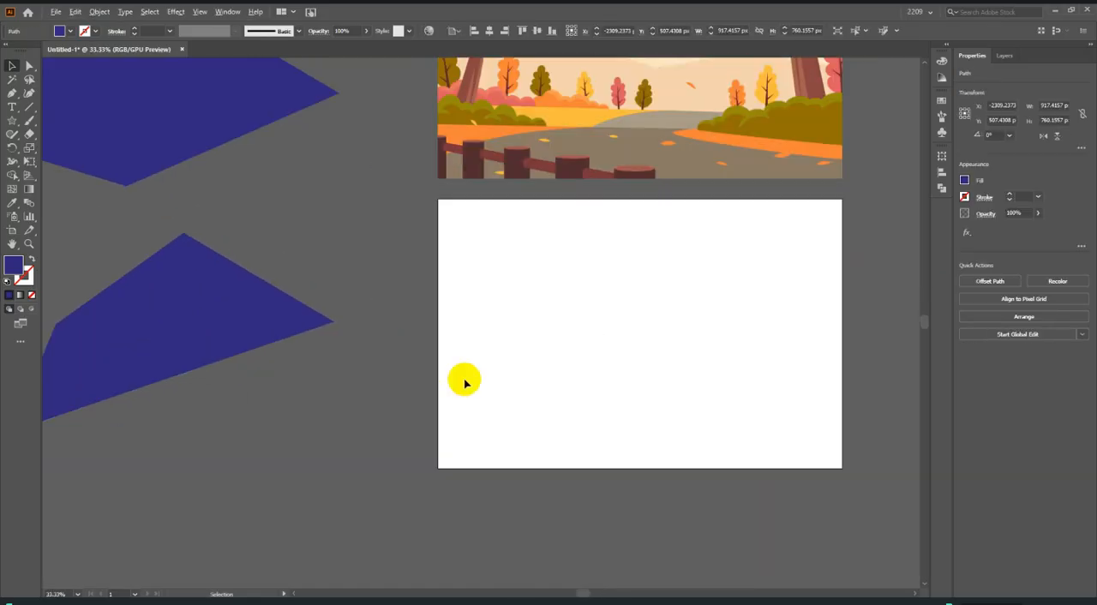
Draw a closed wavy, flag-like shape across the artboard with curved Pen tool segments, extending past its edges.
{"action": "scroll", "coordinate": [465, 380], "scroll_direction": "down", "scroll_amount": 1}
{"action": "scroll", "coordinate": [565, 385], "scroll_direction": "up", "scroll_amount": 1}
{"action": "left_click", "coordinate": [12, 93]}
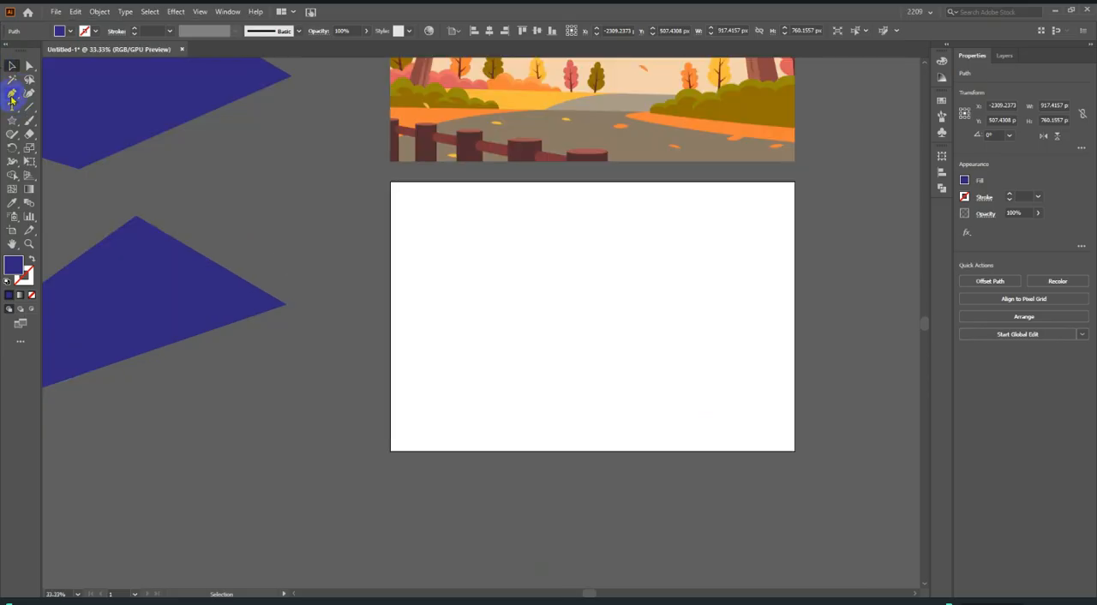
{"action": "left_click", "coordinate": [394, 278]}
{"action": "left_click_drag", "start_coordinate": [557, 216], "coordinate": [659, 252]}
{"action": "left_click_drag", "start_coordinate": [742, 211], "coordinate": [755, 174]}
{"action": "left_click_drag", "start_coordinate": [862, 204], "coordinate": [872, 246]}
{"action": "left_click_drag", "start_coordinate": [655, 429], "coordinate": [450, 306]}
{"action": "left_click", "coordinate": [357, 499]}
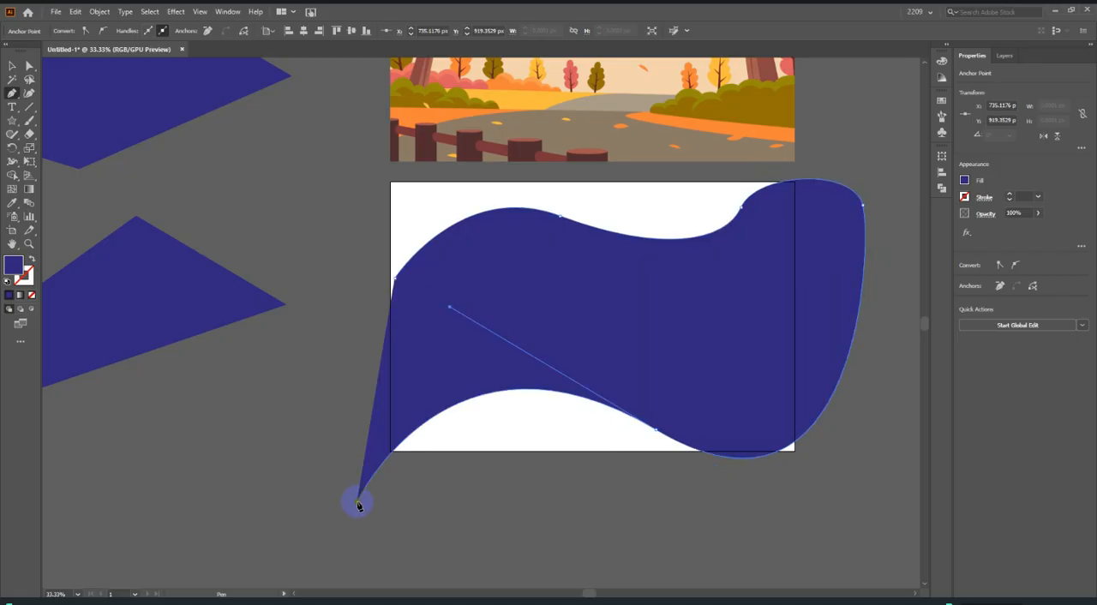
{"action": "left_click_drag", "start_coordinate": [400, 276], "coordinate": [462, 180]}
{"action": "key", "text": "v"}
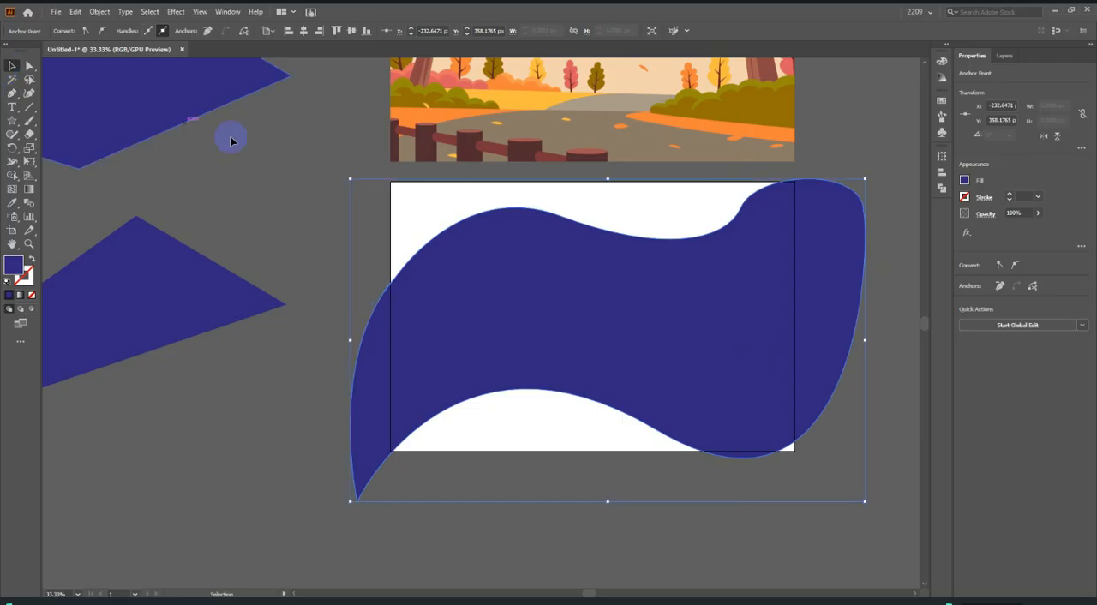
Move the wavy shape off the artboard, below and to the left of the other practice shapes, and deselect it.
{"action": "key", "text": "ctrl+minus"}
{"action": "key", "text": "ctrl+minus"}
{"action": "key", "text": "ctrl+minus"}
{"action": "key", "text": "ctrl+minus"}
{"action": "key", "text": "ctrl+minus"}
{"action": "left_click", "coordinate": [744, 323]}
{"action": "mouse_move", "coordinate": [514, 322]}
{"action": "left_mouse_down"}
{"action": "mouse_move", "coordinate": [502, 319]}
{"action": "mouse_move", "coordinate": [428, 385]}
{"action": "left_mouse_up"}
{"action": "key", "text": "ctrl+plus"}
{"action": "key", "text": "ctrl+plus"}
{"action": "left_click", "coordinate": [495, 378]}
{"action": "scroll", "coordinate": [523, 369], "scroll_direction": "up", "scroll_amount": 1}
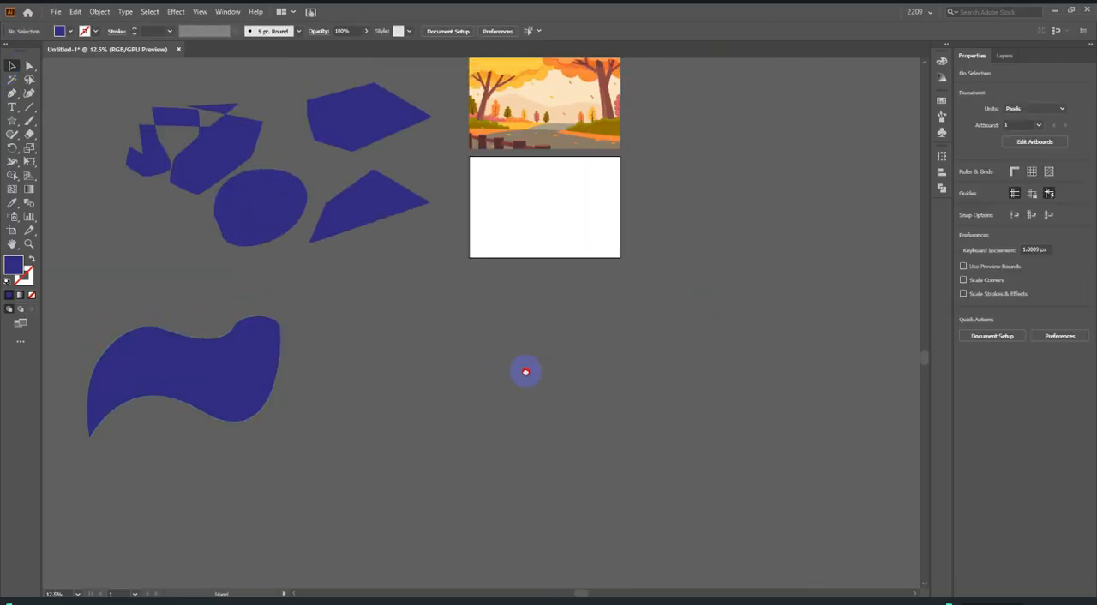
{"action": "left_click_drag", "start_coordinate": [523, 369], "coordinate": [713, 373]}
{"action": "scroll", "coordinate": [690, 360], "scroll_direction": "up", "scroll_amount": 3}
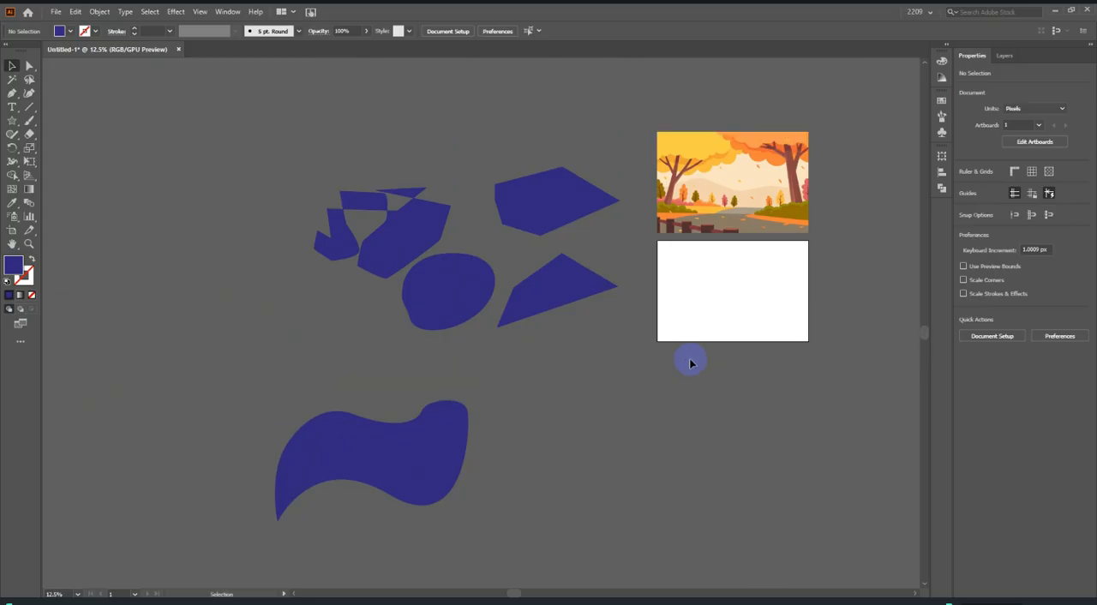
Draw one curved Pen tool segment on the artboard and remove the outgoing direction handle from its end anchor.
{"action": "scroll", "coordinate": [767, 283], "scroll_direction": "up", "scroll_amount": 3}
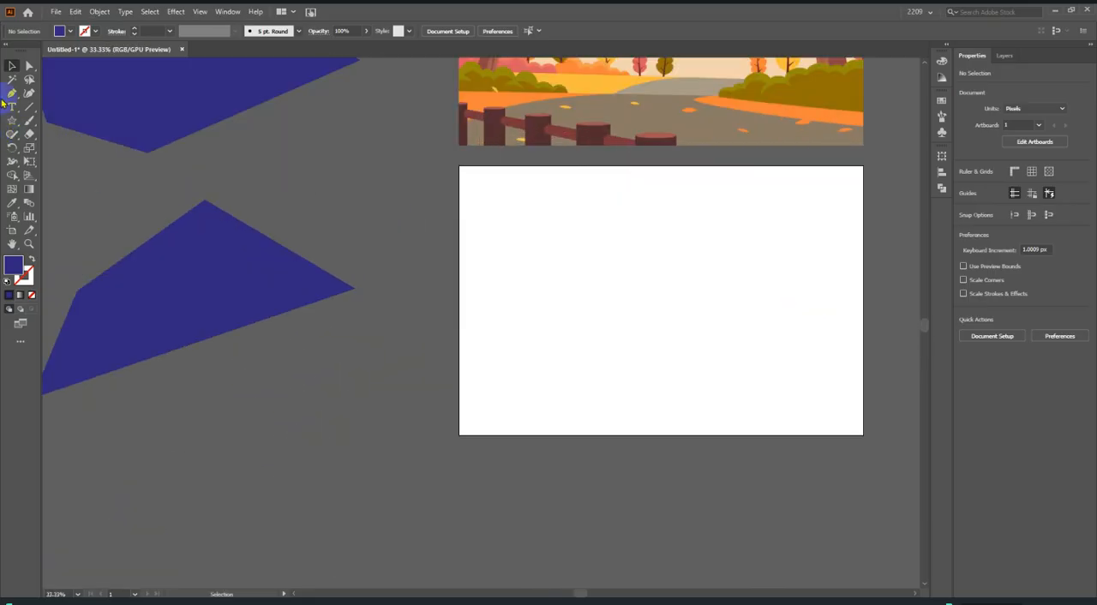
{"action": "left_click", "coordinate": [12, 93]}
{"action": "left_click", "coordinate": [524, 306]}
{"action": "left_click_drag", "start_coordinate": [614, 221], "coordinate": [700, 218]}
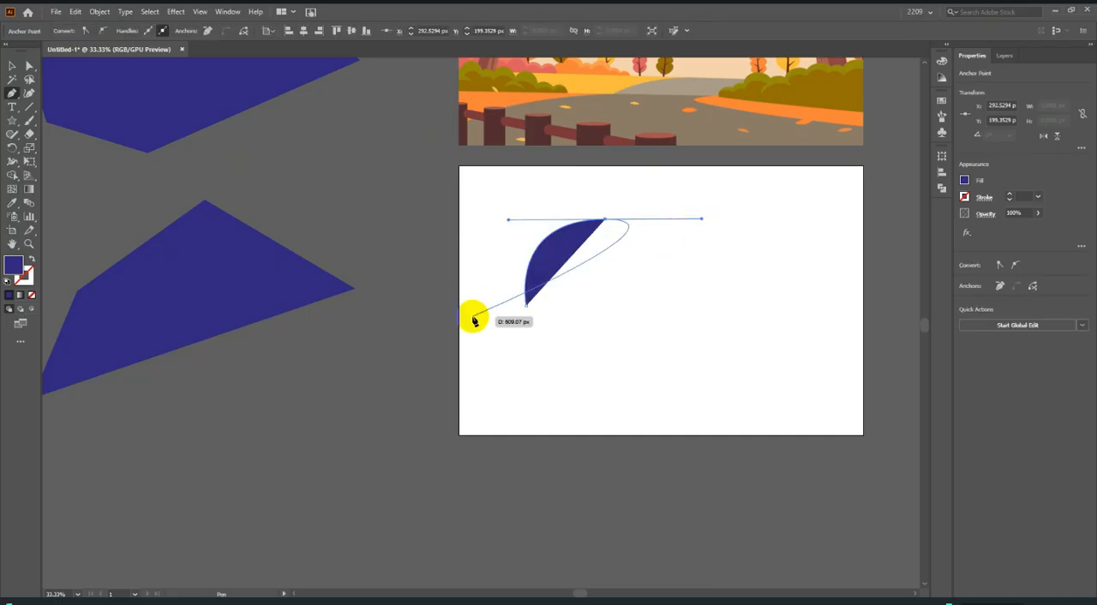
{"action": "scroll", "coordinate": [666, 250], "scroll_direction": "up", "scroll_amount": 3}
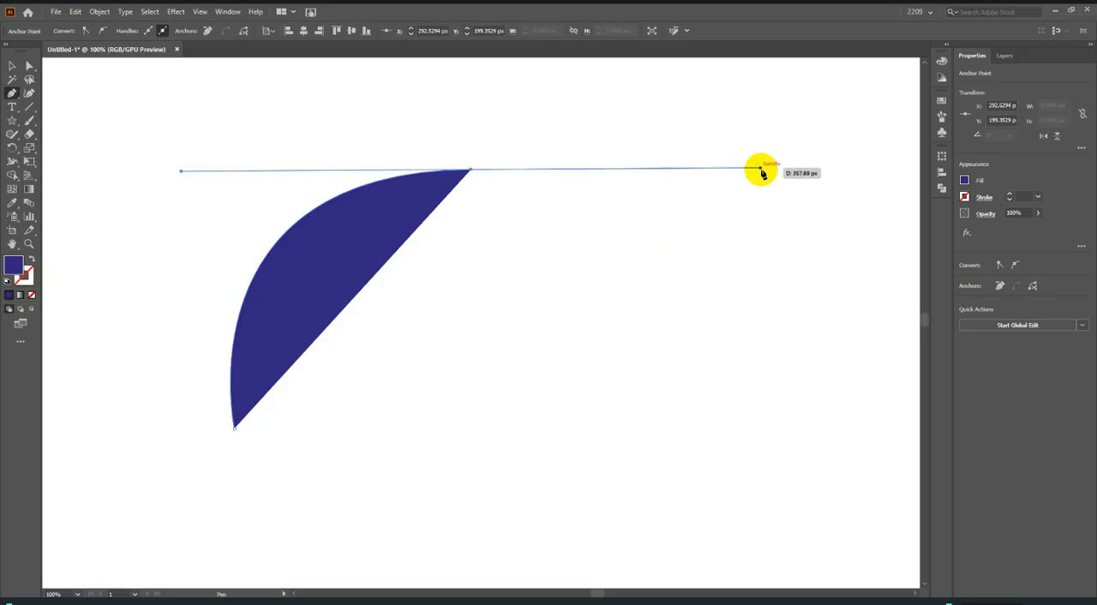
{"action": "scroll", "coordinate": [680, 296], "scroll_direction": "down", "scroll_amount": 2}
{"action": "scroll", "coordinate": [680, 297], "scroll_direction": "up", "scroll_amount": 1}
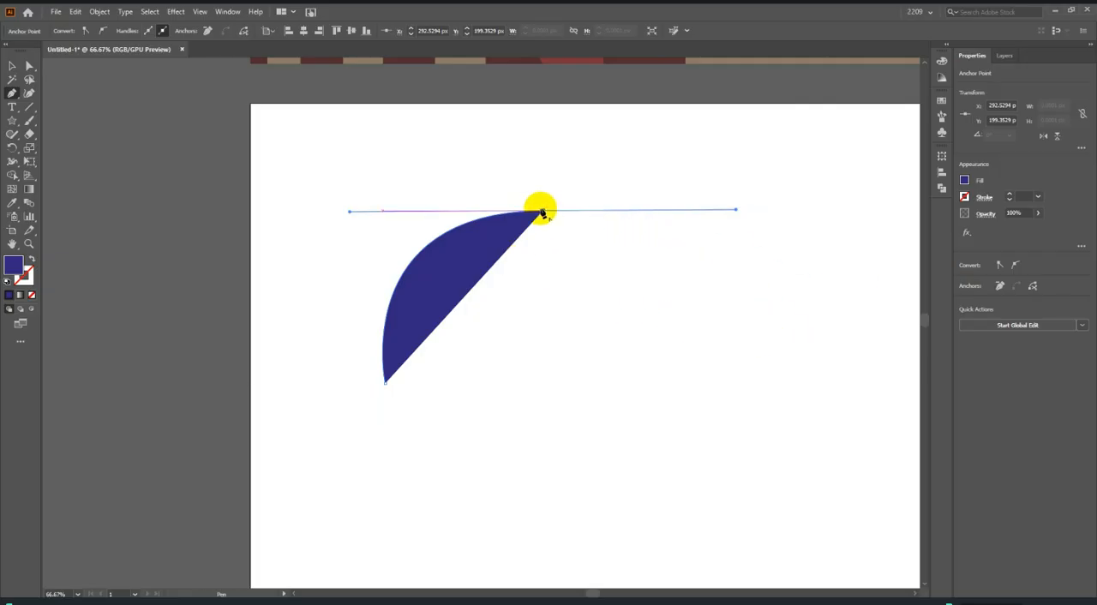
{"action": "left_click_drag", "start_coordinate": [543, 213], "coordinate": [546, 214]}
{"action": "left_click_drag", "start_coordinate": [543, 214], "coordinate": [578, 388]}
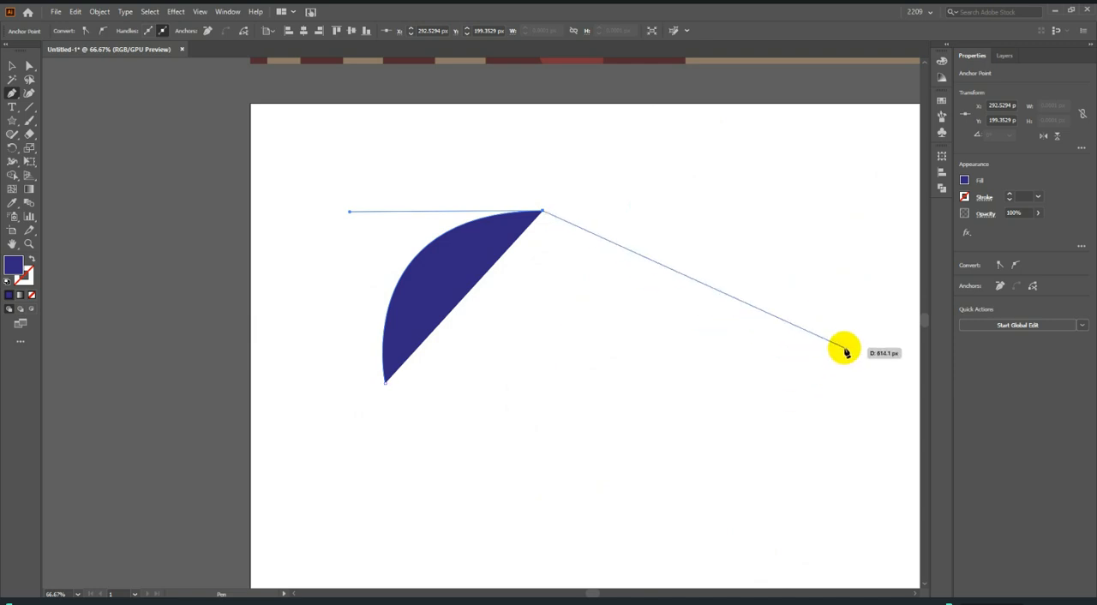
Continue the path with a straight segment and a curved one, close it with a straight edge, and deselect the shape.
{"action": "left_click", "coordinate": [801, 391]}
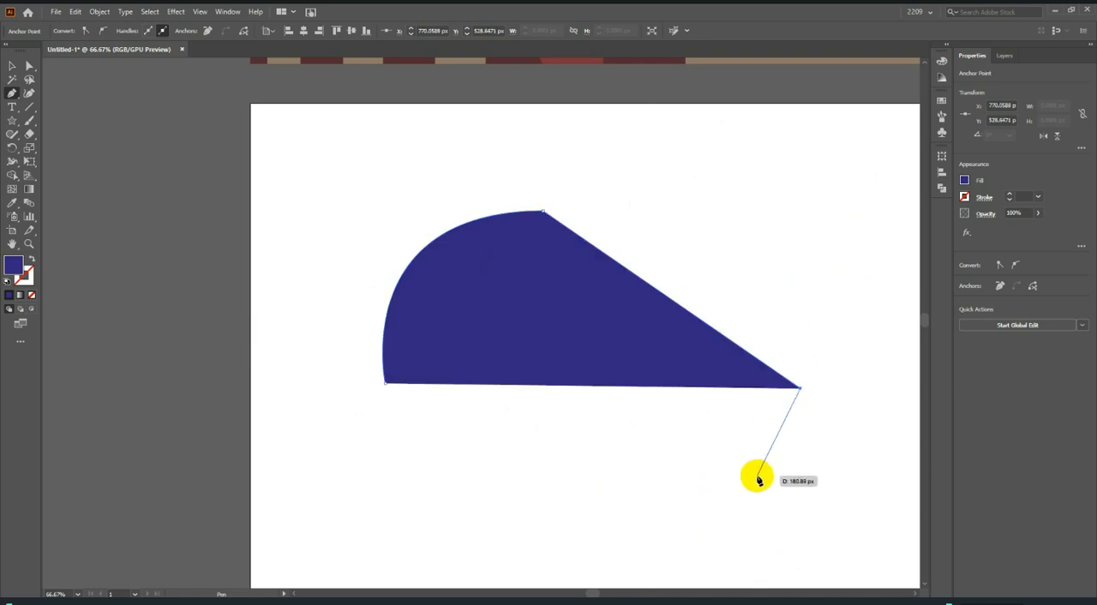
{"action": "scroll", "coordinate": [754, 485], "scroll_direction": "down", "scroll_amount": 1}
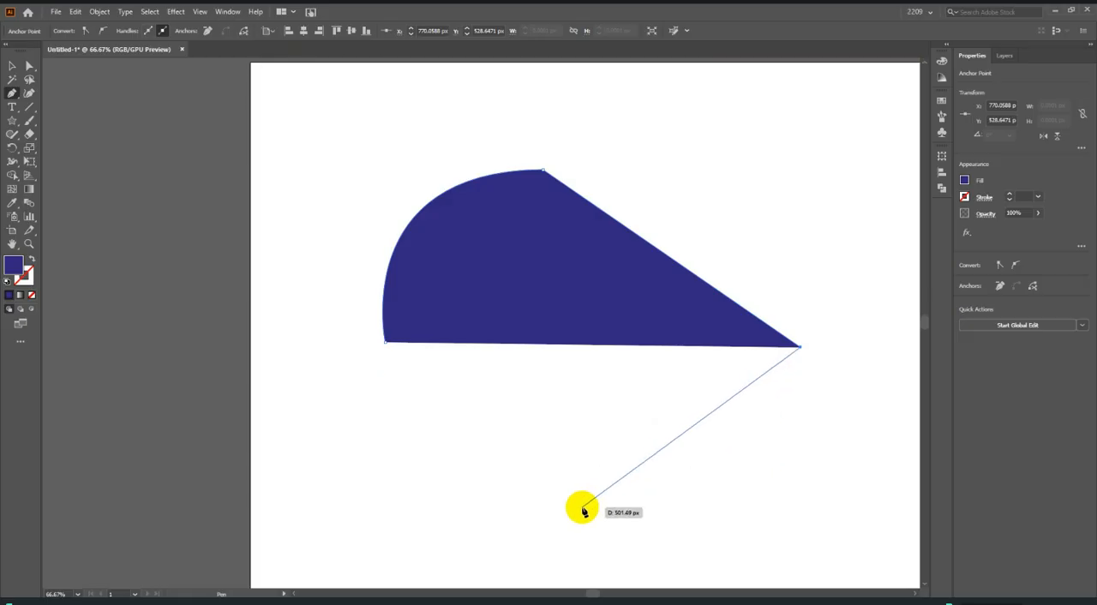
{"action": "left_click_drag", "start_coordinate": [512, 551], "coordinate": [321, 501]}
{"action": "scroll", "coordinate": [537, 506], "scroll_direction": "down", "scroll_amount": 1}
{"action": "left_click", "coordinate": [514, 497]}
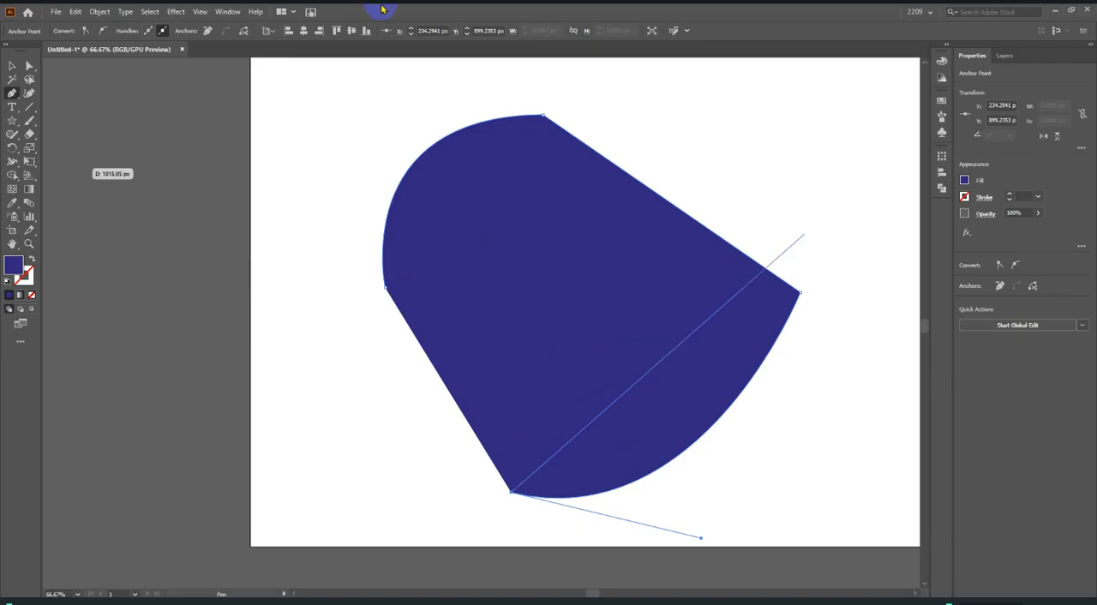
{"action": "left_click", "coordinate": [386, 293]}
{"action": "left_click", "coordinate": [11, 65]}
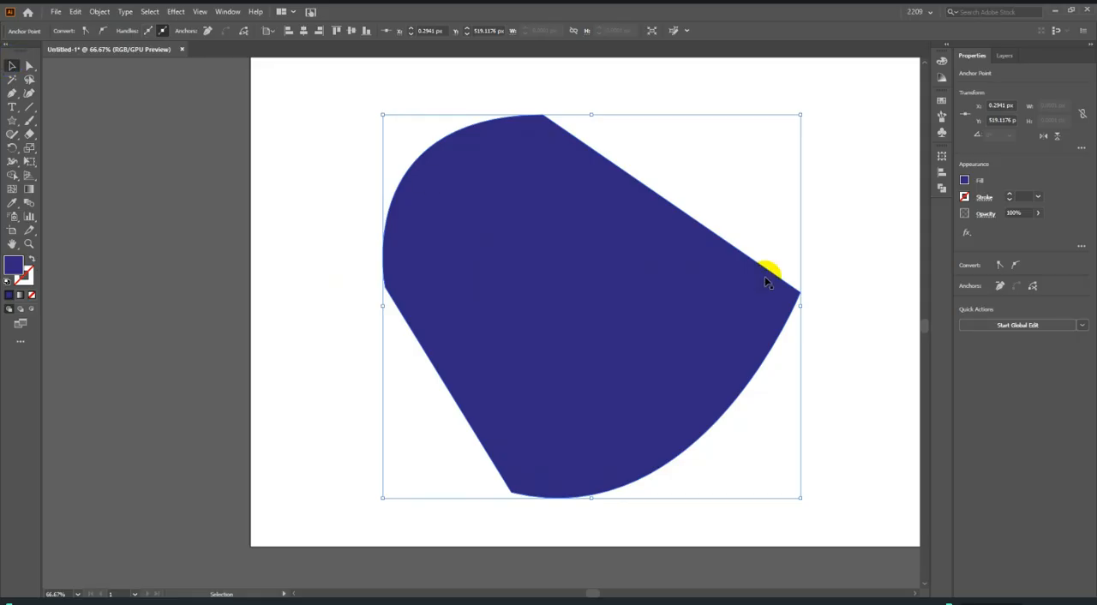
{"action": "left_click", "coordinate": [900, 321]}
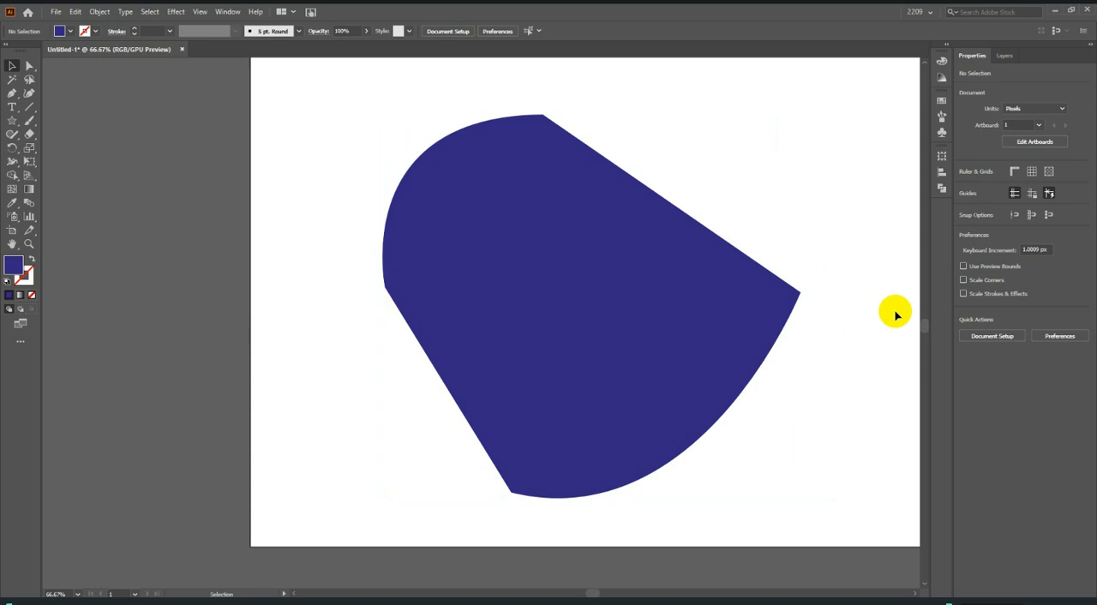
Examine the anchor points and direction handles of the half-rounded shape with the Direct Selection tool.
{"action": "left_click", "coordinate": [29, 65]}
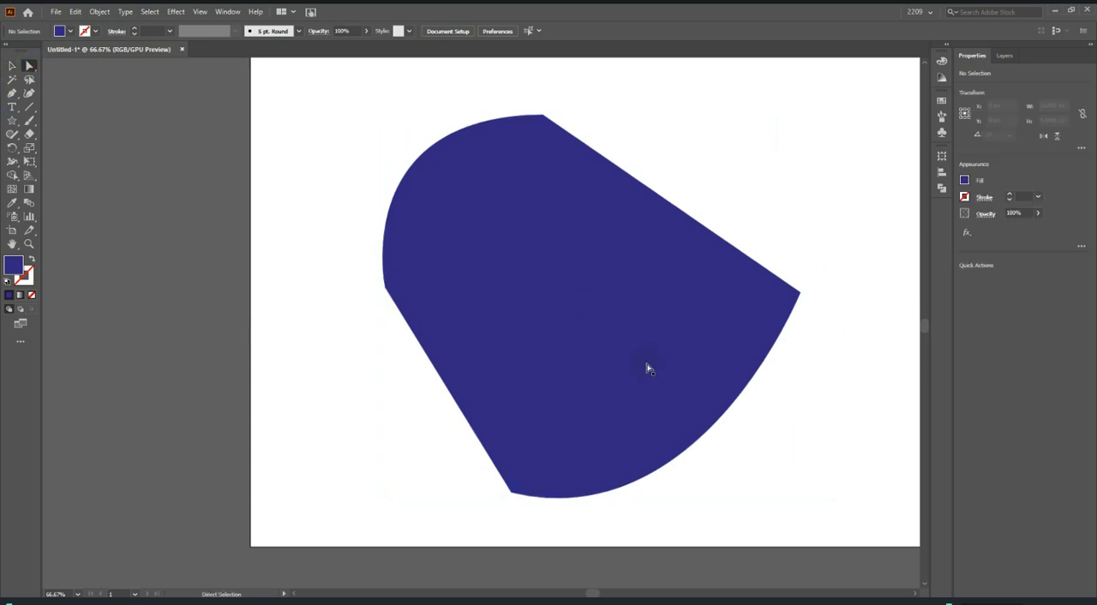
{"action": "scroll", "coordinate": [718, 338], "scroll_direction": "down", "scroll_amount": 1}
{"action": "left_click", "coordinate": [783, 252]}
{"action": "left_click", "coordinate": [791, 253]}
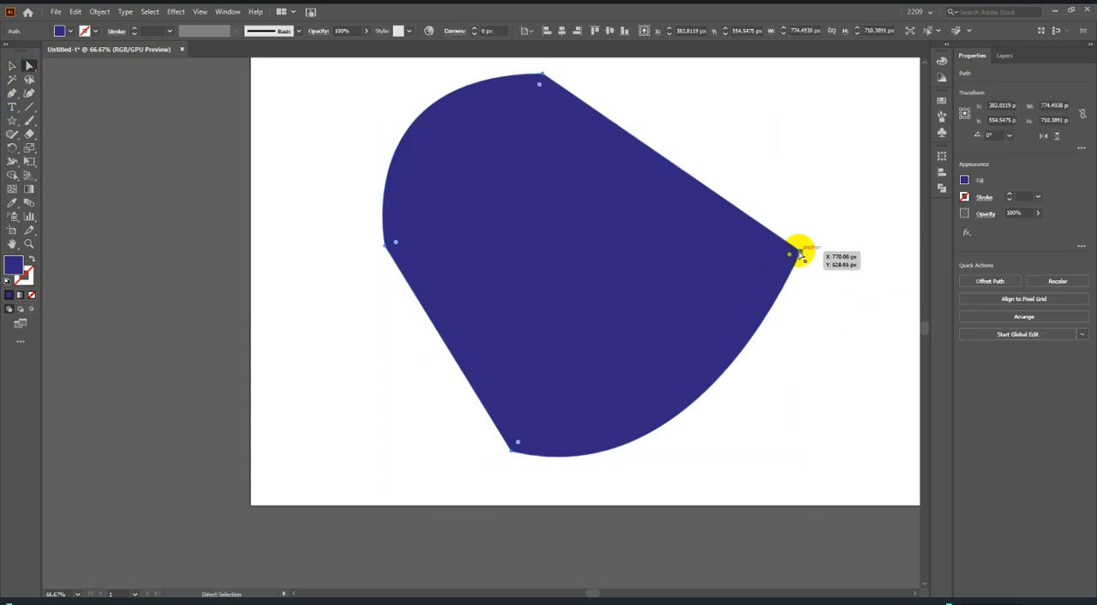
{"action": "scroll", "coordinate": [685, 450], "scroll_direction": "down", "scroll_amount": 2}
{"action": "scroll", "coordinate": [573, 453], "scroll_direction": "up", "scroll_amount": 3}
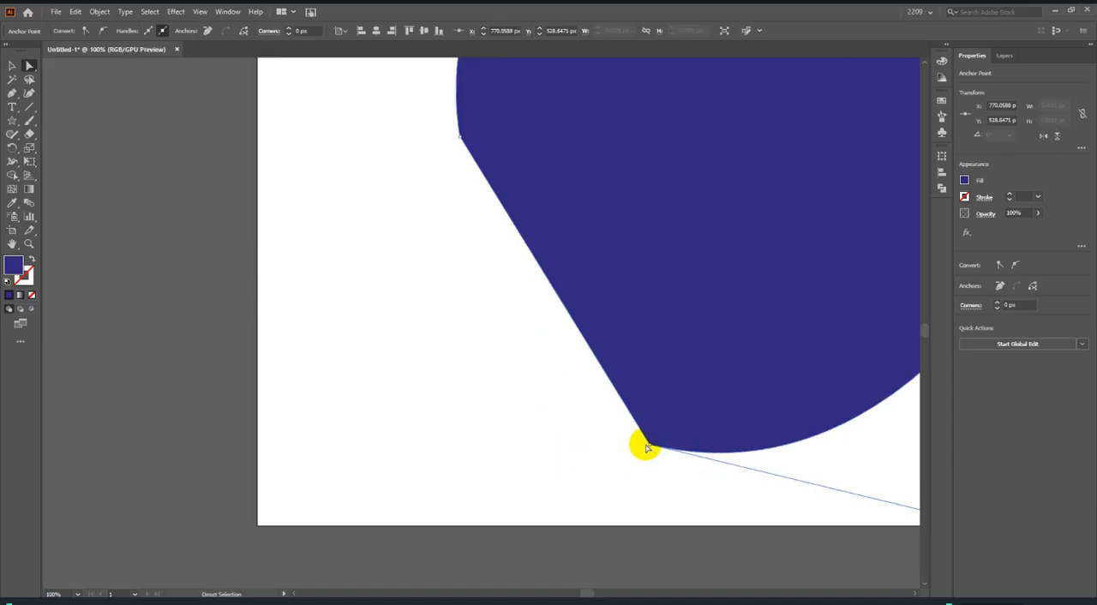
{"action": "scroll", "coordinate": [421, 299], "scroll_direction": "down", "scroll_amount": 1}
{"action": "left_click", "coordinate": [437, 214]}
{"action": "scroll", "coordinate": [449, 250], "scroll_direction": "up", "scroll_amount": 1}
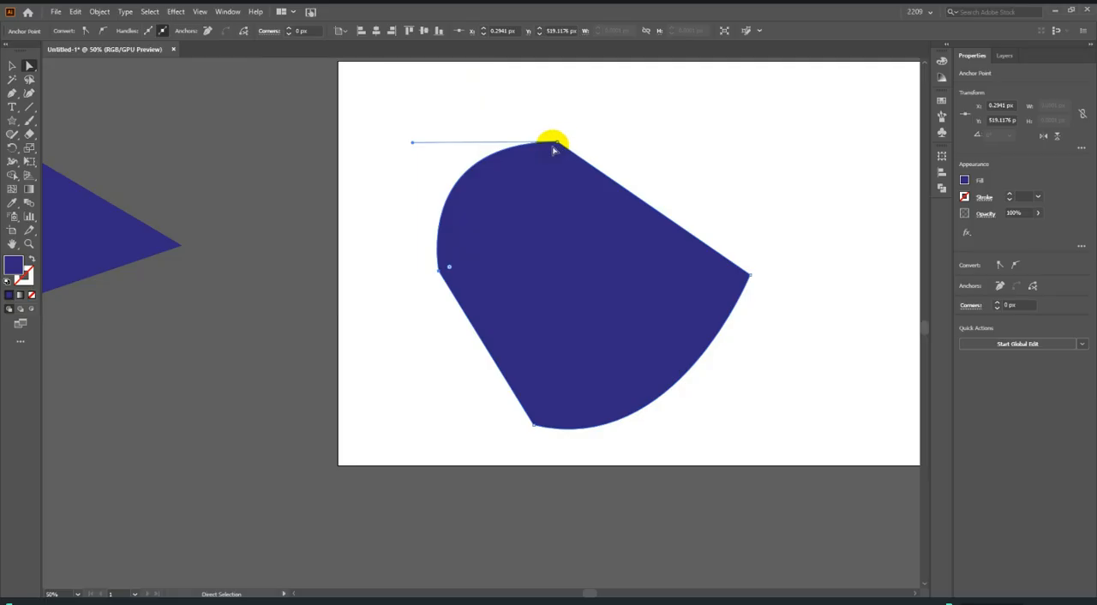
Move the half-rounded shape off the artboard to below the quadrilateral, and undo the stray move made after it.
{"action": "scroll", "coordinate": [600, 264], "scroll_direction": "down", "scroll_amount": 2}
{"action": "left_click_drag", "start_coordinate": [600, 265], "coordinate": [316, 430]}
{"action": "left_click_drag", "start_coordinate": [283, 222], "coordinate": [643, 231]}
{"action": "key", "text": "ctrl+z"}
Move the wavy shape back over the artboard.
{"action": "scroll", "coordinate": [420, 323], "scroll_direction": "down", "scroll_amount": 2}
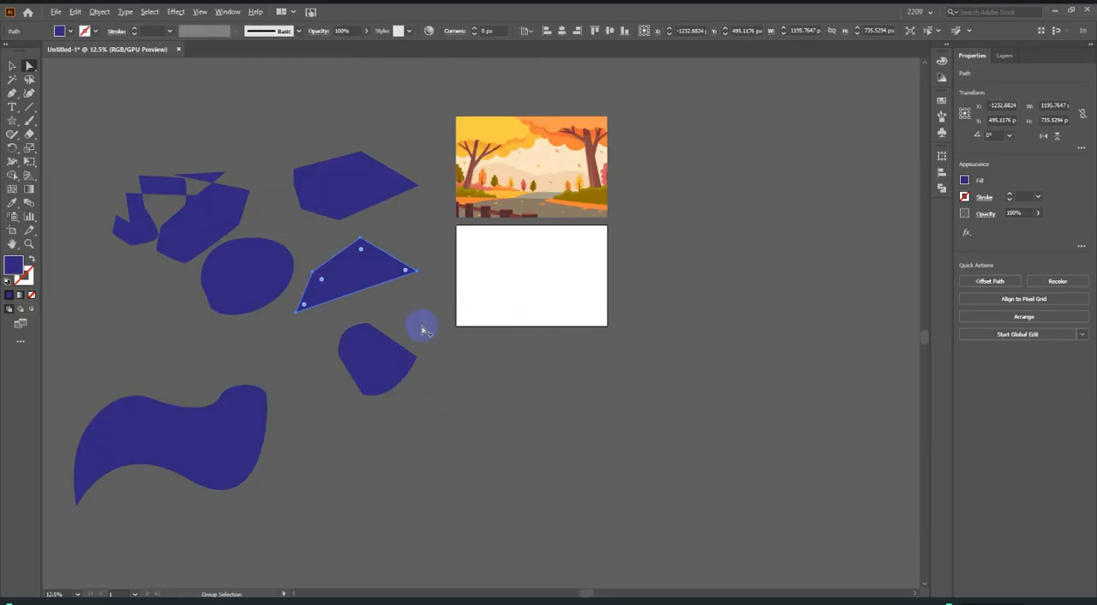
{"action": "left_click_drag", "start_coordinate": [187, 468], "coordinate": [551, 318]}
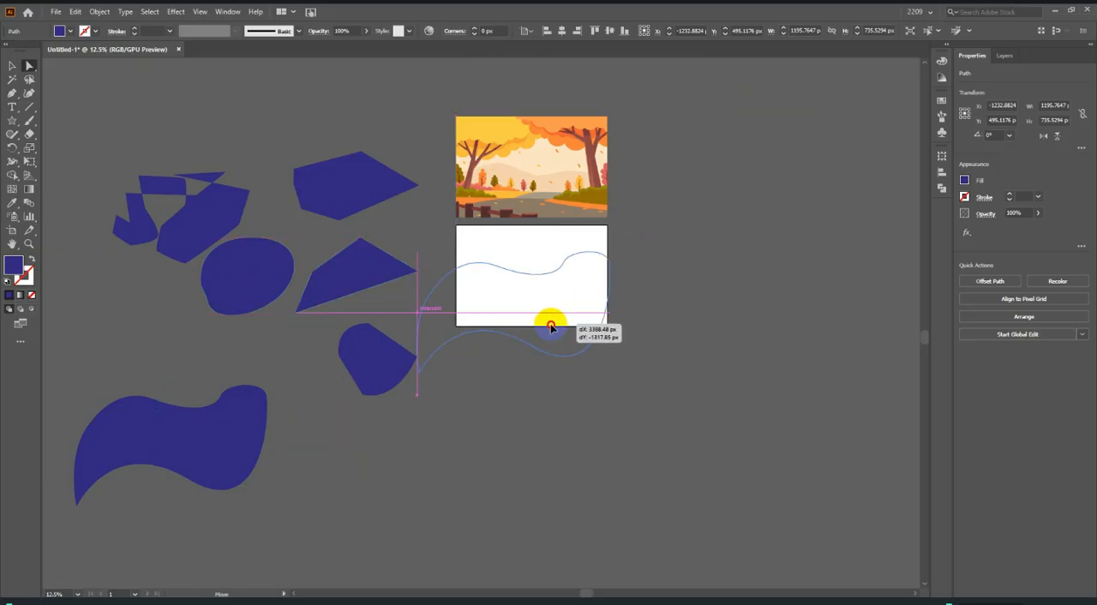
{"action": "scroll", "coordinate": [577, 294], "scroll_direction": "up", "scroll_amount": 1}
{"action": "scroll", "coordinate": [534, 225], "scroll_direction": "up", "scroll_amount": 2}
Adjust both direction handles of the anchor before the wavy shape's upper-right bulge so it forms a tall, narrow hump.
{"action": "left_click", "coordinate": [537, 224]}
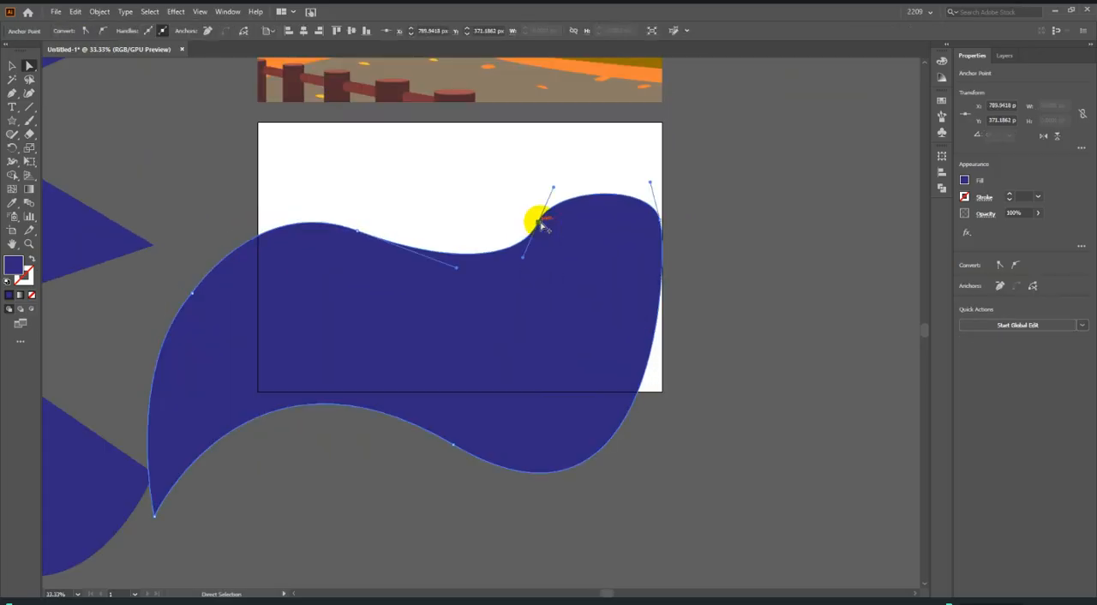
{"action": "scroll", "coordinate": [537, 225], "scroll_direction": "up", "scroll_amount": 1}
{"action": "scroll", "coordinate": [515, 415], "scroll_direction": "down", "scroll_amount": 1}
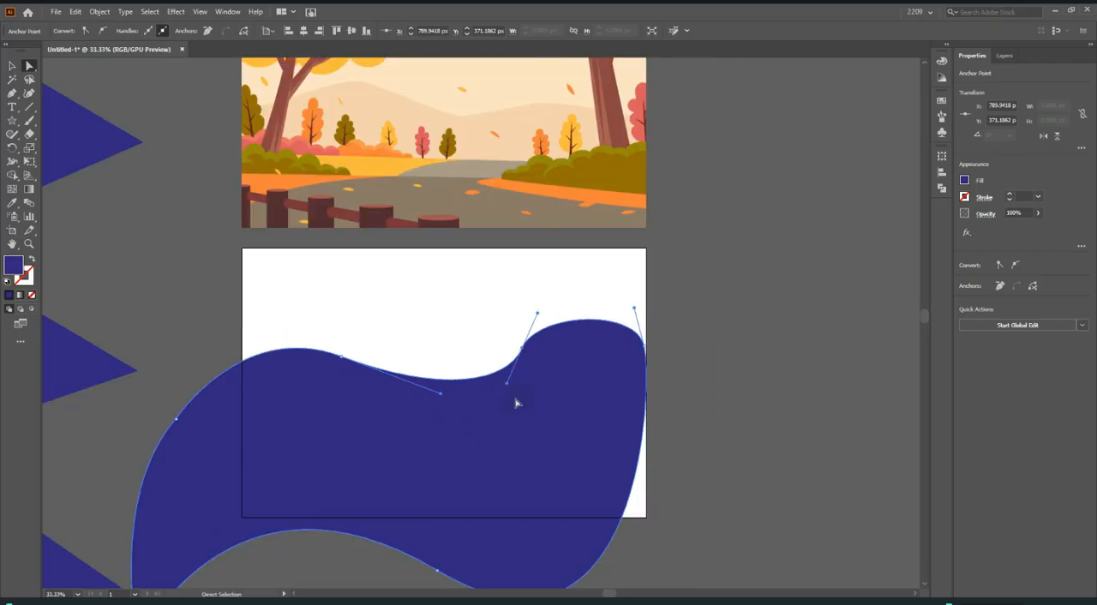
{"action": "scroll", "coordinate": [543, 358], "scroll_direction": "up", "scroll_amount": 3}
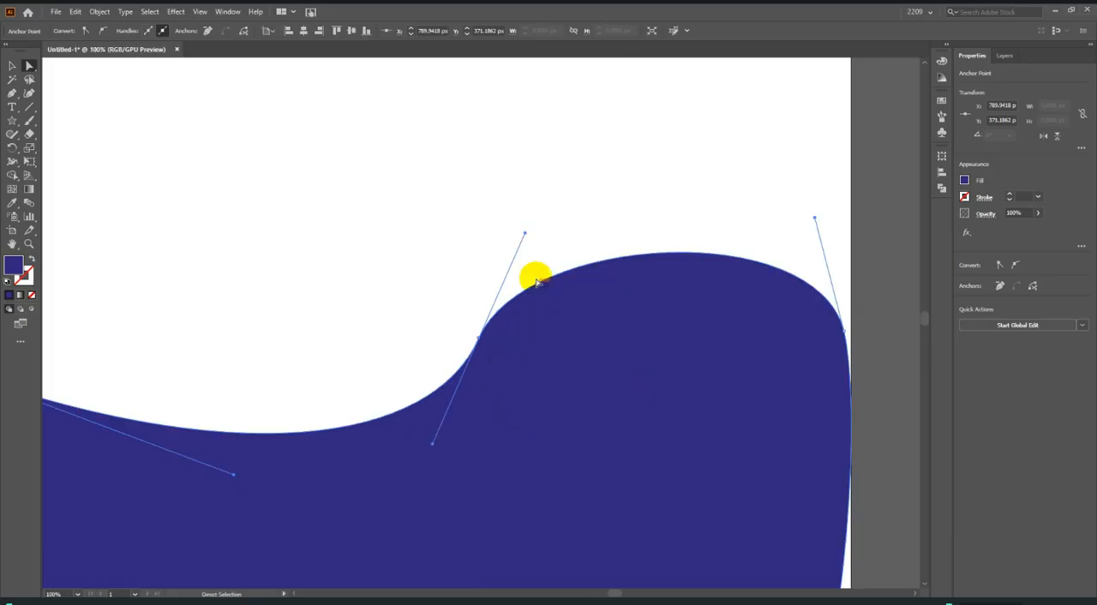
{"action": "left_click_drag", "start_coordinate": [527, 234], "coordinate": [562, 118]}
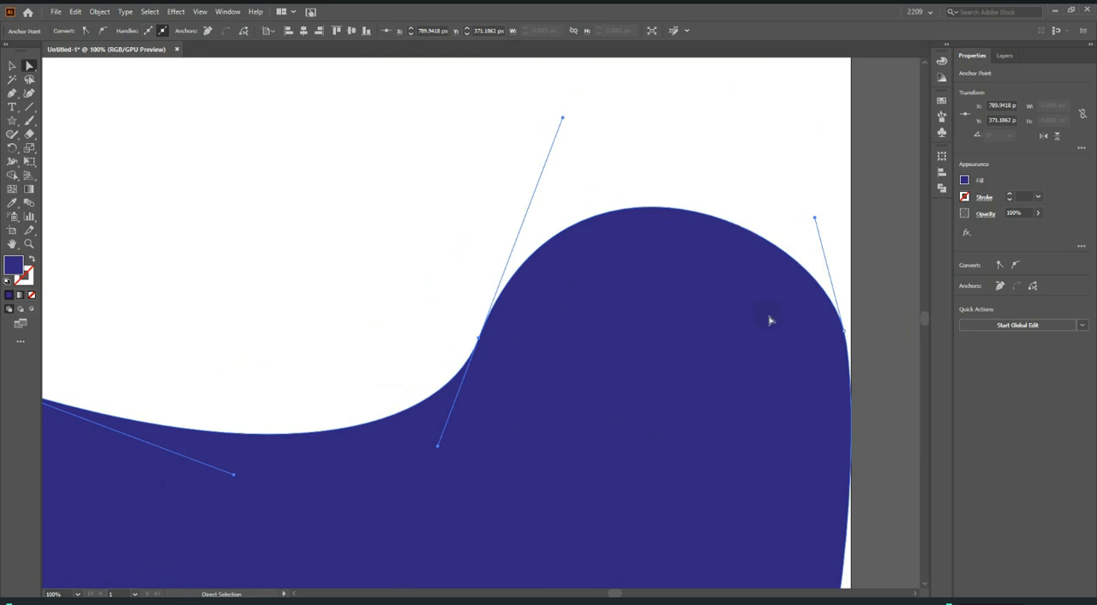
{"action": "left_click_drag", "start_coordinate": [438, 447], "coordinate": [182, 420]}
{"action": "scroll", "coordinate": [594, 379], "scroll_direction": "down", "scroll_amount": 3}
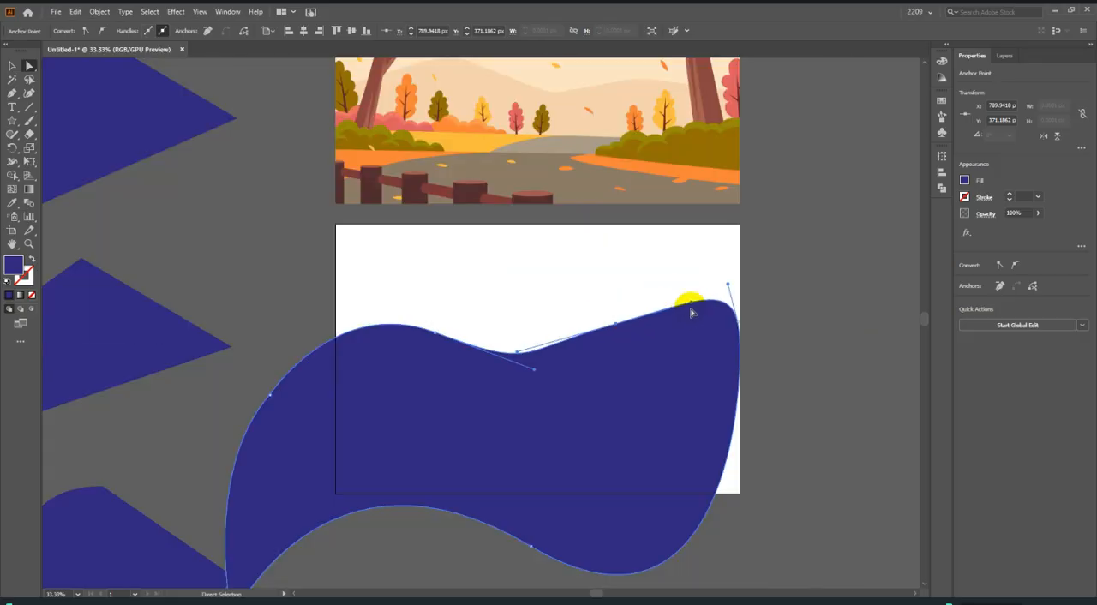
{"action": "left_click_drag", "start_coordinate": [693, 302], "coordinate": [678, 140]}
{"action": "scroll", "coordinate": [862, 354], "scroll_direction": "down", "scroll_amount": 2}
{"action": "scroll", "coordinate": [752, 359], "scroll_direction": "up", "scroll_amount": 3}
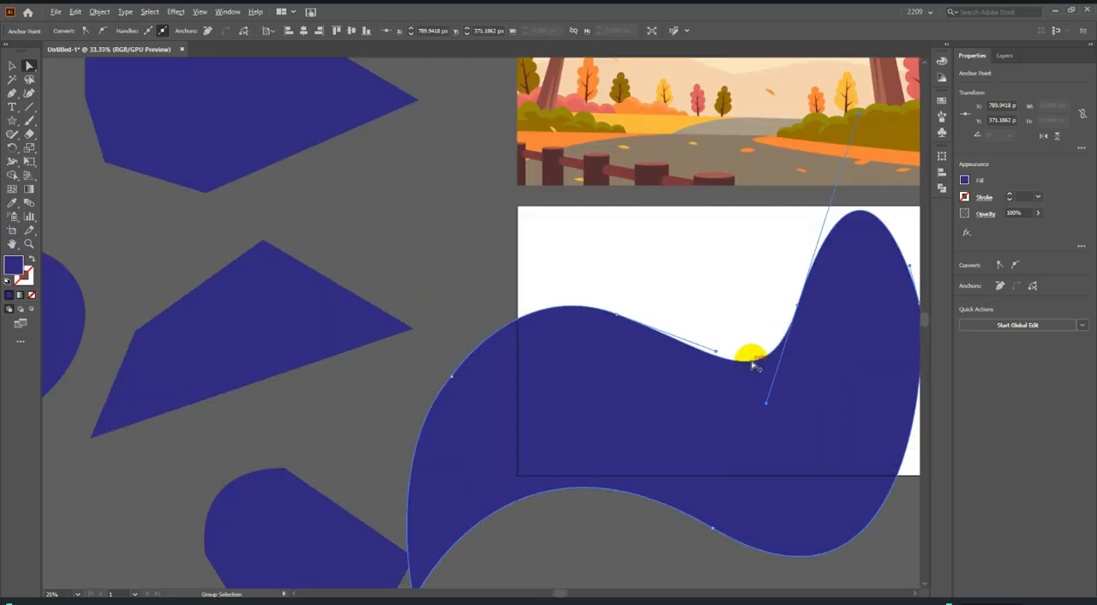
Swing the direction handle of the upper-left anchor up to nearly horizontal, reshaping the curve that leads to the hump.
{"action": "left_click_drag", "start_coordinate": [718, 353], "coordinate": [671, 311]}
{"action": "scroll", "coordinate": [671, 351], "scroll_direction": "down", "scroll_amount": 3}
{"action": "scroll", "coordinate": [775, 439], "scroll_direction": "up", "scroll_amount": 3}
{"action": "scroll", "coordinate": [774, 433], "scroll_direction": "down", "scroll_amount": 3}
{"action": "left_click_drag", "start_coordinate": [775, 431], "coordinate": [591, 470]}
{"action": "scroll", "coordinate": [468, 419], "scroll_direction": "up", "scroll_amount": 3}
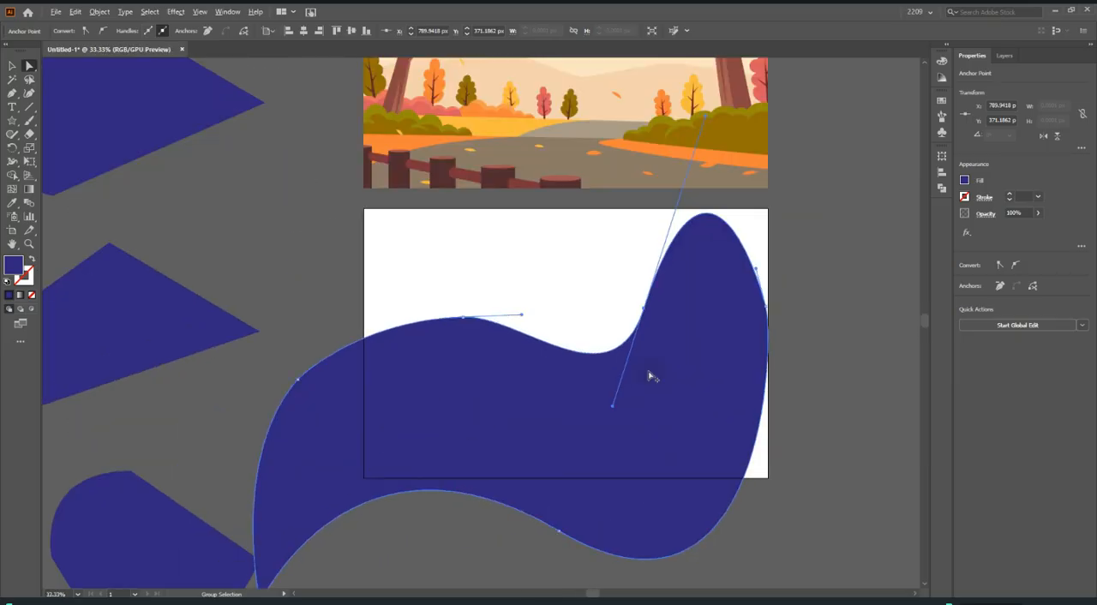
{"action": "scroll", "coordinate": [627, 326], "scroll_direction": "up", "scroll_amount": 2}
{"action": "scroll", "coordinate": [694, 332], "scroll_direction": "up", "scroll_amount": 3}
{"action": "scroll", "coordinate": [617, 347], "scroll_direction": "down", "scroll_amount": 5}
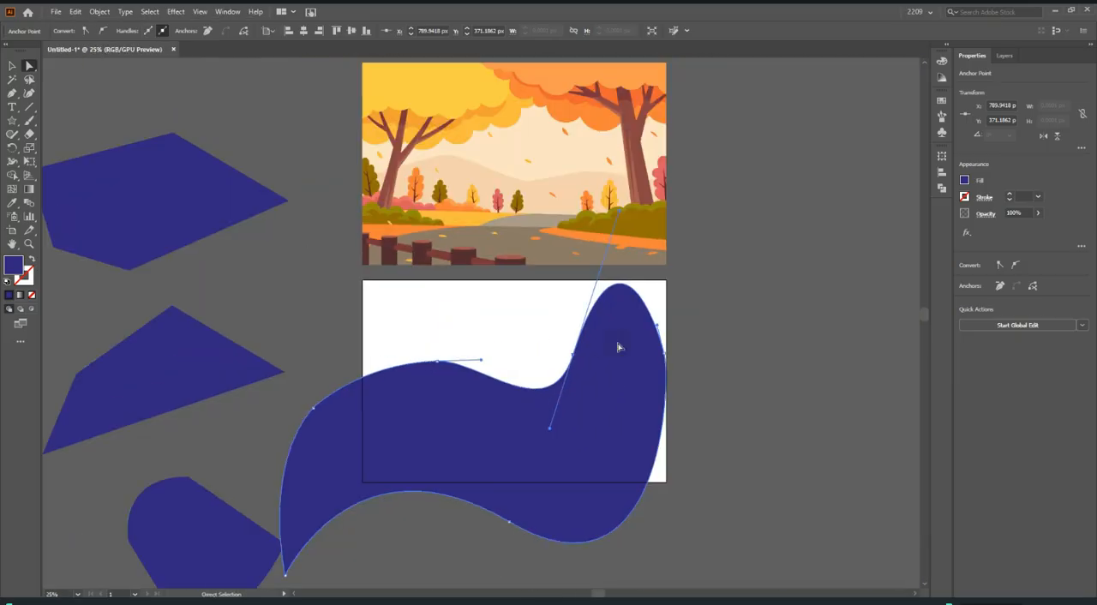
Convert the smooth anchor at the foot of the tall hump to a corner with the Anchor Point tool.
{"action": "left_click", "coordinate": [12, 93]}
{"action": "scroll", "coordinate": [522, 360], "scroll_direction": "up", "scroll_amount": 3}
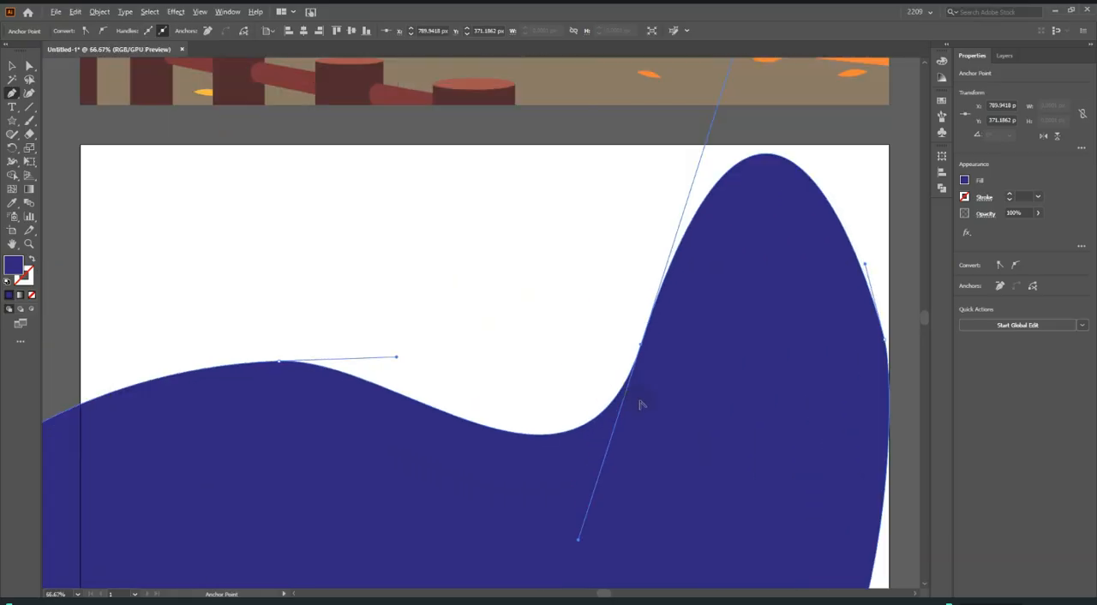
{"action": "left_click_drag", "start_coordinate": [12, 92], "coordinate": [105, 134]}
{"action": "scroll", "coordinate": [396, 319], "scroll_direction": "down", "scroll_amount": 3}
{"action": "scroll", "coordinate": [521, 351], "scroll_direction": "up", "scroll_amount": 3}
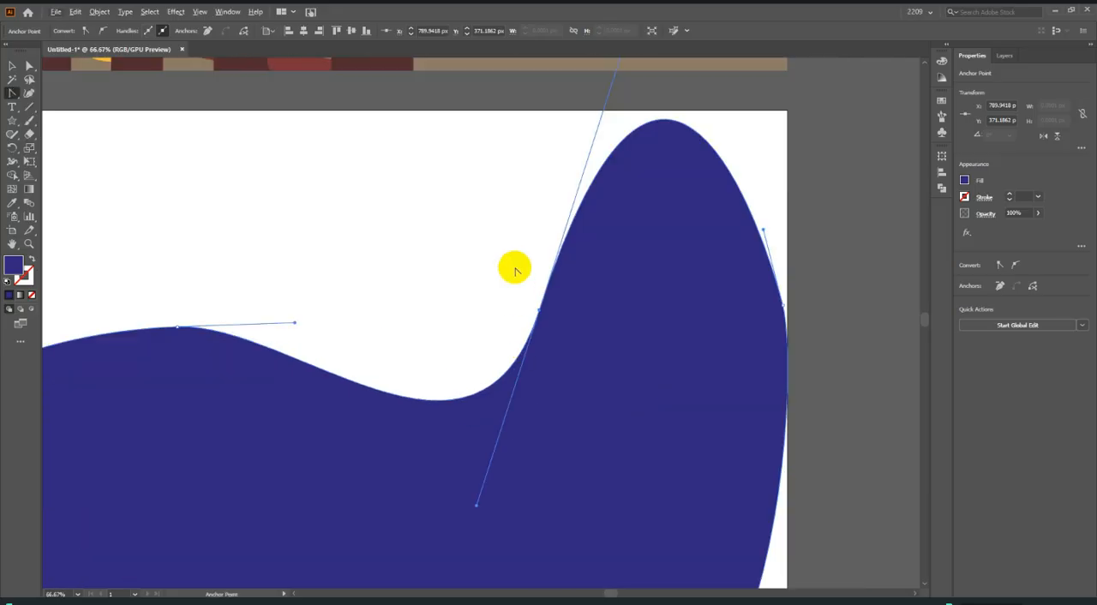
{"action": "left_click_drag", "start_coordinate": [12, 92], "coordinate": [106, 138]}
{"action": "left_click", "coordinate": [539, 310]}
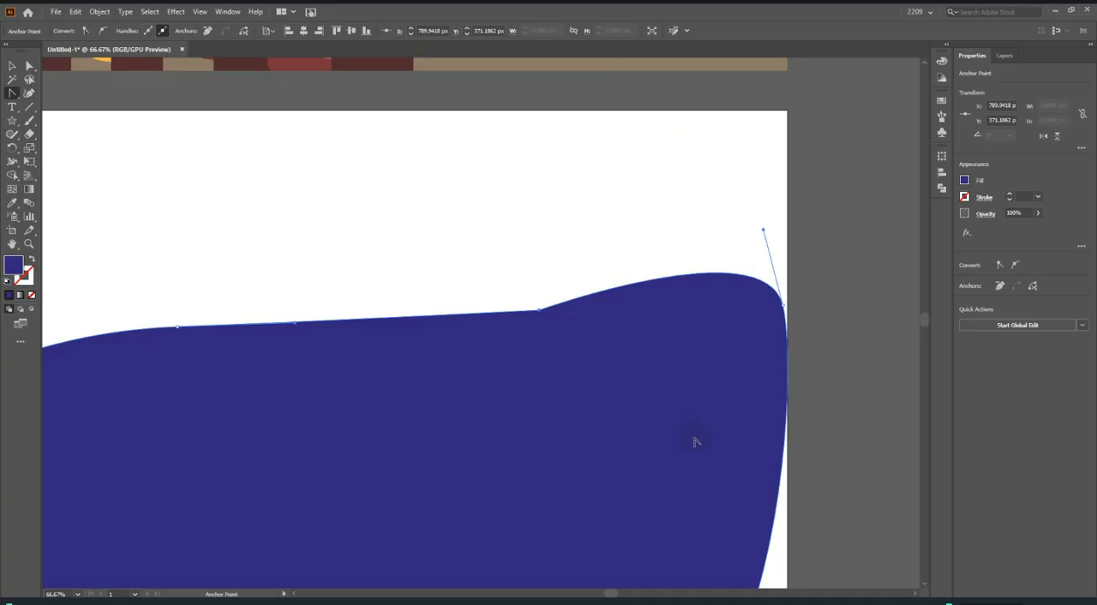
Convert the wavy shape's upper-right smooth anchor to a corner with the Anchor Point tool.
{"action": "scroll", "coordinate": [752, 403], "scroll_direction": "down", "scroll_amount": 4}
{"action": "scroll", "coordinate": [761, 344], "scroll_direction": "up", "scroll_amount": 3}
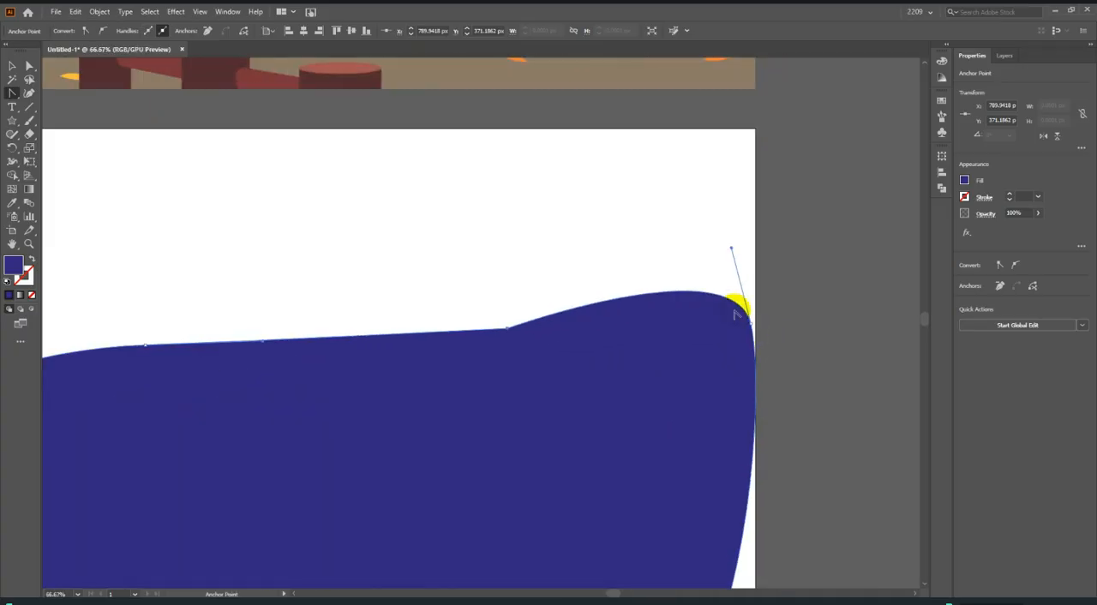
{"action": "left_click", "coordinate": [751, 321]}
{"action": "scroll", "coordinate": [735, 407], "scroll_direction": "down", "scroll_amount": 4}
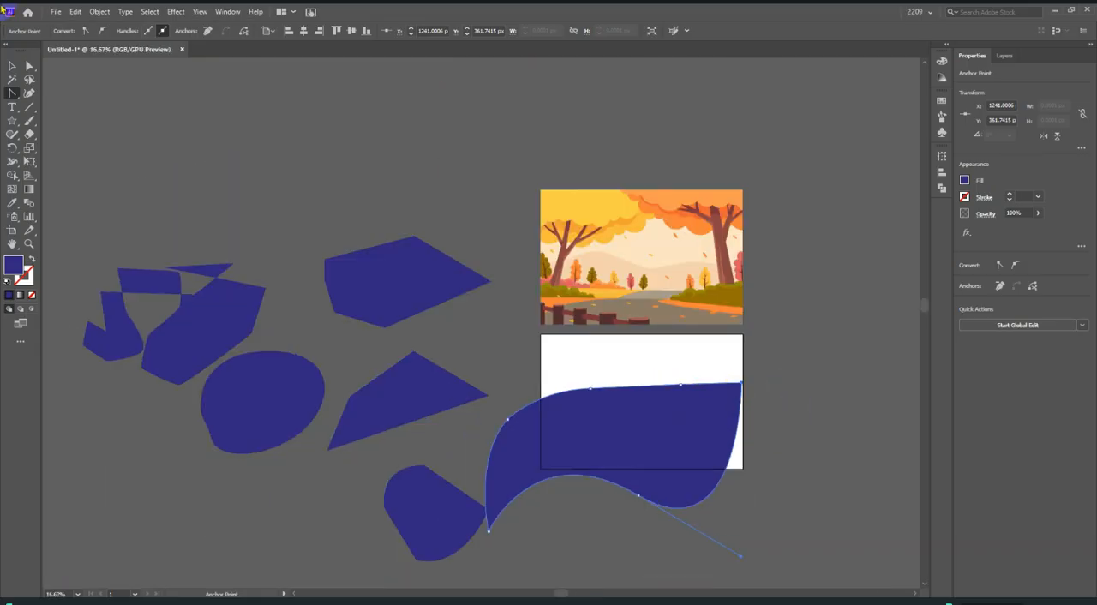
Move the edited wavy shape off the artboard and deselect it, leaving the artboard empty.
{"action": "left_click", "coordinate": [12, 66]}
{"action": "left_click", "coordinate": [317, 149]}
{"action": "scroll", "coordinate": [543, 308], "scroll_direction": "down", "scroll_amount": 2}
{"action": "scroll", "coordinate": [630, 397], "scroll_direction": "up", "scroll_amount": 2}
{"action": "scroll", "coordinate": [535, 369], "scroll_direction": "down", "scroll_amount": 2}
{"action": "left_click_drag", "start_coordinate": [534, 369], "coordinate": [775, 300]}
{"action": "left_click", "coordinate": [750, 445]}
{"action": "scroll", "coordinate": [482, 357], "scroll_direction": "up", "scroll_amount": 2}
{"action": "scroll", "coordinate": [759, 323], "scroll_direction": "up", "scroll_amount": 2}
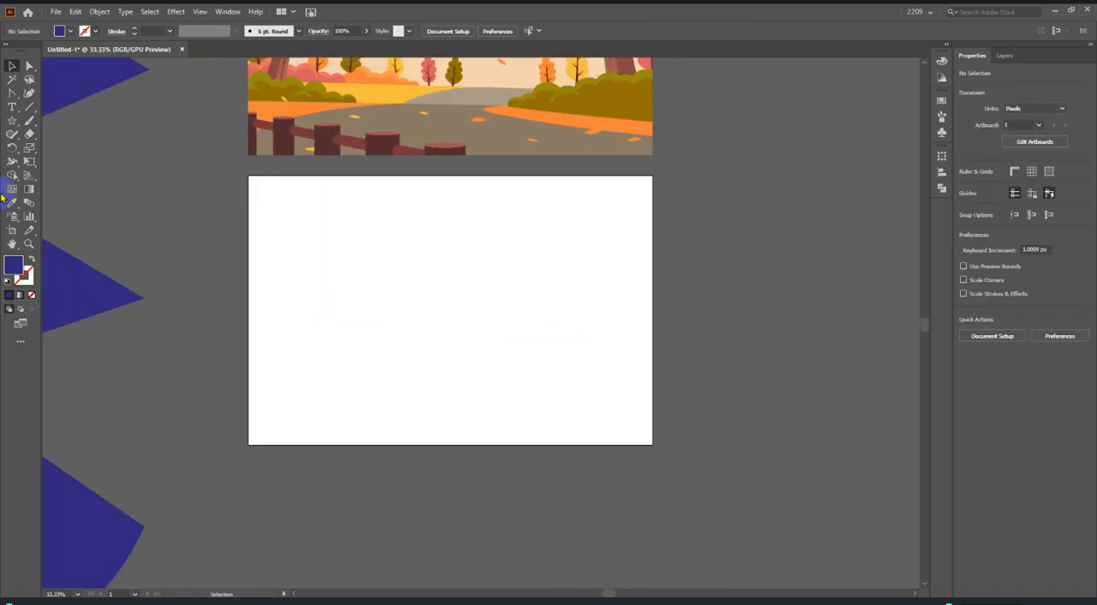
Start a Pen path on the artboard with a corner anchor and a smooth anchor to its upper right, forming a shallow arch.
{"action": "left_click", "coordinate": [12, 95]}
{"action": "left_click", "coordinate": [51, 89]}
{"action": "scroll", "coordinate": [348, 331], "scroll_direction": "up", "scroll_amount": 1}
{"action": "left_click", "coordinate": [345, 255]}
{"action": "left_click_drag", "start_coordinate": [610, 194], "coordinate": [783, 268]}
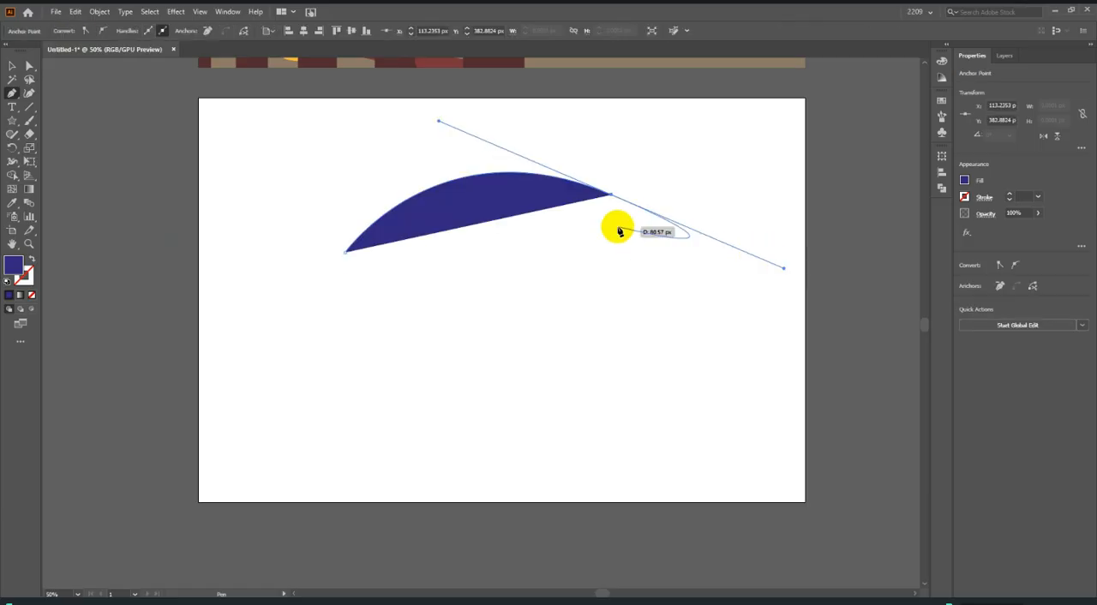
{"action": "left_click_drag", "start_coordinate": [608, 201], "coordinate": [557, 443]}
{"action": "left_click_drag", "start_coordinate": [370, 415], "coordinate": [355, 400]}
{"action": "key", "text": "ctrl+z"}
{"action": "left_click", "coordinate": [375, 410]}
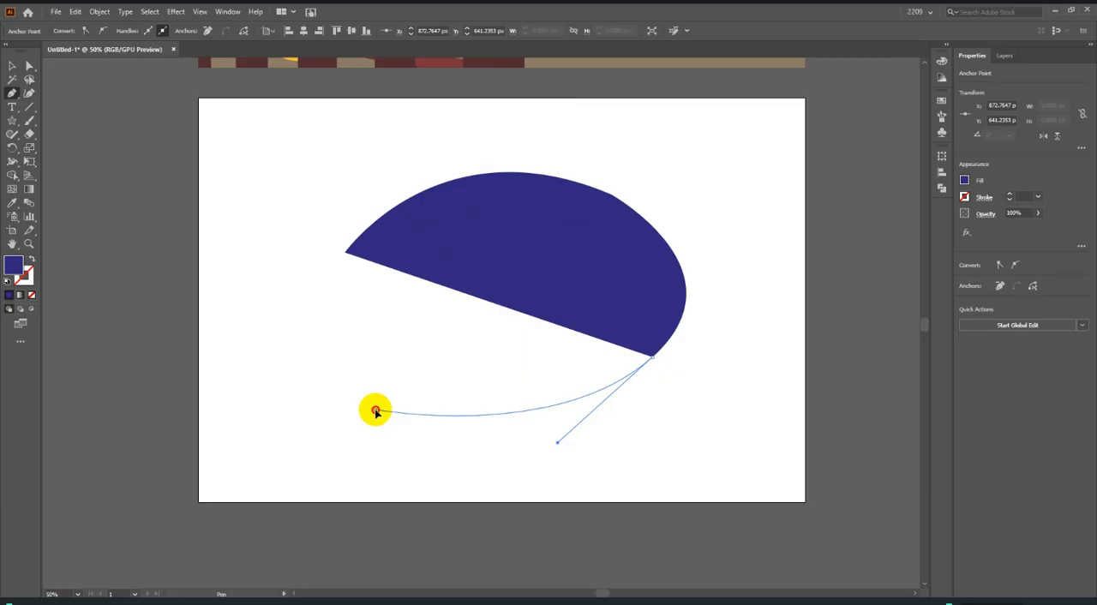
{"action": "left_click_drag", "start_coordinate": [375, 410], "coordinate": [362, 383]}
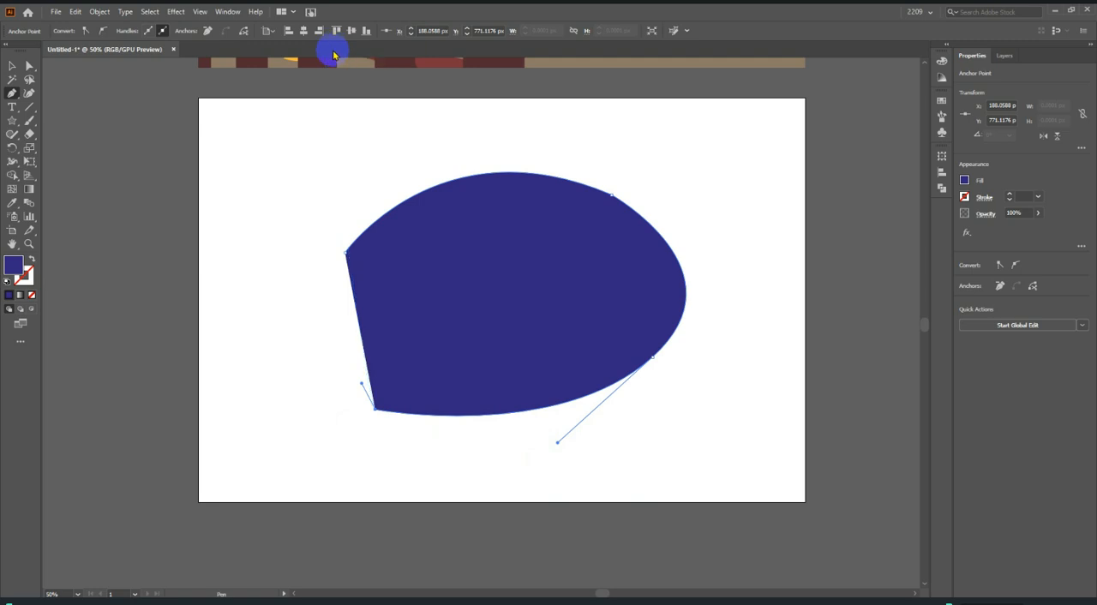
{"action": "key", "text": "ctrl+z"}
{"action": "key", "text": "ctrl+z"}
Continue the arch with a straight segment down to a lower anchor, and close the path with a curved segment back to the start.
{"action": "scroll", "coordinate": [633, 273], "scroll_direction": "up", "scroll_amount": 1}
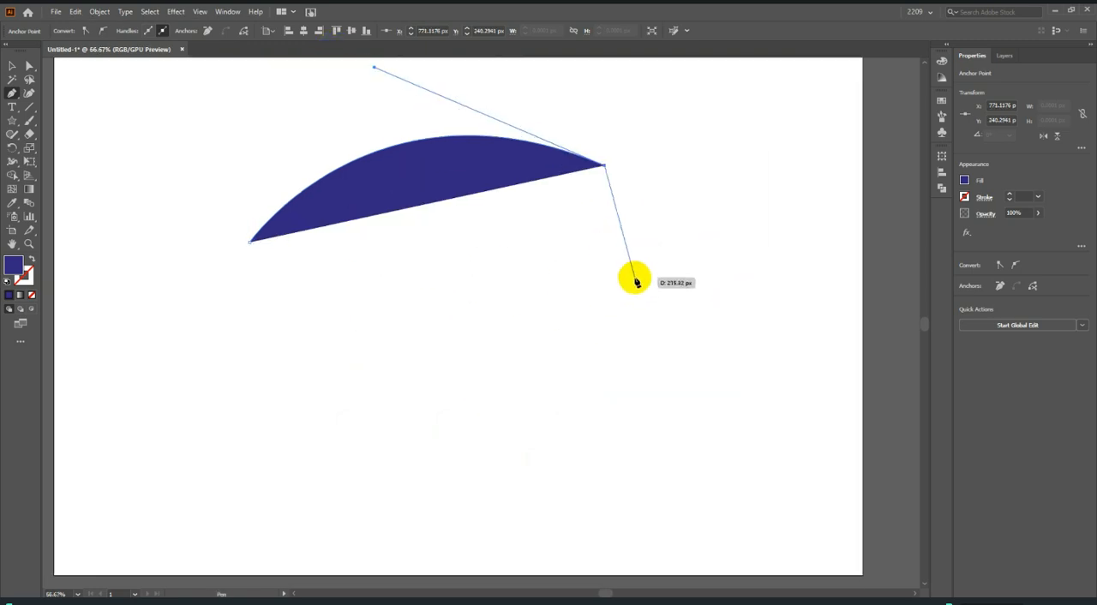
{"action": "scroll", "coordinate": [634, 281], "scroll_direction": "down", "scroll_amount": 2}
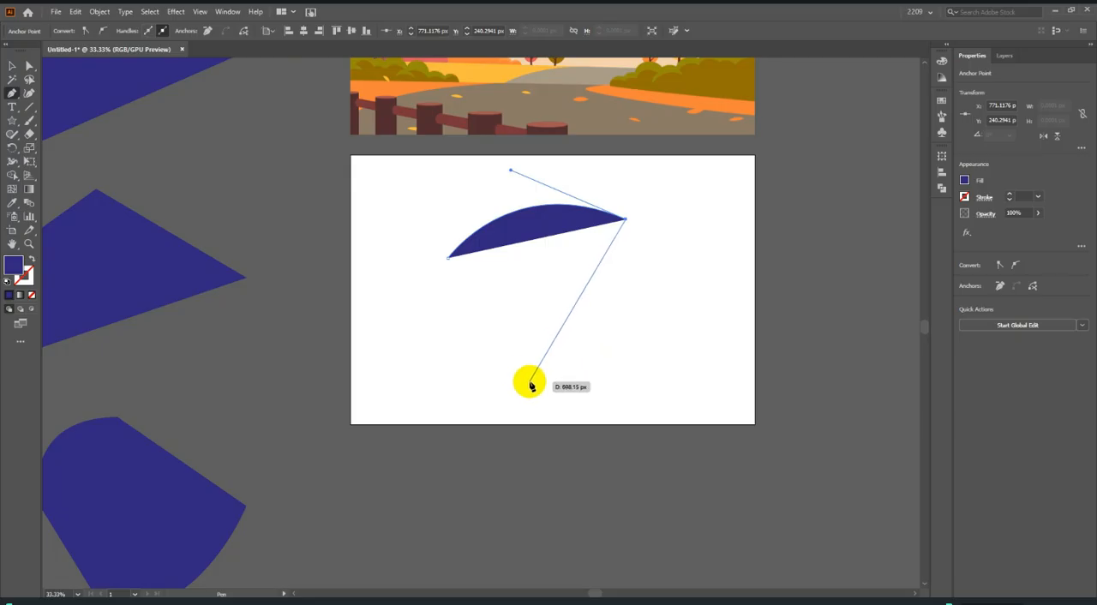
{"action": "left_click", "coordinate": [583, 375]}
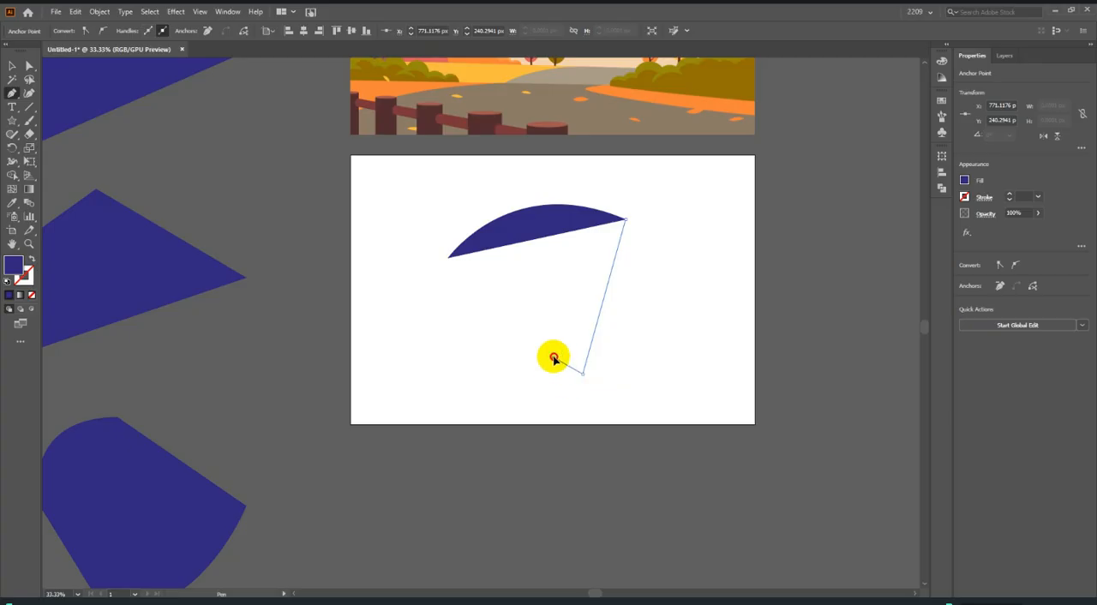
{"action": "left_click_drag", "start_coordinate": [534, 377], "coordinate": [532, 376]}
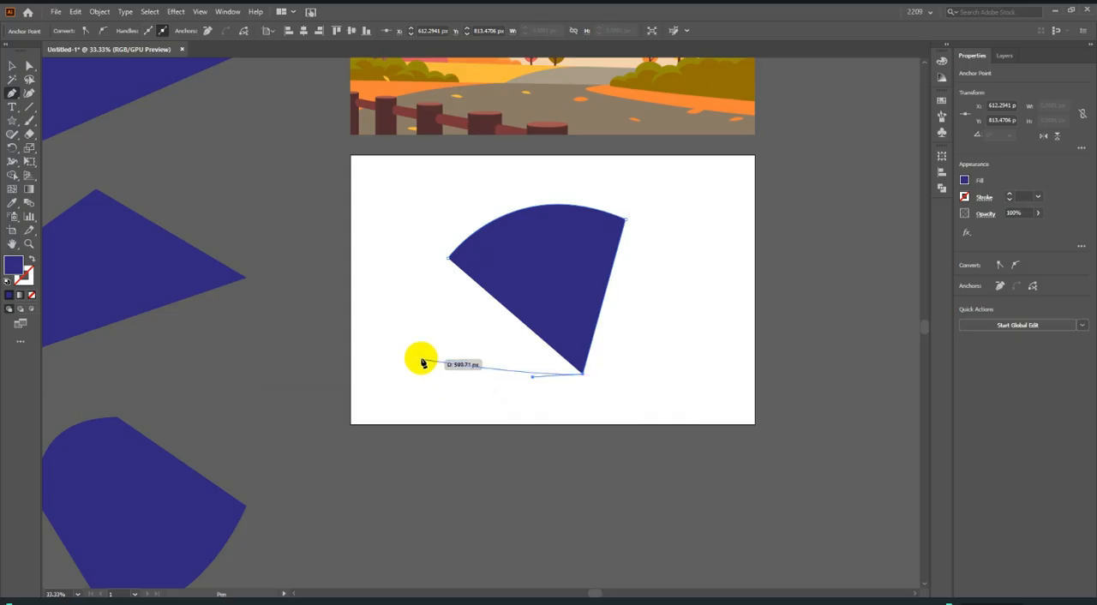
{"action": "left_click", "coordinate": [449, 259]}
Convert the fan shape's lower anchor to a corner with the Anchor Point tool and deselect the shape.
{"action": "left_click_drag", "start_coordinate": [10, 95], "coordinate": [76, 135]}
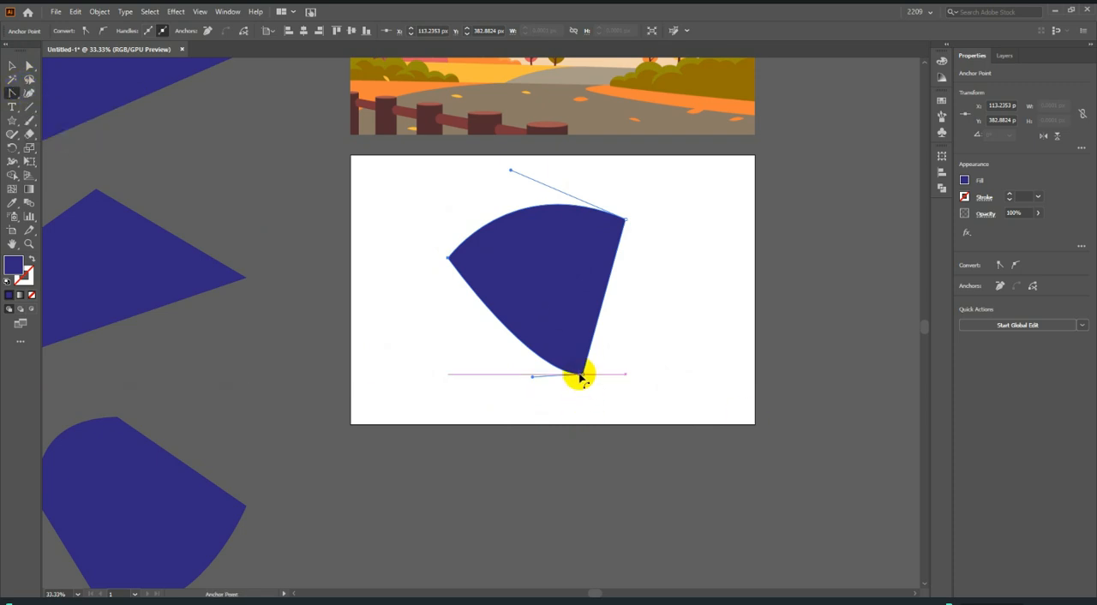
{"action": "left_click", "coordinate": [581, 376]}
{"action": "left_click", "coordinate": [12, 65]}
{"action": "left_click", "coordinate": [869, 338]}
Move the fan shape off the artboard to below the other practice shapes and deselect it.
{"action": "scroll", "coordinate": [902, 306], "scroll_direction": "down", "scroll_amount": 3}
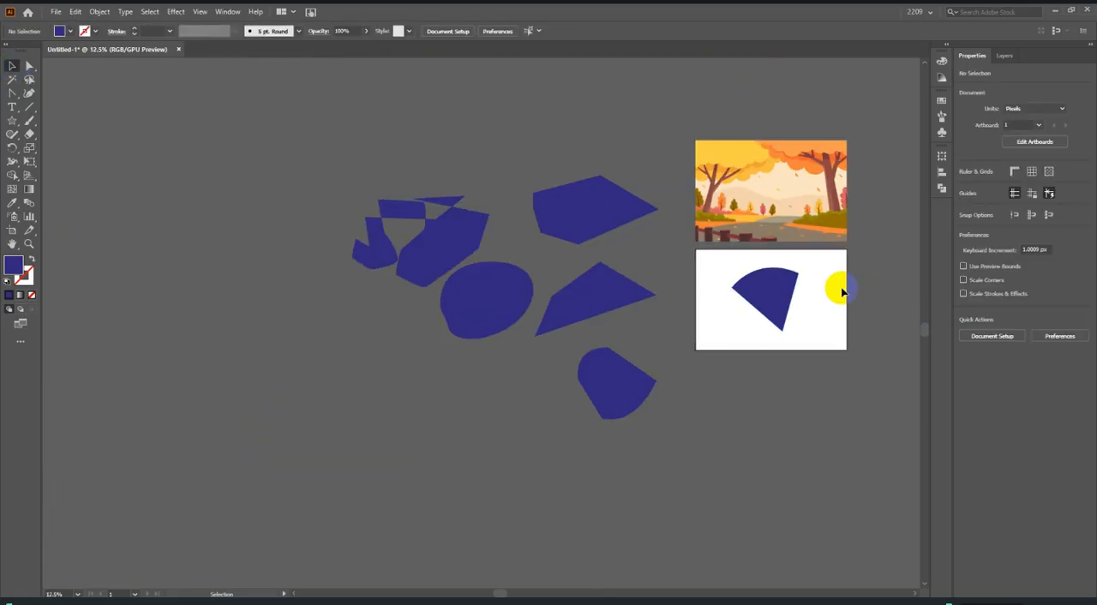
{"action": "scroll", "coordinate": [832, 299], "scroll_direction": "up", "scroll_amount": 2}
{"action": "scroll", "coordinate": [820, 340], "scroll_direction": "up", "scroll_amount": 2}
{"action": "scroll", "coordinate": [779, 340], "scroll_direction": "down", "scroll_amount": 2}
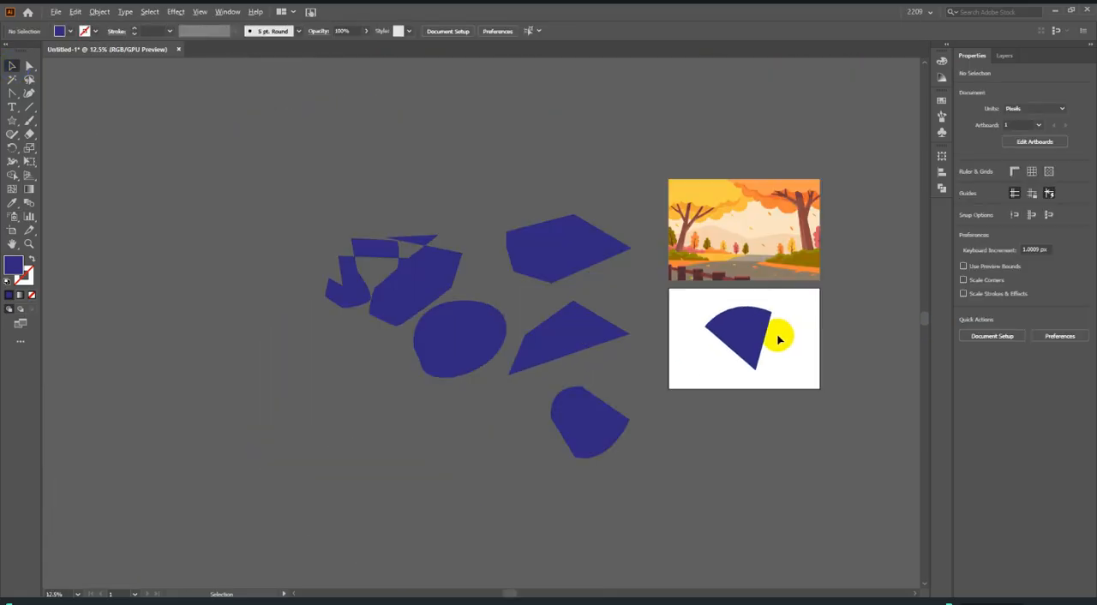
{"action": "left_click_drag", "start_coordinate": [729, 326], "coordinate": [390, 405]}
{"action": "left_click", "coordinate": [740, 417]}
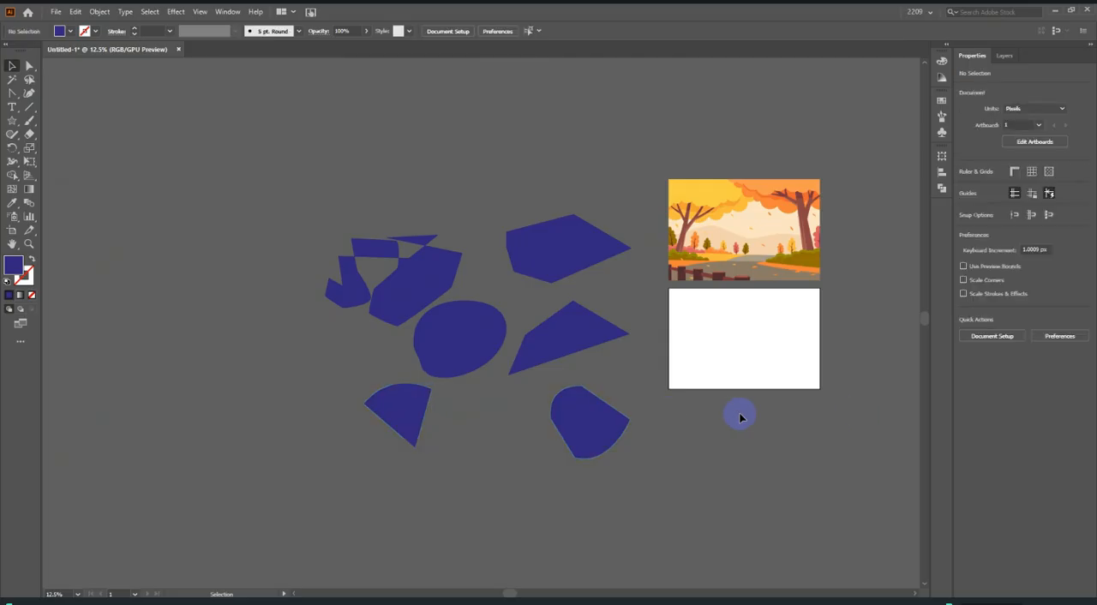
Move the practice shape lying far to the right closer, to the artboard's lower right, and deselect it.
{"action": "scroll", "coordinate": [870, 403], "scroll_direction": "up", "scroll_amount": 1}
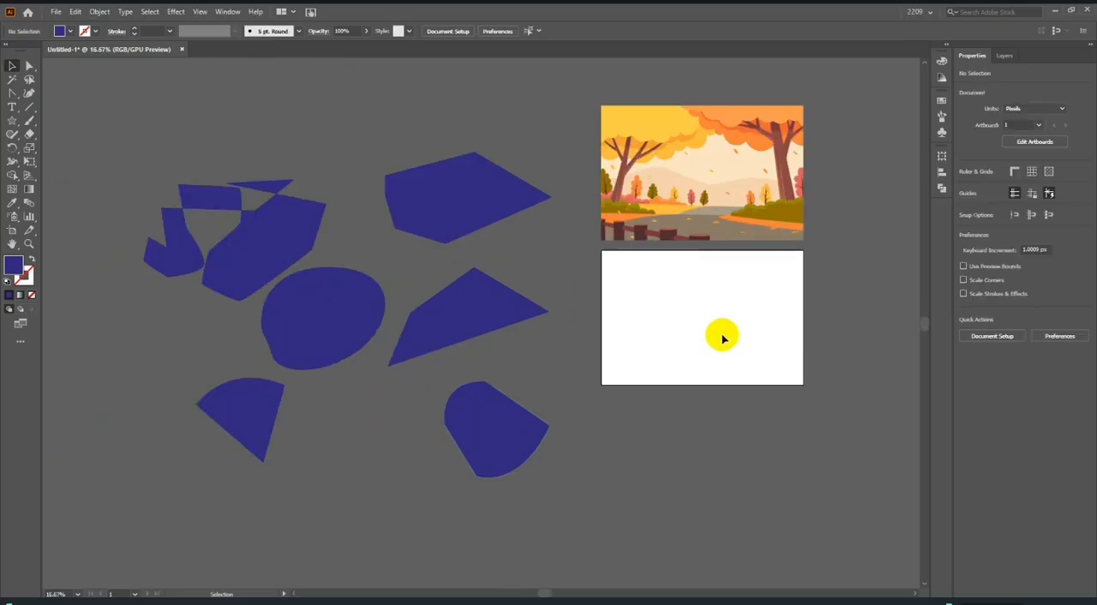
{"action": "scroll", "coordinate": [722, 335], "scroll_direction": "down", "scroll_amount": 4}
{"action": "scroll", "coordinate": [499, 320], "scroll_direction": "up", "scroll_amount": 3}
{"action": "left_click_drag", "start_coordinate": [822, 310], "coordinate": [715, 418]}
{"action": "left_click", "coordinate": [698, 316]}
{"action": "scroll", "coordinate": [434, 341], "scroll_direction": "up", "scroll_amount": 3}
{"action": "scroll", "coordinate": [434, 342], "scroll_direction": "up", "scroll_amount": 1}
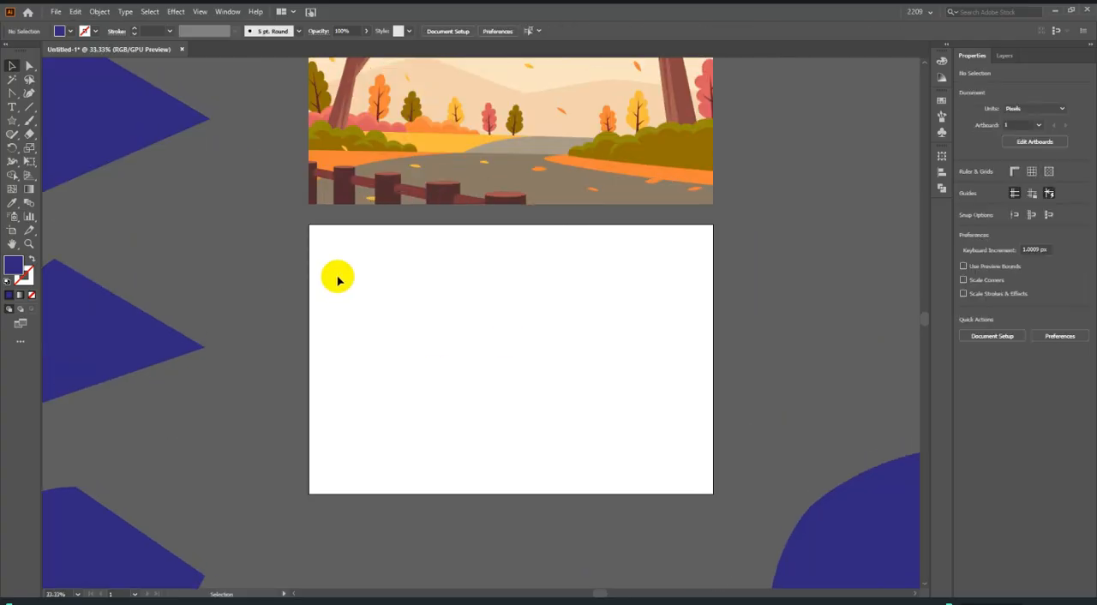
Draw a blue circle about 579 px in diameter on the artboard with the Ellipse tool.
{"action": "left_click_drag", "start_coordinate": [12, 121], "coordinate": [85, 154]}
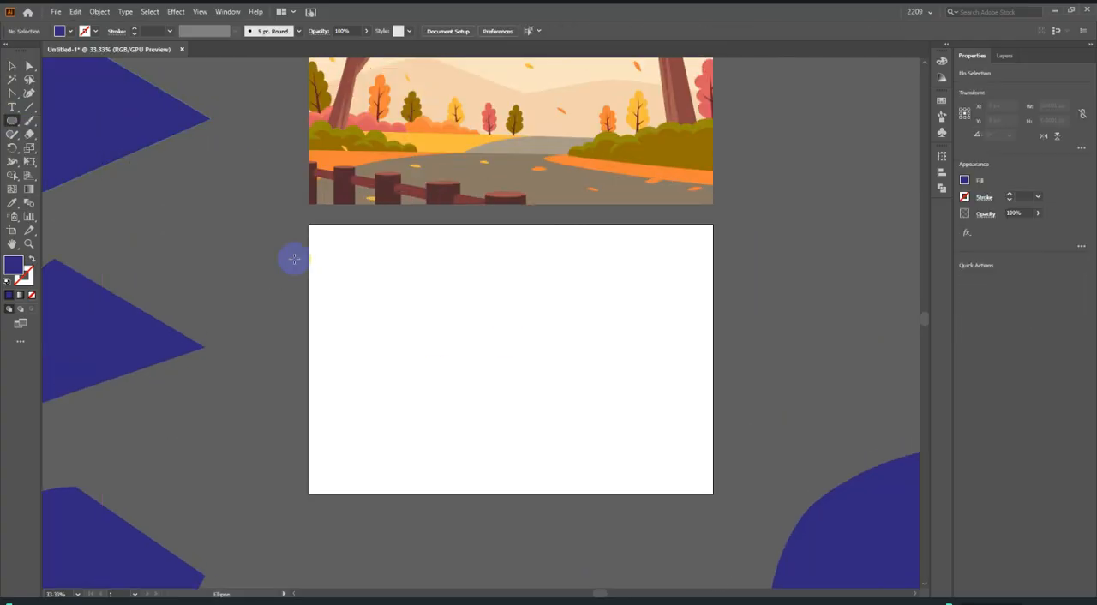
{"action": "scroll", "coordinate": [352, 291], "scroll_direction": "up", "scroll_amount": 1}
{"action": "scroll", "coordinate": [402, 283], "scroll_direction": "down", "scroll_amount": 1}
{"action": "mouse_move", "coordinate": [643, 426]}
{"action": "left_mouse_down"}
{"action": "mouse_move", "coordinate": [809, 446]}
{"action": "mouse_move", "coordinate": [716, 501]}
{"action": "left_mouse_up"}
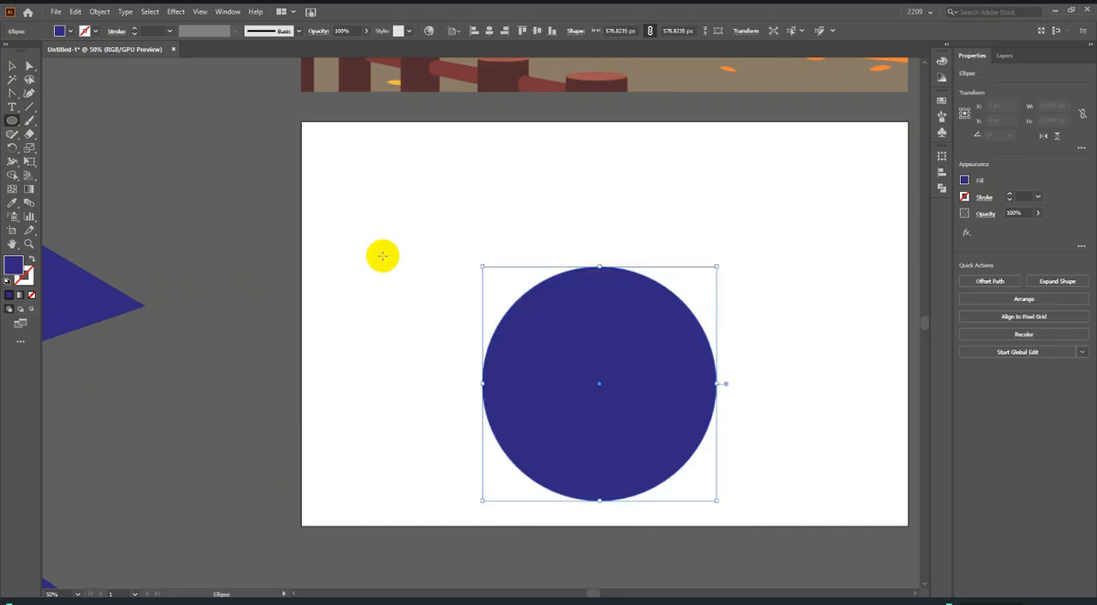
Move the circle up towards the middle of the artboard and deselect it.
{"action": "left_click", "coordinate": [12, 65]}
{"action": "left_click_drag", "start_coordinate": [647, 408], "coordinate": [670, 327]}
{"action": "scroll", "coordinate": [460, 320], "scroll_direction": "down", "scroll_amount": 2}
{"action": "scroll", "coordinate": [585, 331], "scroll_direction": "up", "scroll_amount": 1}
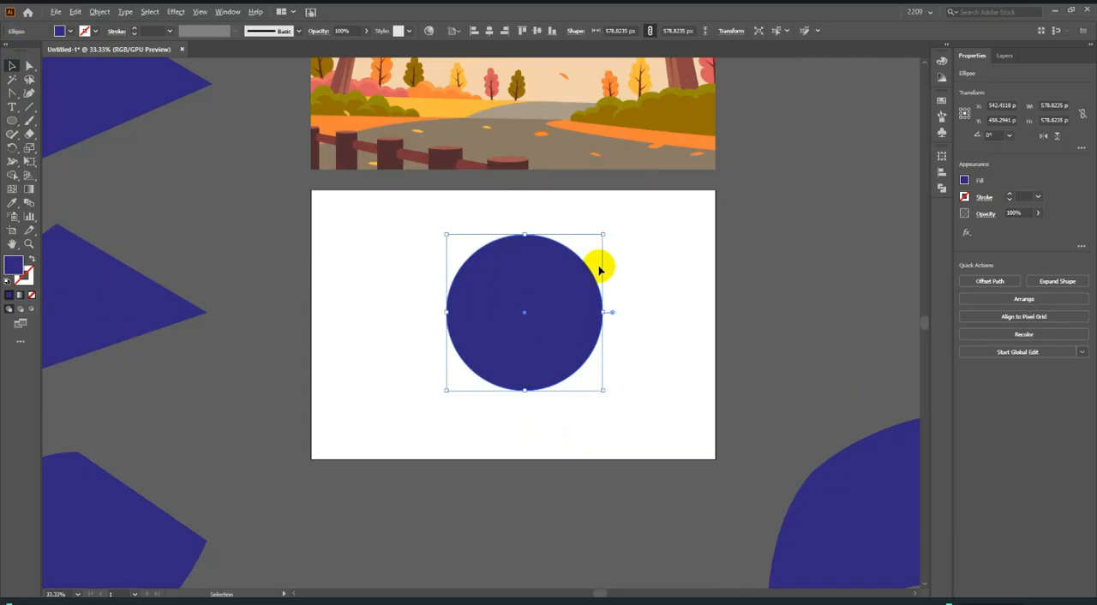
{"action": "left_click", "coordinate": [599, 262]}
Add anchor points on the circle's upper-right, lower-right, lower-left and upper-left arcs with the Add Anchor Point tool.
{"action": "scroll", "coordinate": [600, 263], "scroll_direction": "up", "scroll_amount": 1}
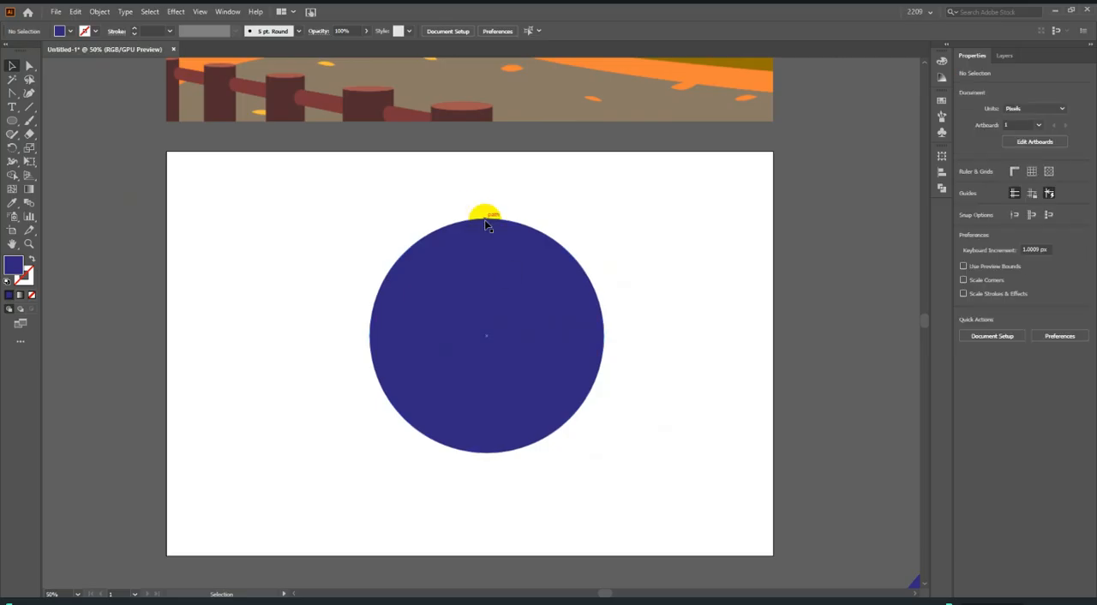
{"action": "left_click", "coordinate": [489, 326]}
{"action": "left_click", "coordinate": [30, 66]}
{"action": "left_click_drag", "start_coordinate": [12, 92], "coordinate": [59, 92]}
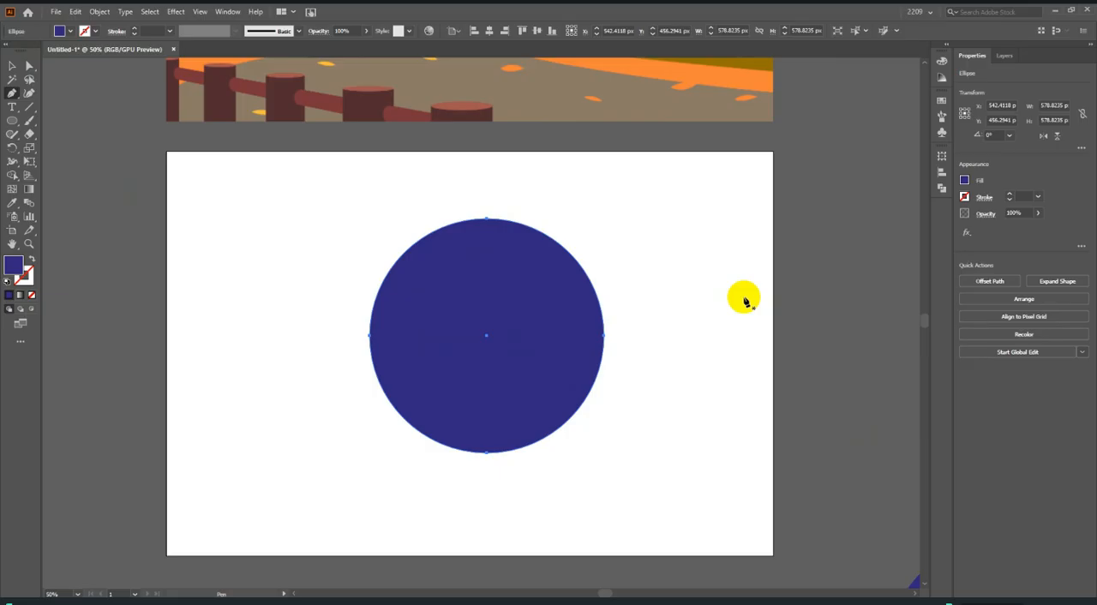
{"action": "left_click_drag", "start_coordinate": [12, 94], "coordinate": [63, 117]}
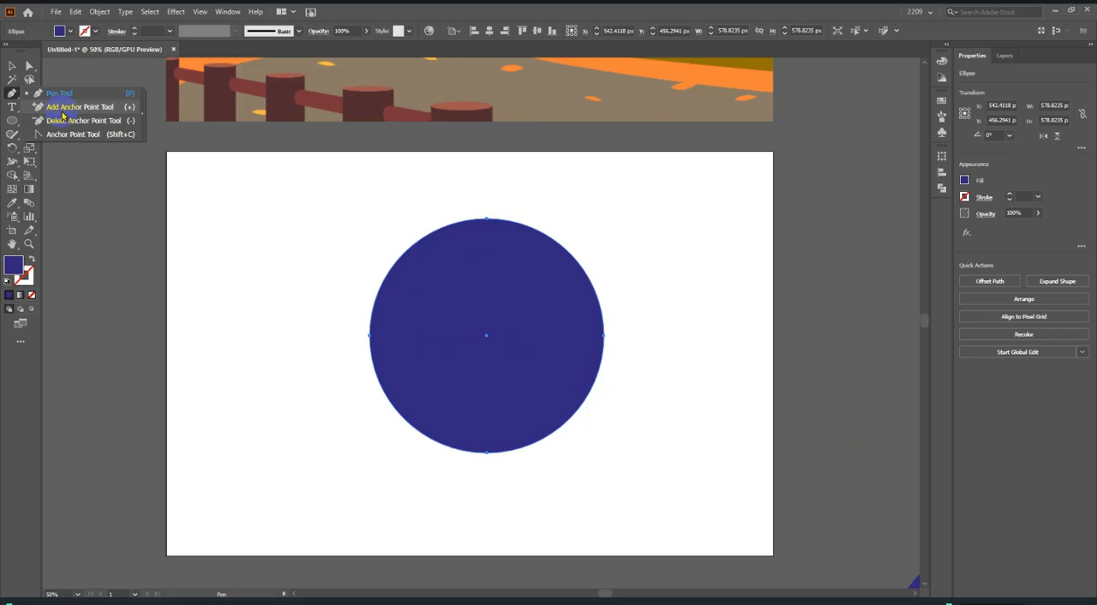
{"action": "left_click_drag", "start_coordinate": [62, 114], "coordinate": [61, 106]}
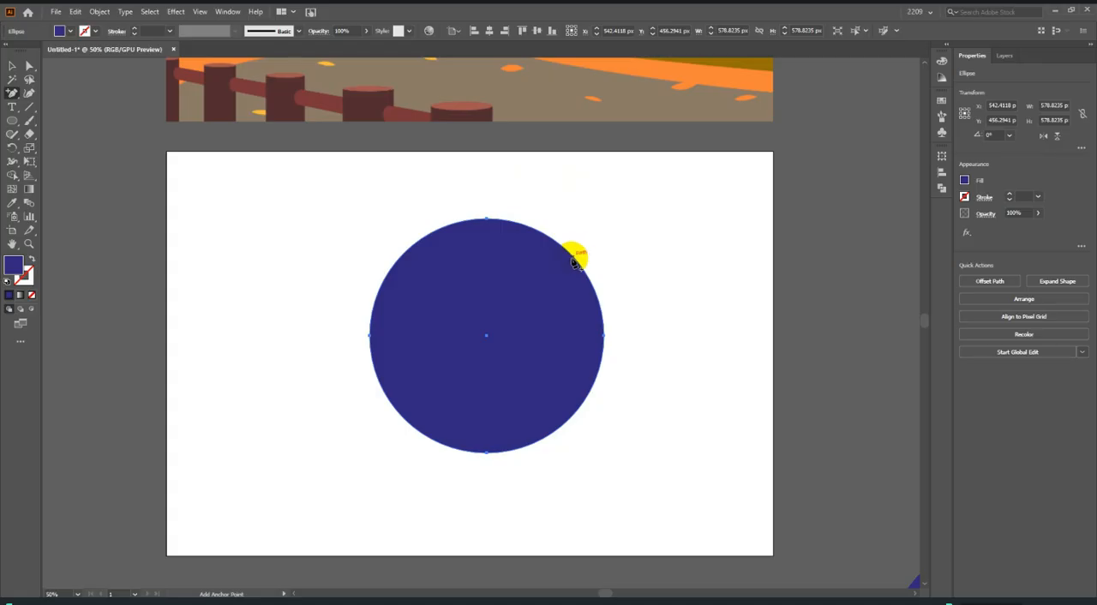
{"action": "left_click", "coordinate": [538, 299]}
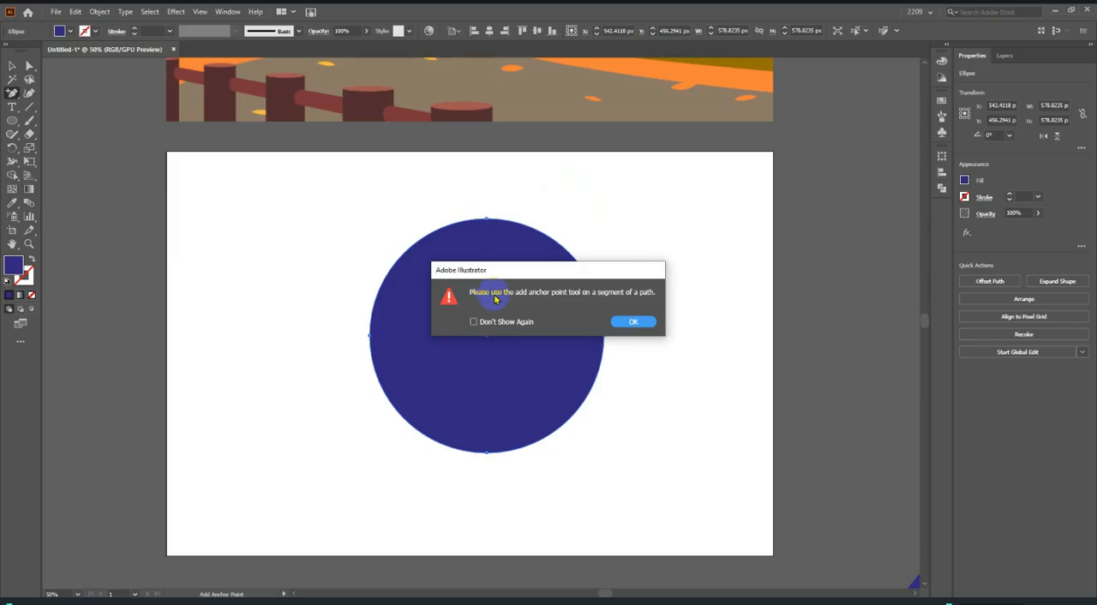
{"action": "left_click", "coordinate": [632, 321]}
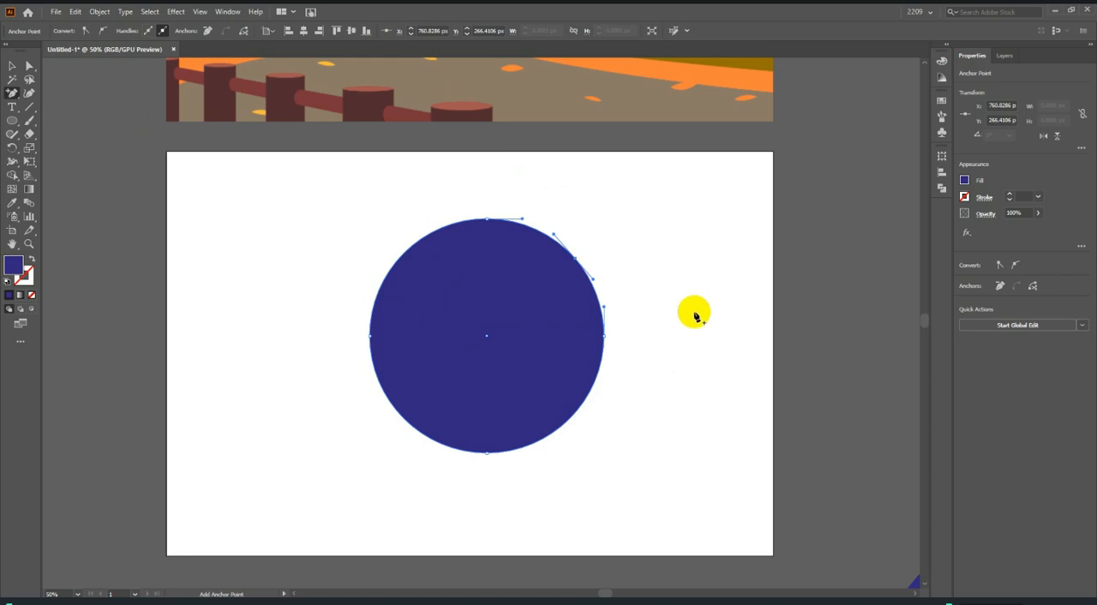
{"action": "left_click", "coordinate": [574, 413]}
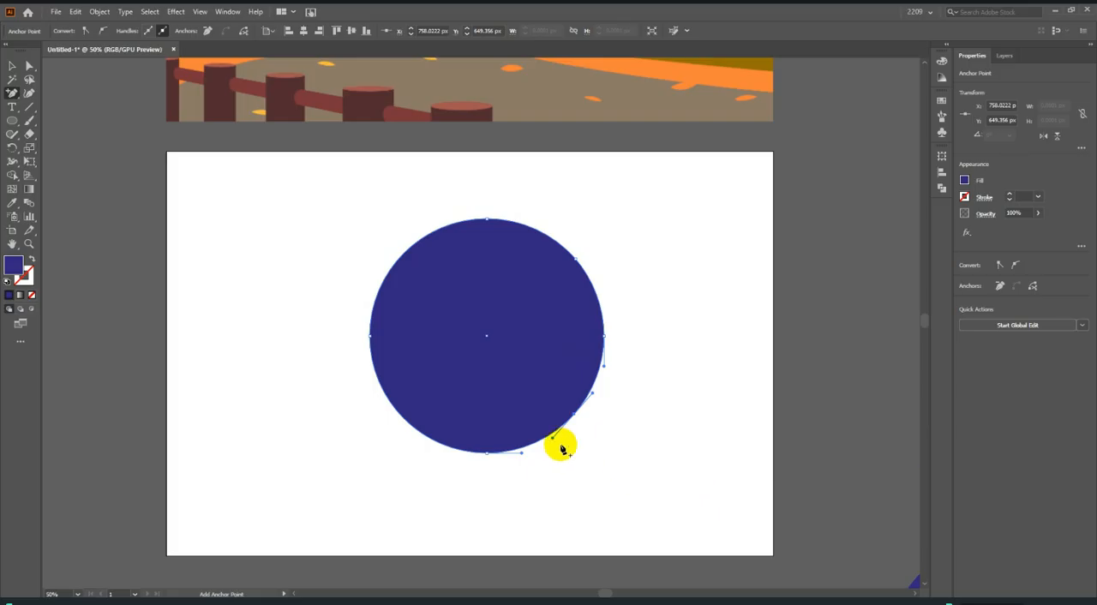
{"action": "left_click", "coordinate": [403, 419]}
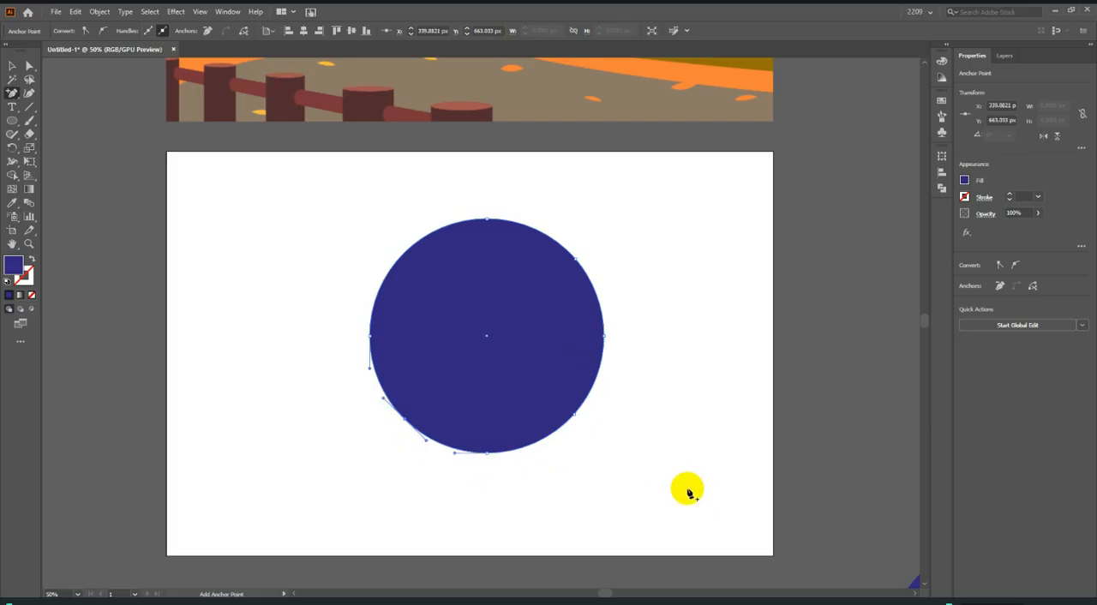
{"action": "left_click", "coordinate": [406, 252]}
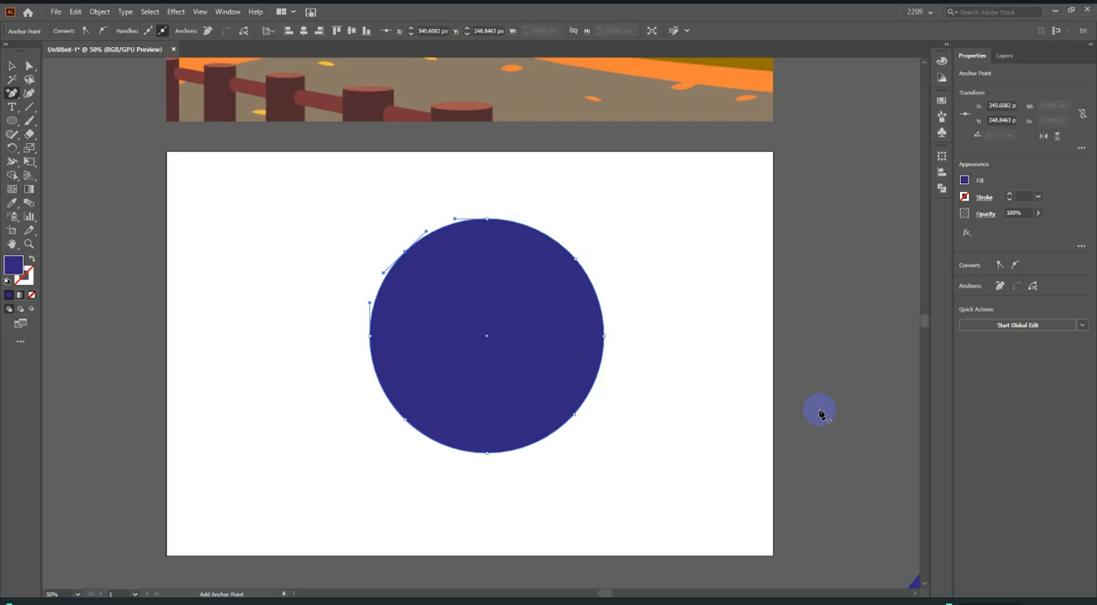
Distort the circle with Direct Selection by pulling its upper-right, right and lower-right anchors outward and its bottom anchor inward, and dragging at its lower-left anchor.
{"action": "left_click", "coordinate": [27, 66]}
{"action": "left_click", "coordinate": [576, 256]}
{"action": "left_click_drag", "start_coordinate": [578, 261], "coordinate": [688, 190]}
{"action": "left_click_drag", "start_coordinate": [604, 335], "coordinate": [779, 482]}
{"action": "left_click_drag", "start_coordinate": [574, 418], "coordinate": [657, 585]}
{"action": "left_click_drag", "start_coordinate": [487, 452], "coordinate": [624, 348]}
{"action": "left_click_drag", "start_coordinate": [409, 423], "coordinate": [456, 368]}
Swing the distorted circle's long direction handle from the upper right down below the artboard and deselect the shape.
{"action": "scroll", "coordinate": [668, 269], "scroll_direction": "up", "scroll_amount": 3}
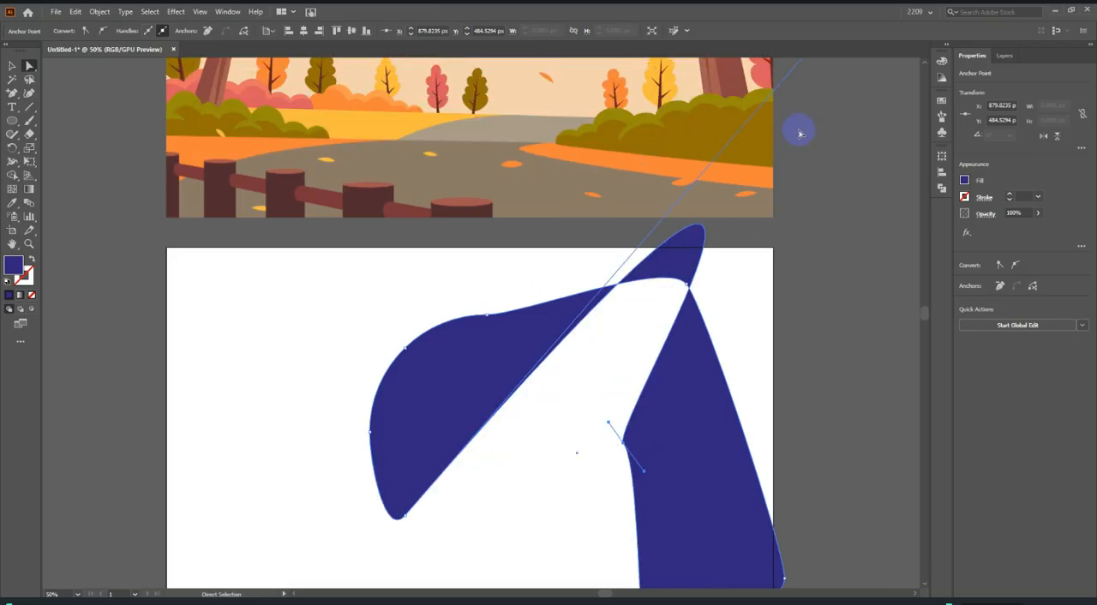
{"action": "scroll", "coordinate": [832, 104], "scroll_direction": "up", "scroll_amount": 2}
{"action": "scroll", "coordinate": [634, 363], "scroll_direction": "down", "scroll_amount": 3}
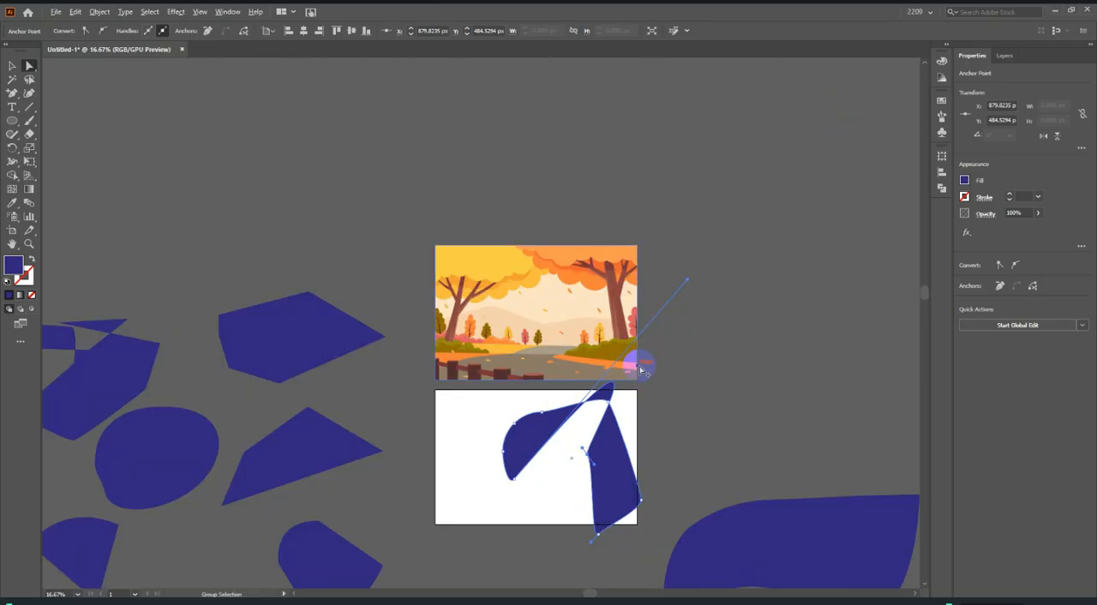
{"action": "left_click_drag", "start_coordinate": [689, 281], "coordinate": [528, 543]}
{"action": "left_click", "coordinate": [662, 411]}
Move the distorted circle off the artboard to the right and deselect it.
{"action": "scroll", "coordinate": [577, 474], "scroll_direction": "up", "scroll_amount": 1}
{"action": "scroll", "coordinate": [574, 471], "scroll_direction": "down", "scroll_amount": 3}
{"action": "left_click_drag", "start_coordinate": [556, 460], "coordinate": [855, 273]}
{"action": "left_click", "coordinate": [800, 396]}
{"action": "scroll", "coordinate": [634, 429], "scroll_direction": "up", "scroll_amount": 3}
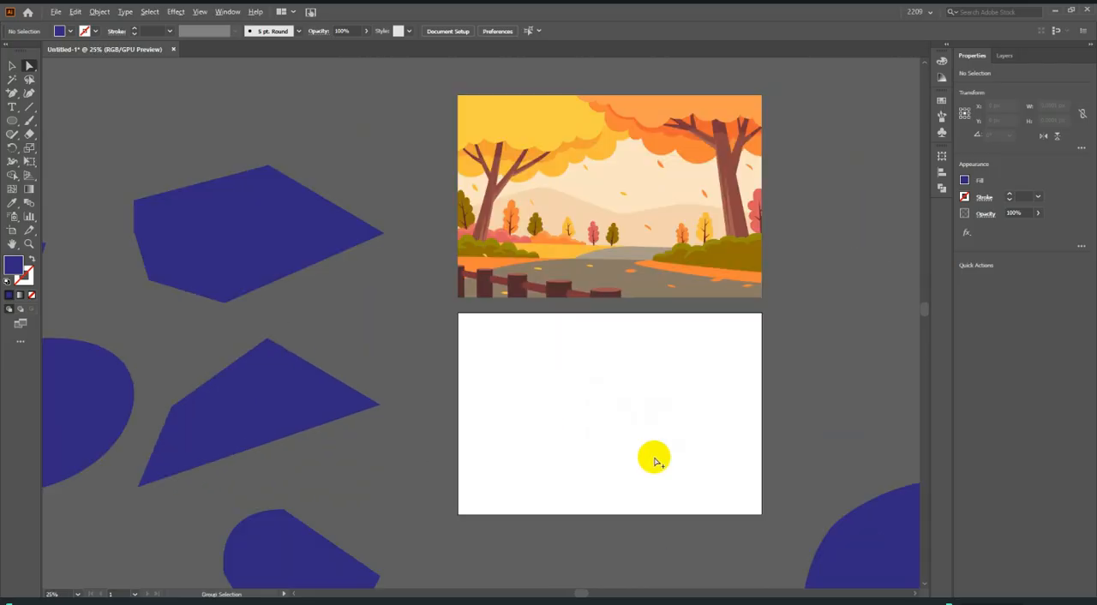
Draw a new circle about 557 px in diameter on the empty artboard with the Ellipse tool.
{"action": "scroll", "coordinate": [653, 455], "scroll_direction": "down", "scroll_amount": 1}
{"action": "left_click_drag", "start_coordinate": [12, 120], "coordinate": [62, 149]}
{"action": "scroll", "coordinate": [714, 397], "scroll_direction": "up", "scroll_amount": 1}
{"action": "left_click_drag", "start_coordinate": [525, 283], "coordinate": [677, 394]}
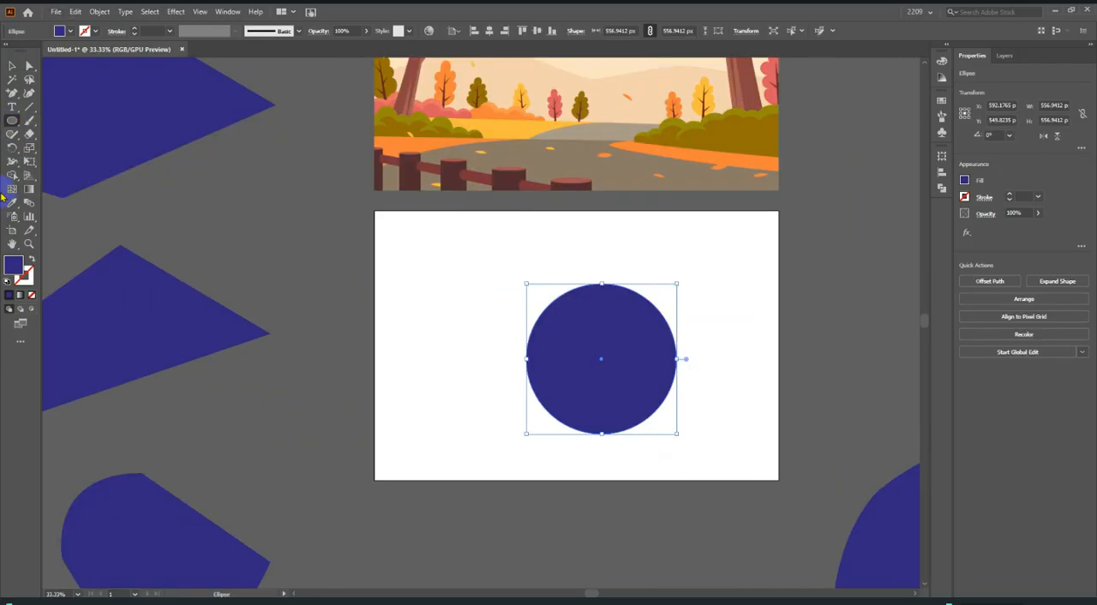
Shift the new circle slightly left towards the artboard's centre and deselect it.
{"action": "left_click", "coordinate": [12, 65]}
{"action": "scroll", "coordinate": [623, 453], "scroll_direction": "up", "scroll_amount": 2}
{"action": "scroll", "coordinate": [633, 418], "scroll_direction": "down", "scroll_amount": 1}
{"action": "scroll", "coordinate": [633, 419], "scroll_direction": "up", "scroll_amount": 1}
{"action": "left_click_drag", "start_coordinate": [617, 375], "coordinate": [587, 375]}
{"action": "left_click", "coordinate": [857, 383]}
Remove the new circle's top and right anchors with the Delete Anchor Point tool and deselect the resulting shape.
{"action": "left_click", "coordinate": [654, 326]}
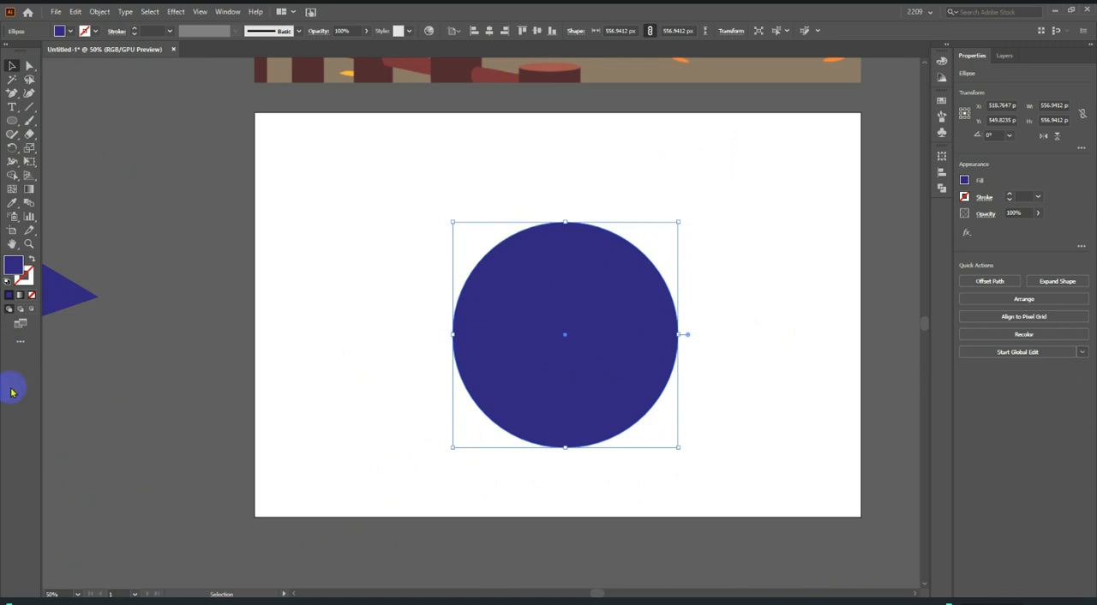
{"action": "left_click", "coordinate": [12, 91]}
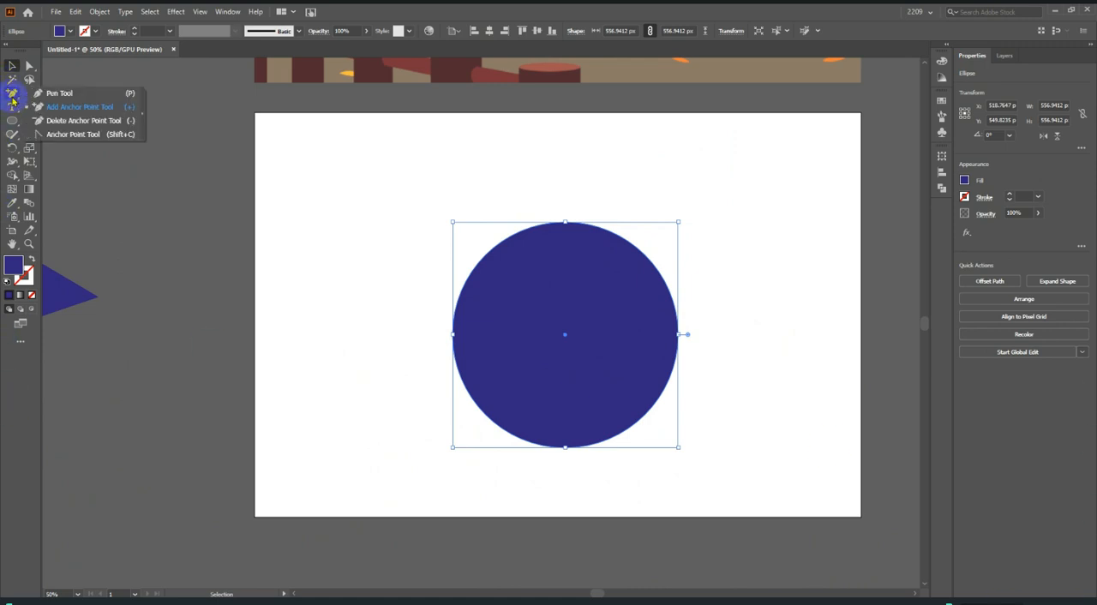
{"action": "left_click", "coordinate": [88, 125]}
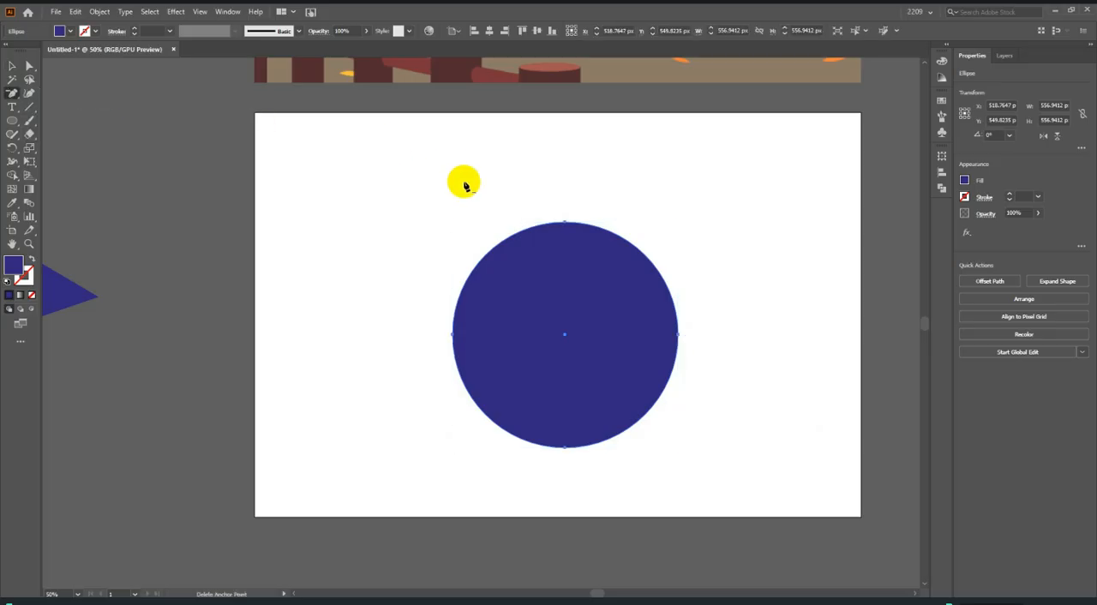
{"action": "left_click", "coordinate": [564, 223]}
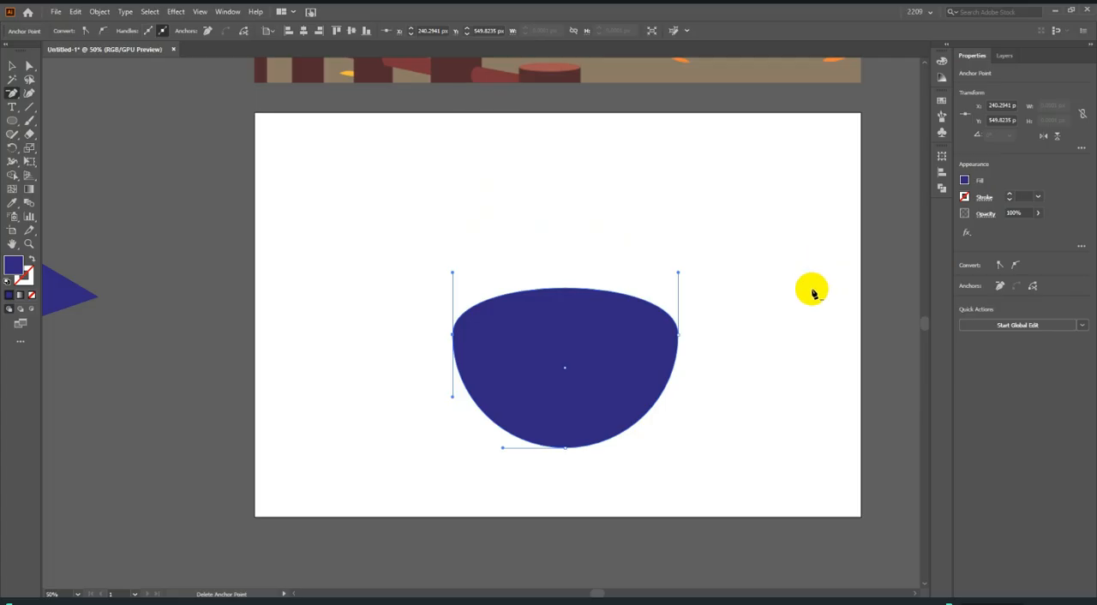
{"action": "left_click", "coordinate": [679, 341]}
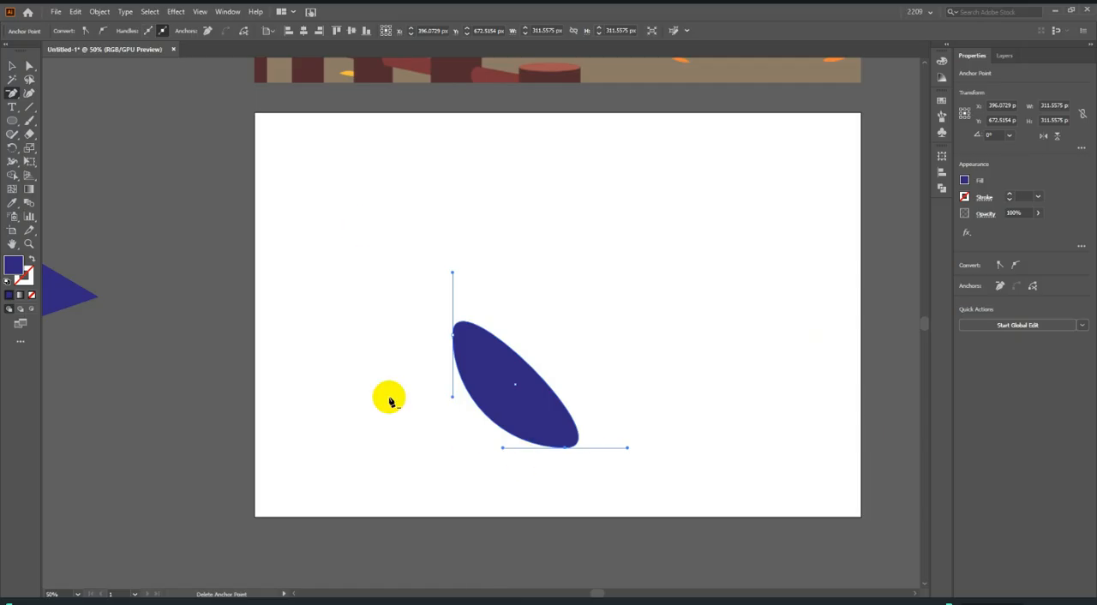
{"action": "left_click", "coordinate": [12, 65]}
{"action": "left_click", "coordinate": [535, 396]}
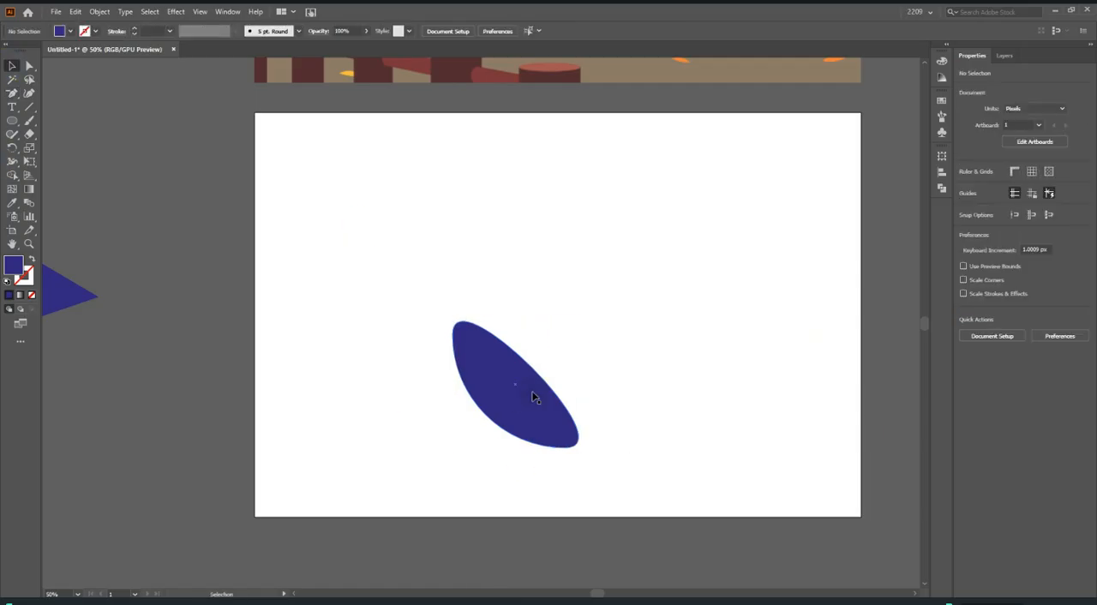
{"action": "left_click", "coordinate": [14, 100]}
{"action": "left_click", "coordinate": [79, 94]}
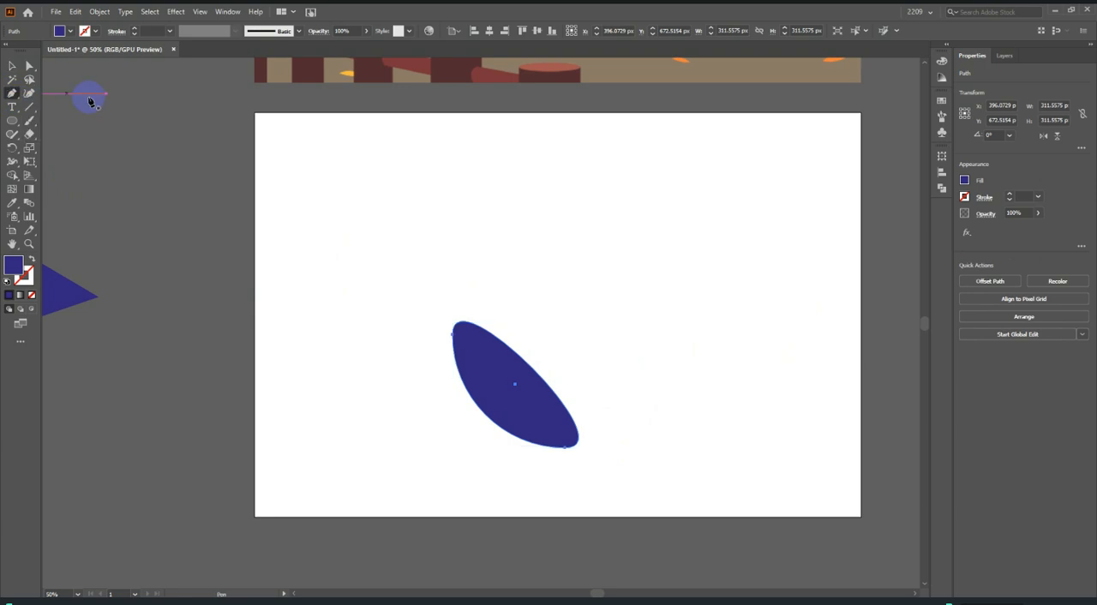
{"action": "left_click", "coordinate": [14, 64]}
{"action": "left_click", "coordinate": [370, 163]}
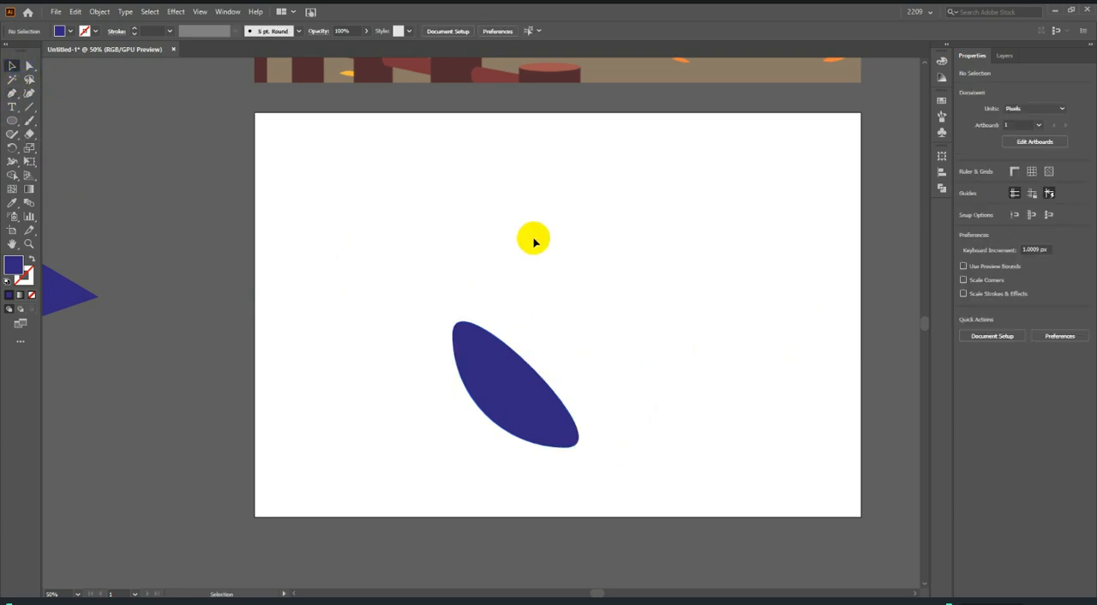
Move the leaf-like shape off the artboard to the right.
{"action": "scroll", "coordinate": [616, 295], "scroll_direction": "down", "scroll_amount": 8}
{"action": "scroll", "coordinate": [443, 355], "scroll_direction": "up", "scroll_amount": 4}
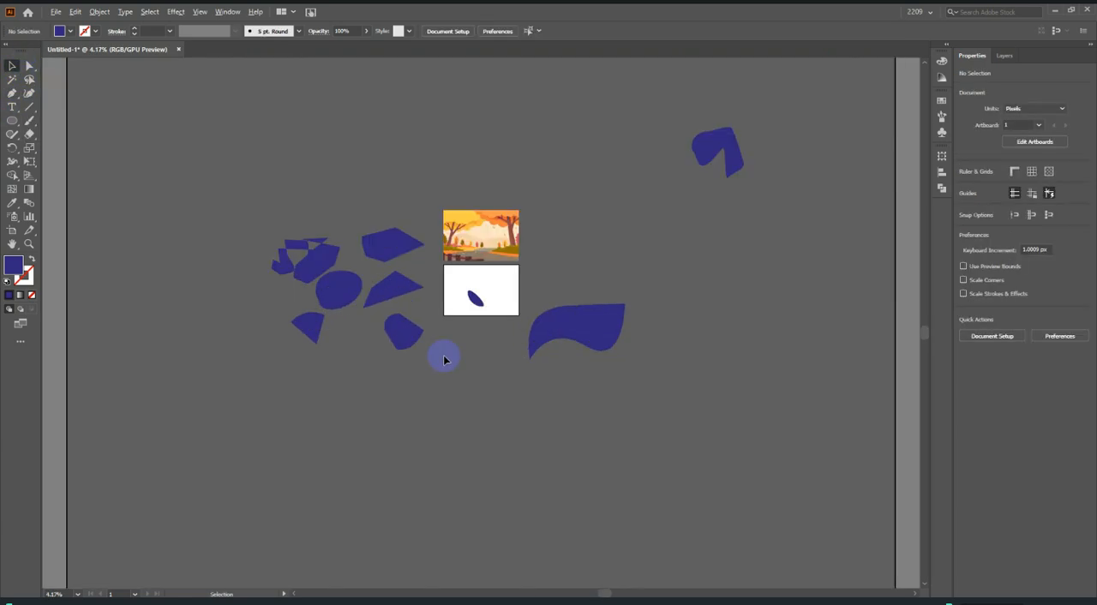
{"action": "left_click_drag", "start_coordinate": [510, 266], "coordinate": [781, 219]}
Bring the wavy flag-like shape from the right of the artboard onto its centre.
{"action": "left_click_drag", "start_coordinate": [750, 312], "coordinate": [557, 238]}
{"action": "scroll", "coordinate": [558, 237], "scroll_direction": "up", "scroll_amount": 3}
{"action": "left_click_drag", "start_coordinate": [697, 298], "coordinate": [558, 285]}
{"action": "left_click", "coordinate": [563, 280]}
{"action": "left_click_drag", "start_coordinate": [380, 284], "coordinate": [405, 262]}
{"action": "scroll", "coordinate": [405, 261], "scroll_direction": "up", "scroll_amount": 2}
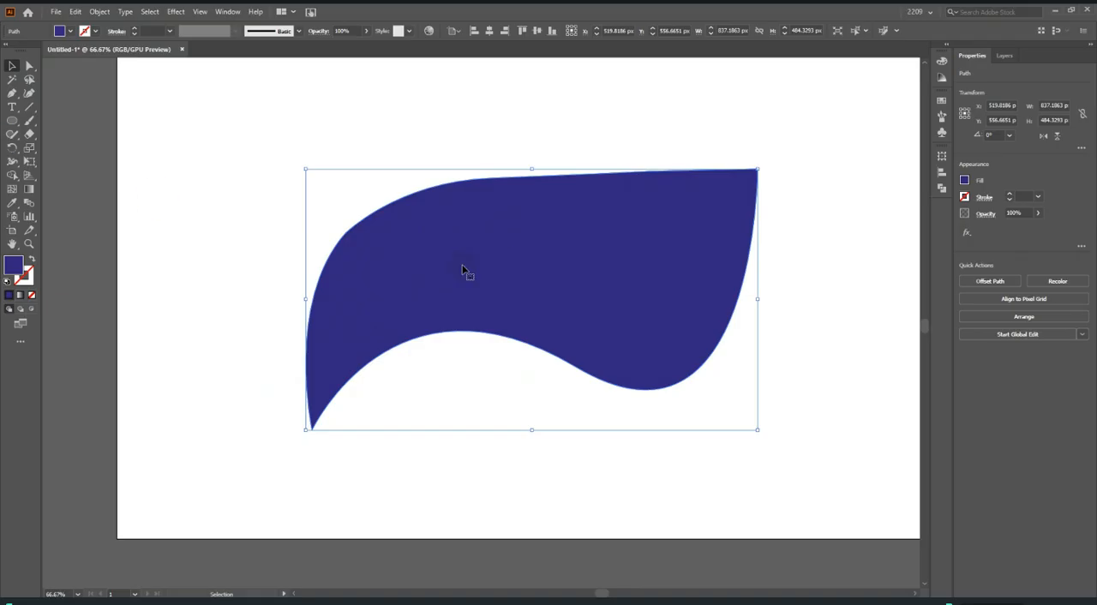
Add an anchor point on the wavy shape's upper edge and another on its lower left curve with the Pen tool.
{"action": "left_click", "coordinate": [12, 94]}
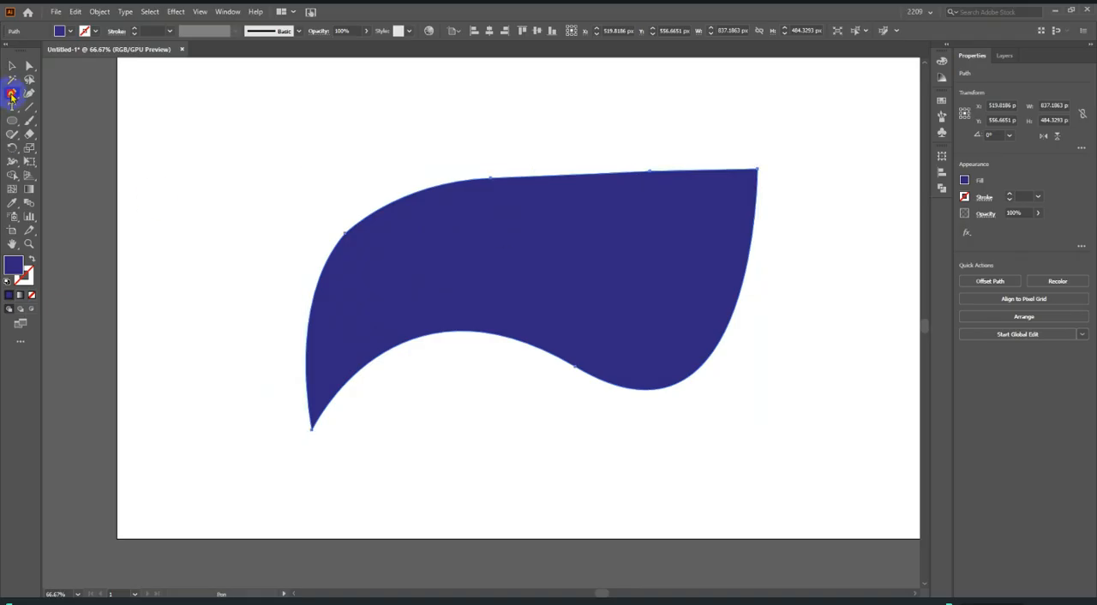
{"action": "left_click", "coordinate": [581, 177]}
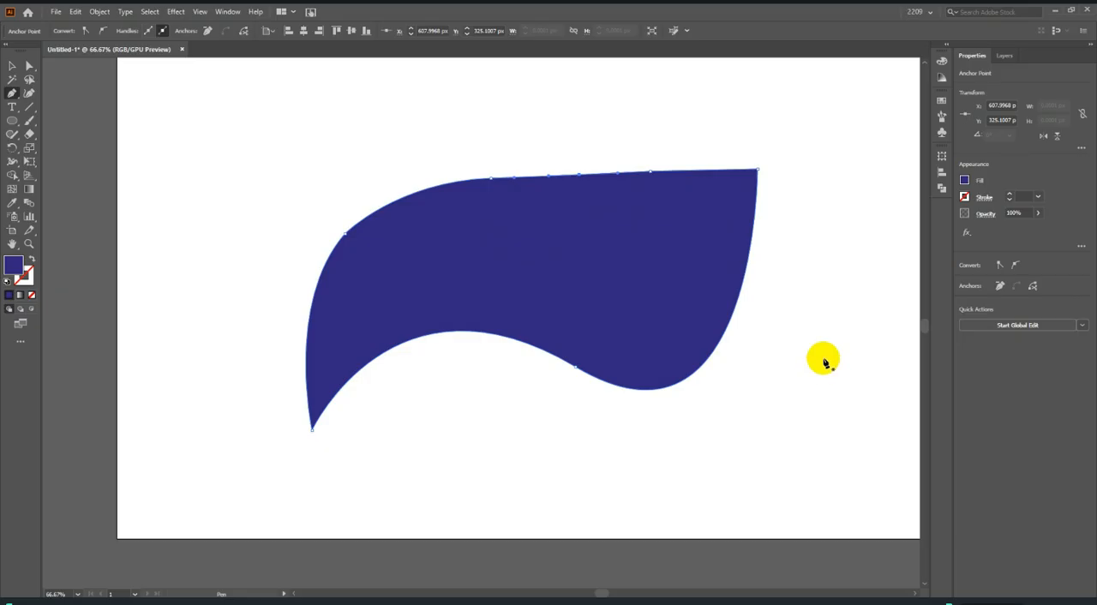
{"action": "left_click", "coordinate": [426, 338]}
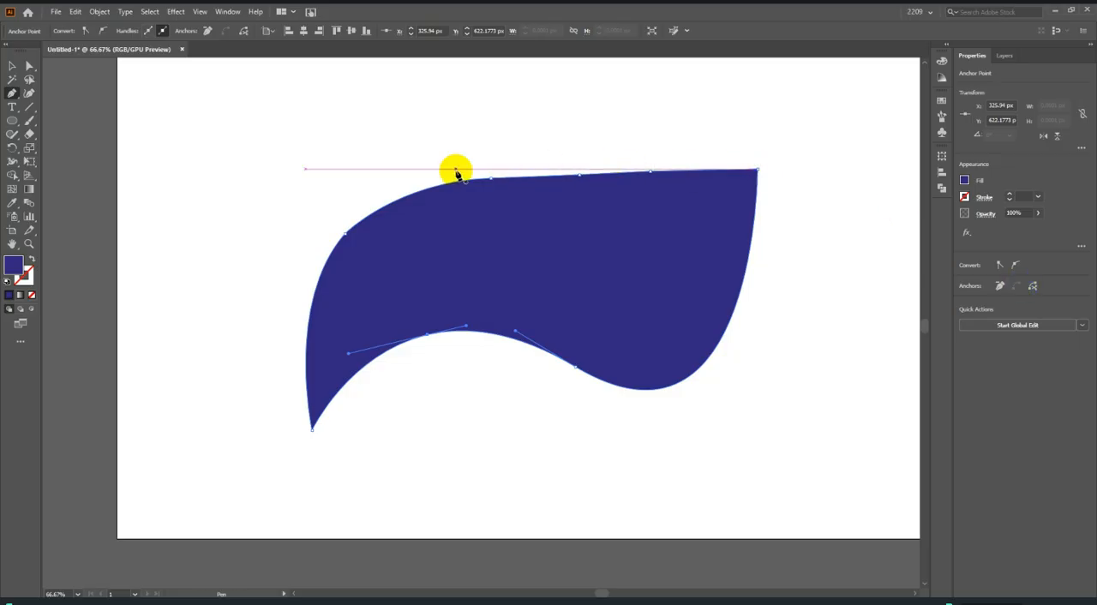
Delete the anchors along the middle of the wavy shape's upper edge, keeping one near its upper right corner.
{"action": "left_click", "coordinate": [581, 178]}
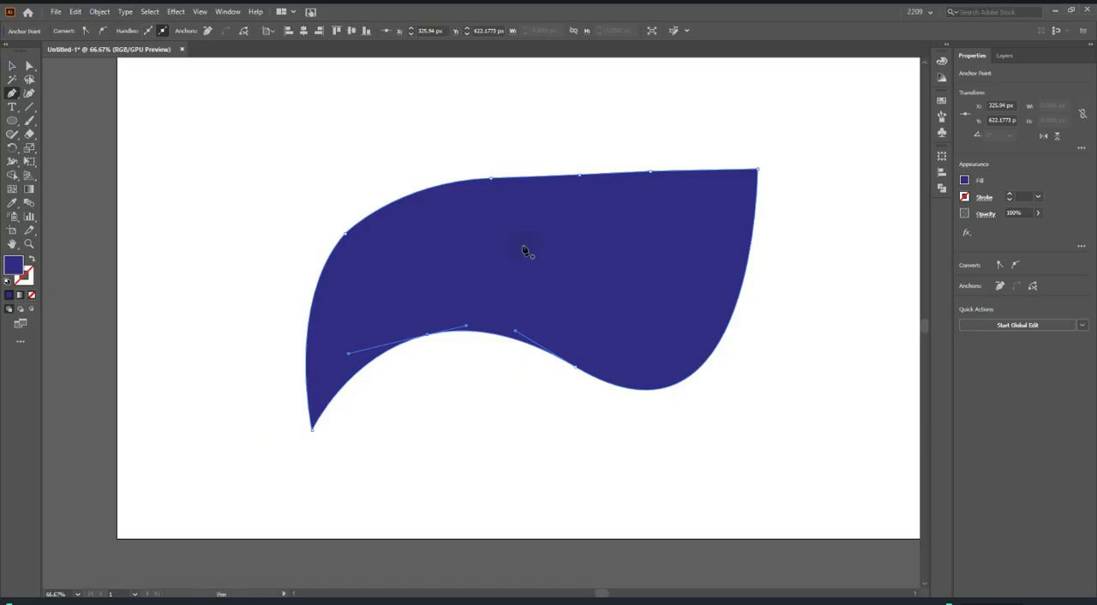
{"action": "left_click", "coordinate": [491, 177]}
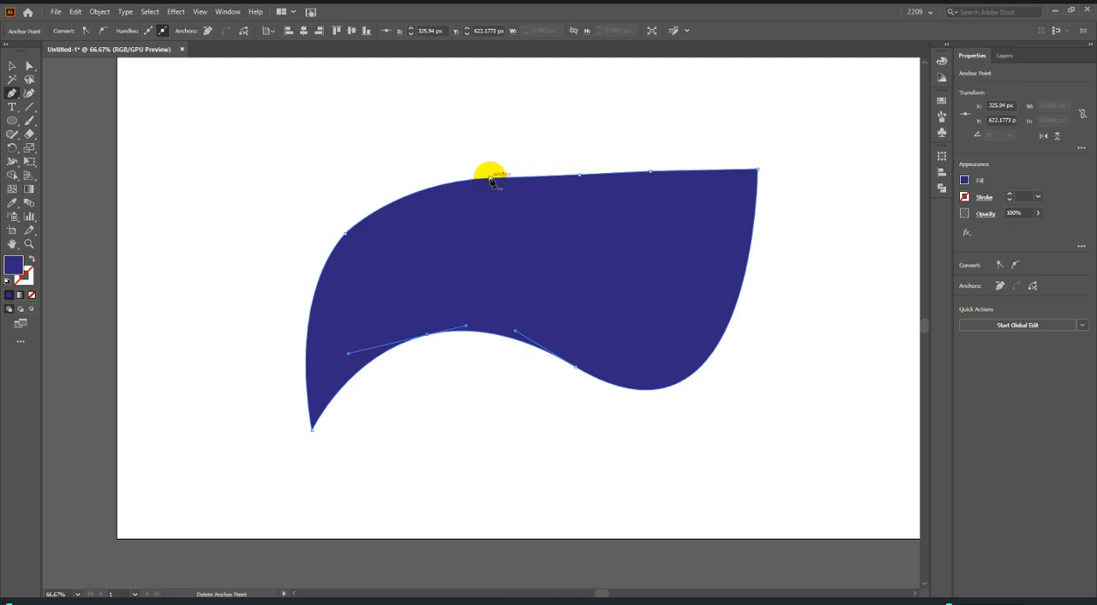
{"action": "left_click", "coordinate": [492, 179]}
{"action": "left_click", "coordinate": [610, 171]}
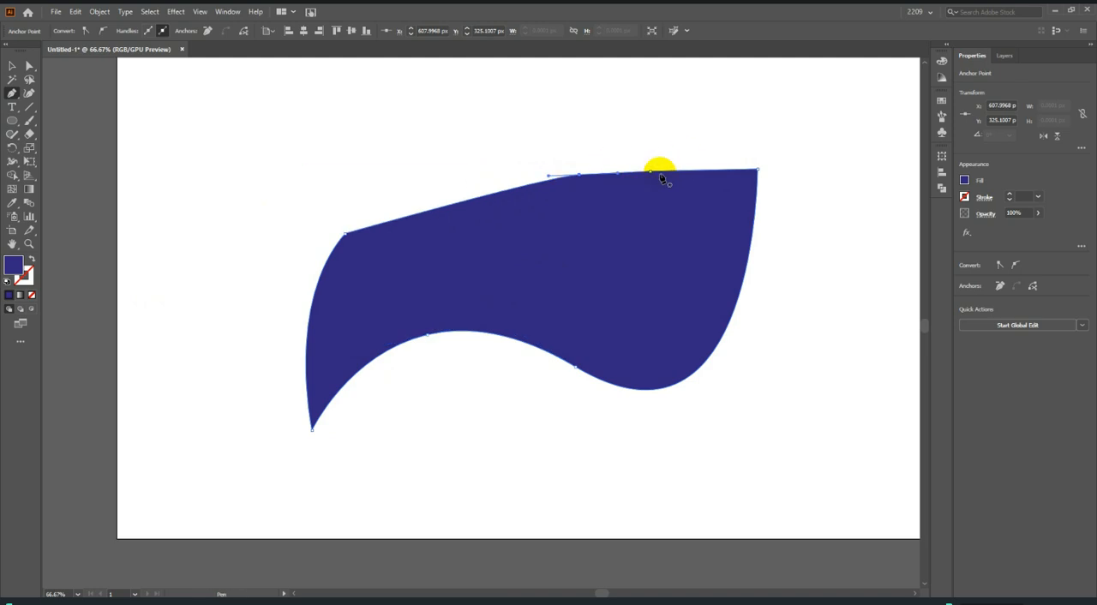
{"action": "left_click", "coordinate": [653, 173]}
{"action": "left_click", "coordinate": [580, 176]}
Delete the shape's upper left, two lower curve and upper right corner anchors, leaving a straight two-point line.
{"action": "left_click", "coordinate": [346, 232]}
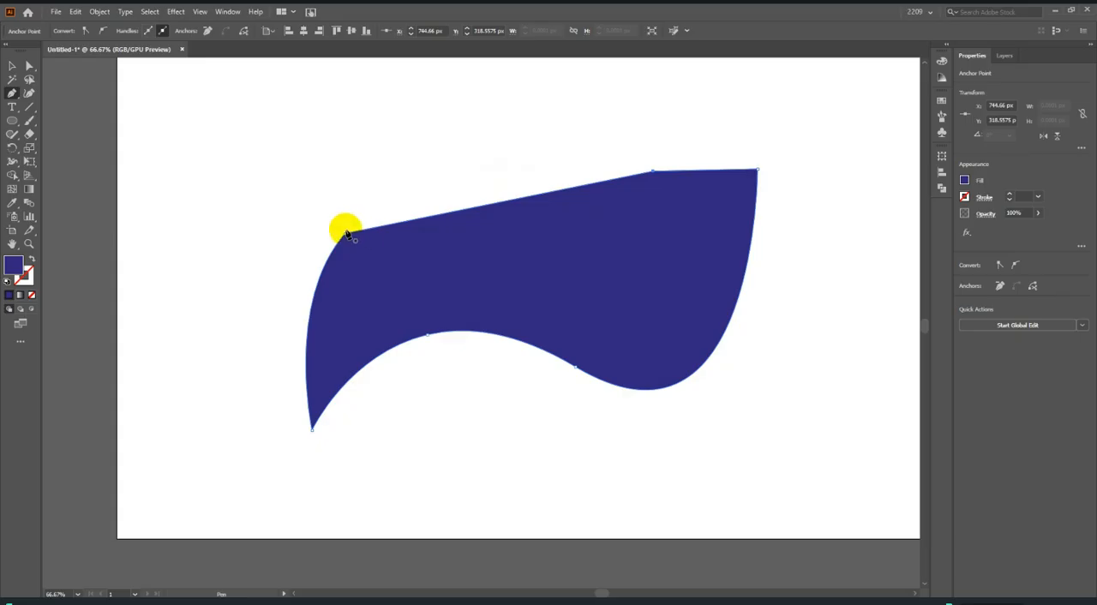
{"action": "left_click", "coordinate": [346, 232]}
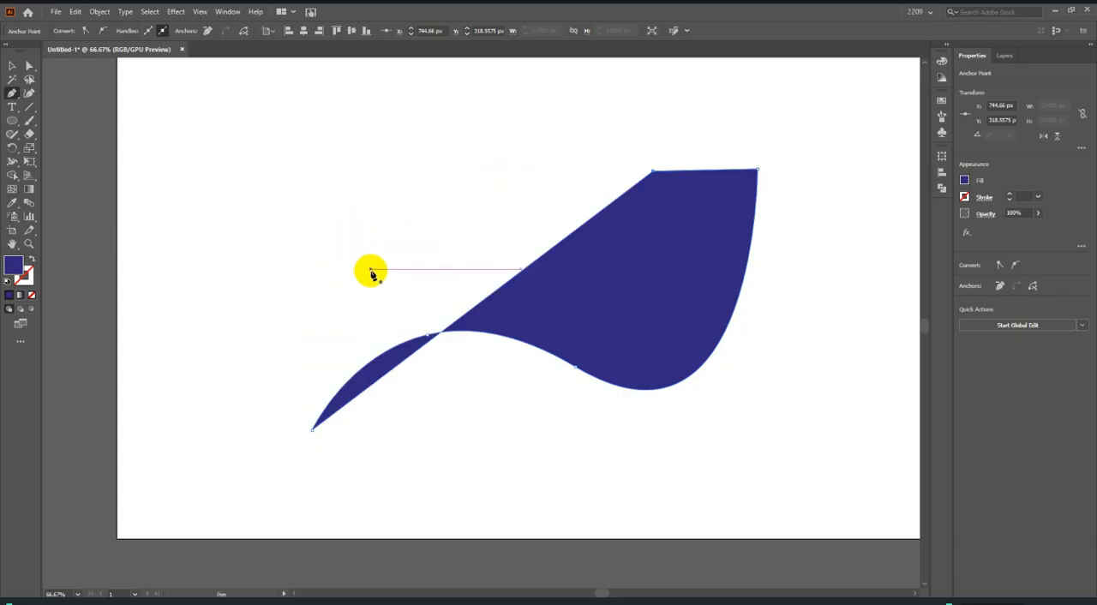
{"action": "left_click", "coordinate": [428, 336]}
{"action": "left_click", "coordinate": [574, 366]}
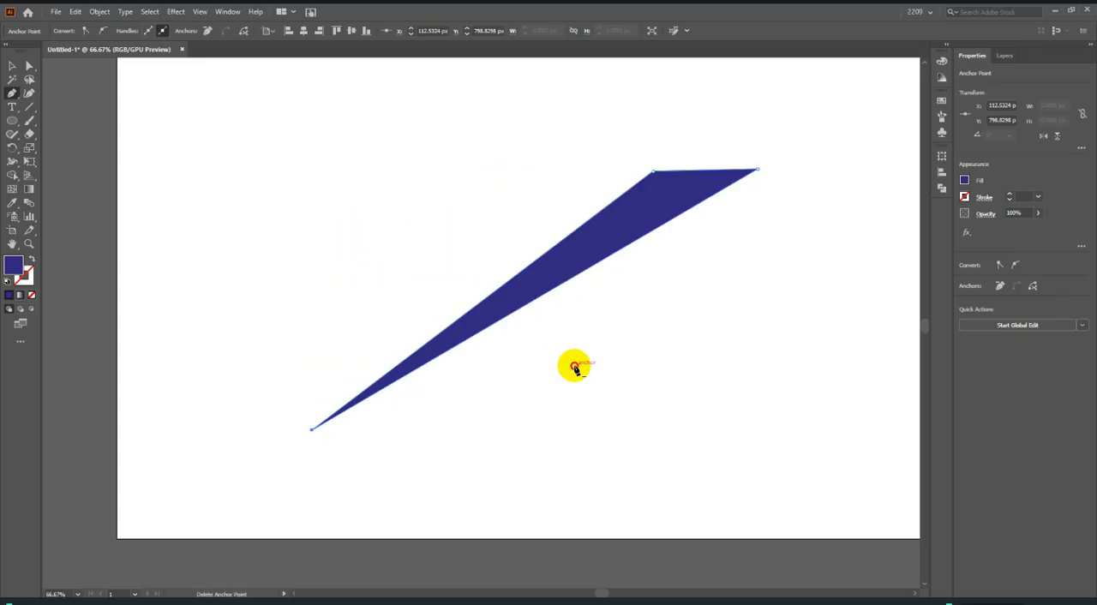
{"action": "left_click", "coordinate": [756, 170]}
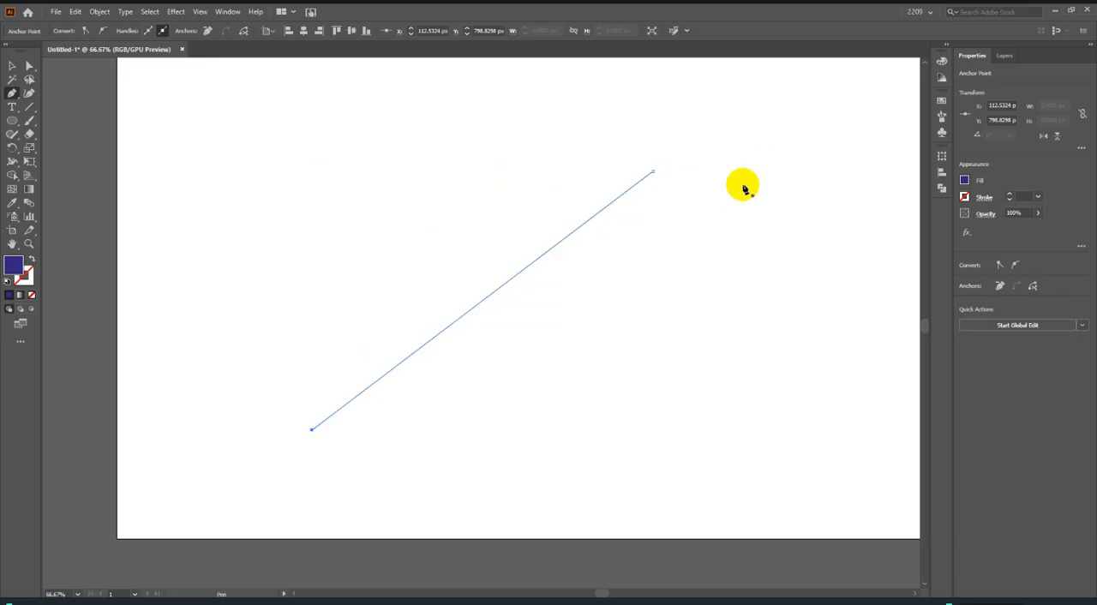
Move the remaining line off the artboard to the right and delete it.
{"action": "left_click", "coordinate": [12, 66]}
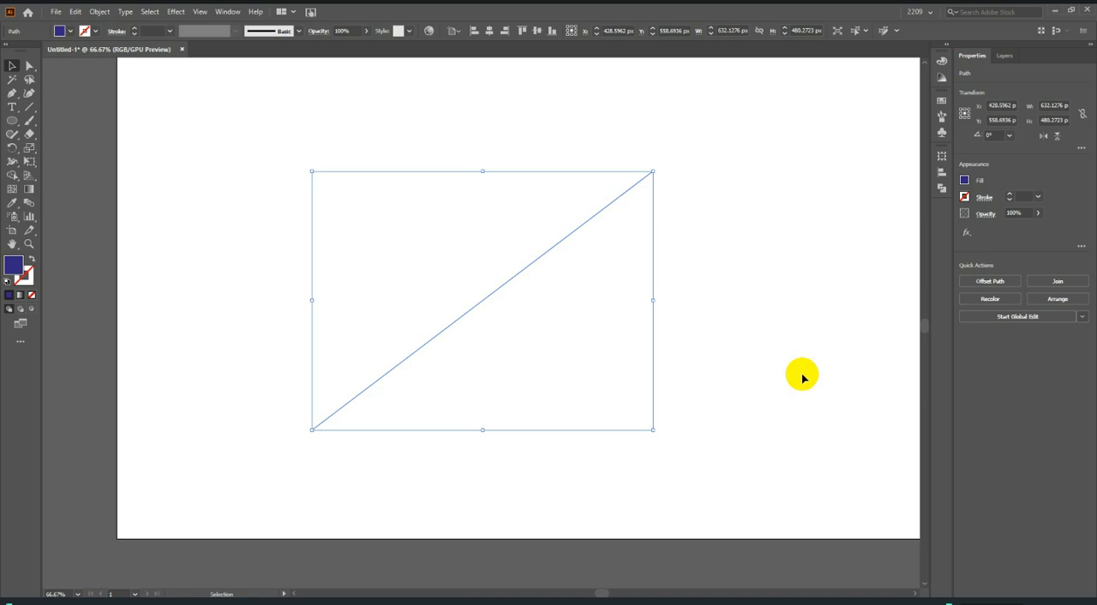
{"action": "scroll", "coordinate": [862, 420], "scroll_direction": "down", "scroll_amount": 2}
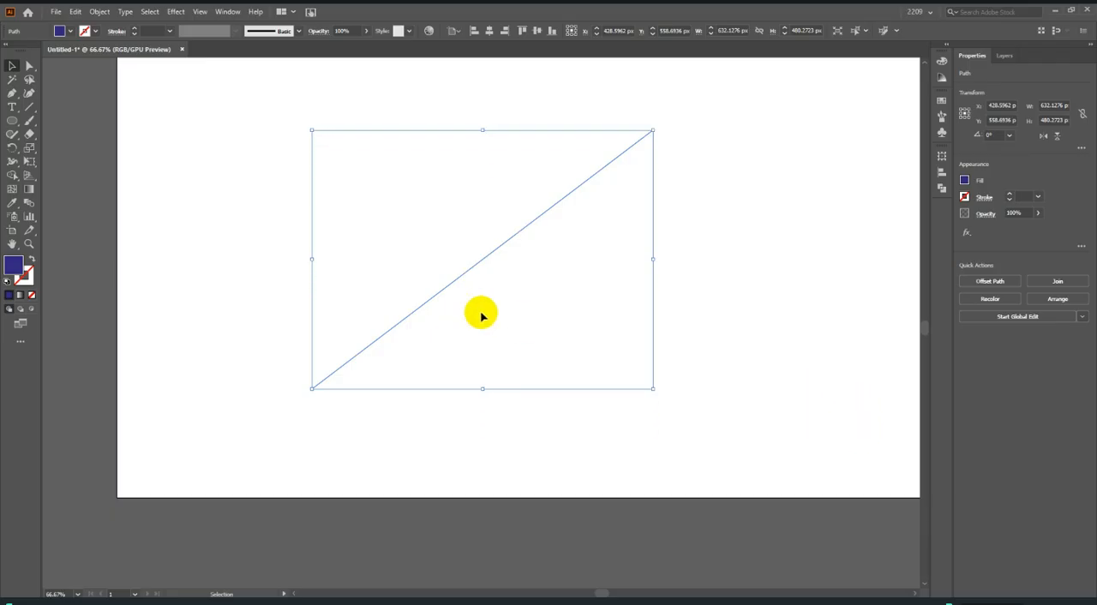
{"action": "scroll", "coordinate": [505, 321], "scroll_direction": "down", "scroll_amount": 3}
{"action": "left_click_drag", "start_coordinate": [500, 304], "coordinate": [818, 399]}
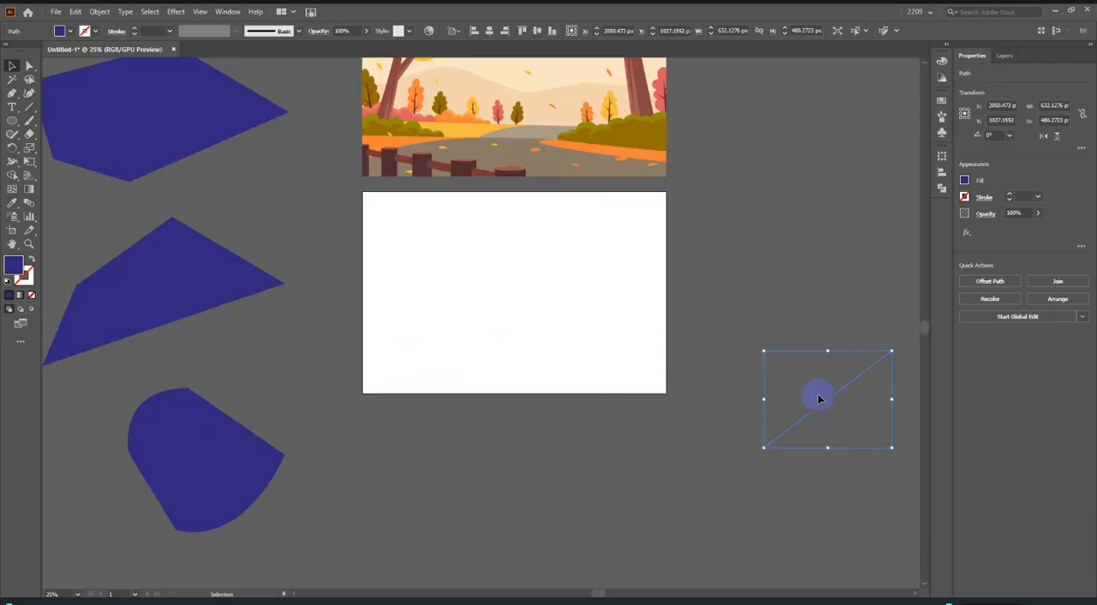
{"action": "key", "text": "Delete"}
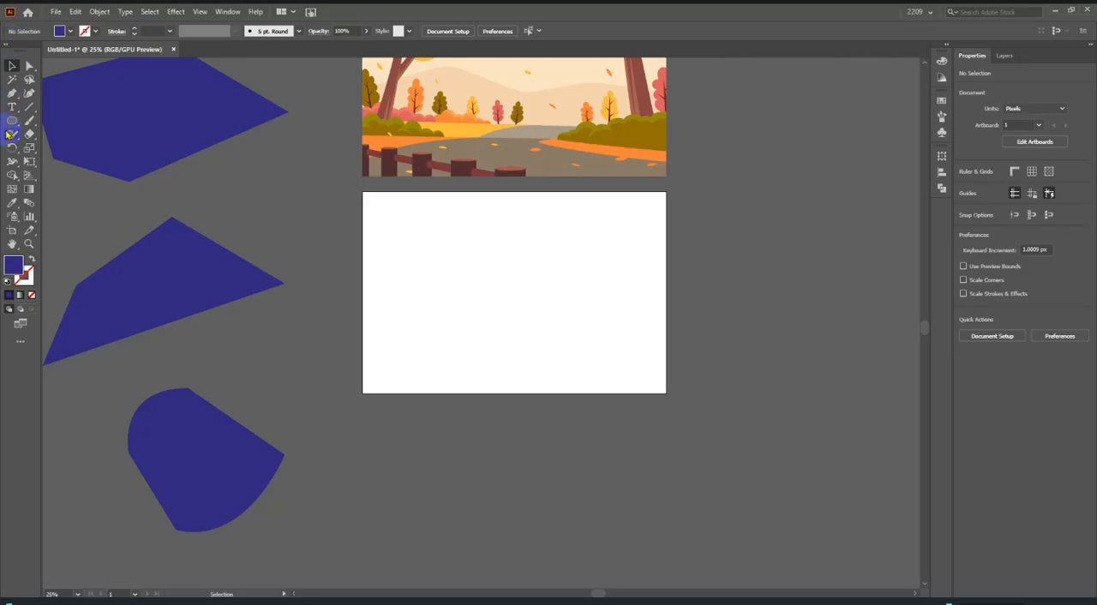
Draw a circle about 518 px in diameter on the empty artboard with the Ellipse tool.
{"action": "left_click", "coordinate": [11, 121]}
{"action": "scroll", "coordinate": [436, 250], "scroll_direction": "up", "scroll_amount": 2}
{"action": "scroll", "coordinate": [480, 257], "scroll_direction": "down", "scroll_amount": 1}
{"action": "left_click_drag", "start_coordinate": [528, 254], "coordinate": [738, 393]}
Shift the circle up and slightly left, narrow it to a tall ellipse about 278 px wide, and deselect it.
{"action": "left_click", "coordinate": [12, 66]}
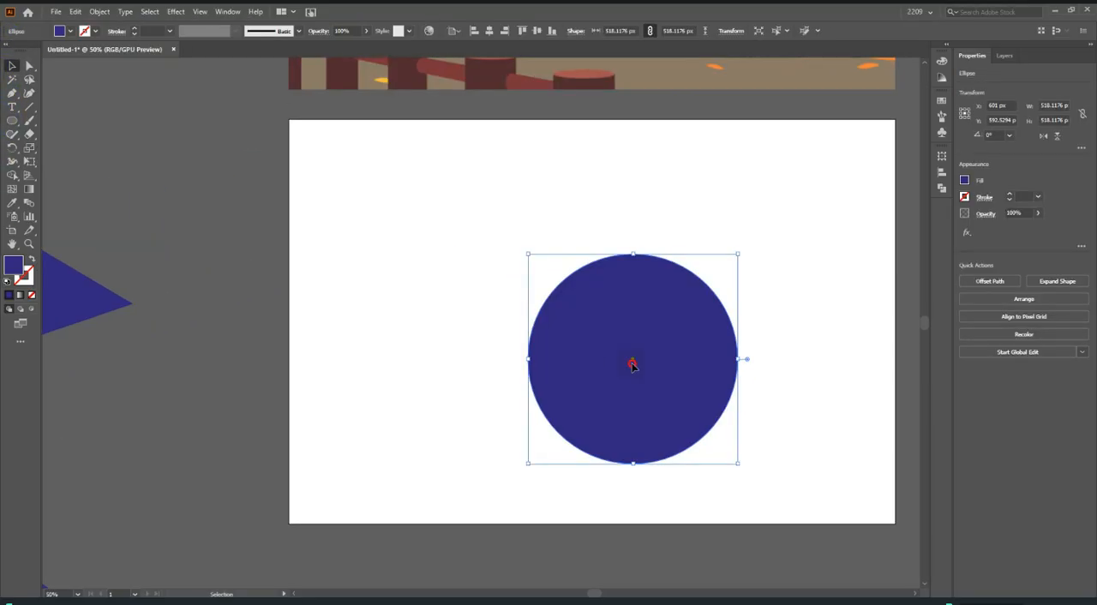
{"action": "left_click_drag", "start_coordinate": [631, 364], "coordinate": [608, 318]}
{"action": "left_click_drag", "start_coordinate": [715, 313], "coordinate": [665, 313]}
{"action": "left_click", "coordinate": [796, 299]}
Convert the ellipse's top anchor to a sharp corner with the Anchor Point tool.
{"action": "scroll", "coordinate": [715, 280], "scroll_direction": "up", "scroll_amount": 1}
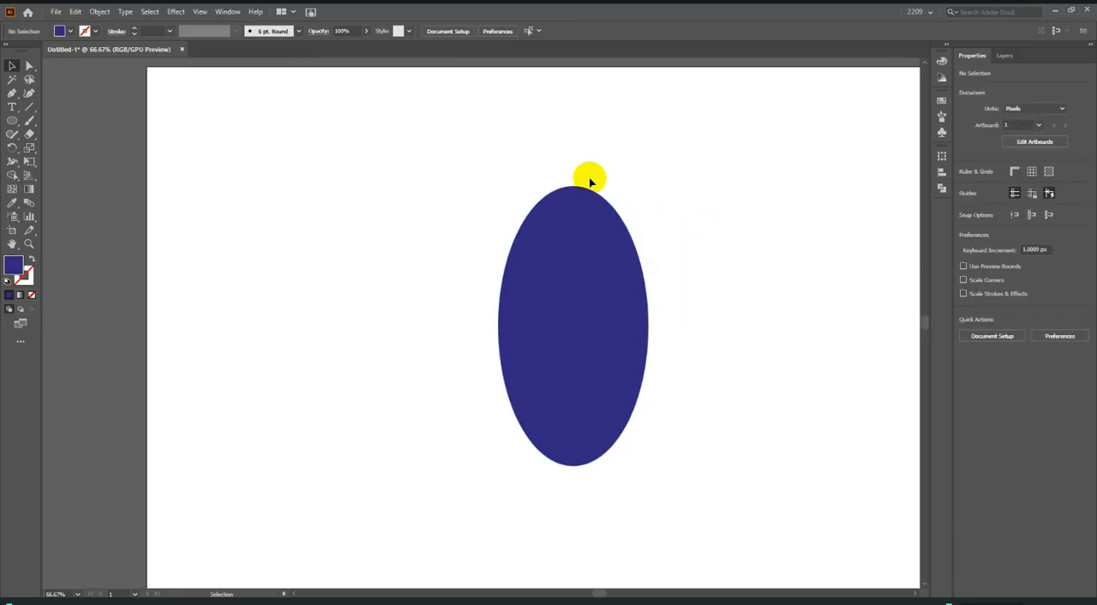
{"action": "left_click", "coordinate": [572, 257]}
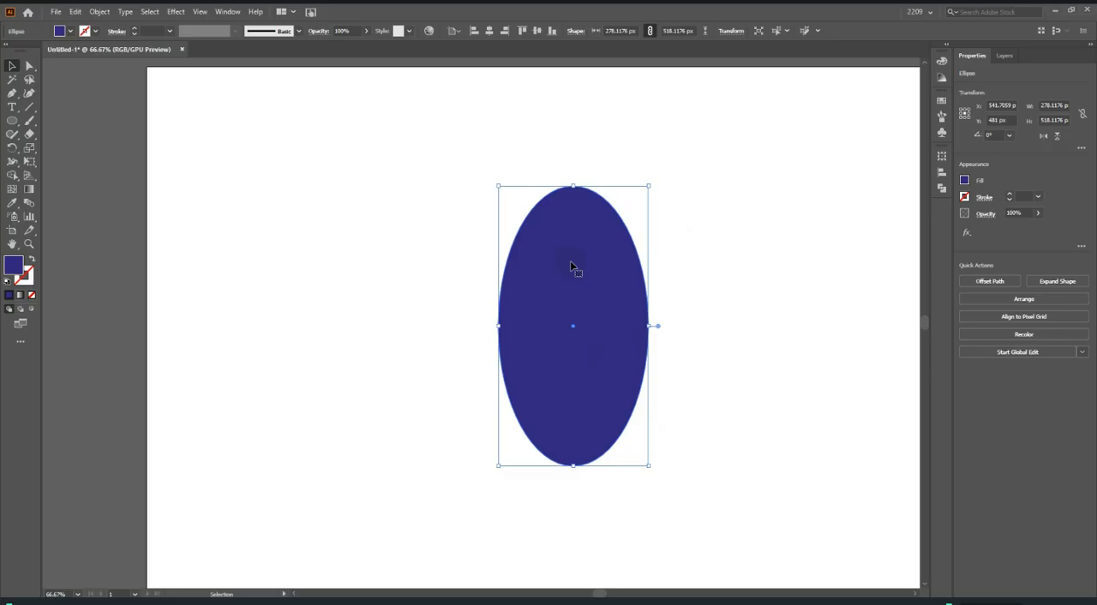
{"action": "left_click", "coordinate": [11, 92]}
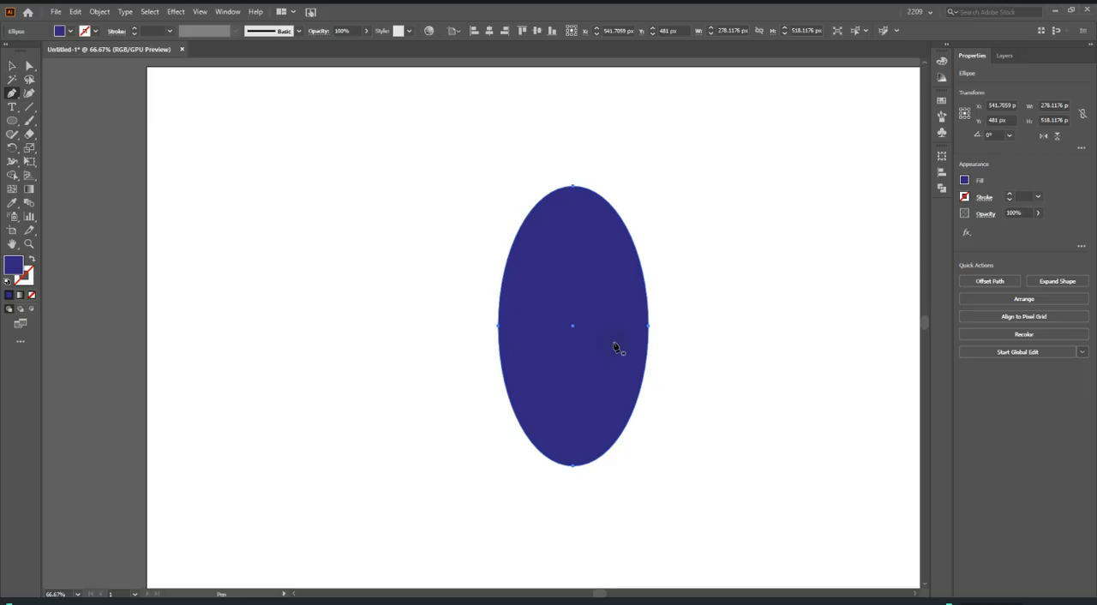
{"action": "left_click_drag", "start_coordinate": [12, 93], "coordinate": [74, 134]}
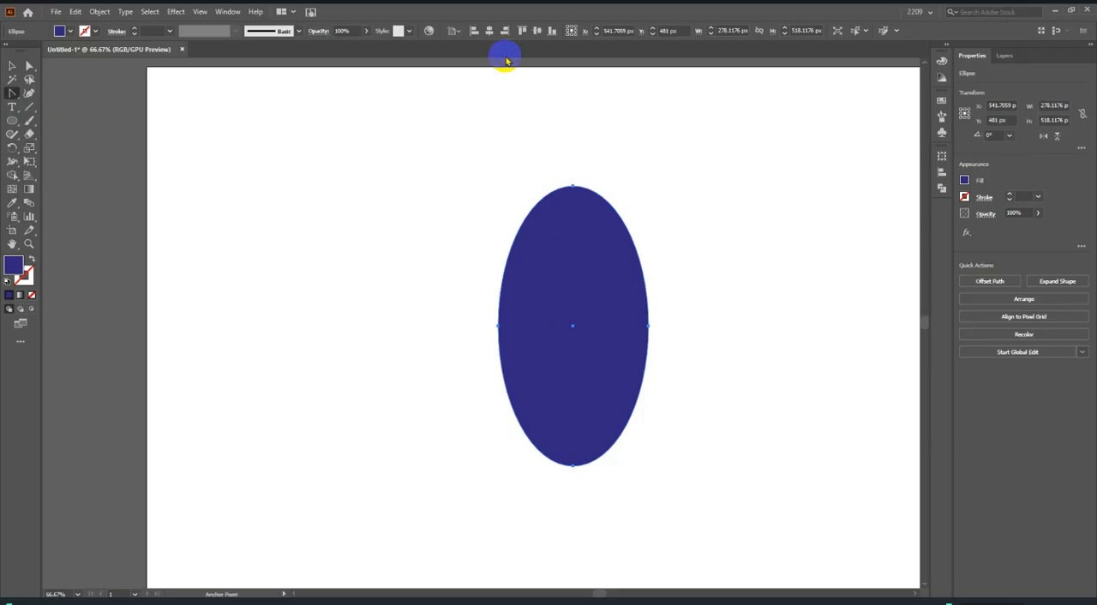
{"action": "left_click", "coordinate": [572, 186]}
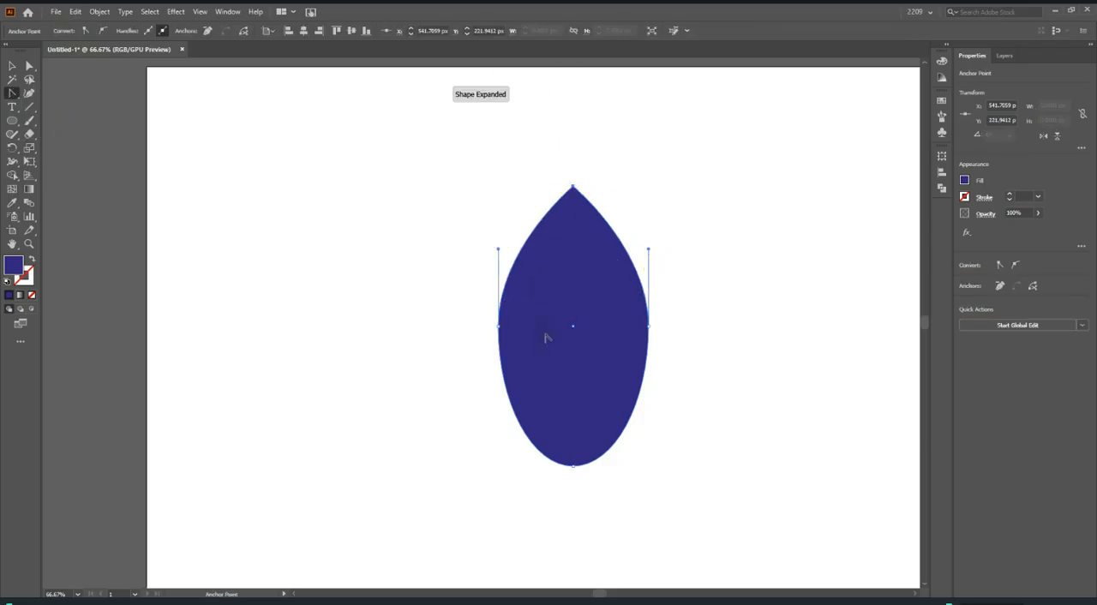
Try converting the ellipse's bottom and right anchors to corners, and undo both conversions.
{"action": "left_click", "coordinate": [572, 465]}
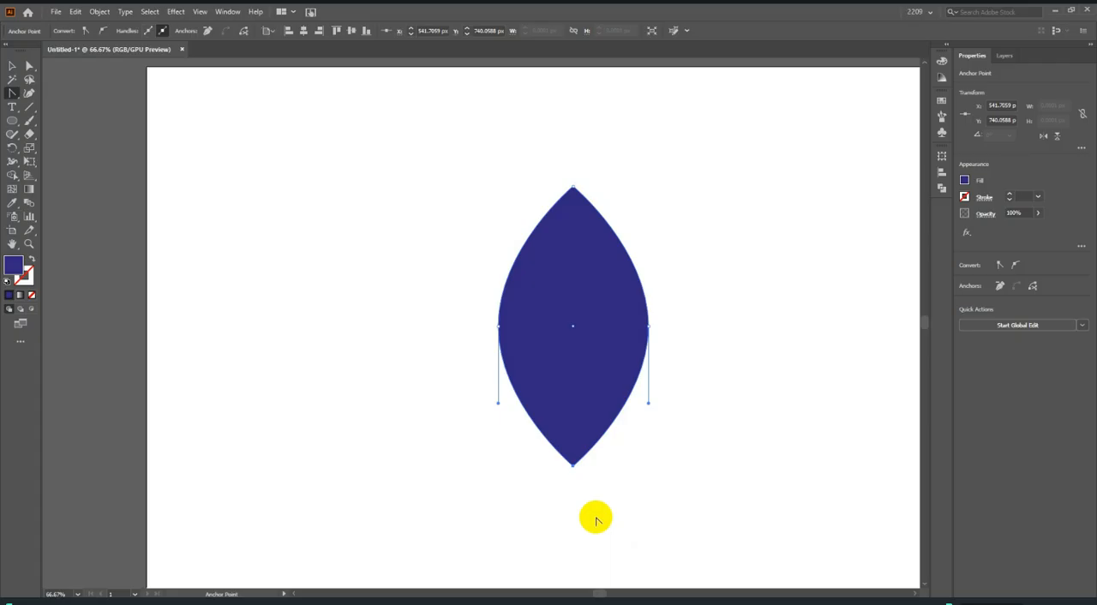
{"action": "left_click", "coordinate": [649, 326]}
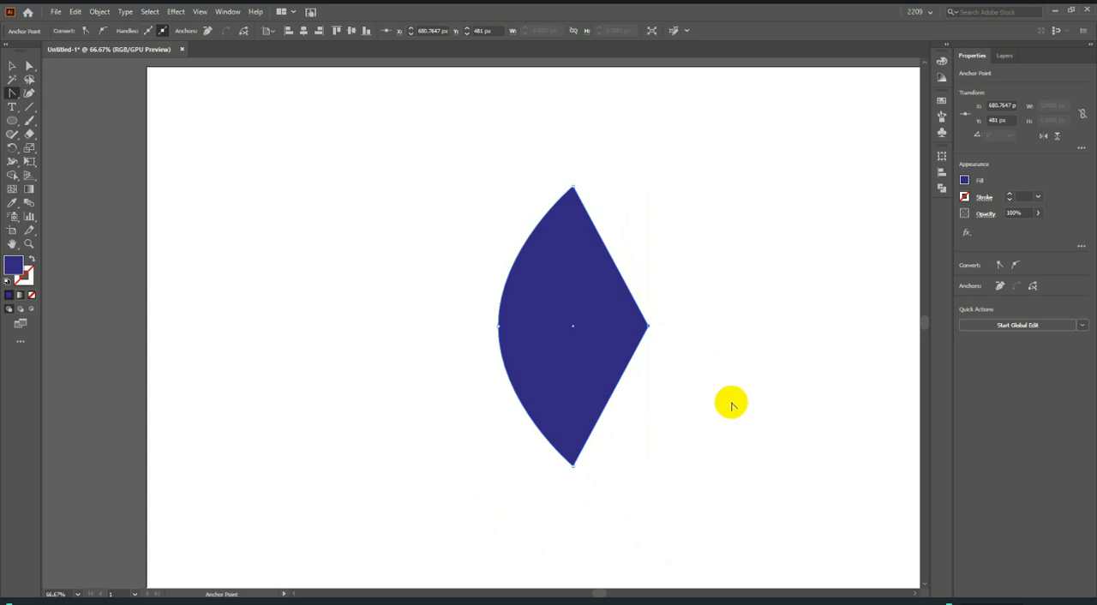
{"action": "key", "text": "ctrl+z"}
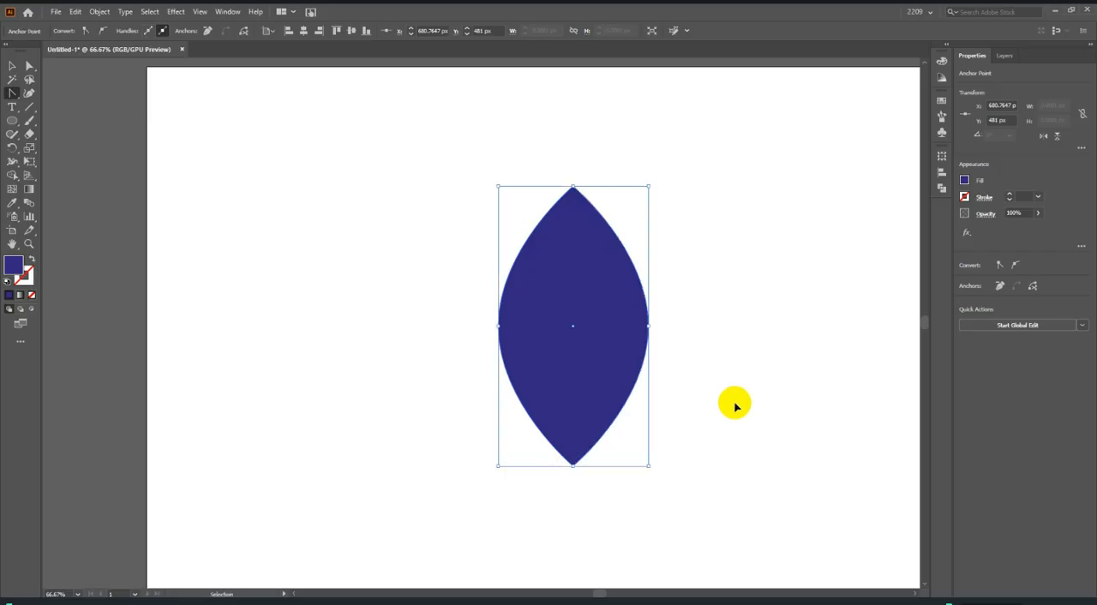
{"action": "key", "text": "ctrl+z"}
{"action": "key", "text": "ctrl+z"}
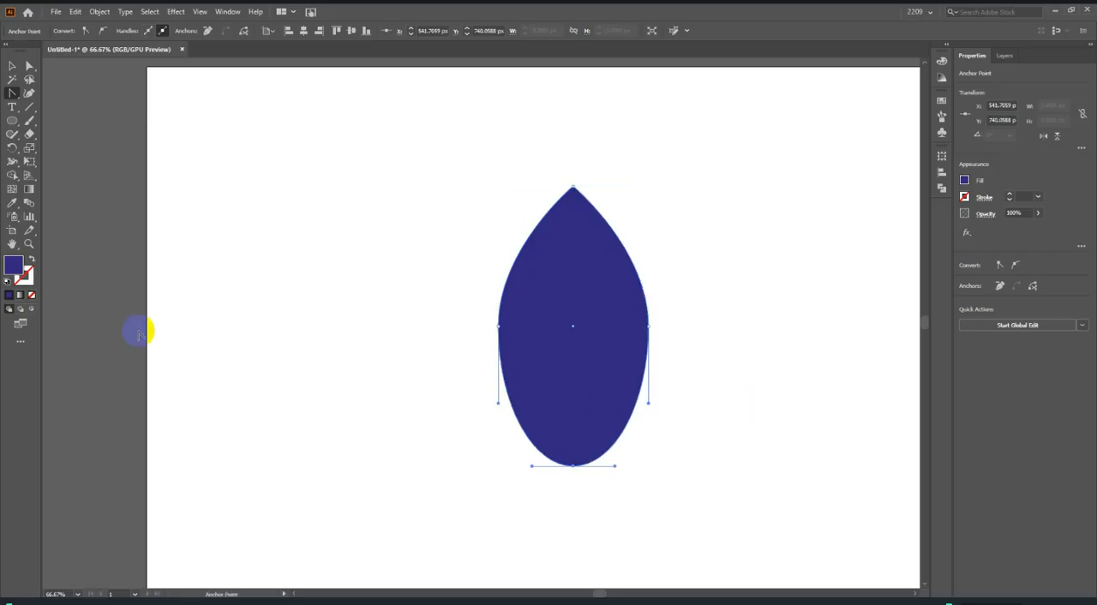
Stretch the pointed ellipse into a drop by moving its side and bottom anchors down together with Direct Selection, and deselect it.
{"action": "left_click", "coordinate": [28, 66]}
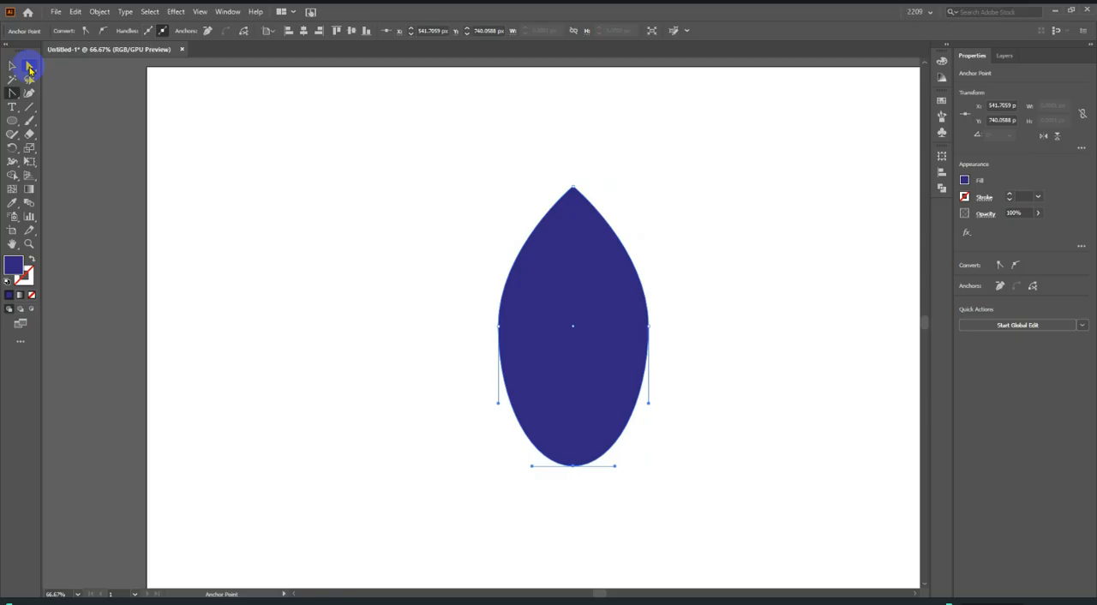
{"action": "left_click", "coordinate": [327, 283]}
{"action": "scroll", "coordinate": [771, 433], "scroll_direction": "down", "scroll_amount": 2}
{"action": "left_click_drag", "start_coordinate": [596, 344], "coordinate": [801, 519]}
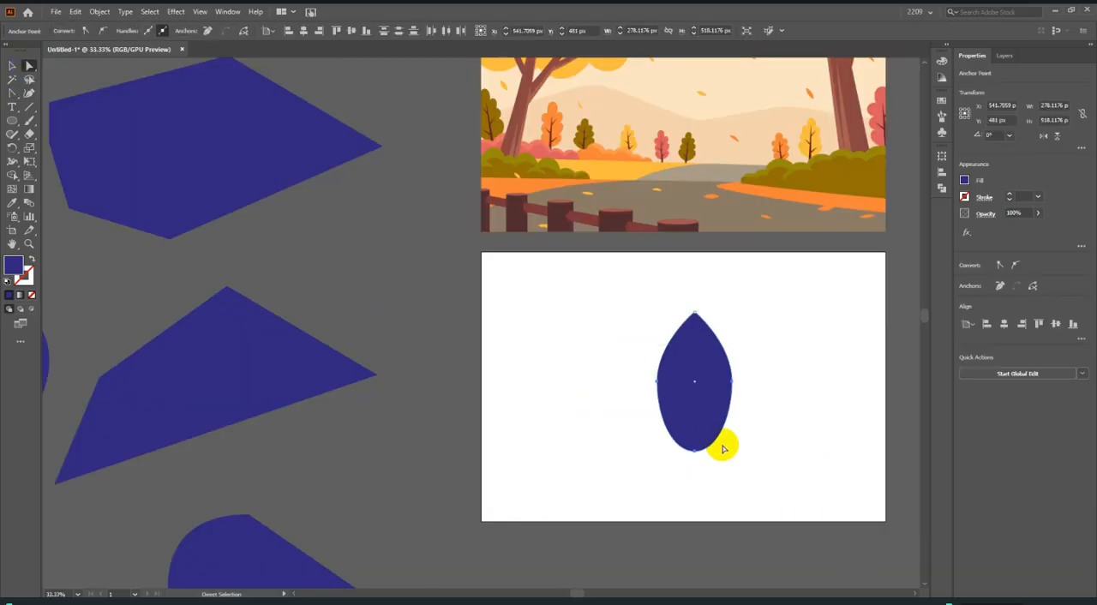
{"action": "left_click_drag", "start_coordinate": [695, 453], "coordinate": [708, 508]}
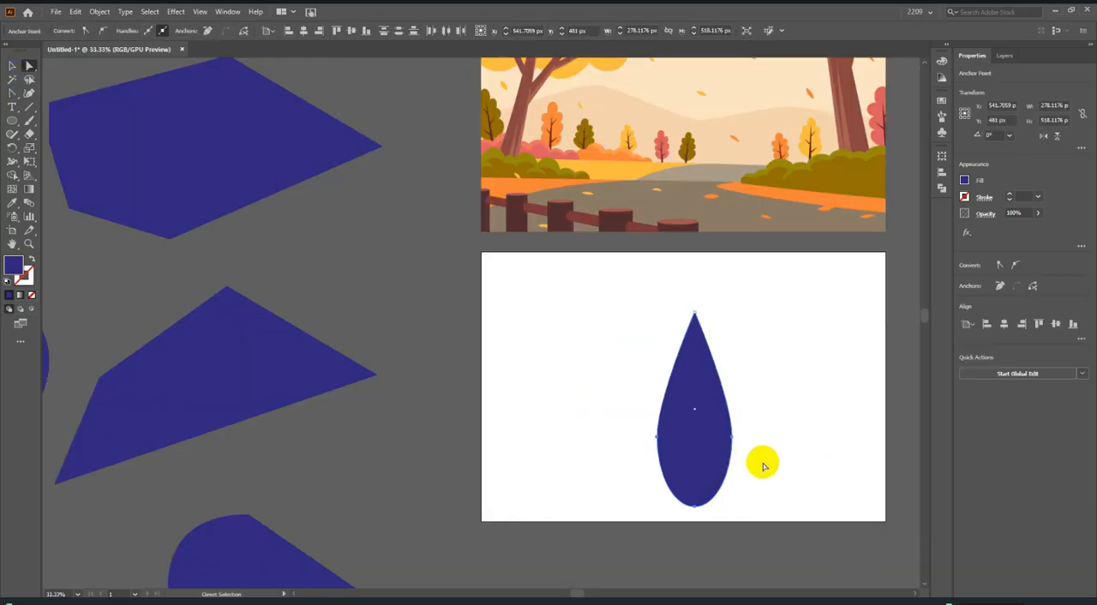
{"action": "left_click", "coordinate": [761, 463]}
Move the drop's pointed top anchor straight down to shorten the shape, and deselect it.
{"action": "scroll", "coordinate": [700, 370], "scroll_direction": "up", "scroll_amount": 1}
{"action": "left_click_drag", "start_coordinate": [649, 272], "coordinate": [742, 327]}
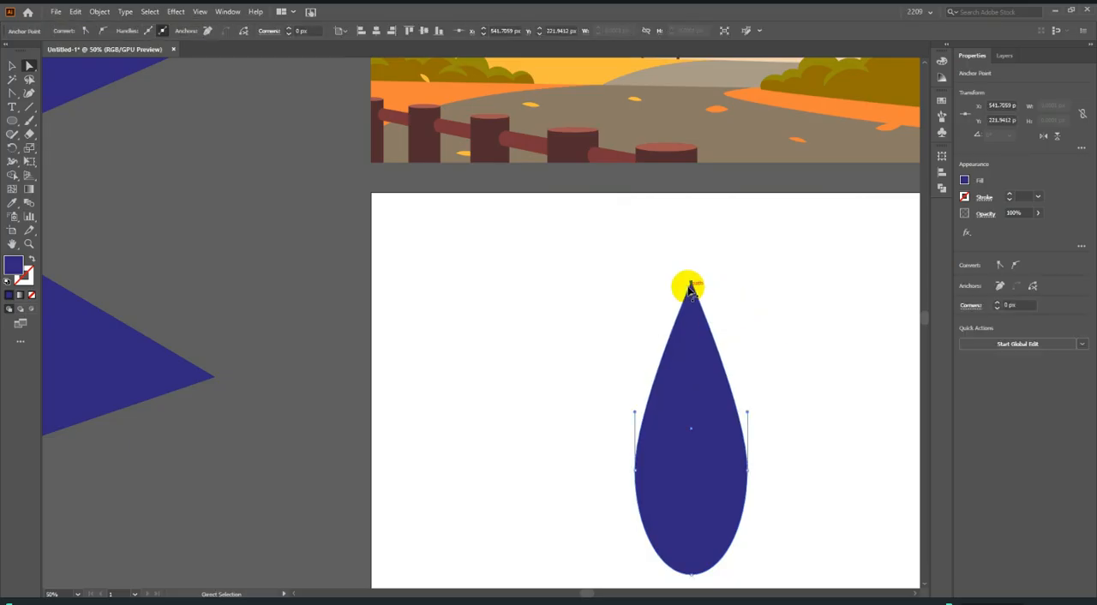
{"action": "left_click_drag", "start_coordinate": [690, 284], "coordinate": [691, 372]}
{"action": "left_click", "coordinate": [795, 330]}
Swing the right anchor's upper handle across to the left to make a concave edge, and raise the bottom anchor slightly.
{"action": "scroll", "coordinate": [790, 337], "scroll_direction": "down", "scroll_amount": 1}
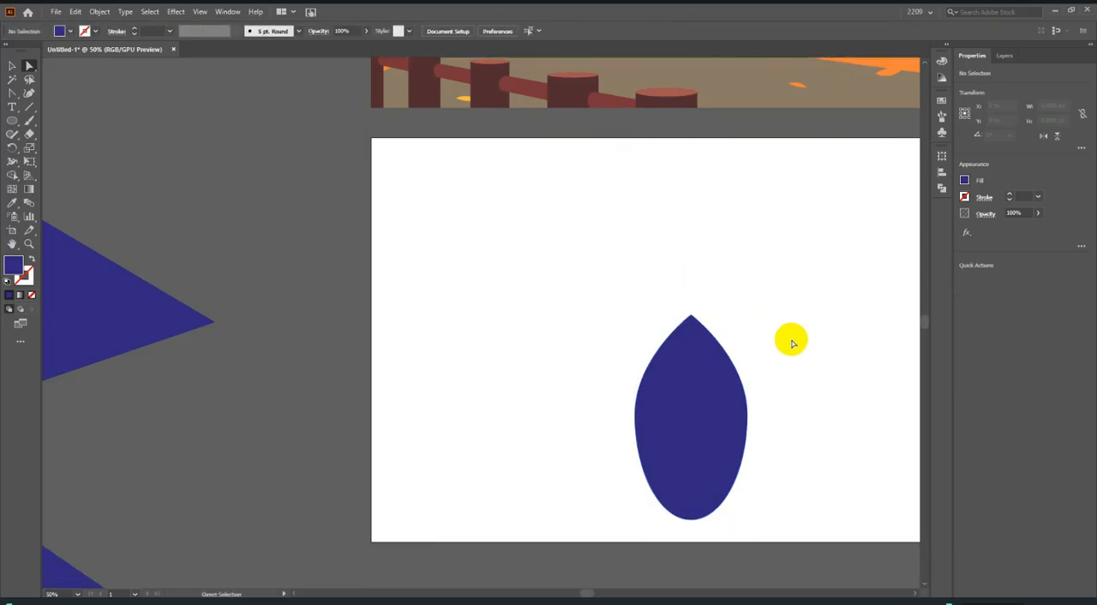
{"action": "scroll", "coordinate": [694, 438], "scroll_direction": "up", "scroll_amount": 1}
{"action": "left_click", "coordinate": [701, 429]}
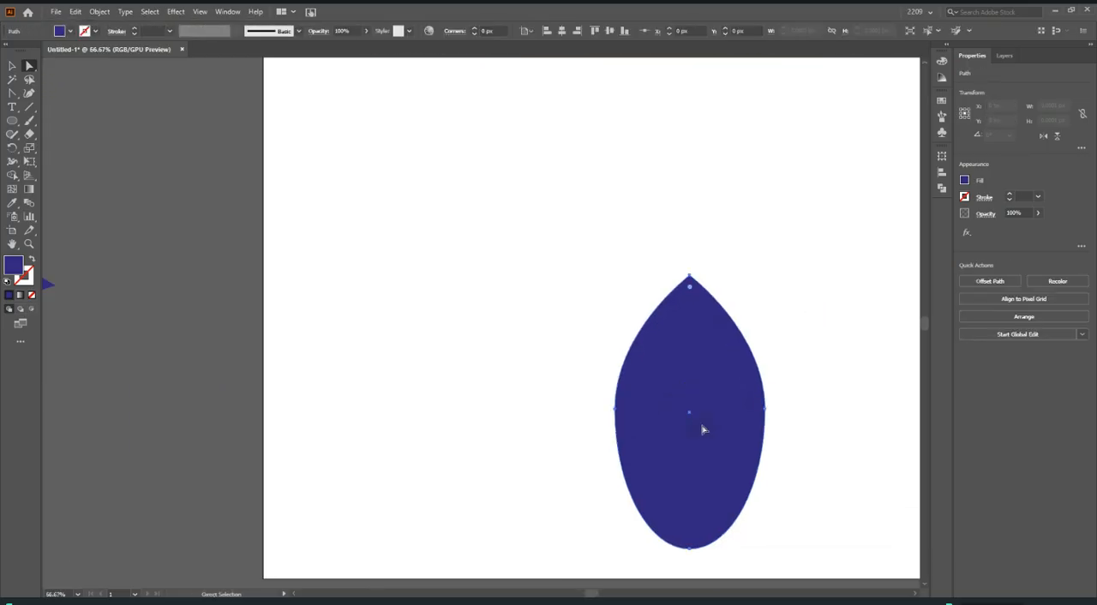
{"action": "left_click", "coordinate": [764, 409]}
{"action": "left_click_drag", "start_coordinate": [764, 333], "coordinate": [618, 382]}
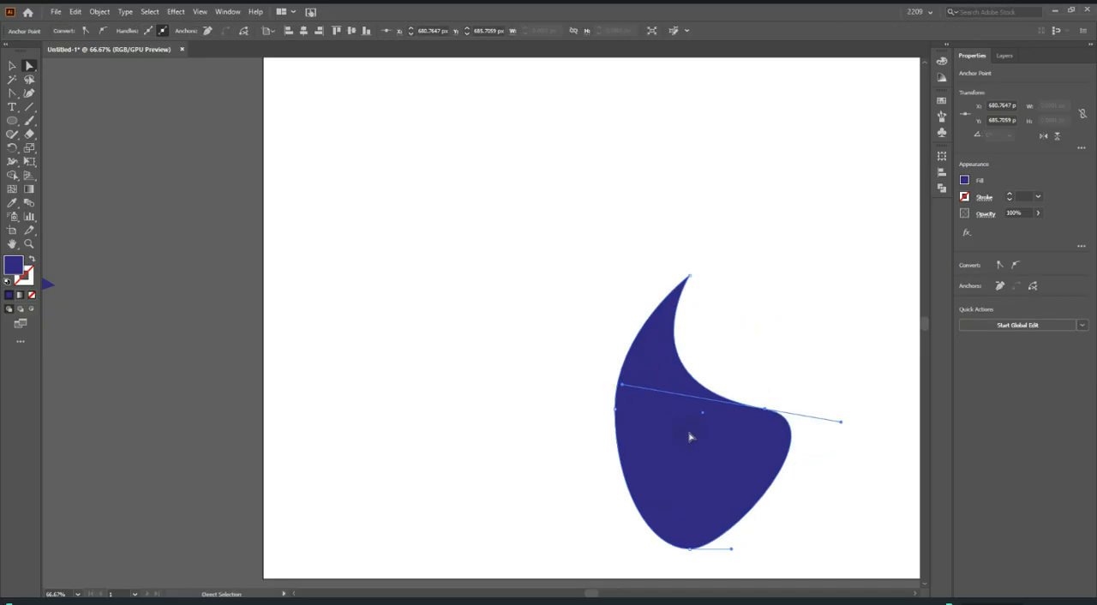
{"action": "left_click_drag", "start_coordinate": [689, 548], "coordinate": [689, 520]}
{"action": "left_click", "coordinate": [812, 485]}
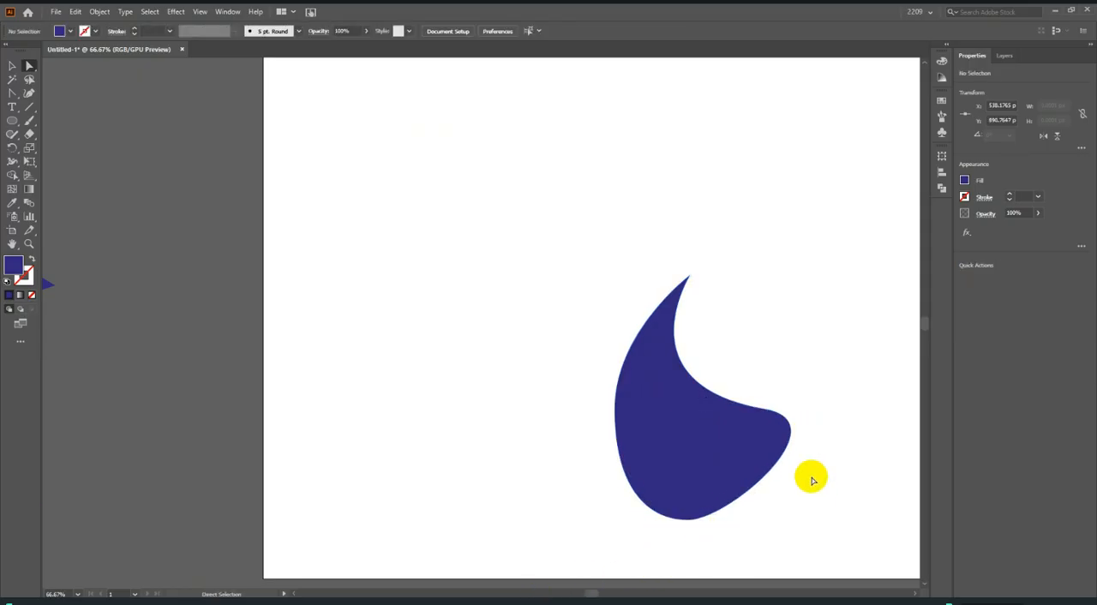
{"action": "scroll", "coordinate": [790, 371], "scroll_direction": "down", "scroll_amount": 4}
{"action": "scroll", "coordinate": [811, 406], "scroll_direction": "down", "scroll_amount": 2}
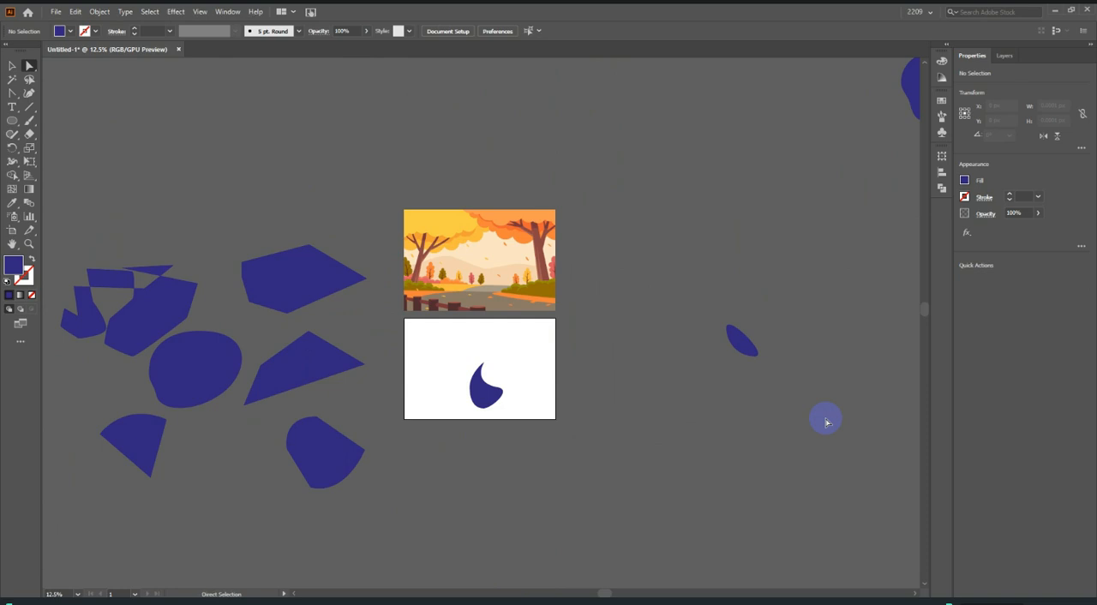
{"action": "left_click", "coordinate": [12, 92]}
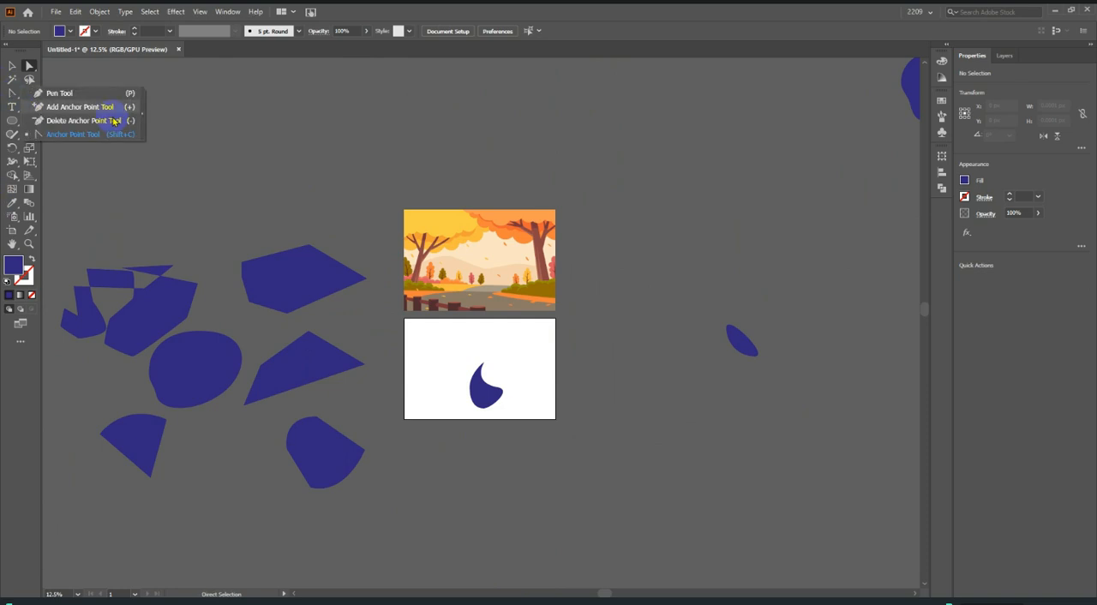
{"action": "left_click", "coordinate": [393, 129]}
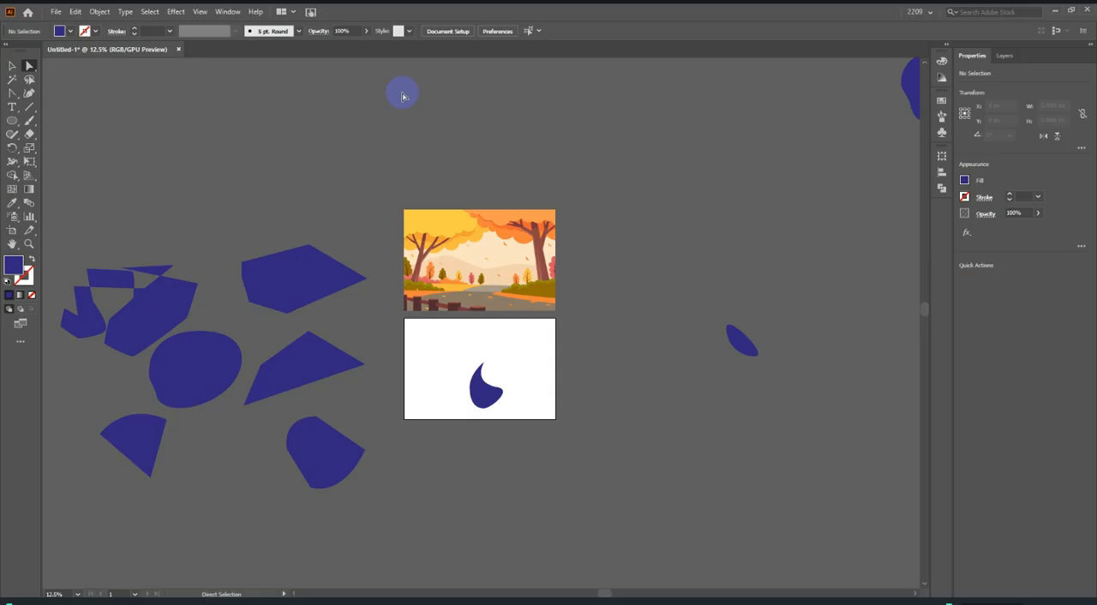
Switch to the Pen tool, start a path with a single corner anchor on the blank artboard, and undo that anchor.
{"action": "left_click", "coordinate": [12, 93]}
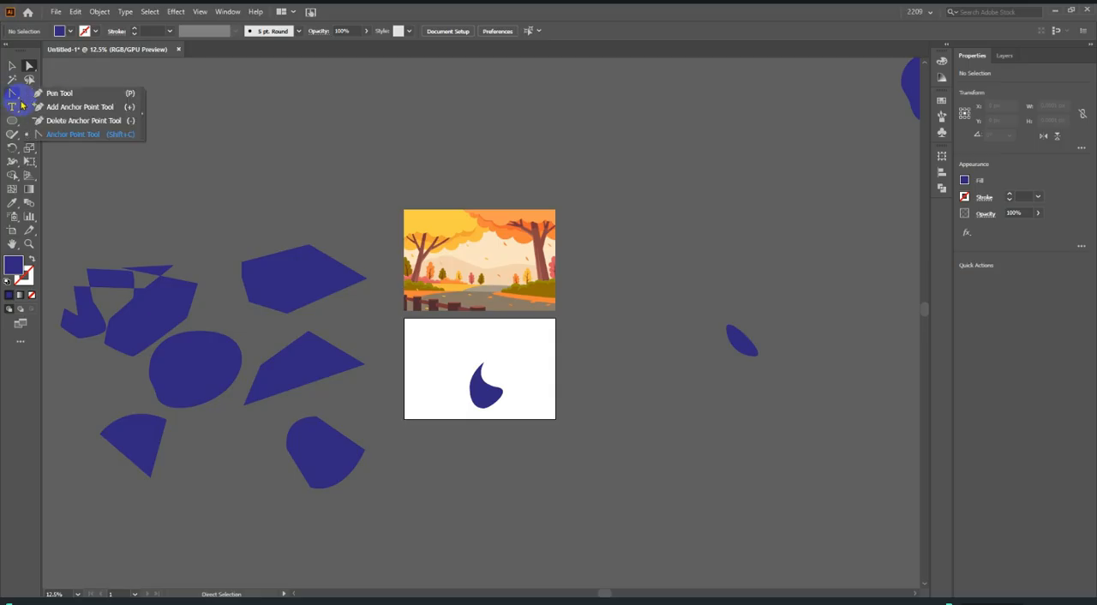
{"action": "left_click", "coordinate": [80, 95]}
{"action": "scroll", "coordinate": [452, 399], "scroll_direction": "down", "scroll_amount": 1}
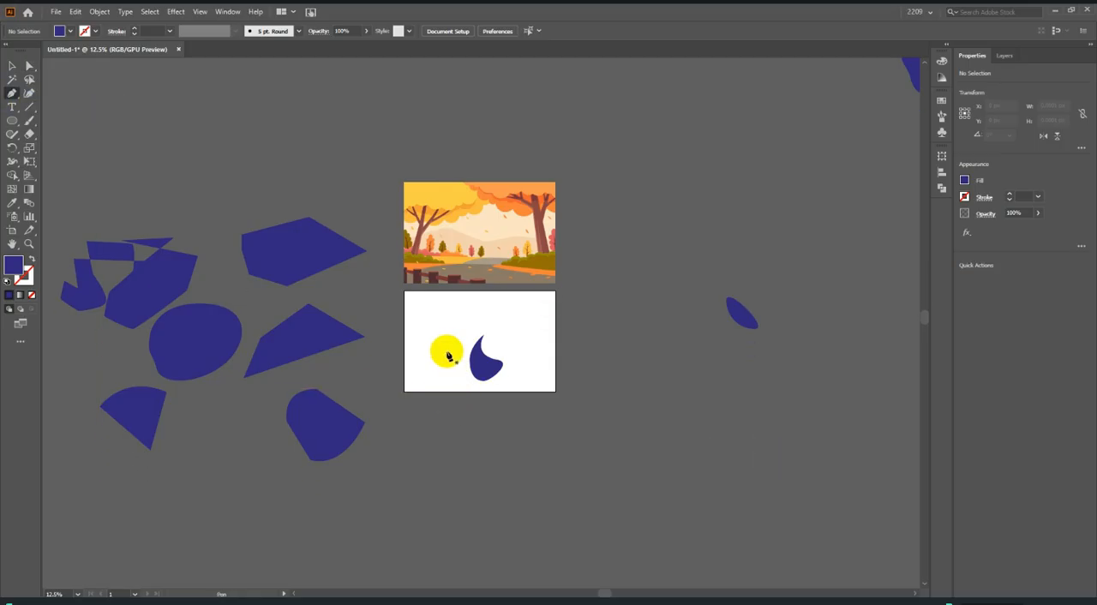
{"action": "scroll", "coordinate": [441, 346], "scroll_direction": "up", "scroll_amount": 3}
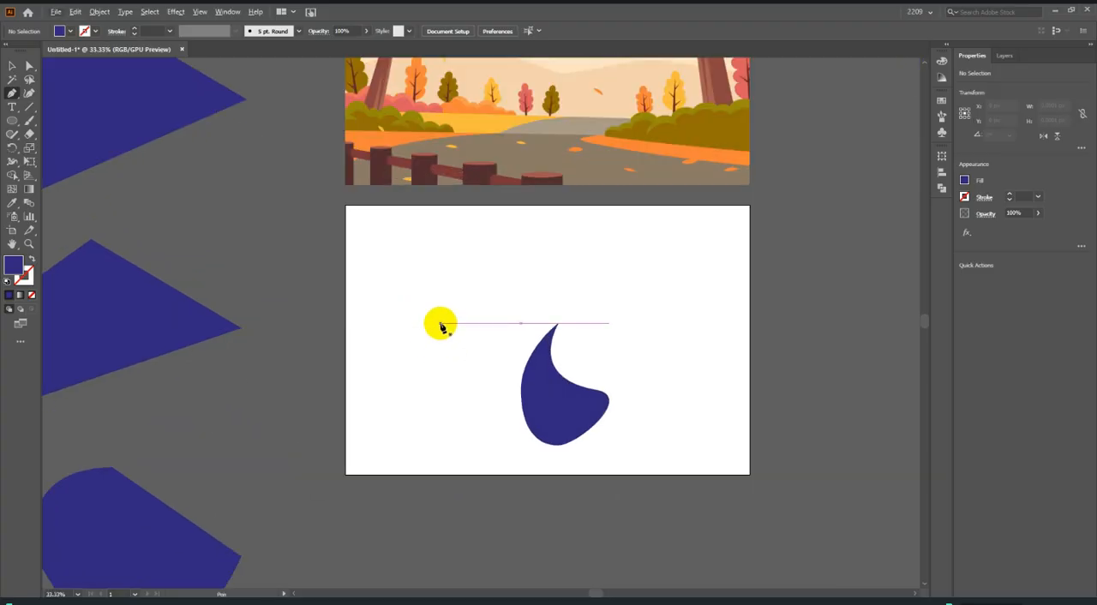
{"action": "left_click", "coordinate": [392, 311]}
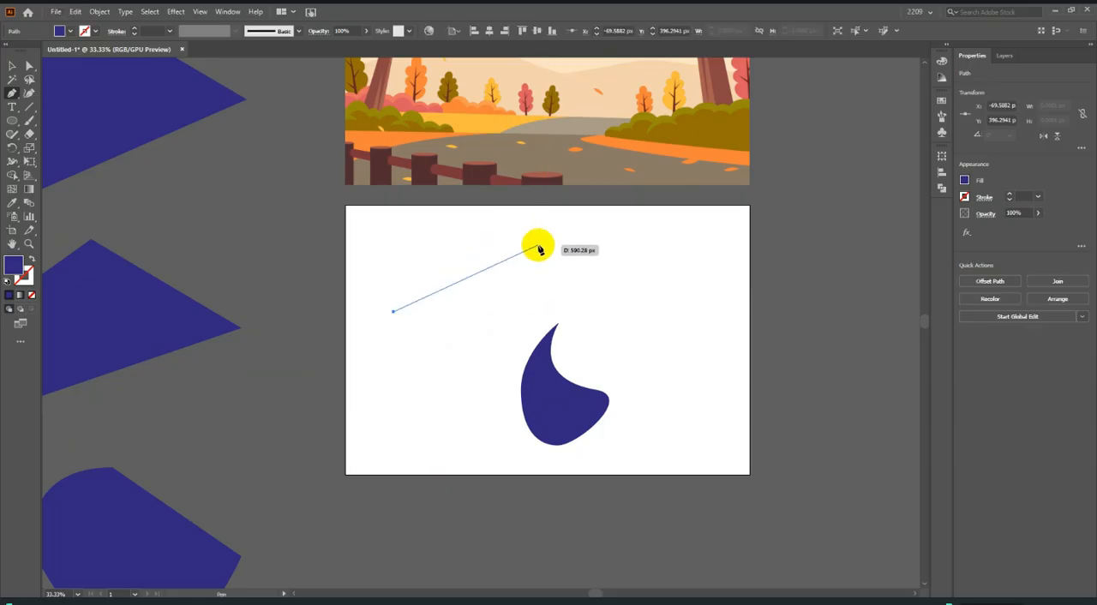
{"action": "key", "text": "ctrl+z"}
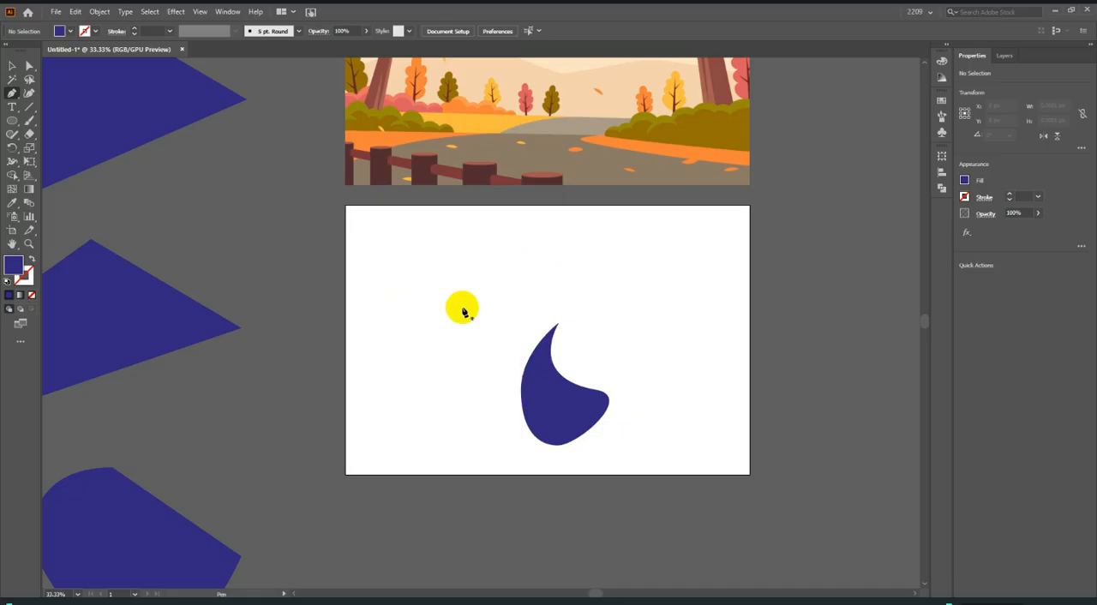
Draw a closed, wavy blob about 1521 × 1277 px over the white artboard with the Pen tool, pulling curve handles from its anchors.
{"action": "left_click_drag", "start_coordinate": [386, 327], "coordinate": [423, 262]}
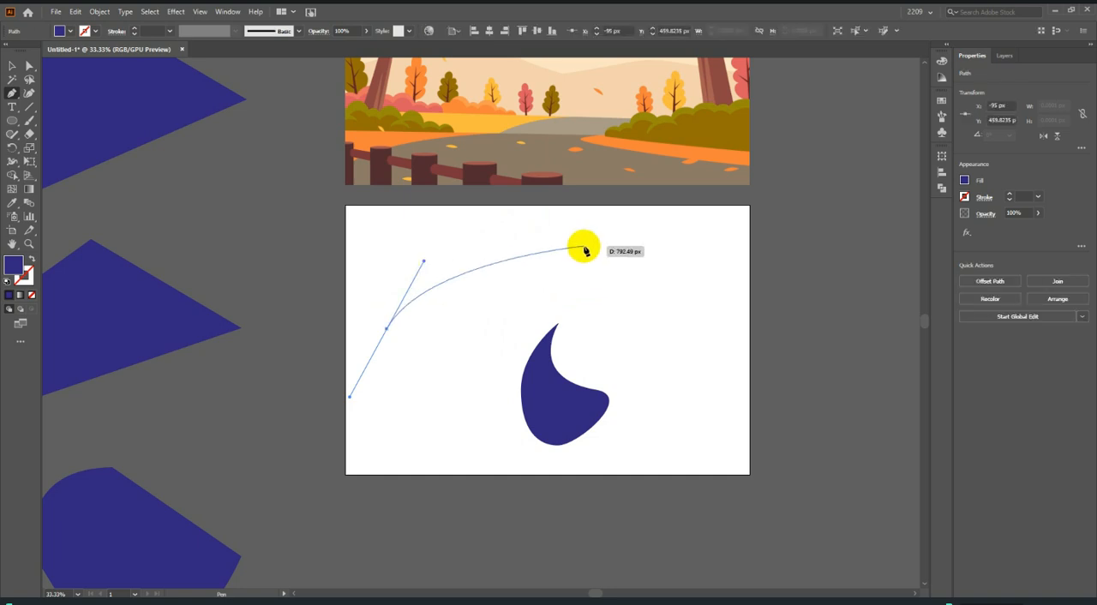
{"action": "left_click", "coordinate": [515, 276]}
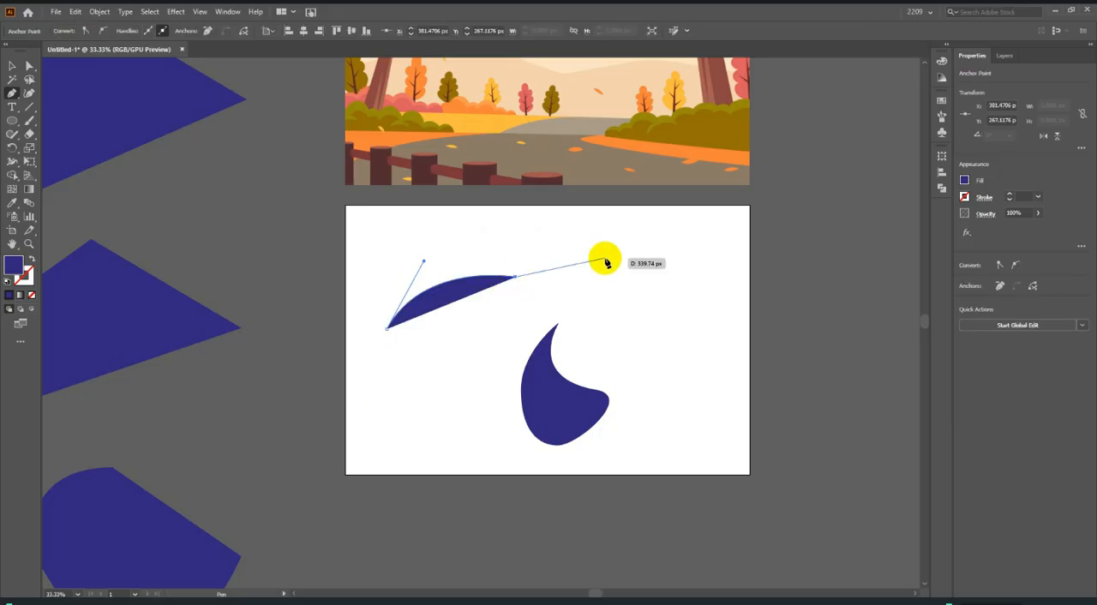
{"action": "left_click_drag", "start_coordinate": [566, 219], "coordinate": [559, 159]}
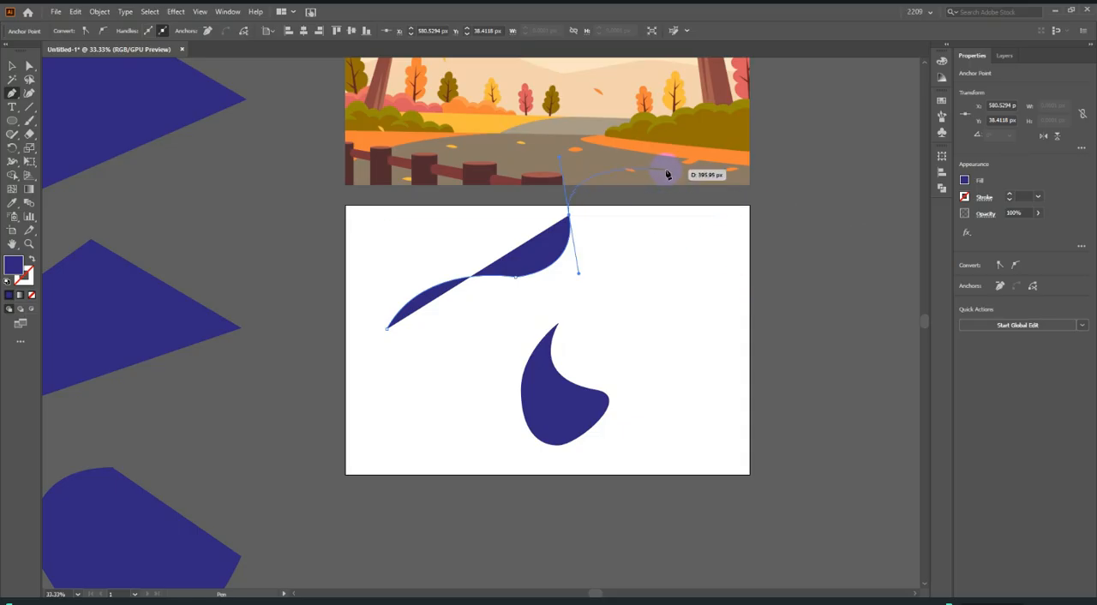
{"action": "left_click", "coordinate": [666, 174]}
{"action": "left_click_drag", "start_coordinate": [704, 296], "coordinate": [642, 437]}
{"action": "left_click_drag", "start_coordinate": [317, 446], "coordinate": [317, 279]}
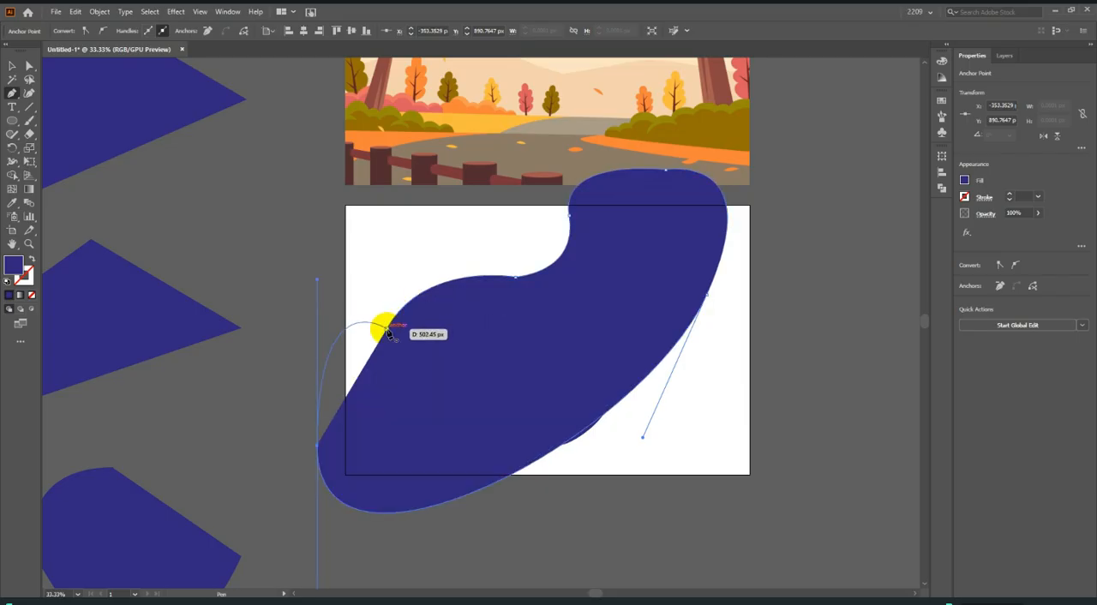
{"action": "left_click_drag", "start_coordinate": [387, 332], "coordinate": [385, 319]}
Move the new wavy blob off the artboard into the empty area to its right with the Selection tool, and deselect it.
{"action": "left_click", "coordinate": [14, 64]}
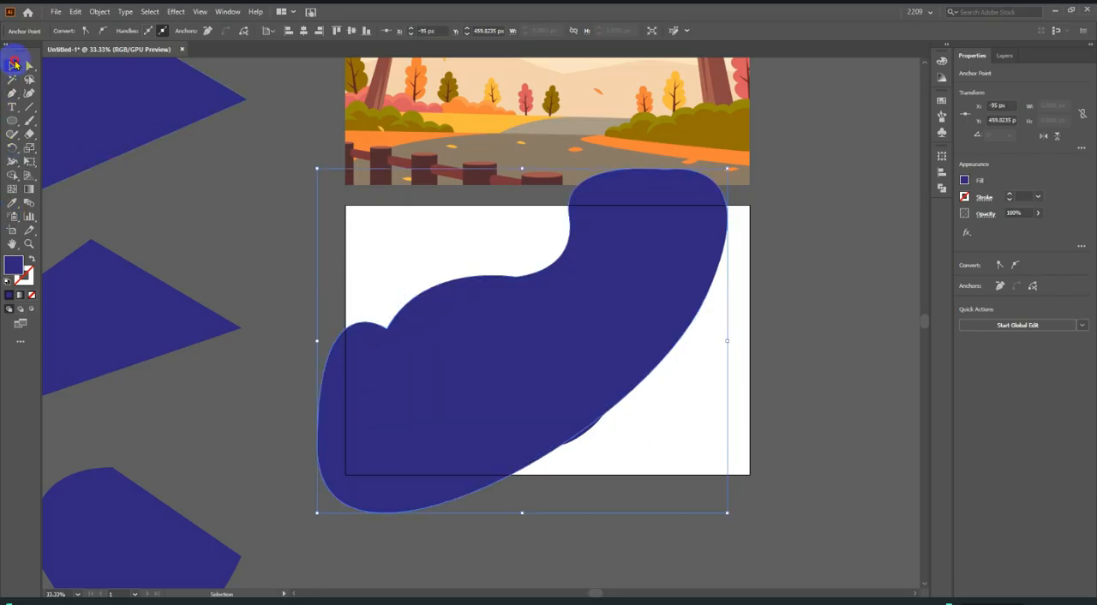
{"action": "scroll", "coordinate": [710, 306], "scroll_direction": "down", "scroll_amount": 1}
{"action": "left_click_drag", "start_coordinate": [543, 319], "coordinate": [808, 338]}
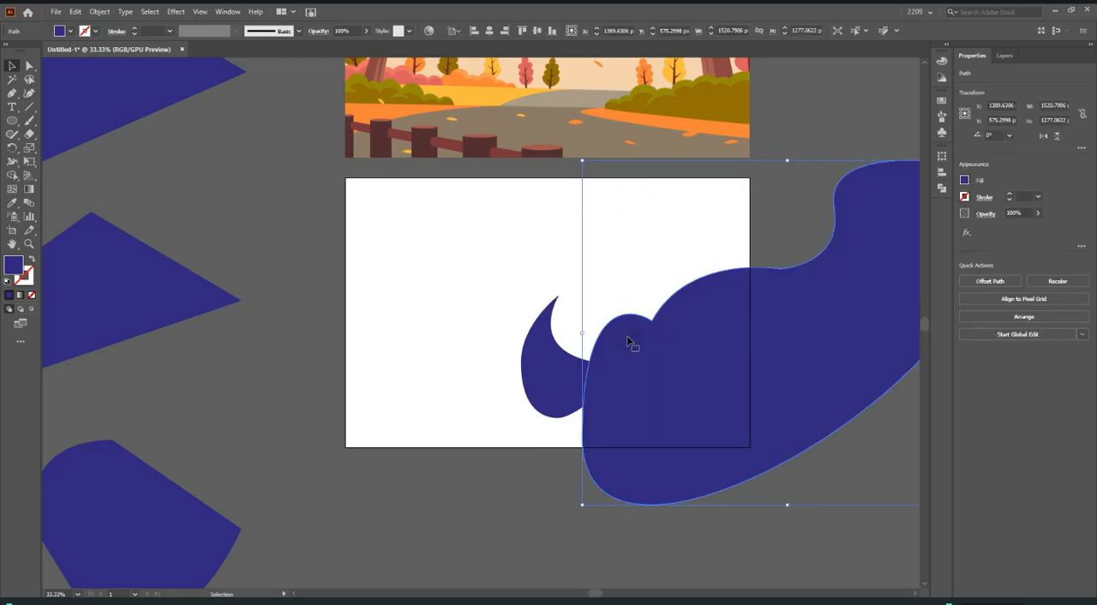
{"action": "scroll", "coordinate": [630, 343], "scroll_direction": "down", "scroll_amount": 2}
{"action": "left_click_drag", "start_coordinate": [657, 411], "coordinate": [774, 429]}
{"action": "left_click", "coordinate": [711, 476]}
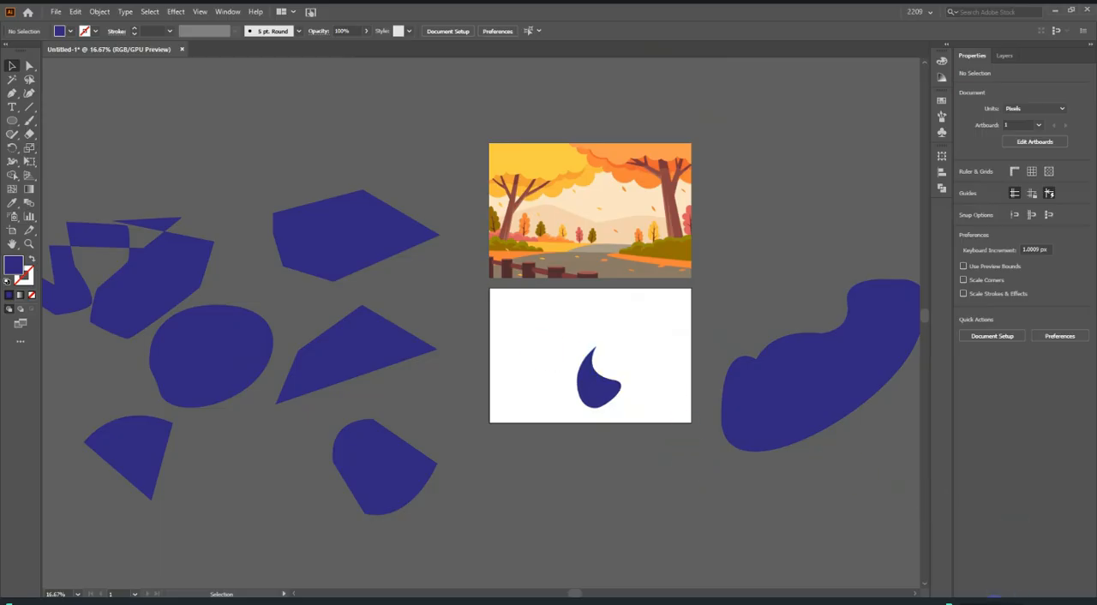
Move the crescent shape, the wavy blob and the small leaf-shaped piece into the empty area above the other practice shapes, and deselect them.
{"action": "key", "text": "ctrl+minus"}
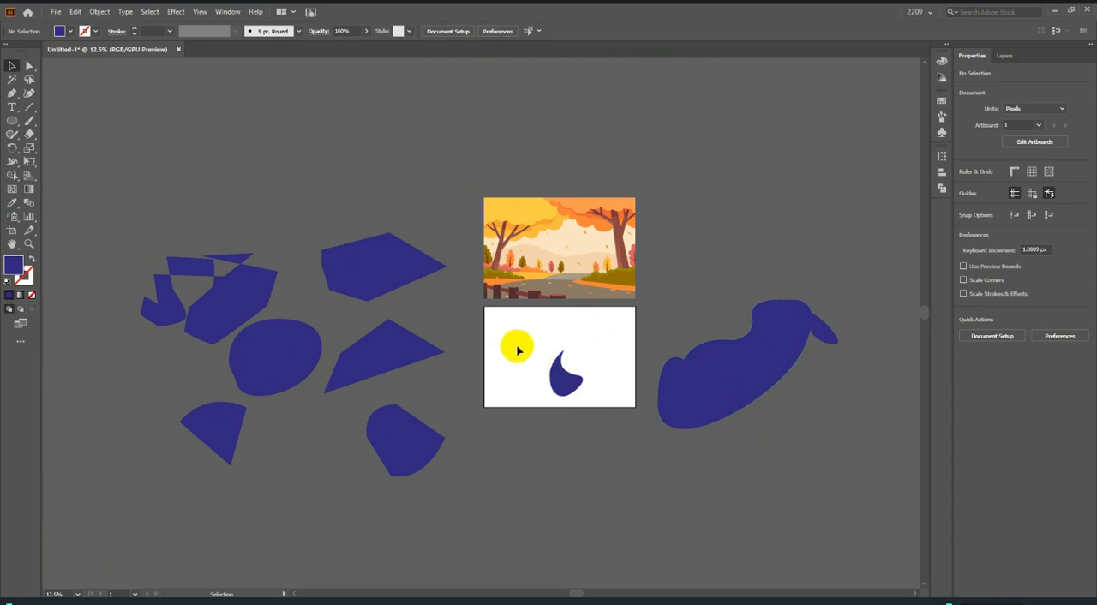
{"action": "left_click_drag", "start_coordinate": [729, 368], "coordinate": [351, 159]}
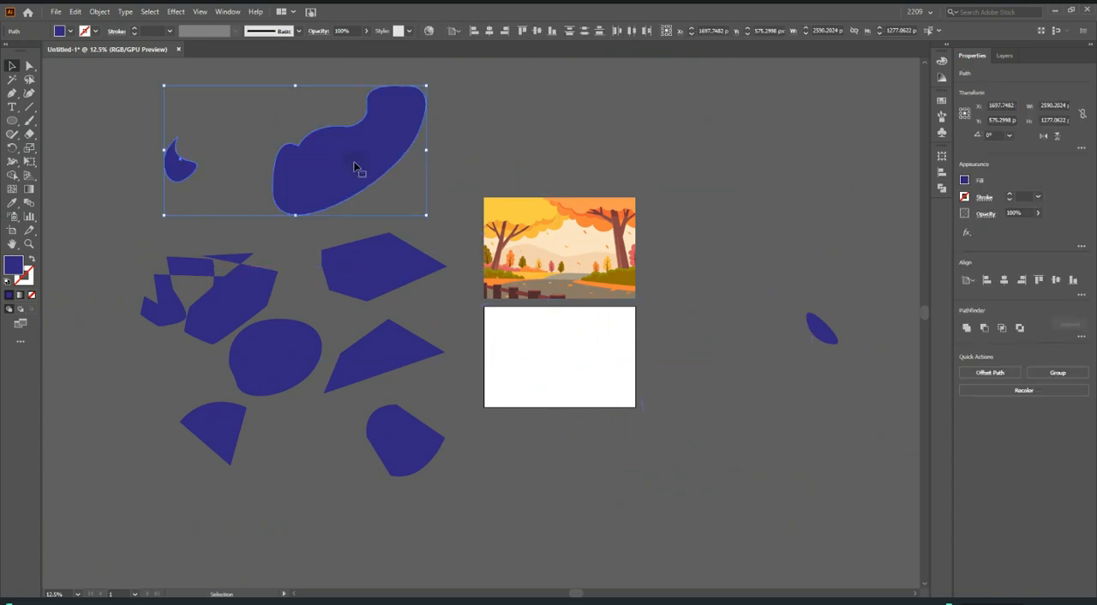
{"action": "left_click_drag", "start_coordinate": [833, 332], "coordinate": [473, 139]}
{"action": "left_click", "coordinate": [228, 107]}
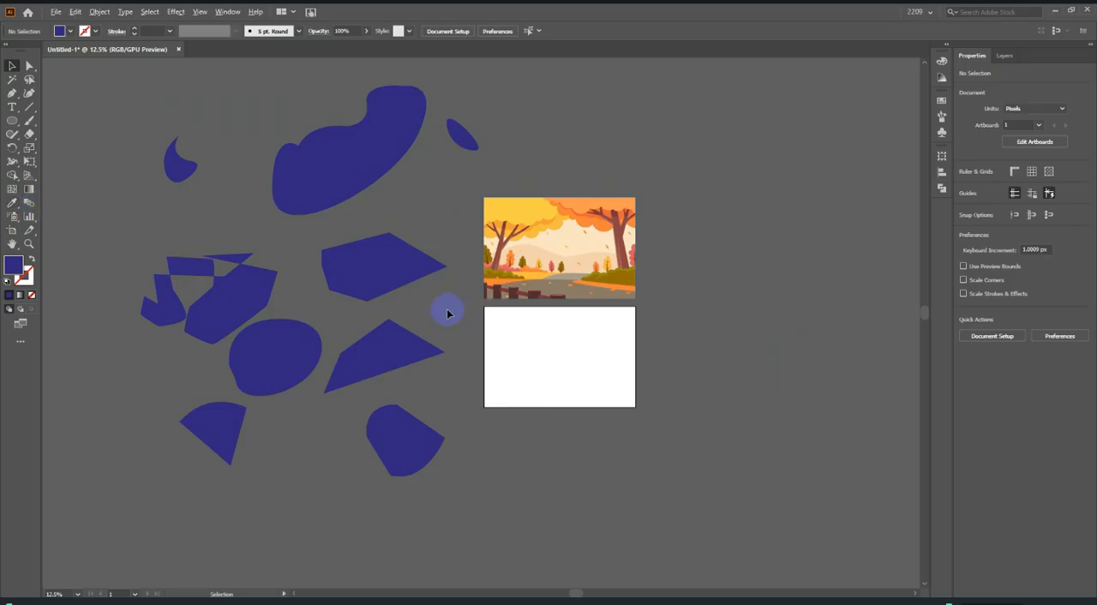
Draw a square of about 447 × 447 px near the middle of the blank artboard with the Rectangle tool.
{"action": "scroll", "coordinate": [390, 282], "scroll_direction": "up", "scroll_amount": 3}
{"action": "scroll", "coordinate": [352, 271], "scroll_direction": "down", "scroll_amount": 4}
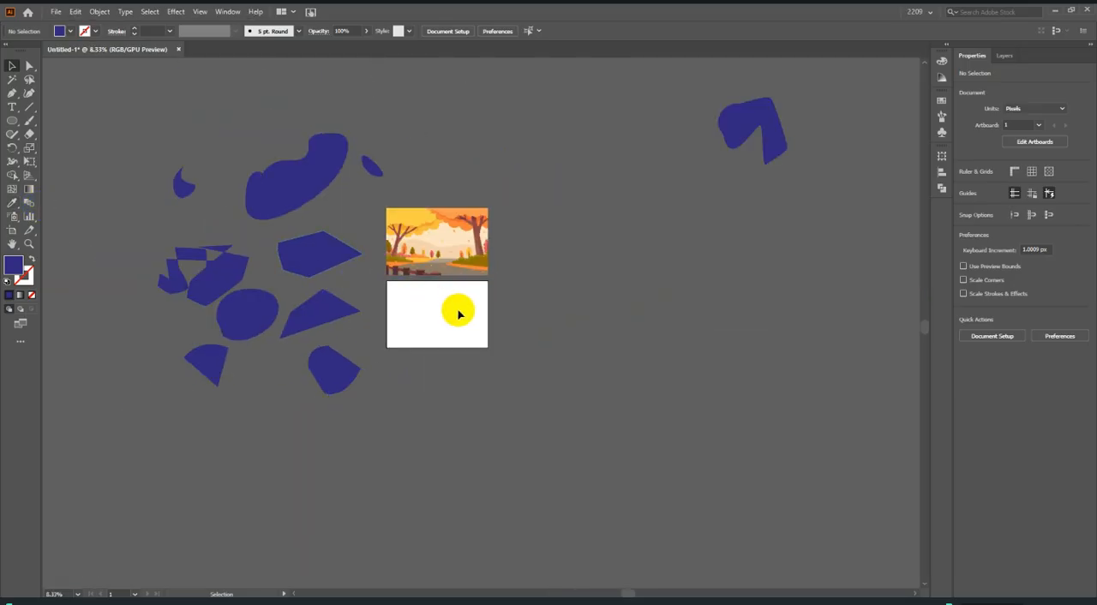
{"action": "scroll", "coordinate": [420, 322], "scroll_direction": "up", "scroll_amount": 4}
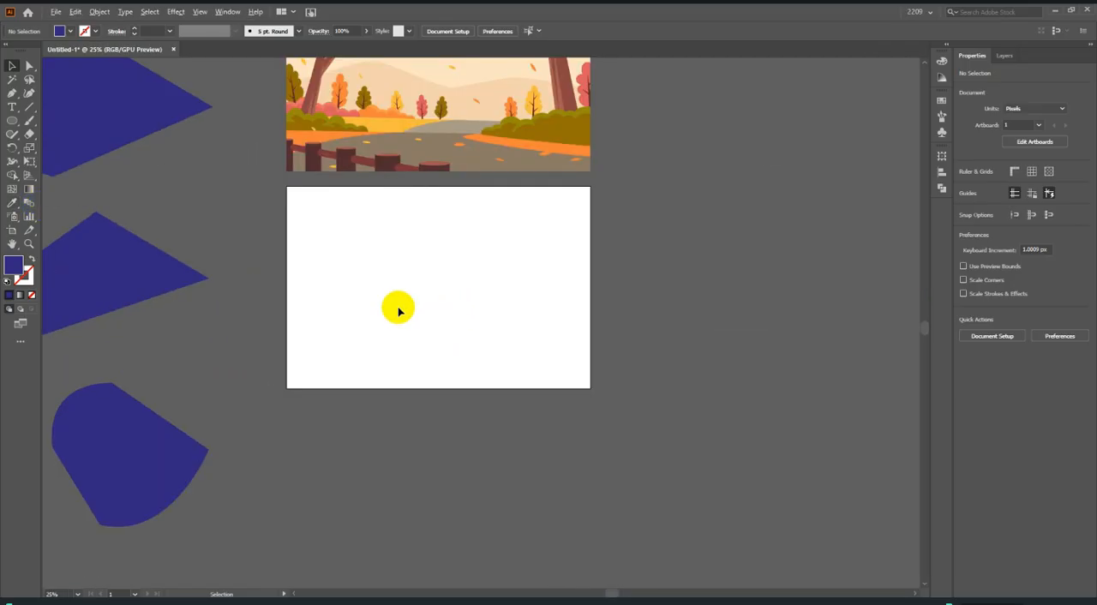
{"action": "left_click", "coordinate": [12, 119]}
{"action": "left_click", "coordinate": [51, 118]}
{"action": "left_click_drag", "start_coordinate": [393, 241], "coordinate": [515, 360]}
{"action": "key", "text": "ctrl+equal"}
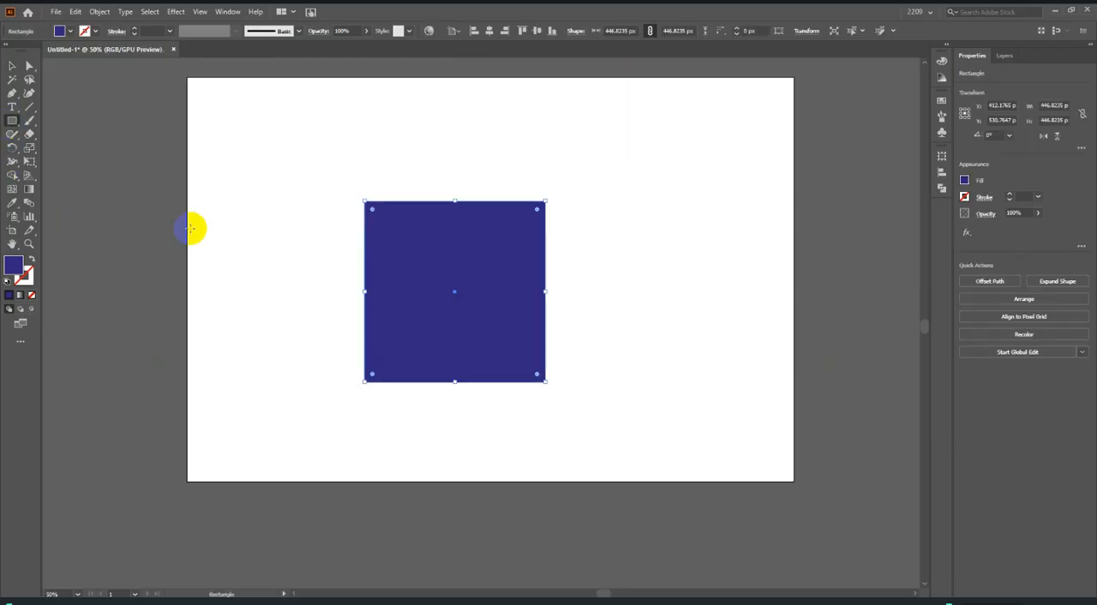
Pull each side of the square outward from its middle with the Curvature tool to form a four-lobed flower shape.
{"action": "left_click", "coordinate": [28, 94]}
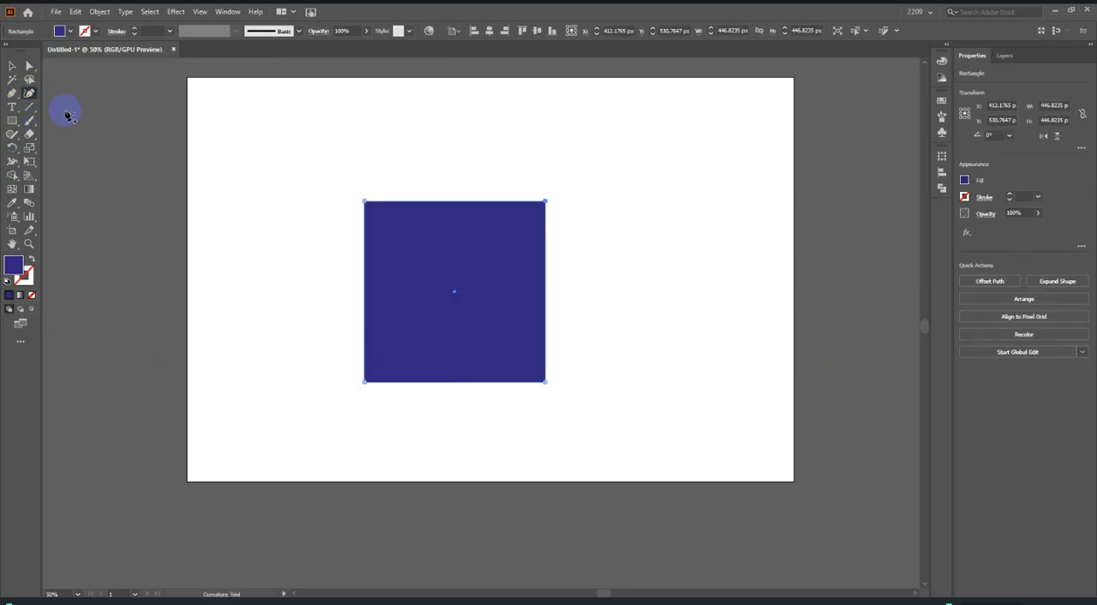
{"action": "left_click", "coordinate": [545, 294]}
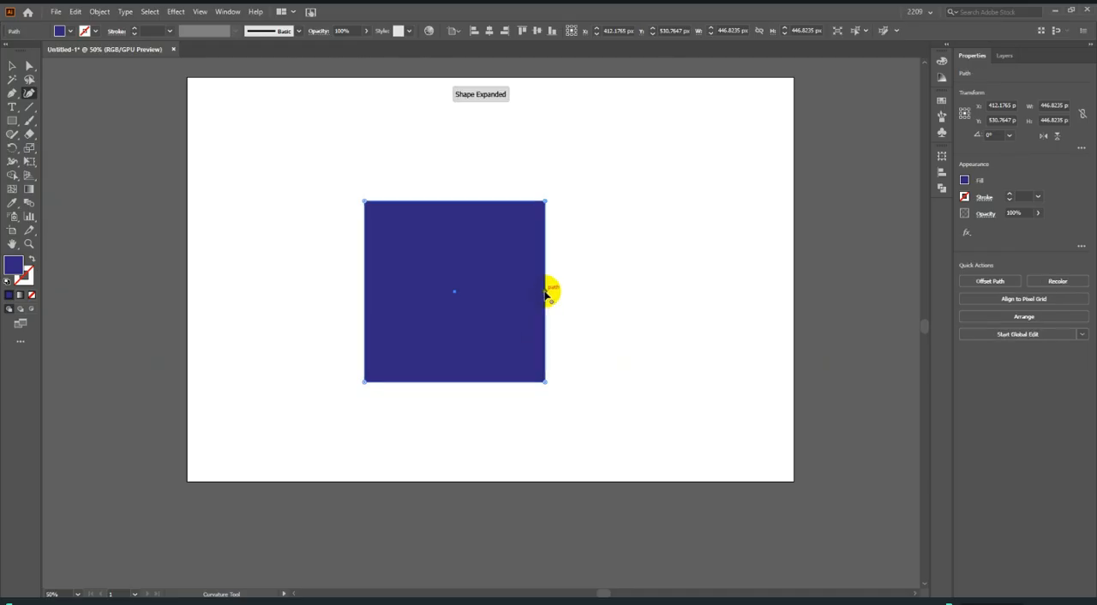
{"action": "left_click_drag", "start_coordinate": [546, 294], "coordinate": [639, 291]}
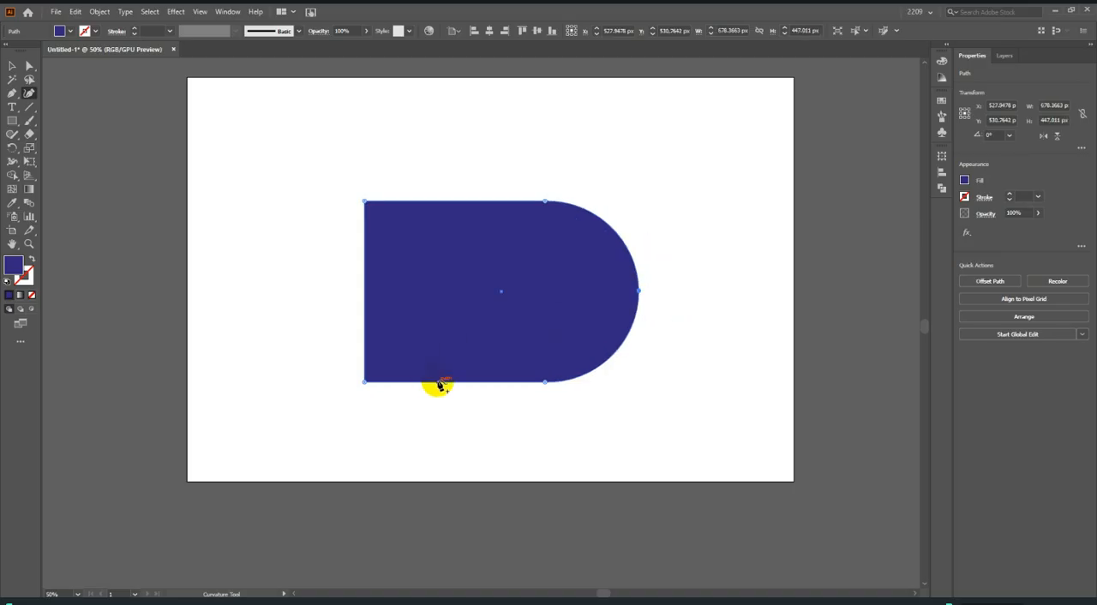
{"action": "left_click_drag", "start_coordinate": [449, 387], "coordinate": [442, 455]}
{"action": "left_click_drag", "start_coordinate": [446, 204], "coordinate": [443, 120]}
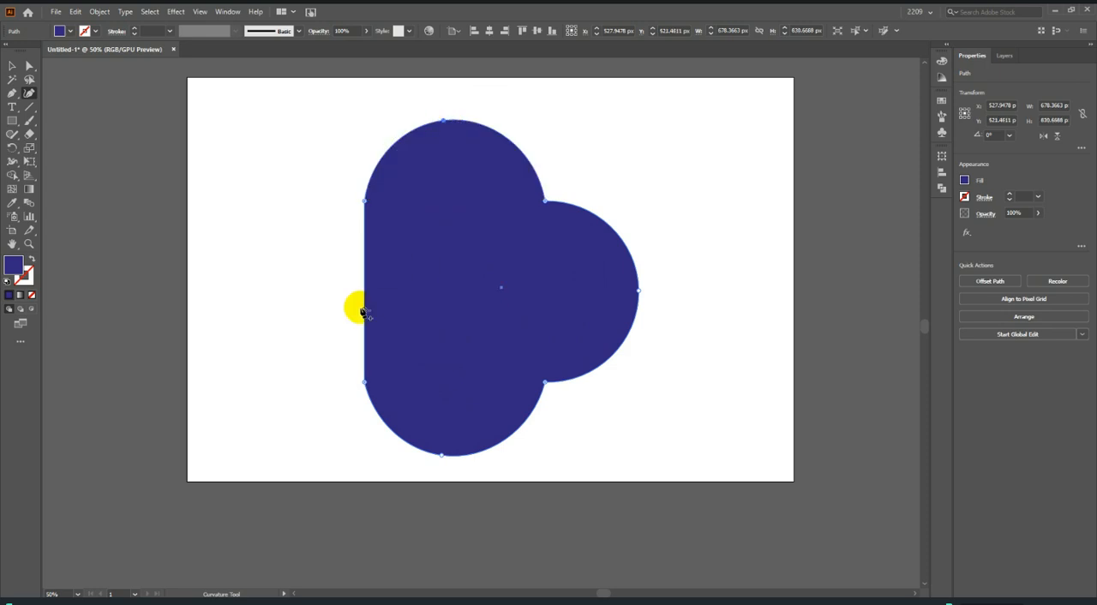
{"action": "left_click_drag", "start_coordinate": [364, 293], "coordinate": [274, 290]}
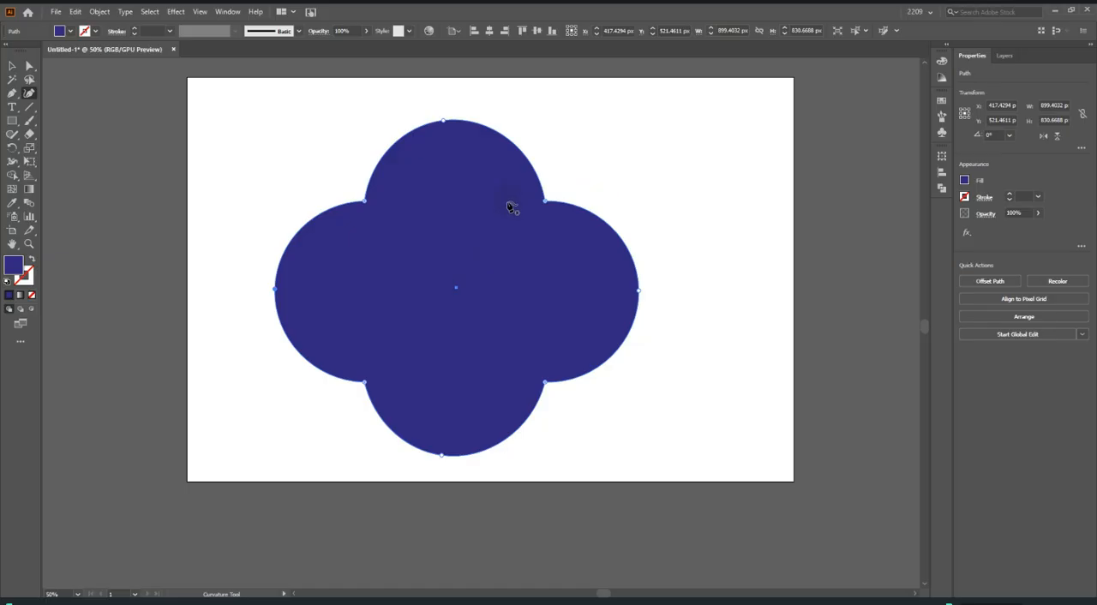
Move the flower shape's upper-right corner anchor outward toward the artboard's upper edge and its lower-right corner anchor inward toward the centre.
{"action": "left_click_drag", "start_coordinate": [544, 203], "coordinate": [634, 99]}
{"action": "left_click_drag", "start_coordinate": [545, 383], "coordinate": [431, 267]}
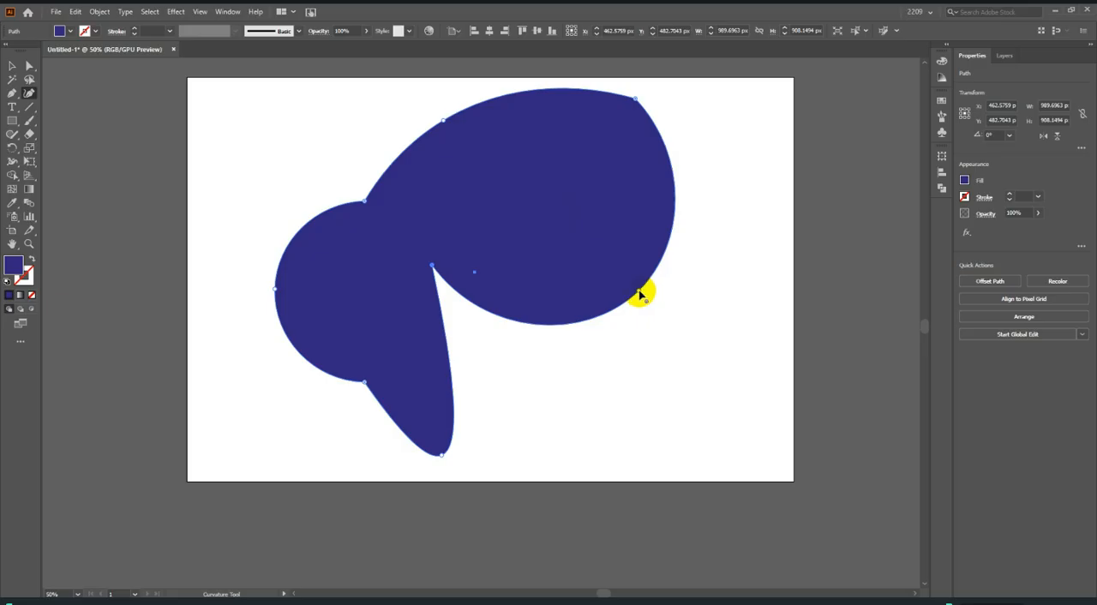
{"action": "scroll", "coordinate": [518, 352], "scroll_direction": "down", "scroll_amount": 2}
{"action": "scroll", "coordinate": [524, 352], "scroll_direction": "up", "scroll_amount": 2}
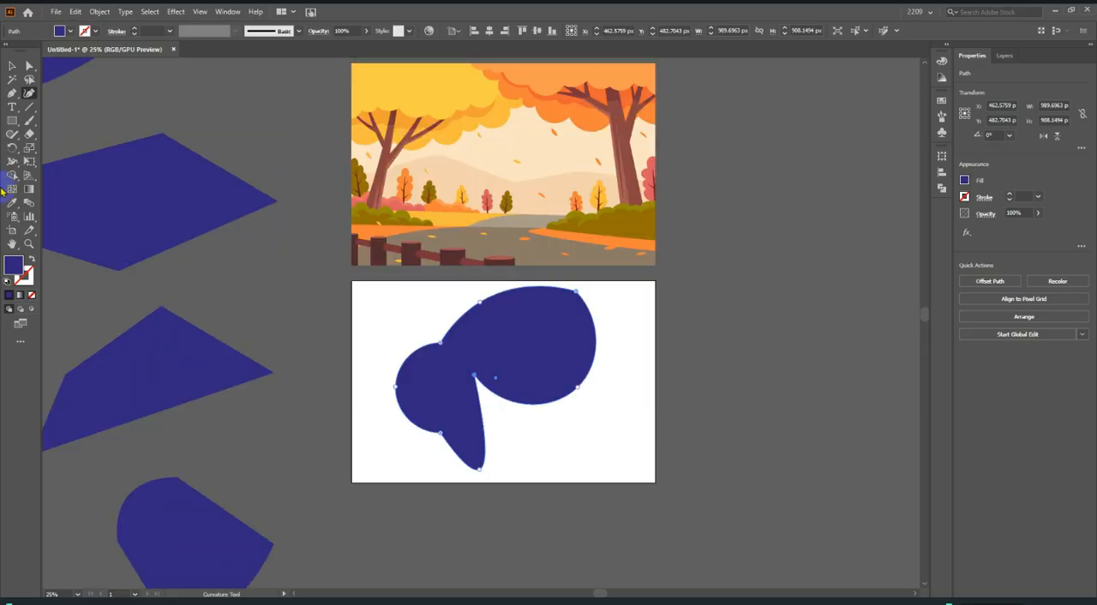
Move the practice shape with two curved and two straight sides into the empty area below the artboard.
{"action": "left_click", "coordinate": [14, 69]}
{"action": "scroll", "coordinate": [382, 248], "scroll_direction": "down", "scroll_amount": 1}
{"action": "scroll", "coordinate": [377, 267], "scroll_direction": "down", "scroll_amount": 1}
{"action": "scroll", "coordinate": [241, 424], "scroll_direction": "up", "scroll_amount": 2}
{"action": "left_click_drag", "start_coordinate": [251, 424], "coordinate": [526, 528]}
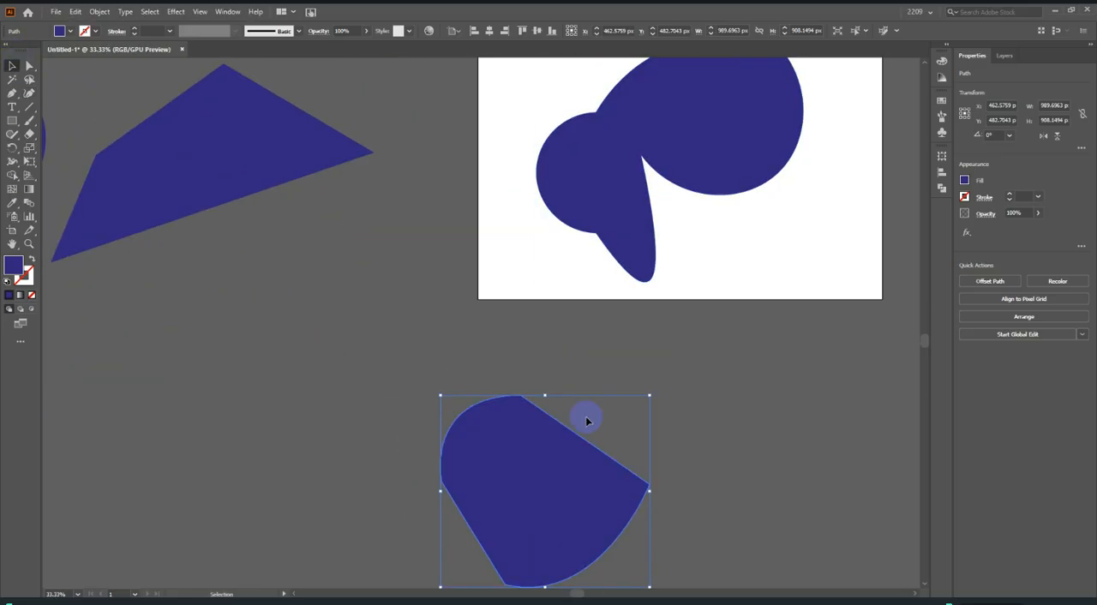
{"action": "scroll", "coordinate": [817, 355], "scroll_direction": "down", "scroll_amount": 3}
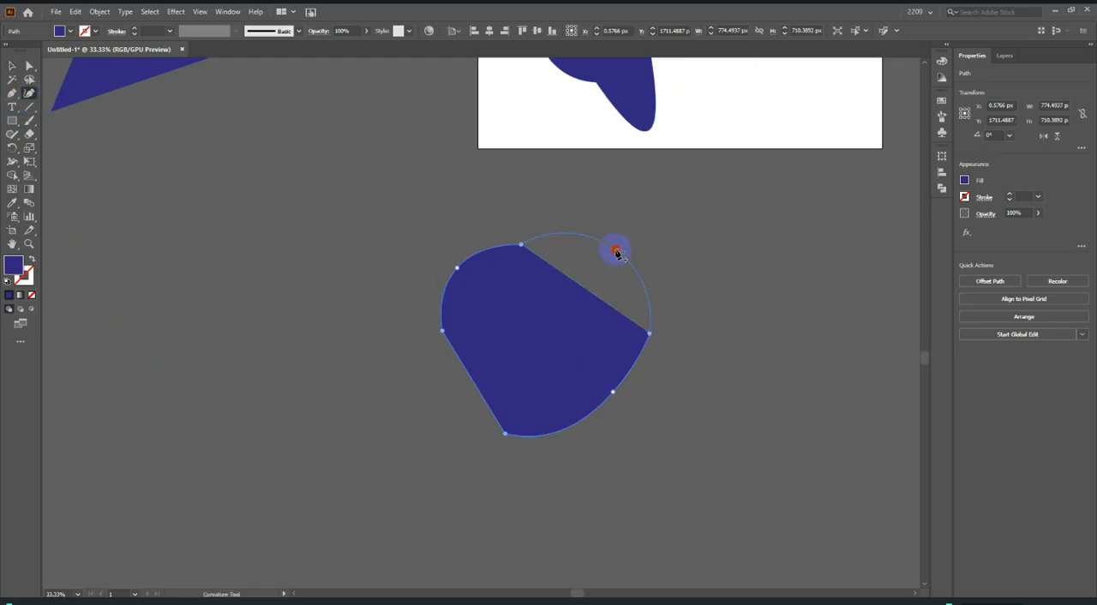
Round the moved shape into a near-circle about 824 × 822 px with the Curvature tool, adding and shifting edge anchors, and deselect it.
{"action": "left_click", "coordinate": [616, 250]}
{"action": "left_click_drag", "start_coordinate": [520, 244], "coordinate": [514, 216]}
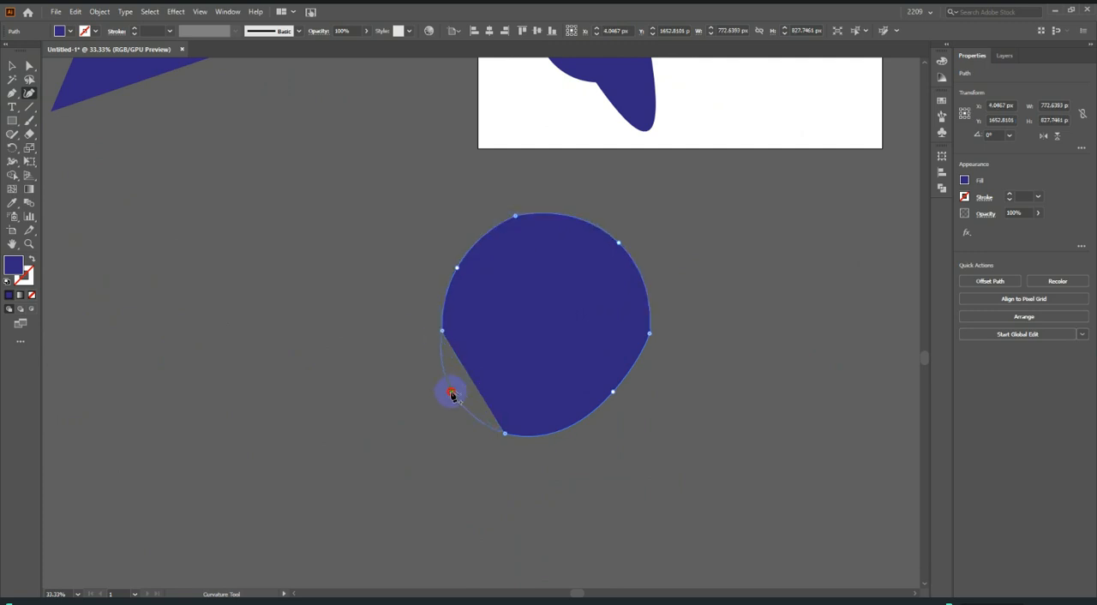
{"action": "left_click", "coordinate": [446, 393]}
{"action": "left_click_drag", "start_coordinate": [442, 332], "coordinate": [430, 320]}
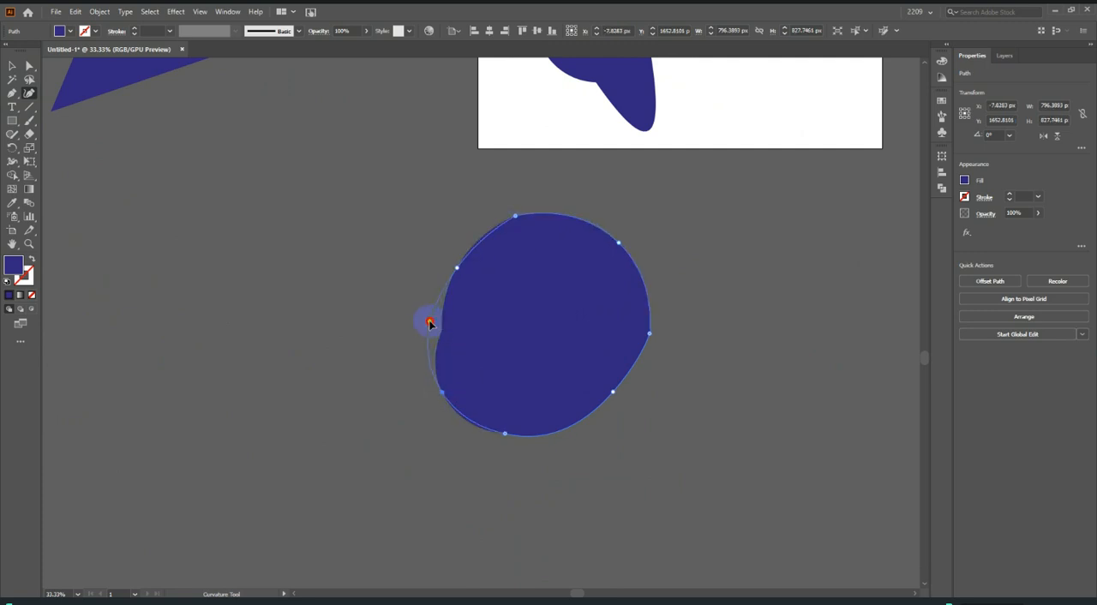
{"action": "left_click", "coordinate": [448, 259]}
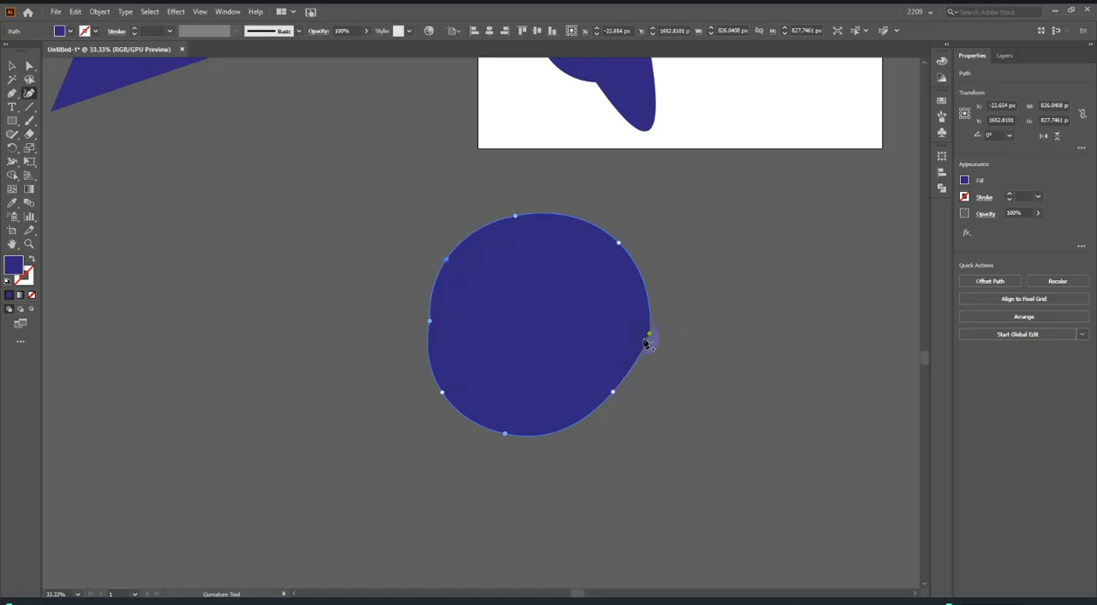
{"action": "left_click_drag", "start_coordinate": [650, 336], "coordinate": [644, 312]}
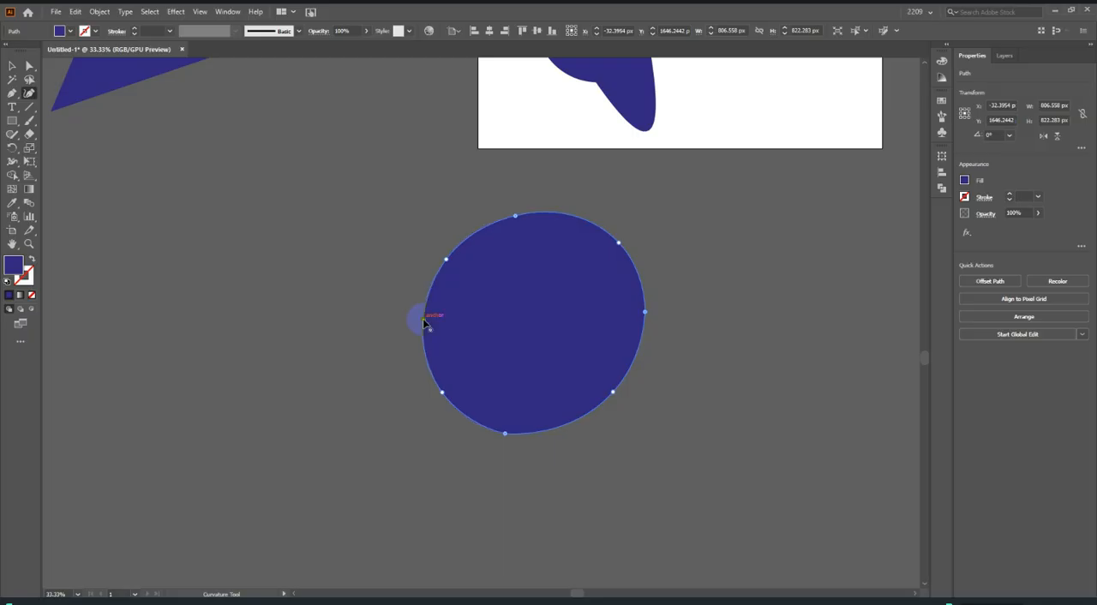
{"action": "left_click", "coordinate": [6, 58]}
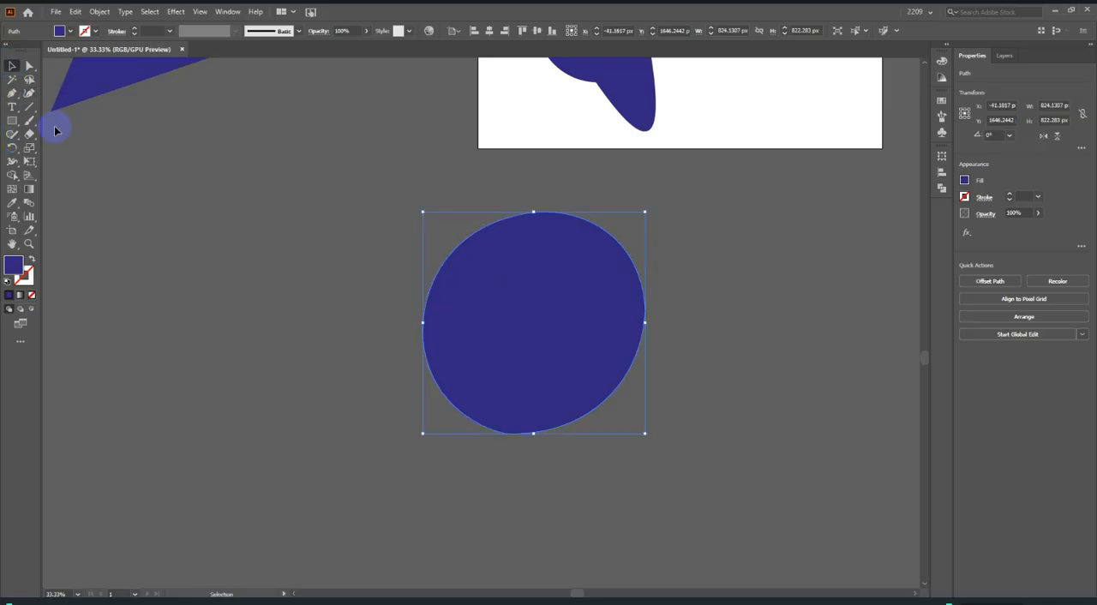
{"action": "left_click", "coordinate": [682, 306]}
Move the reshaped flower, the near-circle and the pointed quadrilateral together far to the left of the artboard, and deselect them.
{"action": "scroll", "coordinate": [862, 333], "scroll_direction": "down", "scroll_amount": 4}
{"action": "scroll", "coordinate": [608, 319], "scroll_direction": "up", "scroll_amount": 2}
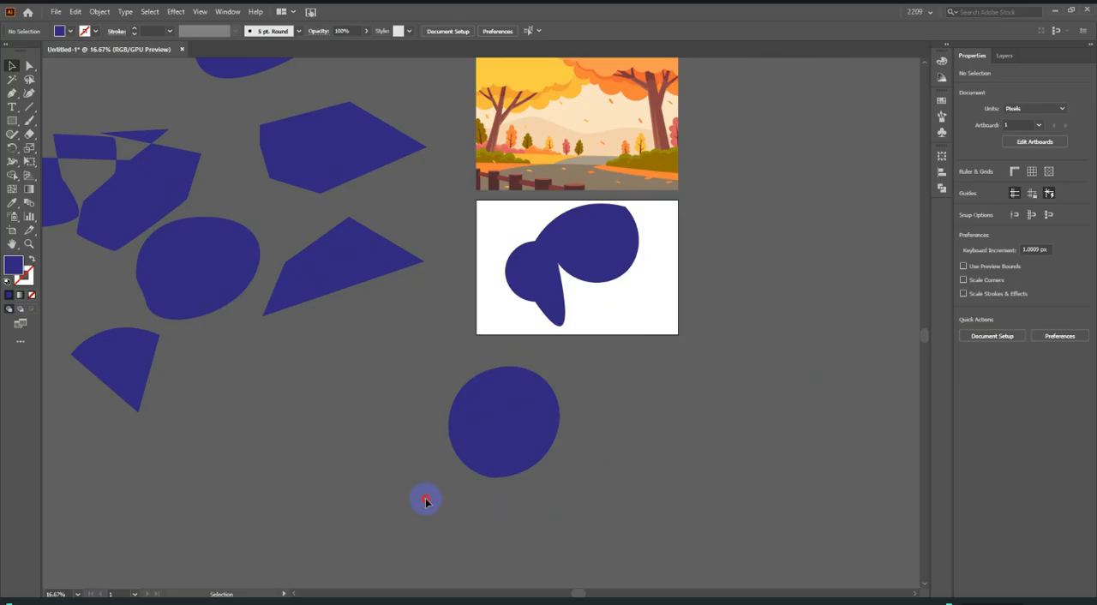
{"action": "left_click_drag", "start_coordinate": [633, 351], "coordinate": [685, 226]}
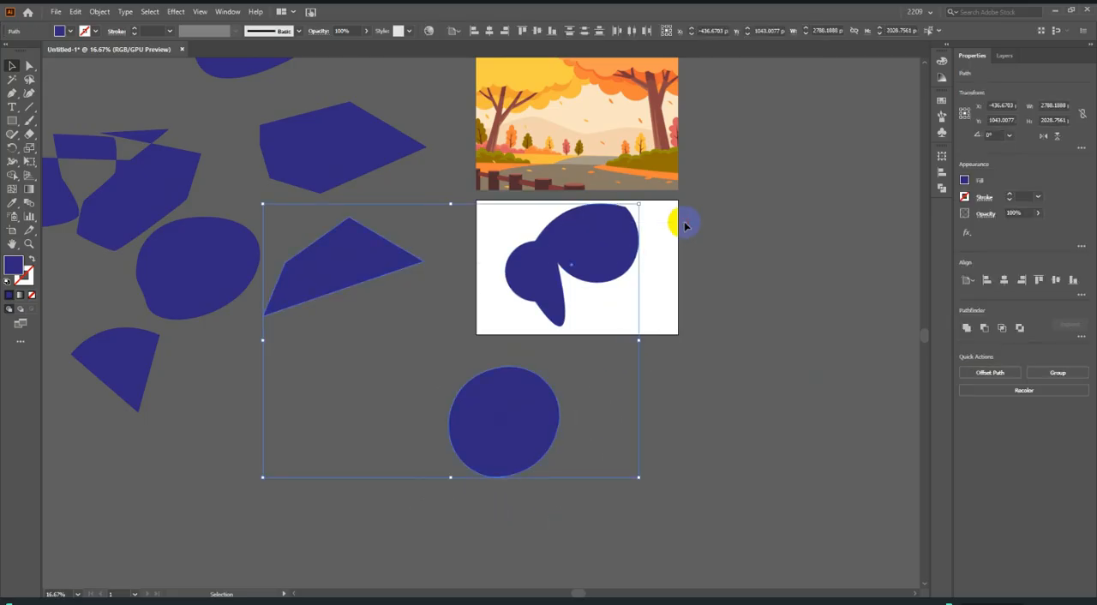
{"action": "scroll", "coordinate": [684, 236], "scroll_direction": "down", "scroll_amount": 1}
{"action": "left_click_drag", "start_coordinate": [628, 253], "coordinate": [164, 251]}
{"action": "left_click", "coordinate": [365, 382]}
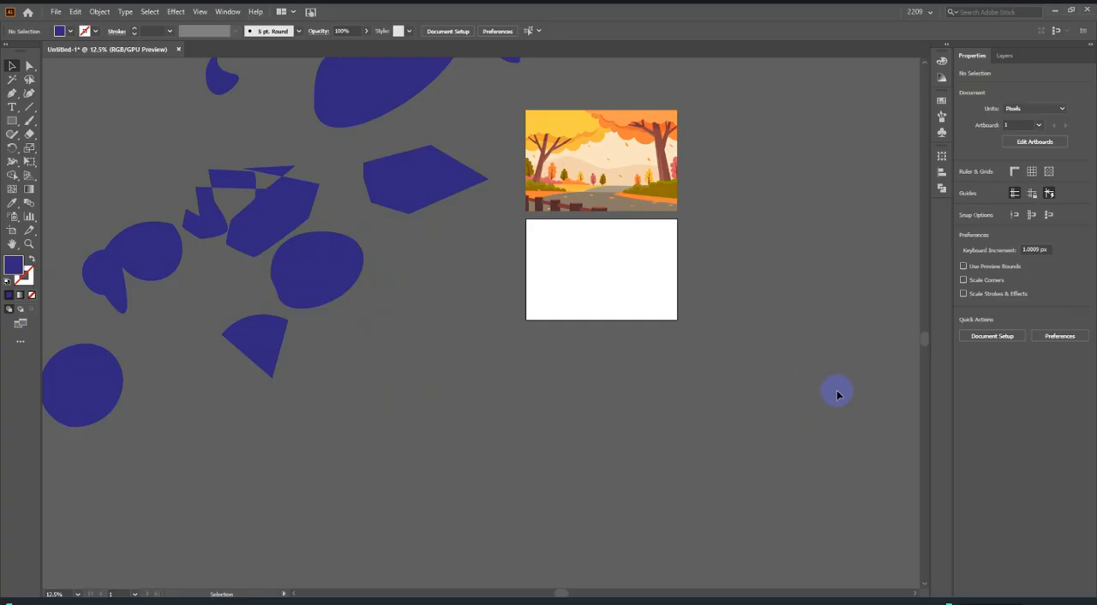
Examine the autumn reference illustration above the cleared artboard.
{"action": "scroll", "coordinate": [838, 394], "scroll_direction": "down", "scroll_amount": 3}
{"action": "scroll", "coordinate": [437, 287], "scroll_direction": "up", "scroll_amount": 3}
{"action": "scroll", "coordinate": [465, 327], "scroll_direction": "up", "scroll_amount": 2}
{"action": "scroll", "coordinate": [539, 495], "scroll_direction": "up", "scroll_amount": 2}
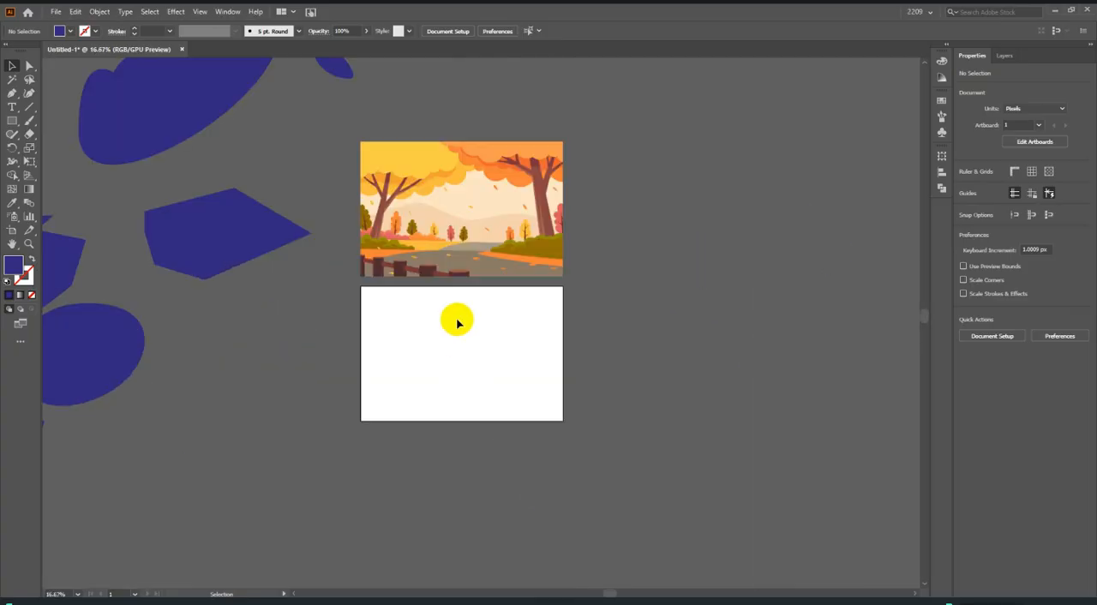
{"action": "scroll", "coordinate": [458, 322], "scroll_direction": "up", "scroll_amount": 1}
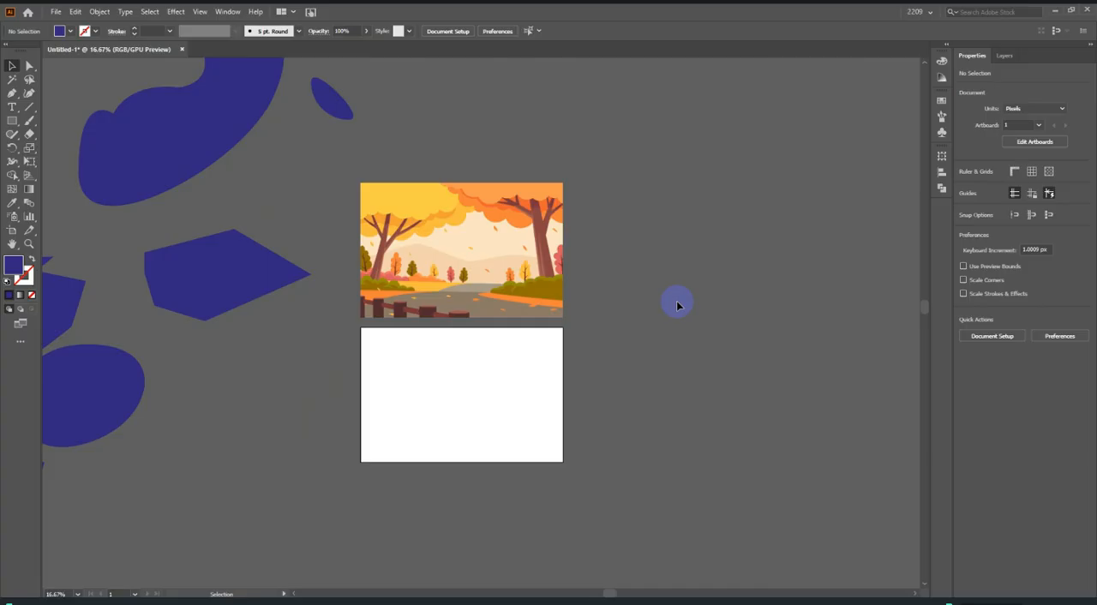
{"action": "scroll", "coordinate": [642, 295], "scroll_direction": "down", "scroll_amount": 1}
{"action": "scroll", "coordinate": [347, 368], "scroll_direction": "up", "scroll_amount": 2}
{"action": "scroll", "coordinate": [607, 385], "scroll_direction": "up", "scroll_amount": 1}
{"action": "scroll", "coordinate": [360, 352], "scroll_direction": "down", "scroll_amount": 2}
{"action": "scroll", "coordinate": [481, 344], "scroll_direction": "up", "scroll_amount": 1}
{"action": "scroll", "coordinate": [497, 251], "scroll_direction": "up", "scroll_amount": 1}
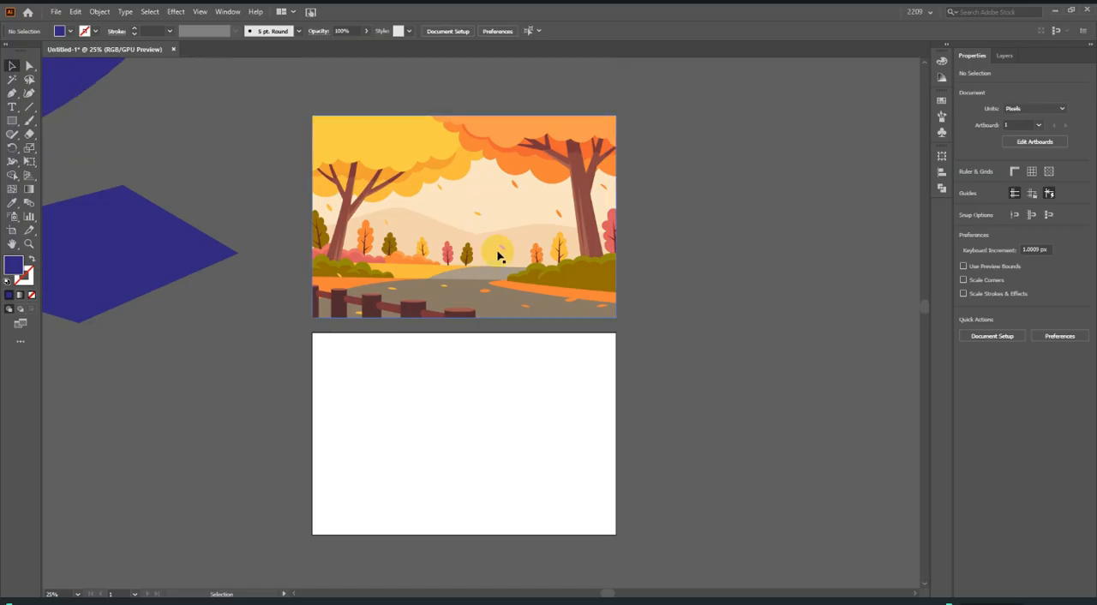
{"action": "left_click", "coordinate": [491, 246]}
{"action": "left_click", "coordinate": [721, 225]}
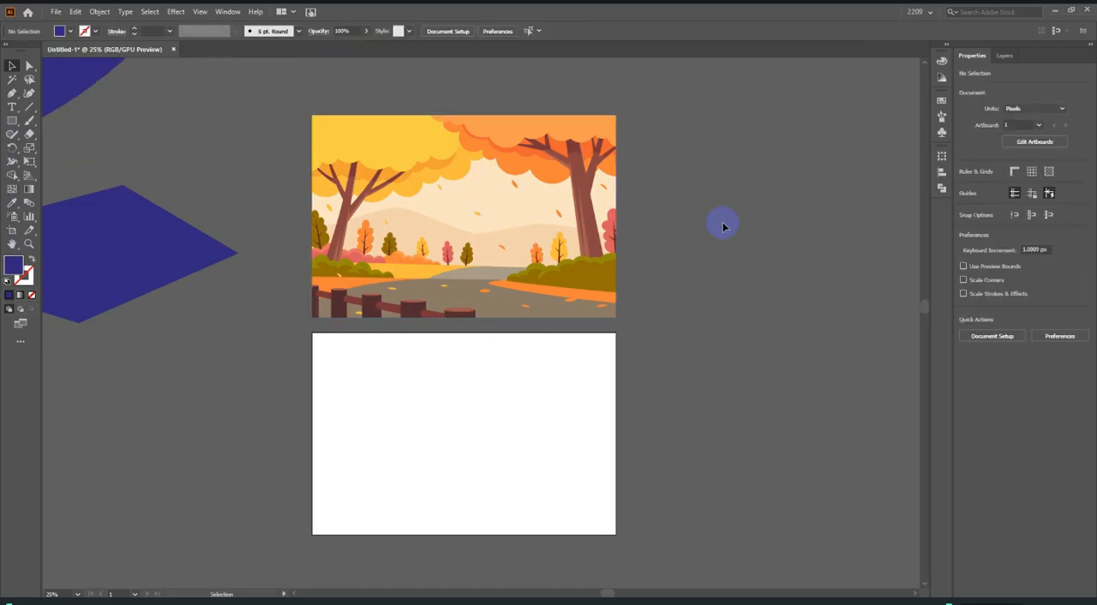
Draw a 1500 × 1000 px rectangle covering the whole blank artboard with the Rectangle tool, and deselect it.
{"action": "left_click", "coordinate": [12, 122]}
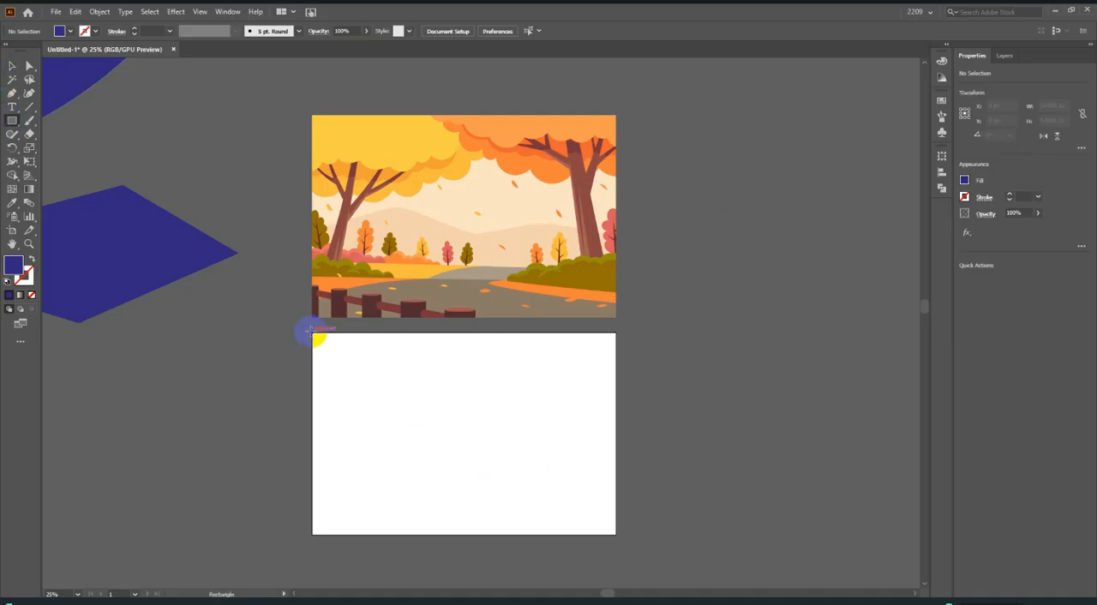
{"action": "left_click_drag", "start_coordinate": [315, 335], "coordinate": [616, 534]}
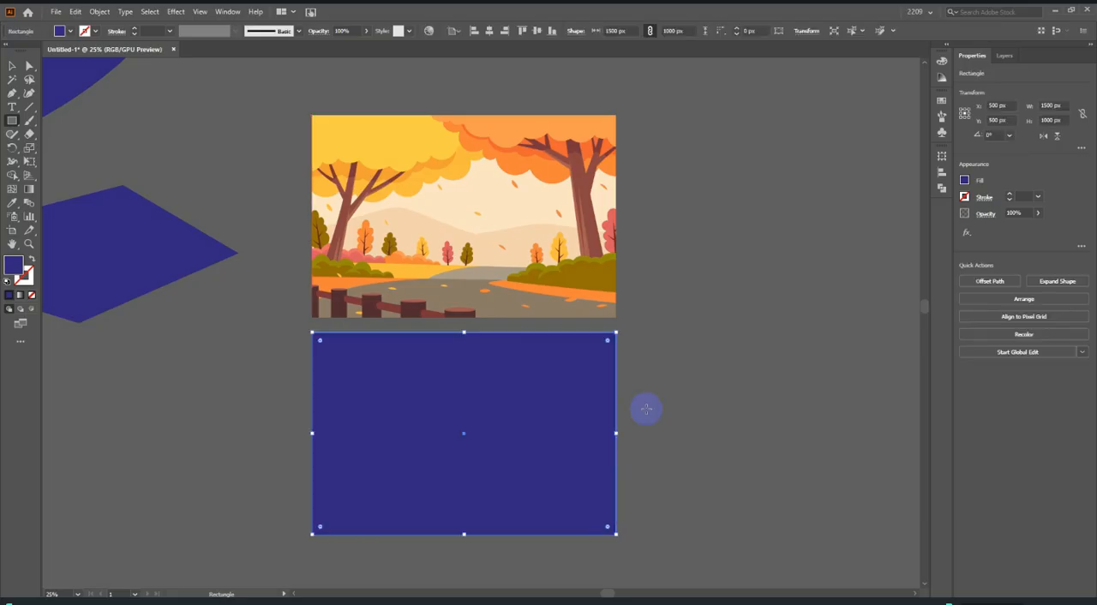
{"action": "left_click", "coordinate": [12, 66]}
{"action": "left_click", "coordinate": [223, 149]}
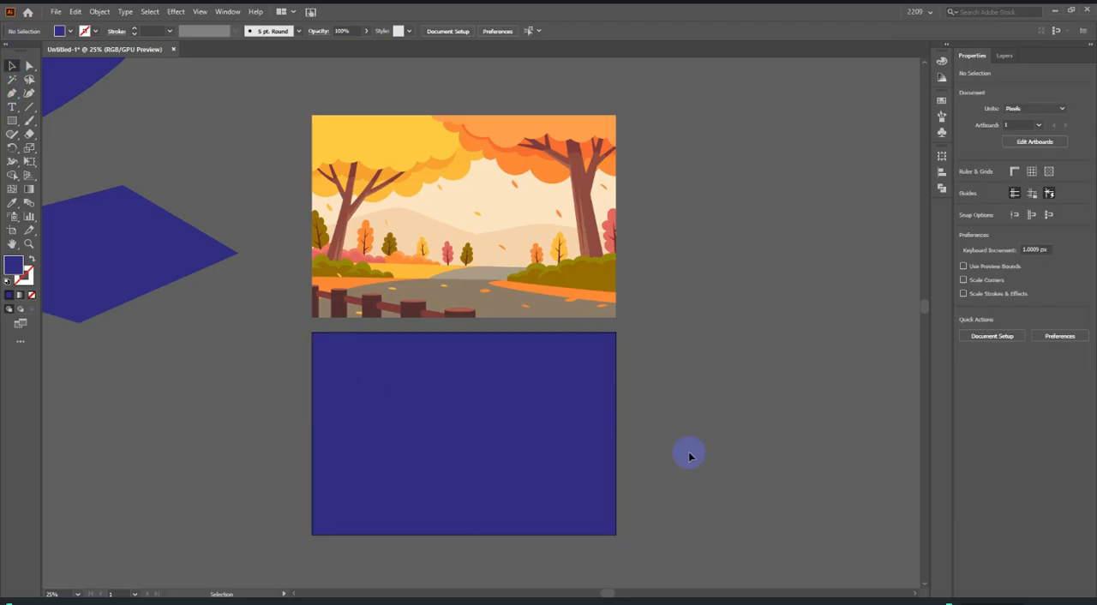
Fill the artboard-sized rectangle with the pale cream sky colour sampled from the reference illustration using the Eyedropper, and deselect it.
{"action": "left_click", "coordinate": [522, 385]}
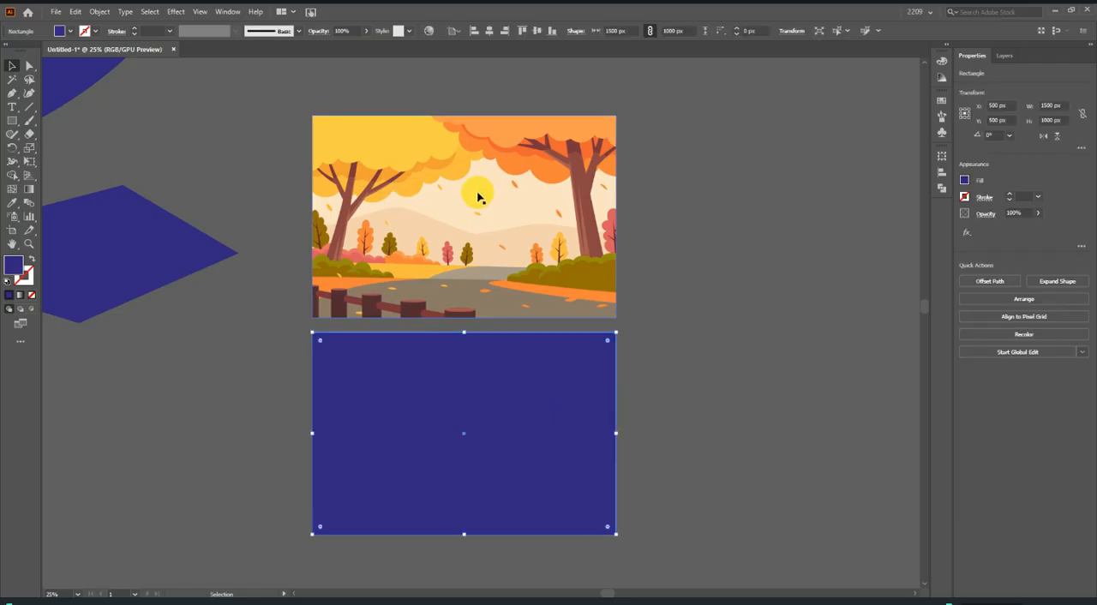
{"action": "left_click", "coordinate": [12, 204]}
{"action": "left_click", "coordinate": [480, 182]}
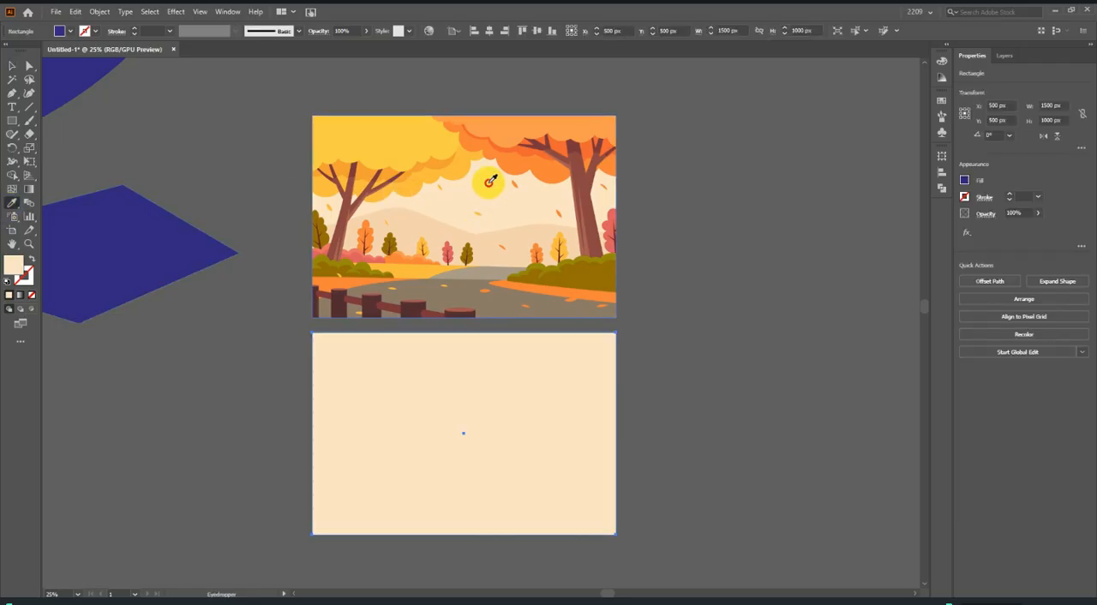
{"action": "left_click", "coordinate": [12, 66]}
{"action": "left_click", "coordinate": [397, 213]}
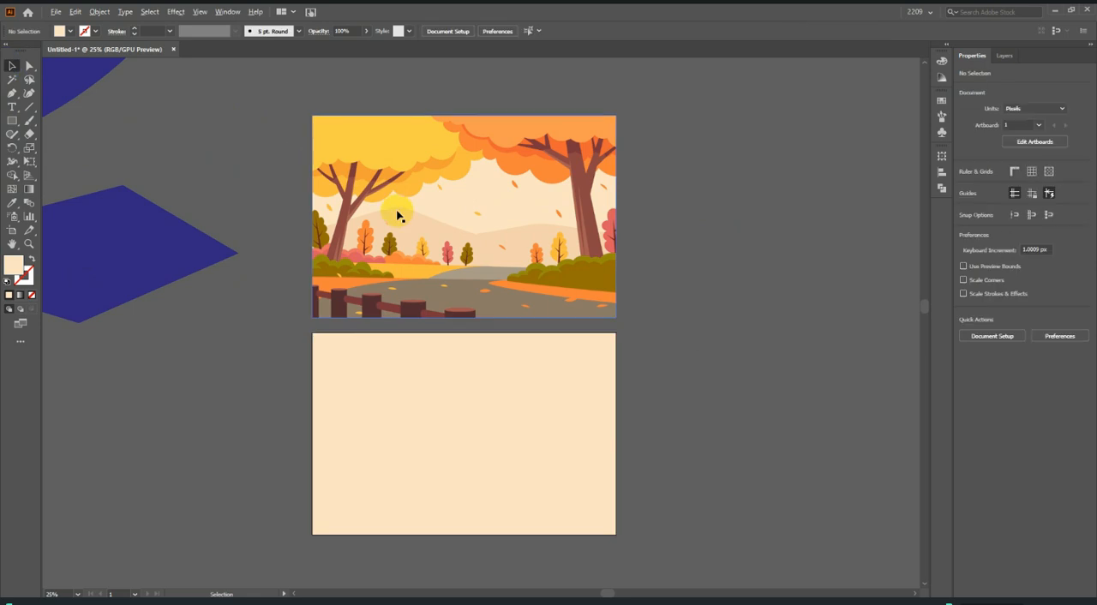
Start a Pen path at the reference illustration's left edge and trace the straight rising slope of the left distant hill.
{"action": "scroll", "coordinate": [397, 213], "scroll_direction": "up", "scroll_amount": 3}
{"action": "scroll", "coordinate": [575, 275], "scroll_direction": "down", "scroll_amount": 2}
{"action": "scroll", "coordinate": [428, 254], "scroll_direction": "up", "scroll_amount": 1}
{"action": "scroll", "coordinate": [428, 254], "scroll_direction": "up", "scroll_amount": 1}
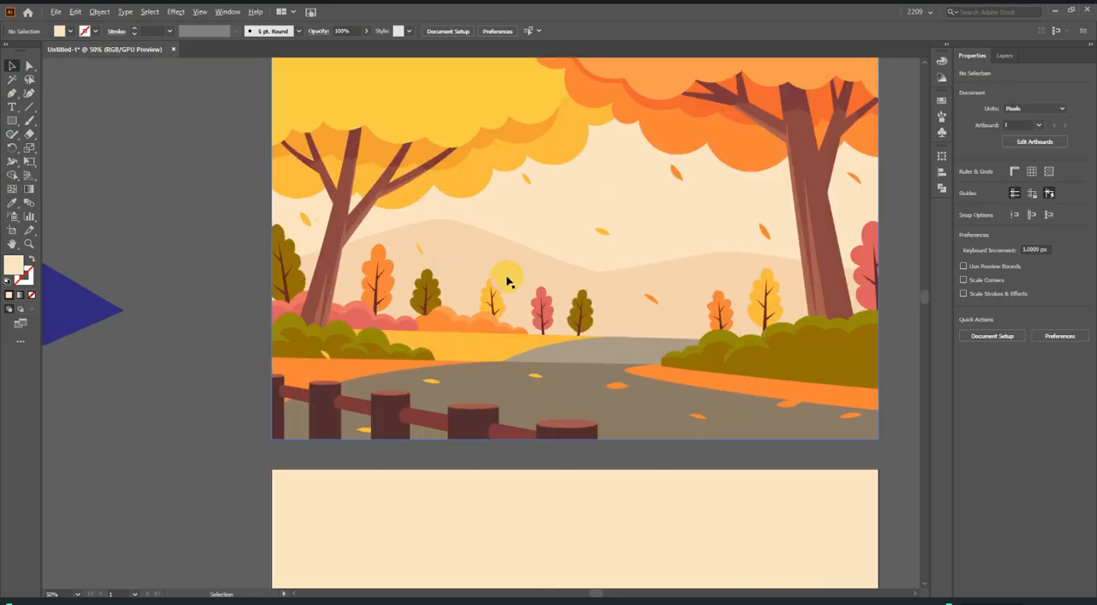
{"action": "scroll", "coordinate": [509, 279], "scroll_direction": "down", "scroll_amount": 1}
{"action": "scroll", "coordinate": [635, 278], "scroll_direction": "up", "scroll_amount": 1}
{"action": "left_click", "coordinate": [12, 96]}
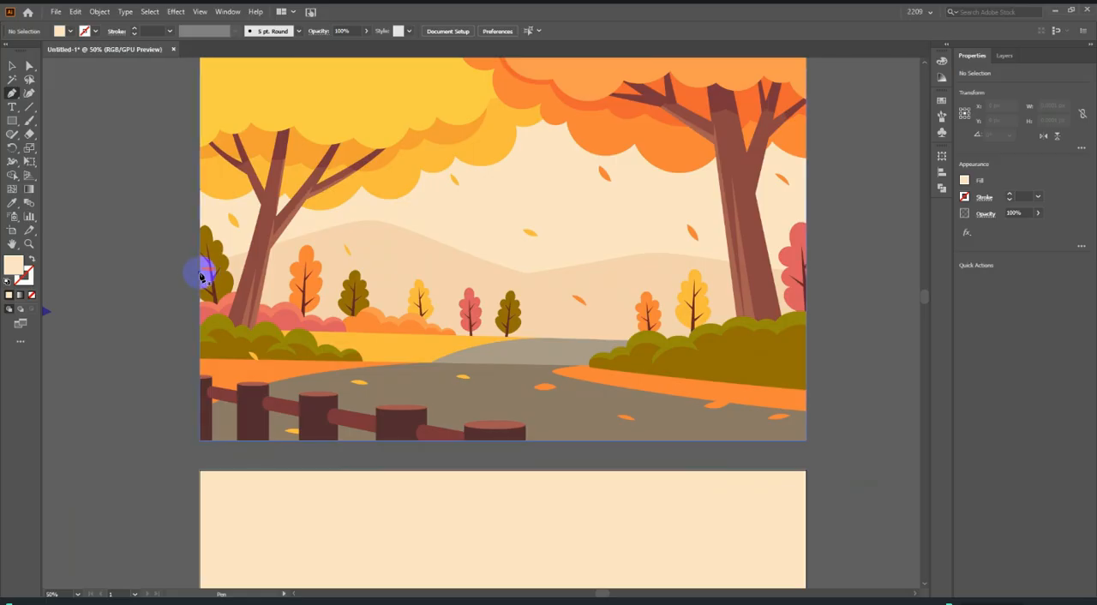
{"action": "left_click", "coordinate": [201, 274]}
{"action": "scroll", "coordinate": [239, 257], "scroll_direction": "up", "scroll_amount": 2}
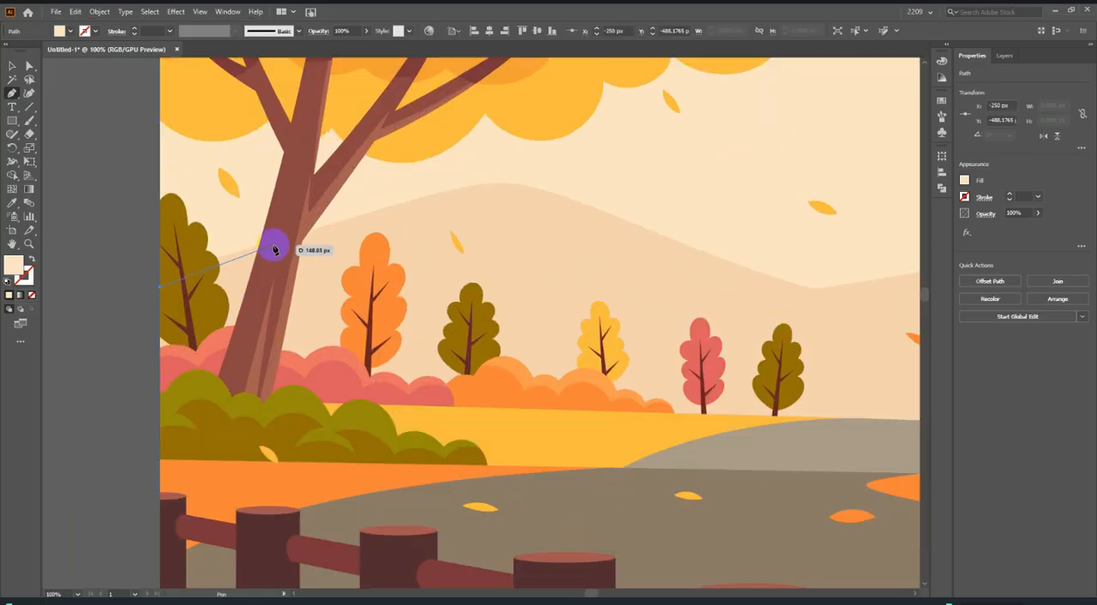
{"action": "key", "text": "Escape"}
{"action": "scroll", "coordinate": [169, 271], "scroll_direction": "up", "scroll_amount": 2}
{"action": "left_click", "coordinate": [164, 266]}
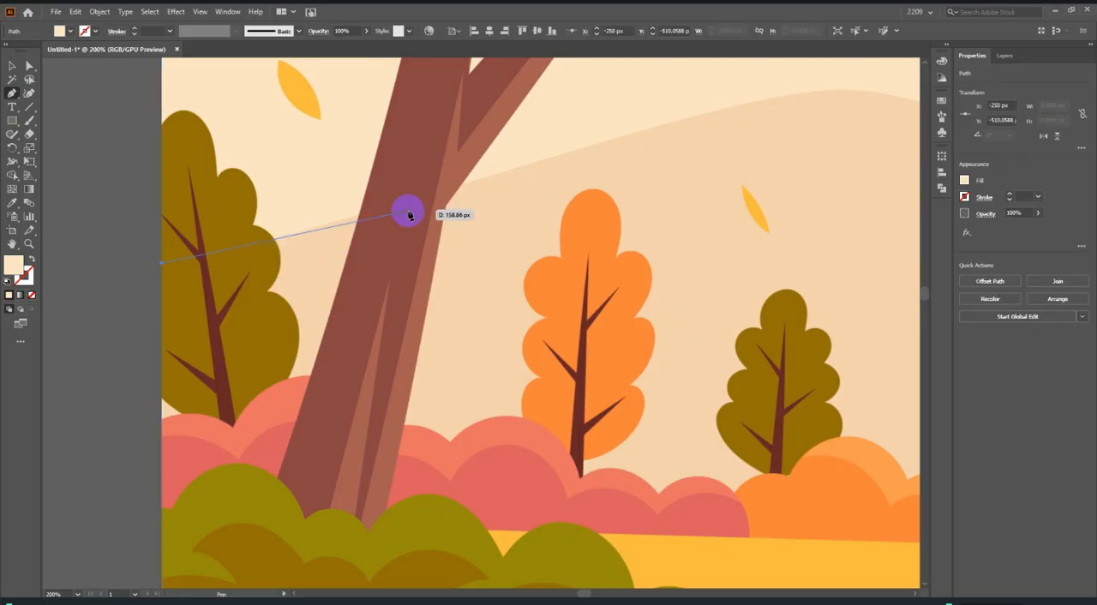
{"action": "left_click", "coordinate": [332, 224]}
{"action": "left_click", "coordinate": [642, 136]}
Remove the path's fill and trace the left hill's rounded peak with a corner anchor before it and a smooth anchor beyond it.
{"action": "scroll", "coordinate": [589, 147], "scroll_direction": "down", "scroll_amount": 2}
{"action": "scroll", "coordinate": [506, 171], "scroll_direction": "up", "scroll_amount": 1}
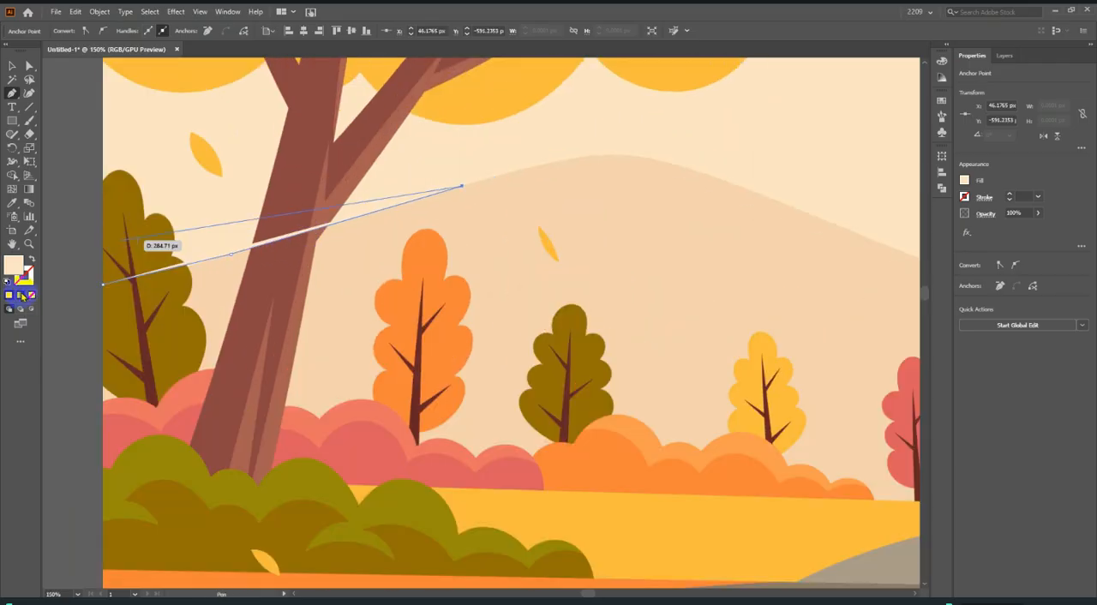
{"action": "left_click", "coordinate": [32, 294]}
{"action": "scroll", "coordinate": [335, 252], "scroll_direction": "up", "scroll_amount": 1}
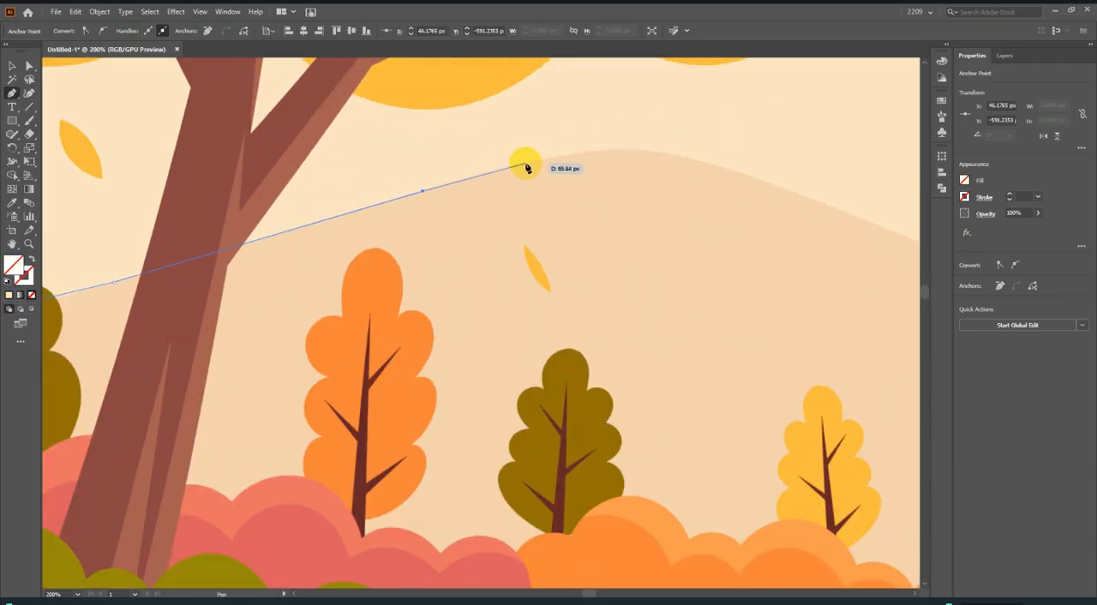
{"action": "left_click", "coordinate": [529, 166]}
{"action": "scroll", "coordinate": [617, 163], "scroll_direction": "down", "scroll_amount": 2}
{"action": "scroll", "coordinate": [598, 174], "scroll_direction": "up", "scroll_amount": 2}
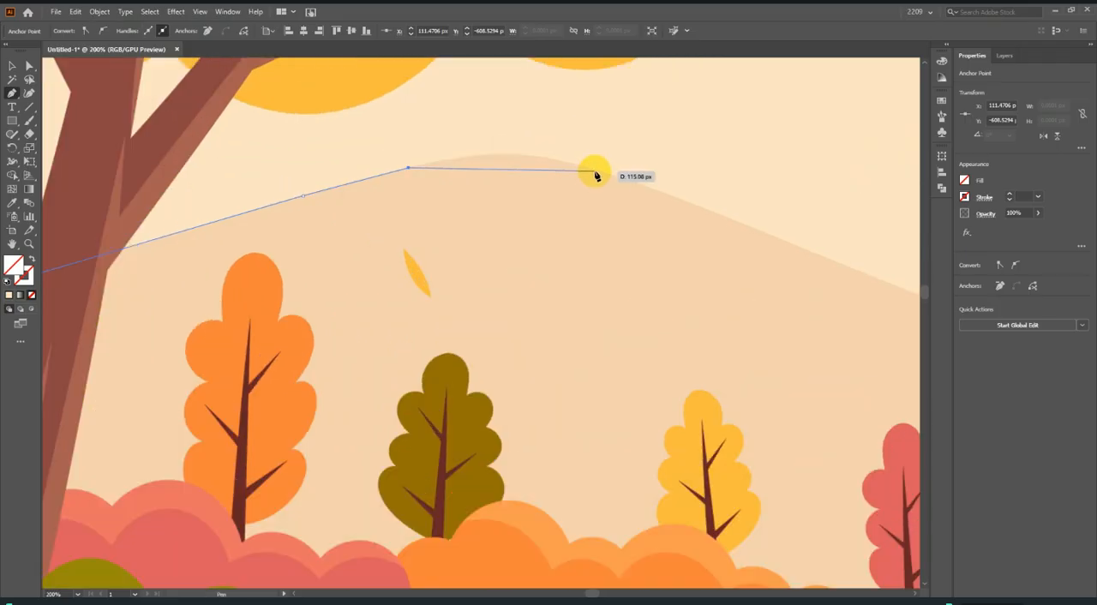
{"action": "left_click_drag", "start_coordinate": [603, 175], "coordinate": [698, 208]}
{"action": "scroll", "coordinate": [443, 199], "scroll_direction": "down", "scroll_amount": 2}
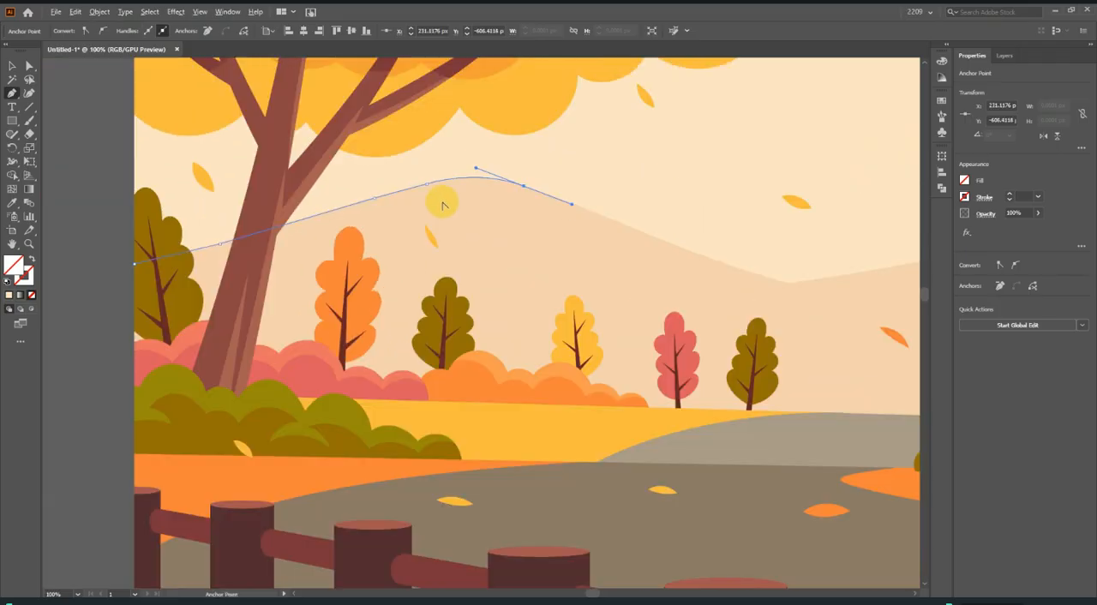
Trace the left hill's descending slope down to the lowest point of the valley between the two hills.
{"action": "scroll", "coordinate": [827, 266], "scroll_direction": "up", "scroll_amount": 1}
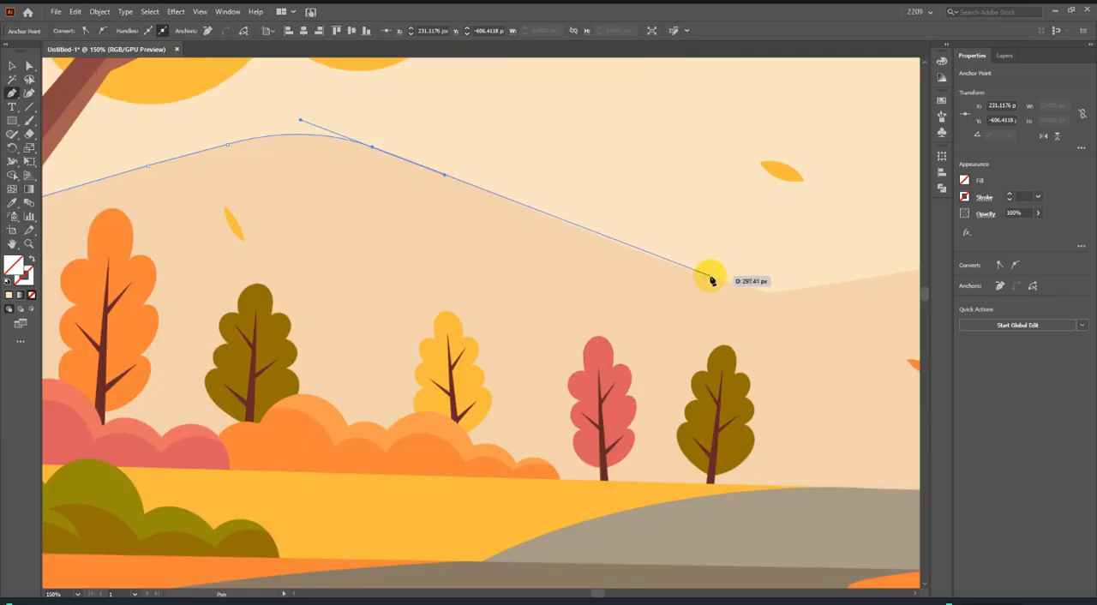
{"action": "left_click", "coordinate": [711, 279]}
{"action": "scroll", "coordinate": [561, 281], "scroll_direction": "down", "scroll_amount": 2}
{"action": "scroll", "coordinate": [578, 286], "scroll_direction": "up", "scroll_amount": 4}
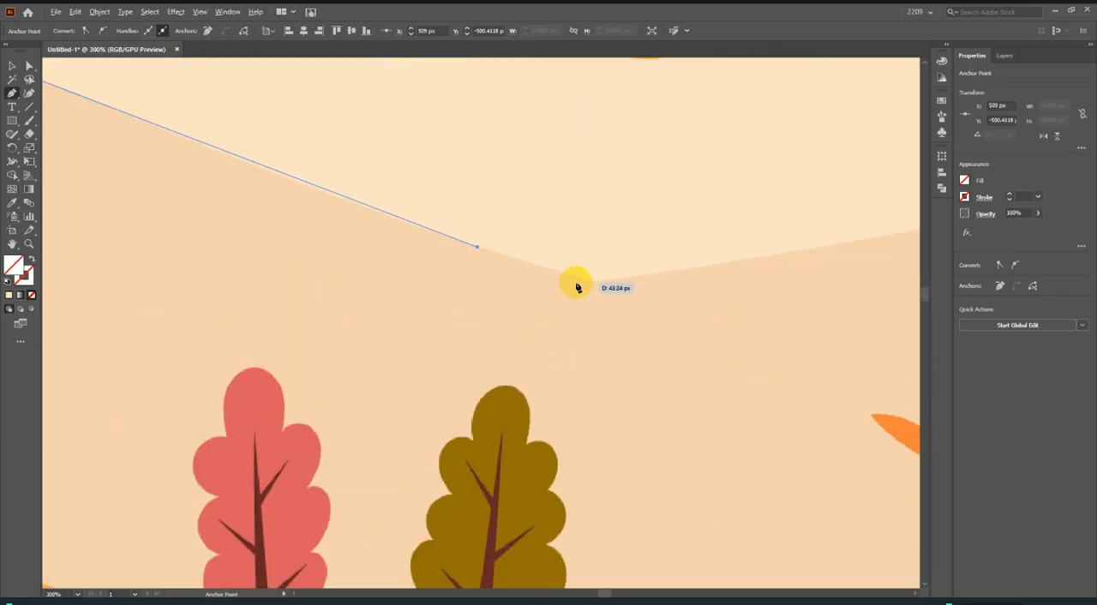
{"action": "left_click", "coordinate": [593, 286]}
{"action": "scroll", "coordinate": [594, 285], "scroll_direction": "down", "scroll_amount": 2}
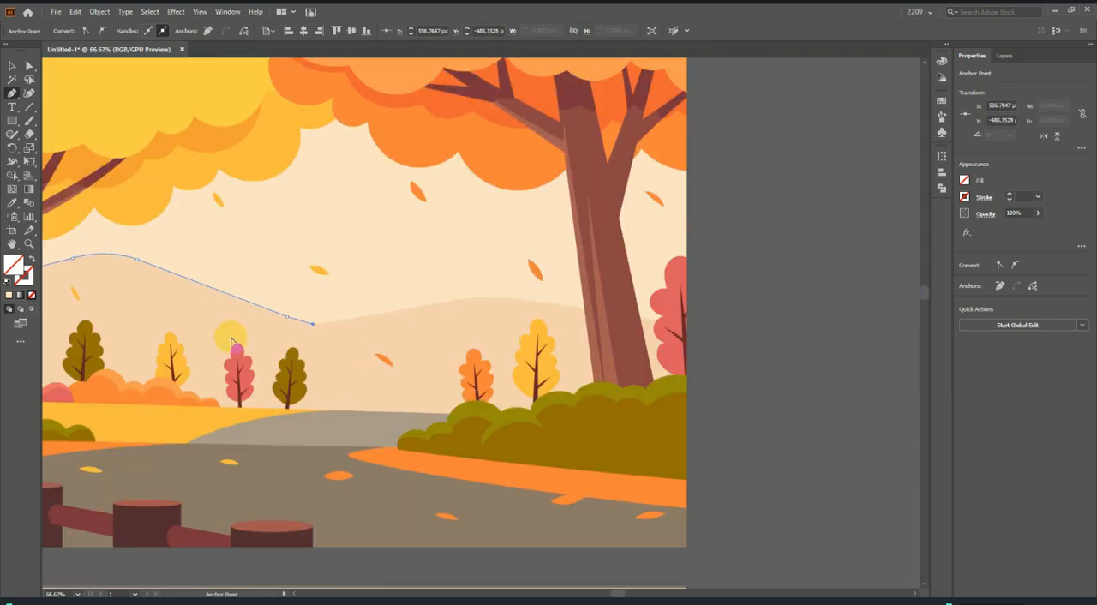
Trace the right hill's rise and gently curved crest, then run the outline straight down to the reference's right edge.
{"action": "scroll", "coordinate": [420, 311], "scroll_direction": "up", "scroll_amount": 2}
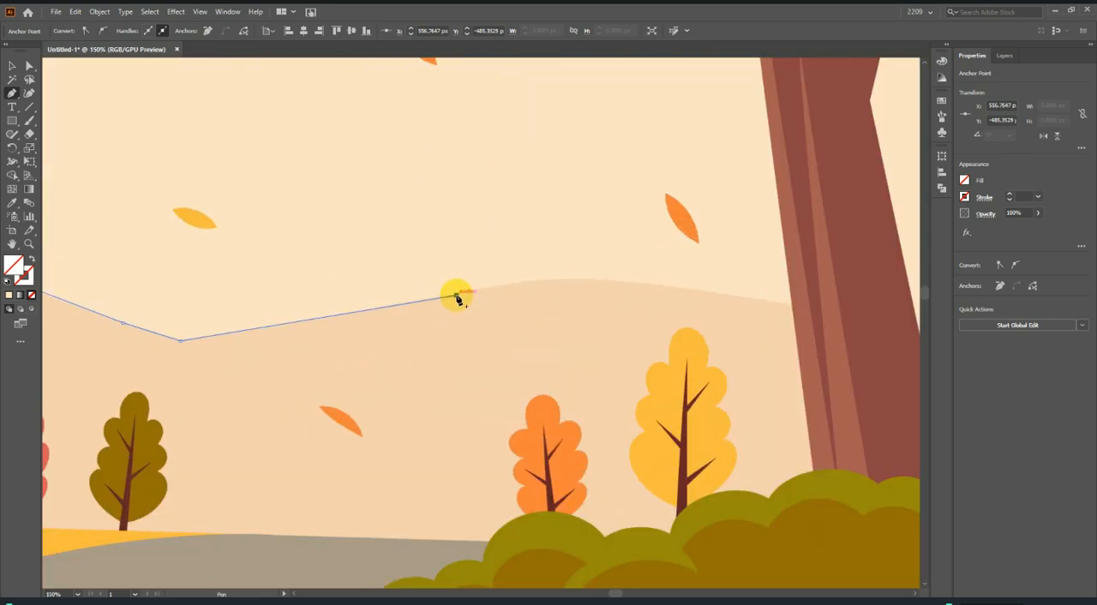
{"action": "left_click", "coordinate": [457, 297]}
{"action": "scroll", "coordinate": [482, 303], "scroll_direction": "down", "scroll_amount": 2}
{"action": "scroll", "coordinate": [453, 299], "scroll_direction": "up", "scroll_amount": 3}
{"action": "left_click_drag", "start_coordinate": [468, 293], "coordinate": [625, 317]}
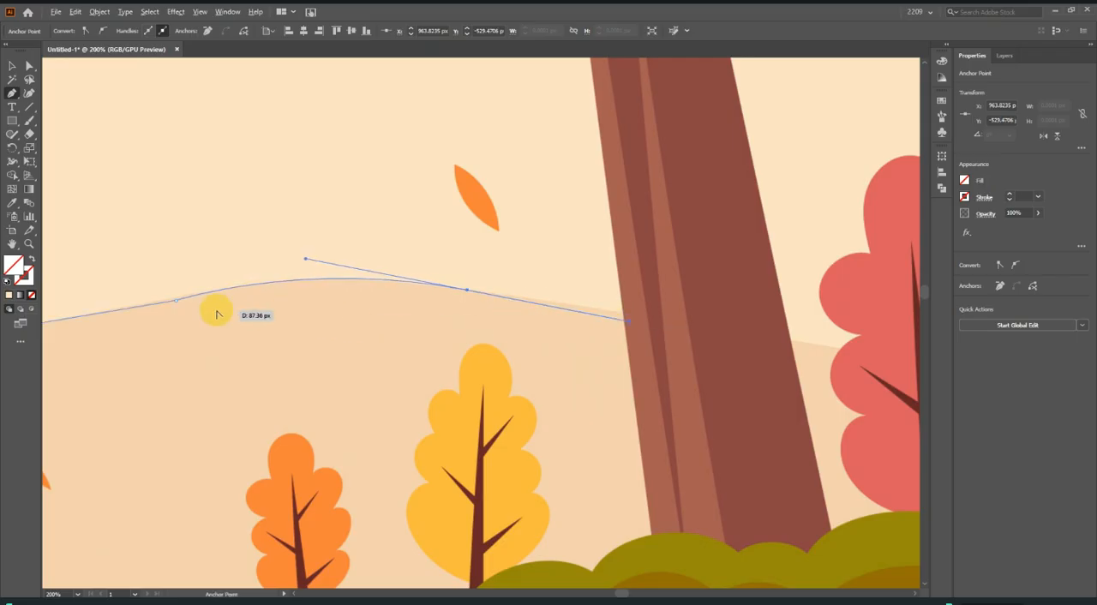
{"action": "scroll", "coordinate": [215, 311], "scroll_direction": "down", "scroll_amount": 2}
{"action": "left_click", "coordinate": [341, 302]}
{"action": "scroll", "coordinate": [484, 333], "scroll_direction": "up", "scroll_amount": 1}
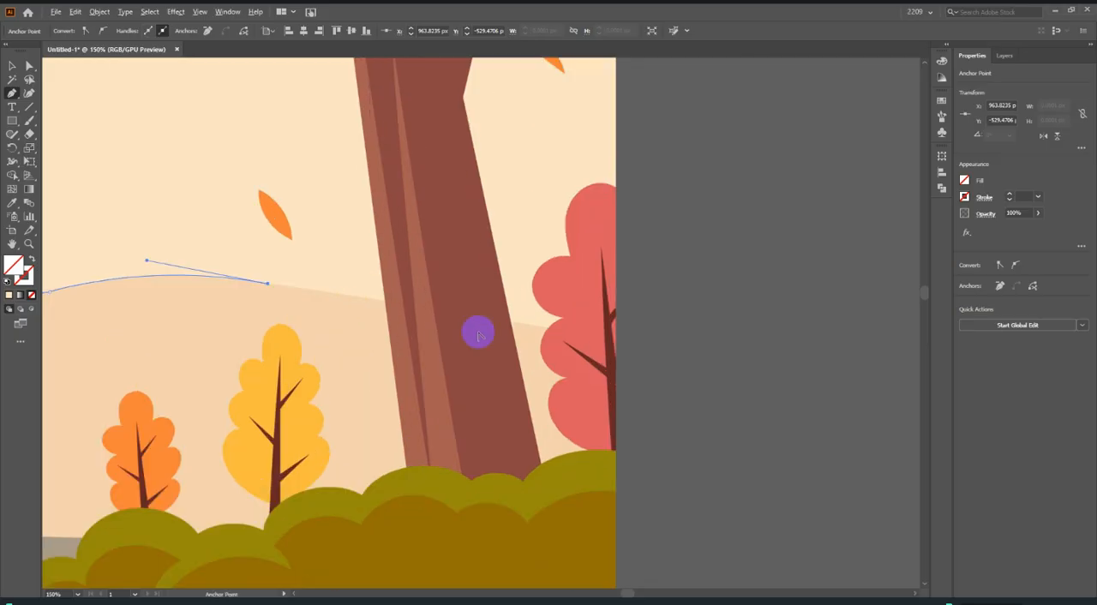
{"action": "left_click", "coordinate": [617, 341]}
Close the hill outline through the reference's bottom-right and bottom-left corners back to its starting anchor.
{"action": "scroll", "coordinate": [611, 335], "scroll_direction": "down", "scroll_amount": 3}
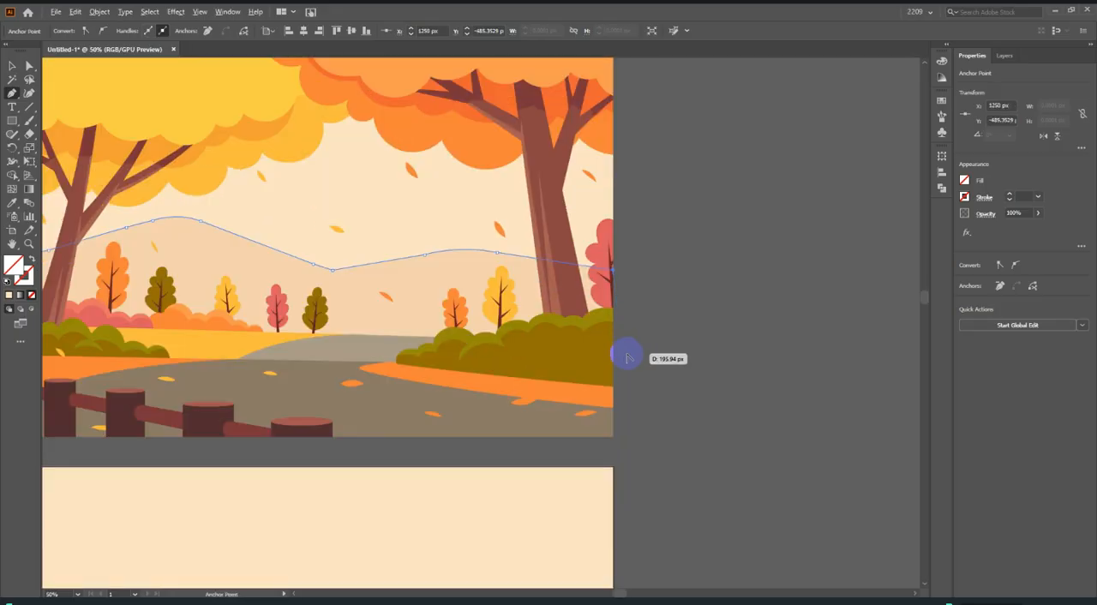
{"action": "scroll", "coordinate": [624, 354], "scroll_direction": "down", "scroll_amount": 2}
{"action": "scroll", "coordinate": [553, 389], "scroll_direction": "up", "scroll_amount": 1}
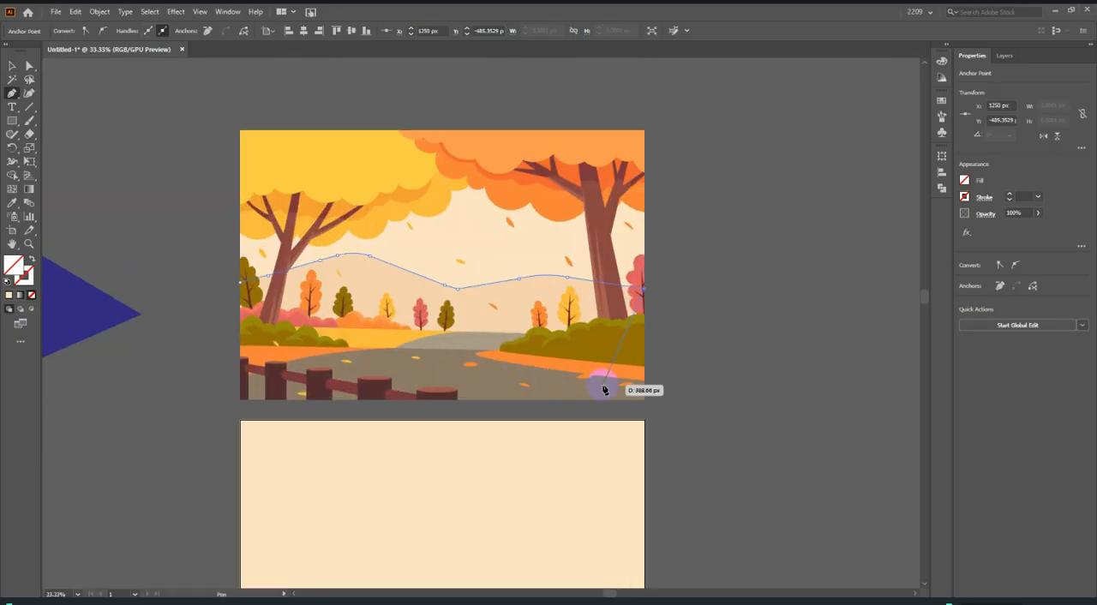
{"action": "left_click", "coordinate": [645, 402]}
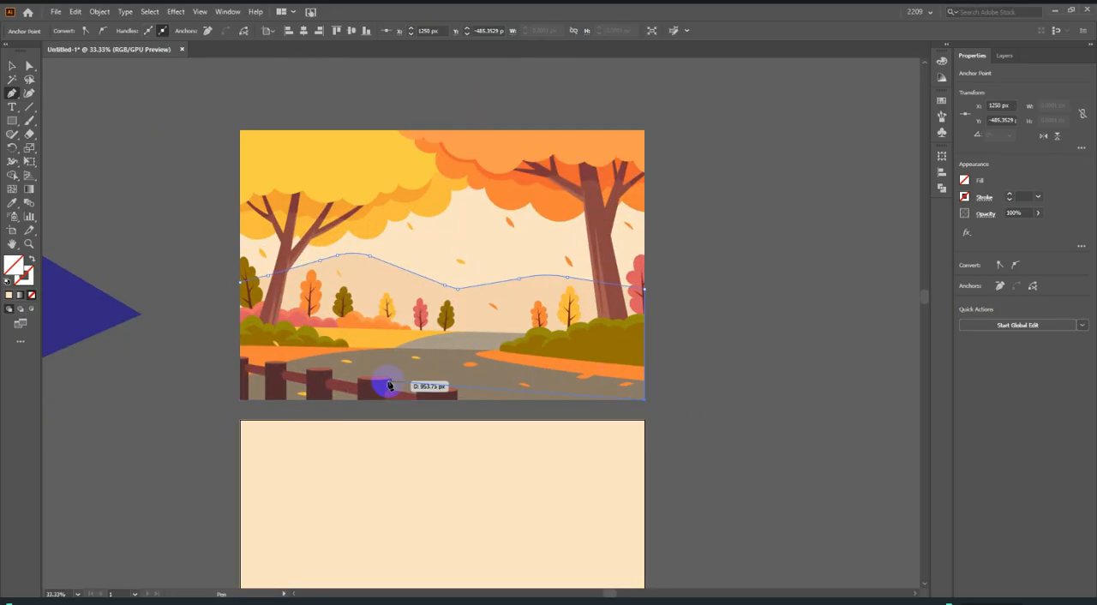
{"action": "left_click", "coordinate": [240, 400]}
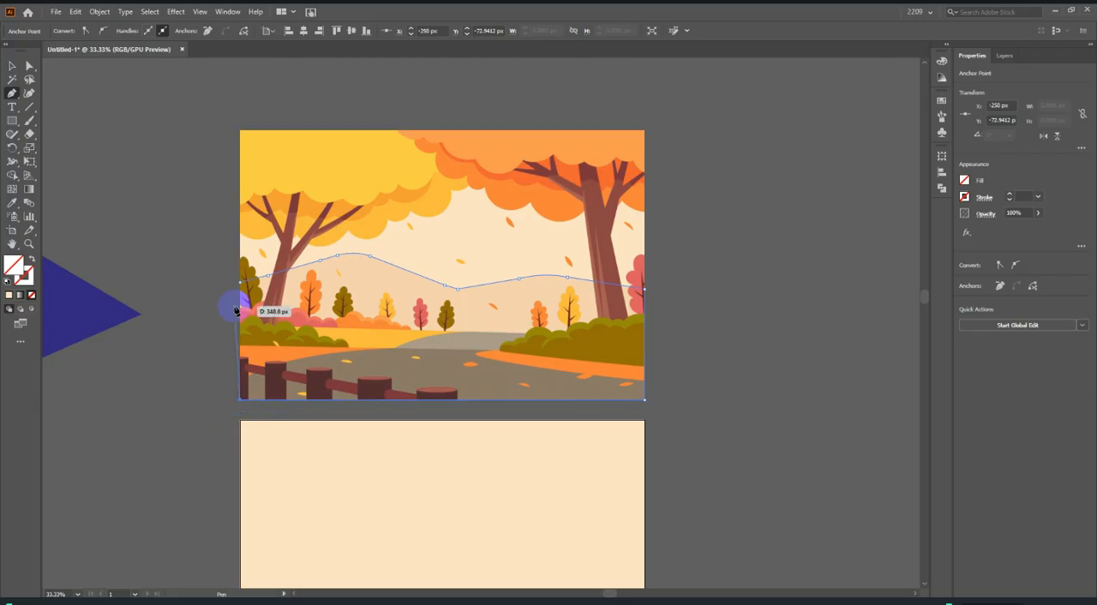
{"action": "left_click", "coordinate": [244, 283]}
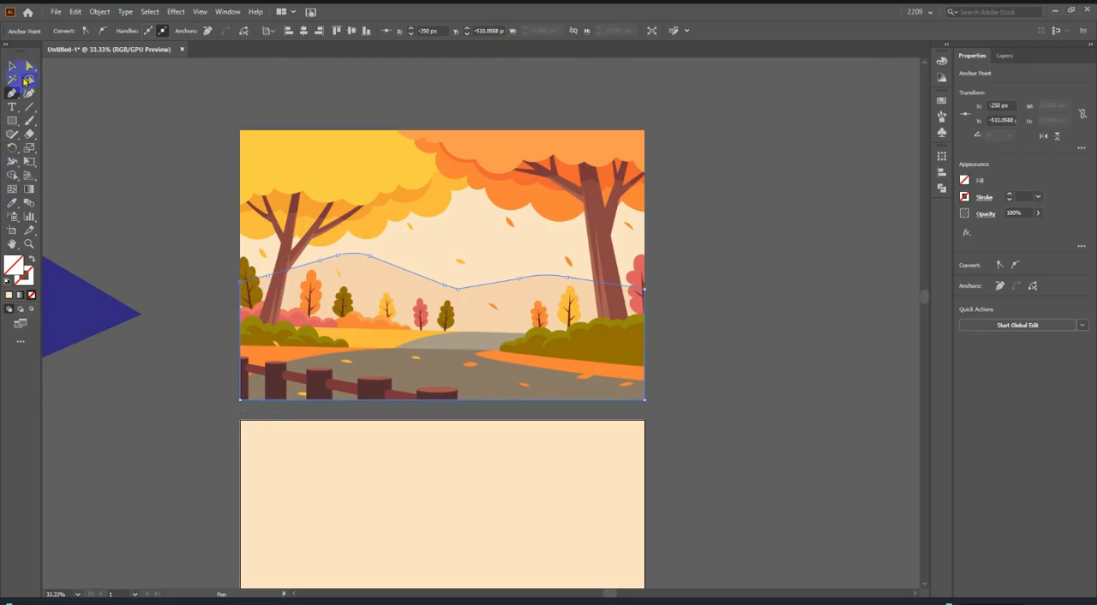
Fill the hill shape with the beige hill colour sampled from the reference using the Eyedropper, and deselect it.
{"action": "left_click", "coordinate": [12, 204]}
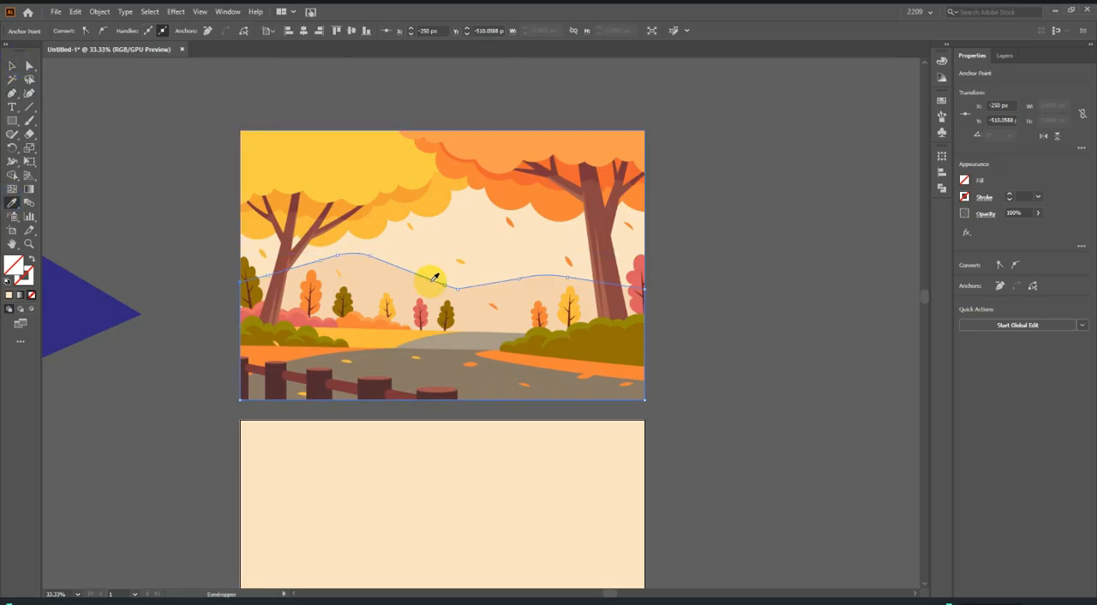
{"action": "left_click", "coordinate": [403, 273]}
{"action": "left_click", "coordinate": [12, 65]}
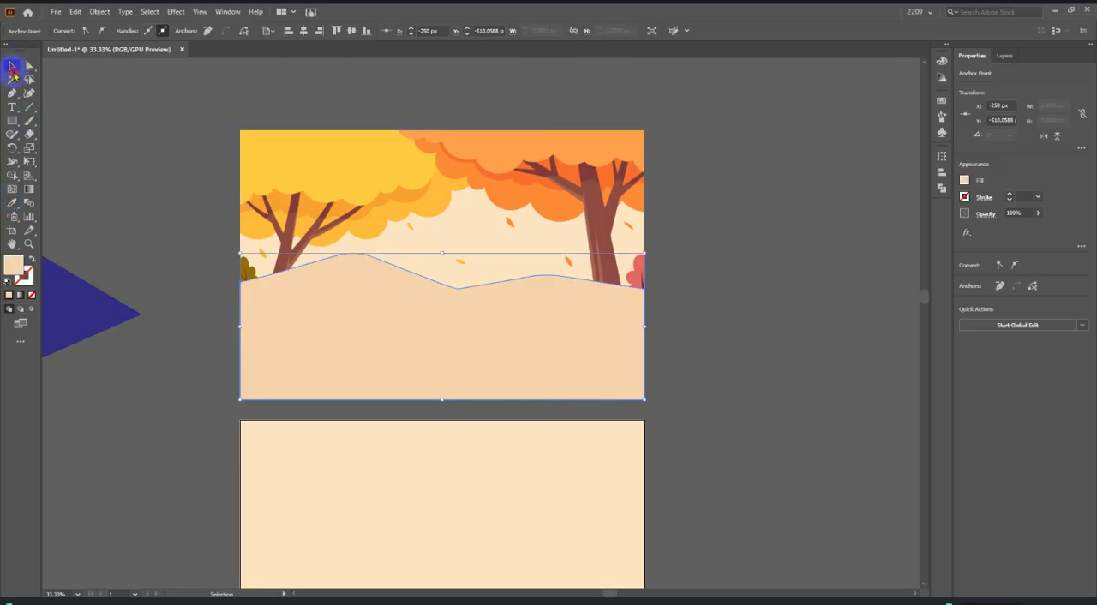
{"action": "left_click", "coordinate": [777, 314]}
Move the hill shape straight down from the reference onto the lower part of the cream artboard, and deselect it.
{"action": "scroll", "coordinate": [777, 314], "scroll_direction": "down", "scroll_amount": 2}
{"action": "scroll", "coordinate": [624, 317], "scroll_direction": "down", "scroll_amount": 2}
{"action": "scroll", "coordinate": [711, 320], "scroll_direction": "up", "scroll_amount": 1}
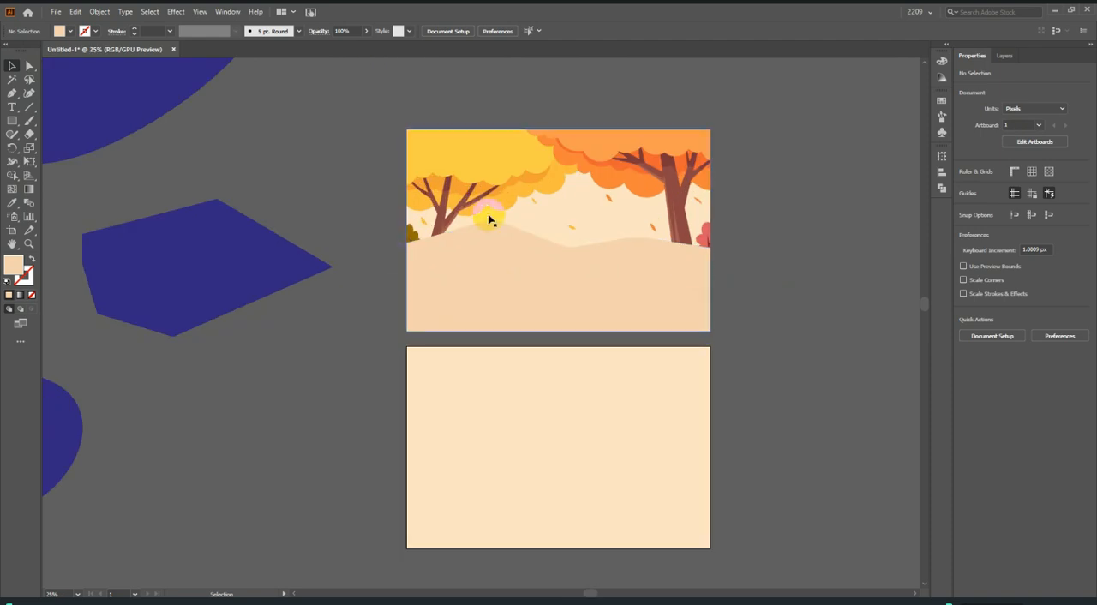
{"action": "scroll", "coordinate": [578, 305], "scroll_direction": "down", "scroll_amount": 1}
{"action": "scroll", "coordinate": [578, 305], "scroll_direction": "down", "scroll_amount": 1}
{"action": "left_click_drag", "start_coordinate": [558, 249], "coordinate": [558, 473]}
{"action": "left_click", "coordinate": [783, 417]}
Check how the hill shape lines up with the artboard's edges and corners, and compare it with the reference.
{"action": "scroll", "coordinate": [783, 430], "scroll_direction": "down", "scroll_amount": 1}
{"action": "scroll", "coordinate": [711, 465], "scroll_direction": "up", "scroll_amount": 3}
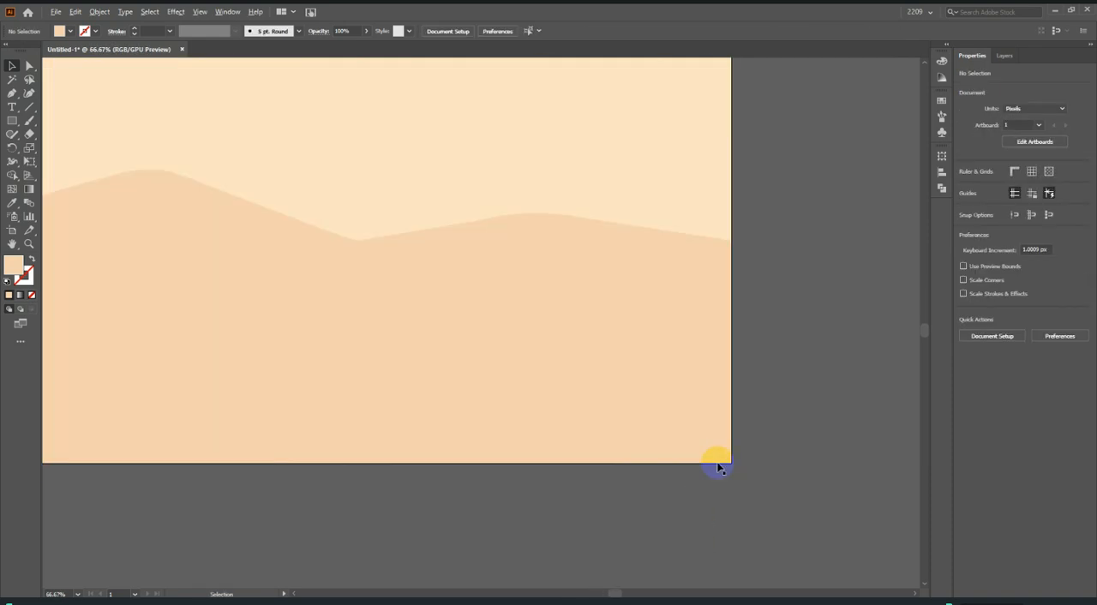
{"action": "scroll", "coordinate": [748, 461], "scroll_direction": "down", "scroll_amount": 4}
{"action": "scroll", "coordinate": [753, 445], "scroll_direction": "up", "scroll_amount": 1}
{"action": "scroll", "coordinate": [669, 334], "scroll_direction": "up", "scroll_amount": 1}
{"action": "scroll", "coordinate": [612, 321], "scroll_direction": "up", "scroll_amount": 1}
{"action": "scroll", "coordinate": [614, 349], "scroll_direction": "down", "scroll_amount": 1}
{"action": "scroll", "coordinate": [614, 351], "scroll_direction": "down", "scroll_amount": 1}
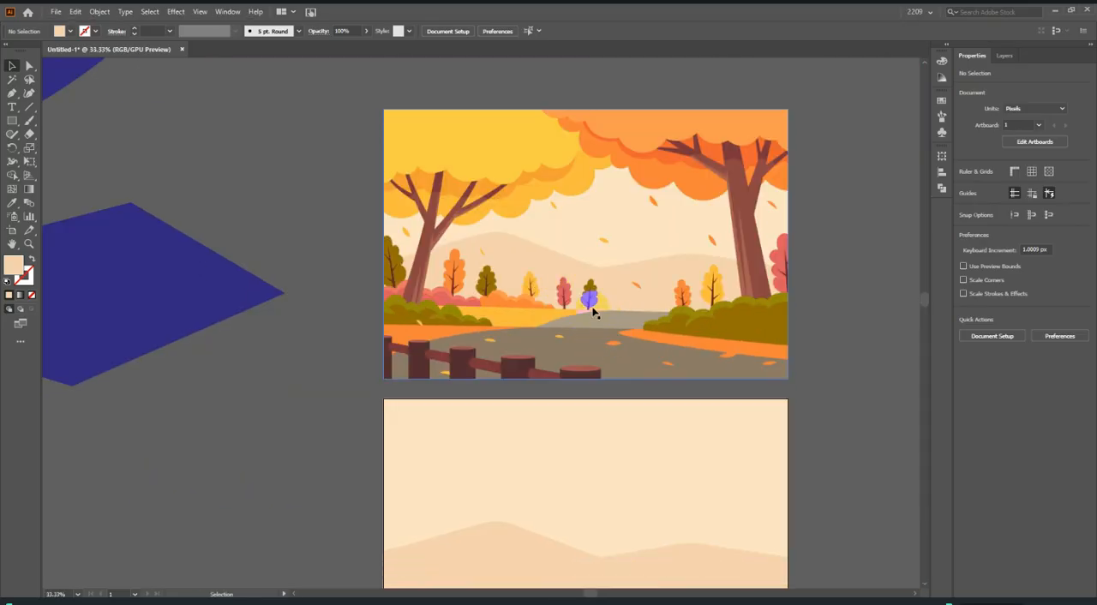
Start a Pen path along the yellow field's upper boundary, running straight from the reference's left edge to its right edge.
{"action": "scroll", "coordinate": [677, 300], "scroll_direction": "up", "scroll_amount": 1}
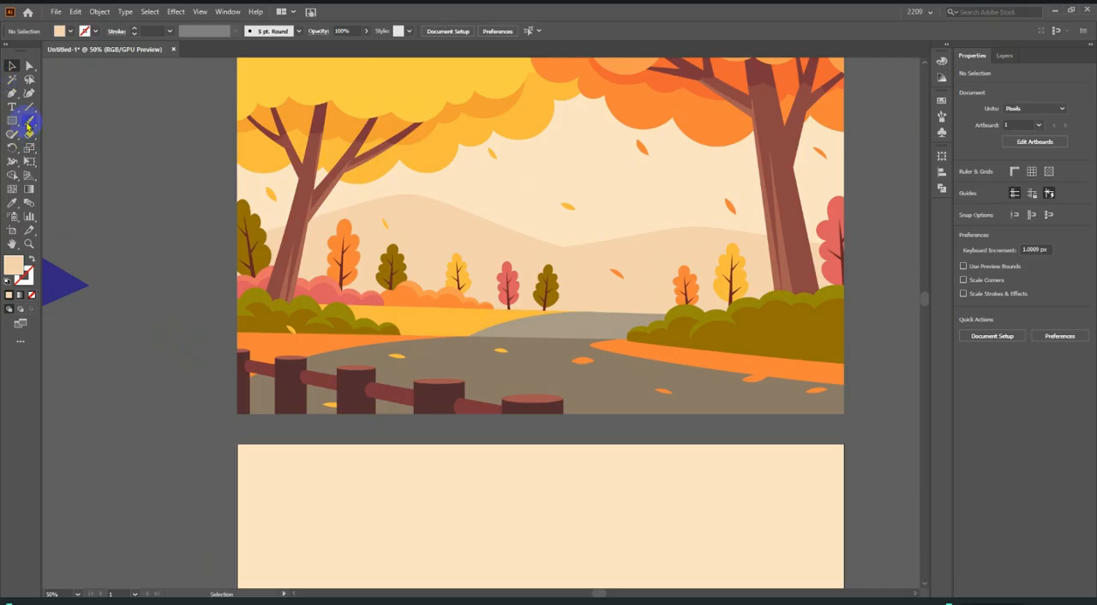
{"action": "left_click", "coordinate": [12, 95]}
{"action": "scroll", "coordinate": [294, 305], "scroll_direction": "up", "scroll_amount": 2}
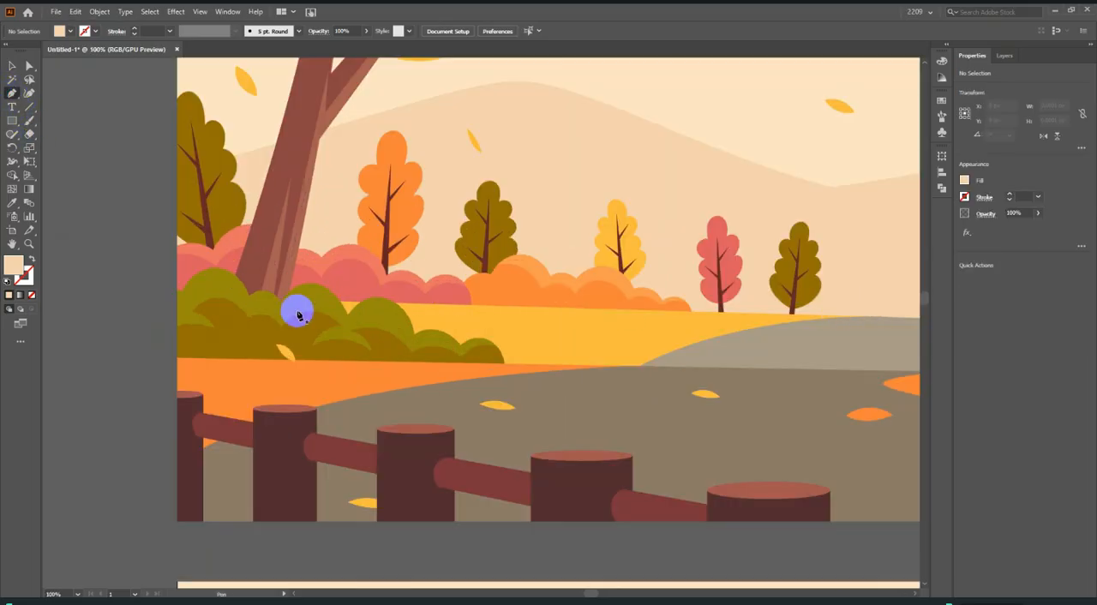
{"action": "left_click", "coordinate": [178, 297]}
{"action": "scroll", "coordinate": [211, 352], "scroll_direction": "down", "scroll_amount": 2}
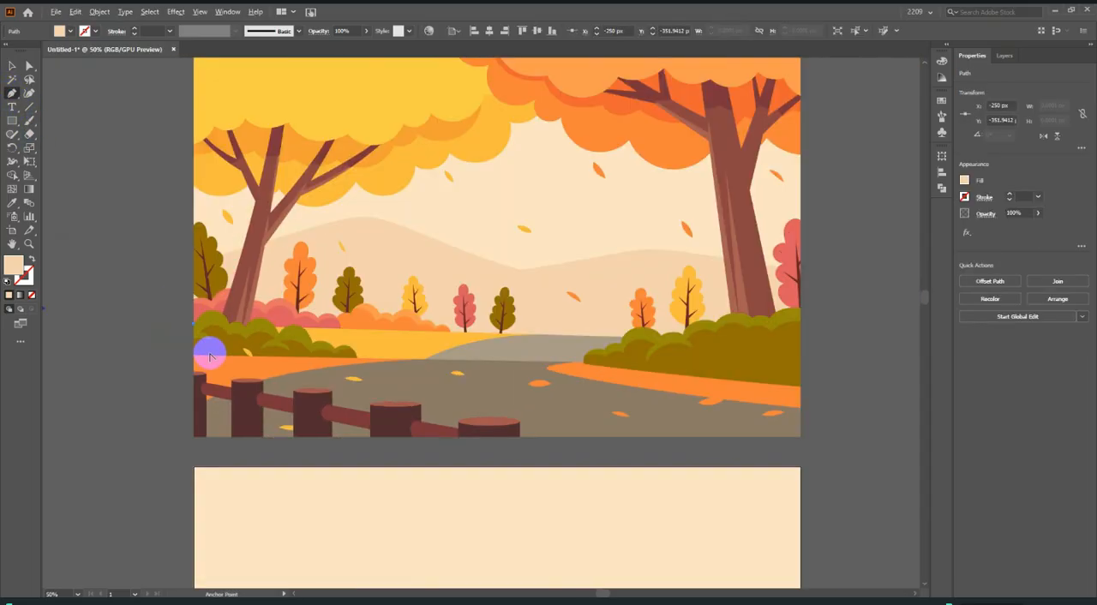
{"action": "scroll", "coordinate": [536, 375], "scroll_direction": "up", "scroll_amount": 2}
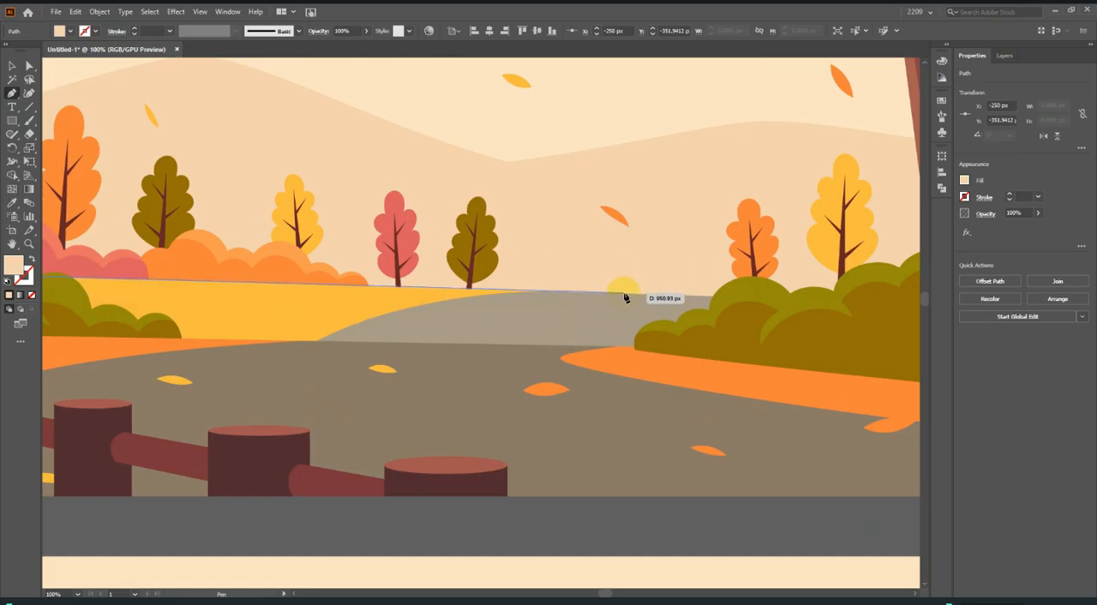
{"action": "scroll", "coordinate": [625, 294], "scroll_direction": "down", "scroll_amount": 2}
{"action": "scroll", "coordinate": [791, 313], "scroll_direction": "up", "scroll_amount": 2}
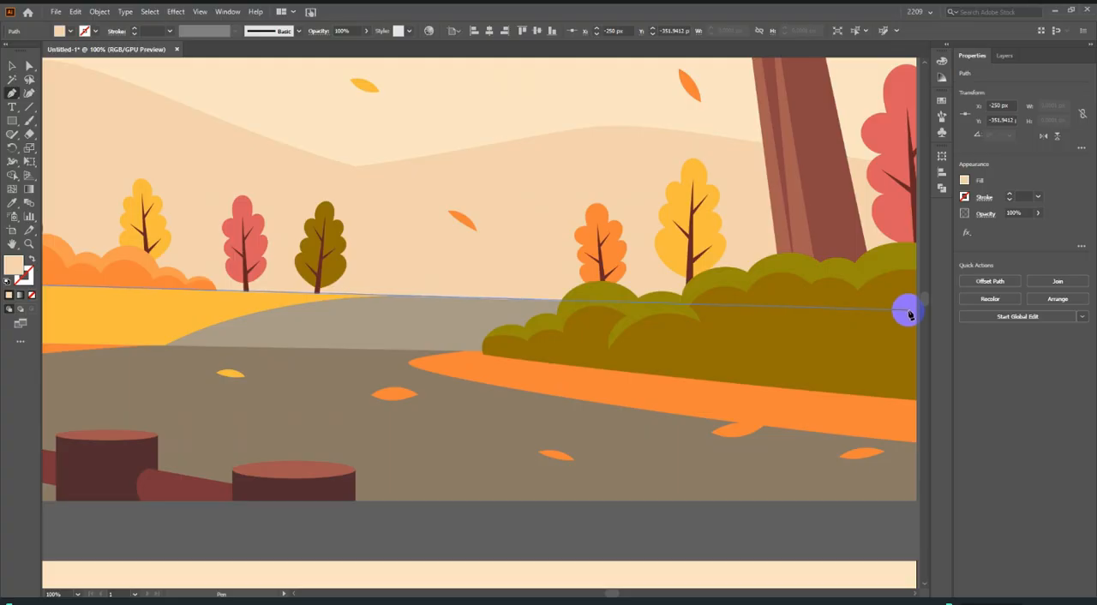
{"action": "scroll", "coordinate": [909, 314], "scroll_direction": "down", "scroll_amount": 2}
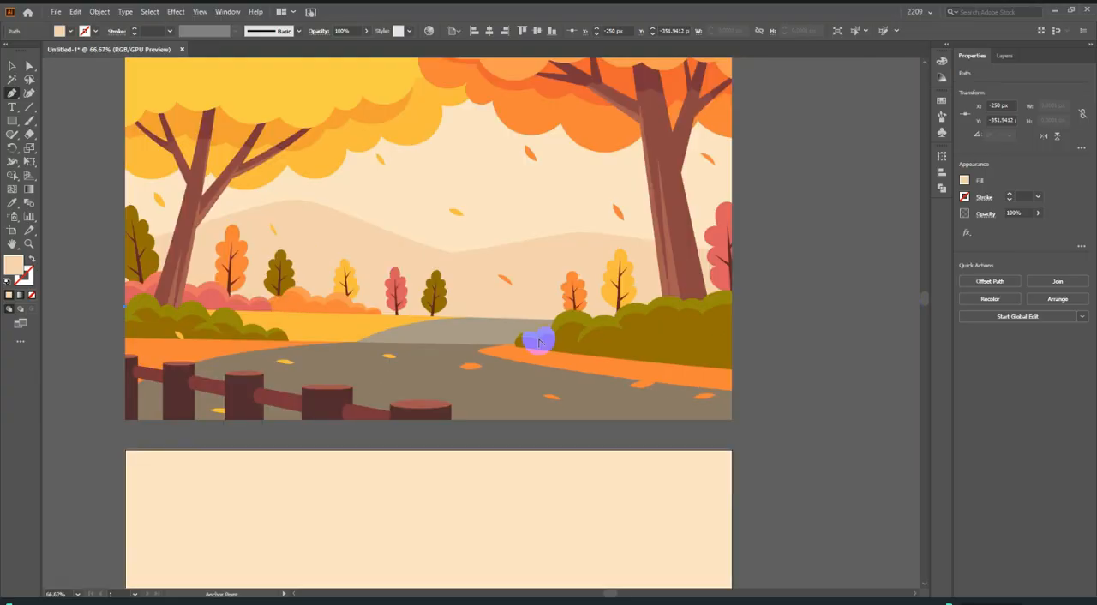
{"action": "left_click", "coordinate": [732, 326]}
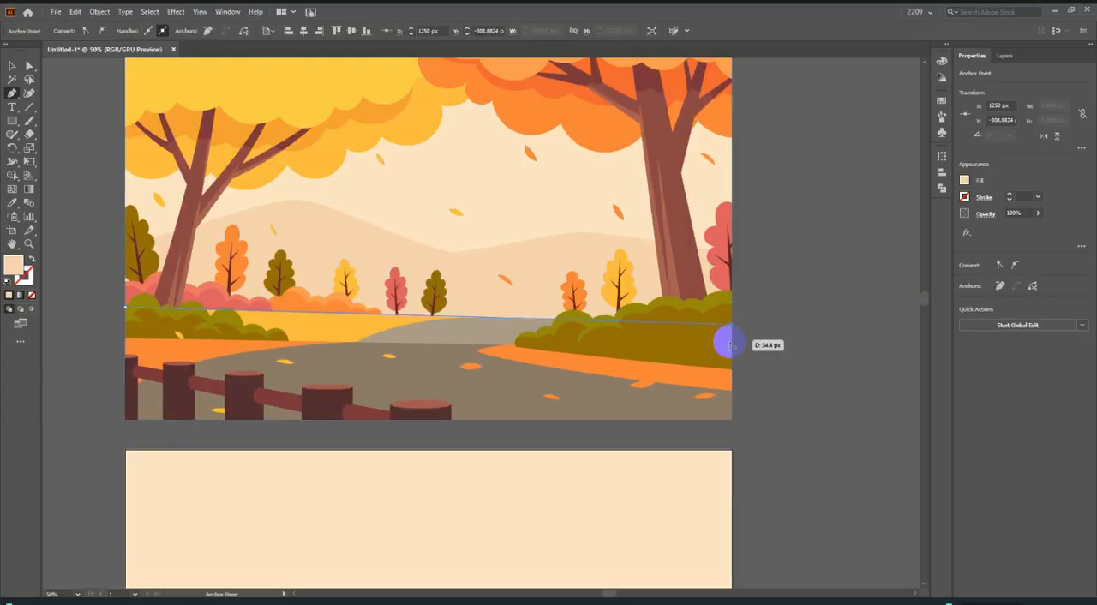
Continue the Pen path down the reference's right edge and back to its left edge, closing it as an unfilled straight band over the field and bushes.
{"action": "scroll", "coordinate": [726, 336], "scroll_direction": "up", "scroll_amount": 2}
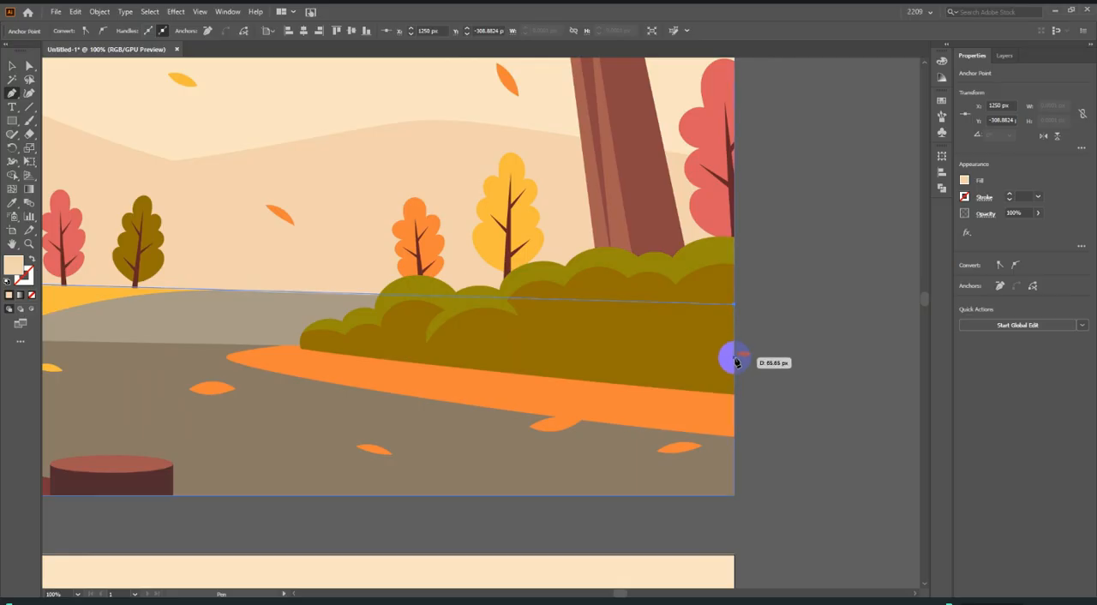
{"action": "scroll", "coordinate": [735, 360], "scroll_direction": "down", "scroll_amount": 2}
{"action": "scroll", "coordinate": [320, 371], "scroll_direction": "up", "scroll_amount": 2}
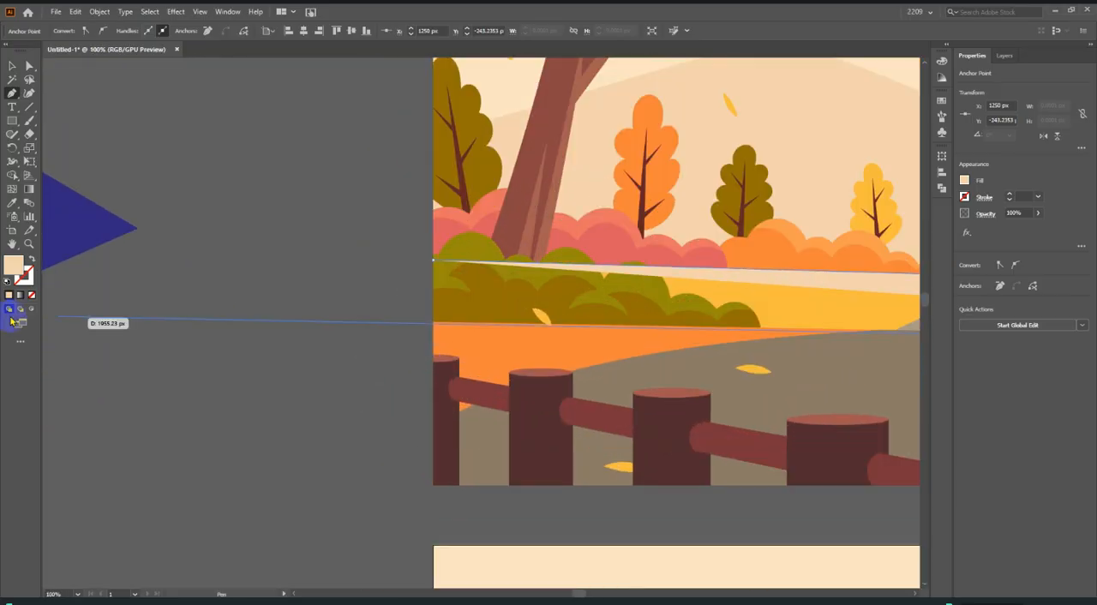
{"action": "left_click", "coordinate": [31, 296]}
{"action": "scroll", "coordinate": [81, 325], "scroll_direction": "down", "scroll_amount": 2}
{"action": "scroll", "coordinate": [261, 323], "scroll_direction": "up", "scroll_amount": 2}
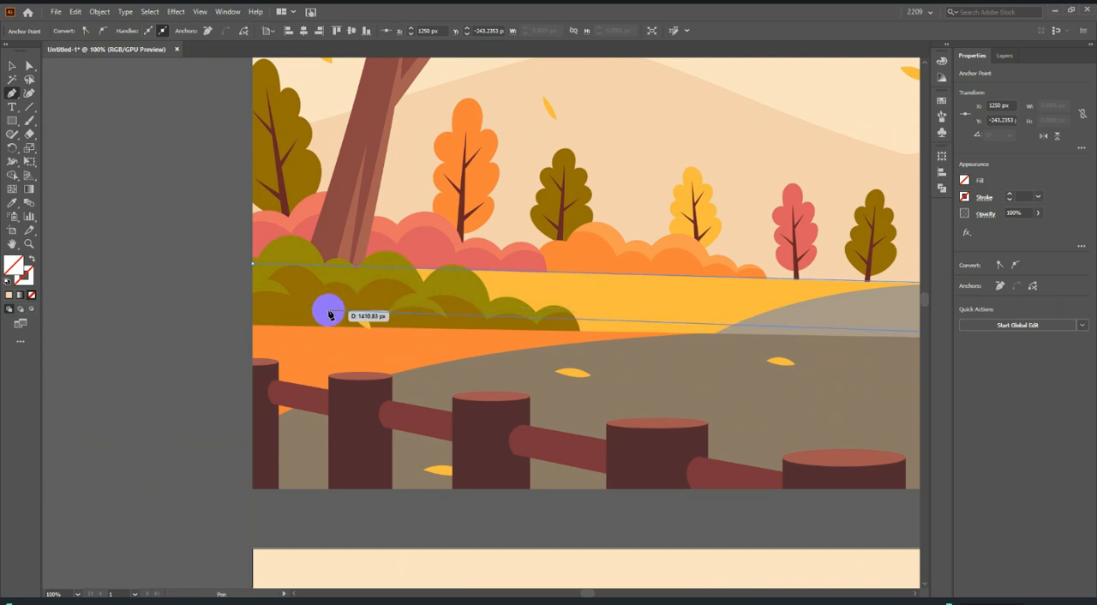
{"action": "left_click", "coordinate": [253, 326]}
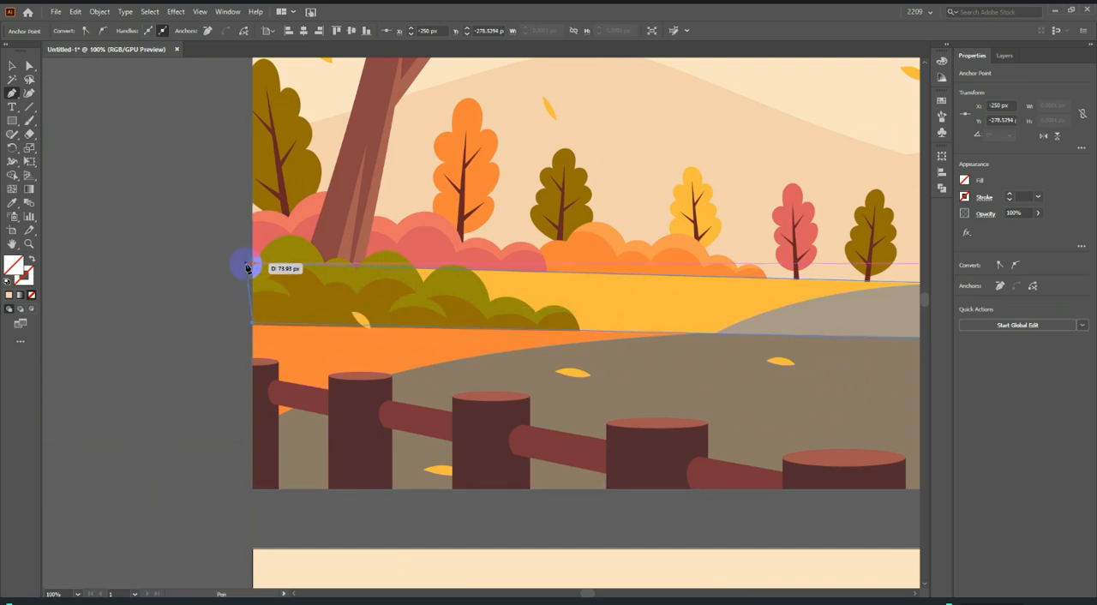
{"action": "scroll", "coordinate": [251, 269], "scroll_direction": "down", "scroll_amount": 4}
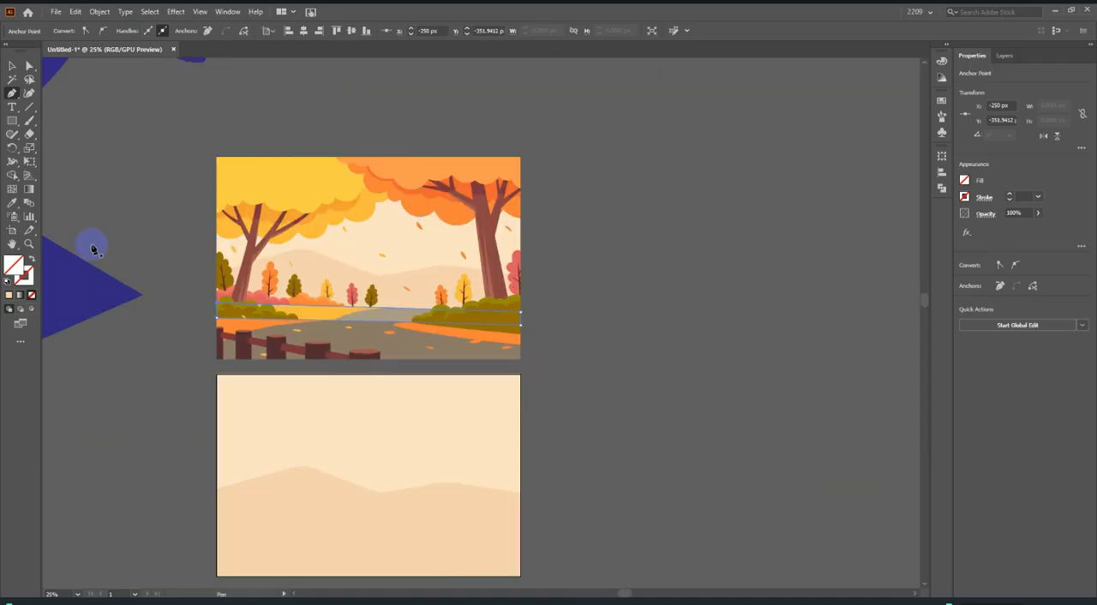
Fill the band with the light grey-beige distant road colour sampled from the reference using the Eyedropper.
{"action": "left_click", "coordinate": [11, 205]}
{"action": "scroll", "coordinate": [351, 335], "scroll_direction": "up", "scroll_amount": 6}
{"action": "left_click", "coordinate": [456, 272]}
{"action": "scroll", "coordinate": [460, 277], "scroll_direction": "down", "scroll_amount": 5}
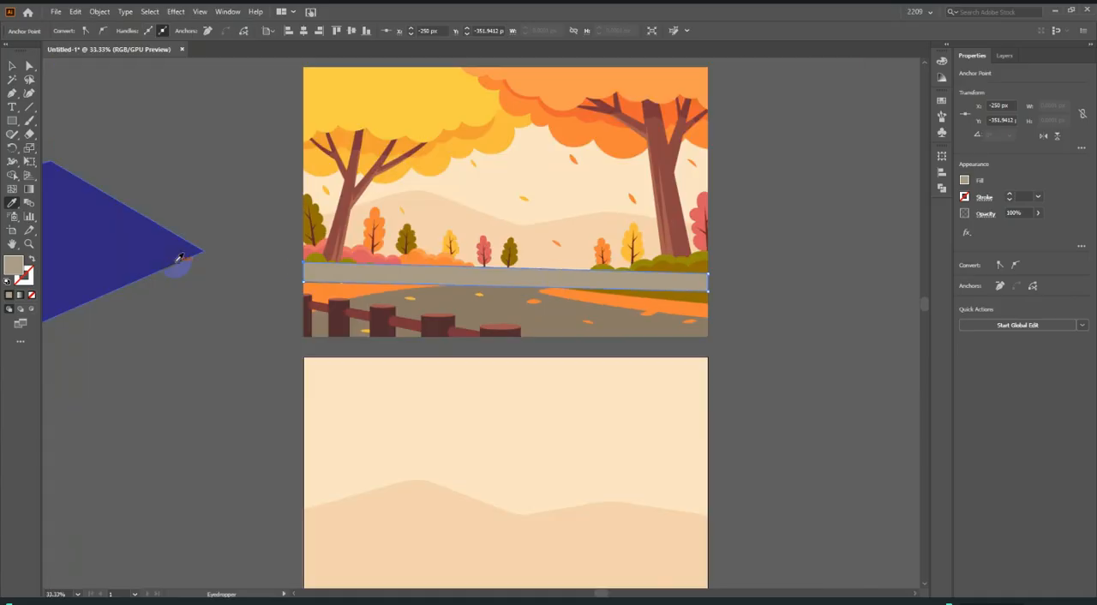
Draw a closed Pen shape over the reference's foreground, from its lower corners up to the lower edge of the grey-beige band.
{"action": "left_click", "coordinate": [11, 94]}
{"action": "scroll", "coordinate": [313, 313], "scroll_direction": "up", "scroll_amount": 1}
{"action": "left_click", "coordinate": [266, 272]}
{"action": "scroll", "coordinate": [248, 291], "scroll_direction": "down", "scroll_amount": 2}
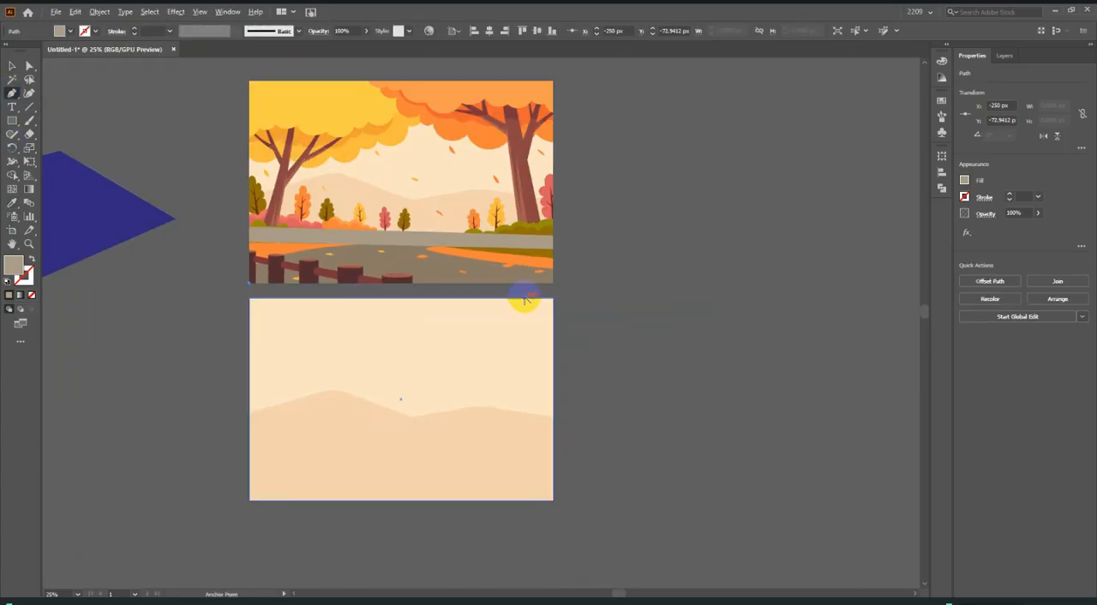
{"action": "scroll", "coordinate": [524, 301], "scroll_direction": "up", "scroll_amount": 3}
{"action": "left_click", "coordinate": [591, 266]}
{"action": "left_click", "coordinate": [592, 266]}
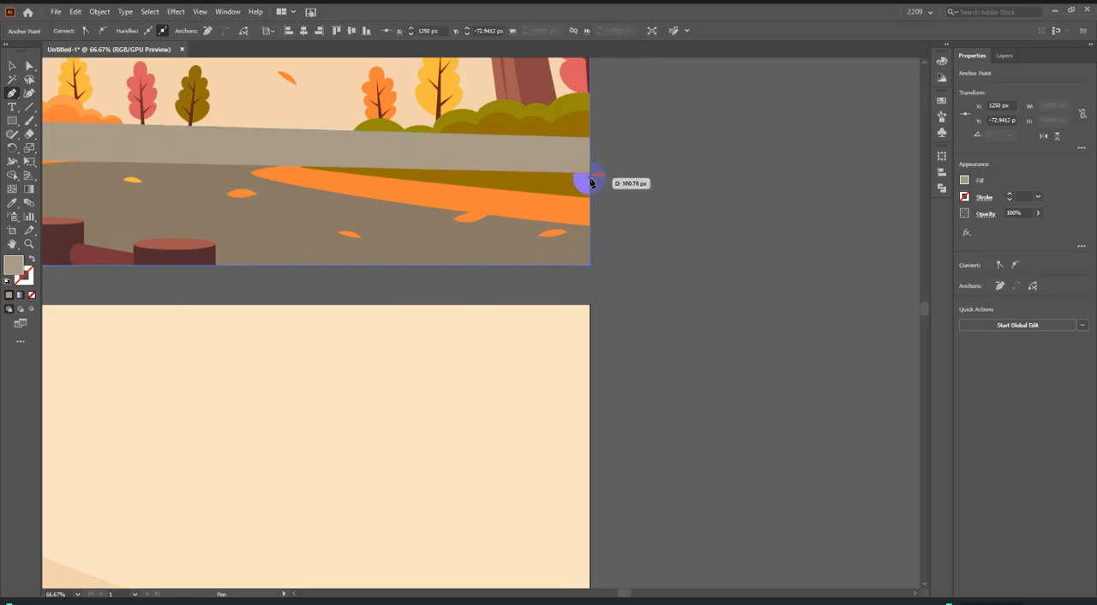
{"action": "left_click", "coordinate": [591, 172]}
{"action": "scroll", "coordinate": [747, 228], "scroll_direction": "down", "scroll_amount": 2}
{"action": "scroll", "coordinate": [326, 178], "scroll_direction": "up", "scroll_amount": 3}
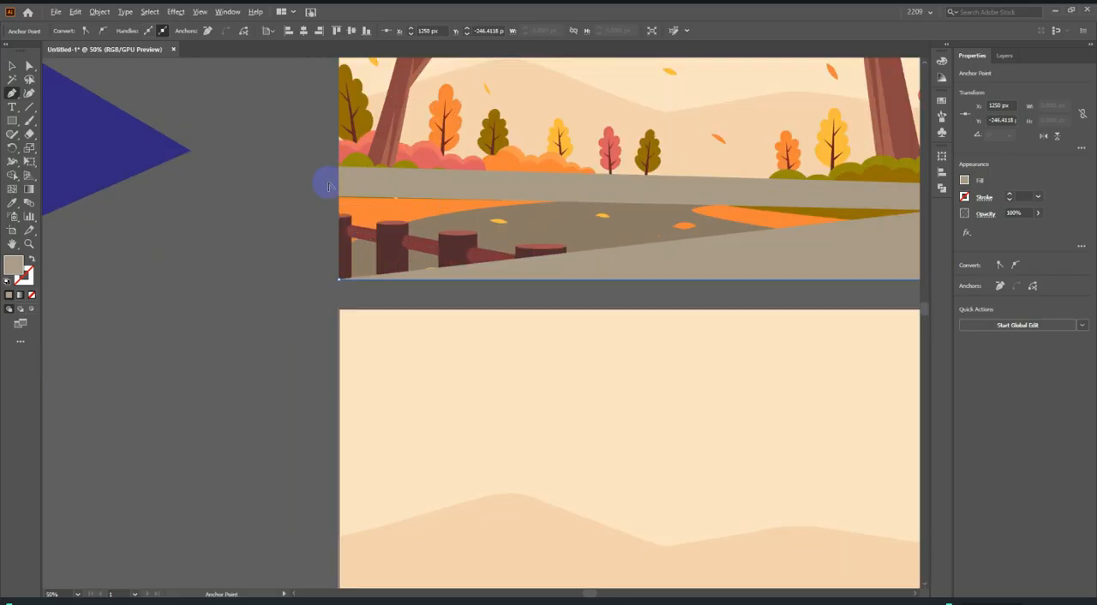
{"action": "left_click", "coordinate": [350, 212]}
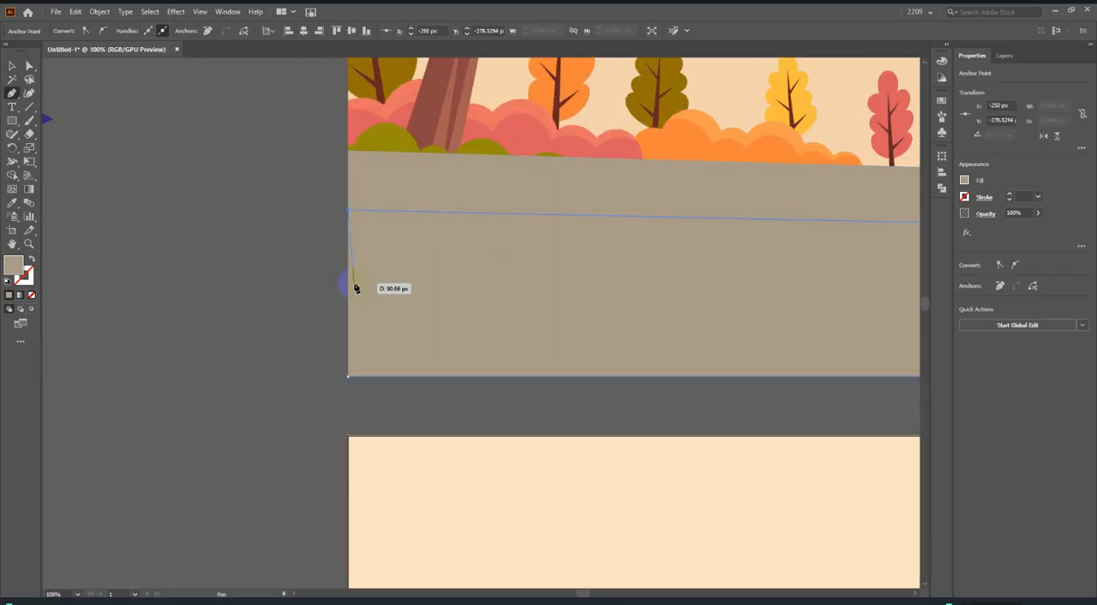
{"action": "left_click", "coordinate": [346, 379]}
Select the band and the foreground shape together and move them straight down onto the lower part of the cream artboard.
{"action": "scroll", "coordinate": [347, 377], "scroll_direction": "down", "scroll_amount": 3}
{"action": "left_click", "coordinate": [12, 66]}
{"action": "left_click", "coordinate": [472, 341]}
{"action": "scroll", "coordinate": [467, 327], "scroll_direction": "down", "scroll_amount": 1}
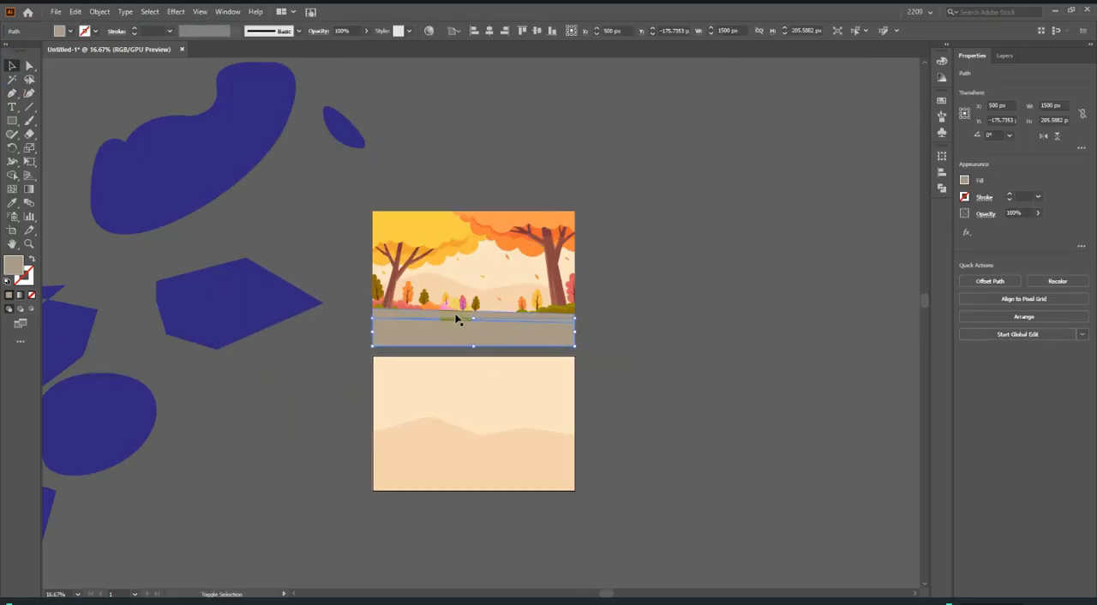
{"action": "left_click_drag", "start_coordinate": [470, 328], "coordinate": [496, 383]}
{"action": "left_click_drag", "start_coordinate": [481, 458], "coordinate": [448, 489]}
Move only the foreground shape up so that its lower edge meets the artboard's lower edge, and deselect it.
{"action": "key", "text": "ctrl+1"}
{"action": "scroll", "coordinate": [408, 500], "scroll_direction": "up", "scroll_amount": 2}
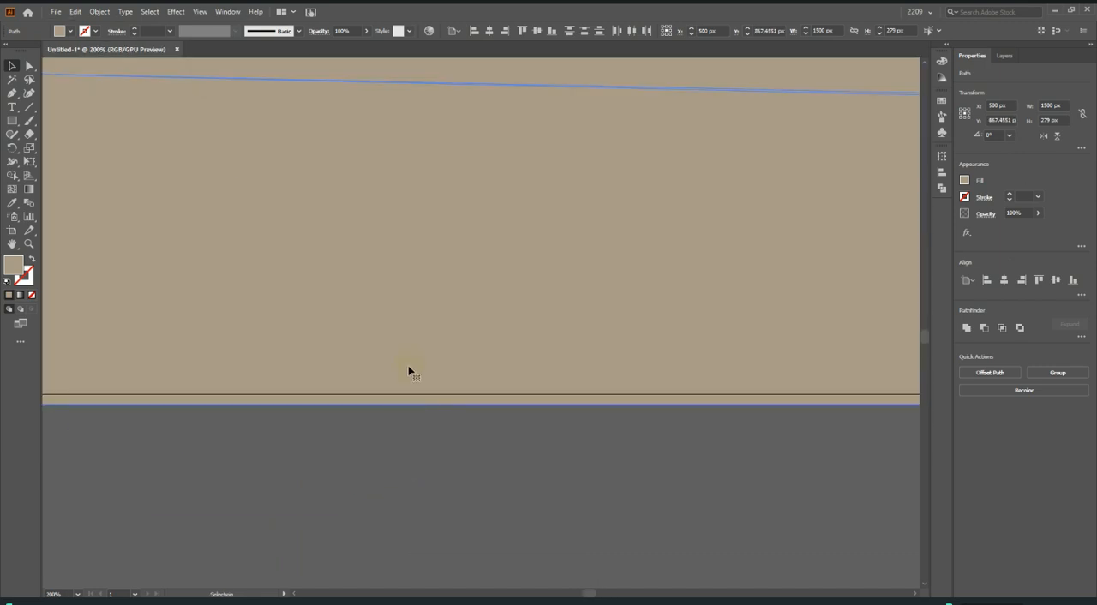
{"action": "left_click", "coordinate": [411, 354]}
{"action": "mouse_move", "coordinate": [420, 392]}
{"action": "left_mouse_down"}
{"action": "mouse_move", "coordinate": [426, 363]}
{"action": "mouse_move", "coordinate": [426, 381]}
{"action": "left_mouse_up"}
{"action": "left_click", "coordinate": [437, 436]}
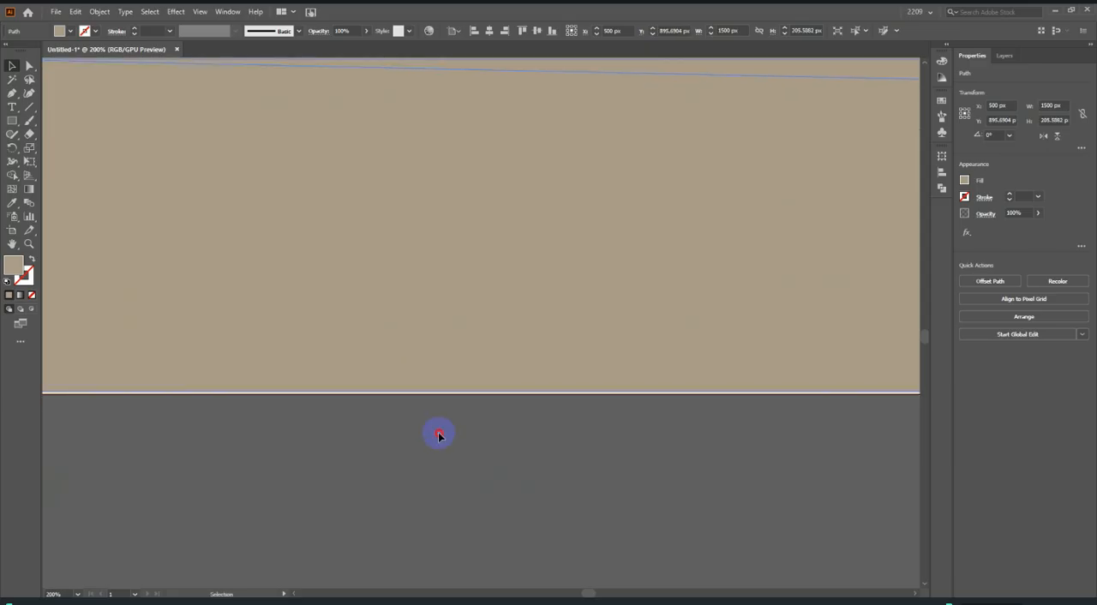
Try to bottom-align the band and the foreground shape, undo the alignment, and deselect both shapes.
{"action": "scroll", "coordinate": [457, 360], "scroll_direction": "up", "scroll_amount": 3}
{"action": "scroll", "coordinate": [465, 474], "scroll_direction": "down", "scroll_amount": 4}
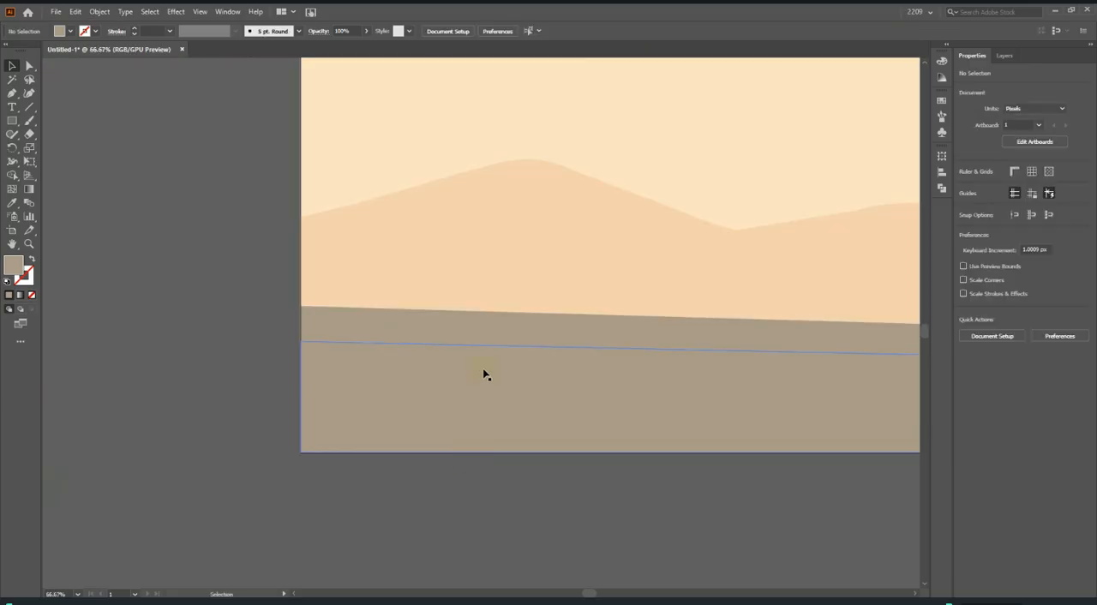
{"action": "left_click", "coordinate": [489, 318]}
{"action": "scroll", "coordinate": [478, 491], "scroll_direction": "up", "scroll_amount": 1}
{"action": "scroll", "coordinate": [514, 345], "scroll_direction": "up", "scroll_amount": 6}
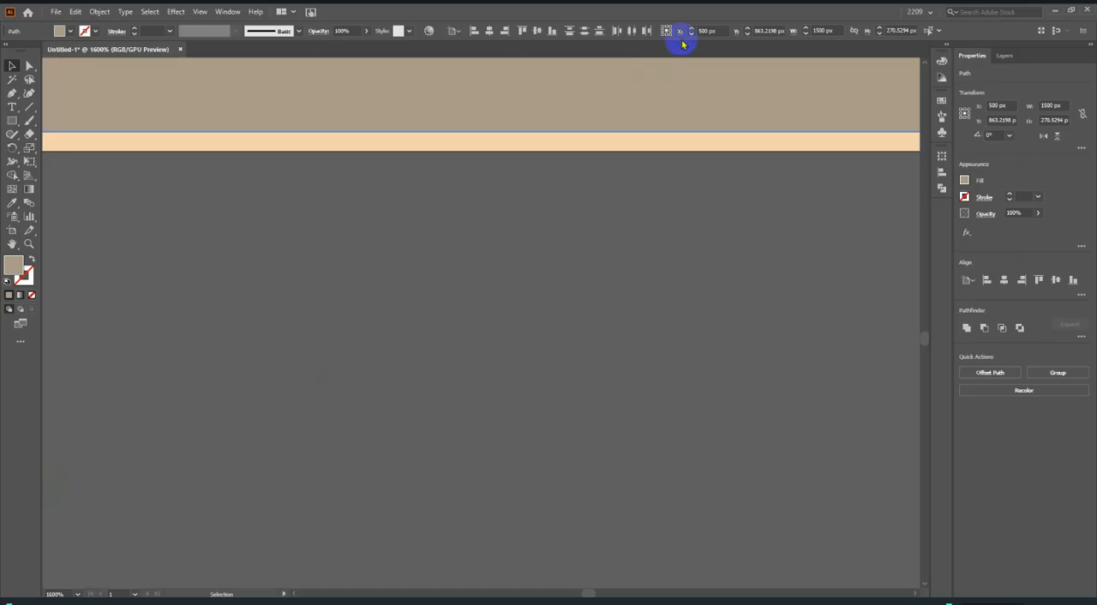
{"action": "left_click", "coordinate": [552, 31]}
{"action": "scroll", "coordinate": [563, 382], "scroll_direction": "down", "scroll_amount": 3}
{"action": "key", "text": "ctrl+z"}
{"action": "left_click", "coordinate": [564, 386]}
{"action": "scroll", "coordinate": [563, 401], "scroll_direction": "down", "scroll_amount": 5}
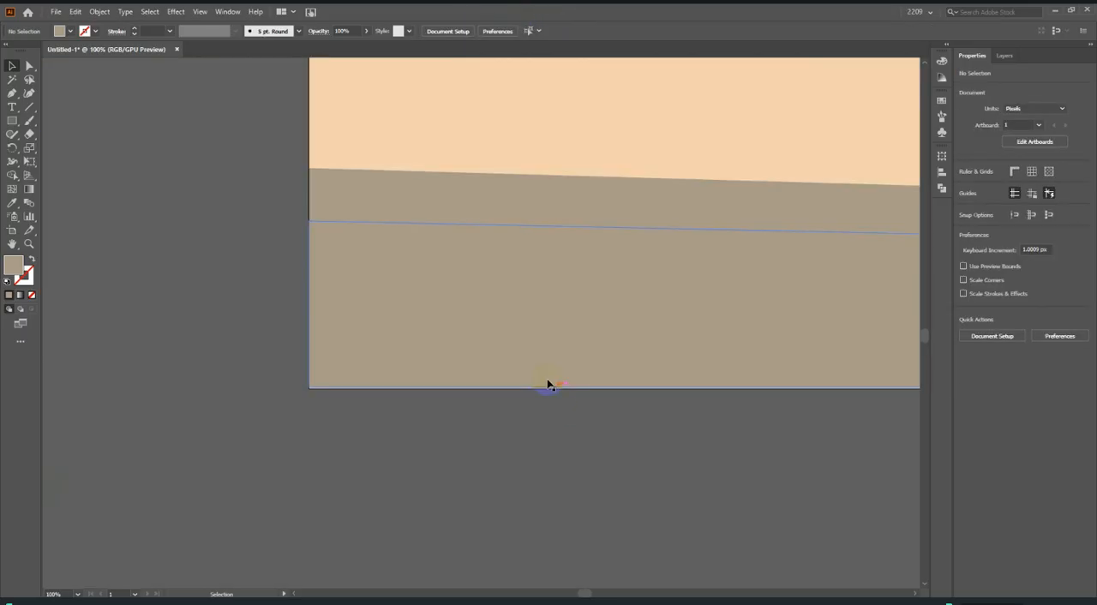
Snap the foreground shape down exactly onto the artboard's lower edge to close the thin gap, and deselect it.
{"action": "scroll", "coordinate": [438, 344], "scroll_direction": "up", "scroll_amount": 2}
{"action": "left_click", "coordinate": [456, 342]}
{"action": "left_click", "coordinate": [526, 88], "text": "shift"}
{"action": "scroll", "coordinate": [235, 445], "scroll_direction": "up", "scroll_amount": 3}
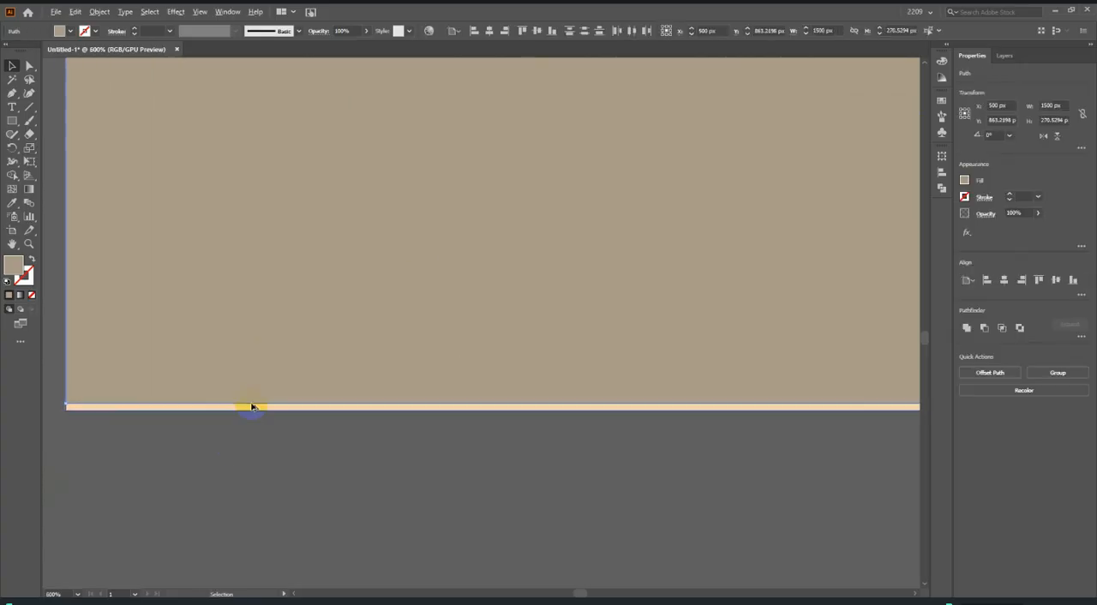
{"action": "left_click", "coordinate": [270, 363], "text": "shift"}
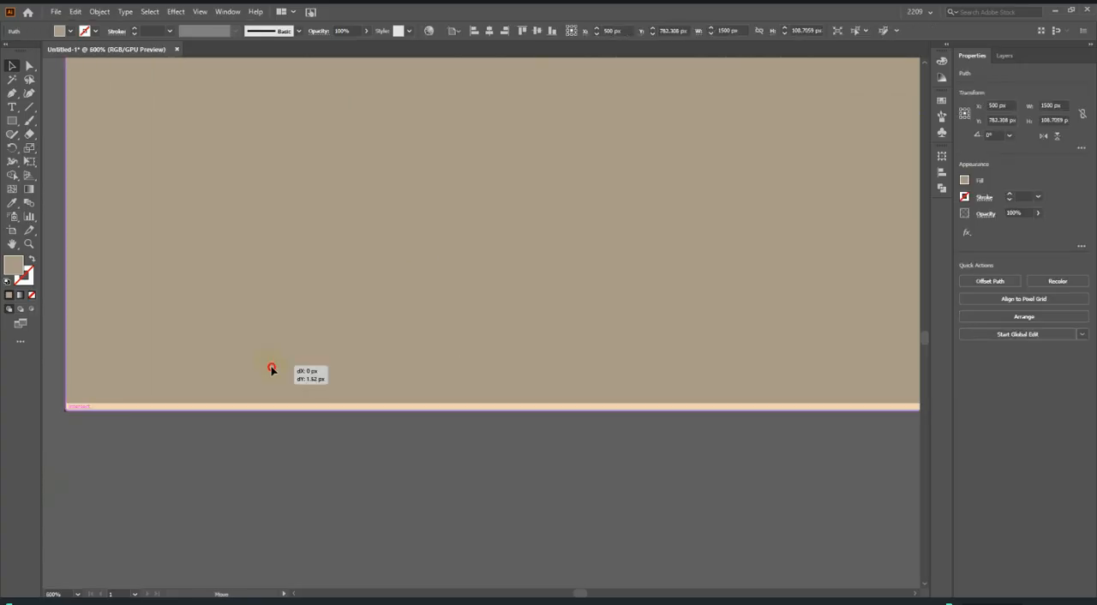
{"action": "left_click", "coordinate": [230, 438]}
{"action": "scroll", "coordinate": [241, 419], "scroll_direction": "up", "scroll_amount": 3}
{"action": "scroll", "coordinate": [311, 440], "scroll_direction": "down", "scroll_amount": 6}
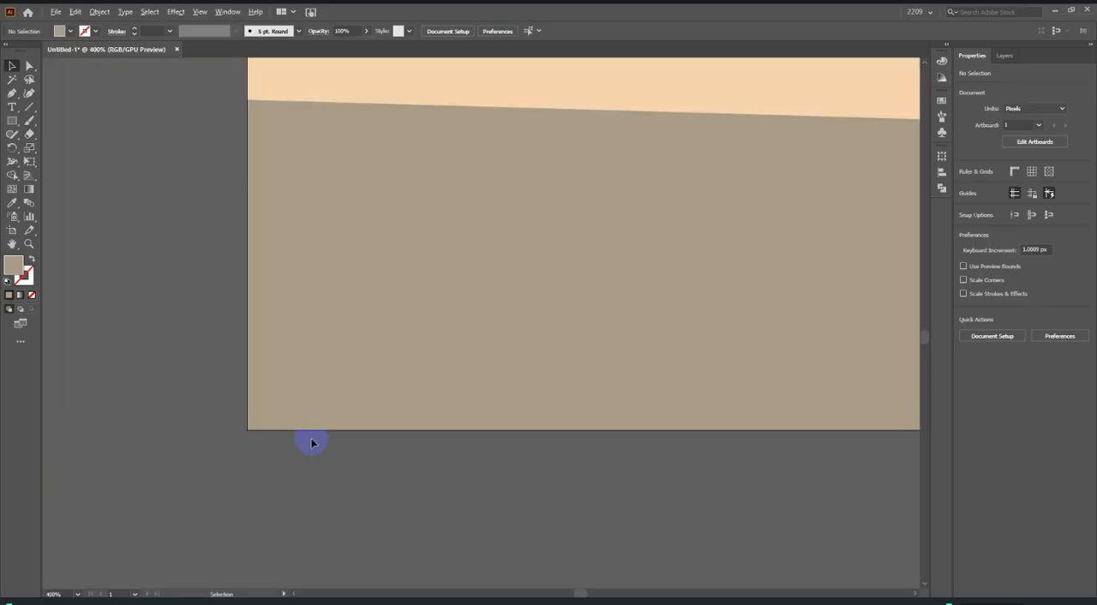
Fill the foreground shape with the dark brown road colour sampled from the reference using the Eyedropper, and deselect it.
{"action": "left_click", "coordinate": [420, 428]}
{"action": "left_click", "coordinate": [11, 206]}
{"action": "left_click", "coordinate": [510, 106]}
{"action": "left_click", "coordinate": [493, 118]}
{"action": "left_click", "coordinate": [11, 65]}
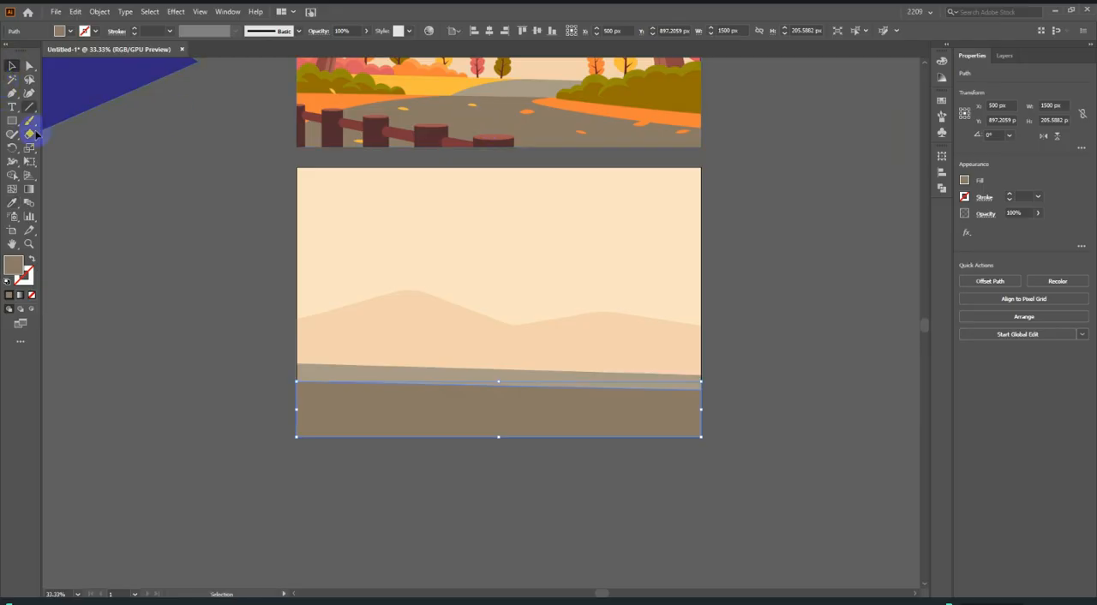
{"action": "left_click", "coordinate": [605, 282]}
Start a Pen path for the yellow field at the midpoint of the light road band's upper edge.
{"action": "scroll", "coordinate": [610, 326], "scroll_direction": "down", "scroll_amount": 2}
{"action": "scroll", "coordinate": [497, 237], "scroll_direction": "up", "scroll_amount": 5}
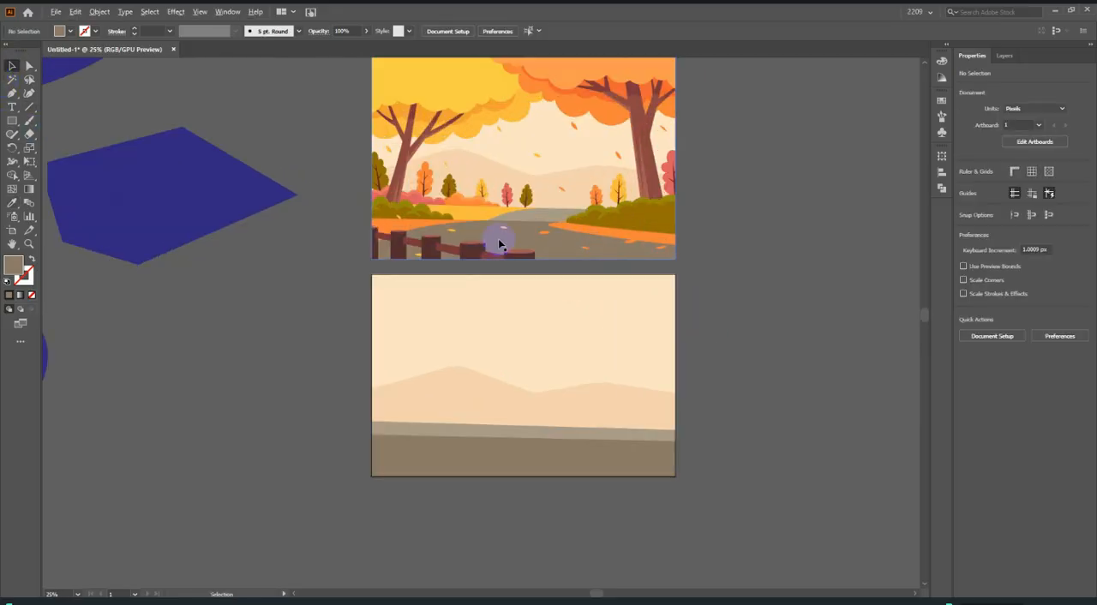
{"action": "scroll", "coordinate": [651, 224], "scroll_direction": "down", "scroll_amount": 4}
{"action": "left_click", "coordinate": [29, 79]}
{"action": "left_click", "coordinate": [11, 94]}
{"action": "scroll", "coordinate": [806, 398], "scroll_direction": "down", "scroll_amount": 1}
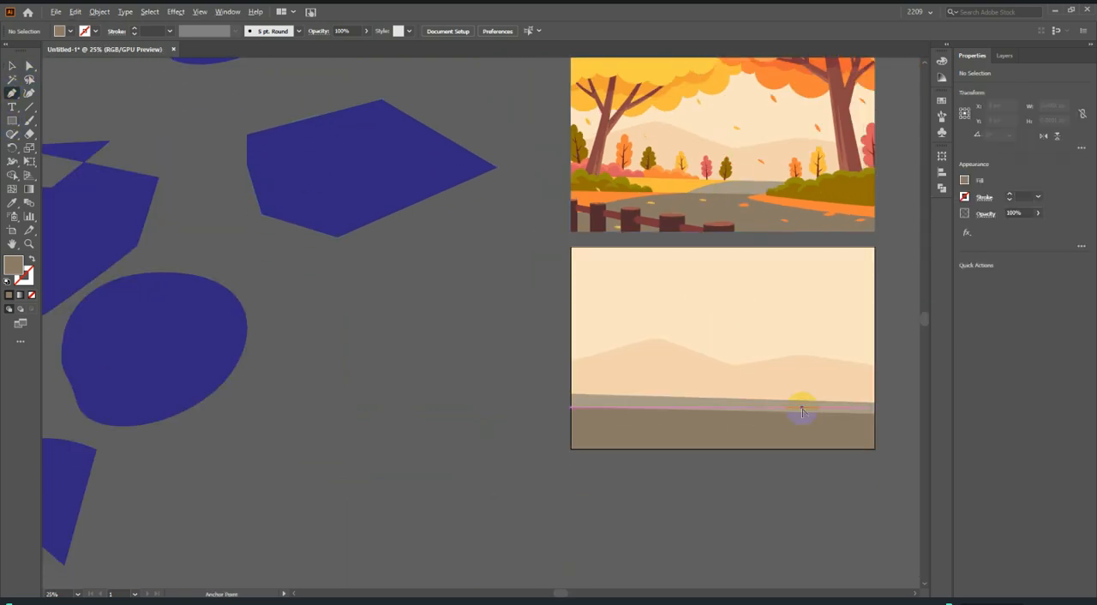
{"action": "scroll", "coordinate": [802, 409], "scroll_direction": "up", "scroll_amount": 1}
{"action": "scroll", "coordinate": [744, 320], "scroll_direction": "up", "scroll_amount": 1}
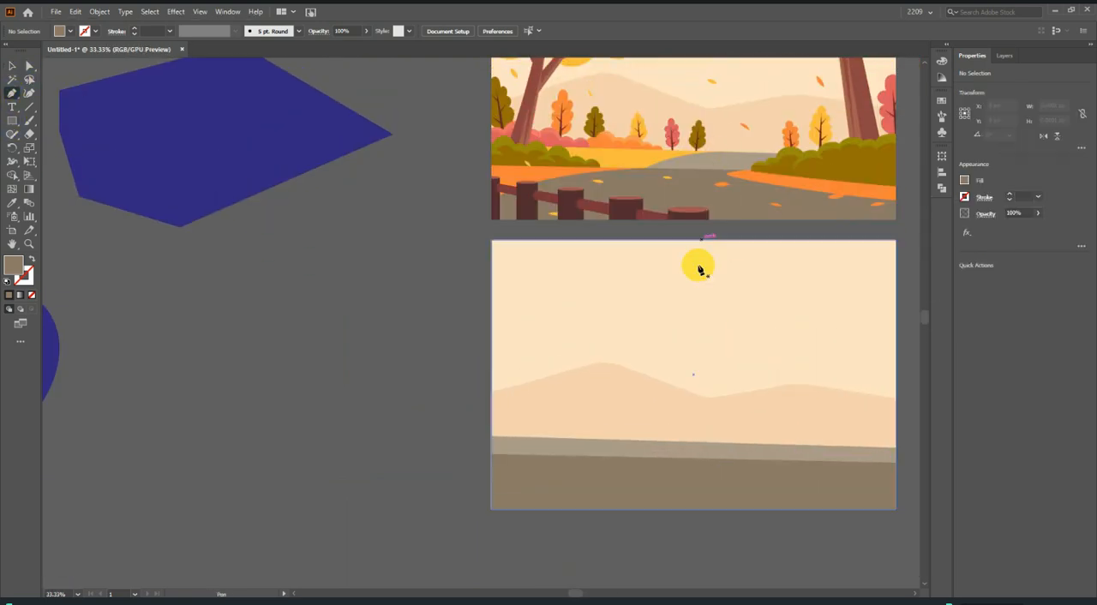
{"action": "left_click", "coordinate": [694, 442]}
Curve the path down to the dark road's upper edge, run it to the artboard's left edge and close it along the band's upper edge.
{"action": "scroll", "coordinate": [689, 454], "scroll_direction": "up", "scroll_amount": 4}
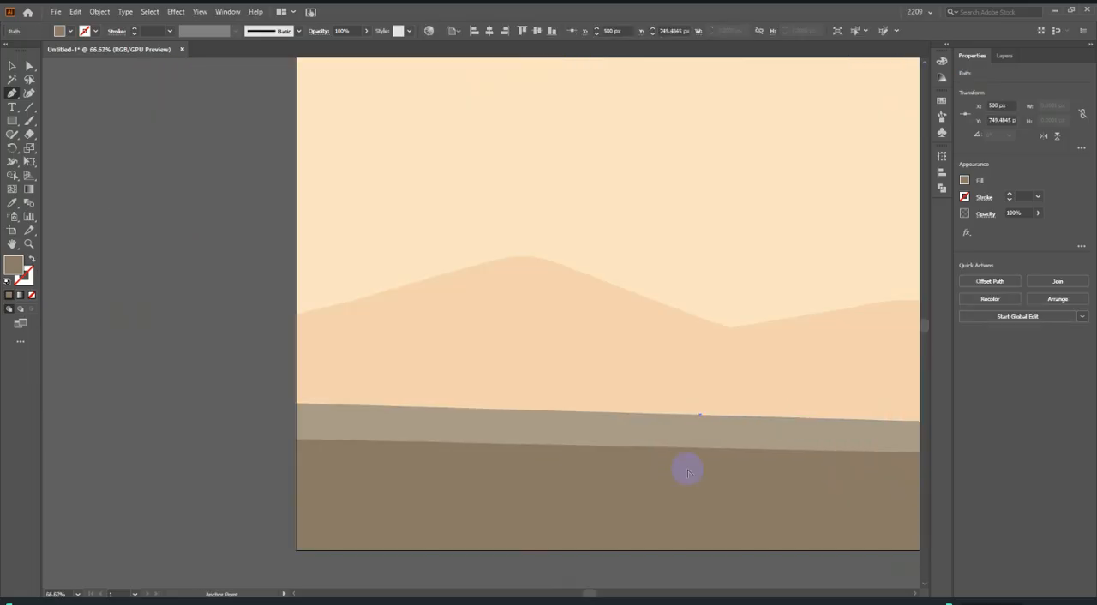
{"action": "scroll", "coordinate": [693, 403], "scroll_direction": "down", "scroll_amount": 5}
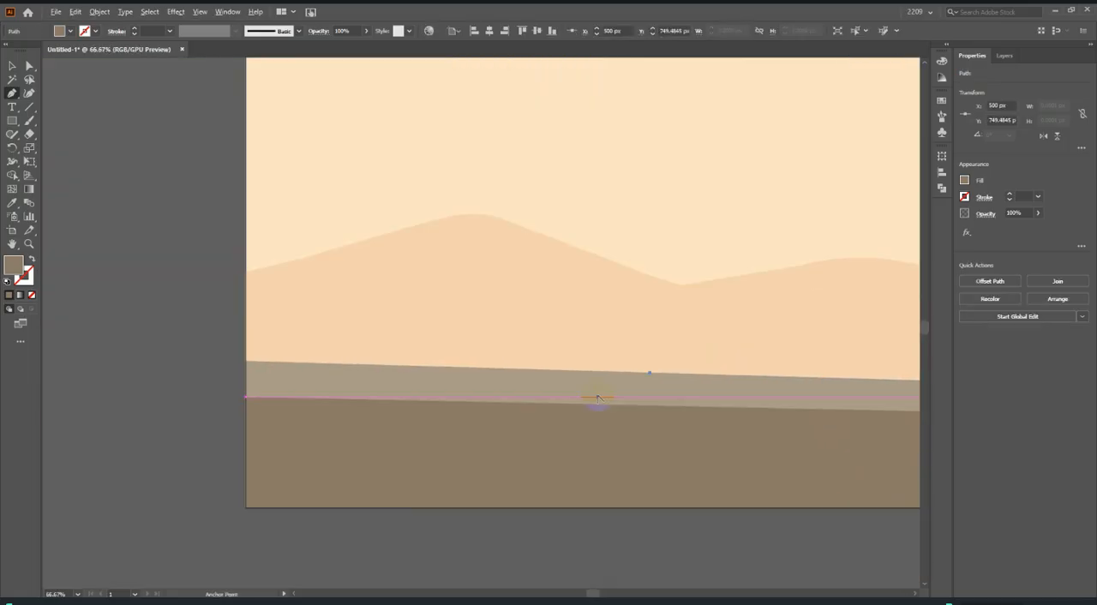
{"action": "scroll", "coordinate": [625, 208], "scroll_direction": "up", "scroll_amount": 1}
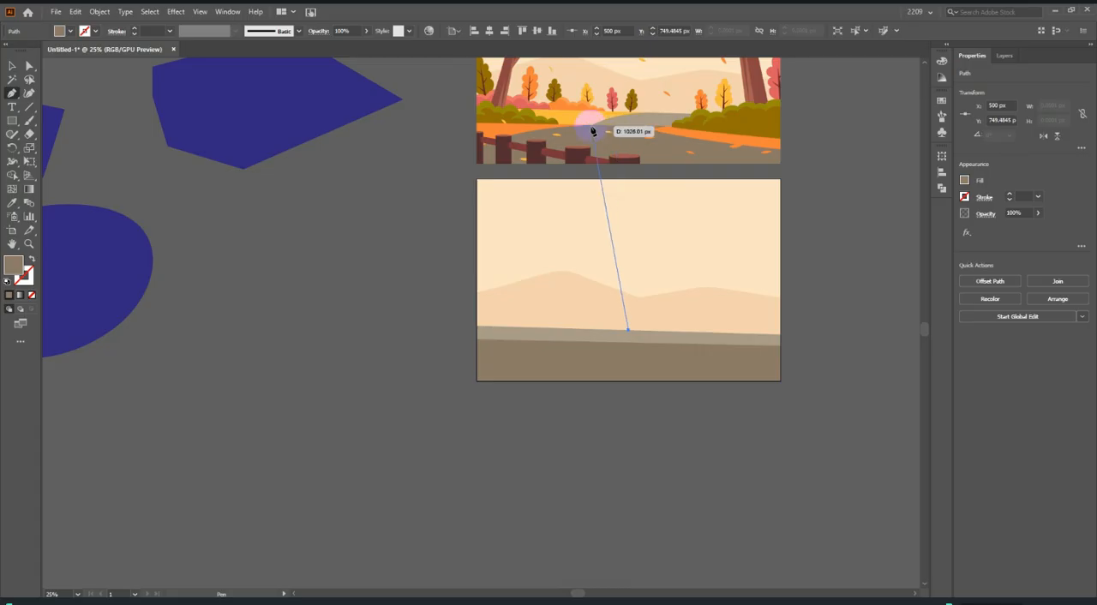
{"action": "scroll", "coordinate": [608, 333], "scroll_direction": "up", "scroll_amount": 2}
{"action": "mouse_move", "coordinate": [617, 346]}
{"action": "left_mouse_down"}
{"action": "mouse_move", "coordinate": [614, 369]}
{"action": "mouse_move", "coordinate": [617, 347]}
{"action": "left_mouse_up"}
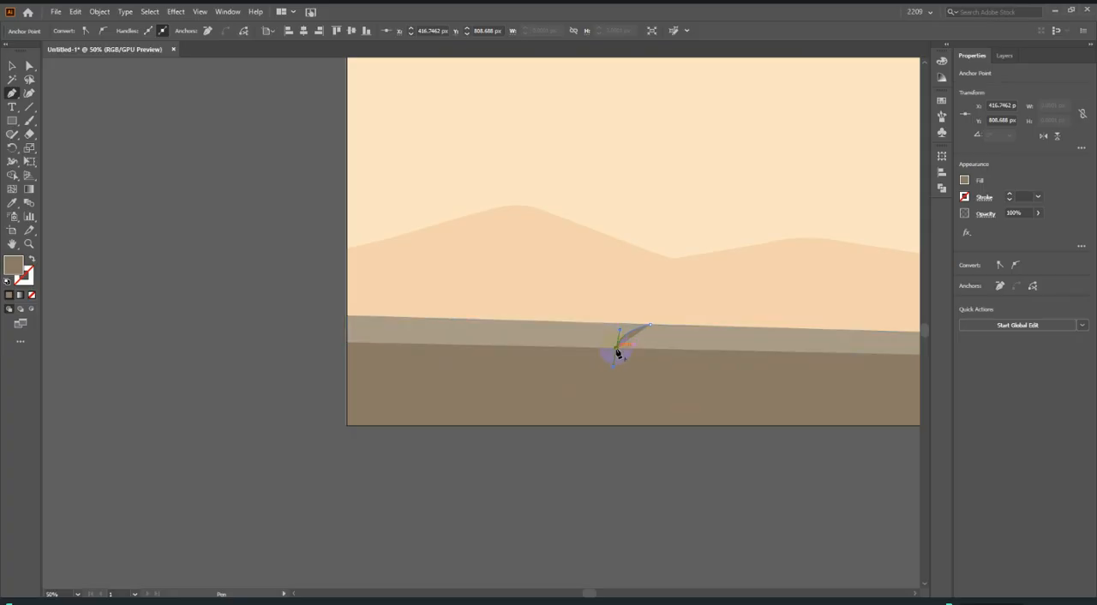
{"action": "scroll", "coordinate": [614, 353], "scroll_direction": "up", "scroll_amount": 1}
{"action": "left_click_drag", "start_coordinate": [259, 342], "coordinate": [262, 303]}
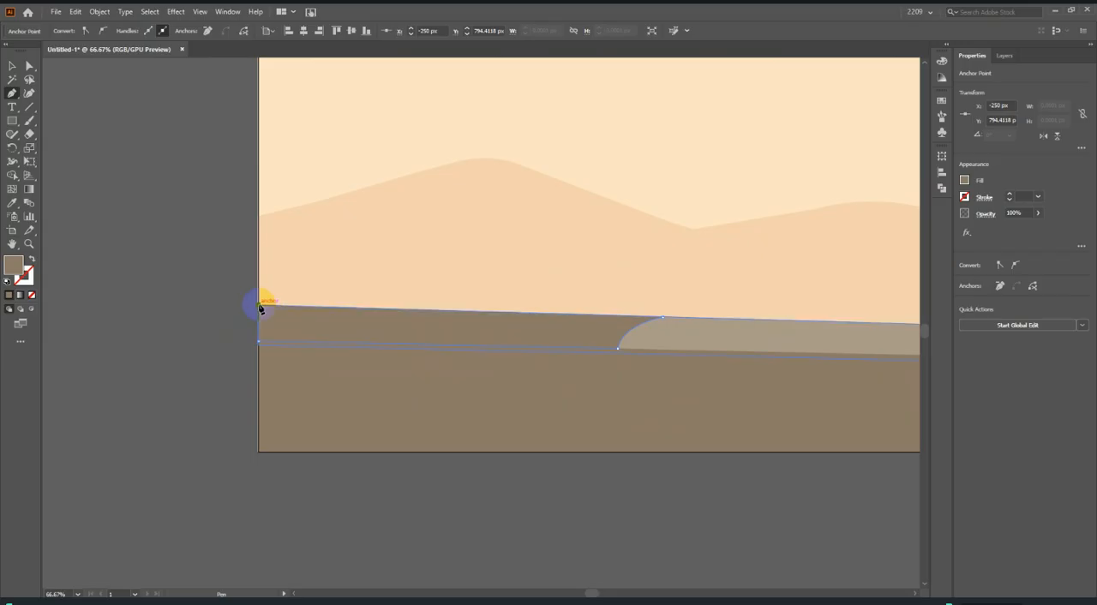
{"action": "left_click", "coordinate": [663, 318]}
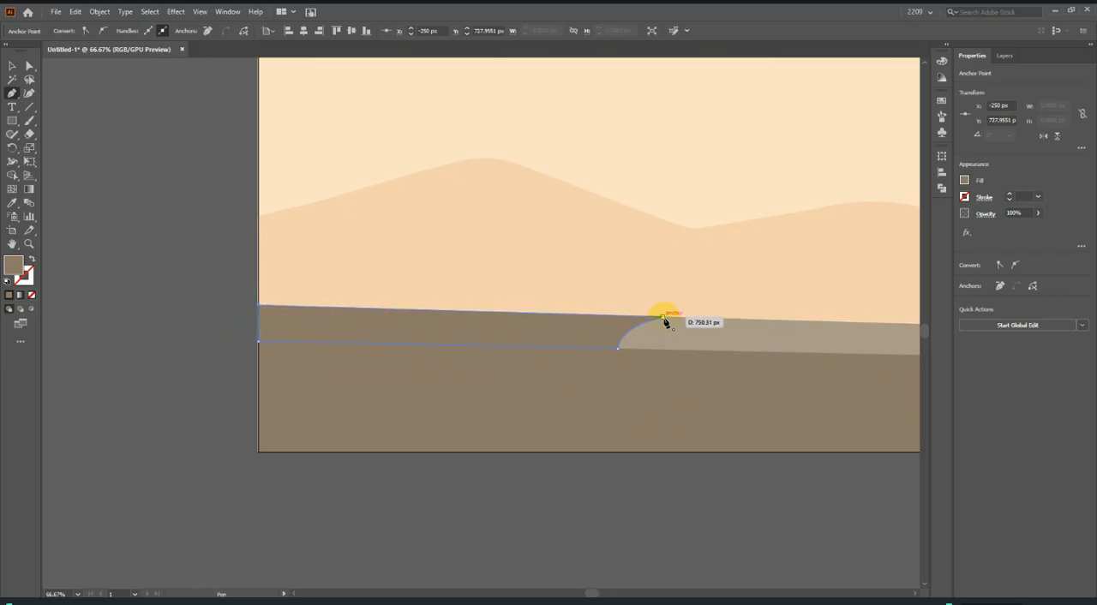
Fill the new field shape with the yellow field colour sampled from the reference using the Eyedropper.
{"action": "scroll", "coordinate": [239, 359], "scroll_direction": "down", "scroll_amount": 3}
{"action": "left_click", "coordinate": [14, 205]}
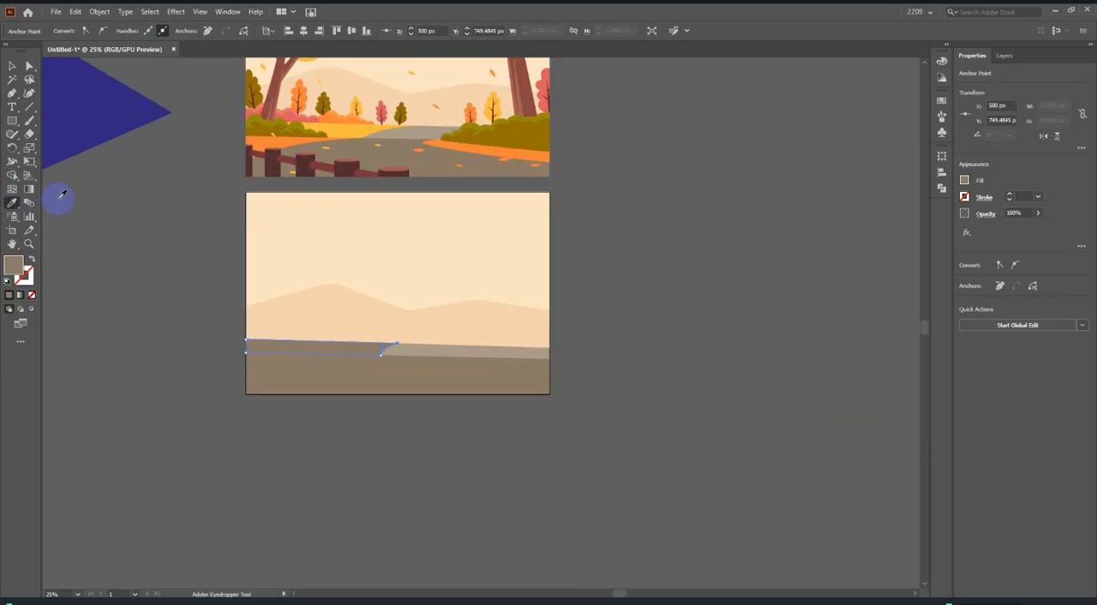
{"action": "left_click", "coordinate": [360, 127]}
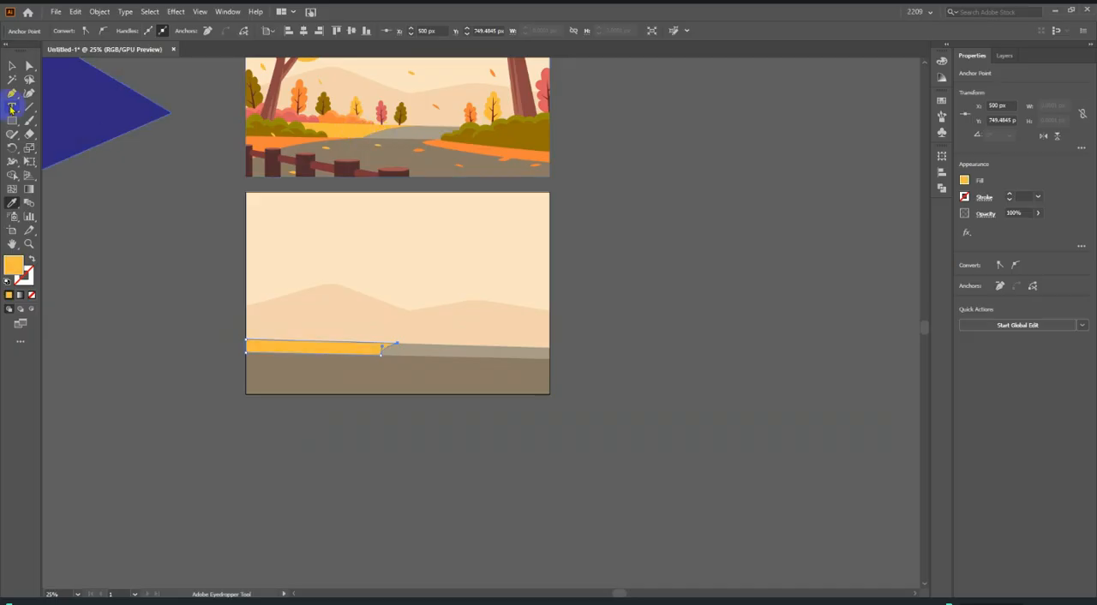
{"action": "scroll", "coordinate": [359, 151], "scroll_direction": "up", "scroll_amount": 3}
{"action": "scroll", "coordinate": [615, 142], "scroll_direction": "down", "scroll_amount": 4}
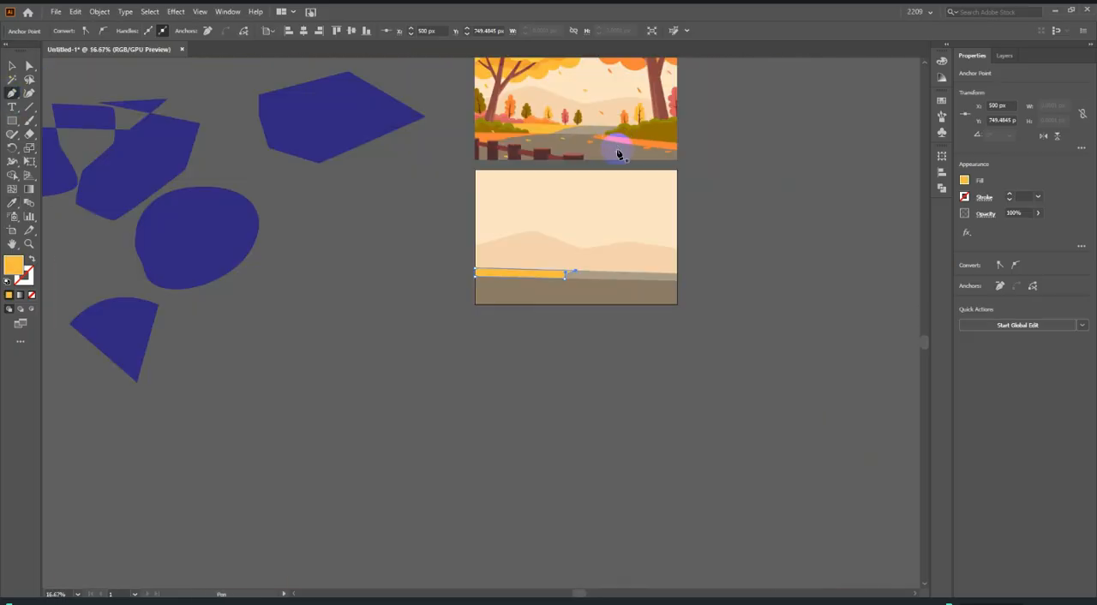
{"action": "scroll", "coordinate": [615, 176], "scroll_direction": "down", "scroll_amount": 1}
{"action": "scroll", "coordinate": [548, 220], "scroll_direction": "up", "scroll_amount": 4}
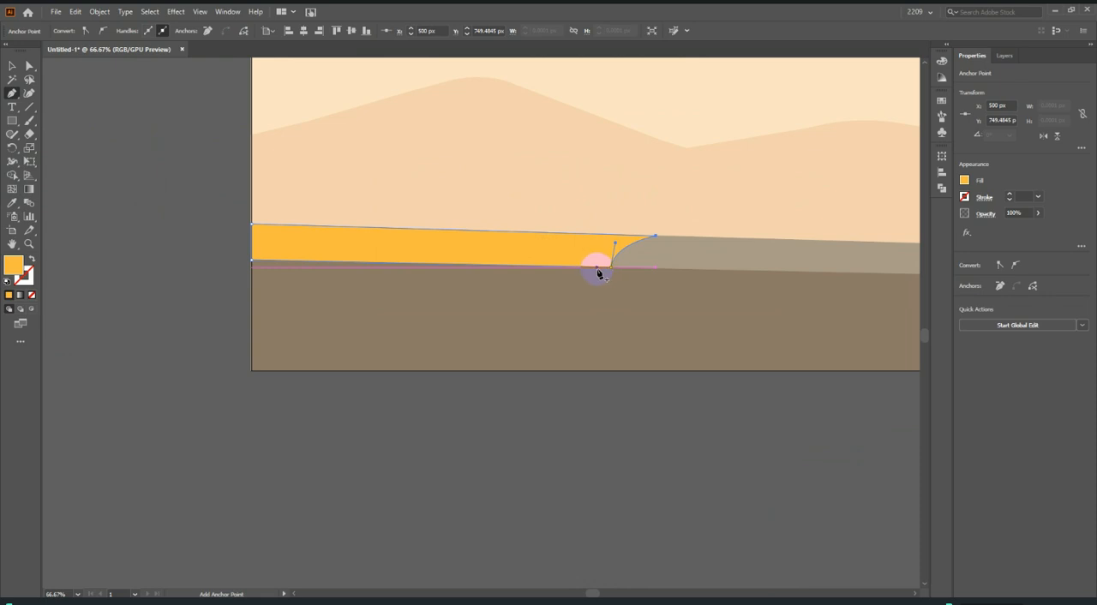
{"action": "left_click", "coordinate": [598, 268]}
{"action": "scroll", "coordinate": [548, 291], "scroll_direction": "down", "scroll_amount": 1}
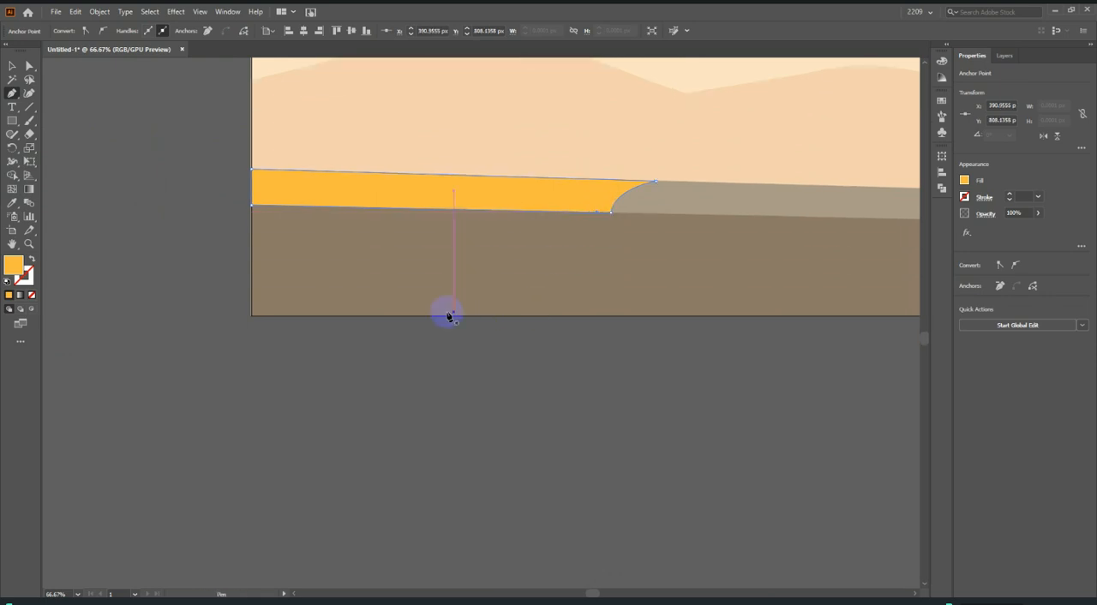
{"action": "left_click", "coordinate": [248, 309]}
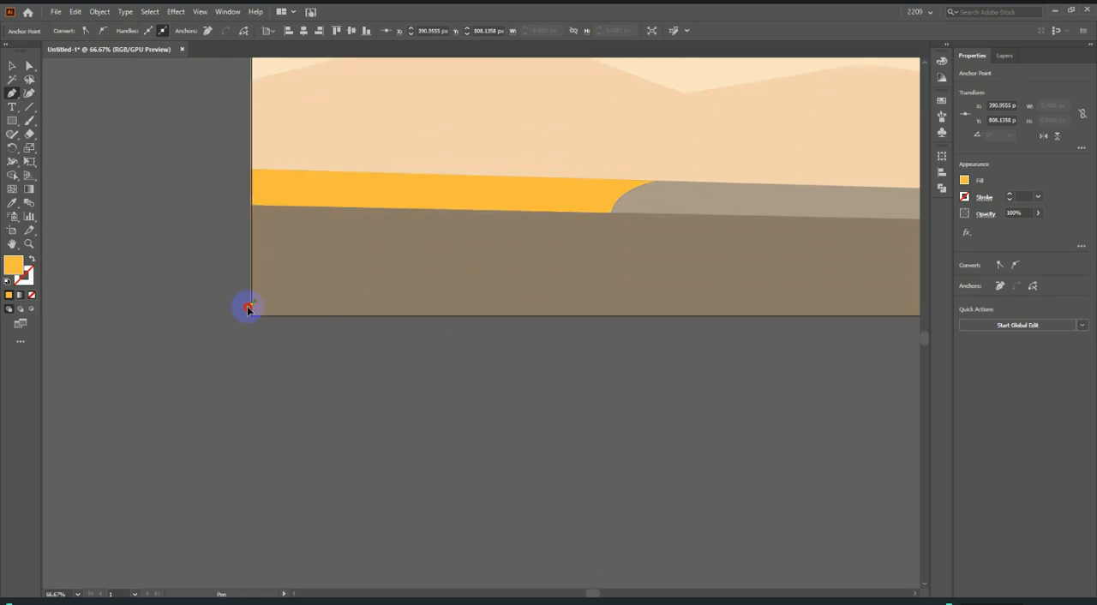
{"action": "key", "text": "ctrl+z"}
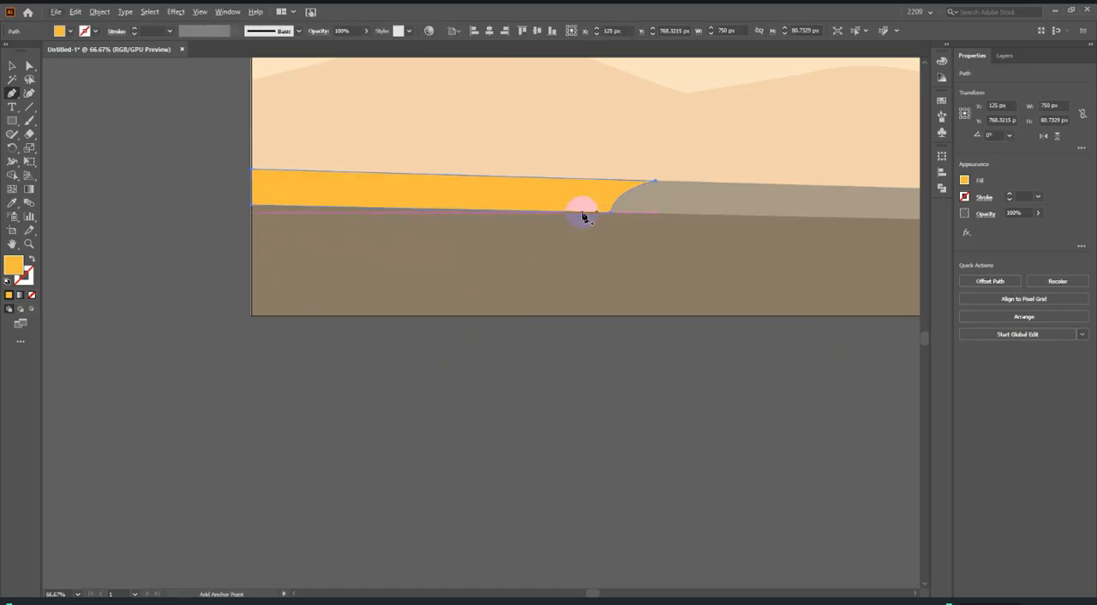
Draw a Pen path from near the yellow field's lower right end, curving to just above the artboard's lower-left corner, then up to the field's lower left corner.
{"action": "left_click", "coordinate": [598, 215]}
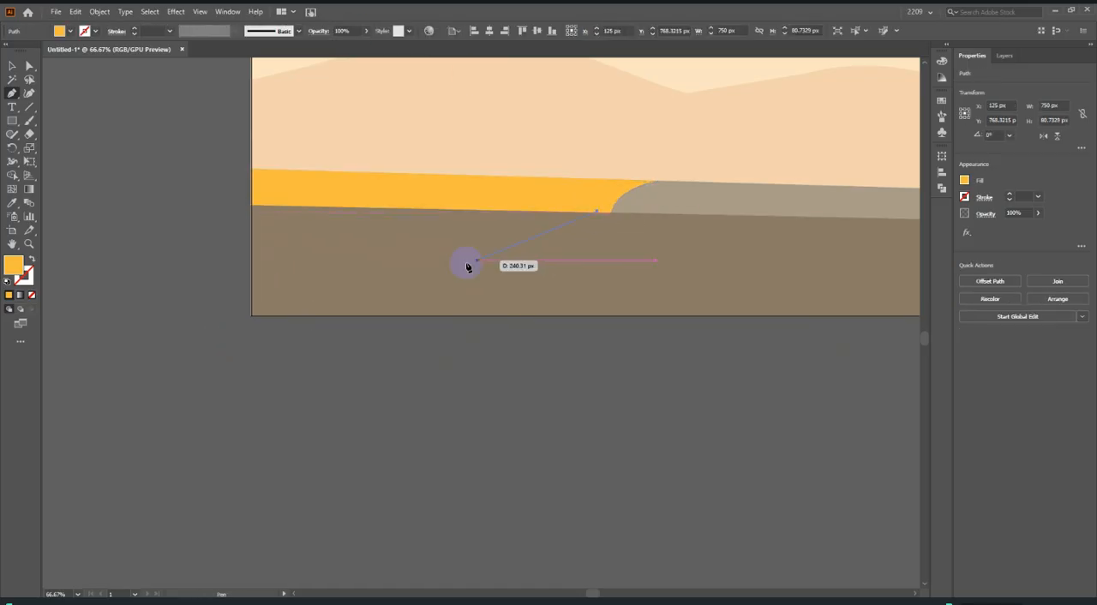
{"action": "scroll", "coordinate": [369, 283], "scroll_direction": "down", "scroll_amount": 1}
{"action": "left_click_drag", "start_coordinate": [253, 282], "coordinate": [239, 294]}
{"action": "left_click_drag", "start_coordinate": [177, 361], "coordinate": [177, 360]}
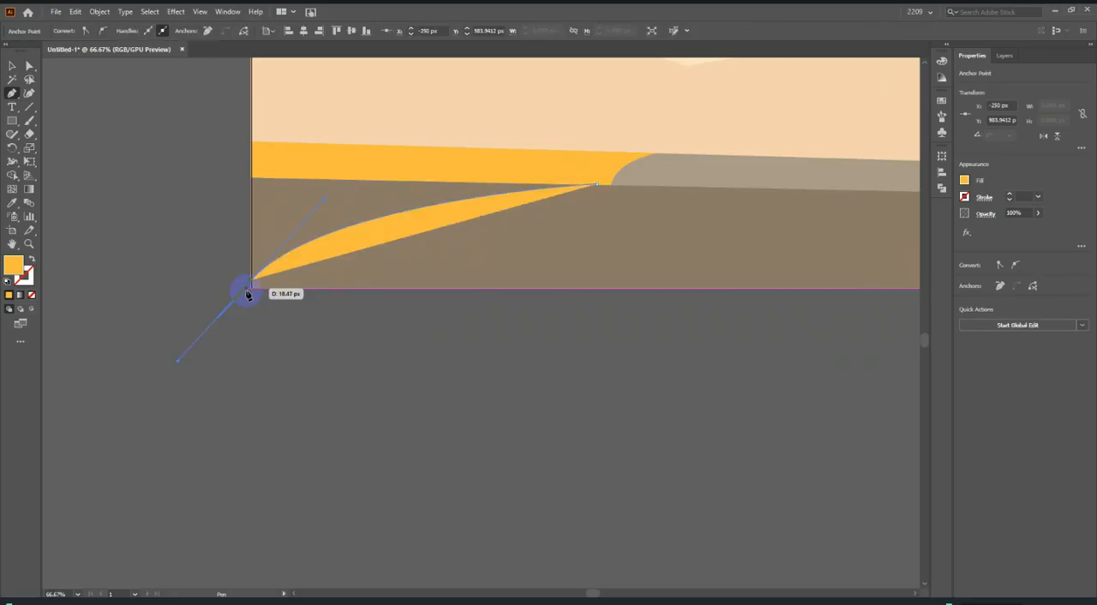
{"action": "left_click", "coordinate": [251, 281]}
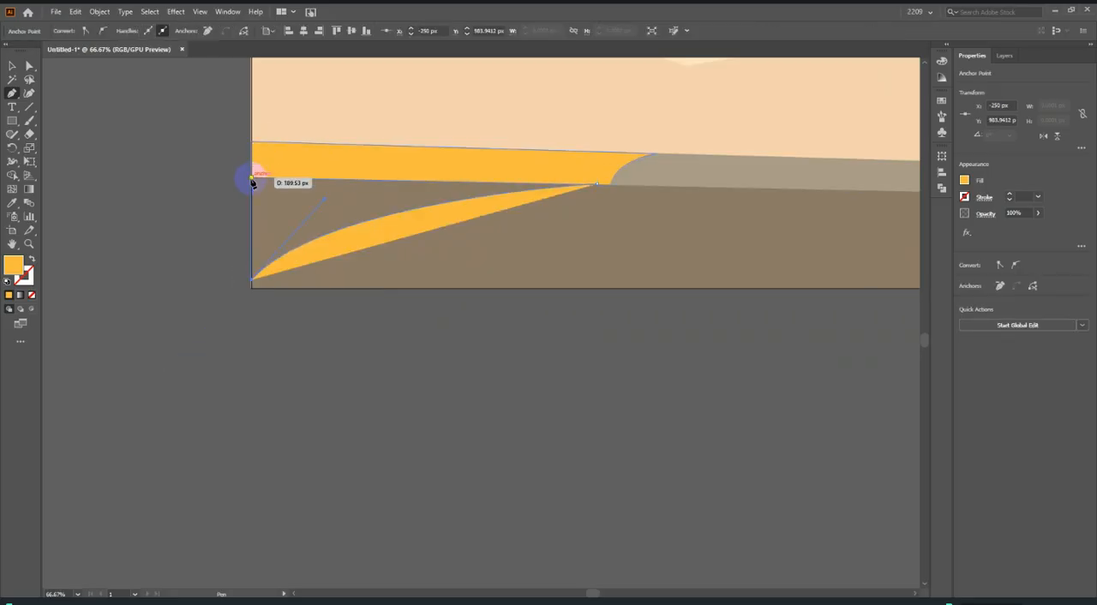
{"action": "left_click", "coordinate": [252, 179]}
Close the left verge path at its starting anchor and move that anchor down onto the dark road's upper edge.
{"action": "scroll", "coordinate": [589, 187], "scroll_direction": "up", "scroll_amount": 4}
{"action": "scroll", "coordinate": [645, 152], "scroll_direction": "up", "scroll_amount": 2}
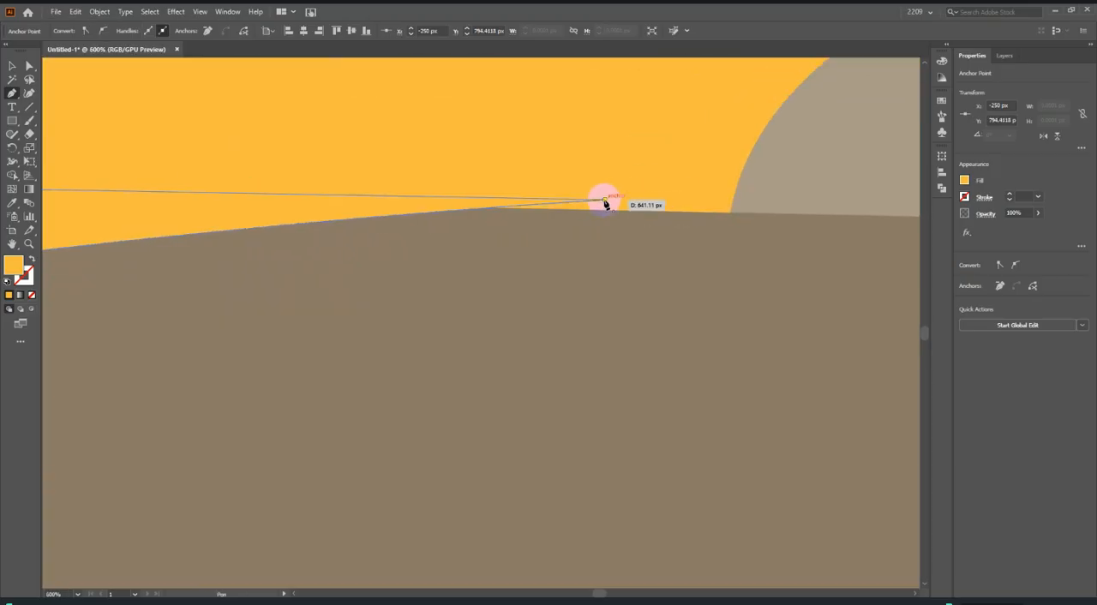
{"action": "left_click", "coordinate": [30, 67]}
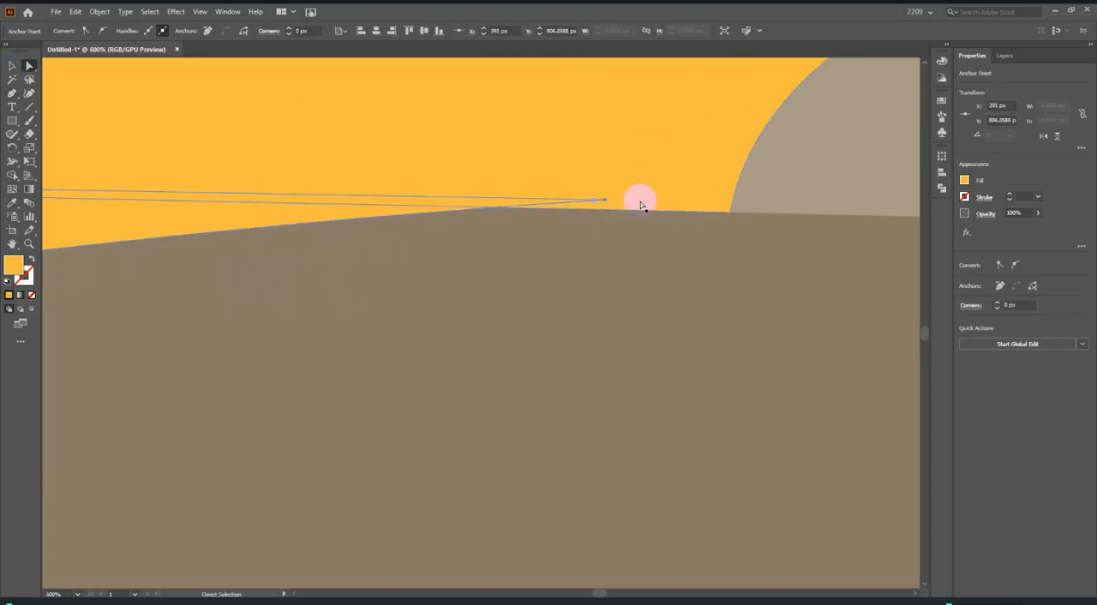
{"action": "left_click_drag", "start_coordinate": [606, 200], "coordinate": [602, 213]}
{"action": "scroll", "coordinate": [599, 223], "scroll_direction": "down", "scroll_amount": 5}
{"action": "scroll", "coordinate": [597, 245], "scroll_direction": "down", "scroll_amount": 4}
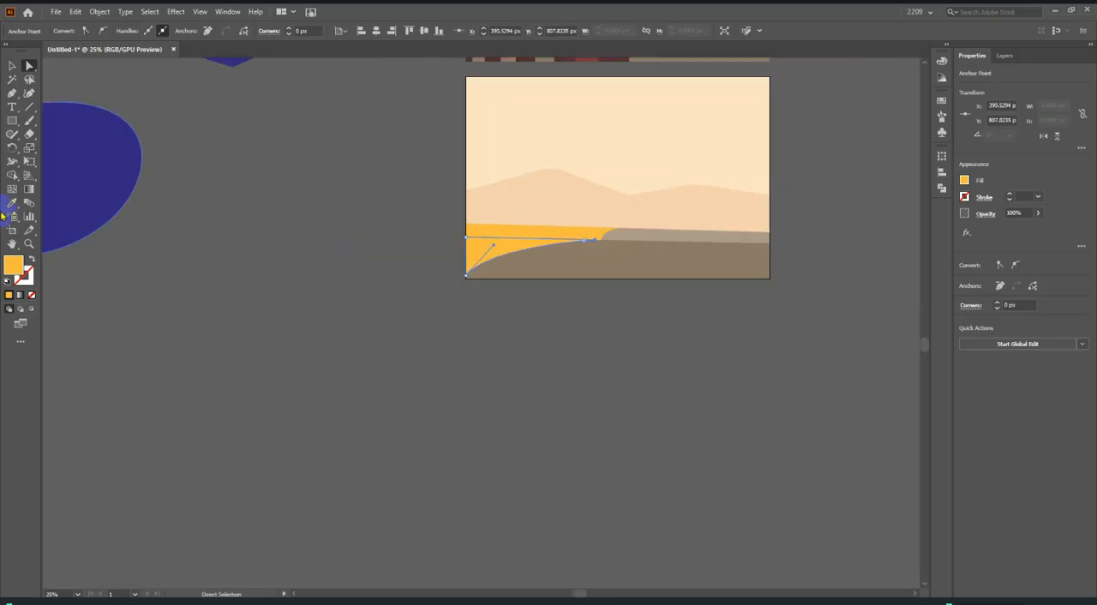
Fill the left verge shape with the orange verge colour sampled from the reference using the Eyedropper, and deselect it.
{"action": "left_click", "coordinate": [15, 202]}
{"action": "scroll", "coordinate": [571, 208], "scroll_direction": "up", "scroll_amount": 3}
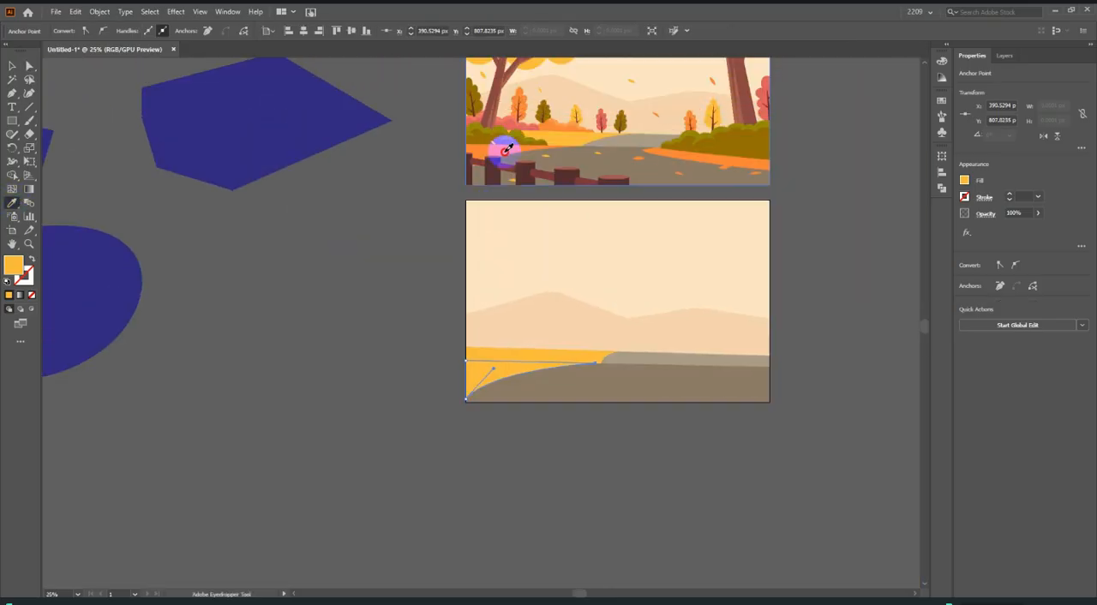
{"action": "left_click", "coordinate": [504, 151]}
{"action": "left_click", "coordinate": [12, 66]}
{"action": "left_click", "coordinate": [296, 391]}
{"action": "scroll", "coordinate": [335, 396], "scroll_direction": "down", "scroll_amount": 1}
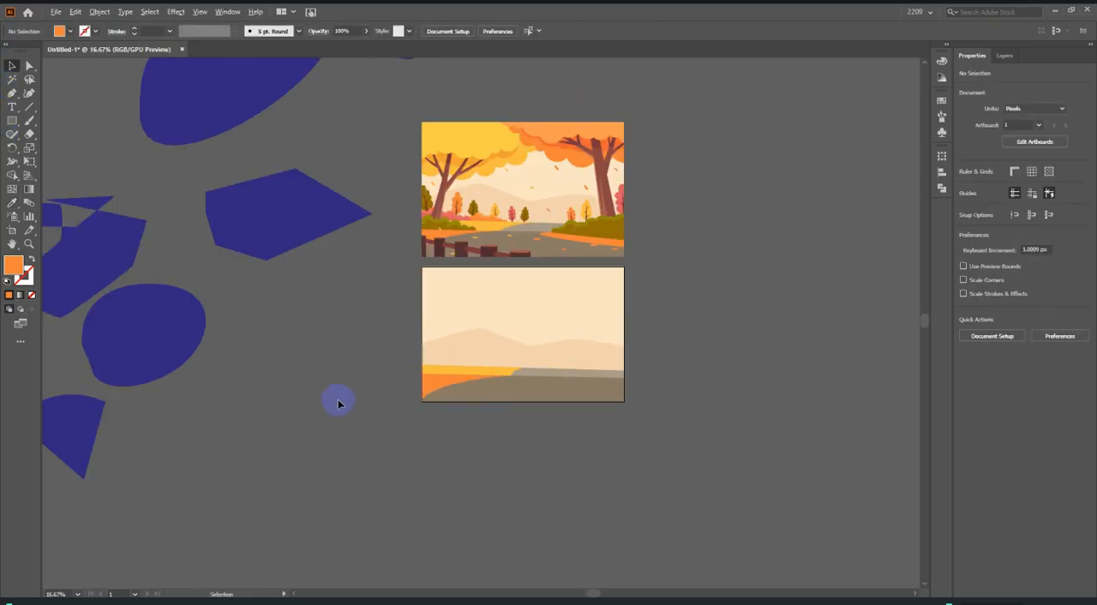
Start a Pen path at the lower corner of the reference's right orange verge on the image's right edge and curve it along the verge's lower edge.
{"action": "scroll", "coordinate": [518, 391], "scroll_direction": "up", "scroll_amount": 2}
{"action": "scroll", "coordinate": [472, 301], "scroll_direction": "up", "scroll_amount": 3}
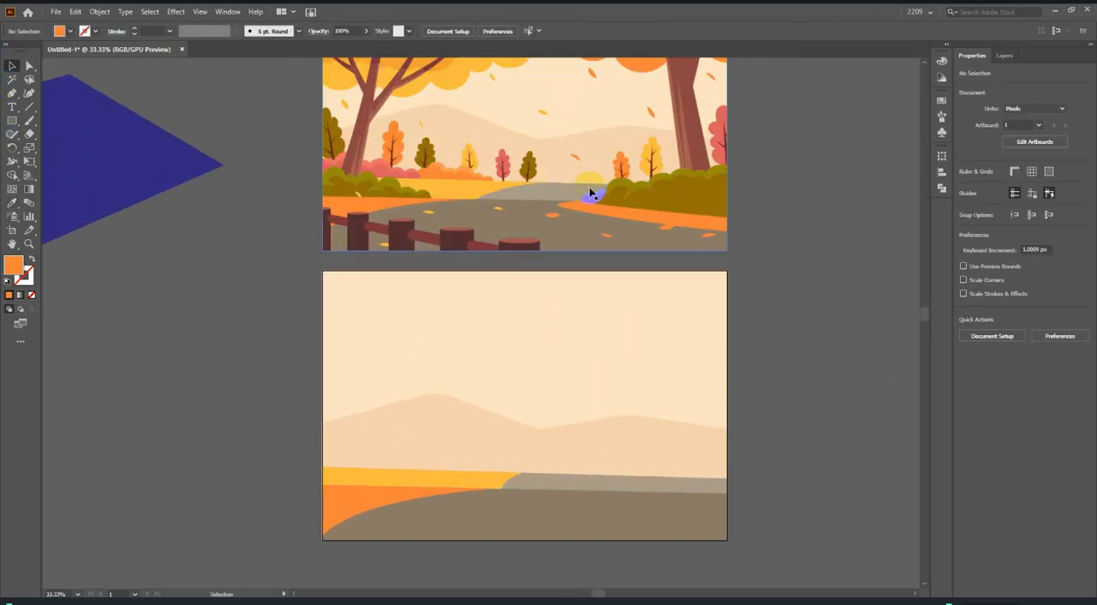
{"action": "scroll", "coordinate": [630, 221], "scroll_direction": "up", "scroll_amount": 2}
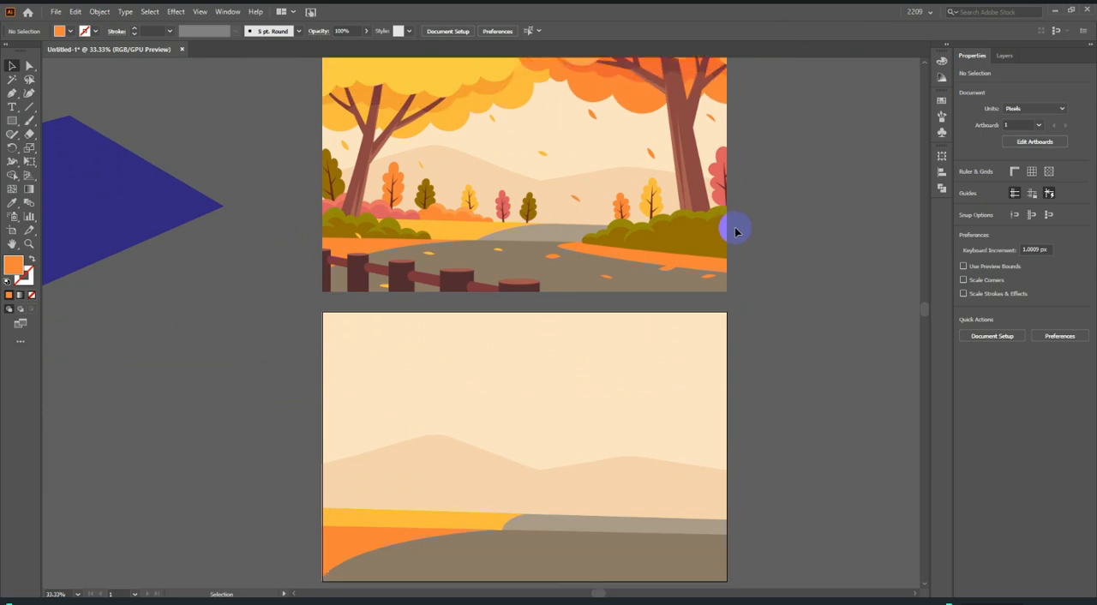
{"action": "scroll", "coordinate": [745, 253], "scroll_direction": "up", "scroll_amount": 4}
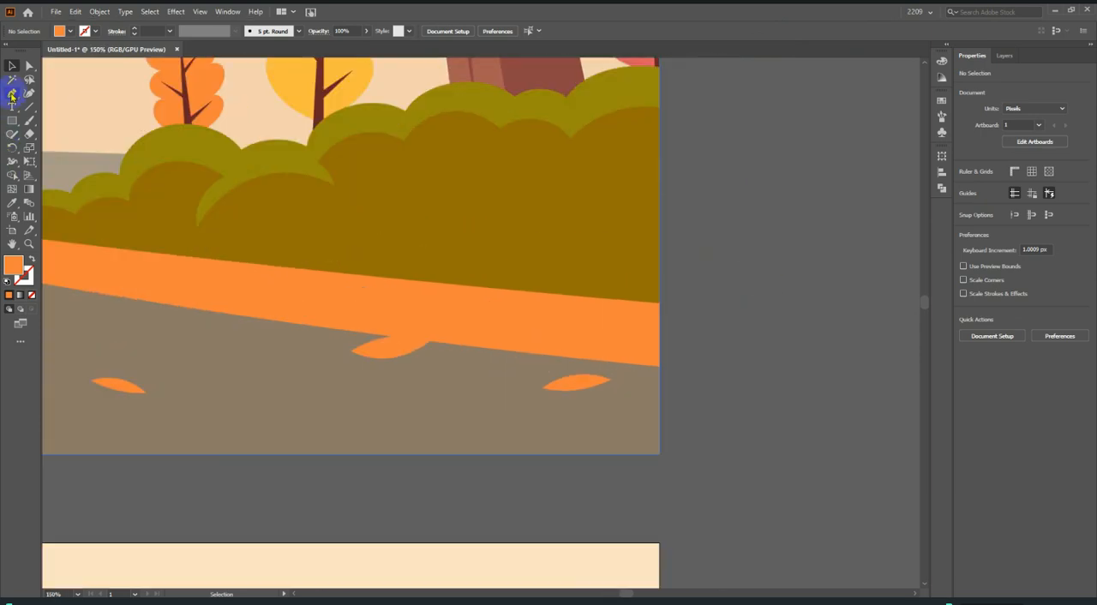
{"action": "left_click", "coordinate": [12, 95]}
{"action": "scroll", "coordinate": [650, 329], "scroll_direction": "down", "scroll_amount": 2}
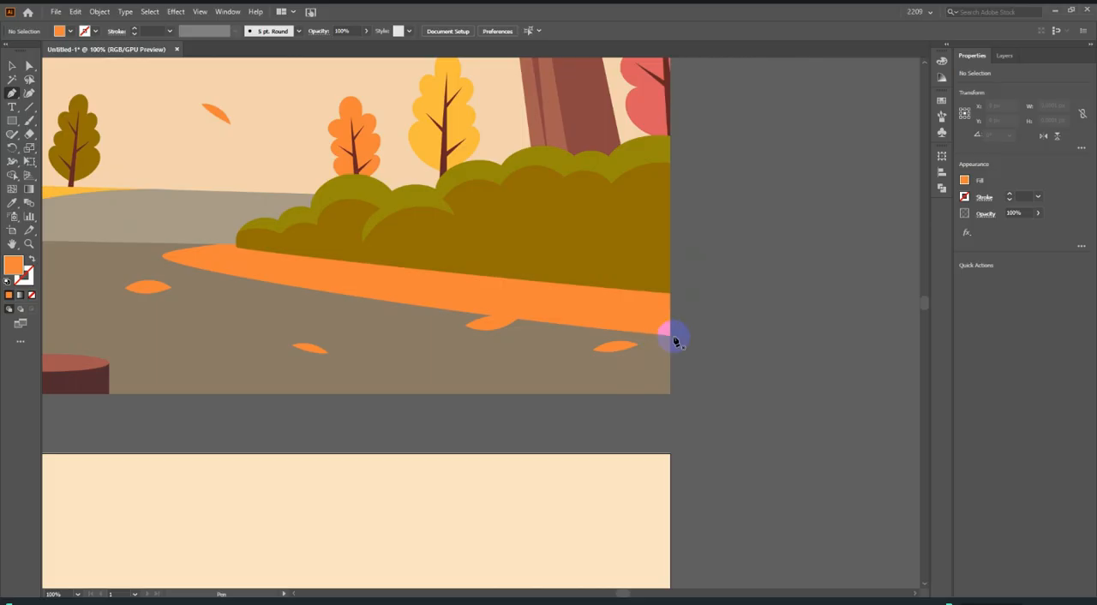
{"action": "left_click", "coordinate": [669, 335]}
{"action": "scroll", "coordinate": [759, 370], "scroll_direction": "down", "scroll_amount": 2}
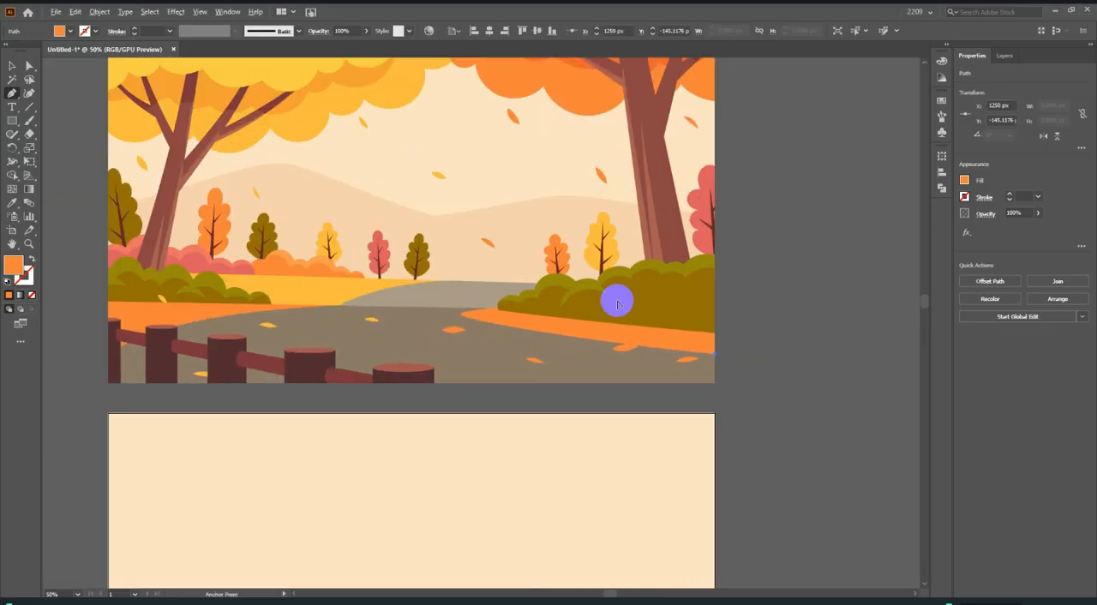
{"action": "scroll", "coordinate": [561, 313], "scroll_direction": "up", "scroll_amount": 4}
{"action": "scroll", "coordinate": [380, 384], "scroll_direction": "down", "scroll_amount": 2}
{"action": "scroll", "coordinate": [508, 401], "scroll_direction": "up", "scroll_amount": 1}
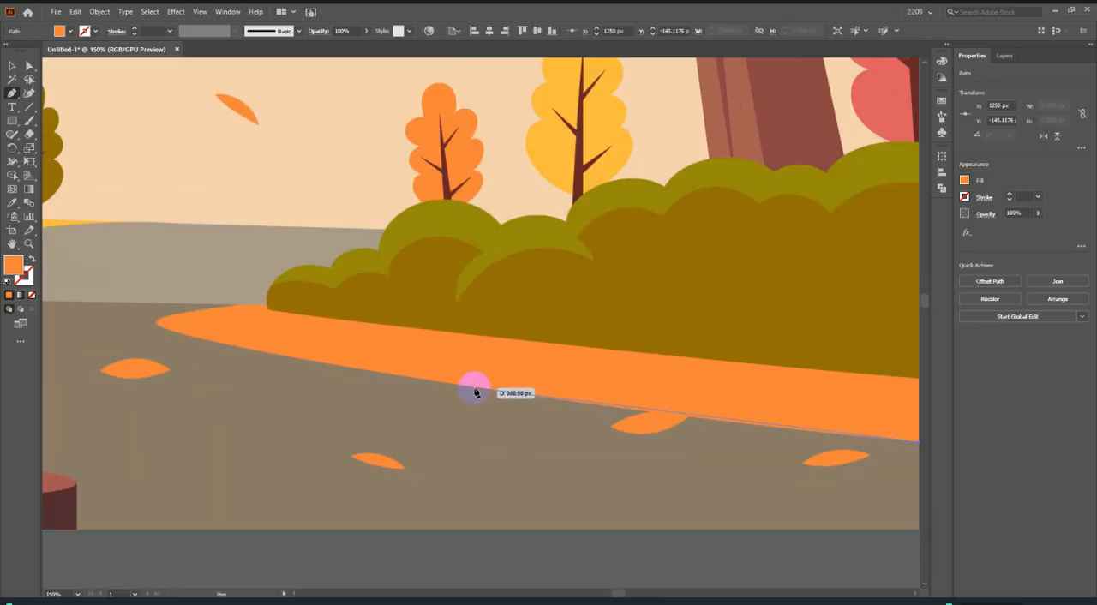
{"action": "left_click_drag", "start_coordinate": [474, 388], "coordinate": [381, 372]}
Continue the Pen path along the orange verge's lower edge toward its narrow left tip, removing the outgoing handle from the added anchor.
{"action": "scroll", "coordinate": [268, 369], "scroll_direction": "up", "scroll_amount": 3}
{"action": "left_click_drag", "start_coordinate": [168, 309], "coordinate": [129, 296]}
{"action": "scroll", "coordinate": [144, 313], "scroll_direction": "down", "scroll_amount": 2}
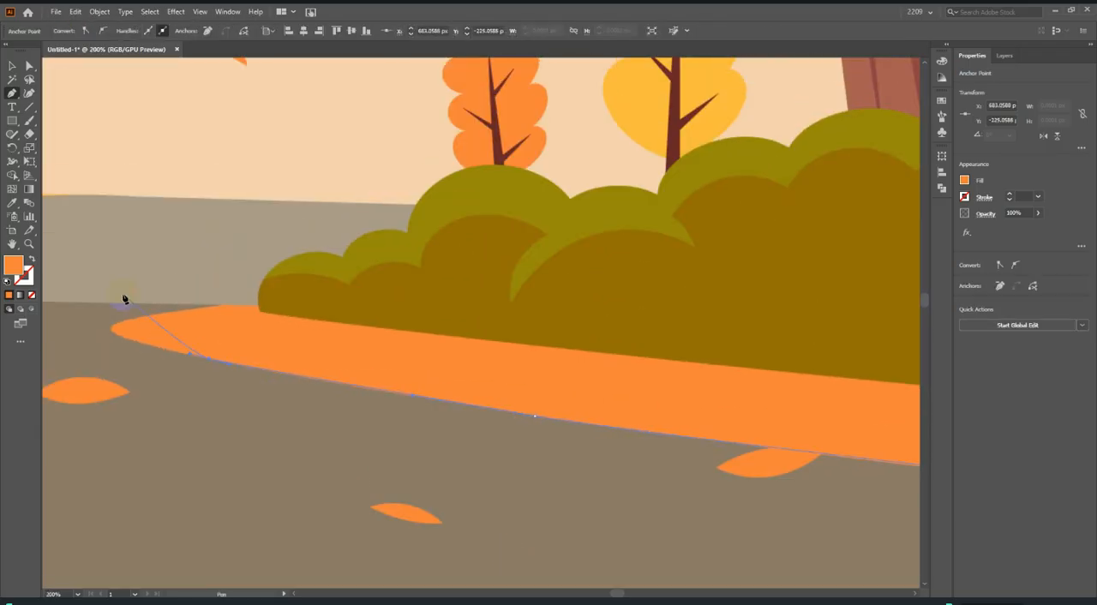
{"action": "scroll", "coordinate": [126, 342], "scroll_direction": "up", "scroll_amount": 1}
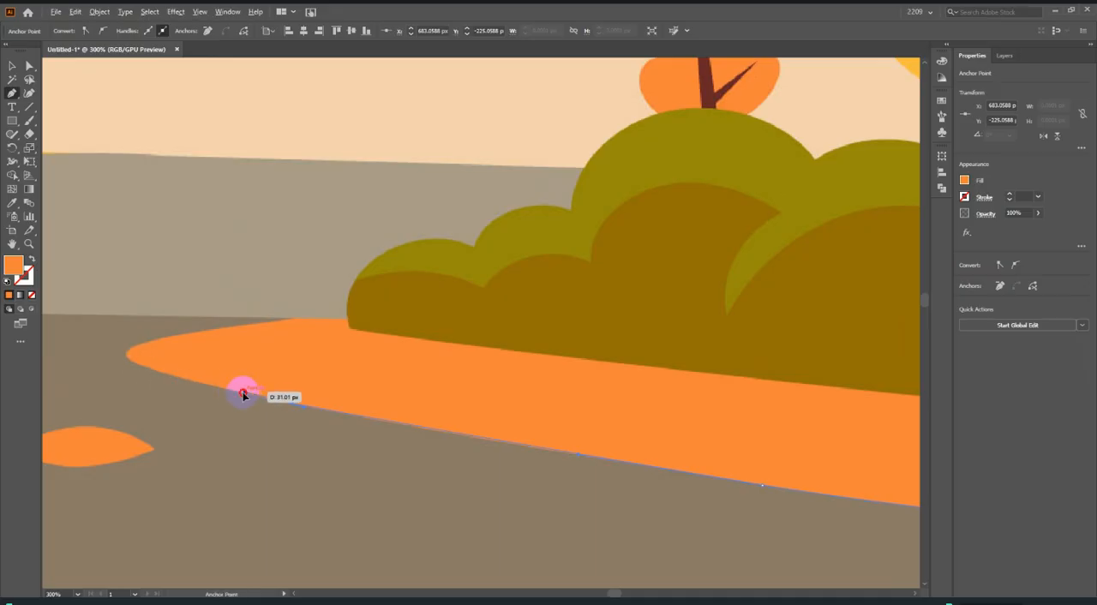
{"action": "scroll", "coordinate": [181, 365], "scroll_direction": "up", "scroll_amount": 2}
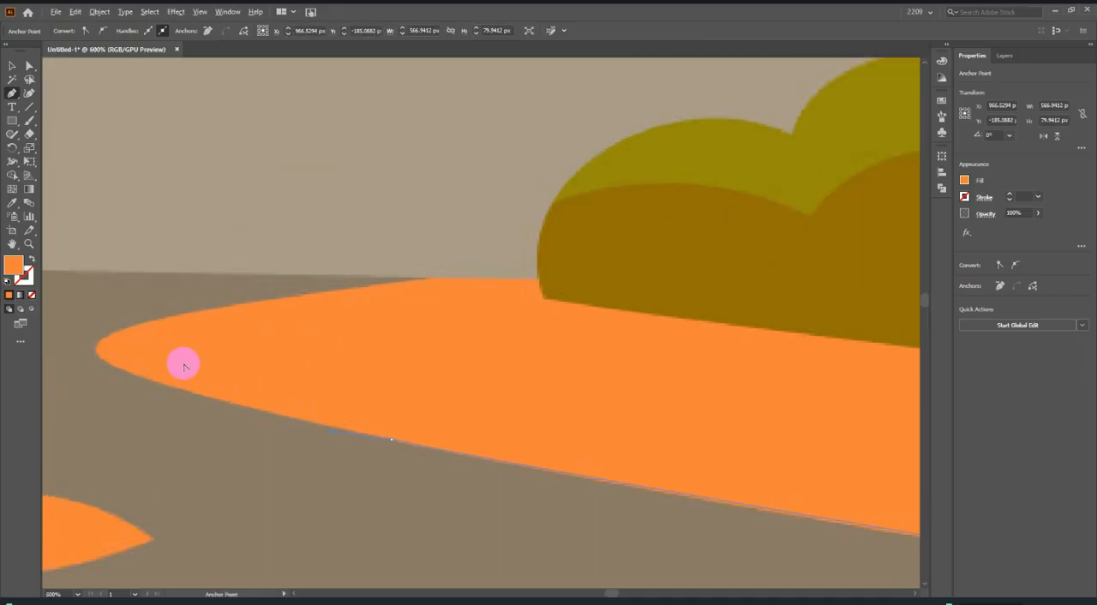
{"action": "scroll", "coordinate": [348, 440], "scroll_direction": "down", "scroll_amount": 3}
{"action": "scroll", "coordinate": [490, 461], "scroll_direction": "up", "scroll_amount": 4}
{"action": "scroll", "coordinate": [490, 461], "scroll_direction": "up", "scroll_amount": 2}
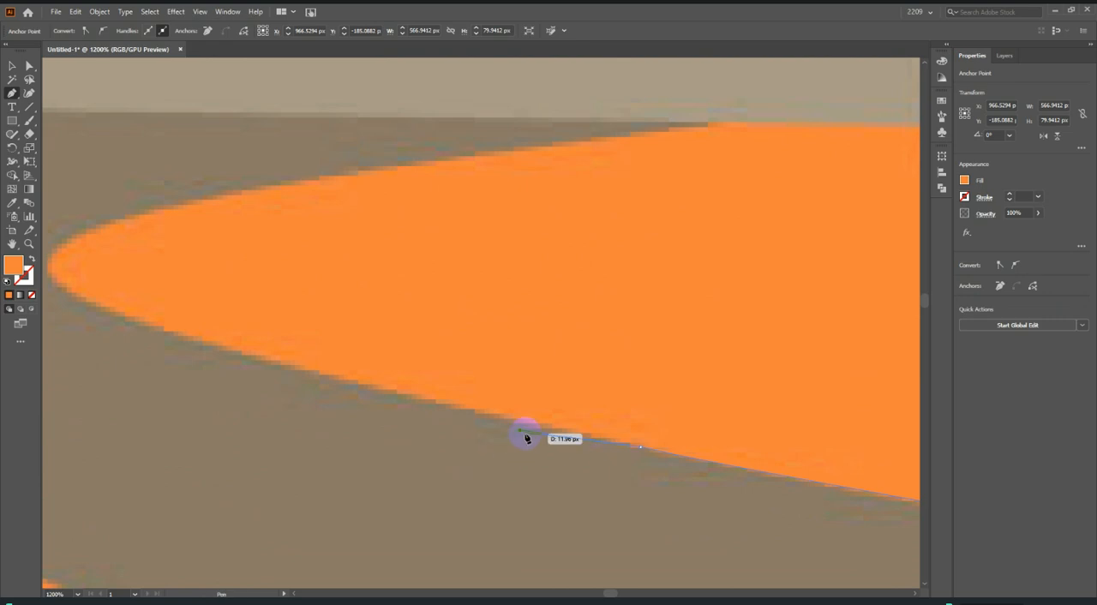
{"action": "scroll", "coordinate": [520, 433], "scroll_direction": "up", "scroll_amount": 2}
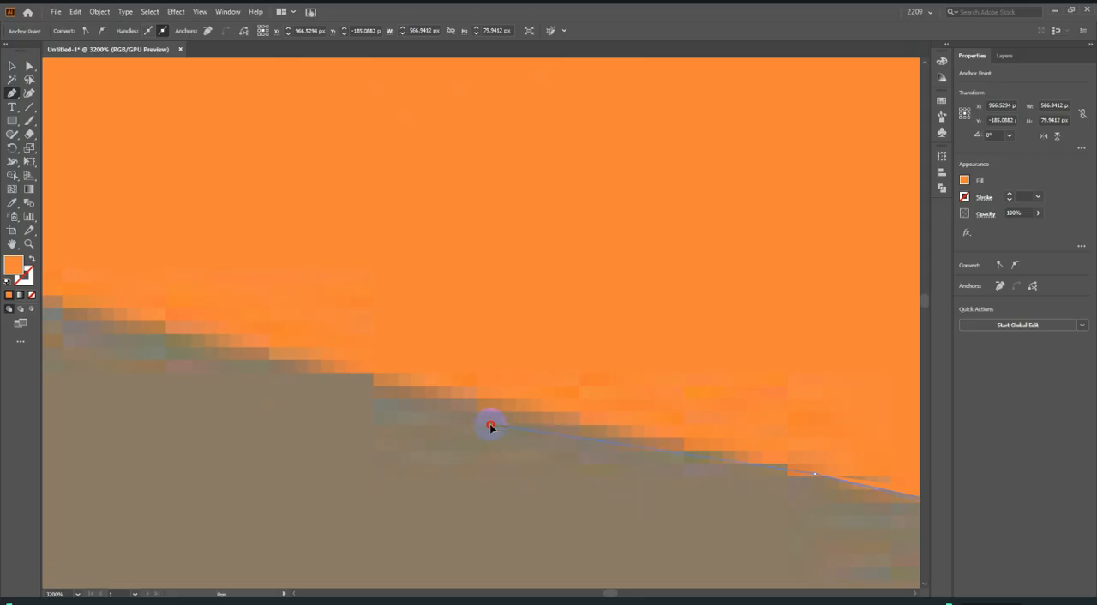
{"action": "scroll", "coordinate": [617, 574], "scroll_direction": "down", "scroll_amount": 3}
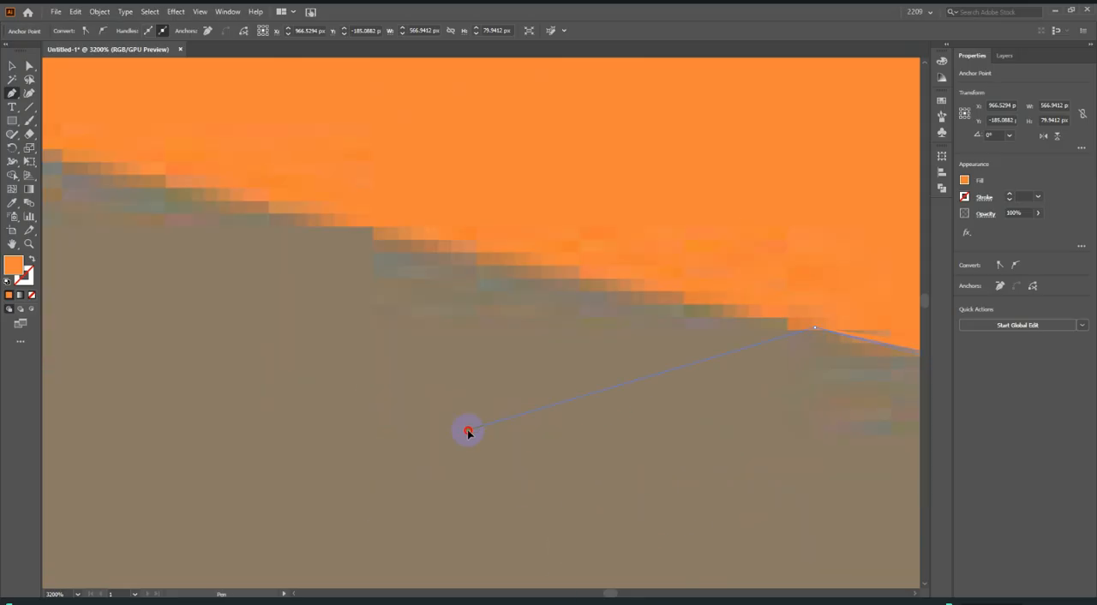
{"action": "scroll", "coordinate": [517, 313], "scroll_direction": "down", "scroll_amount": 4}
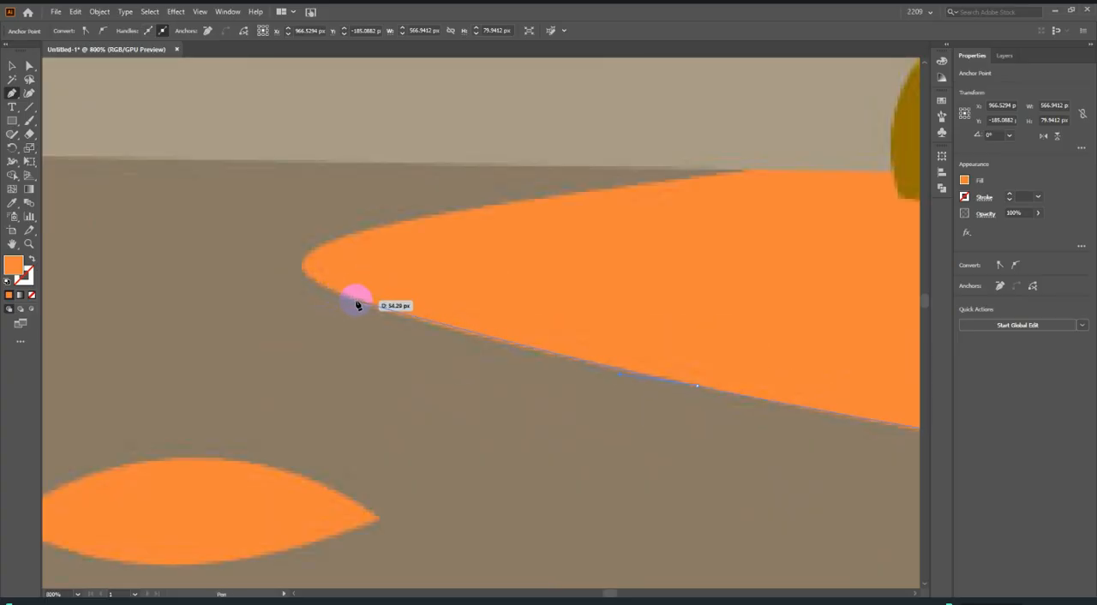
Add an anchor just before the verge's narrow tip and curve the path around the tip onto its upper edge.
{"action": "scroll", "coordinate": [357, 302], "scroll_direction": "up", "scroll_amount": 3}
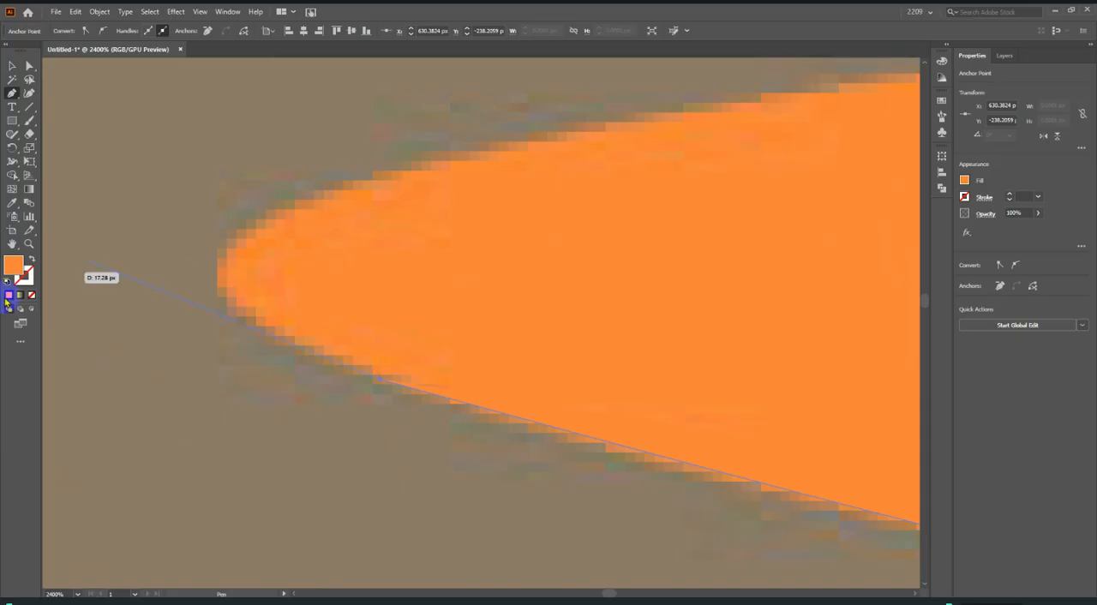
{"action": "left_click_drag", "start_coordinate": [441, 159], "coordinate": [577, 127]}
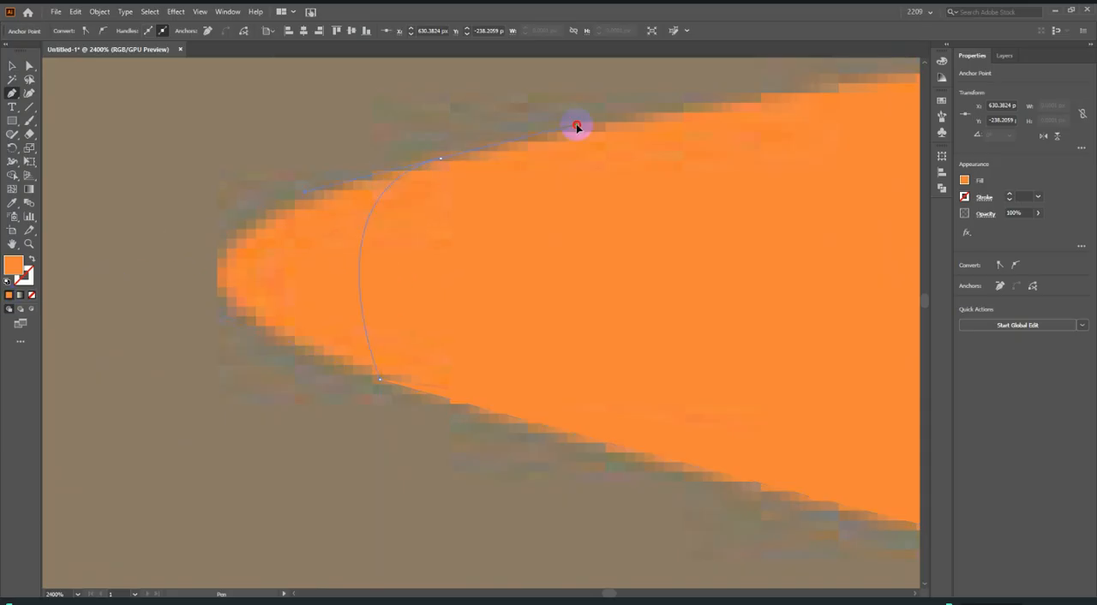
{"action": "left_click_drag", "start_coordinate": [715, 98], "coordinate": [761, 126]}
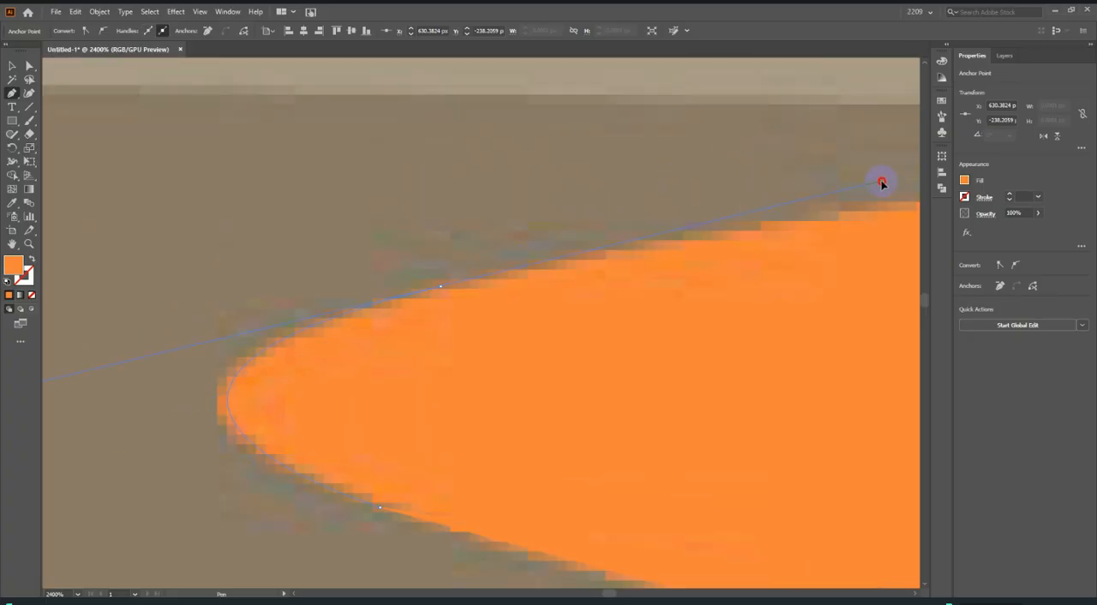
{"action": "left_click_drag", "start_coordinate": [884, 183], "coordinate": [883, 184]}
{"action": "scroll", "coordinate": [88, 421], "scroll_direction": "down", "scroll_amount": 2}
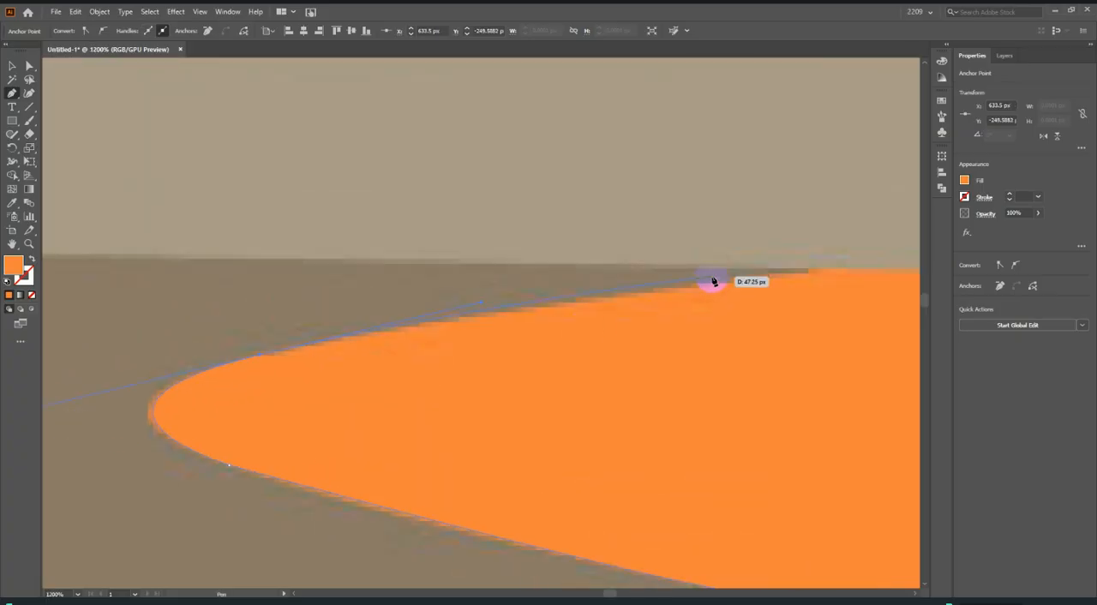
Extend the path to where the verge meets the light road, run it behind the bushes to the reference's right edge and close it at the start.
{"action": "left_click", "coordinate": [852, 270]}
{"action": "scroll", "coordinate": [90, 400], "scroll_direction": "down", "scroll_amount": 4}
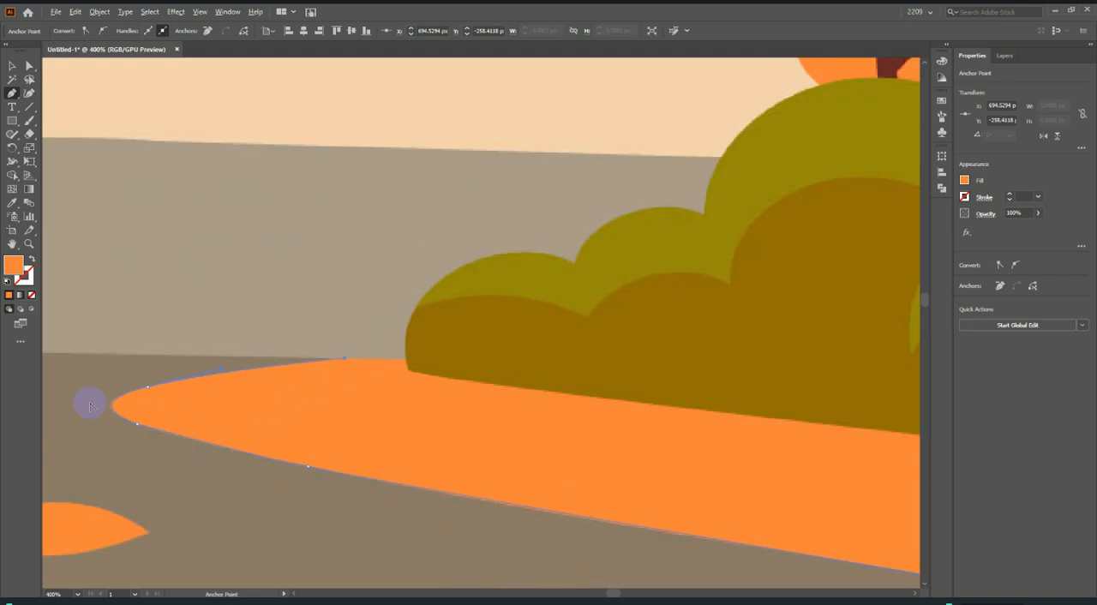
{"action": "scroll", "coordinate": [283, 402], "scroll_direction": "down", "scroll_amount": 5}
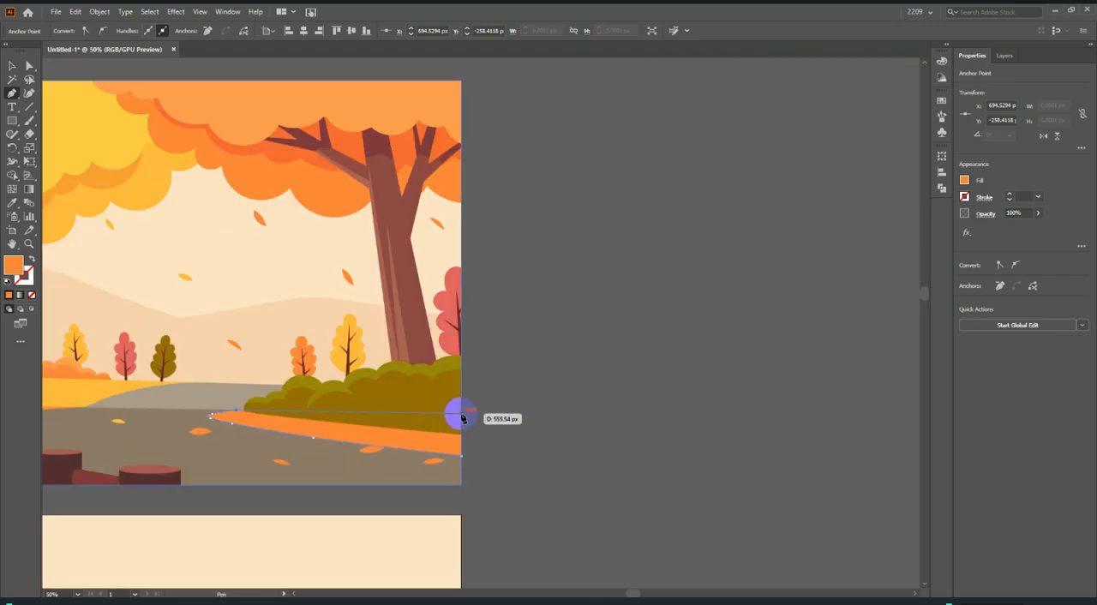
{"action": "left_click", "coordinate": [461, 414]}
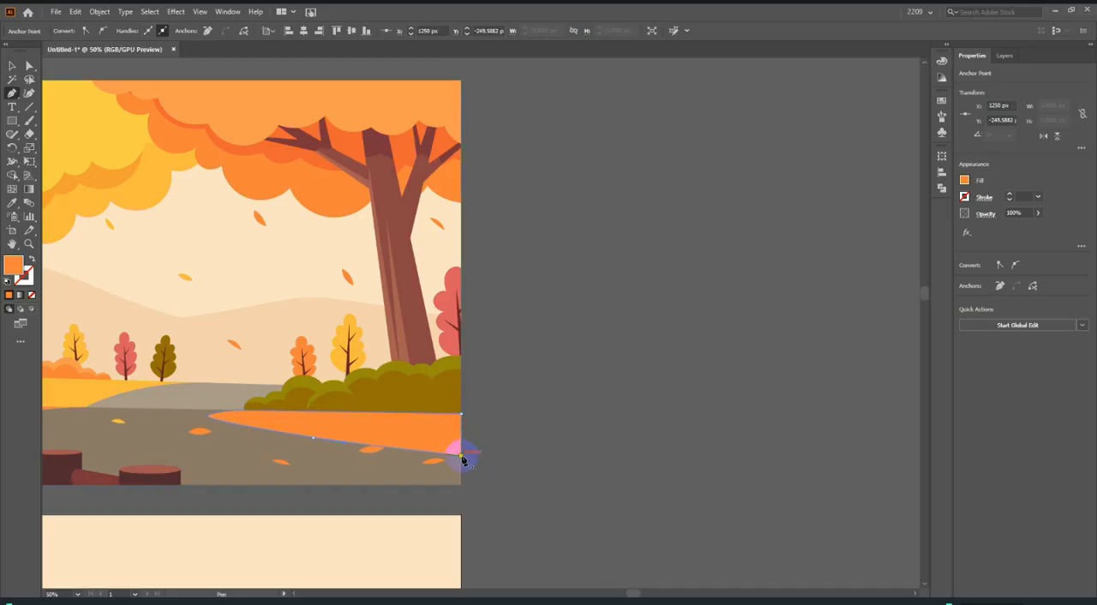
{"action": "left_click", "coordinate": [462, 457]}
{"action": "scroll", "coordinate": [636, 426], "scroll_direction": "down", "scroll_amount": 3}
Move the traced orange verge onto the dark road in the redrawn scene, with its straight side on the artboard's right edge.
{"action": "left_click", "coordinate": [12, 65]}
{"action": "scroll", "coordinate": [240, 251], "scroll_direction": "down", "scroll_amount": 2}
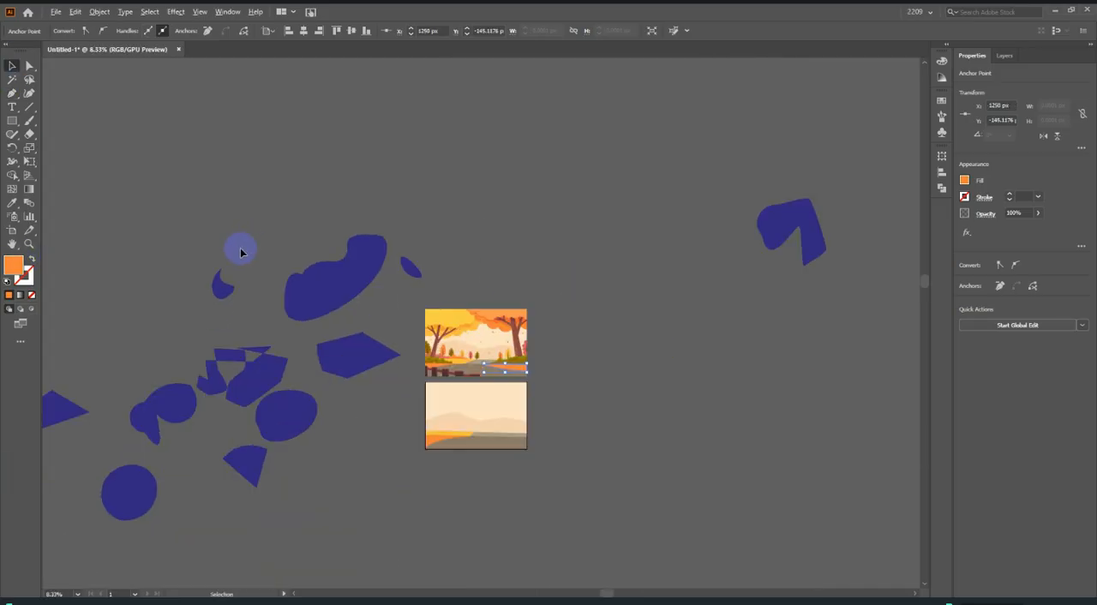
{"action": "scroll", "coordinate": [633, 412], "scroll_direction": "up", "scroll_amount": 1}
{"action": "scroll", "coordinate": [319, 342], "scroll_direction": "up", "scroll_amount": 1}
{"action": "left_click_drag", "start_coordinate": [484, 260], "coordinate": [465, 543]}
{"action": "scroll", "coordinate": [341, 540], "scroll_direction": "up", "scroll_amount": 2}
{"action": "scroll", "coordinate": [341, 540], "scroll_direction": "up", "scroll_amount": 3}
{"action": "left_click_drag", "start_coordinate": [374, 543], "coordinate": [392, 510]}
{"action": "scroll", "coordinate": [365, 511], "scroll_direction": "up", "scroll_amount": 4}
{"action": "scroll", "coordinate": [391, 510], "scroll_direction": "down", "scroll_amount": 10}
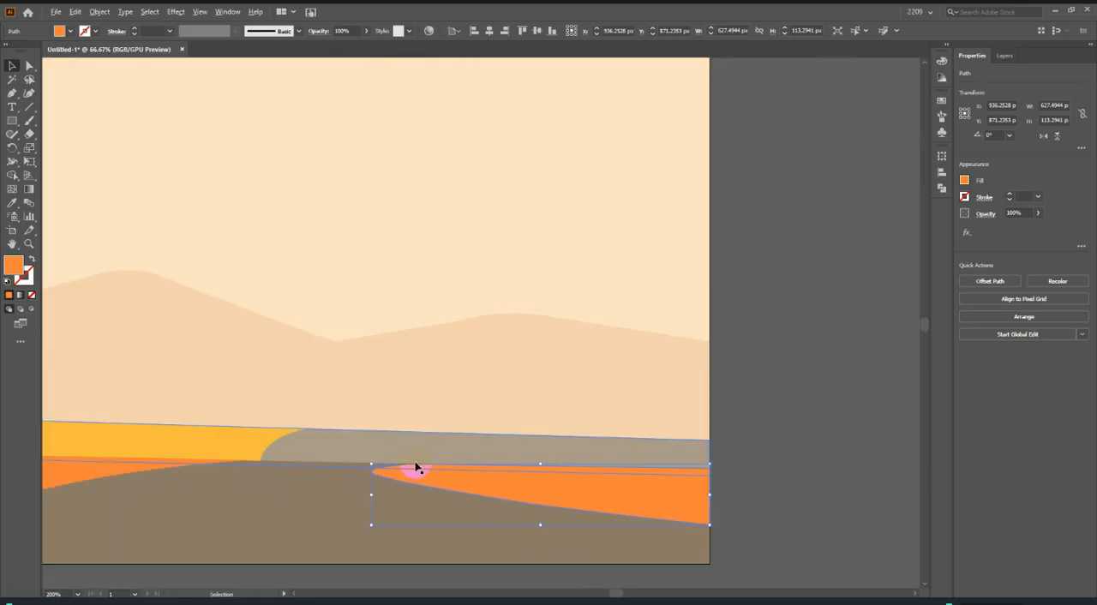
Examine the green bush group on the reference's right side, from its low left end by the road to the right edge.
{"action": "left_click", "coordinate": [605, 442]}
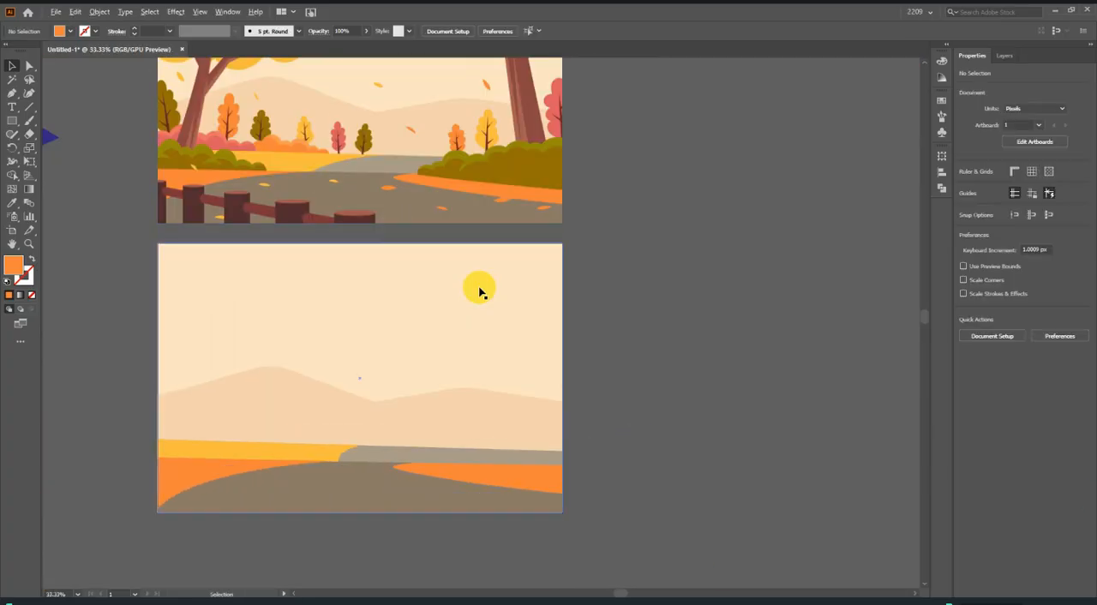
{"action": "scroll", "coordinate": [394, 488], "scroll_direction": "up", "scroll_amount": 3}
{"action": "scroll", "coordinate": [418, 475], "scroll_direction": "down", "scroll_amount": 3}
{"action": "scroll", "coordinate": [418, 476], "scroll_direction": "down", "scroll_amount": 4}
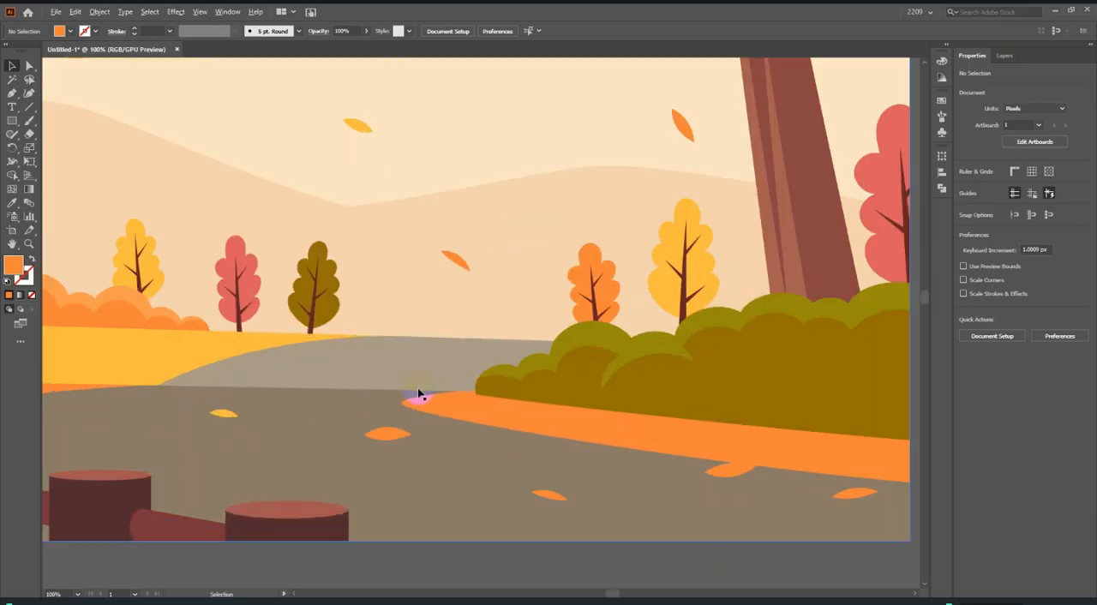
{"action": "scroll", "coordinate": [418, 394], "scroll_direction": "down", "scroll_amount": 1}
{"action": "scroll", "coordinate": [676, 392], "scroll_direction": "up", "scroll_amount": 2}
{"action": "scroll", "coordinate": [754, 377], "scroll_direction": "up", "scroll_amount": 1}
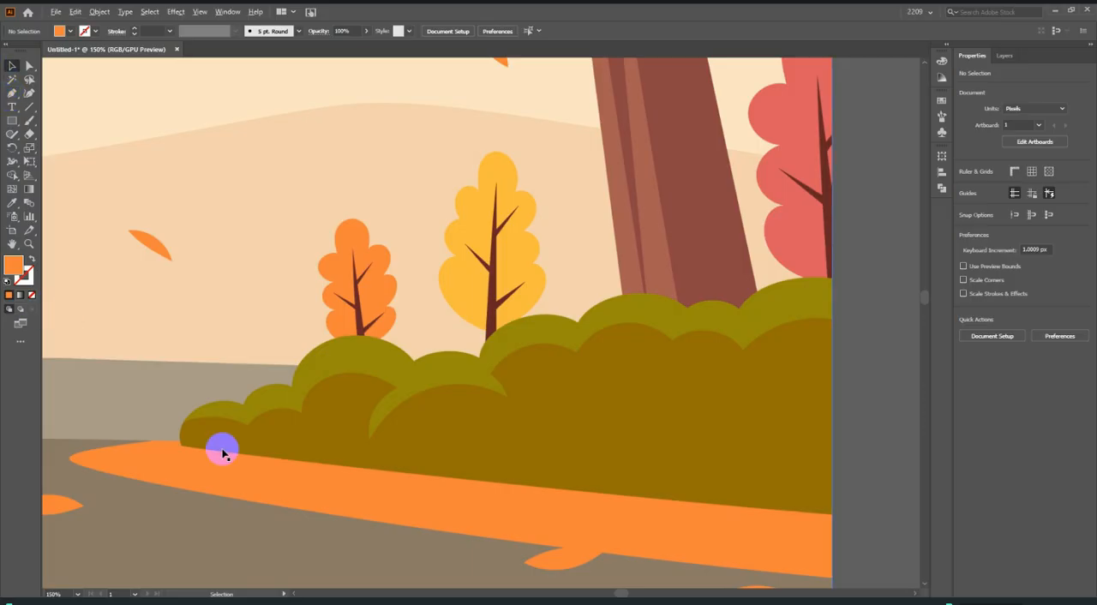
{"action": "scroll", "coordinate": [177, 447], "scroll_direction": "up", "scroll_amount": 2}
{"action": "scroll", "coordinate": [229, 444], "scroll_direction": "down", "scroll_amount": 2}
{"action": "scroll", "coordinate": [164, 450], "scroll_direction": "up", "scroll_amount": 6}
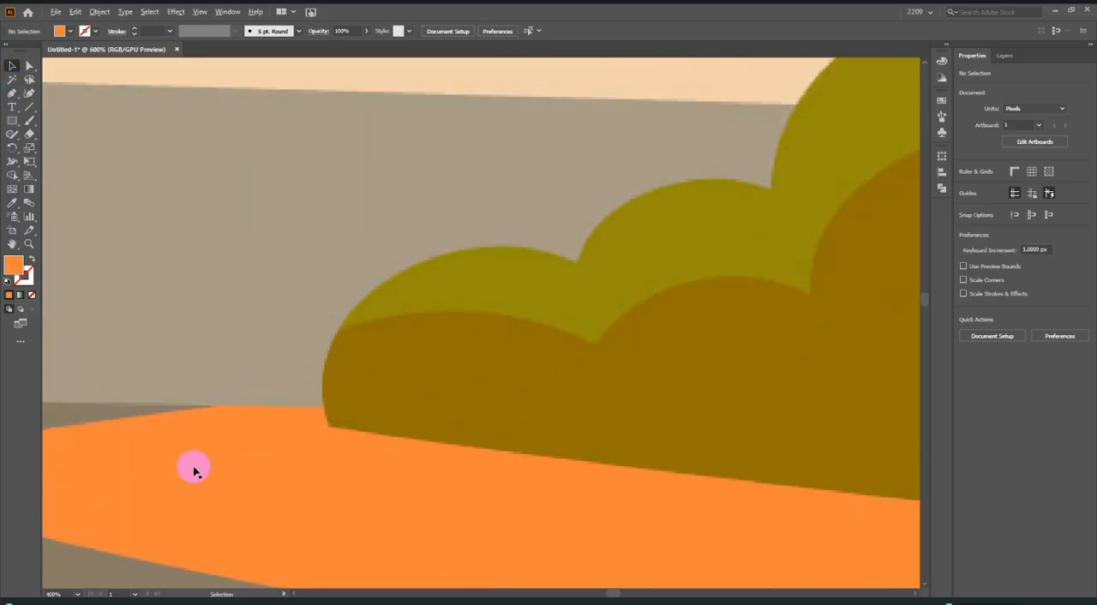
{"action": "scroll", "coordinate": [360, 429], "scroll_direction": "down", "scroll_amount": 7}
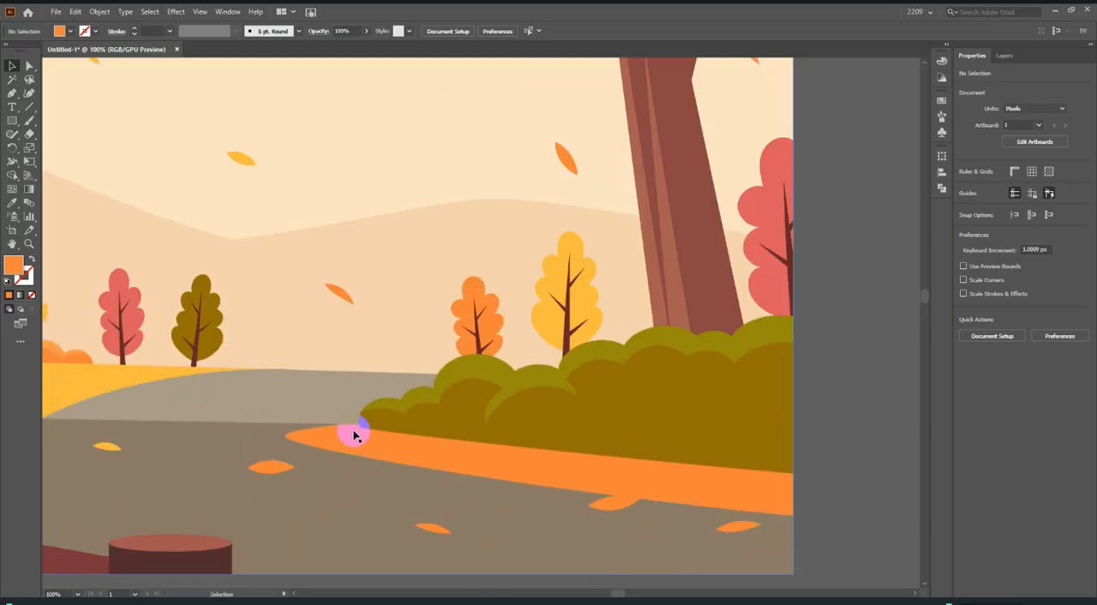
{"action": "scroll", "coordinate": [355, 435], "scroll_direction": "up", "scroll_amount": 5}
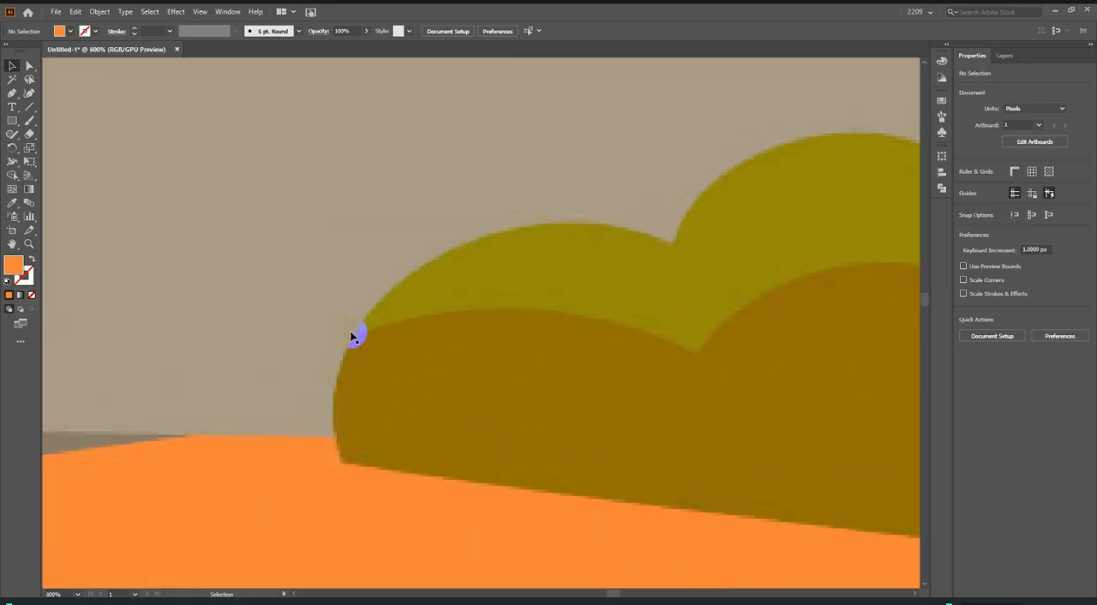
Start a Pen path at the bush's left end where both greens meet and curve it over the first two small lobes.
{"action": "left_click", "coordinate": [358, 336]}
{"action": "scroll", "coordinate": [301, 373], "scroll_direction": "down", "scroll_amount": 3}
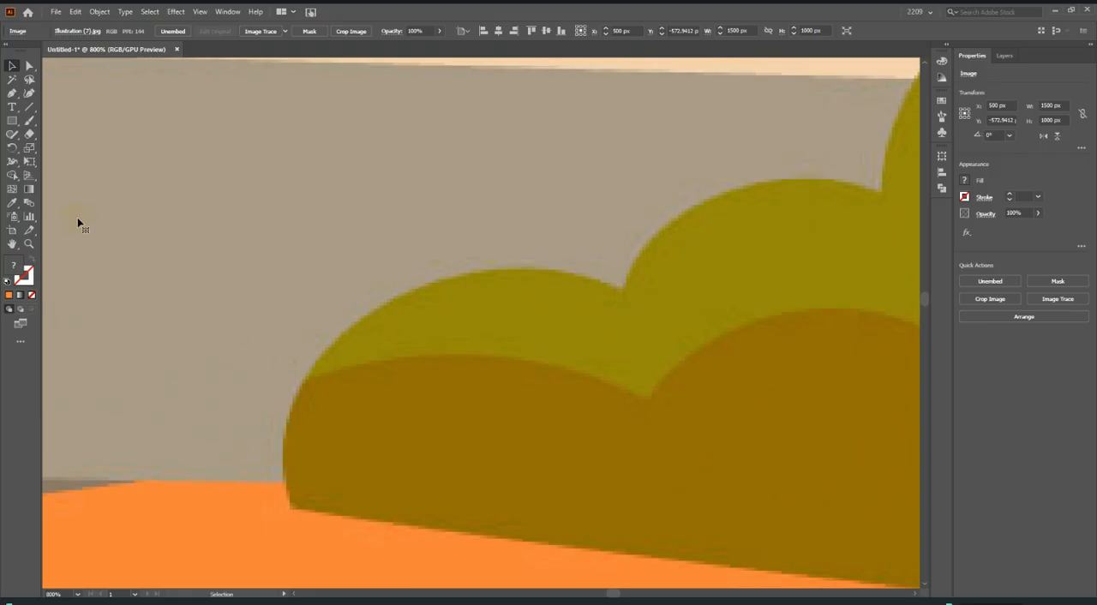
{"action": "left_click", "coordinate": [319, 383]}
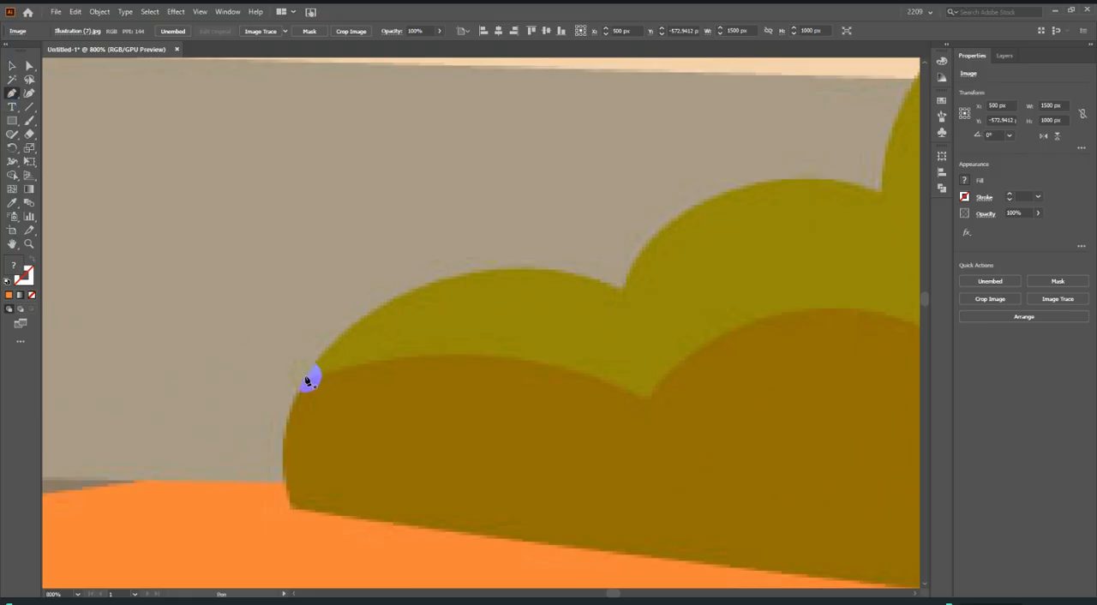
{"action": "left_click", "coordinate": [305, 376]}
{"action": "left_click_drag", "start_coordinate": [432, 281], "coordinate": [332, 351]}
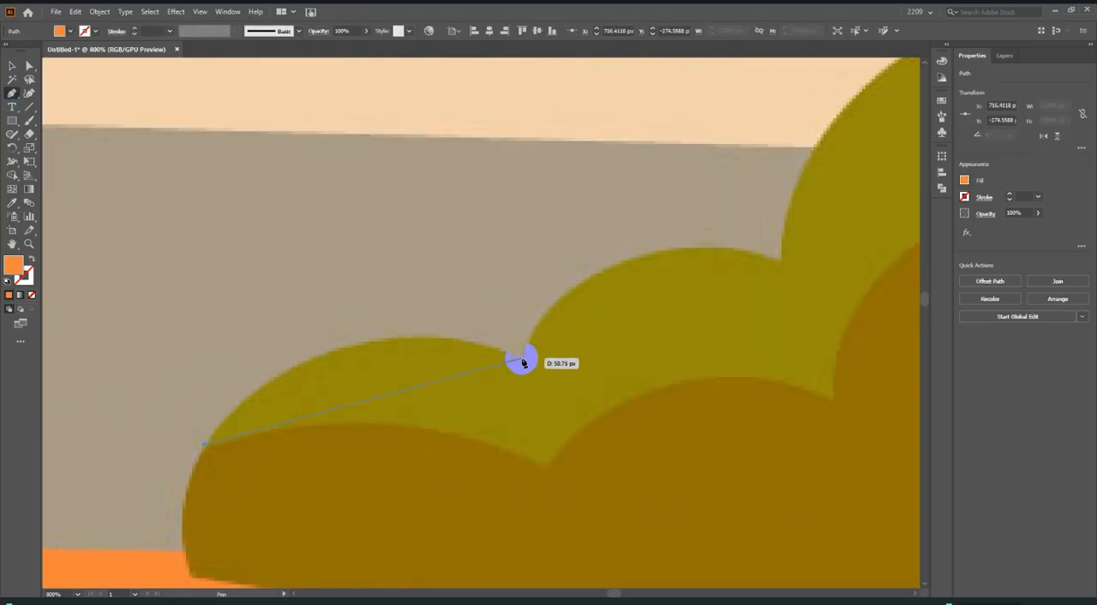
{"action": "left_click_drag", "start_coordinate": [523, 362], "coordinate": [740, 442]}
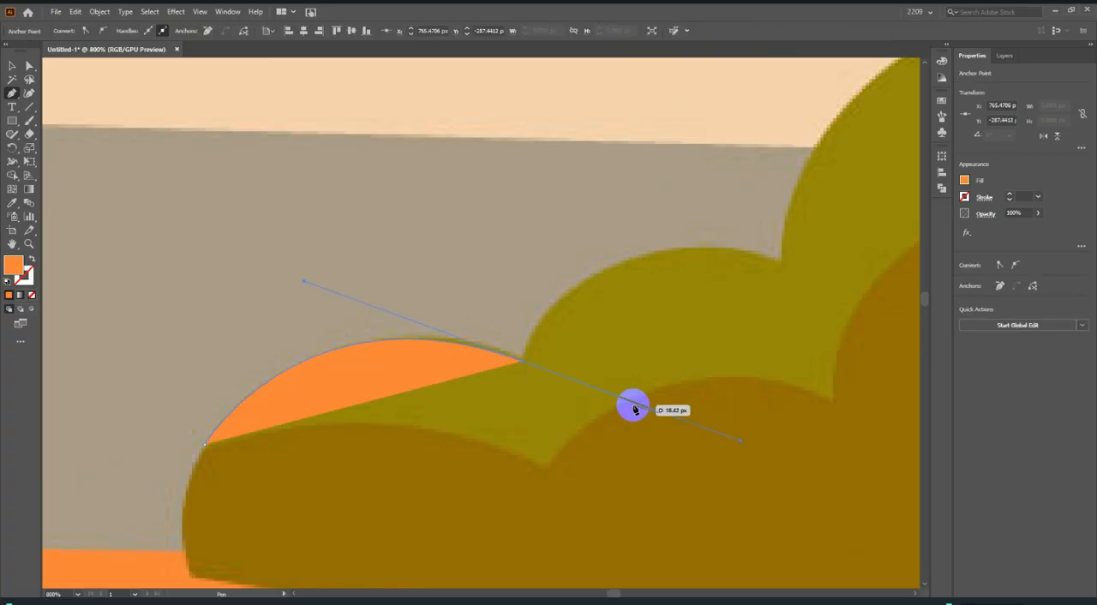
{"action": "left_click_drag", "start_coordinate": [525, 363], "coordinate": [624, 269]}
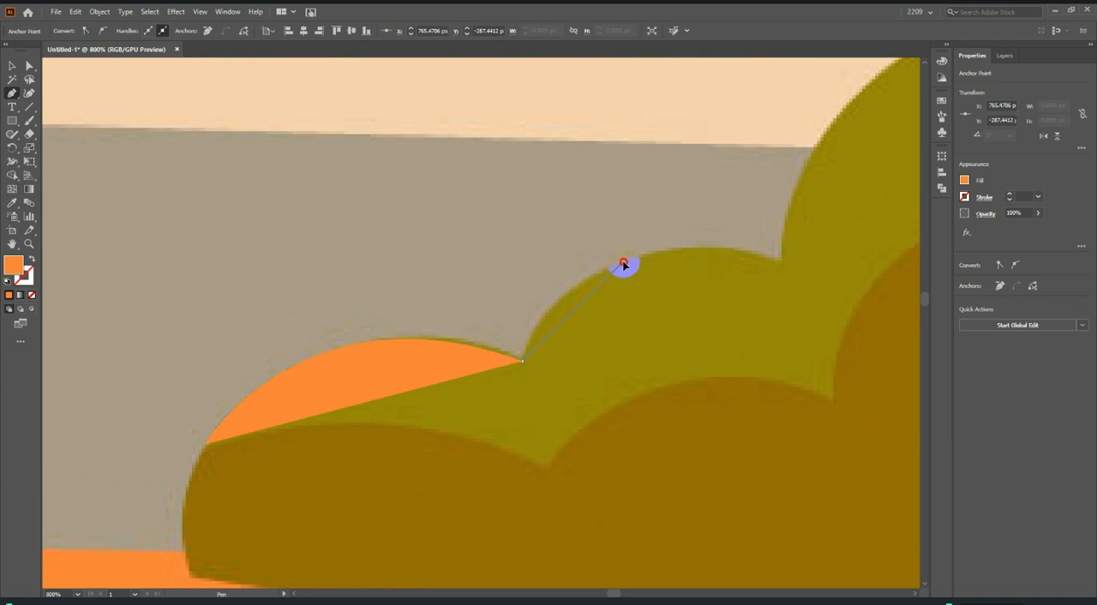
{"action": "left_click_drag", "start_coordinate": [765, 256], "coordinate": [779, 265]}
Continue the bush outline over the large lobe below the orange tree and the low lobe before the yellow tree, keeping corner anchors in the notches.
{"action": "scroll", "coordinate": [328, 379], "scroll_direction": "down", "scroll_amount": 3}
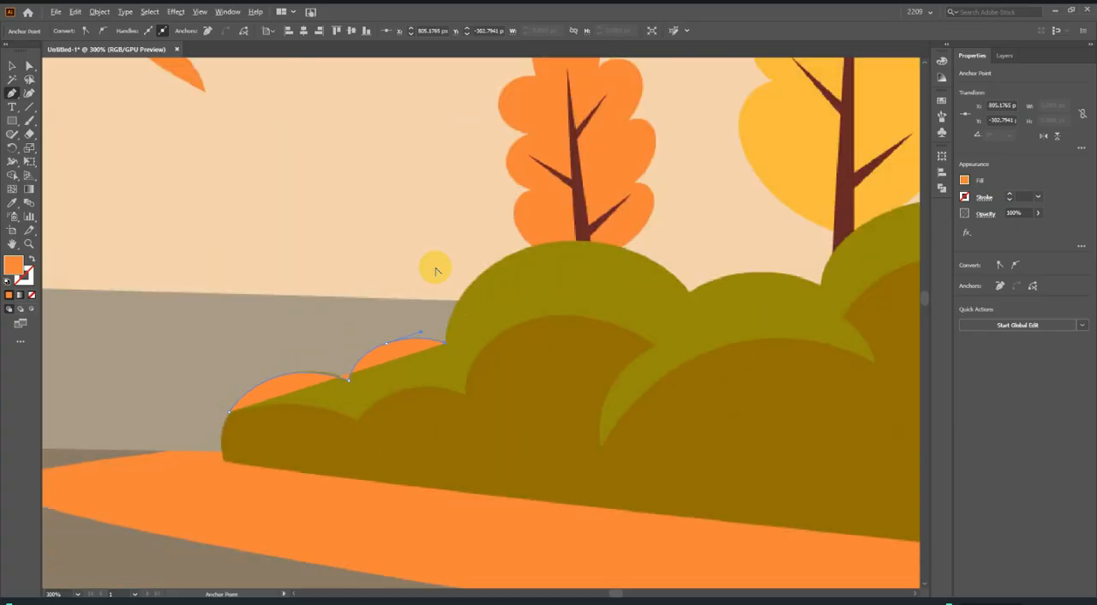
{"action": "scroll", "coordinate": [434, 266], "scroll_direction": "up", "scroll_amount": 3}
{"action": "left_click_drag", "start_coordinate": [757, 219], "coordinate": [660, 192]}
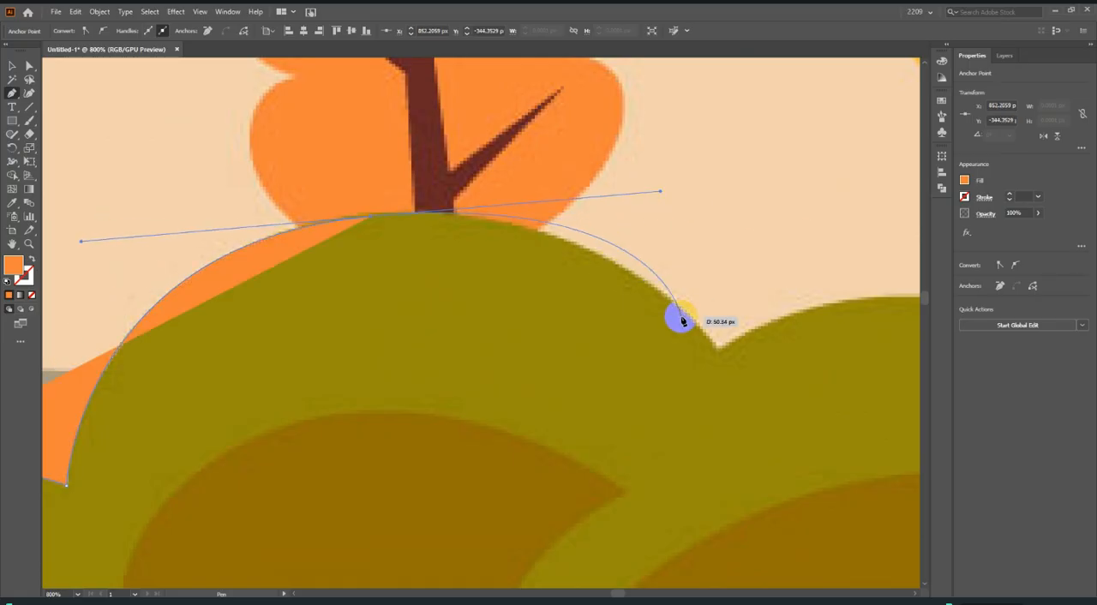
{"action": "left_click", "coordinate": [378, 219]}
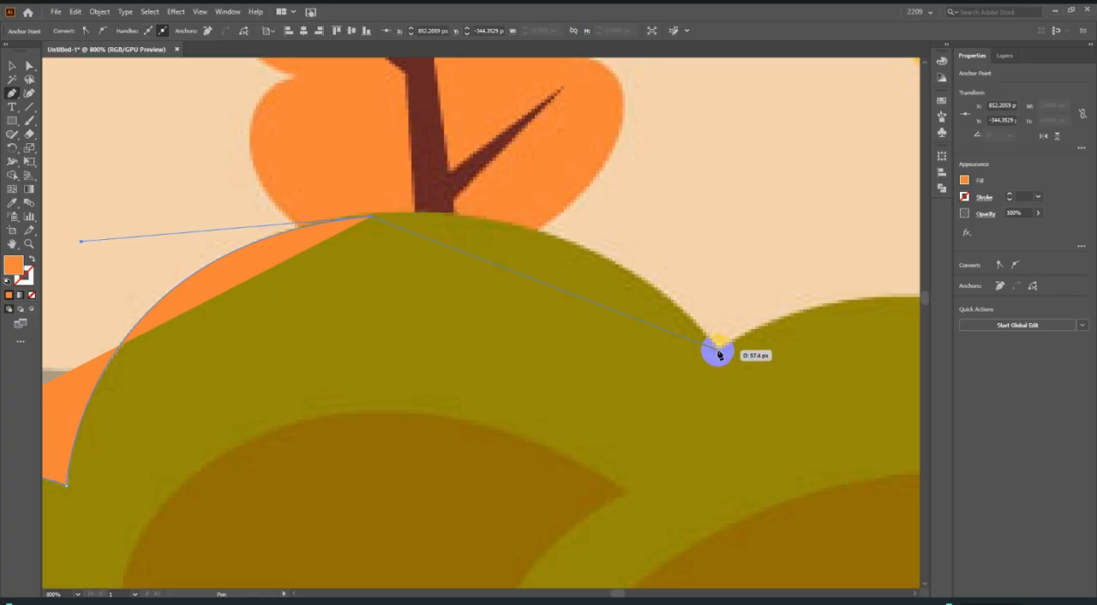
{"action": "left_click_drag", "start_coordinate": [718, 353], "coordinate": [843, 516]}
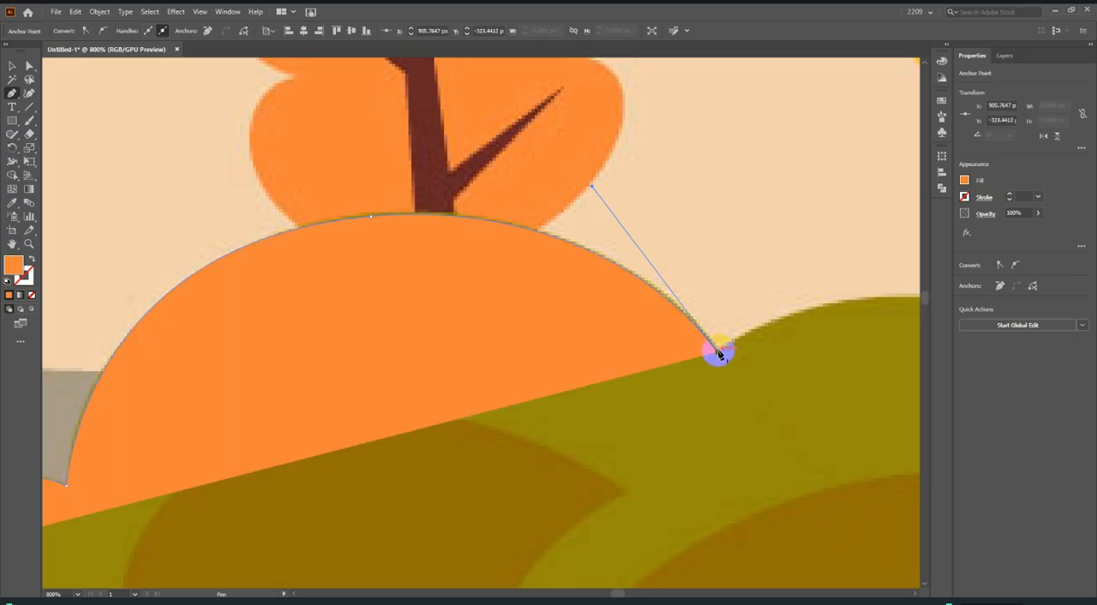
{"action": "scroll", "coordinate": [142, 375], "scroll_direction": "down", "scroll_amount": 3}
{"action": "scroll", "coordinate": [368, 355], "scroll_direction": "up", "scroll_amount": 2}
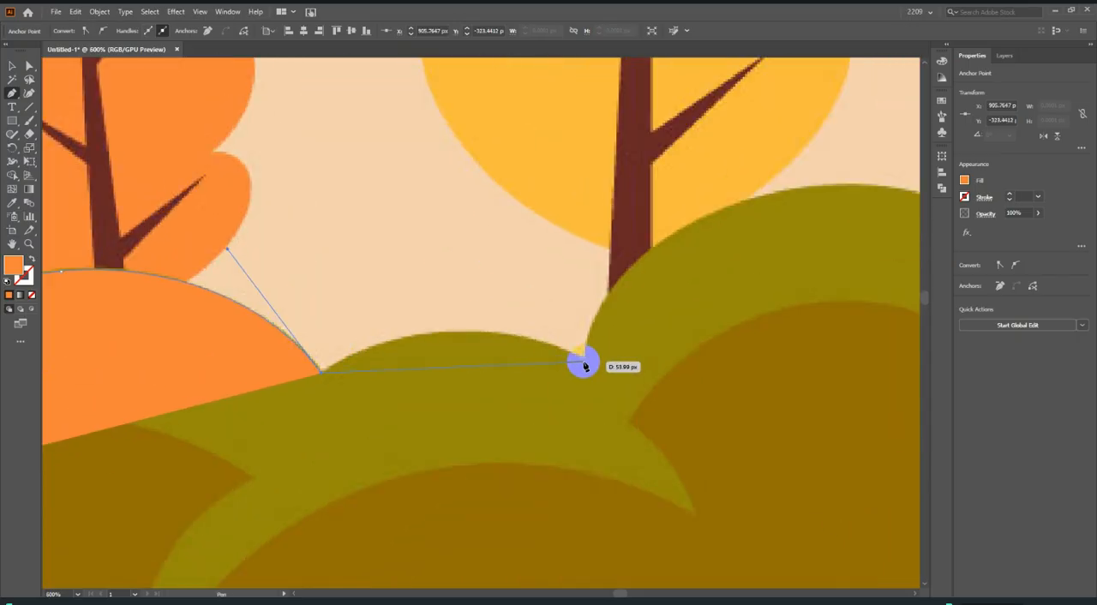
{"action": "left_click_drag", "start_coordinate": [582, 364], "coordinate": [735, 433]}
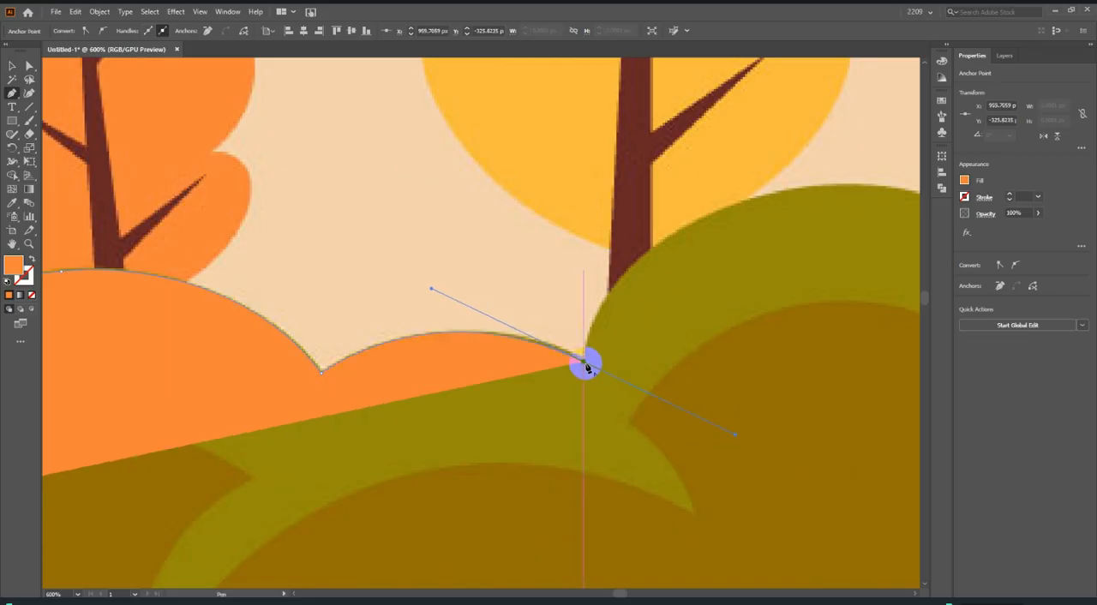
Curve the path over the lobe at the yellow tree's foot, with a handle-trimmed anchor near its crest, down to the next notch.
{"action": "scroll", "coordinate": [584, 366], "scroll_direction": "down", "scroll_amount": 3}
{"action": "scroll", "coordinate": [629, 266], "scroll_direction": "up", "scroll_amount": 2}
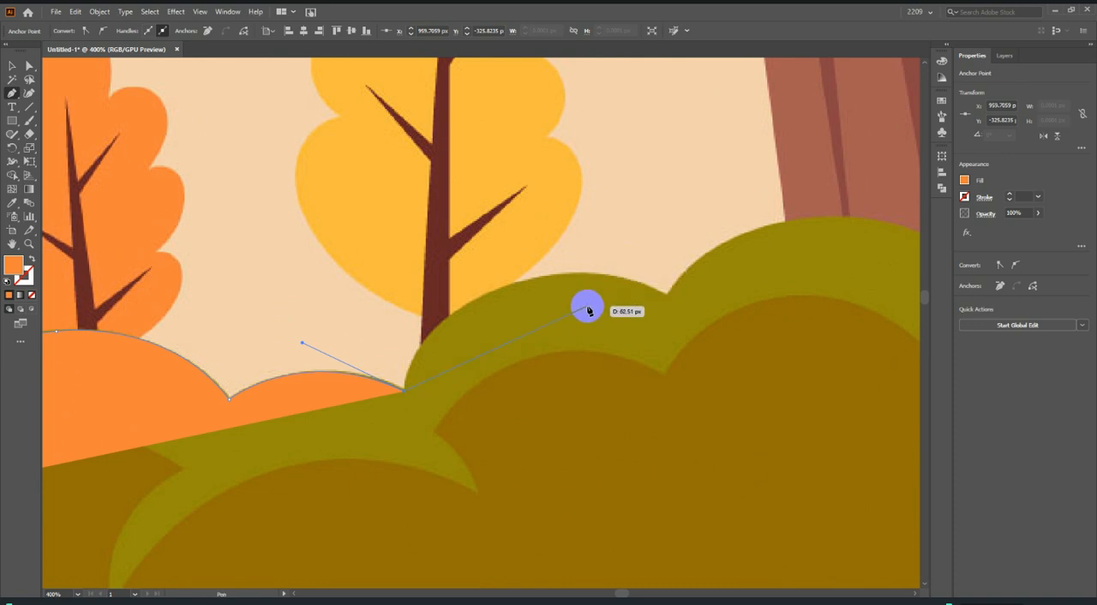
{"action": "scroll", "coordinate": [544, 295], "scroll_direction": "up", "scroll_amount": 1}
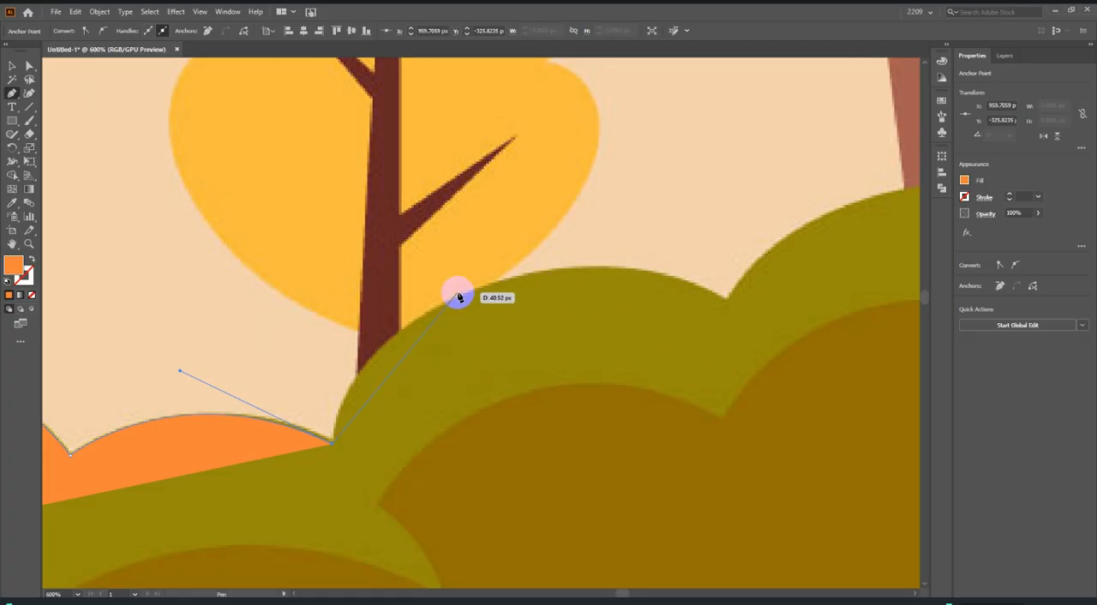
{"action": "left_click_drag", "start_coordinate": [517, 284], "coordinate": [686, 226]}
{"action": "left_click", "coordinate": [514, 280]}
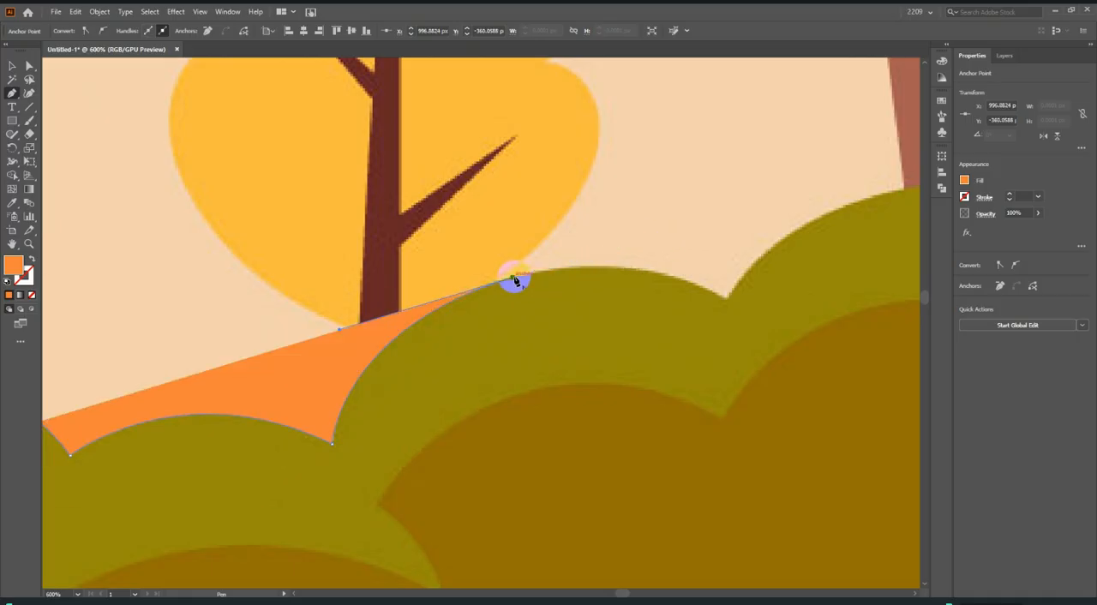
{"action": "mouse_move", "coordinate": [726, 302]}
{"action": "left_mouse_down"}
{"action": "mouse_move", "coordinate": [842, 358]}
{"action": "mouse_move", "coordinate": [731, 311]}
{"action": "left_mouse_up"}
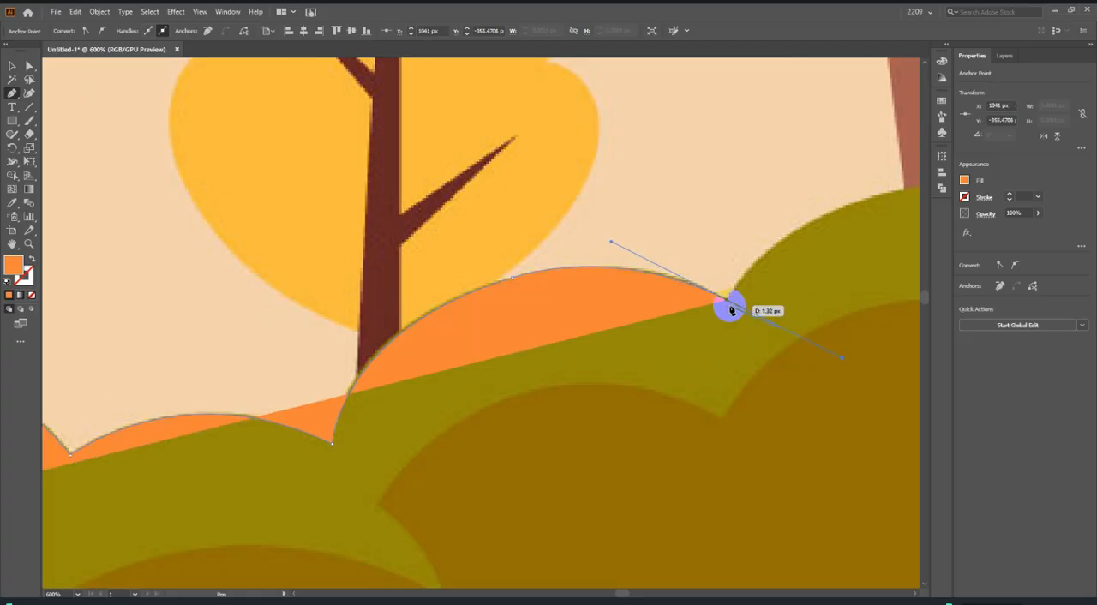
Extend the outline over the lobe in front of the large brown trunk and remove the outgoing handle at its notch.
{"action": "scroll", "coordinate": [485, 338], "scroll_direction": "down", "scroll_amount": 3}
{"action": "scroll", "coordinate": [698, 306], "scroll_direction": "up", "scroll_amount": 1}
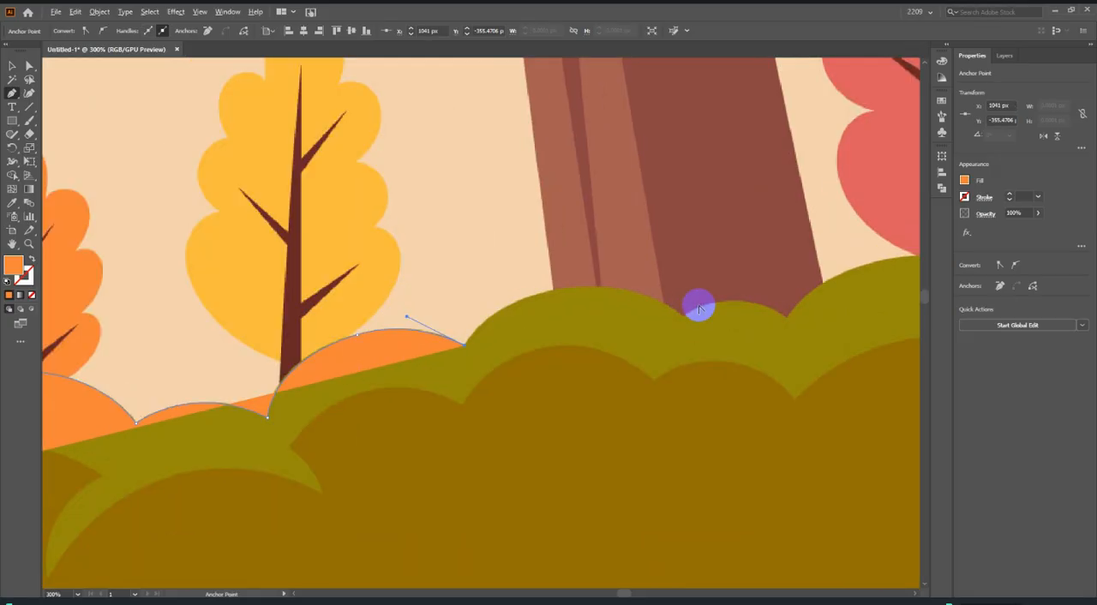
{"action": "left_click_drag", "start_coordinate": [682, 317], "coordinate": [831, 386]}
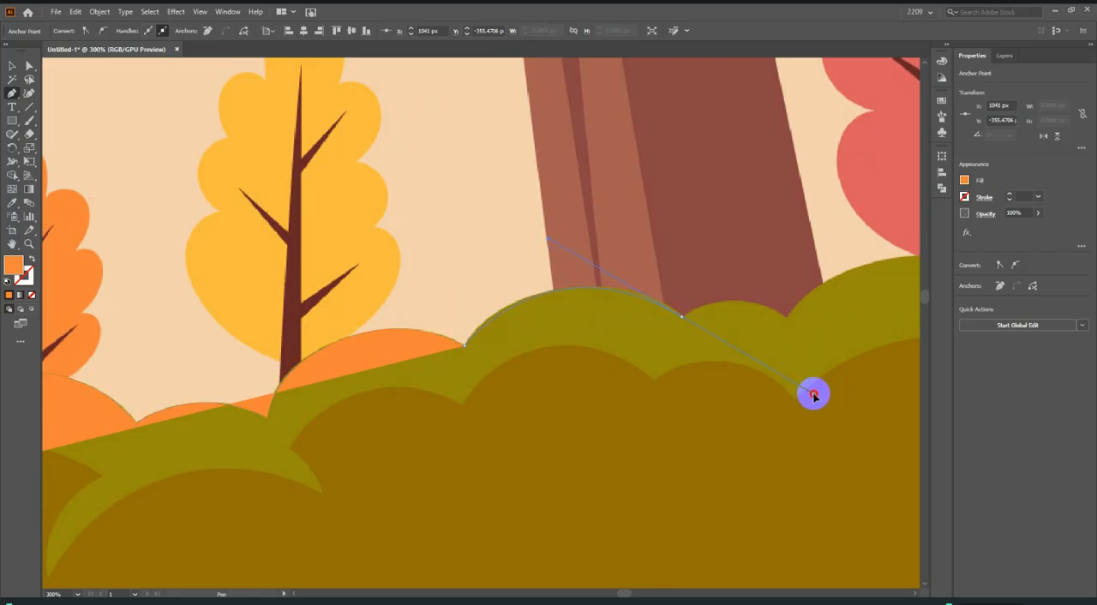
{"action": "left_click_drag", "start_coordinate": [813, 394], "coordinate": [813, 394]}
{"action": "left_click", "coordinate": [681, 317]}
Trace the small lobe at the trunk's base and the last lobe up to the reference's right edge.
{"action": "scroll", "coordinate": [594, 338], "scroll_direction": "down", "scroll_amount": 1}
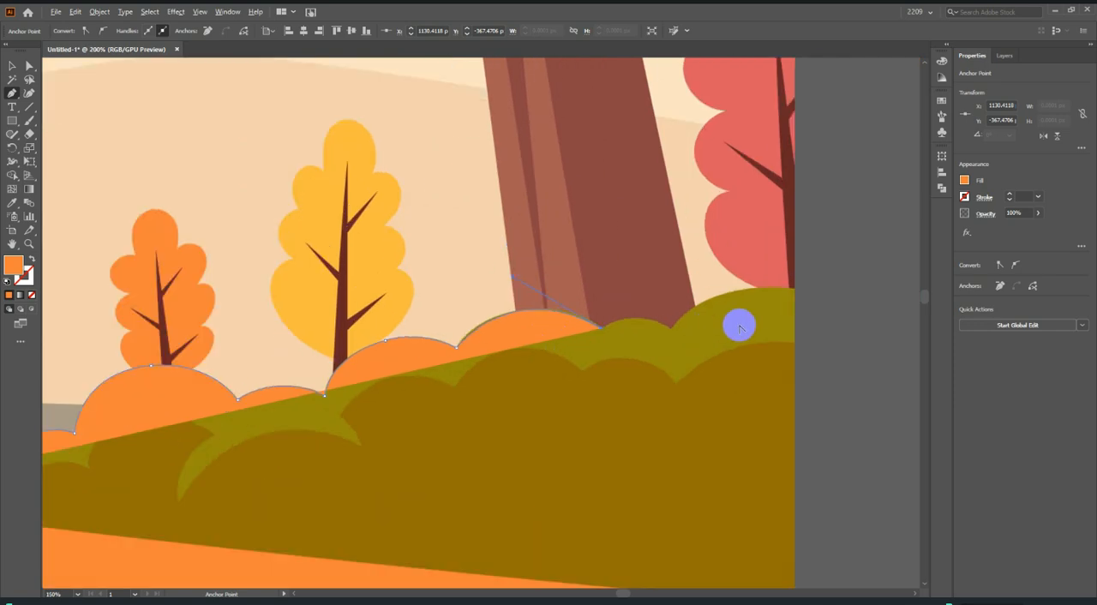
{"action": "scroll", "coordinate": [738, 326], "scroll_direction": "up", "scroll_amount": 2}
{"action": "left_click_drag", "start_coordinate": [600, 336], "coordinate": [665, 385]}
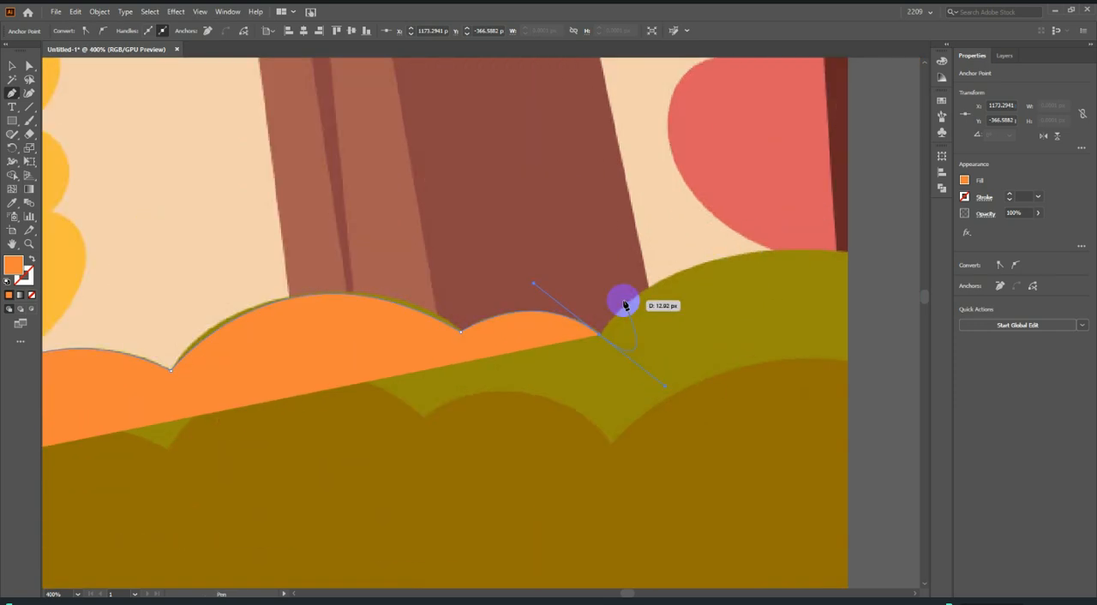
{"action": "left_click", "coordinate": [599, 335]}
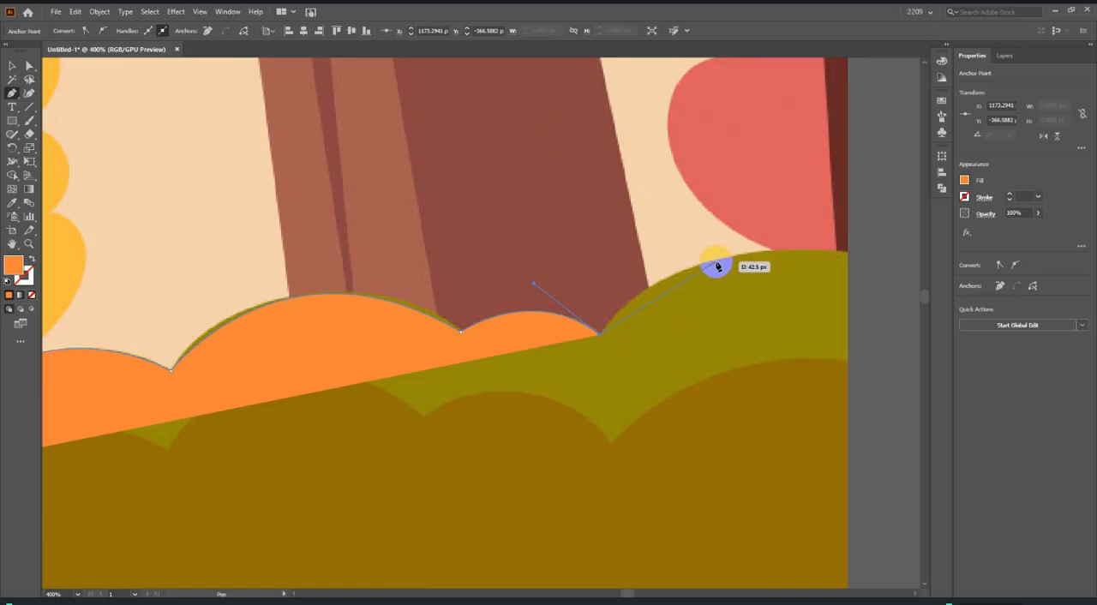
{"action": "left_click_drag", "start_coordinate": [714, 266], "coordinate": [783, 244]}
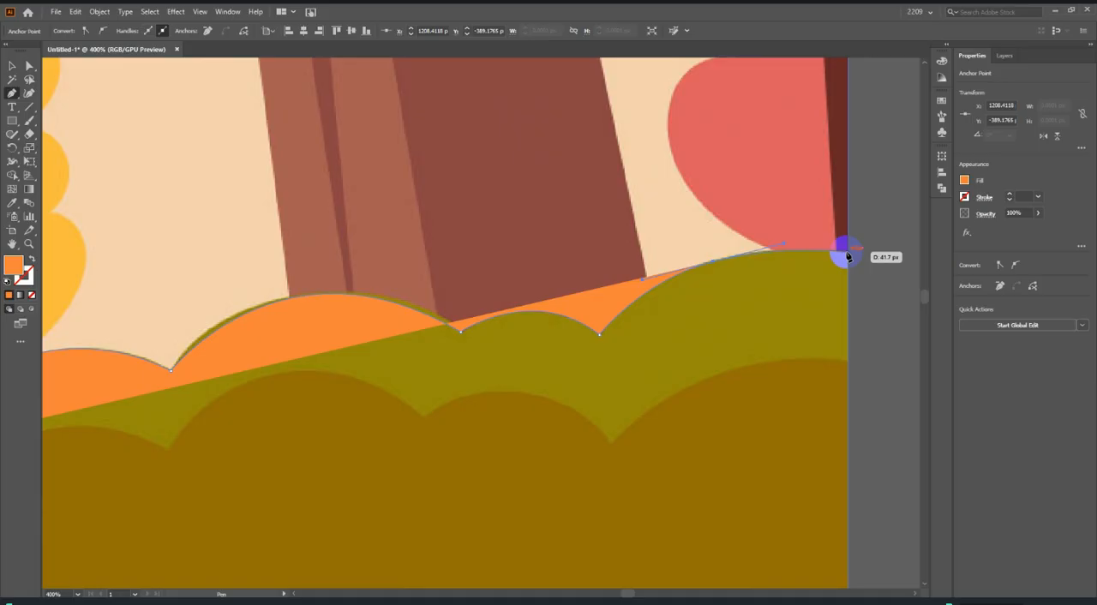
{"action": "left_click", "coordinate": [846, 254]}
Try to close the bush outline down the reference's right edge, straight along the bush's lower edge and around its left end.
{"action": "scroll", "coordinate": [846, 257], "scroll_direction": "down", "scroll_amount": 6}
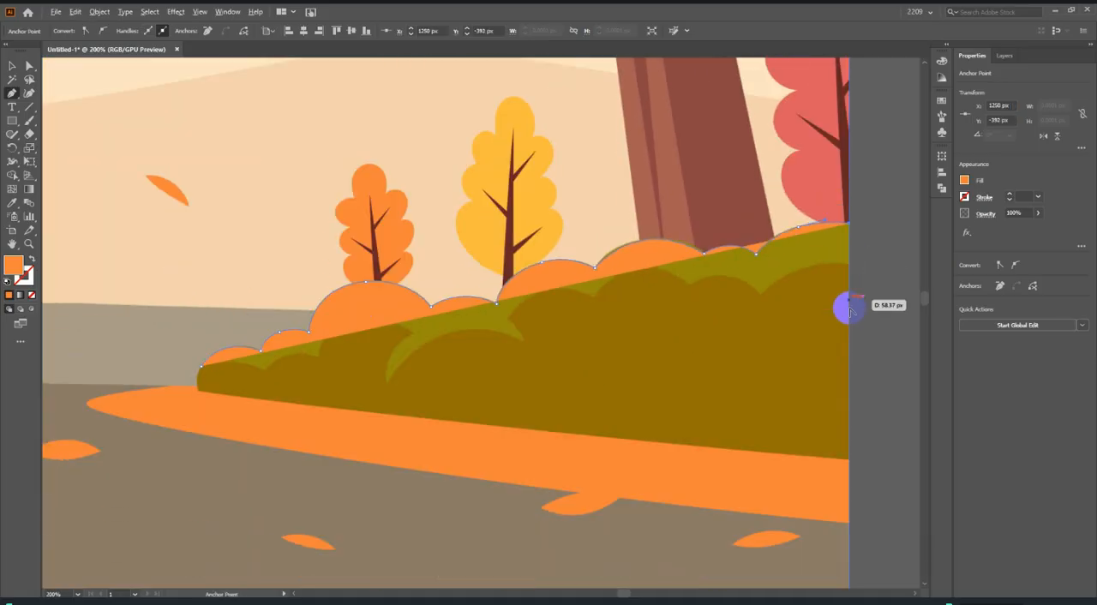
{"action": "left_click", "coordinate": [873, 359]}
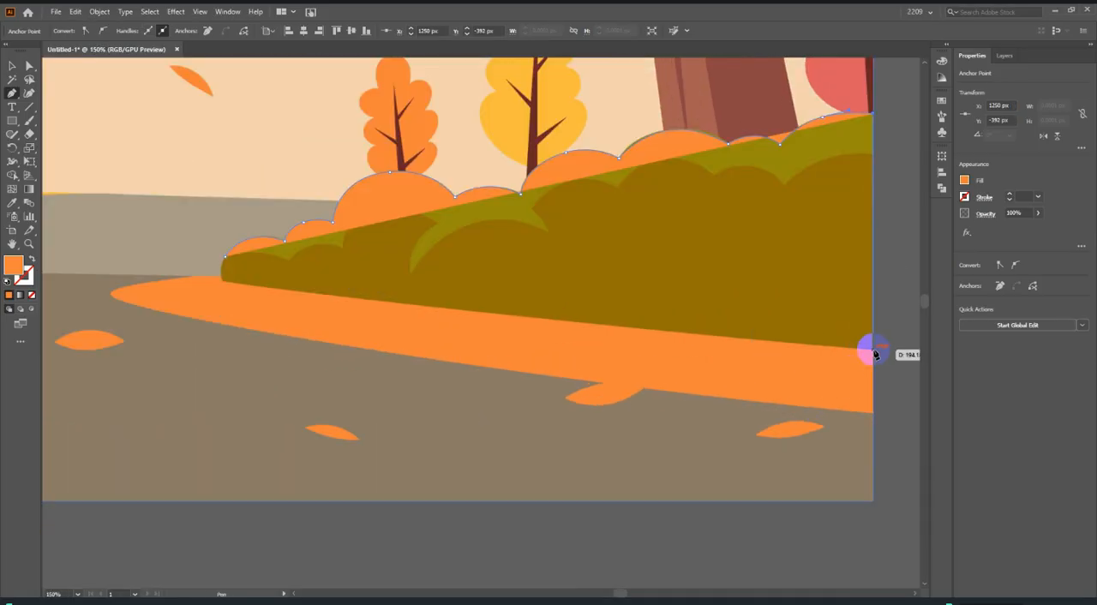
{"action": "scroll", "coordinate": [220, 248], "scroll_direction": "up", "scroll_amount": 5}
{"action": "left_click", "coordinate": [299, 358]}
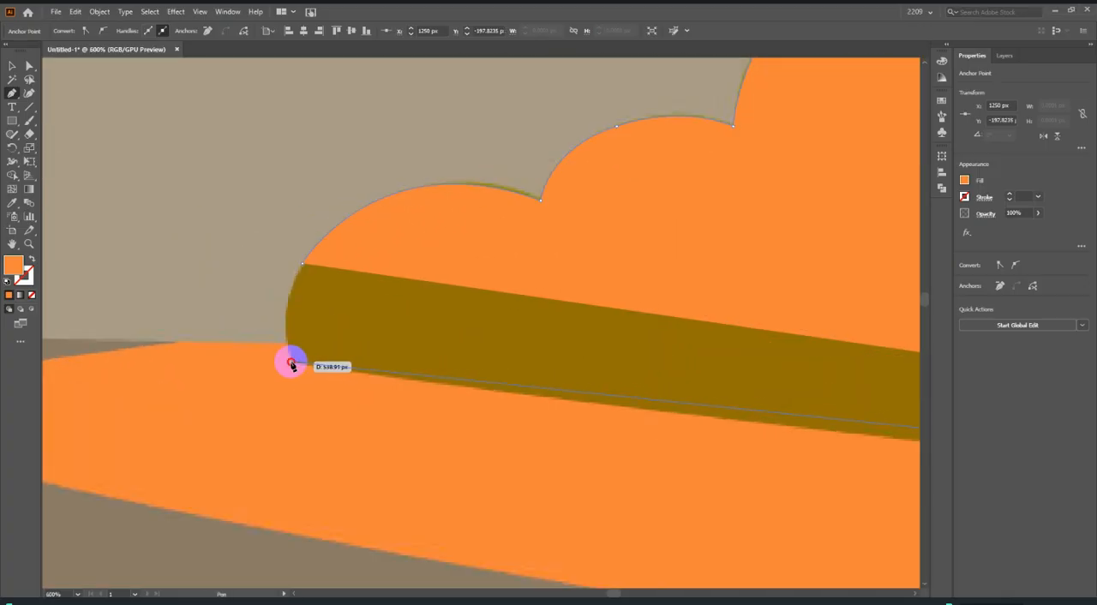
{"action": "left_click", "coordinate": [291, 364]}
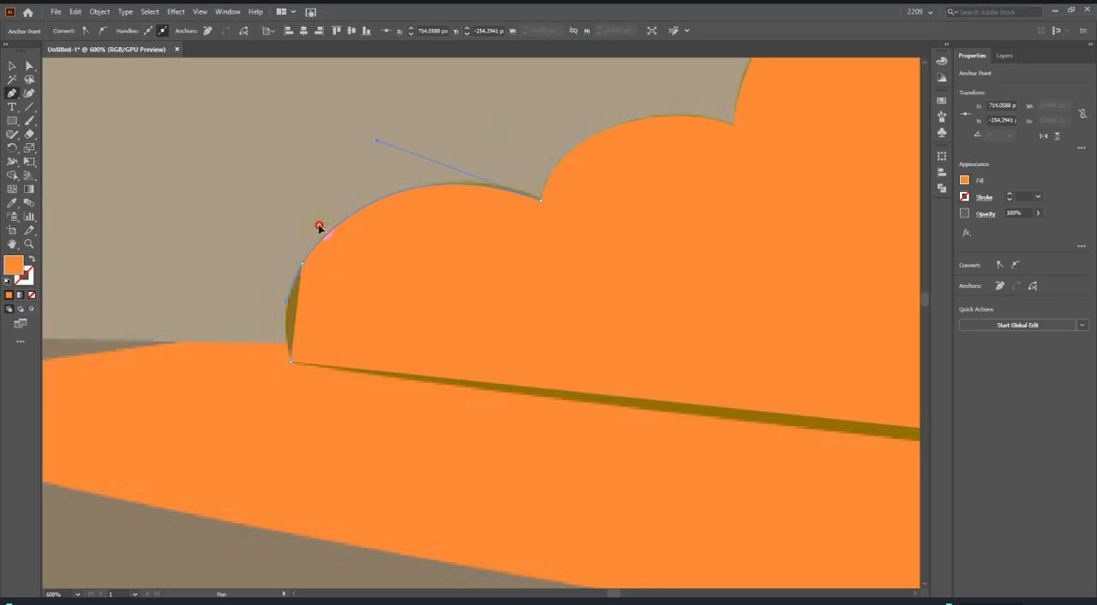
{"action": "scroll", "coordinate": [296, 272], "scroll_direction": "down", "scroll_amount": 7}
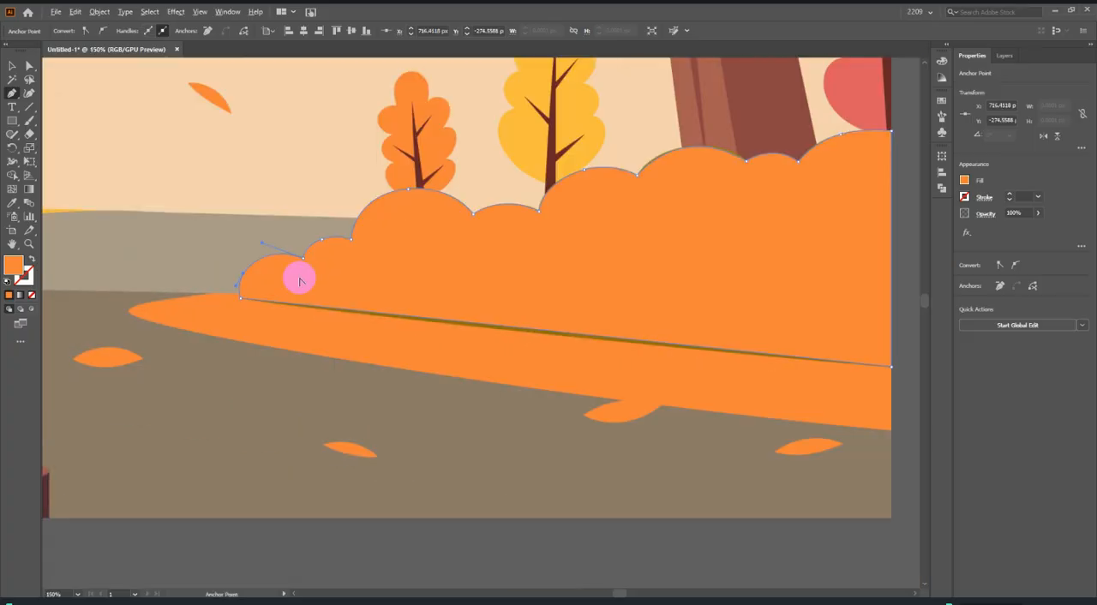
{"action": "scroll", "coordinate": [404, 285], "scroll_direction": "up", "scroll_amount": 2}
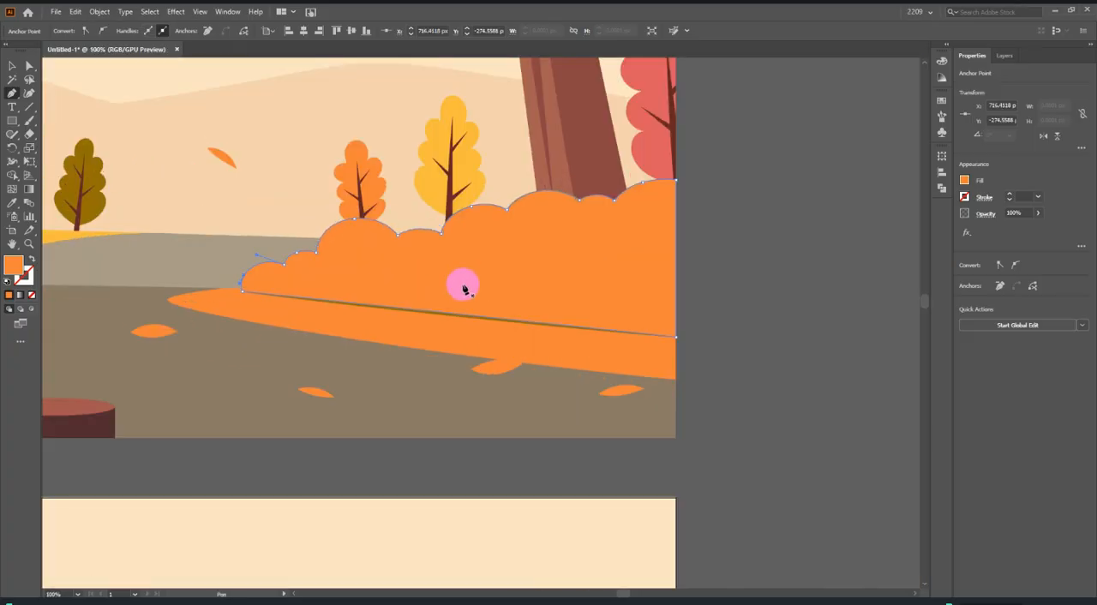
Undo the closing segments back to the anchor where the bush's top outline meets the reference's right edge.
{"action": "key", "text": "ctrl+z"}
{"action": "key", "text": "ctrl+z"}
{"action": "key", "text": "ctrl+z"}
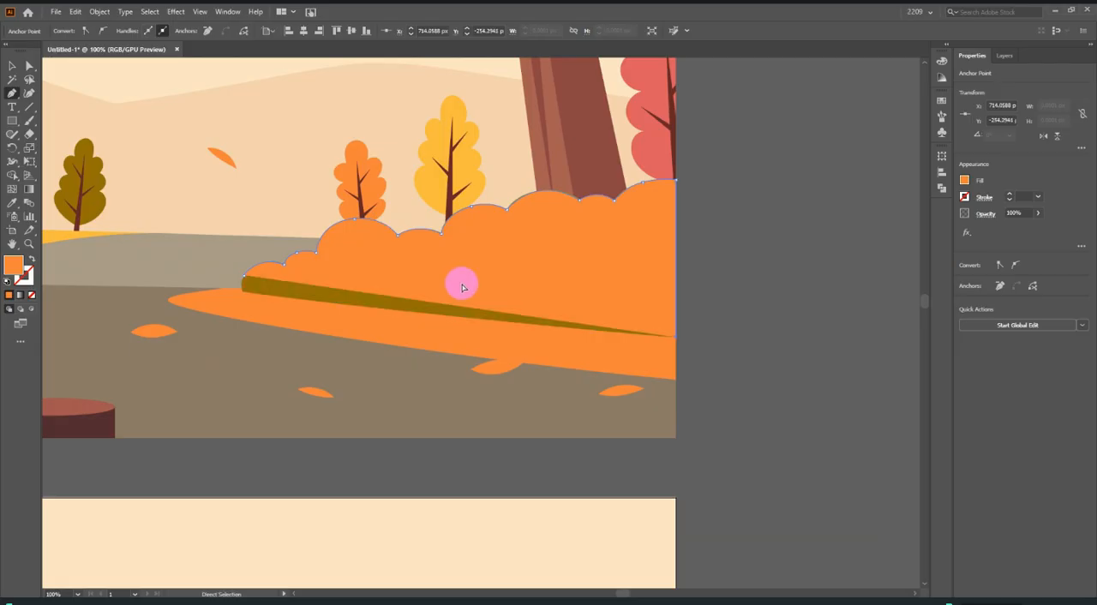
{"action": "scroll", "coordinate": [574, 241], "scroll_direction": "up", "scroll_amount": 1}
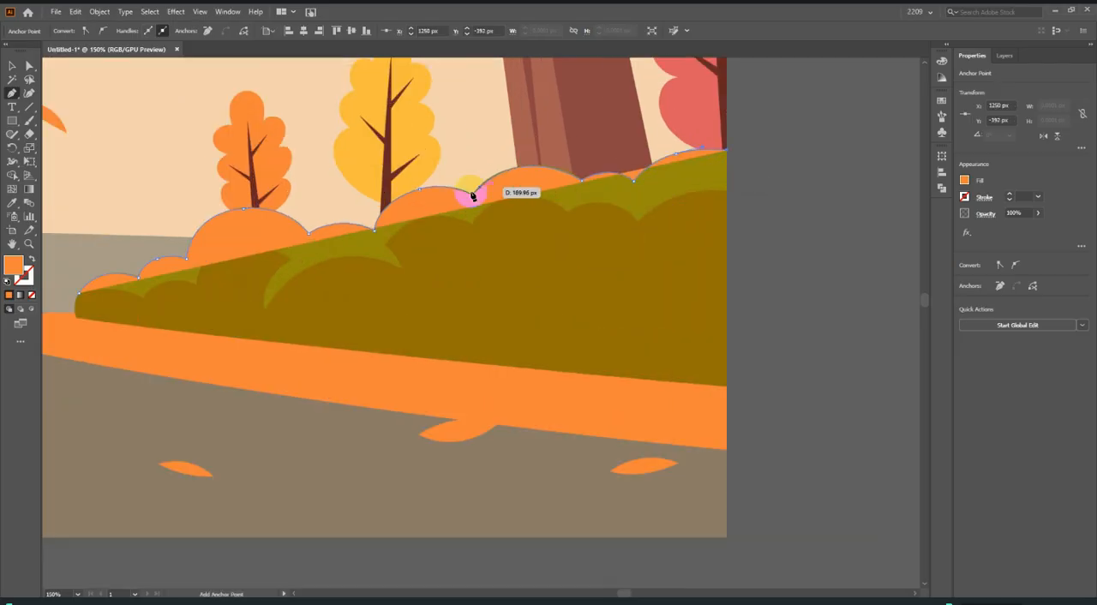
Redo the undone closing segments so the whole right-hand bush outline is a closed shape again.
{"action": "key", "text": "ctrl+z"}
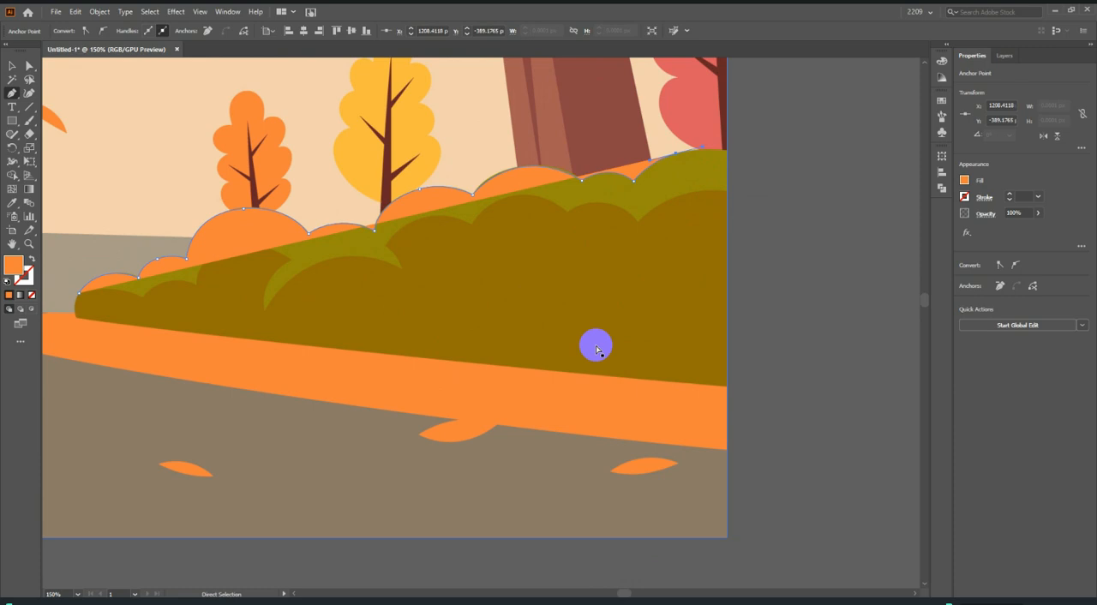
{"action": "key", "text": "ctrl+shift+z"}
{"action": "key", "text": "ctrl+shift+z"}
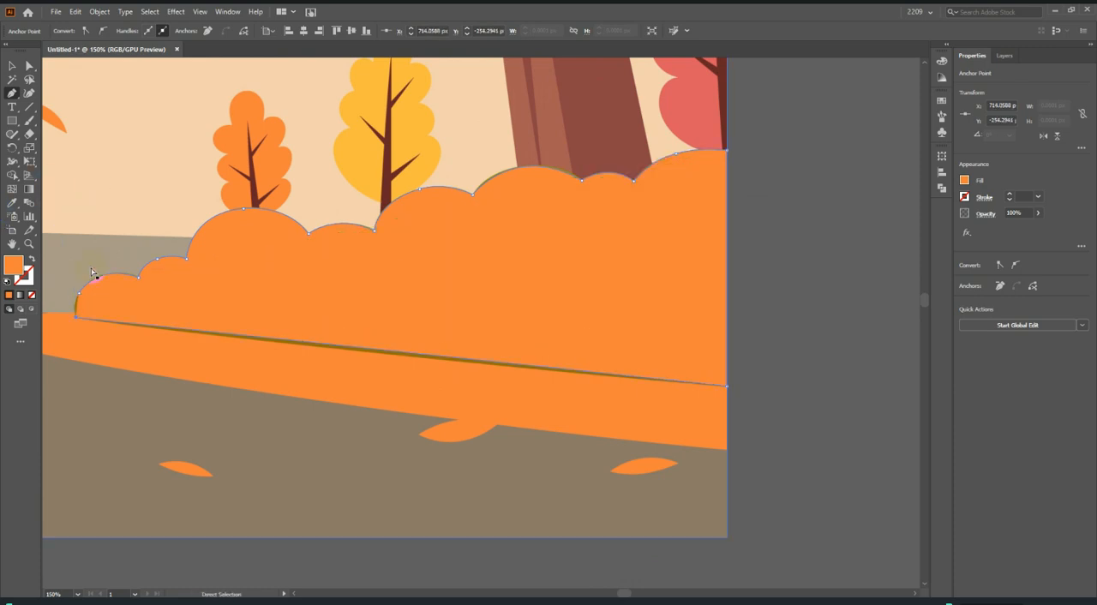
Move the closed bush shape from the reference down onto the right side of the new artboard.
{"action": "left_click", "coordinate": [12, 66]}
{"action": "scroll", "coordinate": [599, 208], "scroll_direction": "down", "scroll_amount": 5}
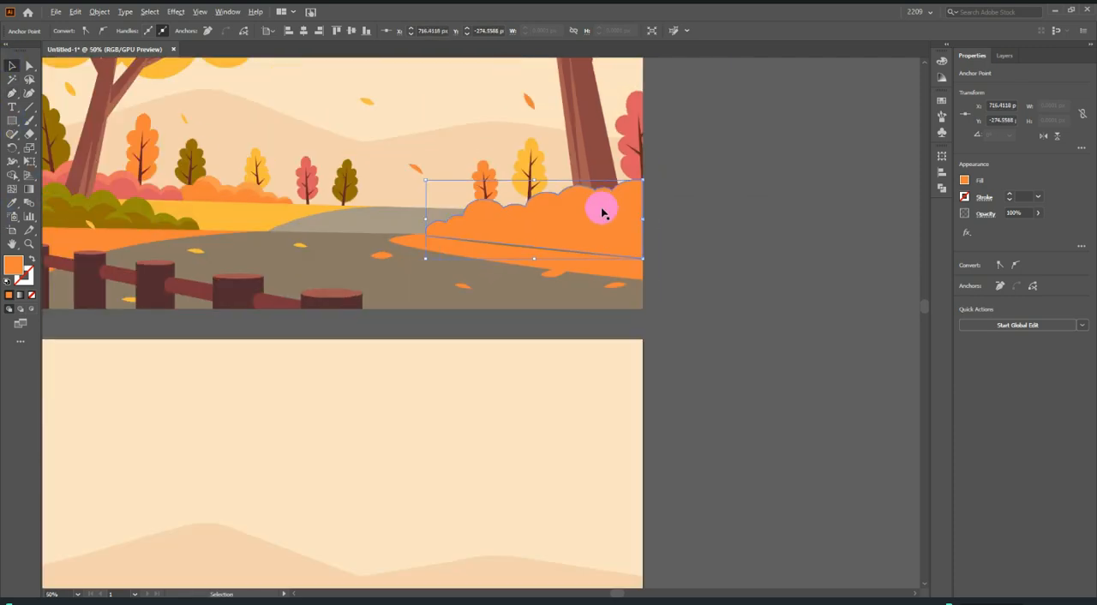
{"action": "left_click_drag", "start_coordinate": [607, 223], "coordinate": [590, 448]}
Check the bush's left end against the orange verge and nudge the bush up by about 5 px.
{"action": "scroll", "coordinate": [558, 451], "scroll_direction": "up", "scroll_amount": 5}
{"action": "scroll", "coordinate": [451, 473], "scroll_direction": "up", "scroll_amount": 4}
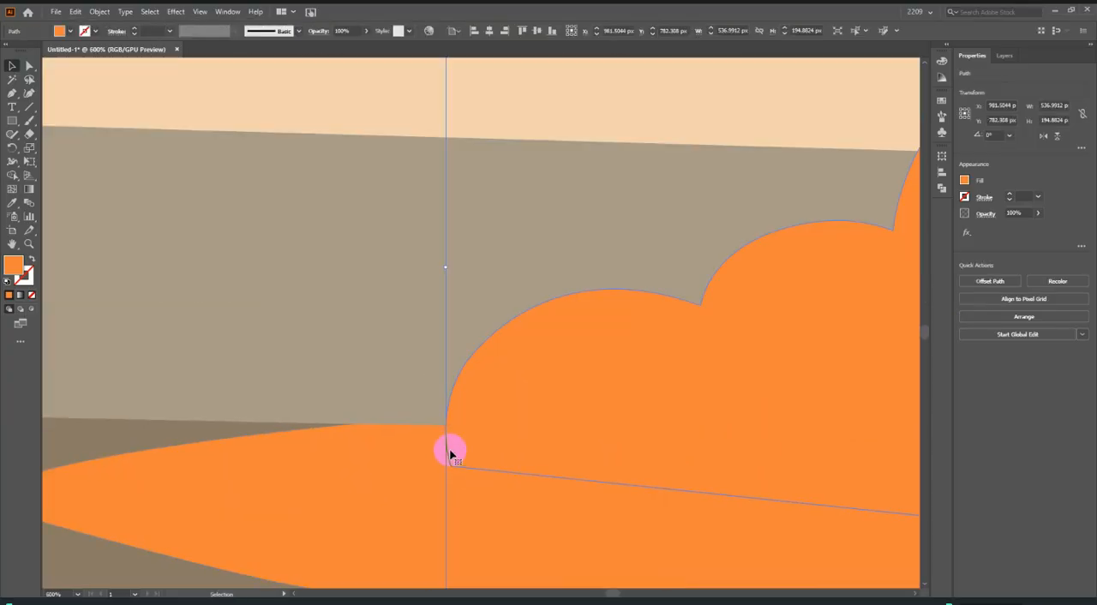
{"action": "scroll", "coordinate": [449, 452], "scroll_direction": "down", "scroll_amount": 6}
{"action": "scroll", "coordinate": [475, 407], "scroll_direction": "up", "scroll_amount": 2}
{"action": "scroll", "coordinate": [480, 240], "scroll_direction": "up", "scroll_amount": 4}
{"action": "scroll", "coordinate": [450, 202], "scroll_direction": "up", "scroll_amount": 3}
{"action": "scroll", "coordinate": [514, 257], "scroll_direction": "down", "scroll_amount": 4}
{"action": "scroll", "coordinate": [543, 386], "scroll_direction": "down", "scroll_amount": 5}
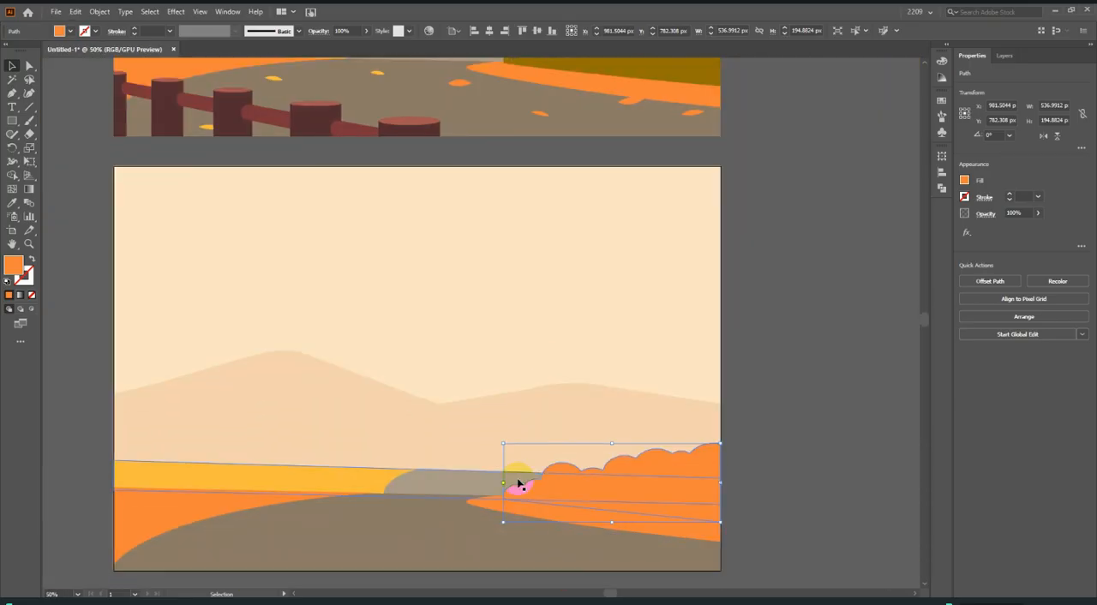
{"action": "scroll", "coordinate": [519, 488], "scroll_direction": "up", "scroll_amount": 4}
{"action": "left_click_drag", "start_coordinate": [529, 518], "coordinate": [529, 508]}
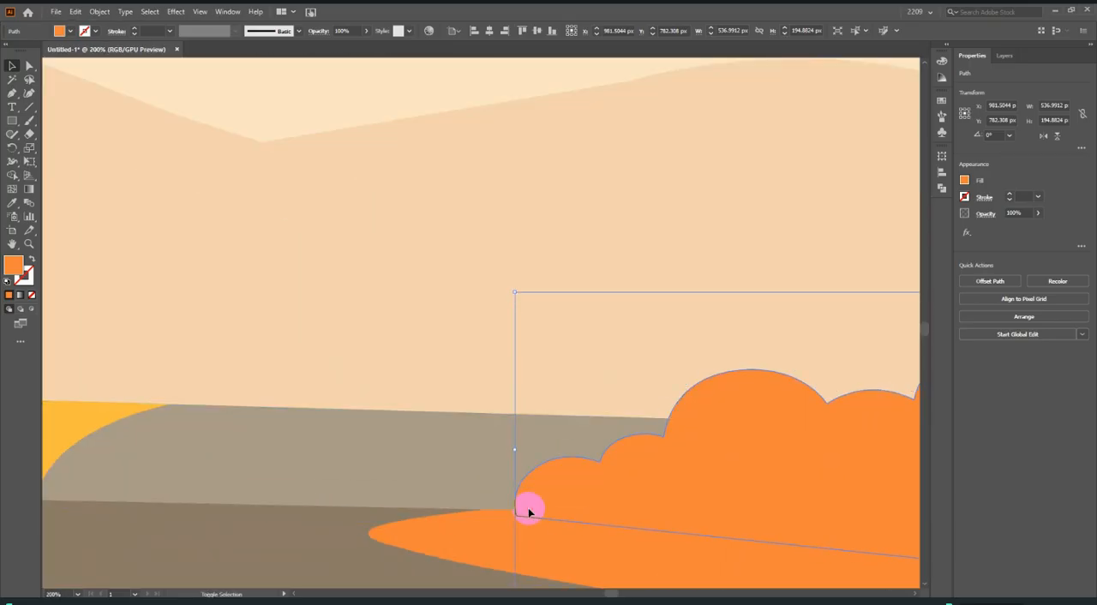
Fill the placed bush with the light olive green sampled from the reference bush.
{"action": "scroll", "coordinate": [480, 497], "scroll_direction": "down", "scroll_amount": 5}
{"action": "left_click", "coordinate": [11, 203]}
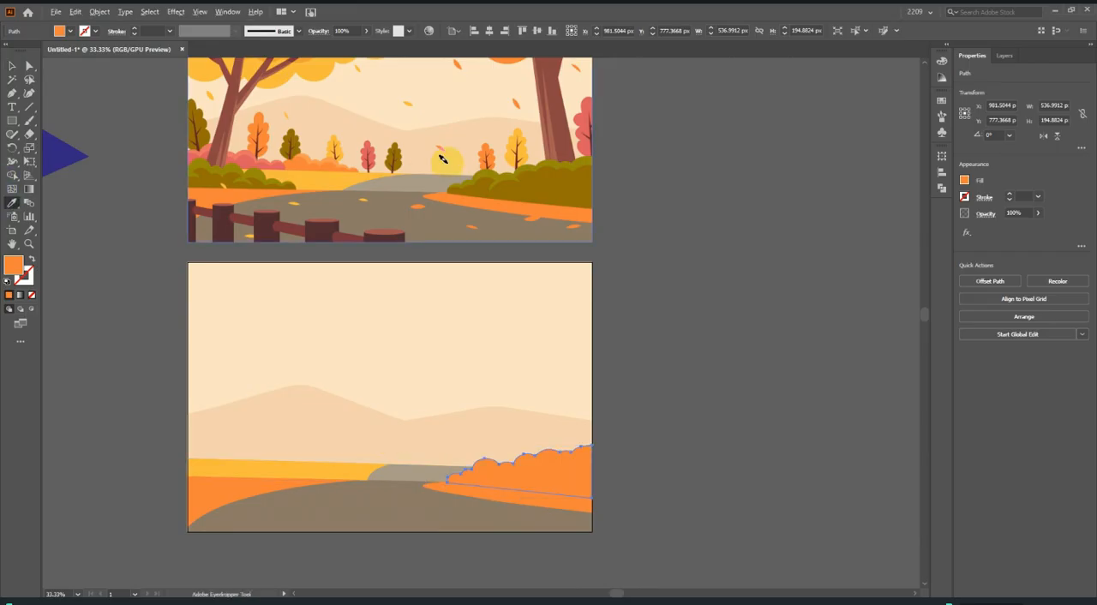
{"action": "scroll", "coordinate": [446, 150], "scroll_direction": "up", "scroll_amount": 3}
{"action": "left_click", "coordinate": [604, 211]}
{"action": "scroll", "coordinate": [604, 211], "scroll_direction": "down", "scroll_amount": 3}
Start a Pen path at the reference bush's lower-left corner and trace the dark area's left end and first two lobes.
{"action": "key", "text": "p"}
{"action": "scroll", "coordinate": [552, 512], "scroll_direction": "up", "scroll_amount": 8}
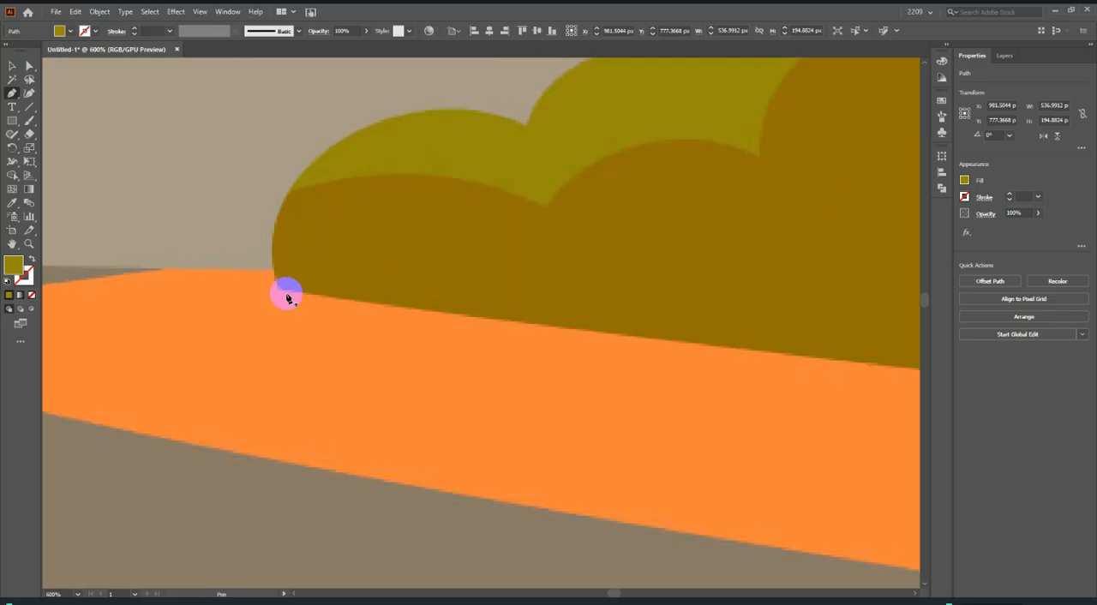
{"action": "left_click", "coordinate": [280, 289]}
{"action": "left_click_drag", "start_coordinate": [290, 191], "coordinate": [325, 140]}
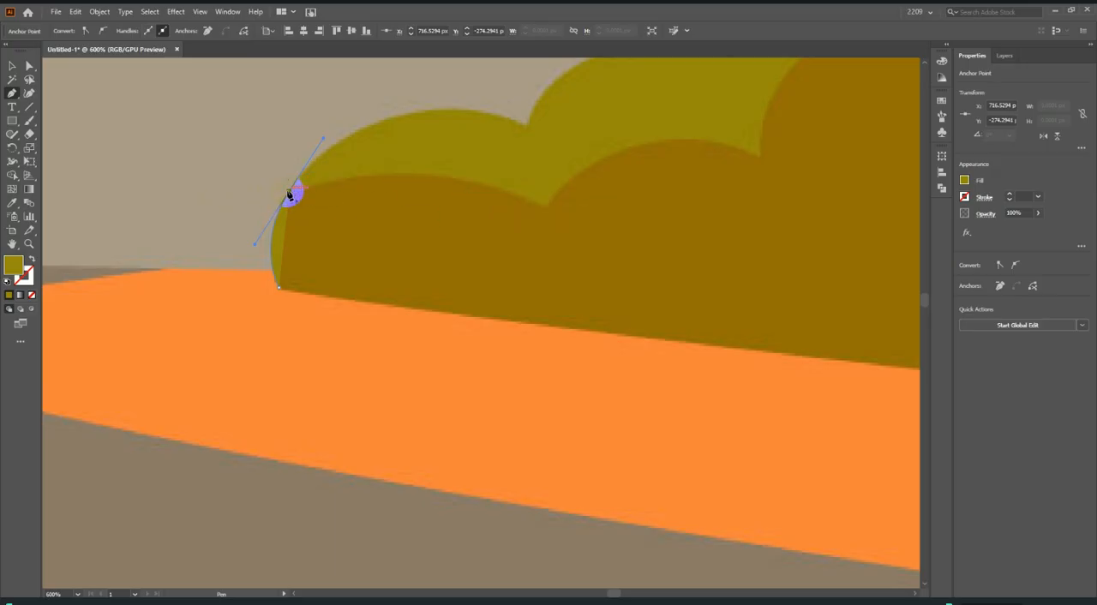
{"action": "left_click_drag", "start_coordinate": [547, 206], "coordinate": [678, 270]}
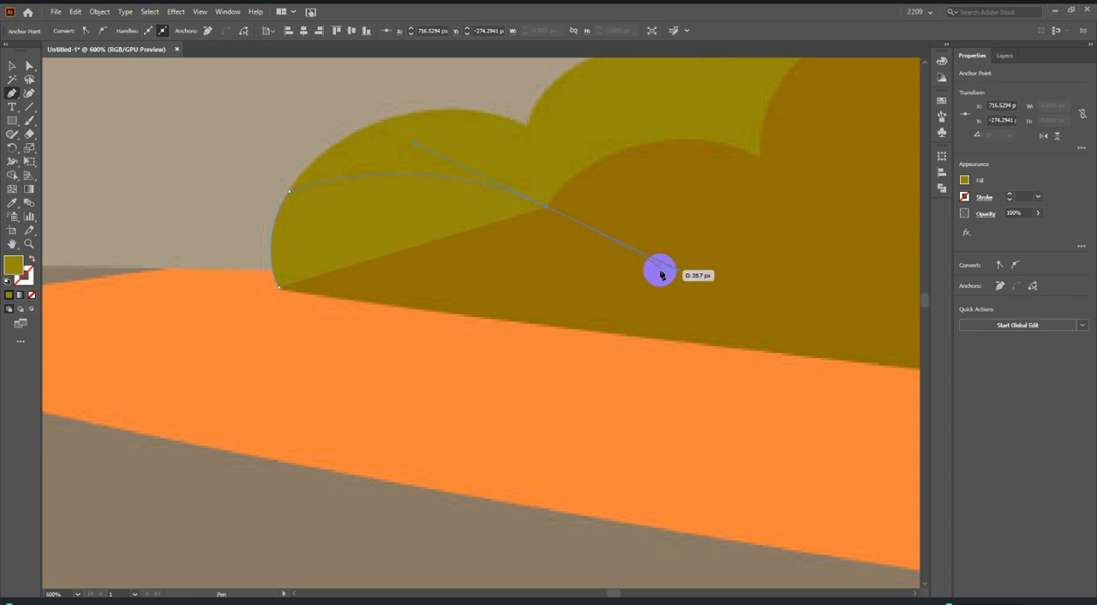
{"action": "left_click", "coordinate": [547, 208]}
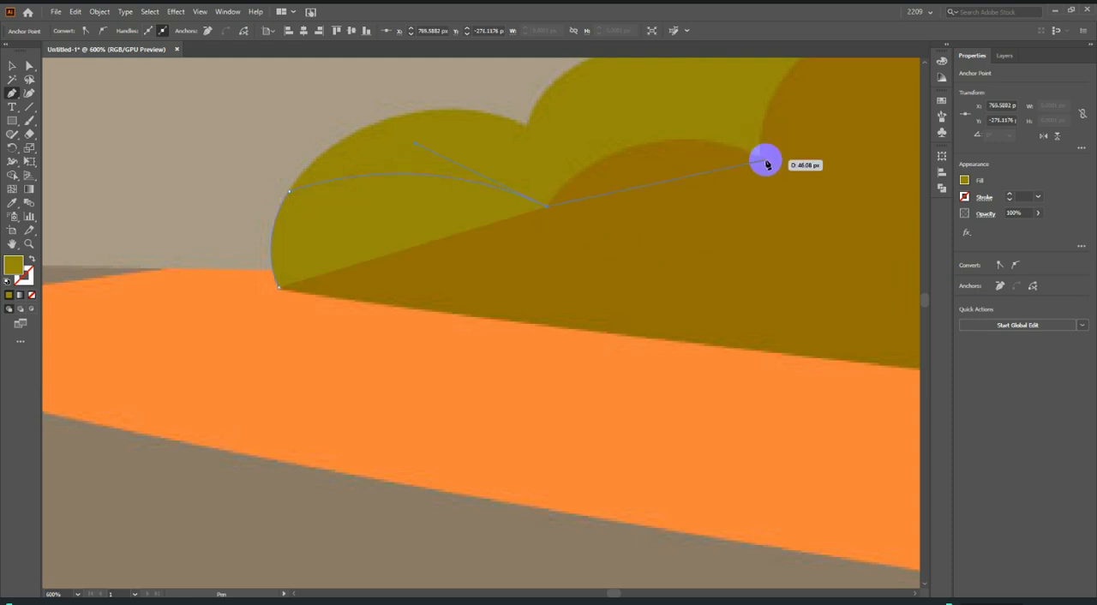
{"action": "left_click_drag", "start_coordinate": [757, 158], "coordinate": [903, 209]}
{"action": "left_click", "coordinate": [765, 171]}
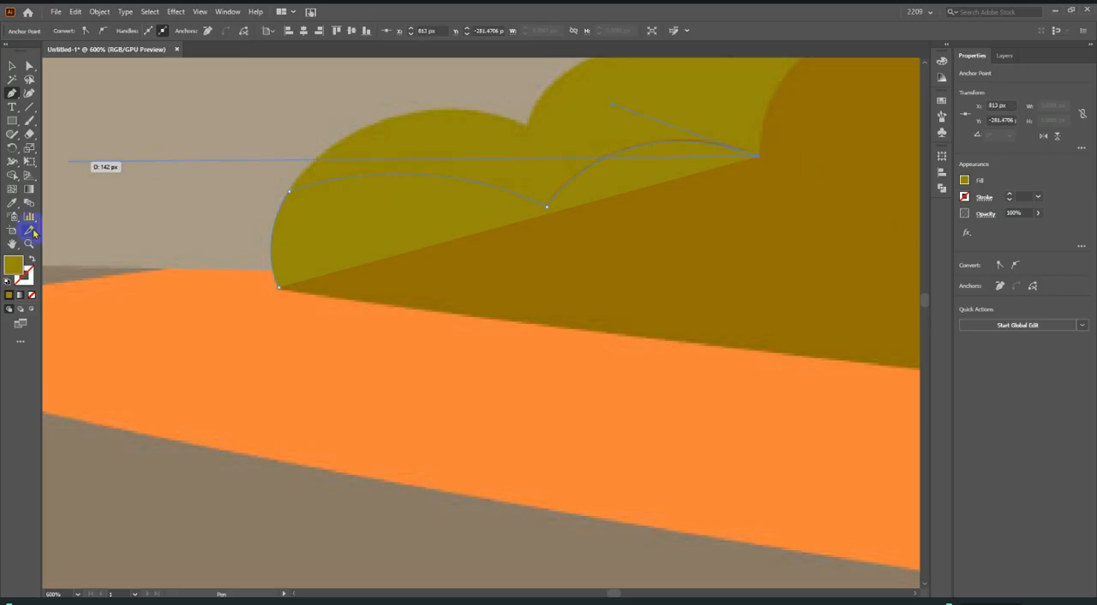
Set the path's fill to none and trace the large third dark lobe to its pointed end, removing the outgoing handles.
{"action": "left_click", "coordinate": [32, 294]}
{"action": "scroll", "coordinate": [199, 253], "scroll_direction": "down", "scroll_amount": 2}
{"action": "scroll", "coordinate": [702, 141], "scroll_direction": "up", "scroll_amount": 2}
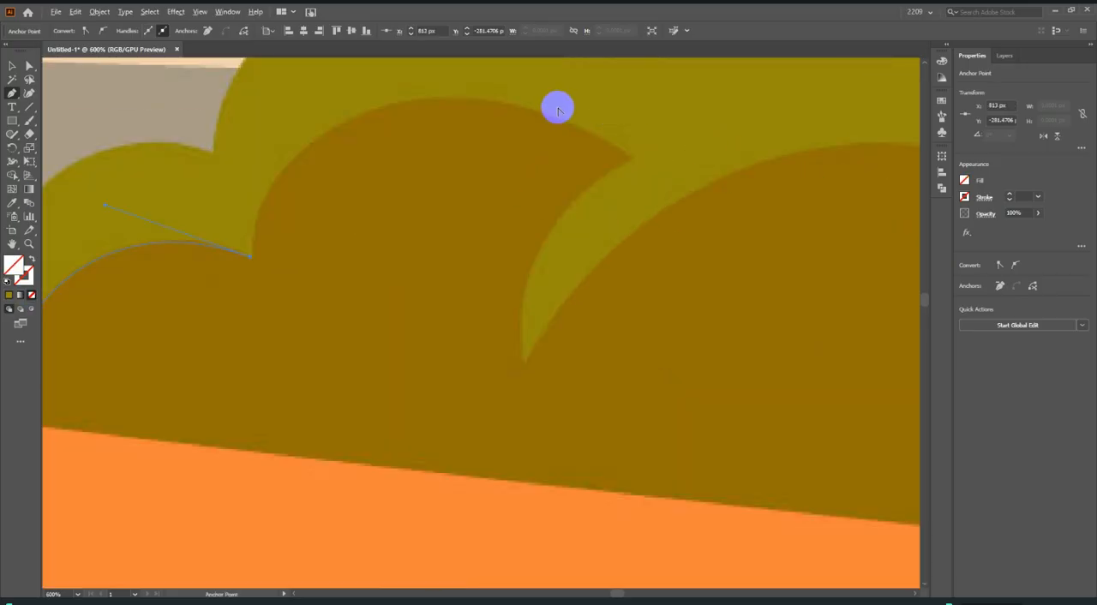
{"action": "scroll", "coordinate": [428, 127], "scroll_direction": "up", "scroll_amount": 1}
{"action": "left_click_drag", "start_coordinate": [422, 142], "coordinate": [596, 131]}
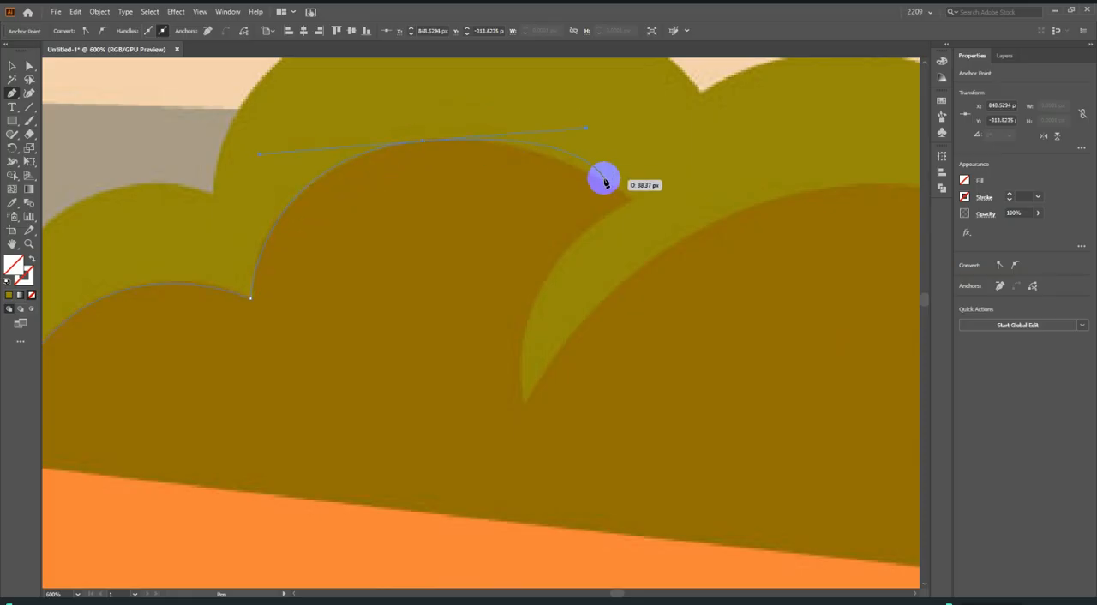
{"action": "left_click", "coordinate": [423, 142]}
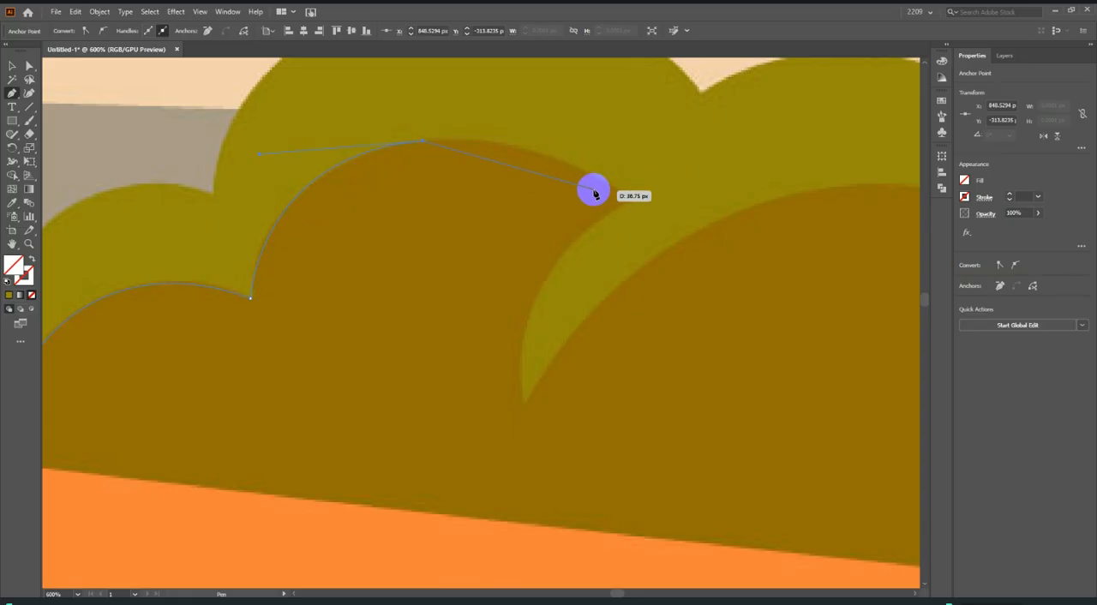
{"action": "left_click_drag", "start_coordinate": [634, 200], "coordinate": [748, 280]}
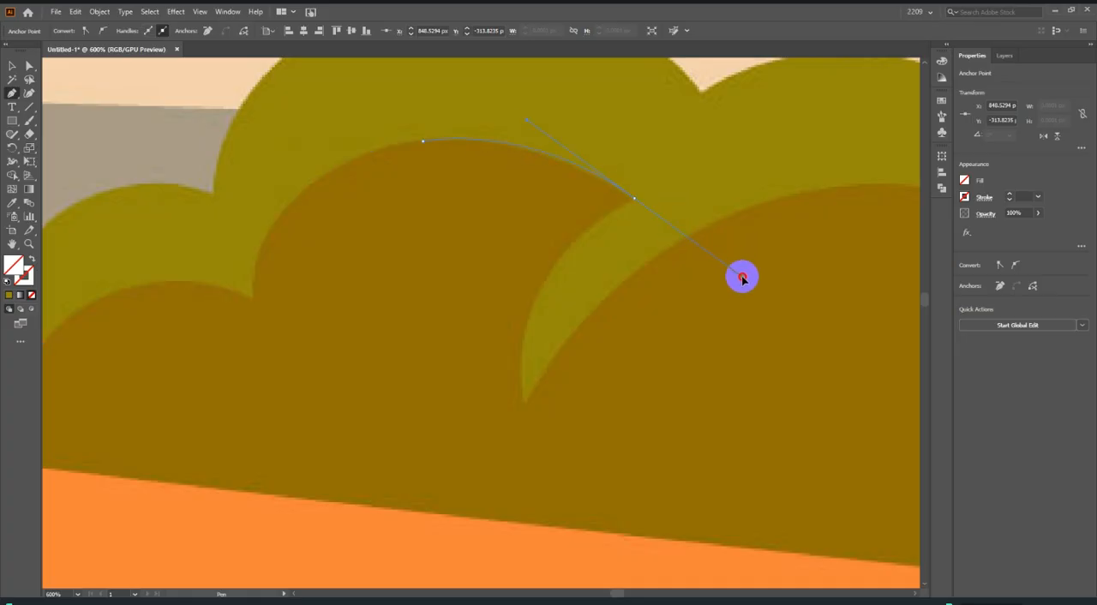
{"action": "left_click", "coordinate": [635, 202]}
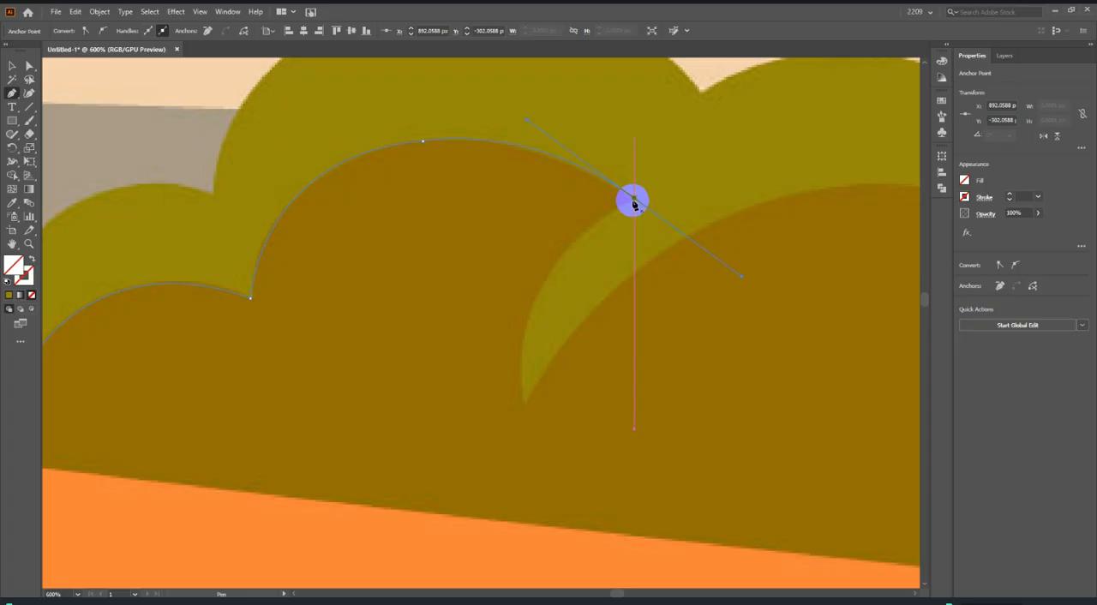
Trace down the crescent highlight's left edge to its lower tip and back up onto the next dark lobe's crest.
{"action": "scroll", "coordinate": [514, 299], "scroll_direction": "down", "scroll_amount": 2}
{"action": "left_click_drag", "start_coordinate": [526, 334], "coordinate": [557, 472]}
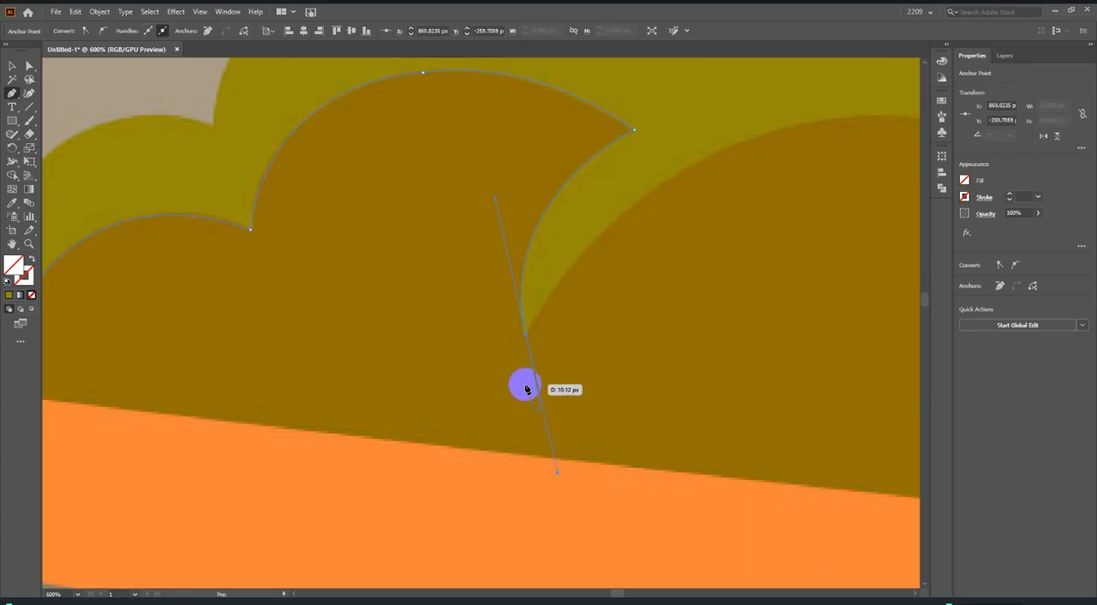
{"action": "left_click", "coordinate": [525, 335]}
{"action": "scroll", "coordinate": [403, 405], "scroll_direction": "down", "scroll_amount": 2}
{"action": "scroll", "coordinate": [558, 303], "scroll_direction": "up", "scroll_amount": 1}
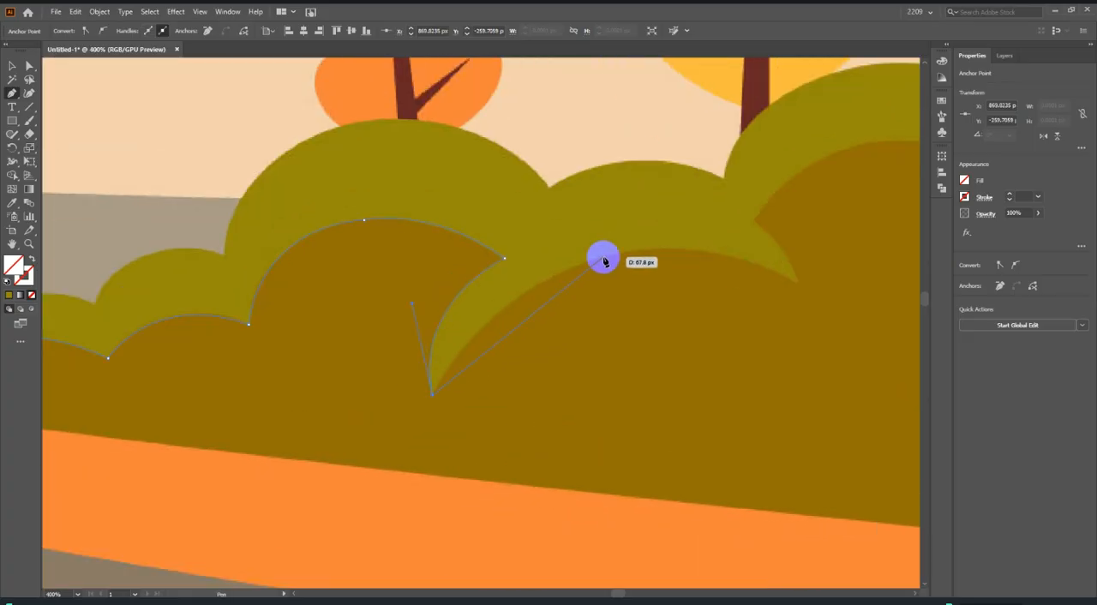
{"action": "left_click_drag", "start_coordinate": [600, 259], "coordinate": [724, 221]}
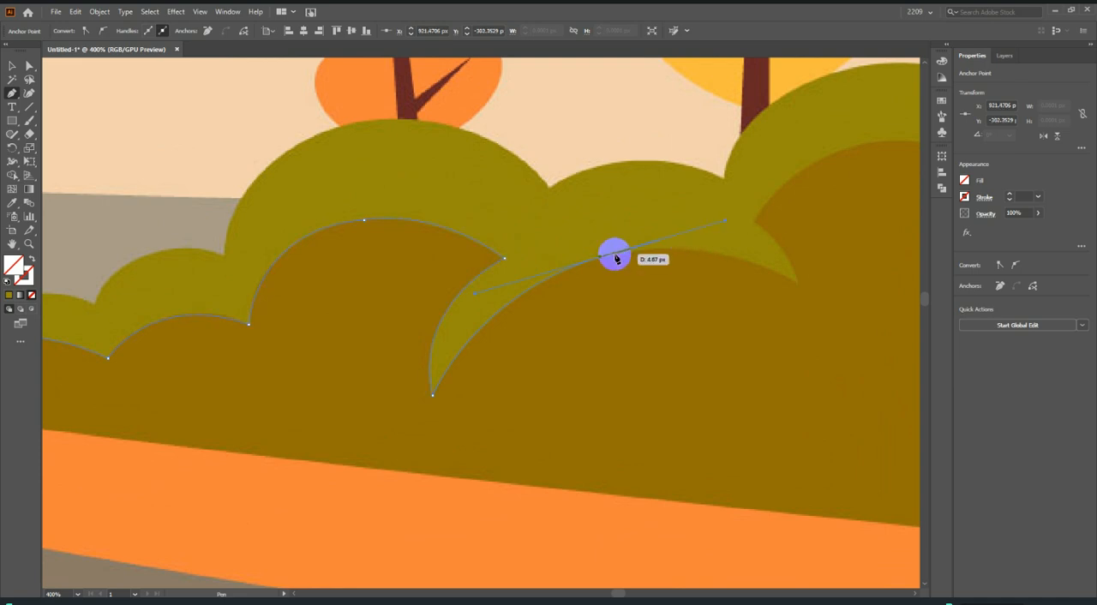
{"action": "left_click", "coordinate": [601, 258]}
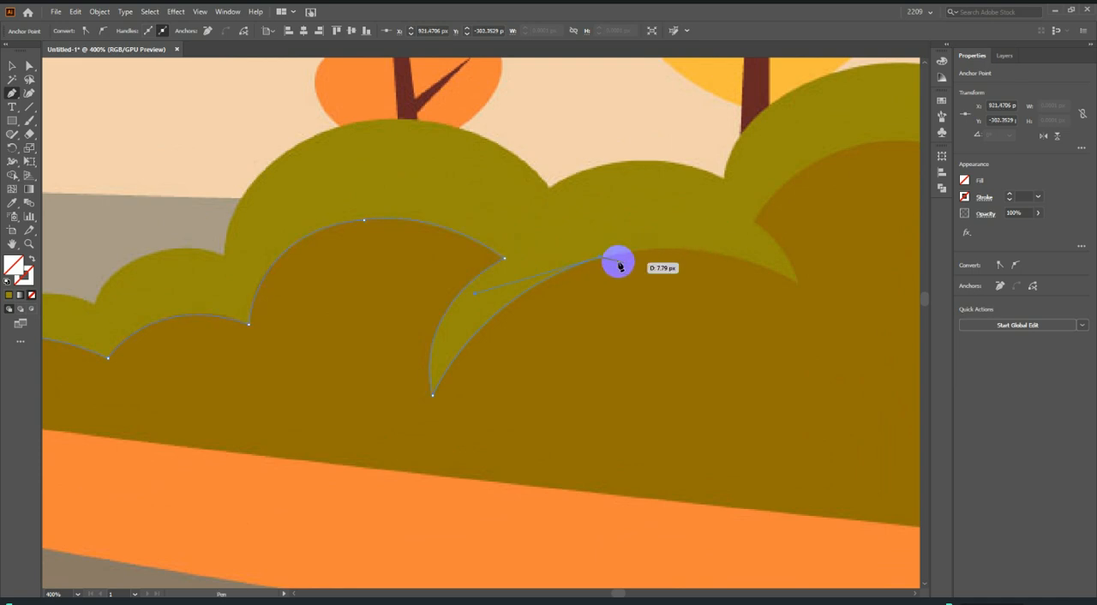
{"action": "key", "text": "ctrl+z"}
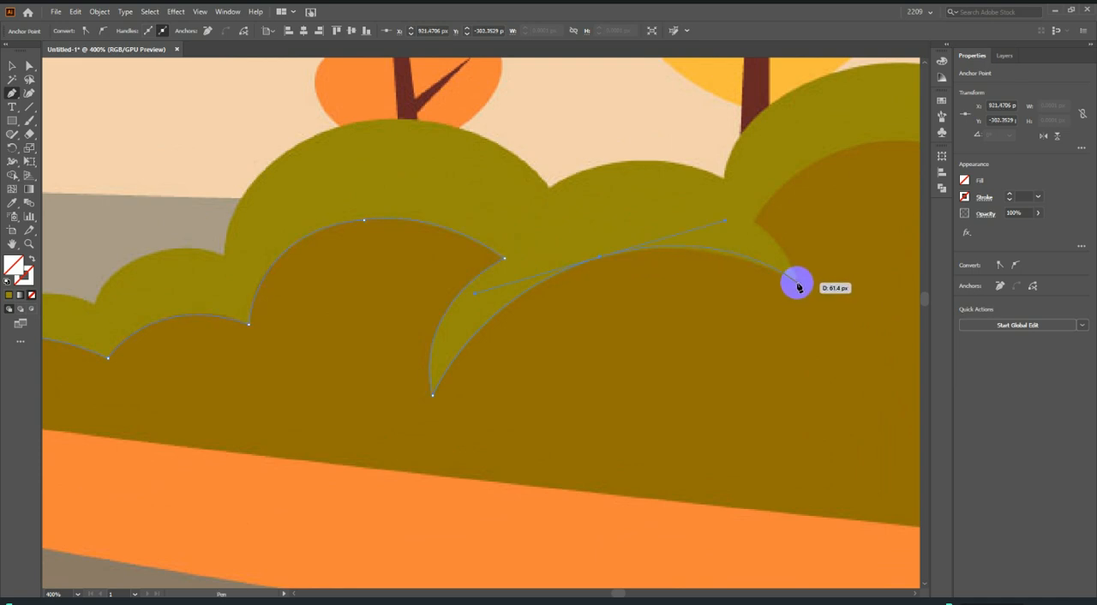
Finish that lobe at its pointed end, curve up to the notch and trace the next dark lobe below the yellow tree.
{"action": "scroll", "coordinate": [489, 323], "scroll_direction": "down", "scroll_amount": 5}
{"action": "scroll", "coordinate": [575, 280], "scroll_direction": "up", "scroll_amount": 6}
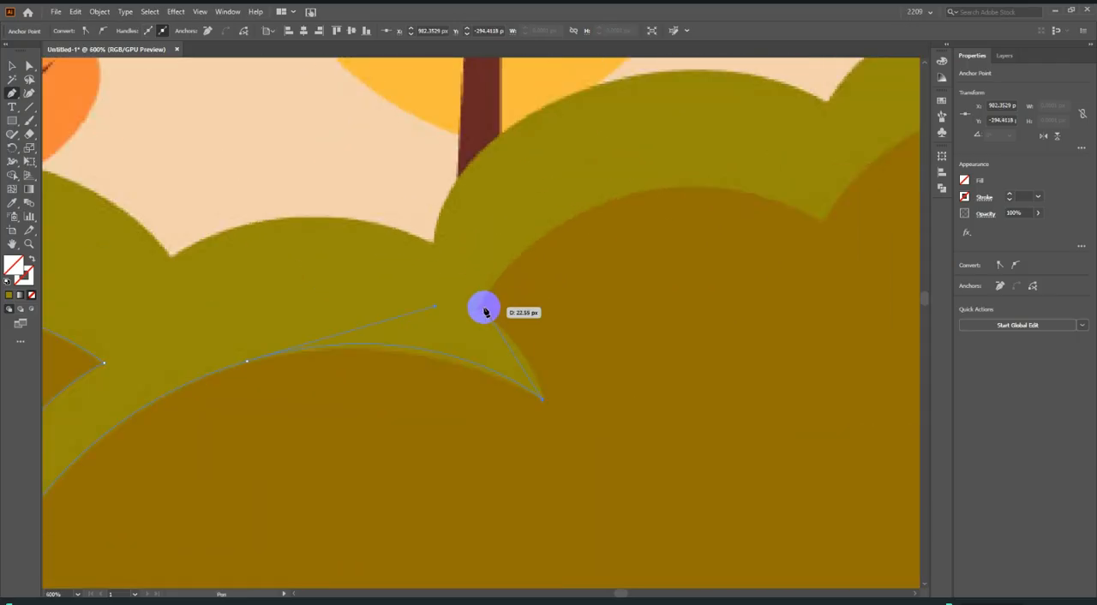
{"action": "left_click_drag", "start_coordinate": [477, 309], "coordinate": [422, 283]}
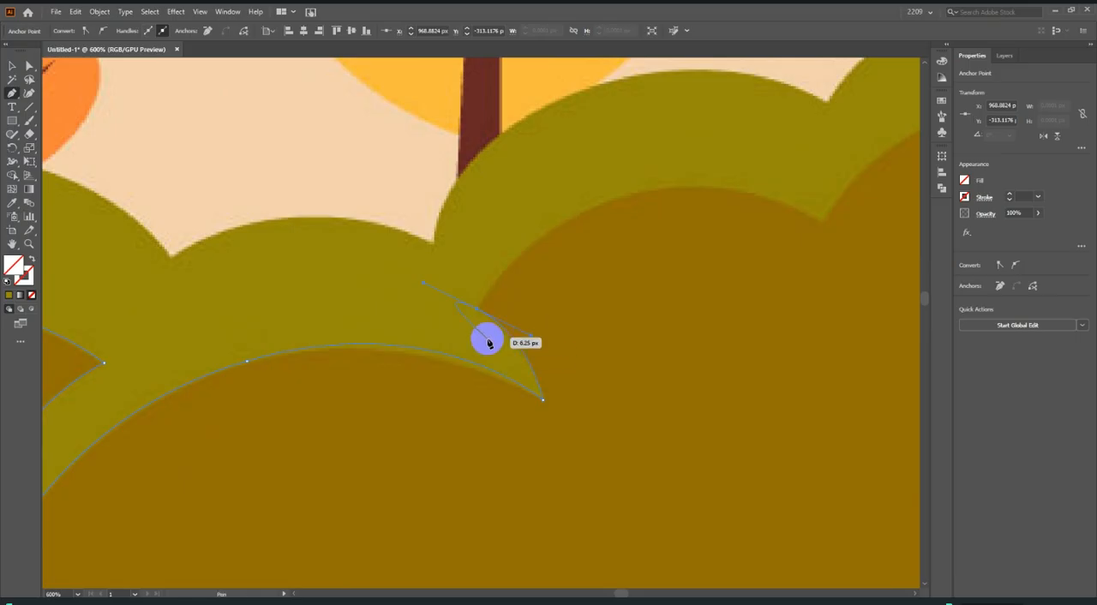
{"action": "left_click_drag", "start_coordinate": [477, 310], "coordinate": [769, 210]}
{"action": "scroll", "coordinate": [625, 234], "scroll_direction": "up", "scroll_amount": 1}
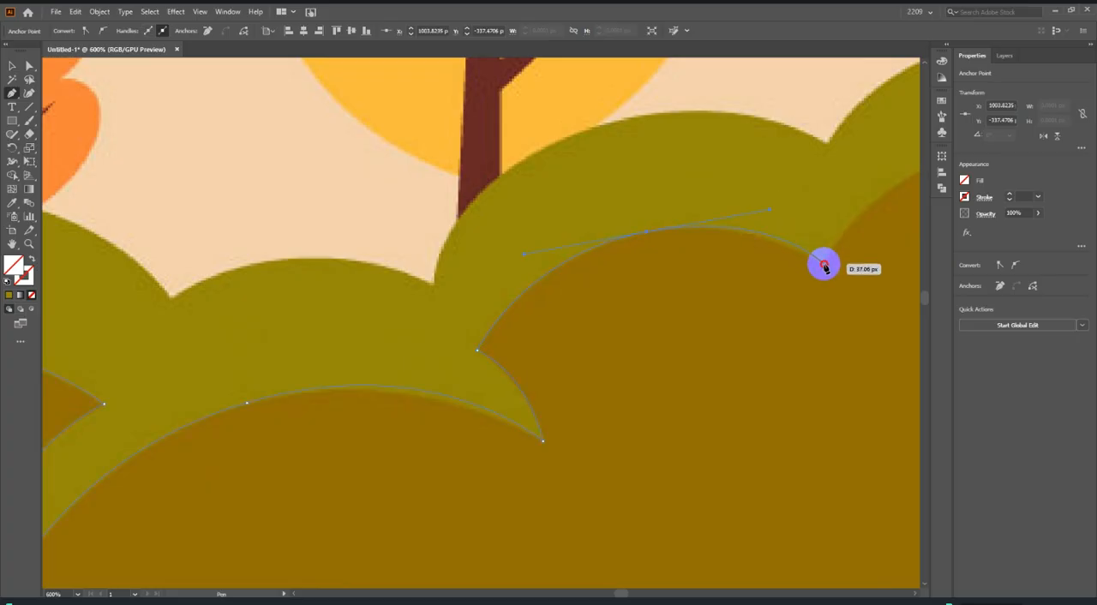
{"action": "left_click", "coordinate": [823, 264]}
Trace the dark lobe in front of the large brown trunk and remove the outgoing handle at its end notch.
{"action": "scroll", "coordinate": [130, 360], "scroll_direction": "down", "scroll_amount": 4}
{"action": "scroll", "coordinate": [319, 317], "scroll_direction": "up", "scroll_amount": 5}
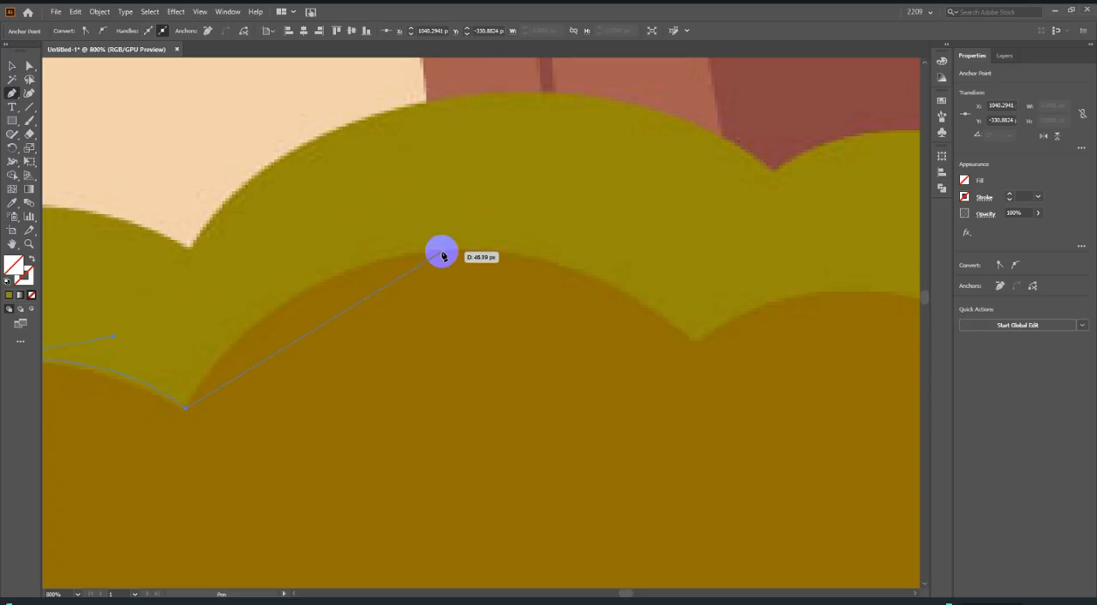
{"action": "left_click_drag", "start_coordinate": [452, 250], "coordinate": [655, 229]}
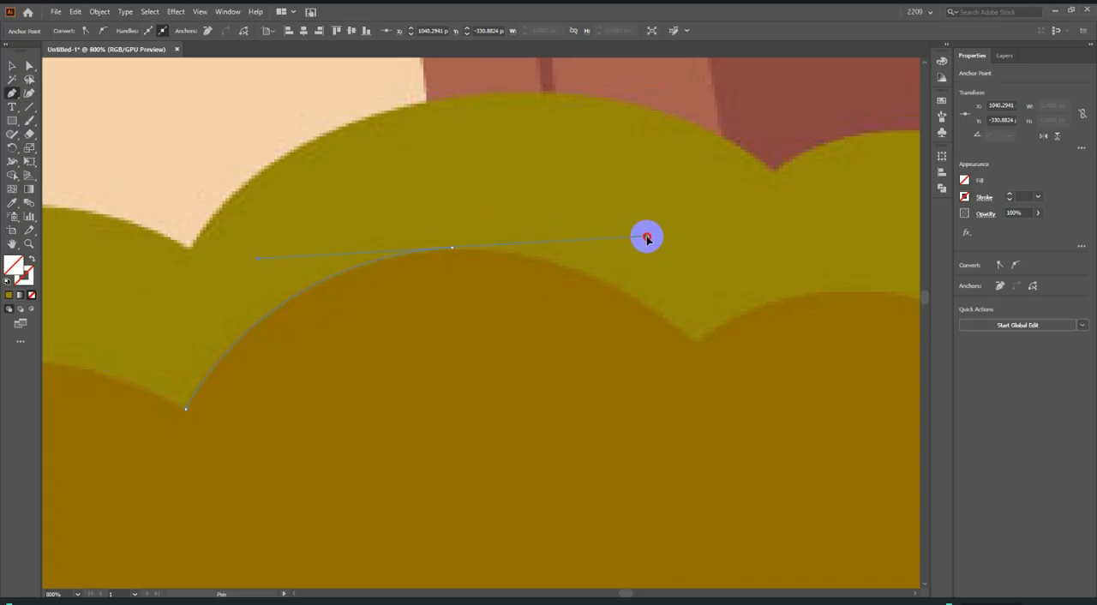
{"action": "left_click", "coordinate": [453, 250]}
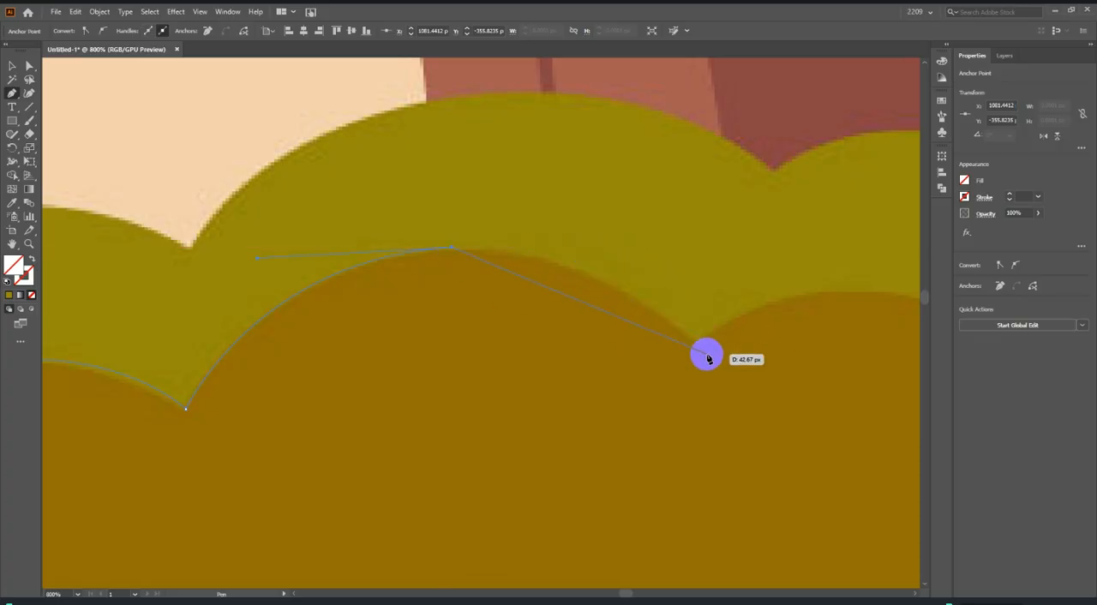
{"action": "left_click_drag", "start_coordinate": [694, 342], "coordinate": [793, 445]}
{"action": "scroll", "coordinate": [440, 368], "scroll_direction": "down", "scroll_amount": 3, "text": "alt"}
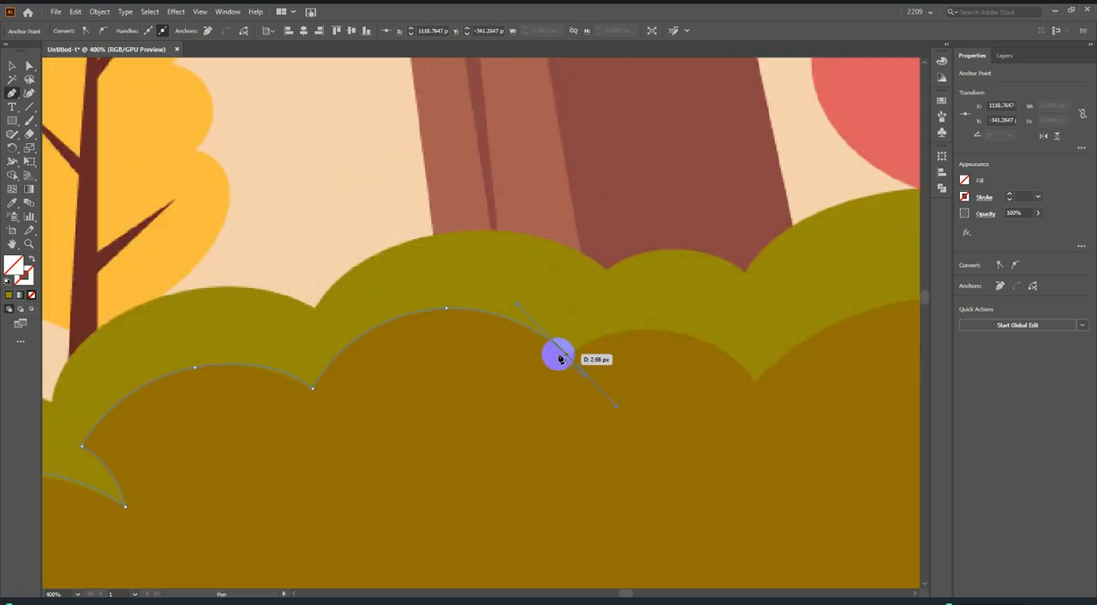
{"action": "left_click", "coordinate": [566, 358]}
Trace the small dark lobe and the last dark lobe up to the reference's right edge, removing the outgoing handles.
{"action": "scroll", "coordinate": [727, 419], "scroll_direction": "up", "scroll_amount": 1, "text": "alt"}
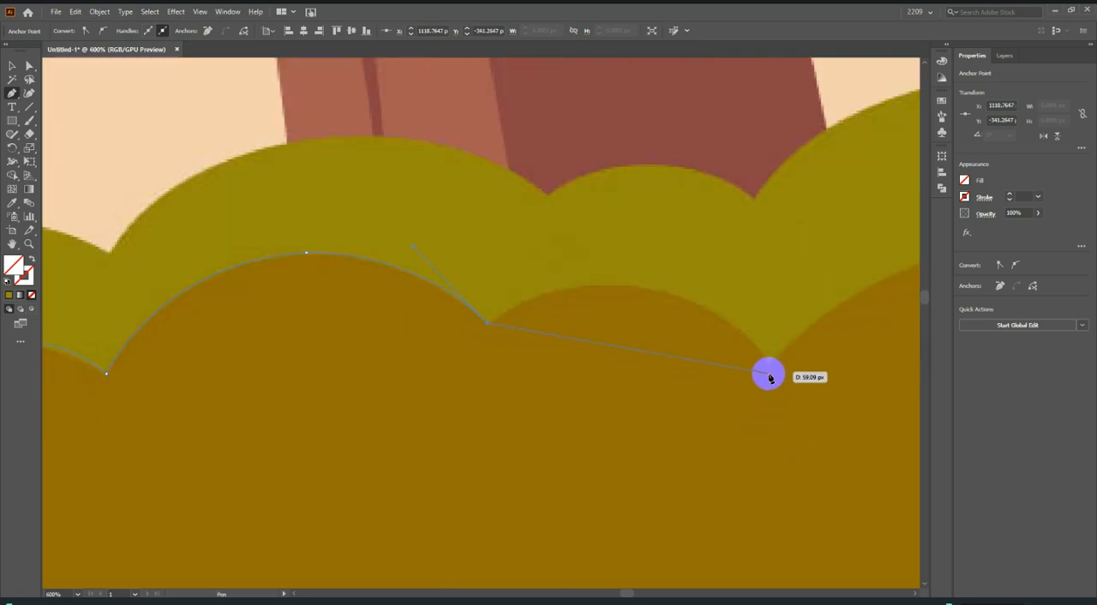
{"action": "left_click_drag", "start_coordinate": [769, 367], "coordinate": [895, 511]}
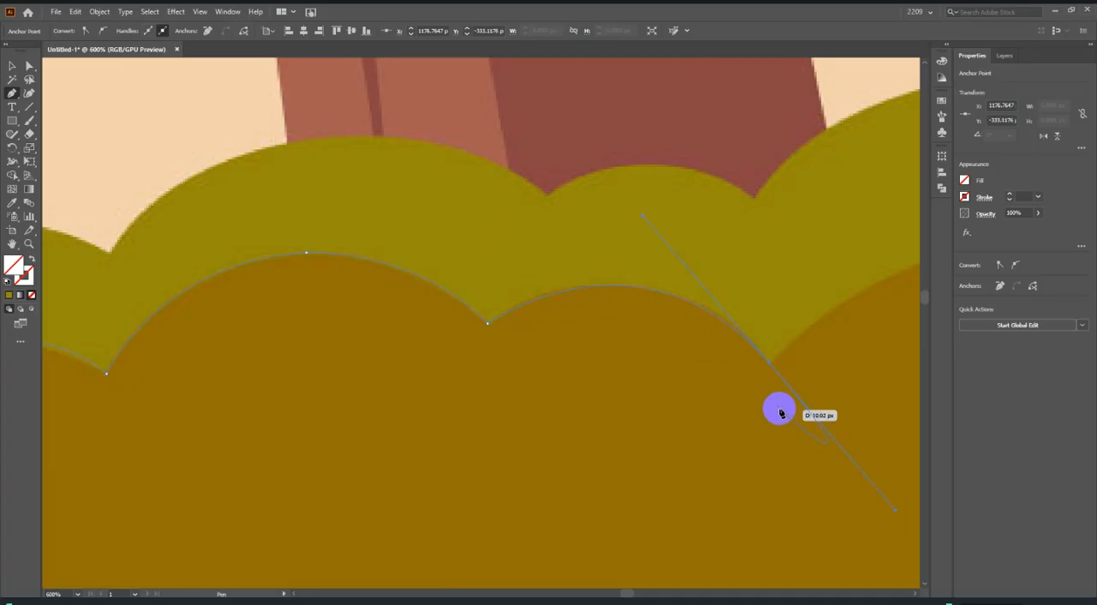
{"action": "scroll", "coordinate": [355, 356], "scroll_direction": "down", "scroll_amount": 3}
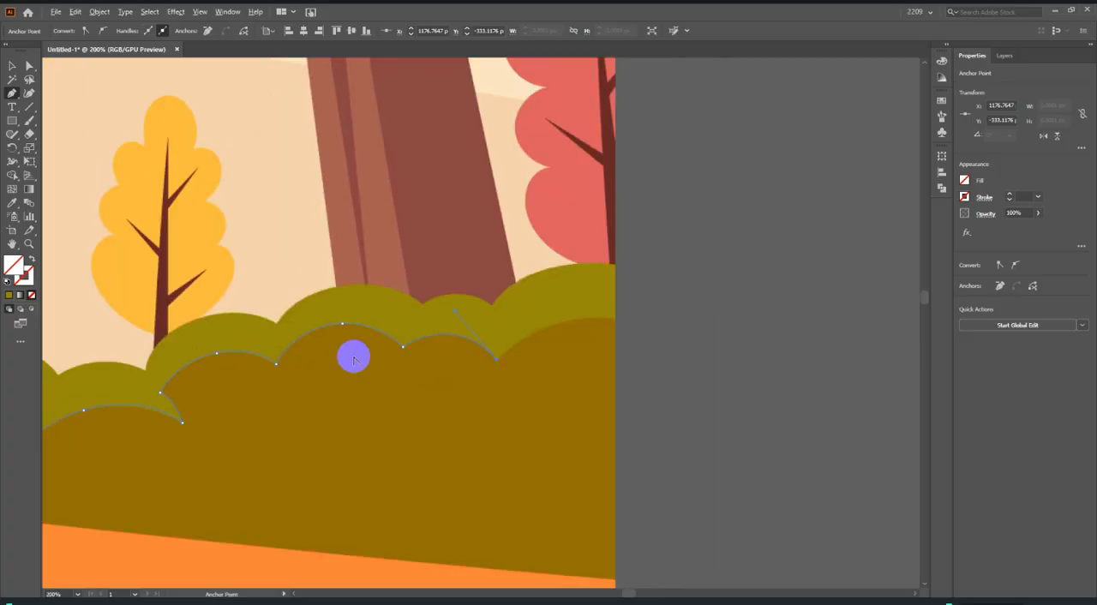
{"action": "scroll", "coordinate": [566, 351], "scroll_direction": "up", "scroll_amount": 2}
{"action": "left_click_drag", "start_coordinate": [665, 288], "coordinate": [715, 318]}
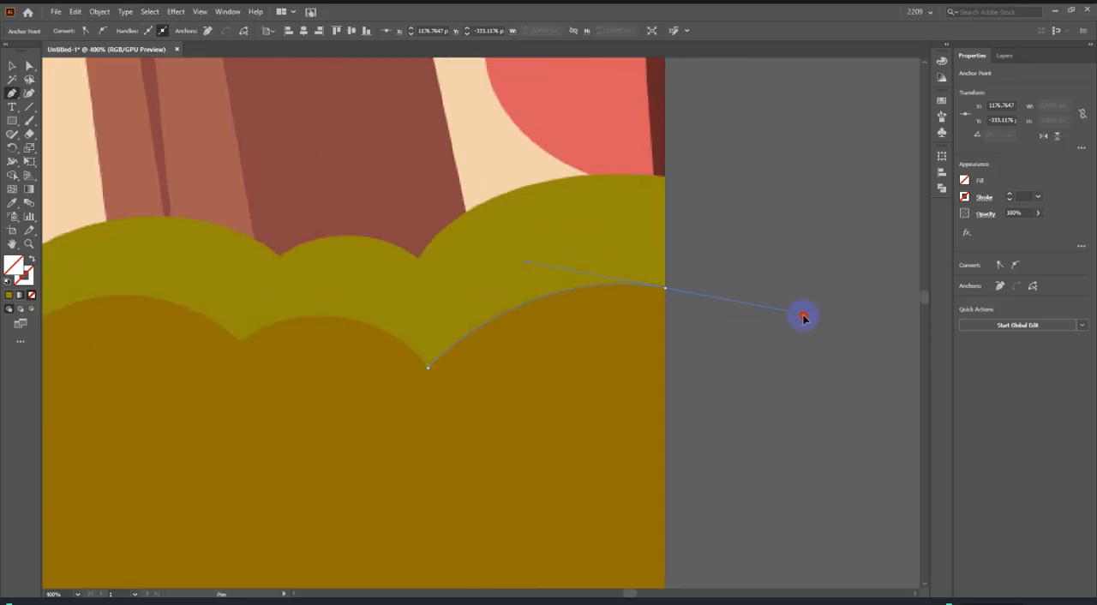
{"action": "left_click", "coordinate": [664, 287]}
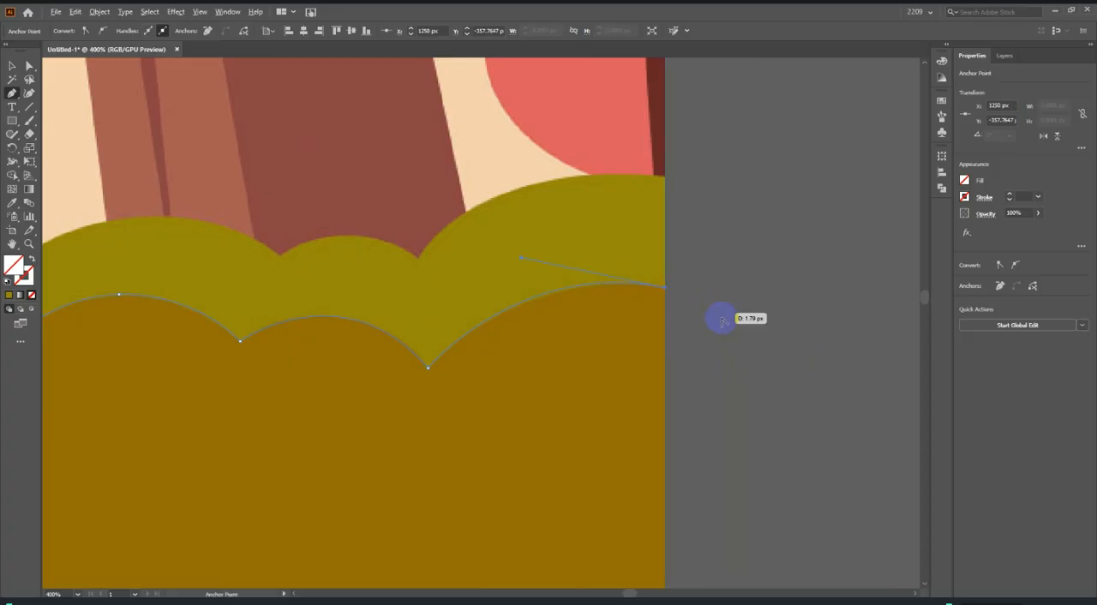
Trace the dark bush area down the reference's right edge and along its lower edge to a curved midpoint.
{"action": "scroll", "coordinate": [735, 325], "scroll_direction": "down", "scroll_amount": 3}
{"action": "scroll", "coordinate": [738, 334], "scroll_direction": "down", "scroll_amount": 1}
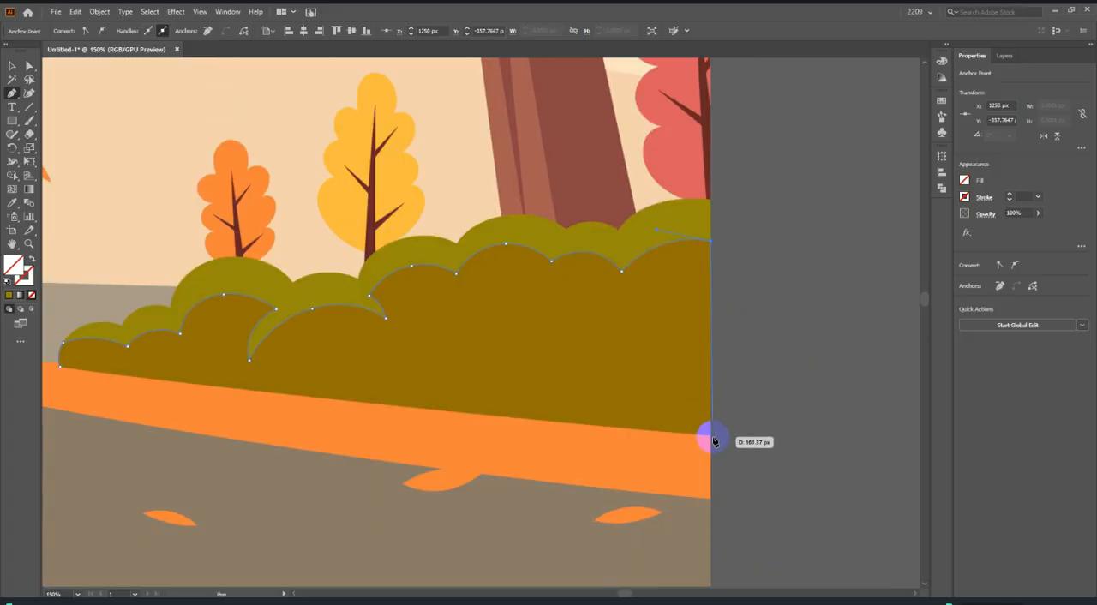
{"action": "scroll", "coordinate": [585, 421], "scroll_direction": "down", "scroll_amount": 3}
{"action": "scroll", "coordinate": [553, 417], "scroll_direction": "up", "scroll_amount": 2}
{"action": "scroll", "coordinate": [494, 416], "scroll_direction": "down", "scroll_amount": 2}
{"action": "scroll", "coordinate": [494, 417], "scroll_direction": "up", "scroll_amount": 3}
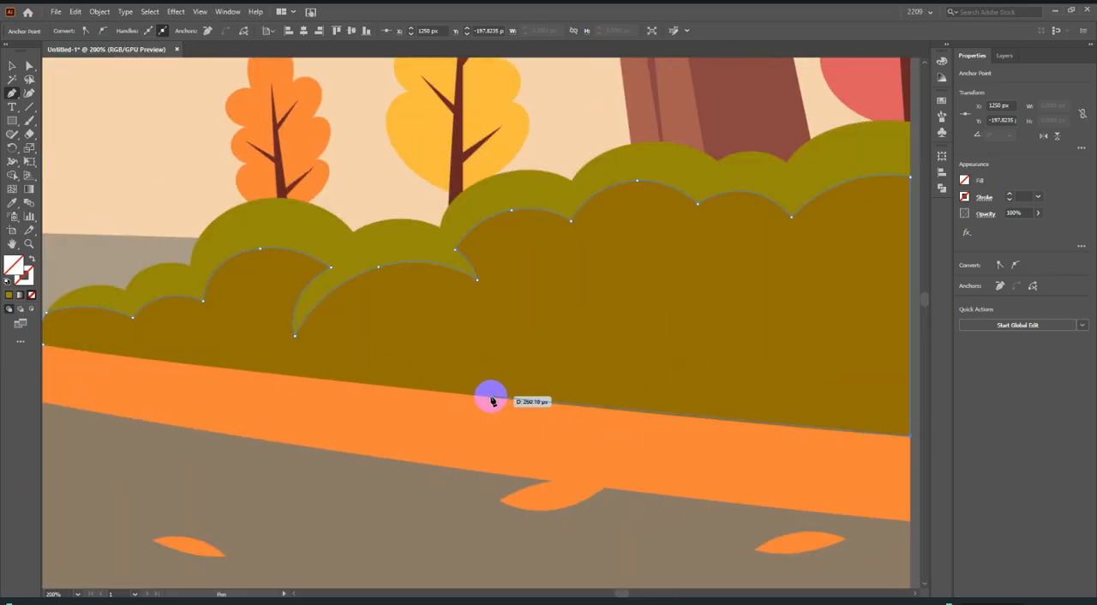
{"action": "left_click_drag", "start_coordinate": [489, 400], "coordinate": [441, 390]}
Close the dark bush path at its lower-left starting point and fill it with the reference bush's dark brown.
{"action": "scroll", "coordinate": [441, 391], "scroll_direction": "down", "scroll_amount": 3}
{"action": "scroll", "coordinate": [502, 411], "scroll_direction": "up", "scroll_amount": 4}
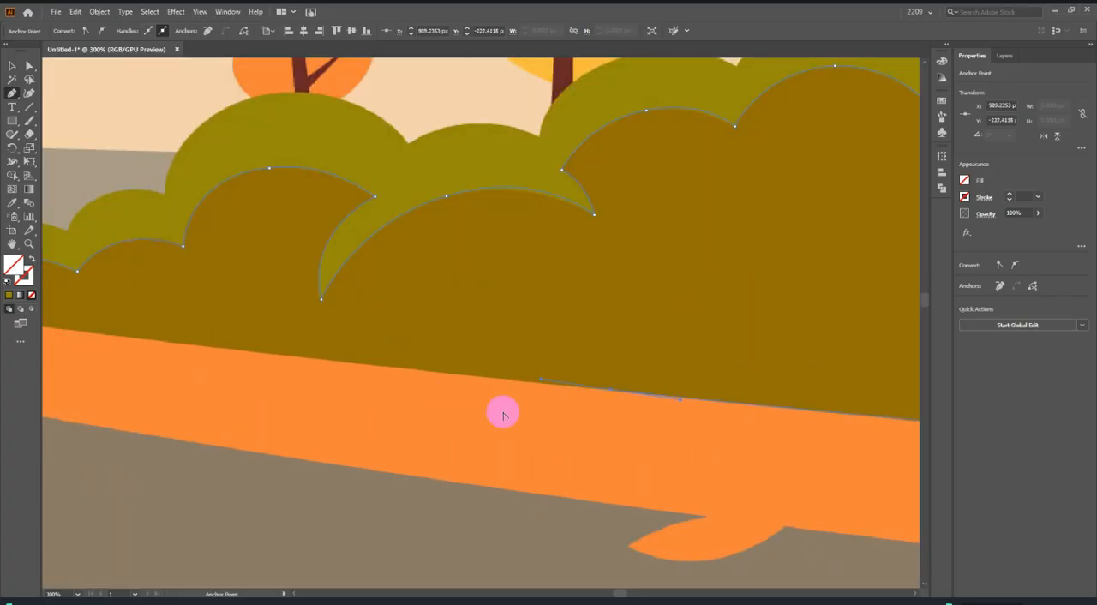
{"action": "scroll", "coordinate": [539, 385], "scroll_direction": "down", "scroll_amount": 4}
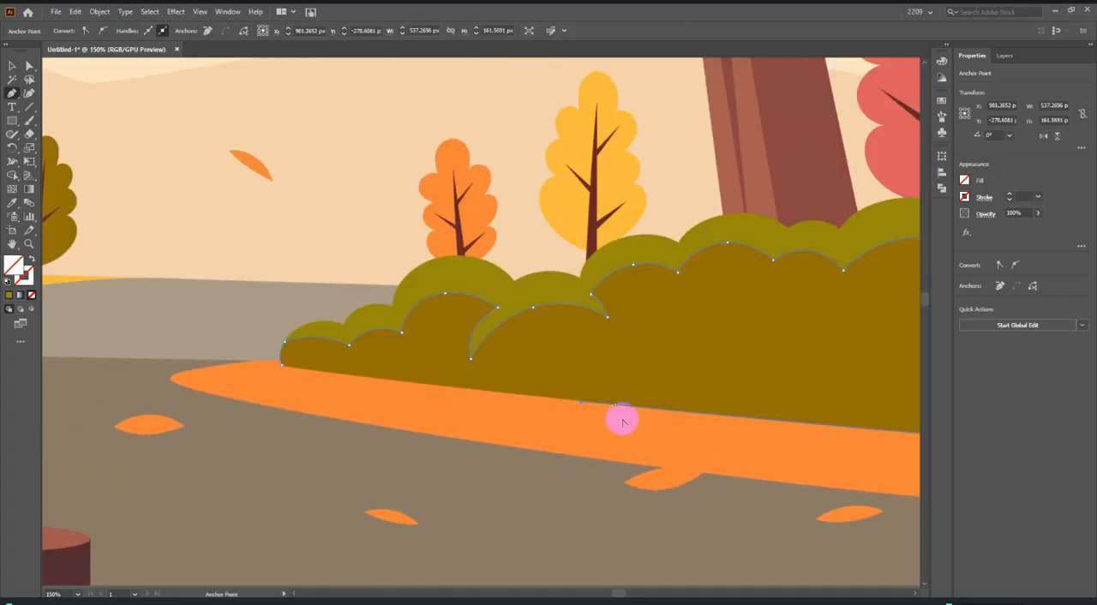
{"action": "scroll", "coordinate": [265, 385], "scroll_direction": "up", "scroll_amount": 4}
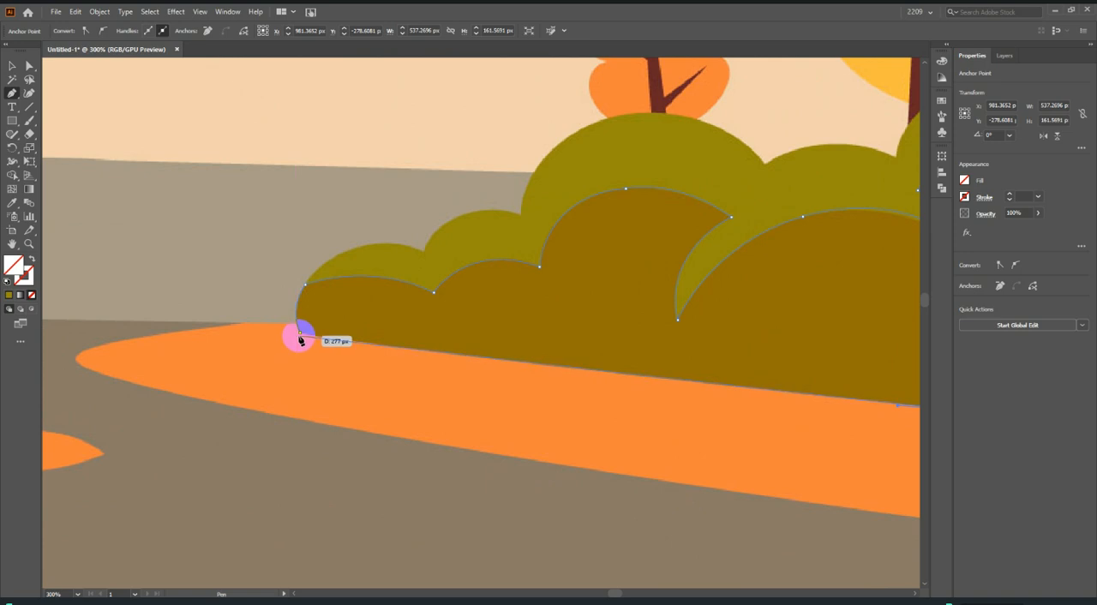
{"action": "left_click_drag", "start_coordinate": [299, 335], "coordinate": [257, 366]}
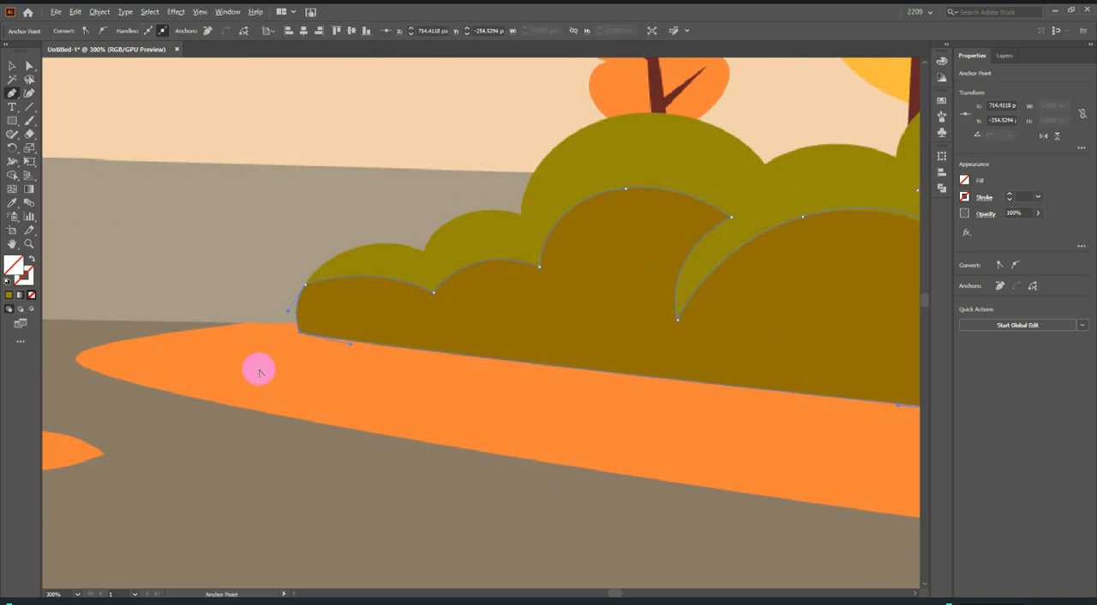
{"action": "scroll", "coordinate": [257, 367], "scroll_direction": "down", "scroll_amount": 4}
{"action": "left_click", "coordinate": [14, 202]}
{"action": "left_click", "coordinate": [435, 343]}
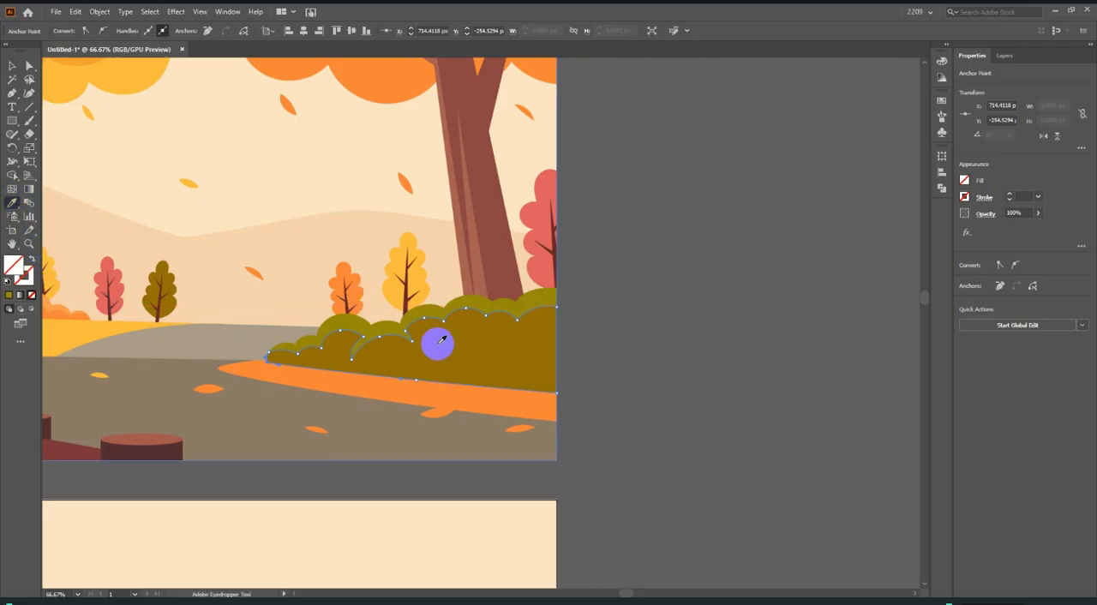
Move the dark bush shape down onto the redrawn scene, over the lighter green bush beside the orange verge.
{"action": "left_click", "coordinate": [12, 65]}
{"action": "scroll", "coordinate": [676, 283], "scroll_direction": "down", "scroll_amount": 3}
{"action": "left_click_drag", "start_coordinate": [589, 293], "coordinate": [583, 511]}
{"action": "scroll", "coordinate": [519, 539], "scroll_direction": "up", "scroll_amount": 9}
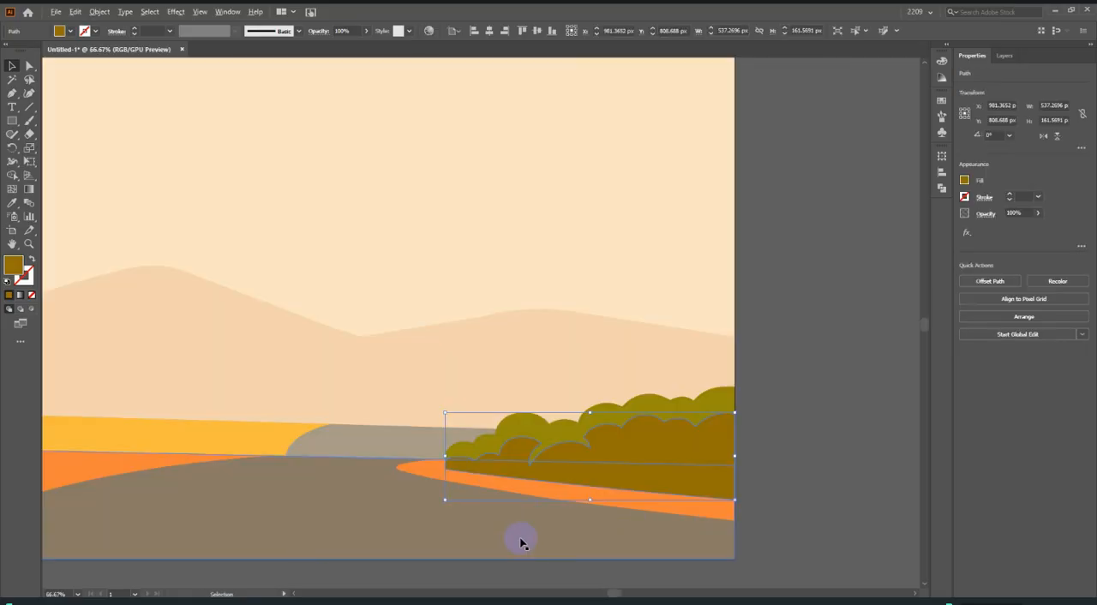
{"action": "left_click_drag", "start_coordinate": [551, 556], "coordinate": [555, 492]}
{"action": "scroll", "coordinate": [555, 493], "scroll_direction": "down", "scroll_amount": 2}
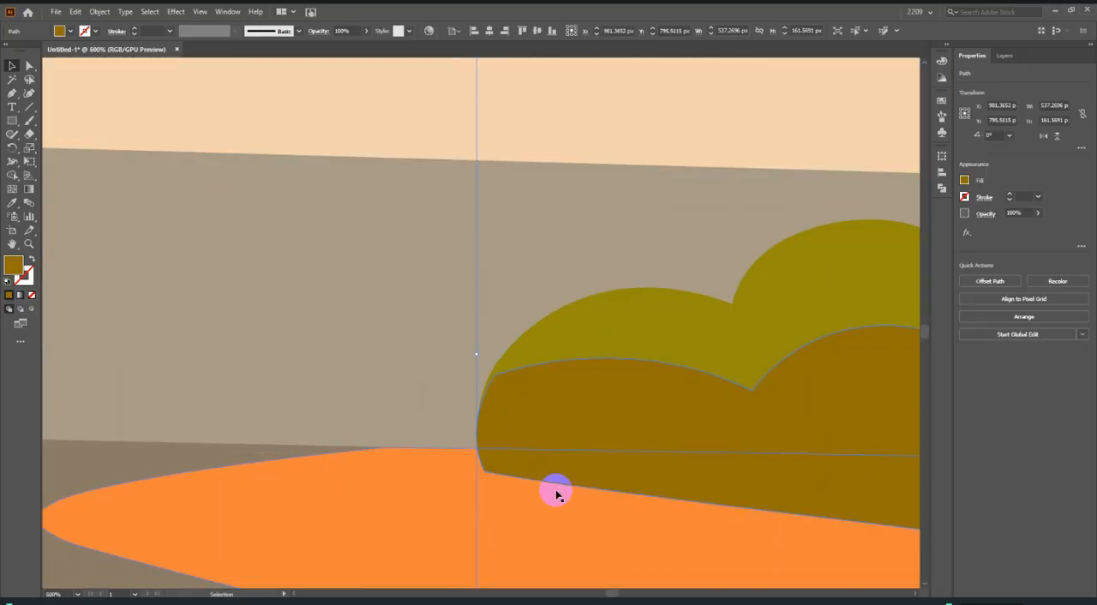
Fine-align the dark bush shape with the light bush's left outline and the artboard's right edge, then deselect it.
{"action": "scroll", "coordinate": [473, 492], "scroll_direction": "up", "scroll_amount": 3}
{"action": "mouse_move", "coordinate": [518, 368]}
{"action": "left_mouse_down"}
{"action": "mouse_move", "coordinate": [522, 344]}
{"action": "mouse_move", "coordinate": [509, 377]}
{"action": "left_mouse_up"}
{"action": "scroll", "coordinate": [508, 377], "scroll_direction": "down", "scroll_amount": 8}
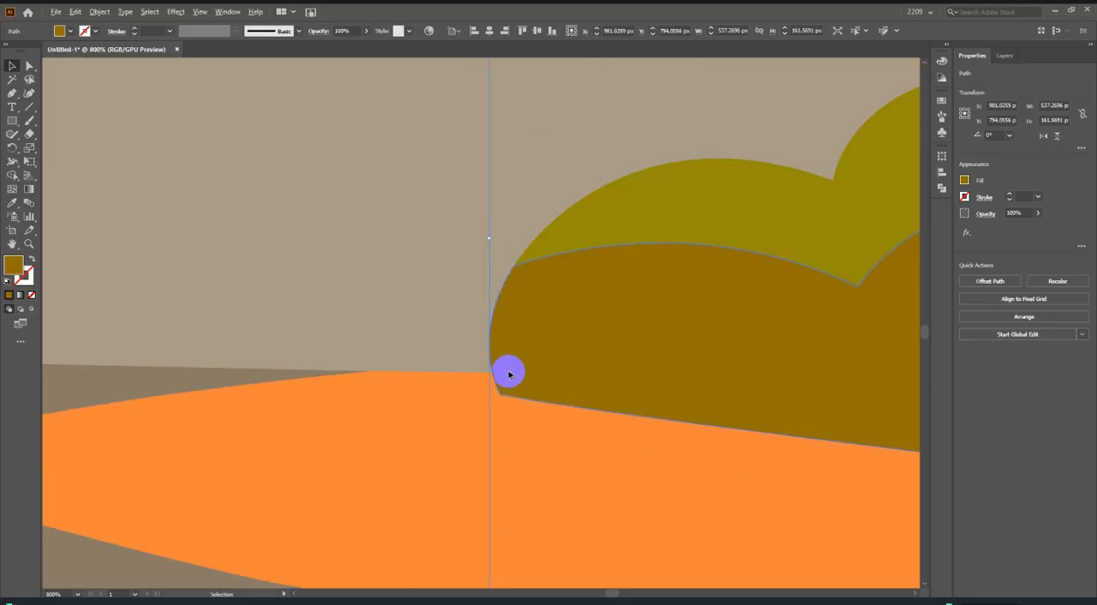
{"action": "scroll", "coordinate": [539, 374], "scroll_direction": "up", "scroll_amount": 4}
{"action": "scroll", "coordinate": [580, 371], "scroll_direction": "up", "scroll_amount": 6}
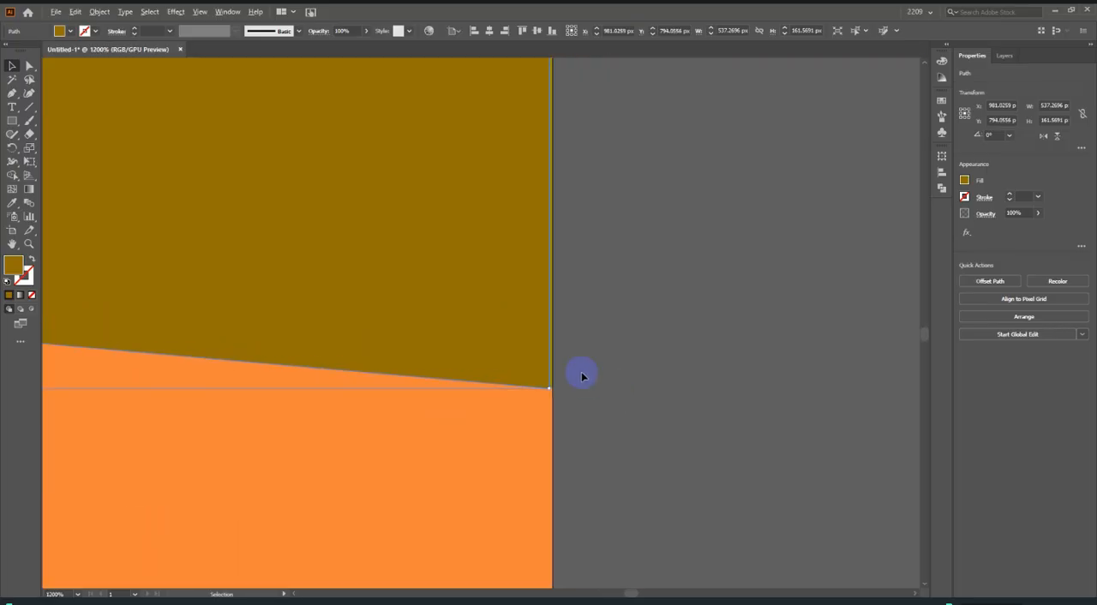
{"action": "left_click_drag", "start_coordinate": [529, 357], "coordinate": [524, 360]}
{"action": "scroll", "coordinate": [514, 411], "scroll_direction": "up", "scroll_amount": 4}
{"action": "left_click_drag", "start_coordinate": [643, 383], "coordinate": [656, 357]}
{"action": "left_click", "coordinate": [806, 386]}
Compare the redrawn scene with the reference, examining its left bushes, background trees and fence.
{"action": "scroll", "coordinate": [805, 394], "scroll_direction": "down", "scroll_amount": 10}
{"action": "scroll", "coordinate": [844, 416], "scroll_direction": "down", "scroll_amount": 4}
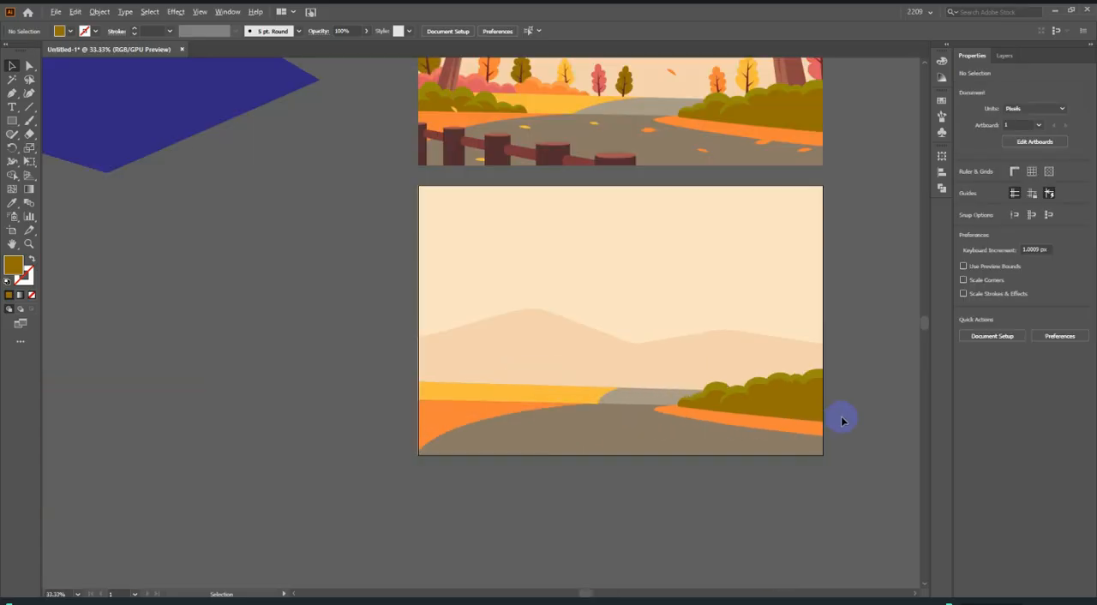
{"action": "scroll", "coordinate": [771, 230], "scroll_direction": "up", "scroll_amount": 2}
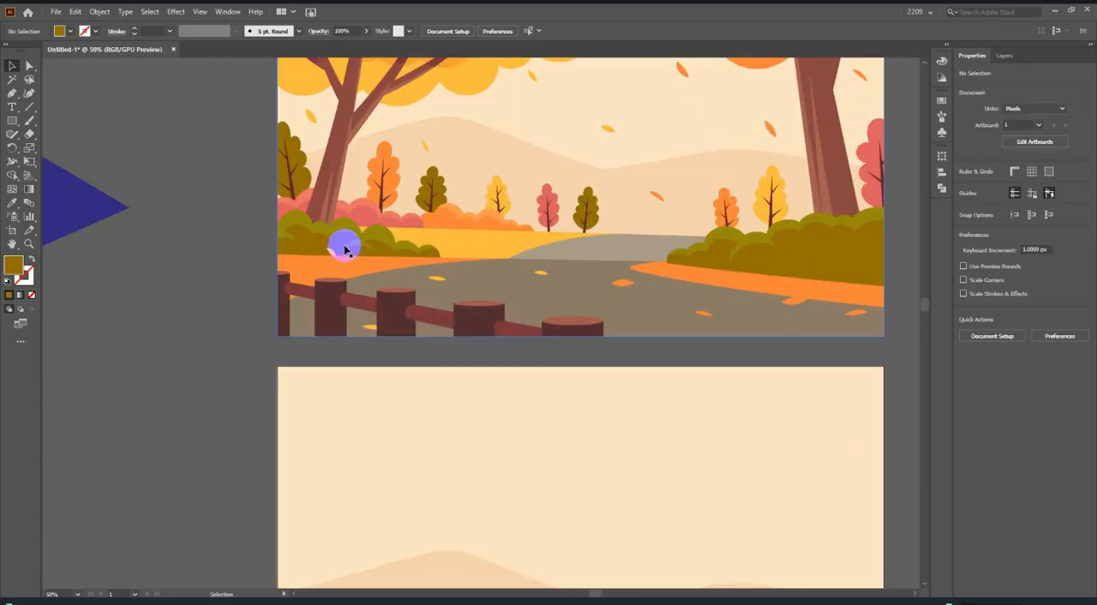
{"action": "scroll", "coordinate": [347, 254], "scroll_direction": "down", "scroll_amount": 2}
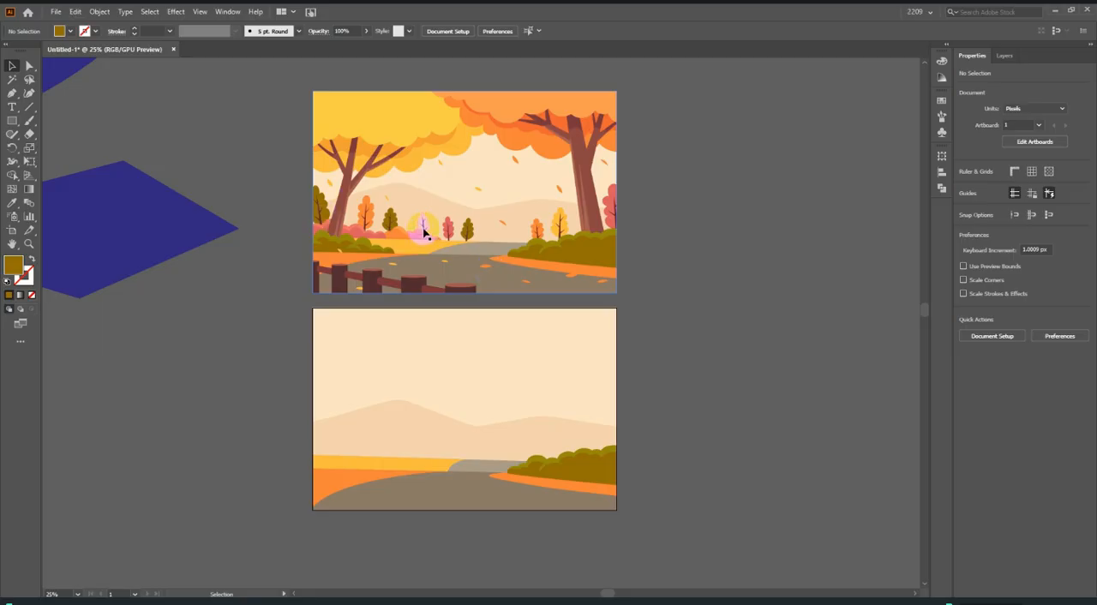
{"action": "scroll", "coordinate": [483, 306], "scroll_direction": "down", "scroll_amount": 2}
{"action": "left_click", "coordinate": [12, 94]}
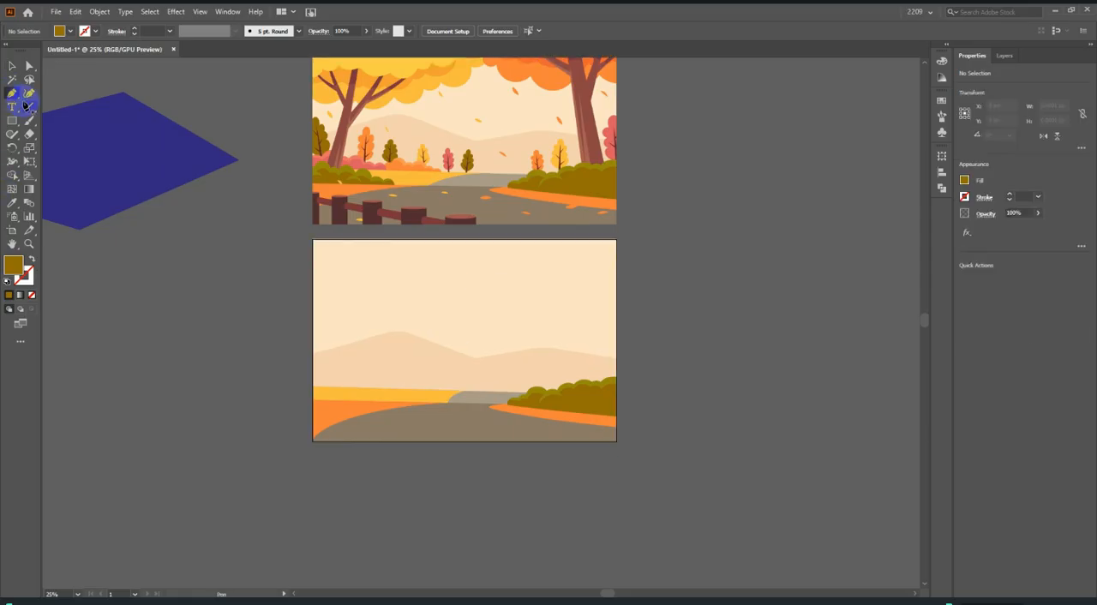
{"action": "scroll", "coordinate": [474, 216], "scroll_direction": "up", "scroll_amount": 2}
{"action": "scroll", "coordinate": [385, 254], "scroll_direction": "up", "scroll_amount": 1}
{"action": "scroll", "coordinate": [512, 278], "scroll_direction": "down", "scroll_amount": 5}
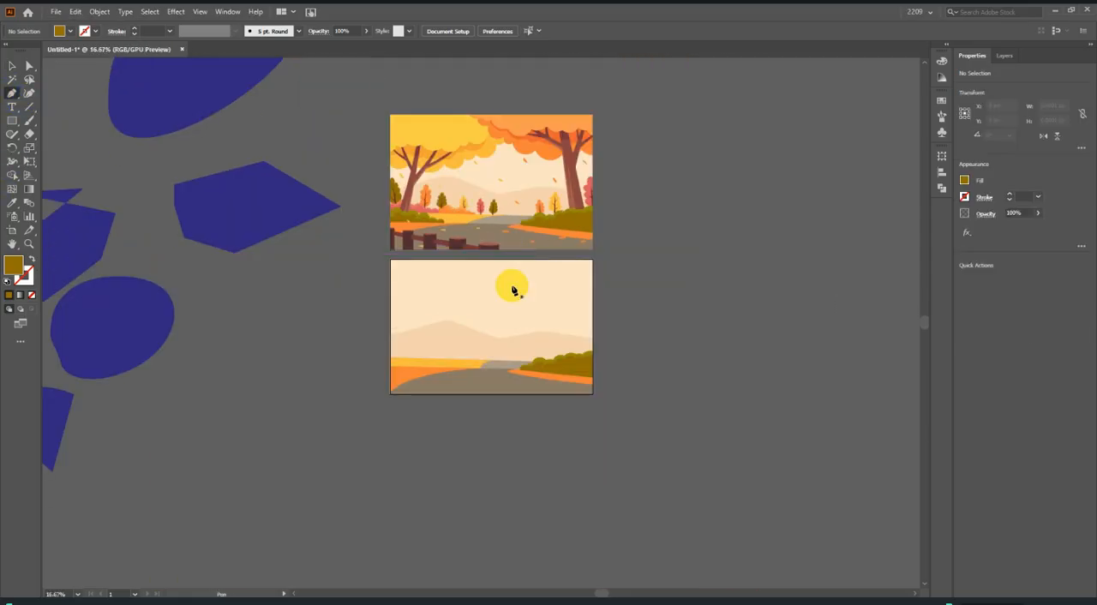
{"action": "scroll", "coordinate": [539, 360], "scroll_direction": "up", "scroll_amount": 2}
{"action": "scroll", "coordinate": [557, 343], "scroll_direction": "up", "scroll_amount": 1}
{"action": "scroll", "coordinate": [347, 244], "scroll_direction": "up", "scroll_amount": 2}
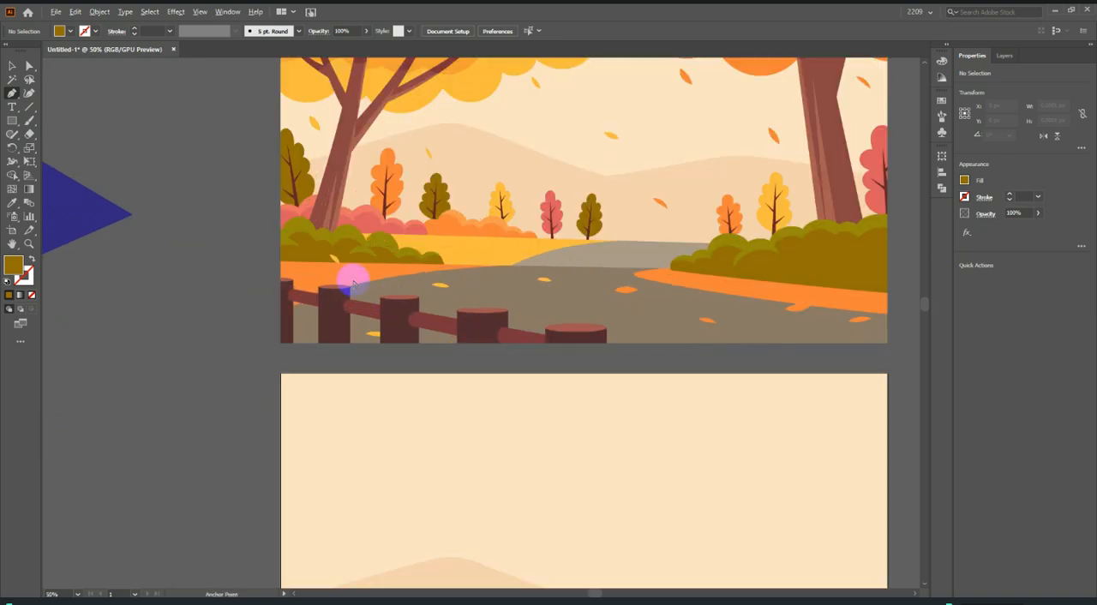
{"action": "scroll", "coordinate": [351, 277], "scroll_direction": "up", "scroll_amount": 1}
{"action": "scroll", "coordinate": [342, 202], "scroll_direction": "up", "scroll_amount": 3}
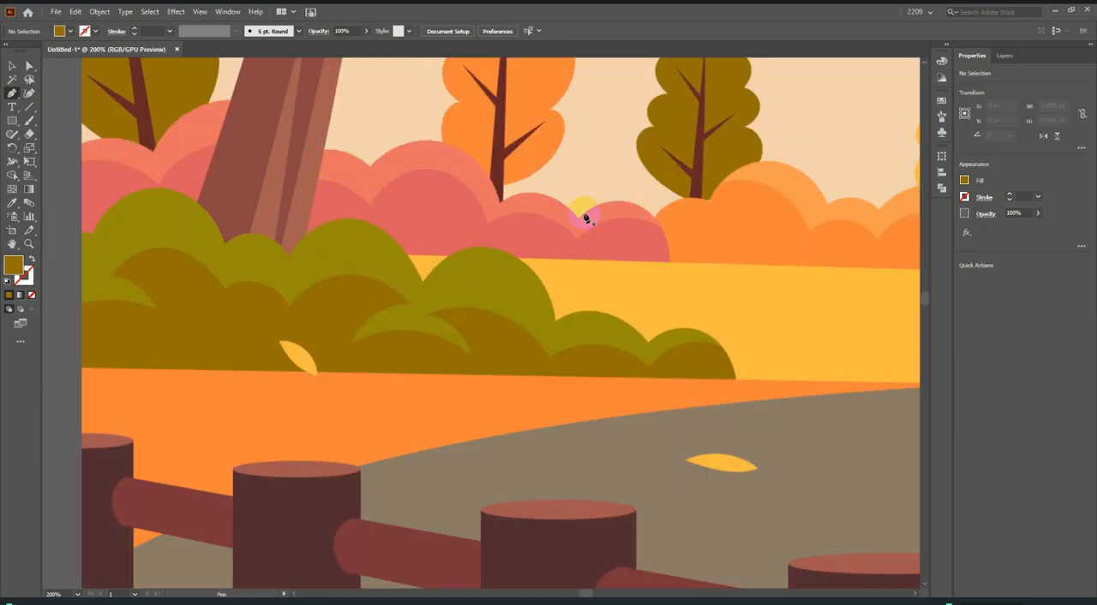
{"action": "scroll", "coordinate": [462, 244], "scroll_direction": "down", "scroll_amount": 4}
{"action": "scroll", "coordinate": [666, 257], "scroll_direction": "up", "scroll_amount": 1}
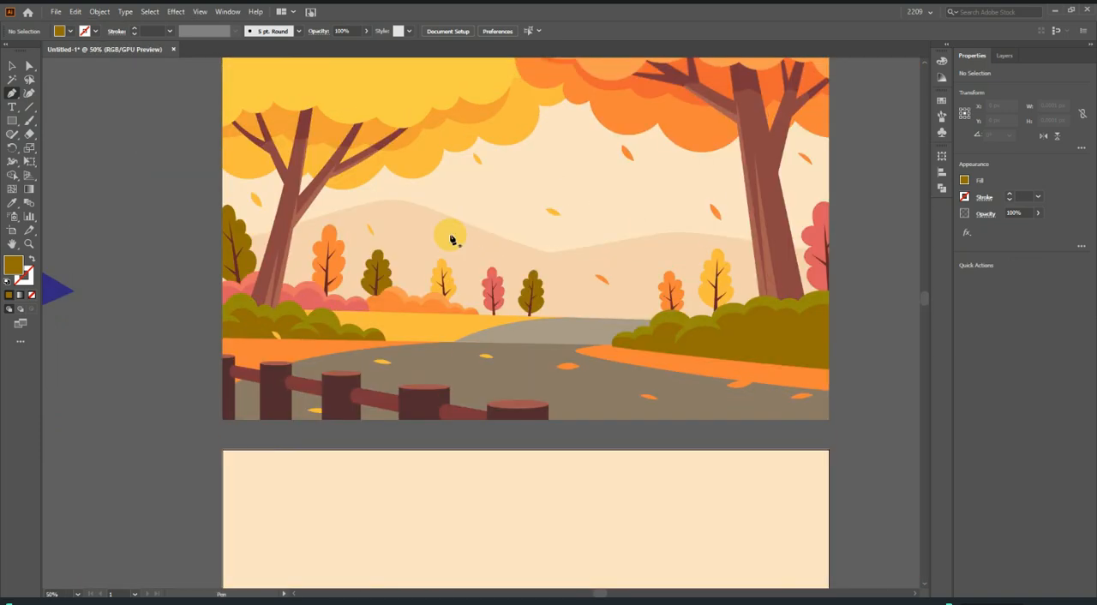
{"action": "scroll", "coordinate": [448, 235], "scroll_direction": "down", "scroll_amount": 2}
{"action": "scroll", "coordinate": [505, 291], "scroll_direction": "up", "scroll_amount": 1}
{"action": "scroll", "coordinate": [311, 311], "scroll_direction": "up", "scroll_amount": 3}
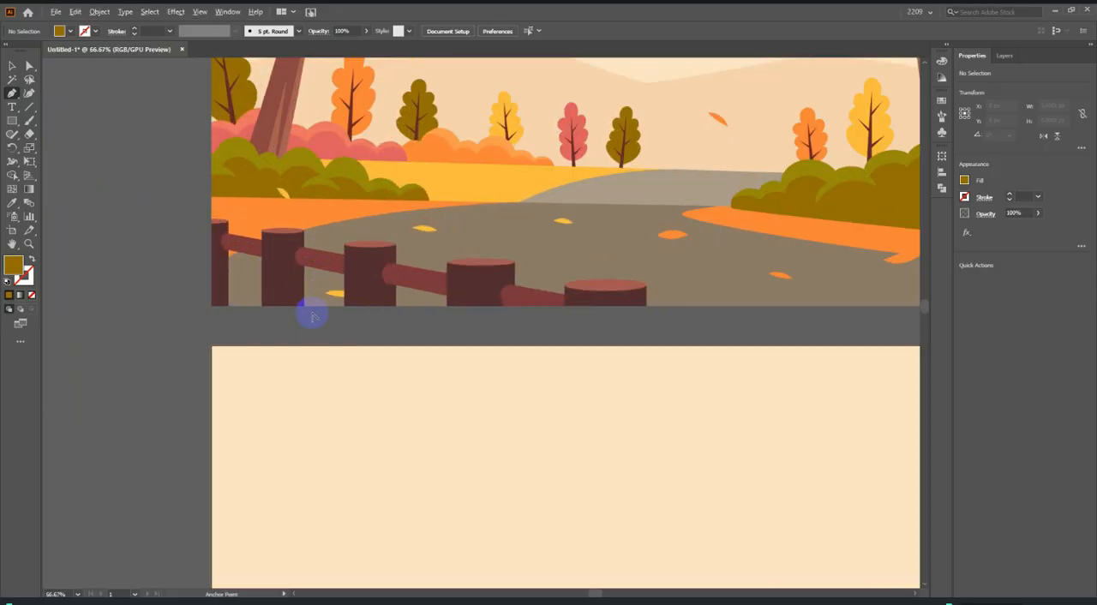
{"action": "scroll", "coordinate": [399, 283], "scroll_direction": "down", "scroll_amount": 3}
{"action": "scroll", "coordinate": [390, 280], "scroll_direction": "down", "scroll_amount": 3}
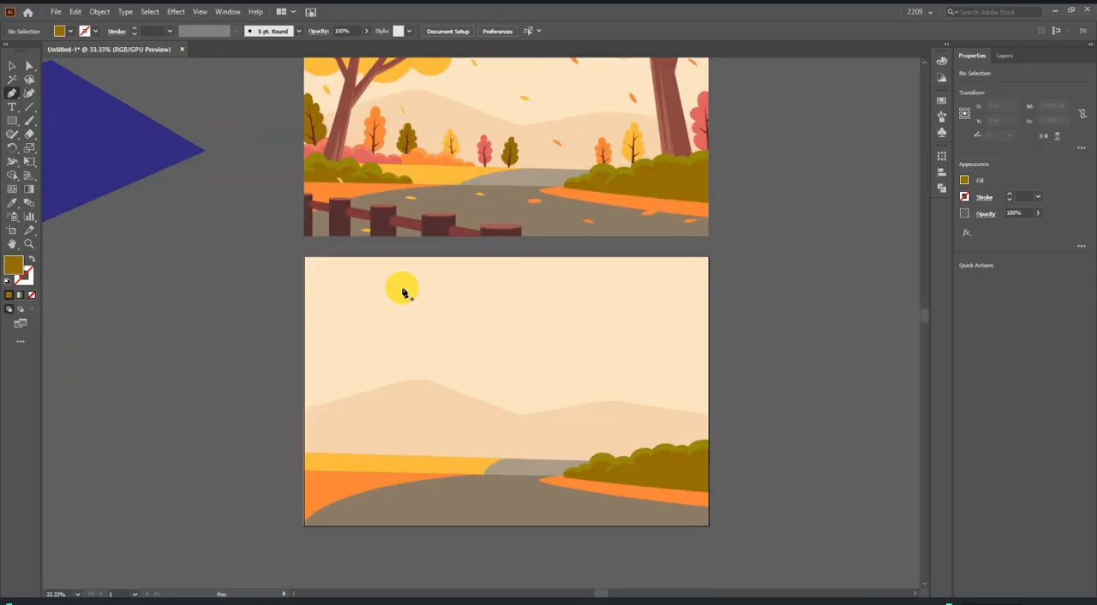
Draw a rectangle about 32 × 158 px over the body of the reference's leftmost fence post.
{"action": "scroll", "coordinate": [312, 223], "scroll_direction": "up", "scroll_amount": 3}
{"action": "scroll", "coordinate": [312, 223], "scroll_direction": "up", "scroll_amount": 2}
{"action": "scroll", "coordinate": [285, 240], "scroll_direction": "up", "scroll_amount": 1}
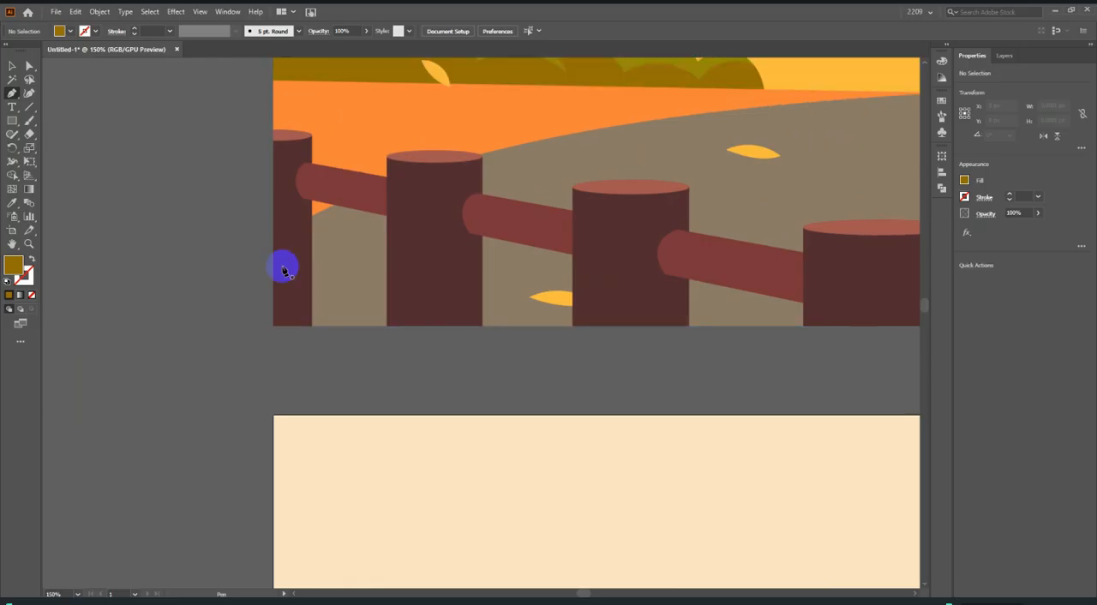
{"action": "left_click_drag", "start_coordinate": [7, 121], "coordinate": [64, 124]}
{"action": "scroll", "coordinate": [163, 181], "scroll_direction": "up", "scroll_amount": 2}
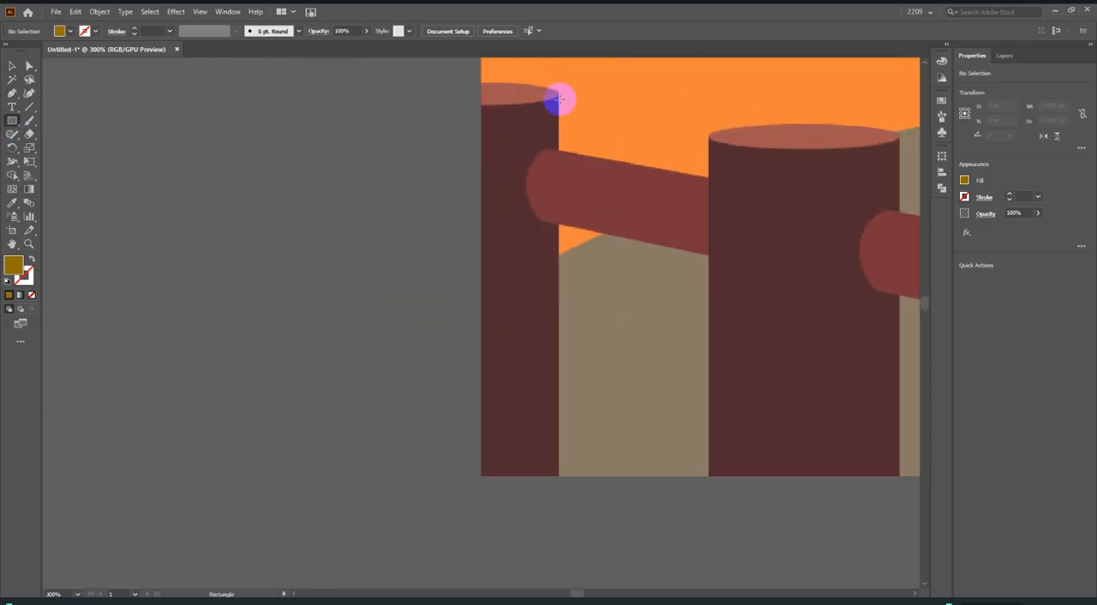
{"action": "left_click_drag", "start_coordinate": [557, 94], "coordinate": [483, 476]}
{"action": "scroll", "coordinate": [543, 375], "scroll_direction": "up", "scroll_amount": 2}
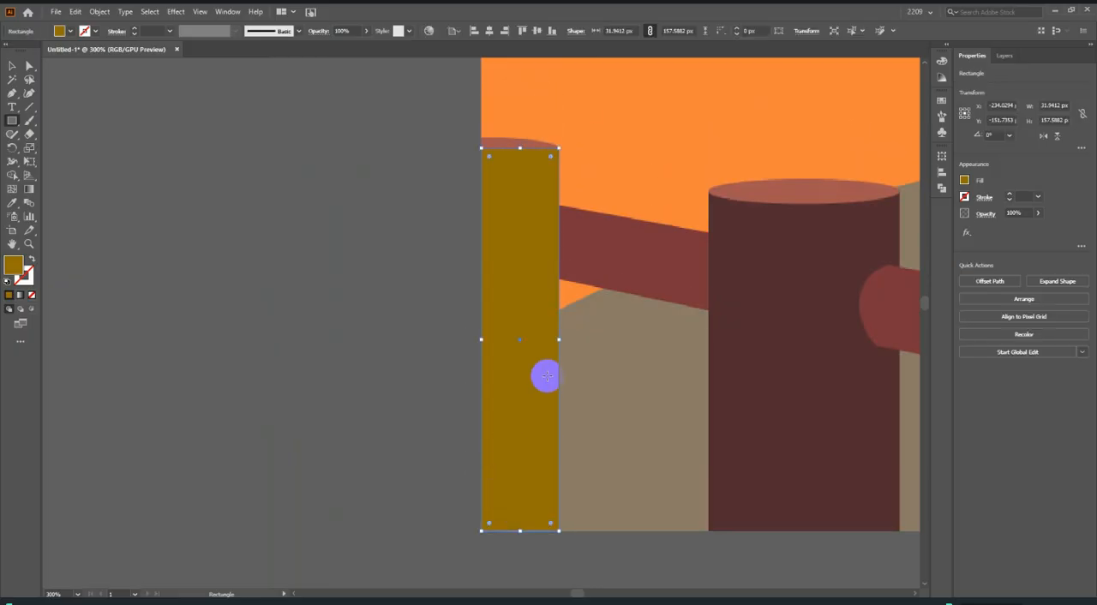
Fill the leftmost post rectangle with the dark brown sampled from the neighbouring fence post.
{"action": "left_click", "coordinate": [12, 66]}
{"action": "left_click", "coordinate": [213, 303]}
{"action": "key", "text": "ctrl+1"}
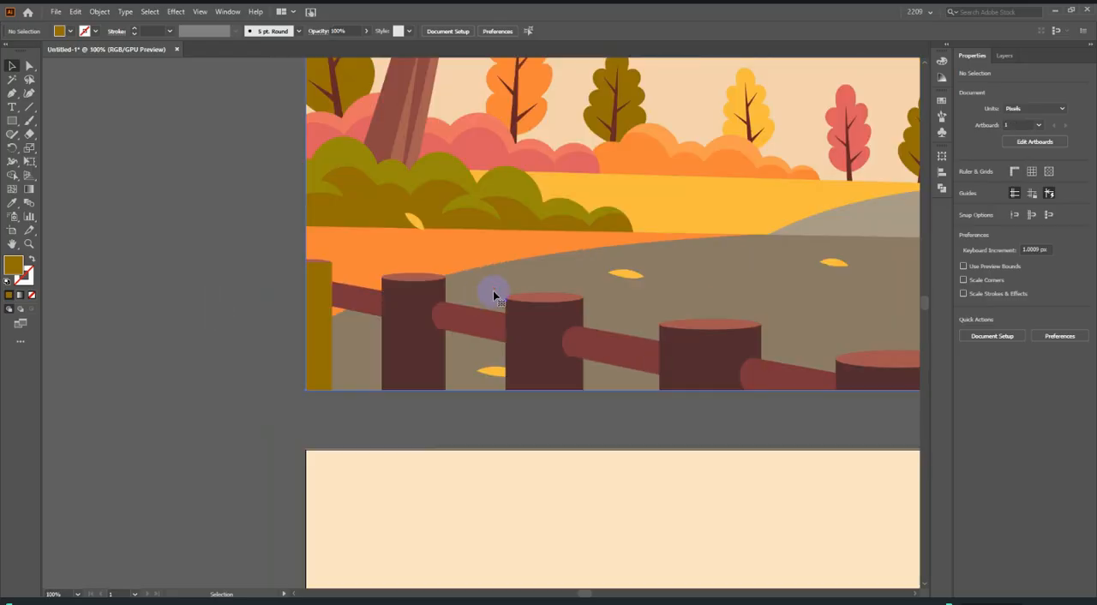
{"action": "left_click", "coordinate": [494, 295]}
{"action": "left_click", "coordinate": [319, 296]}
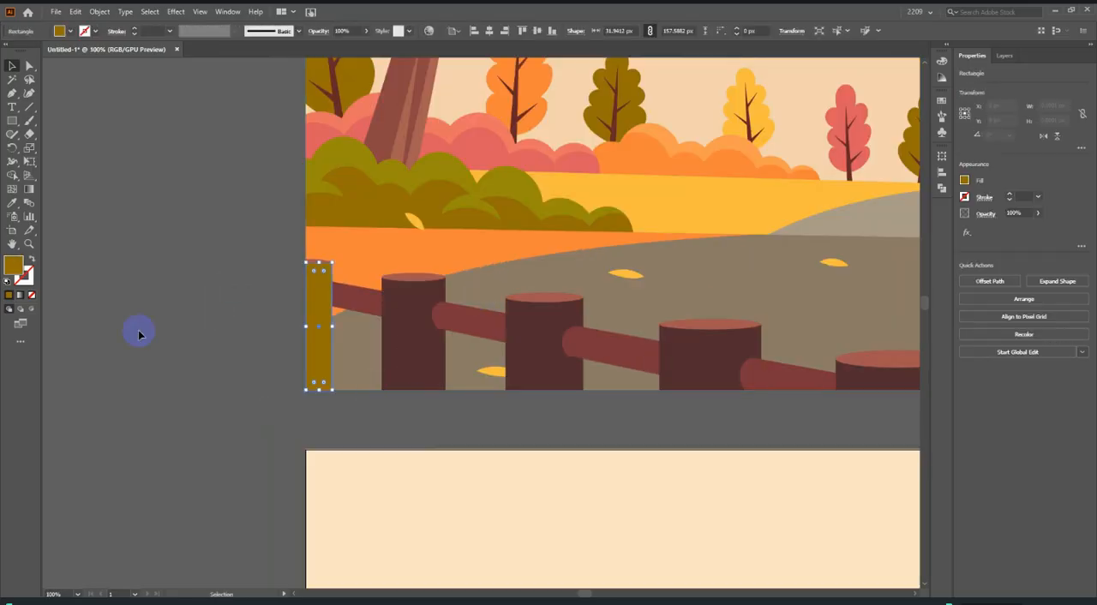
{"action": "key", "text": "i"}
{"action": "left_click", "coordinate": [435, 343]}
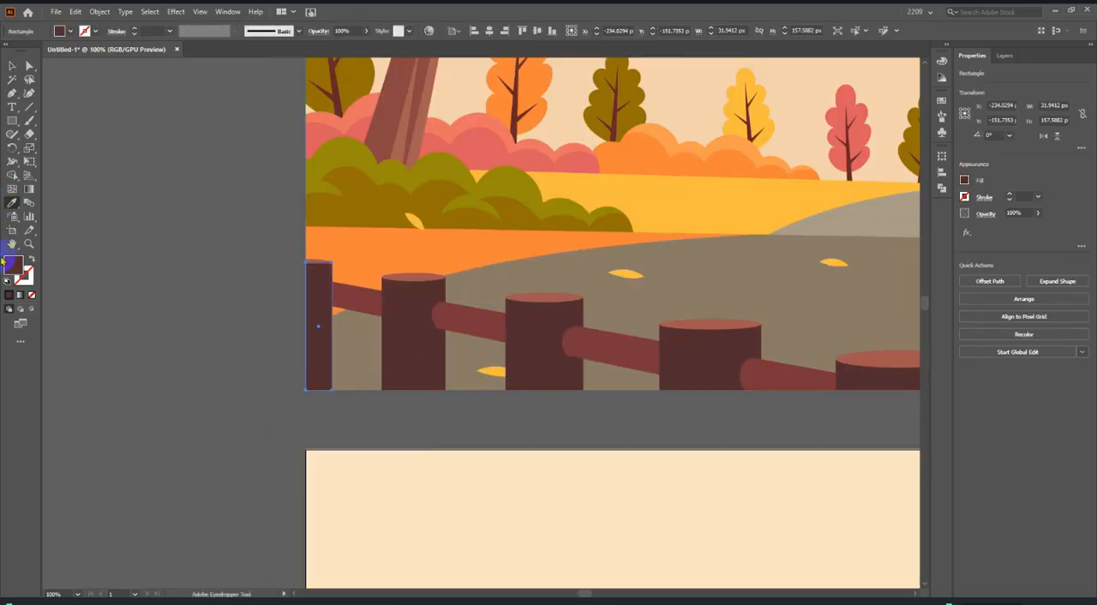
Trace the leftmost post's rounded top face with the Pen tool from its right corner, closing the path there.
{"action": "left_click", "coordinate": [13, 95]}
{"action": "scroll", "coordinate": [309, 274], "scroll_direction": "up", "scroll_amount": 5}
{"action": "left_click", "coordinate": [12, 66]}
{"action": "left_click", "coordinate": [96, 118]}
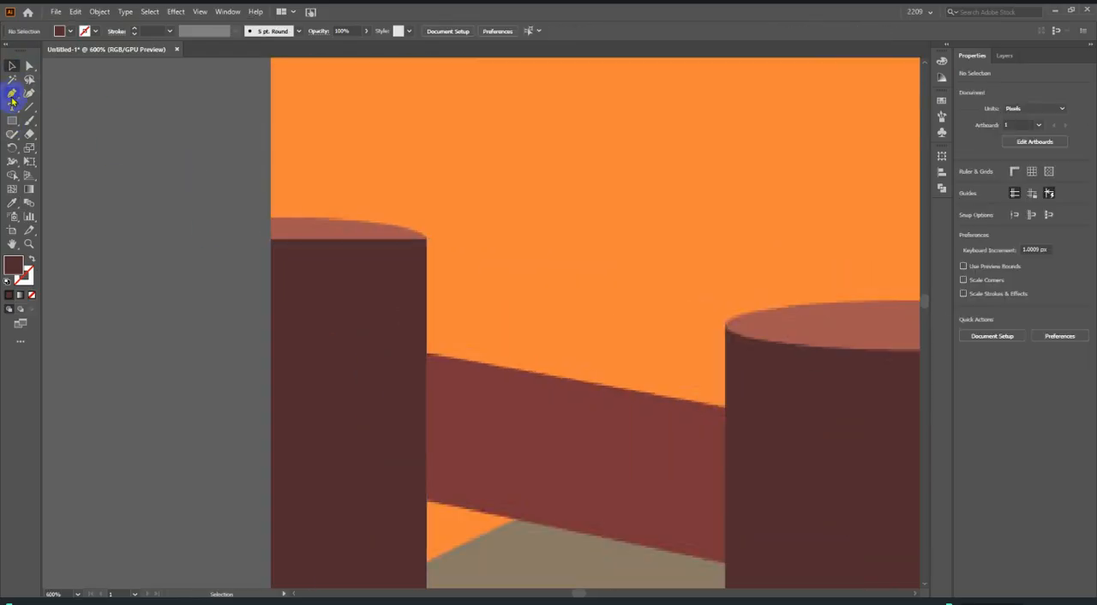
{"action": "left_click", "coordinate": [12, 94]}
{"action": "left_click", "coordinate": [426, 239]}
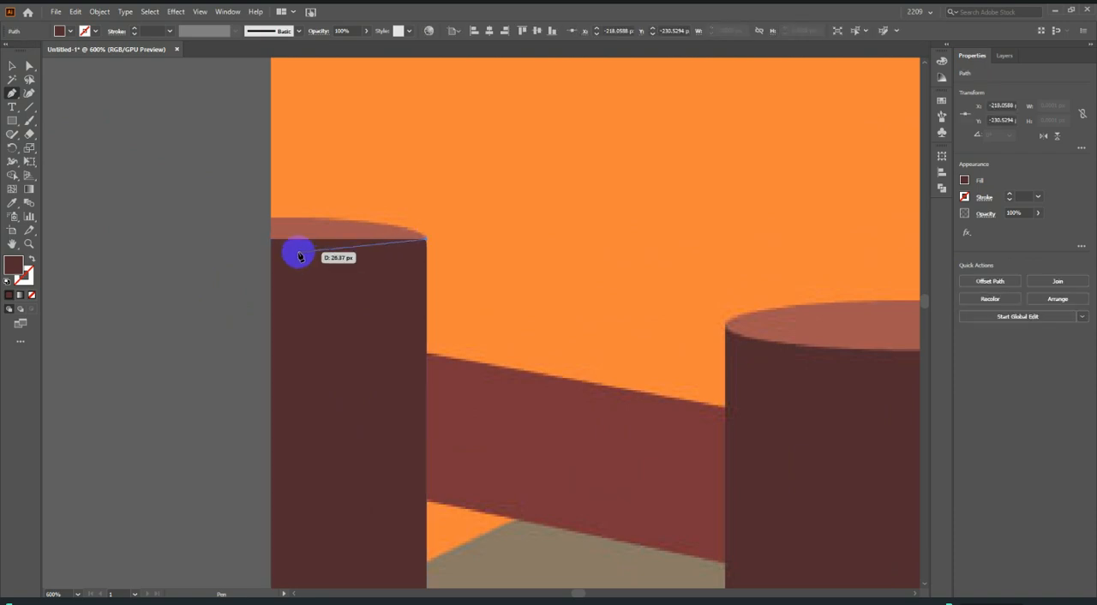
{"action": "left_click_drag", "start_coordinate": [271, 239], "coordinate": [229, 305]}
{"action": "key", "text": "ctrl+z"}
{"action": "left_click", "coordinate": [273, 220]}
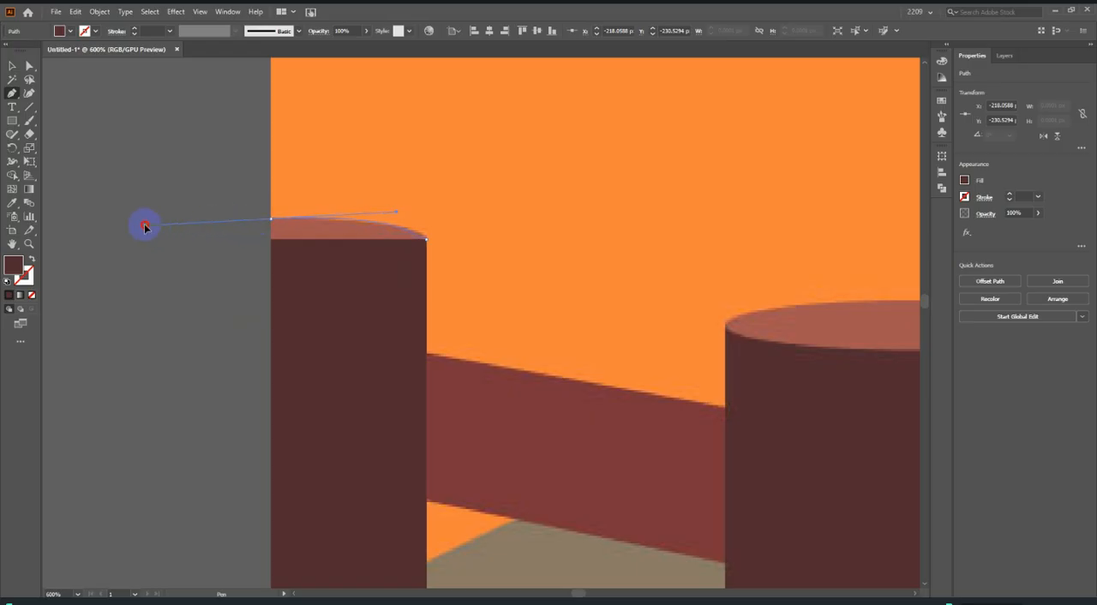
{"action": "left_click_drag", "start_coordinate": [143, 226], "coordinate": [143, 226]}
{"action": "left_click_drag", "start_coordinate": [268, 222], "coordinate": [477, 203]}
Fill the post's top face with the reddish brown sampled from the next post's top and deselect it.
{"action": "left_click", "coordinate": [15, 208]}
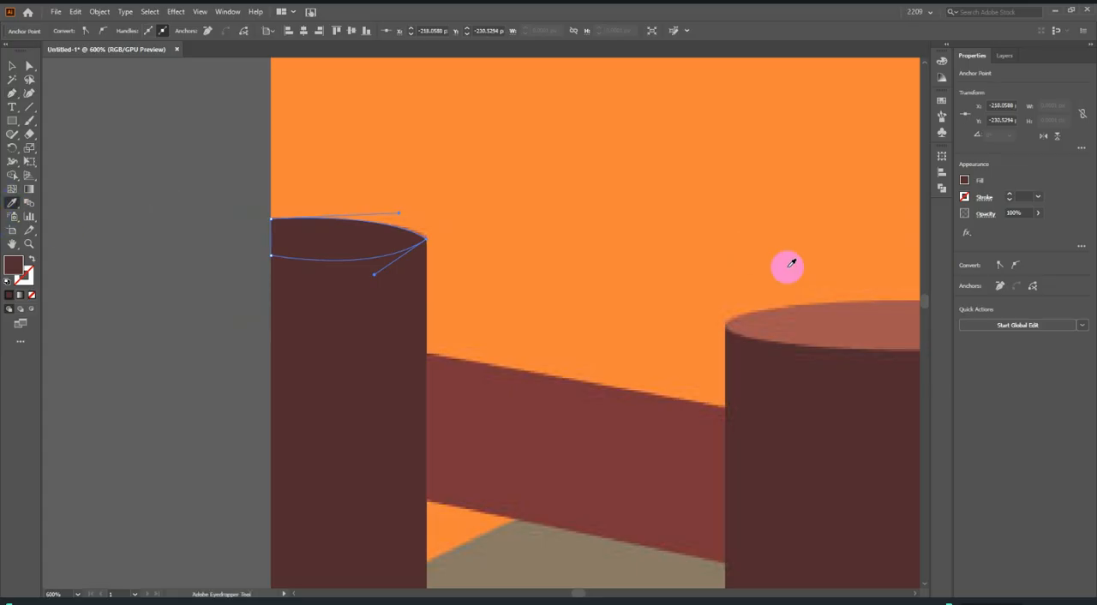
{"action": "left_click", "coordinate": [823, 322]}
{"action": "left_click", "coordinate": [16, 68]}
{"action": "left_click", "coordinate": [164, 239]}
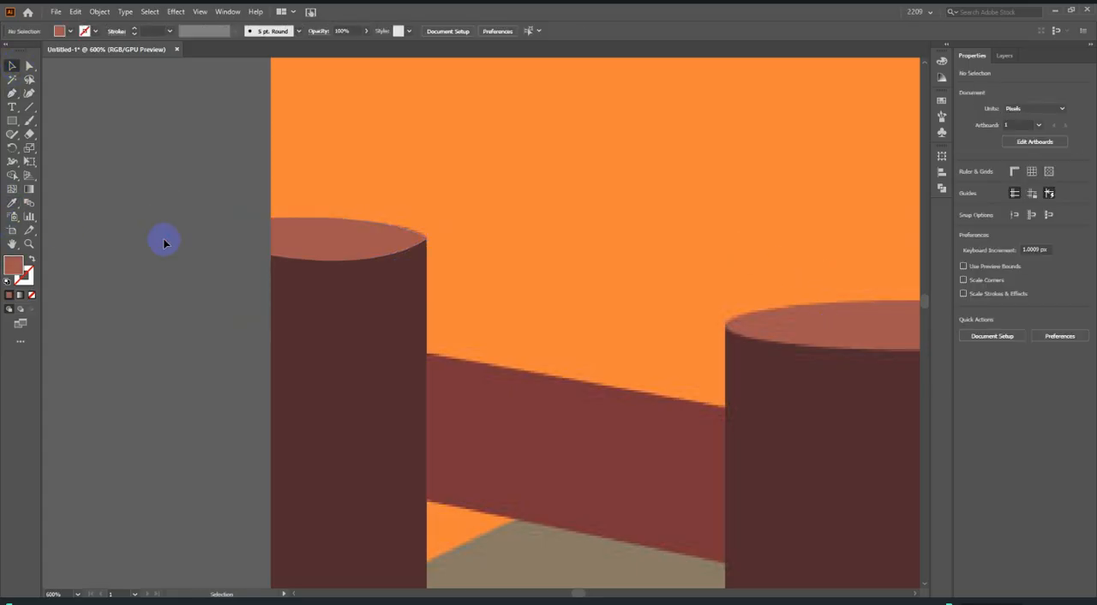
Reshape the upper curve of the leftmost post's top face with the Curvature tool and deselect it.
{"action": "scroll", "coordinate": [181, 254], "scroll_direction": "down", "scroll_amount": 4}
{"action": "scroll", "coordinate": [221, 260], "scroll_direction": "up", "scroll_amount": 1}
{"action": "scroll", "coordinate": [221, 272], "scroll_direction": "up", "scroll_amount": 3}
{"action": "left_click", "coordinate": [220, 276]}
{"action": "scroll", "coordinate": [231, 299], "scroll_direction": "up", "scroll_amount": 5}
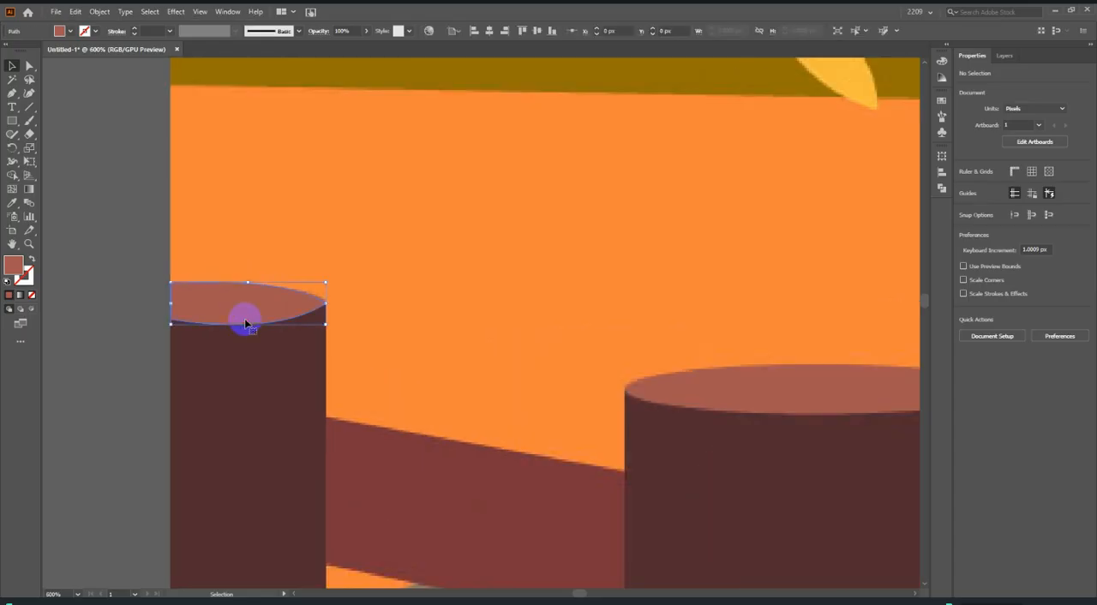
{"action": "left_click", "coordinate": [30, 93]}
{"action": "left_click", "coordinate": [406, 279]}
{"action": "mouse_move", "coordinate": [406, 279]}
{"action": "left_mouse_down"}
{"action": "mouse_move", "coordinate": [360, 267]}
{"action": "mouse_move", "coordinate": [418, 276]}
{"action": "mouse_move", "coordinate": [409, 279]}
{"action": "left_mouse_up"}
{"action": "scroll", "coordinate": [312, 274], "scroll_direction": "down", "scroll_amount": 2}
{"action": "left_click", "coordinate": [12, 66]}
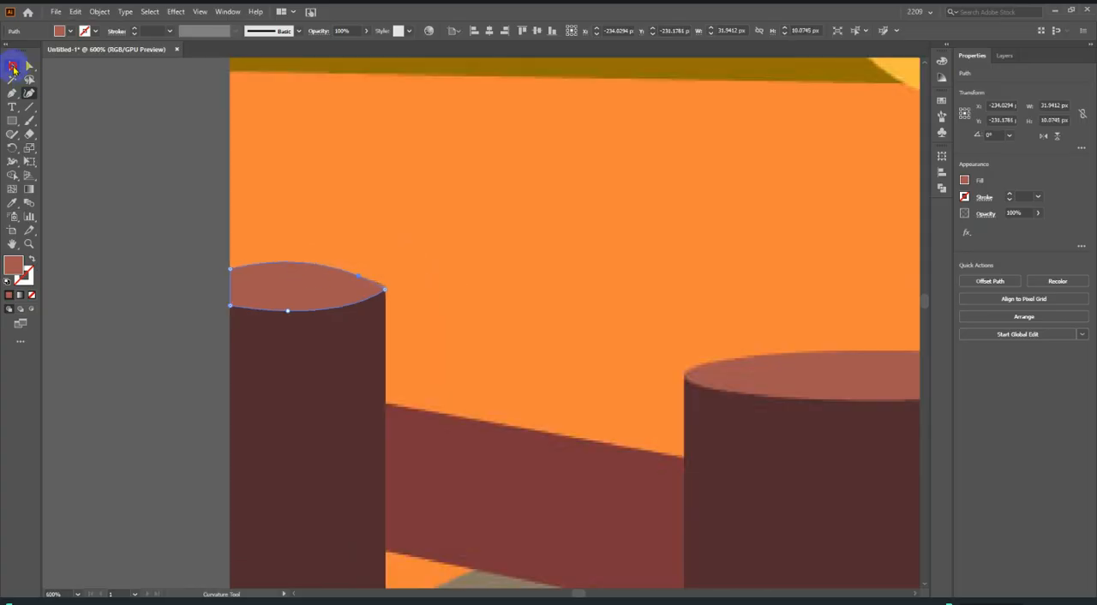
{"action": "left_click", "coordinate": [135, 245]}
{"action": "scroll", "coordinate": [134, 245], "scroll_direction": "down", "scroll_amount": 2}
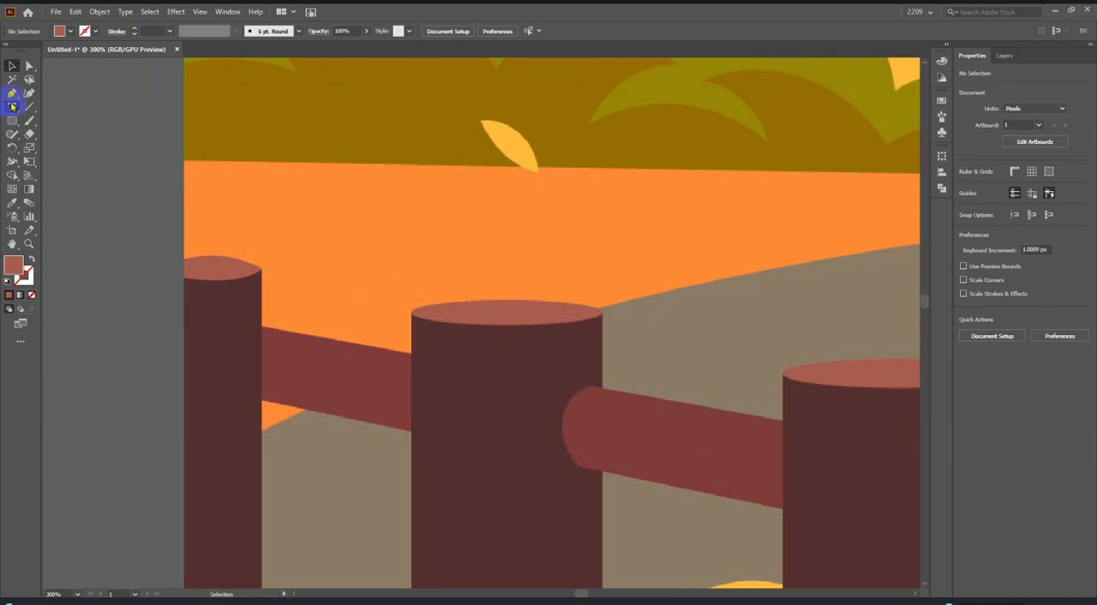
Draw a rectangle about 79 × 140 px over the body of the second fence post, down to the artboard's lower edge.
{"action": "left_click", "coordinate": [12, 93]}
{"action": "scroll", "coordinate": [88, 174], "scroll_direction": "up", "scroll_amount": 2}
{"action": "scroll", "coordinate": [201, 270], "scroll_direction": "down", "scroll_amount": 2}
{"action": "scroll", "coordinate": [341, 322], "scroll_direction": "down", "scroll_amount": 2}
{"action": "scroll", "coordinate": [524, 322], "scroll_direction": "down", "scroll_amount": 1}
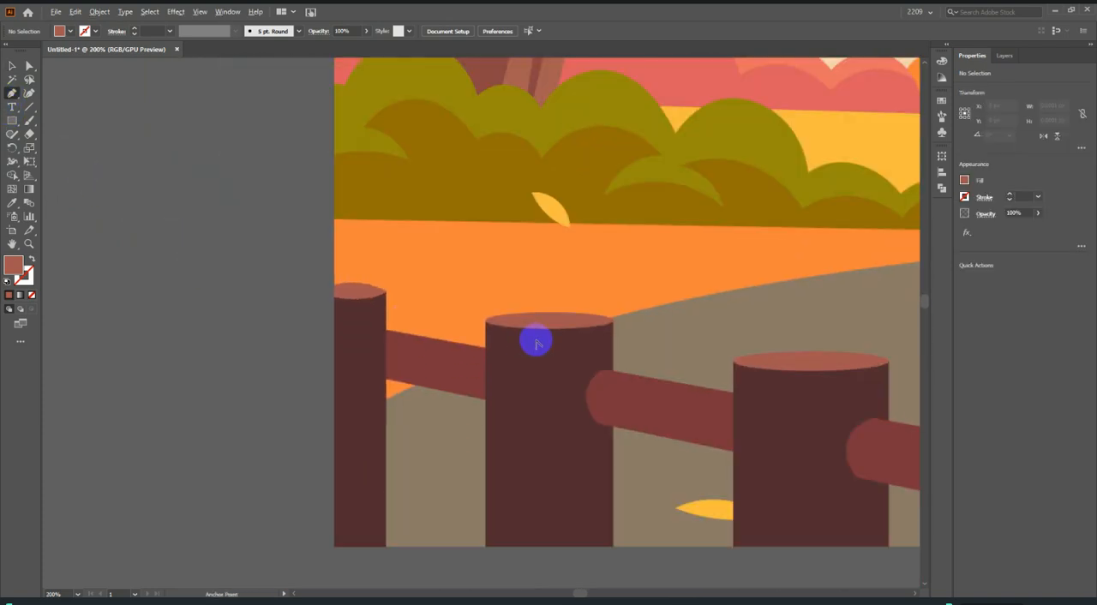
{"action": "scroll", "coordinate": [535, 342], "scroll_direction": "up", "scroll_amount": 2}
{"action": "scroll", "coordinate": [502, 326], "scroll_direction": "down", "scroll_amount": 1}
{"action": "left_click", "coordinate": [13, 119]}
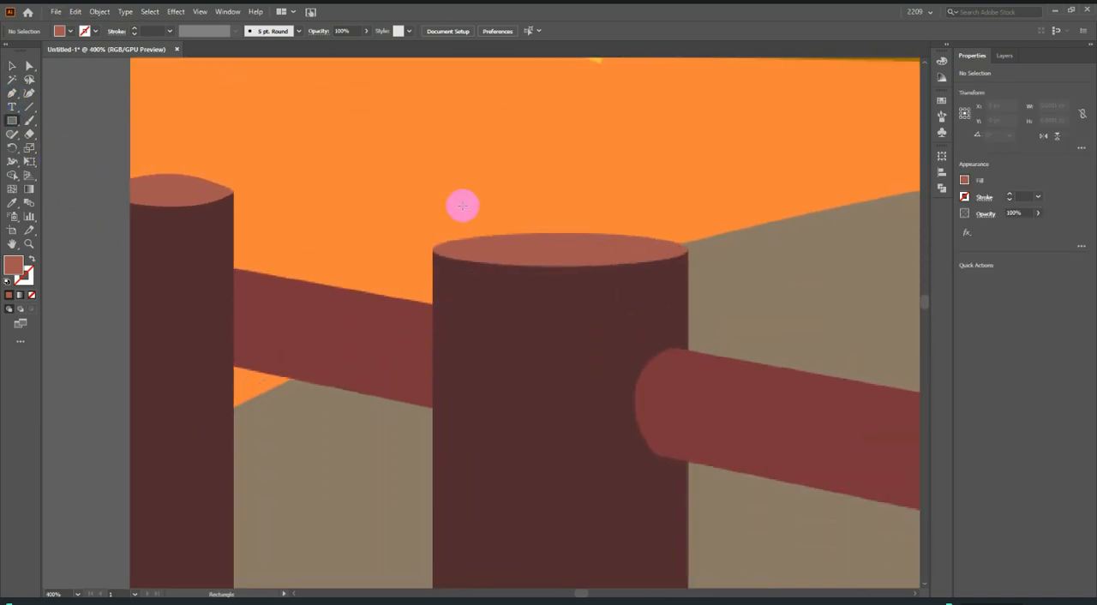
{"action": "scroll", "coordinate": [448, 208], "scroll_direction": "down", "scroll_amount": 1}
{"action": "scroll", "coordinate": [436, 182], "scroll_direction": "down", "scroll_amount": 2}
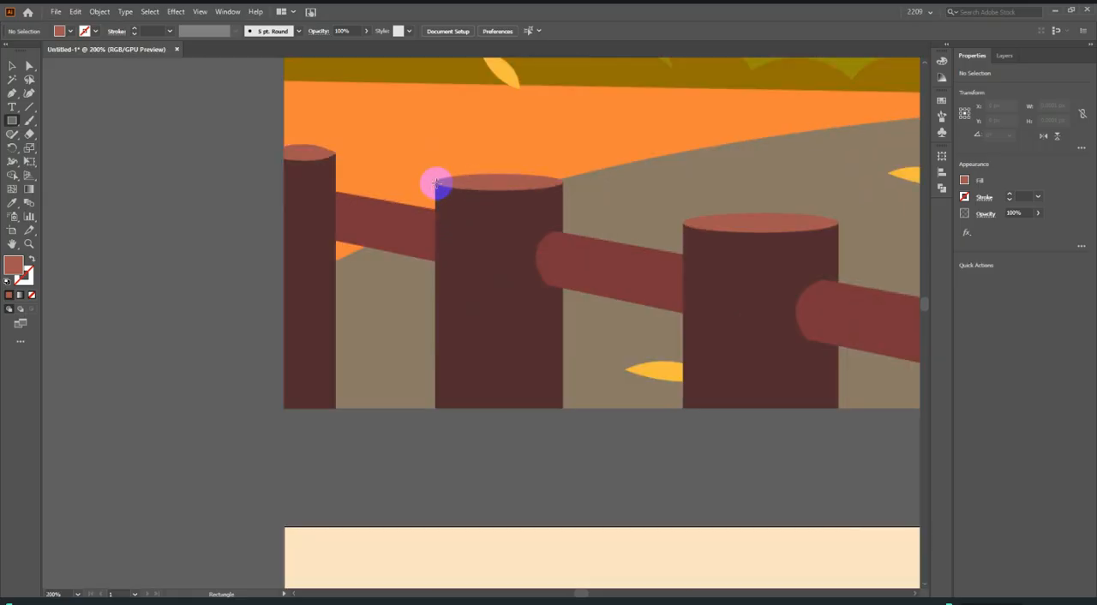
{"action": "left_click_drag", "start_coordinate": [435, 182], "coordinate": [561, 408]}
Fill the second post's rectangle with the dark brown sampled from the leftmost post.
{"action": "scroll", "coordinate": [520, 175], "scroll_direction": "up", "scroll_amount": 2}
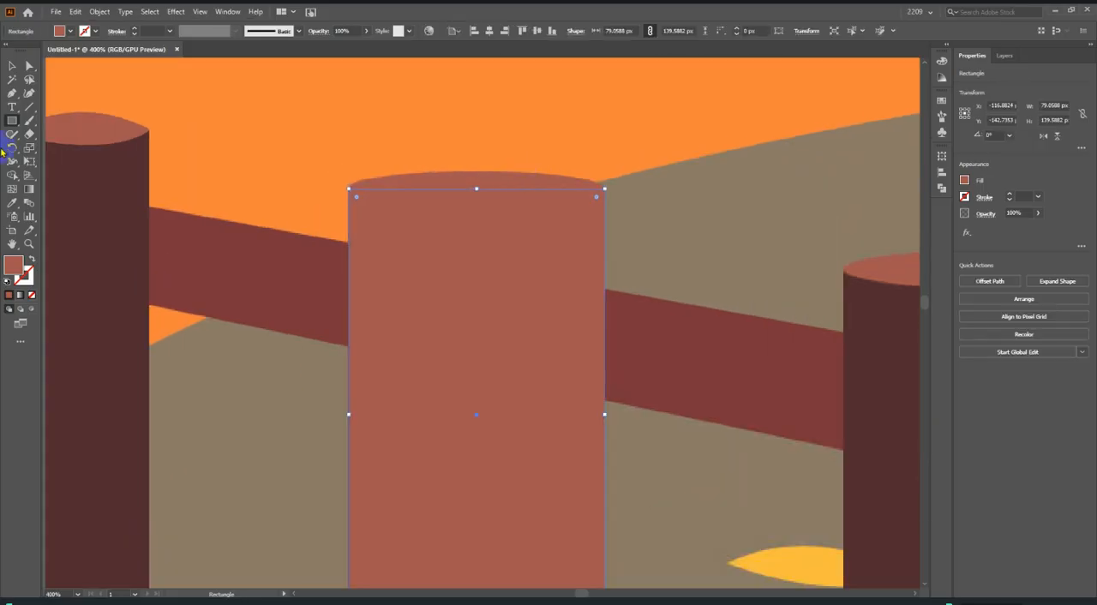
{"action": "left_click", "coordinate": [12, 203]}
{"action": "left_click", "coordinate": [127, 231]}
Draw an ellipse about 11 px high near the second post's top and widen it to the post's full width, about 79 px.
{"action": "left_click_drag", "start_coordinate": [12, 120], "coordinate": [70, 148]}
{"action": "scroll", "coordinate": [356, 214], "scroll_direction": "up", "scroll_amount": 3}
{"action": "left_click_drag", "start_coordinate": [325, 120], "coordinate": [810, 230]}
{"action": "scroll", "coordinate": [811, 231], "scroll_direction": "down", "scroll_amount": 2}
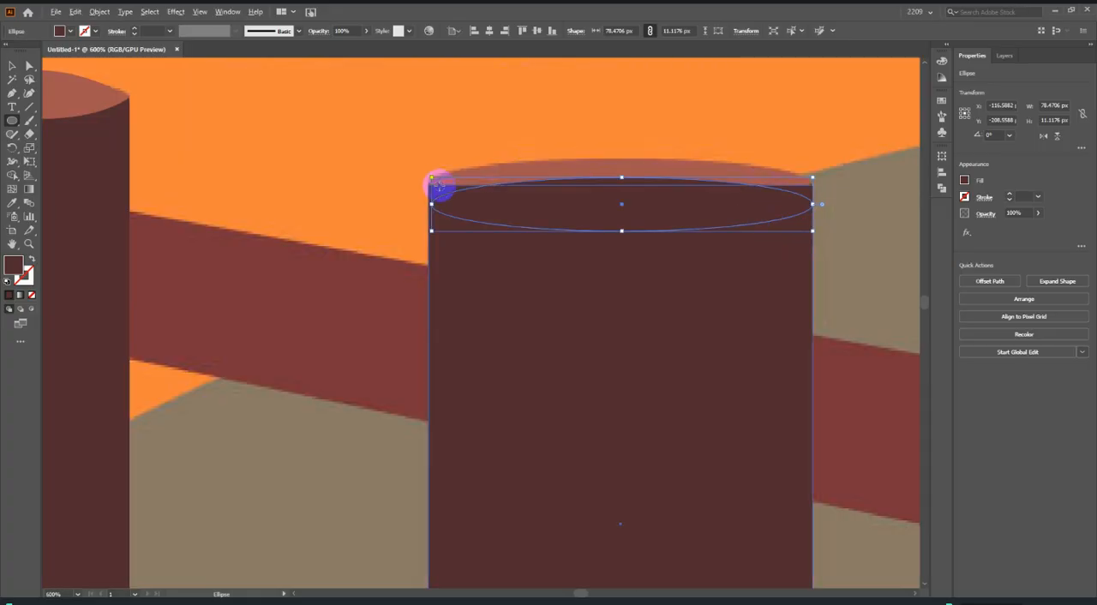
{"action": "scroll", "coordinate": [420, 215], "scroll_direction": "up", "scroll_amount": 2}
{"action": "left_click_drag", "start_coordinate": [420, 215], "coordinate": [413, 214]}
{"action": "key", "text": "v"}
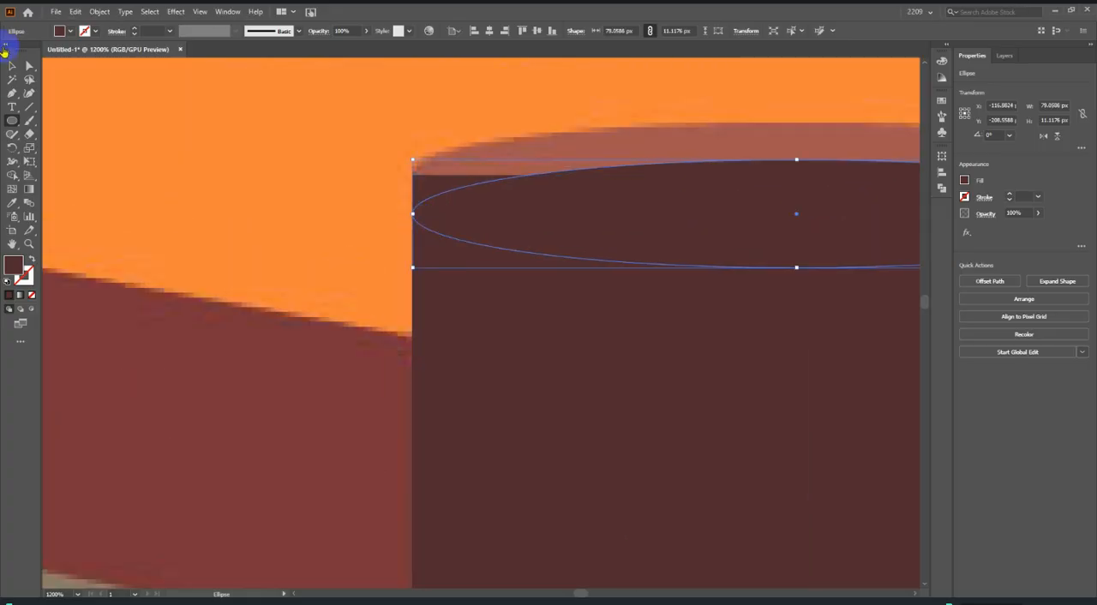
Move the ellipse up onto the second post's top face, fill it with the leftmost post top's reddish brown and deselect it.
{"action": "scroll", "coordinate": [149, 248], "scroll_direction": "down", "scroll_amount": 2}
{"action": "left_click_drag", "start_coordinate": [480, 262], "coordinate": [483, 246]}
{"action": "scroll", "coordinate": [483, 246], "scroll_direction": "down", "scroll_amount": 3}
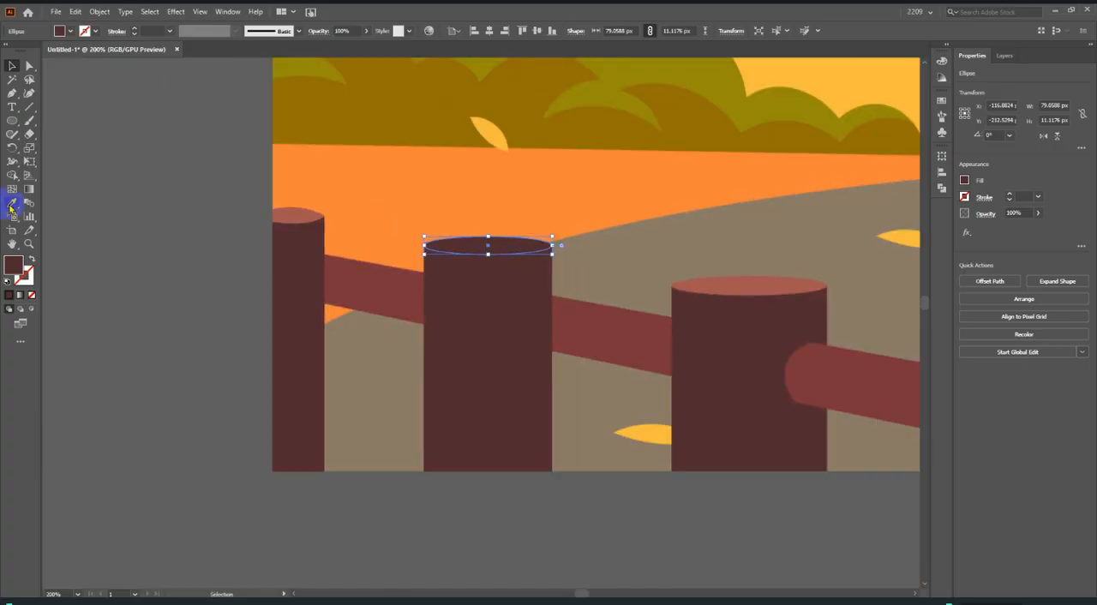
{"action": "left_click", "coordinate": [289, 215]}
{"action": "left_click", "coordinate": [12, 65]}
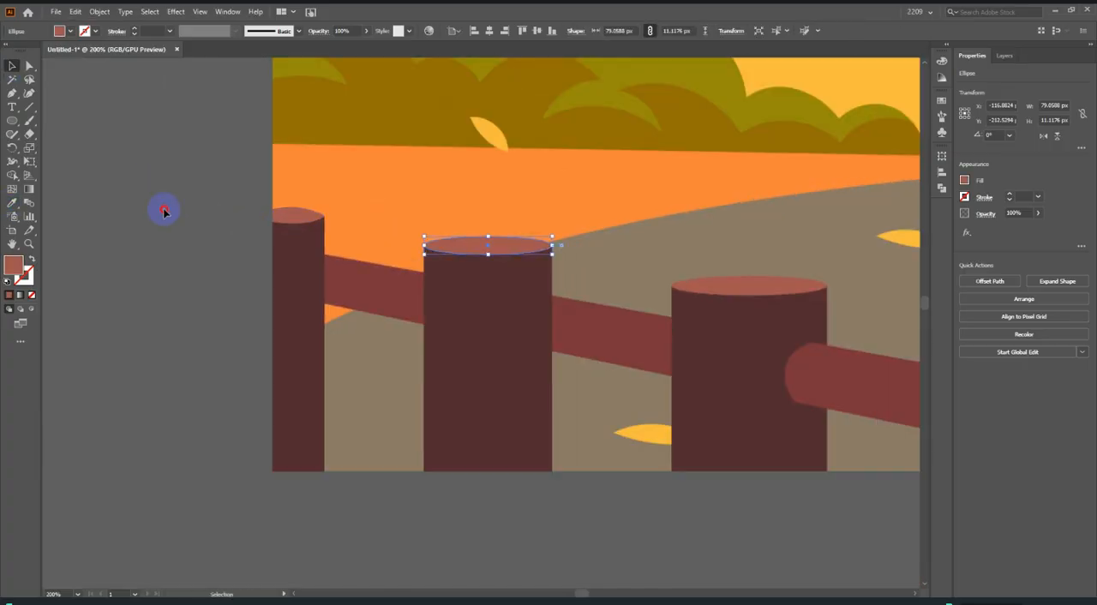
{"action": "left_click", "coordinate": [165, 212]}
Draw a rectangle about 96 × 115 px over the third post's body and fill it with the second post's dark brown.
{"action": "scroll", "coordinate": [164, 212], "scroll_direction": "down", "scroll_amount": 2}
{"action": "scroll", "coordinate": [531, 316], "scroll_direction": "up", "scroll_amount": 2}
{"action": "left_click_drag", "start_coordinate": [12, 120], "coordinate": [50, 120]}
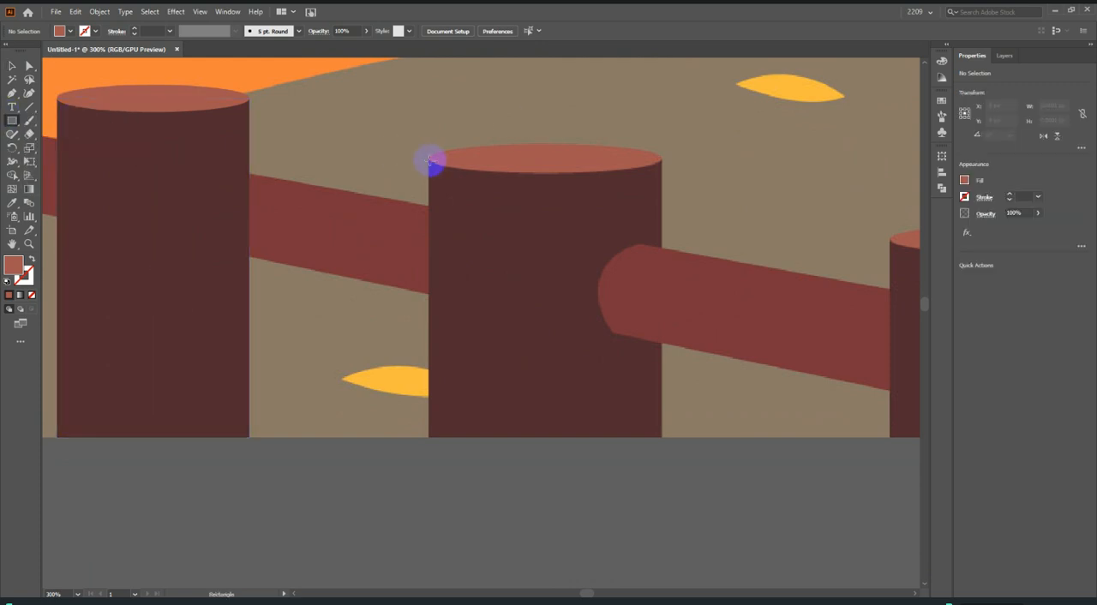
{"action": "left_click_drag", "start_coordinate": [427, 156], "coordinate": [662, 437]}
{"action": "left_click_drag", "start_coordinate": [426, 297], "coordinate": [427, 297]}
{"action": "scroll", "coordinate": [449, 229], "scroll_direction": "up", "scroll_amount": 1}
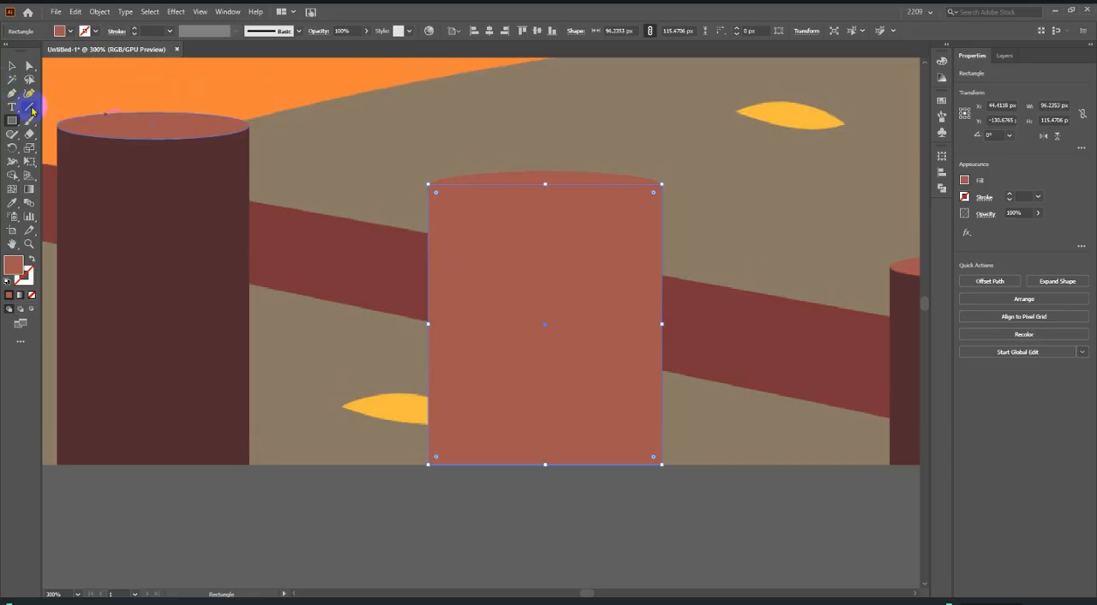
{"action": "left_click", "coordinate": [126, 203]}
Draw an ellipse for the third post's top face, align it with the post and widen it to about 96 × 15 px.
{"action": "left_click_drag", "start_coordinate": [12, 120], "coordinate": [78, 152]}
{"action": "left_click", "coordinate": [78, 152]}
{"action": "scroll", "coordinate": [531, 168], "scroll_direction": "up", "scroll_amount": 2}
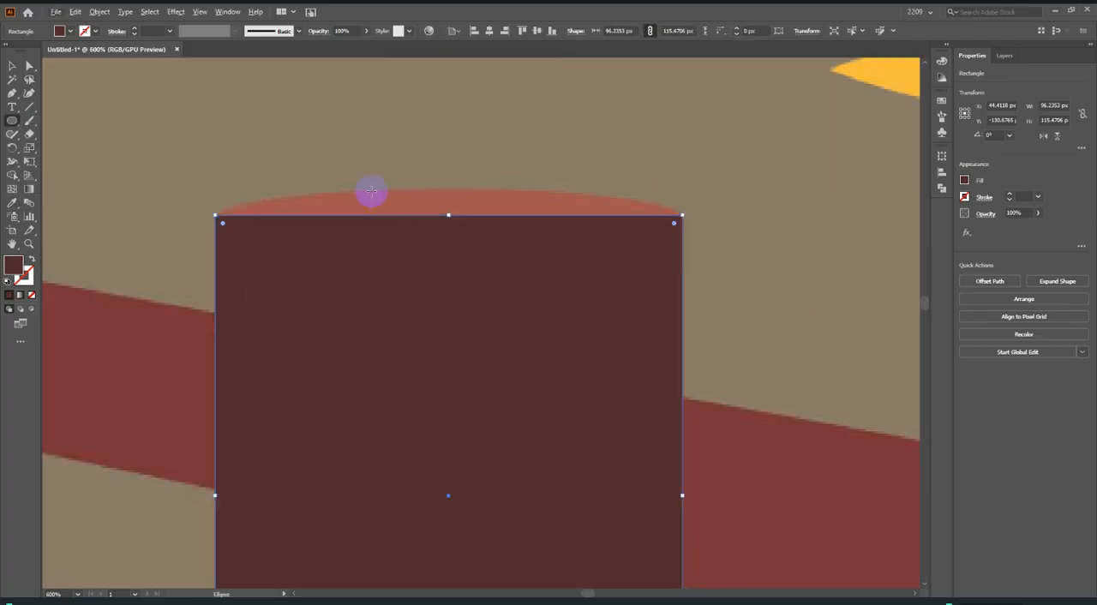
{"action": "mouse_move", "coordinate": [338, 190]}
{"action": "left_mouse_down"}
{"action": "mouse_move", "coordinate": [678, 232]}
{"action": "mouse_move", "coordinate": [747, 261]}
{"action": "left_mouse_up"}
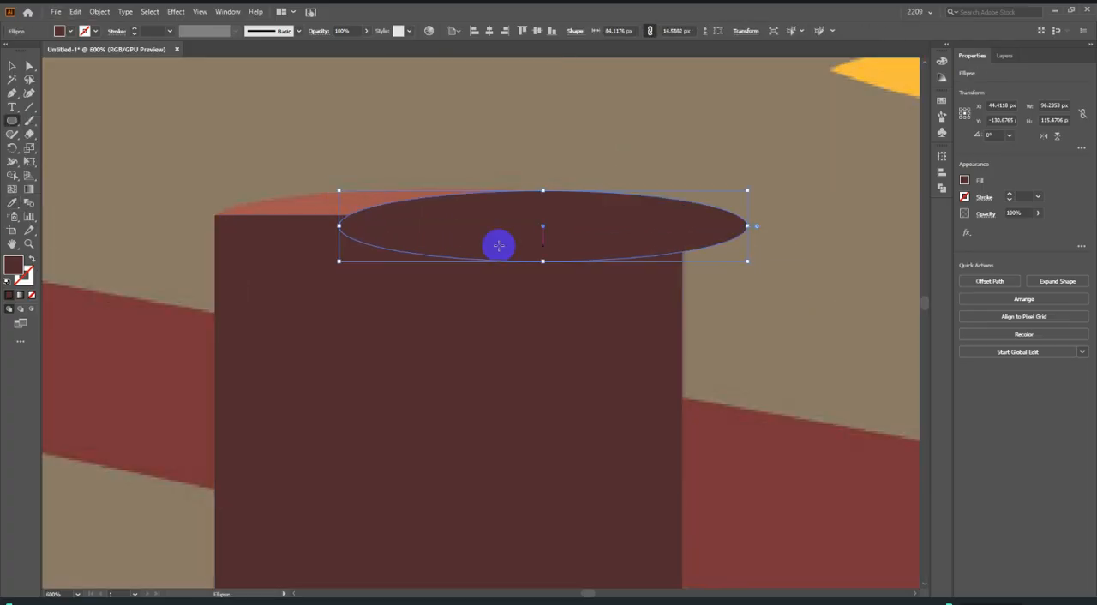
{"action": "left_click_drag", "start_coordinate": [492, 222], "coordinate": [378, 221]}
{"action": "scroll", "coordinate": [608, 223], "scroll_direction": "up", "scroll_amount": 2}
{"action": "left_click_drag", "start_coordinate": [634, 221], "coordinate": [713, 213]}
{"action": "scroll", "coordinate": [799, 233], "scroll_direction": "down", "scroll_amount": 2}
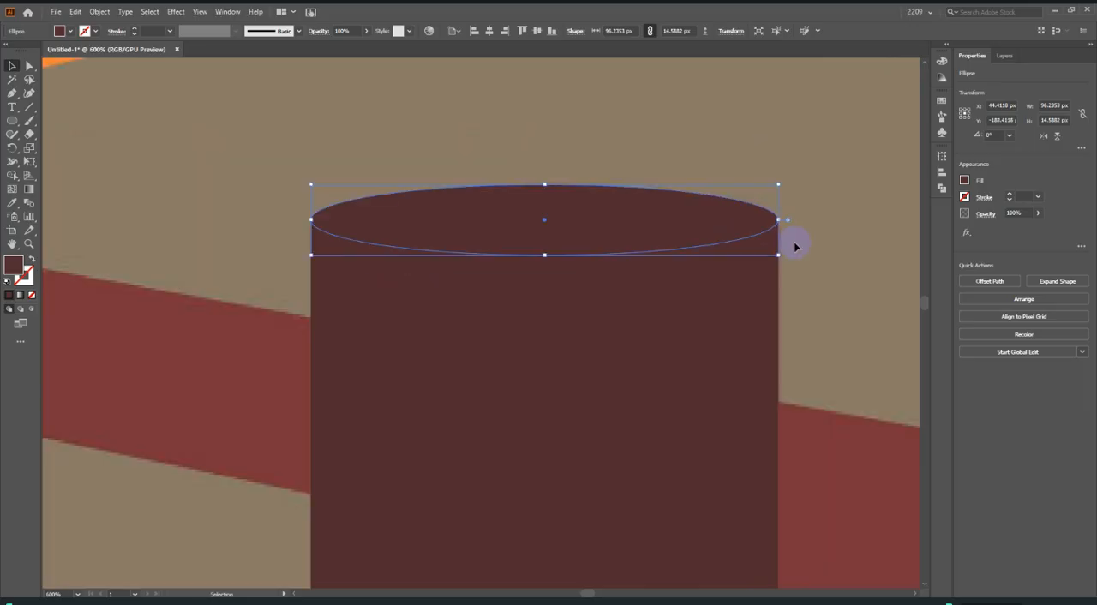
Fill the third post's top ellipse with the reddish brown sampled from the second post's top.
{"action": "scroll", "coordinate": [539, 237], "scroll_direction": "down", "scroll_amount": 3}
{"action": "left_click", "coordinate": [13, 203]}
{"action": "left_click", "coordinate": [367, 197]}
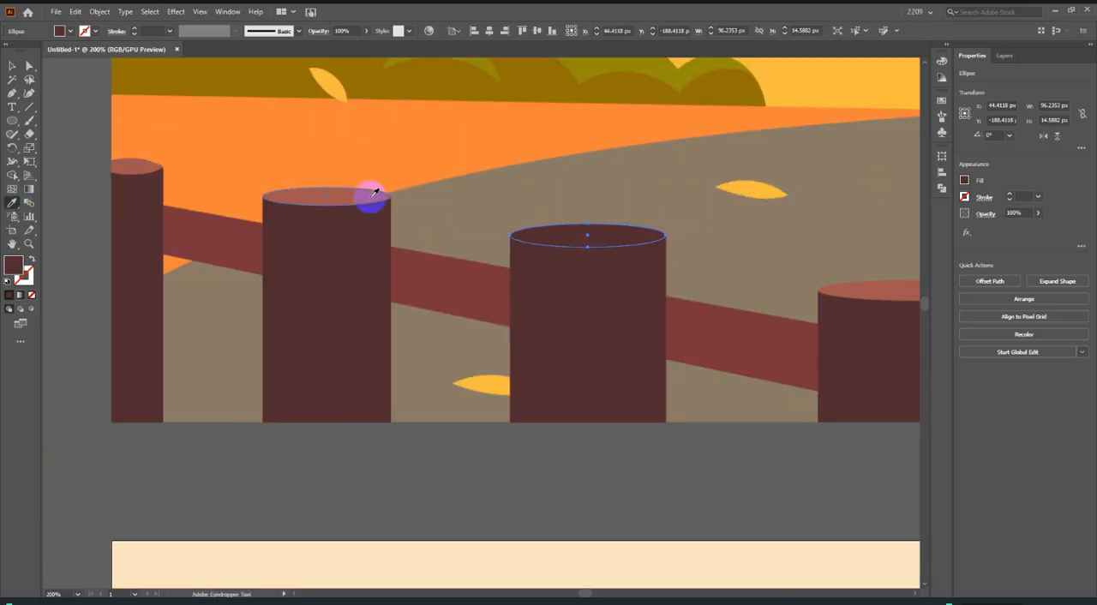
Draw a rectangle about 126 × 82 px over the body of the fourth fence post.
{"action": "left_click_drag", "start_coordinate": [12, 120], "coordinate": [61, 115]}
{"action": "scroll", "coordinate": [240, 261], "scroll_direction": "down", "scroll_amount": 3}
{"action": "scroll", "coordinate": [241, 261], "scroll_direction": "up", "scroll_amount": 5}
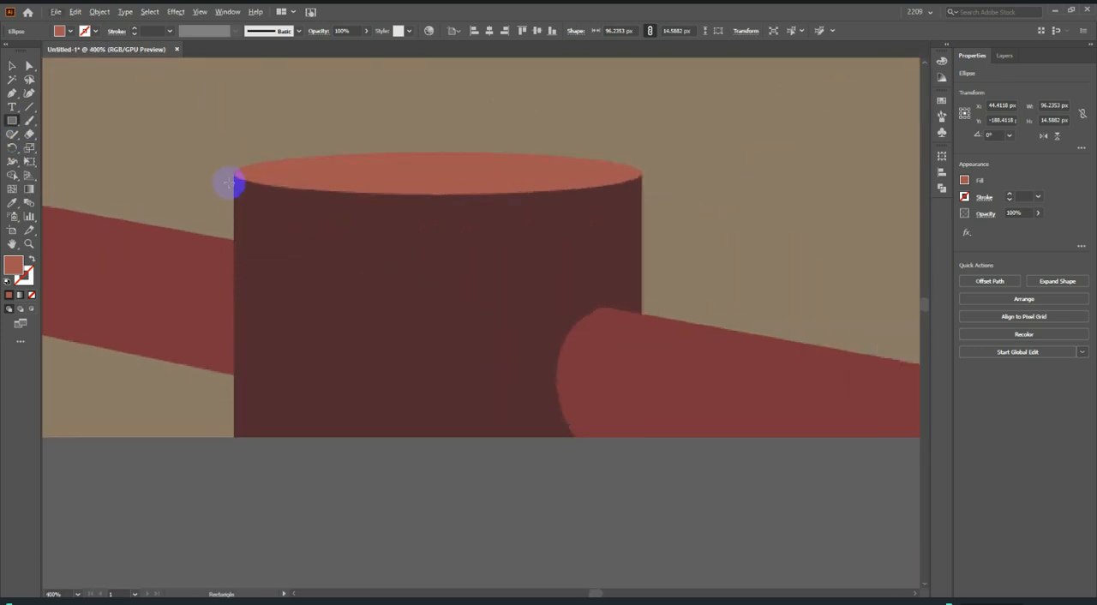
{"action": "left_click_drag", "start_coordinate": [233, 171], "coordinate": [643, 436]}
Fill the fourth post's rectangle with the dark brown sampled from the third post.
{"action": "key", "text": "ctrl+minus"}
{"action": "key", "text": "ctrl+minus"}
{"action": "key", "text": "ctrl+minus"}
{"action": "left_click", "coordinate": [14, 202]}
{"action": "left_click", "coordinate": [272, 311]}
Draw an ellipse about 126 × 10 px across the fourth post and move it up 3.35 px onto the top face.
{"action": "right_click", "coordinate": [12, 121]}
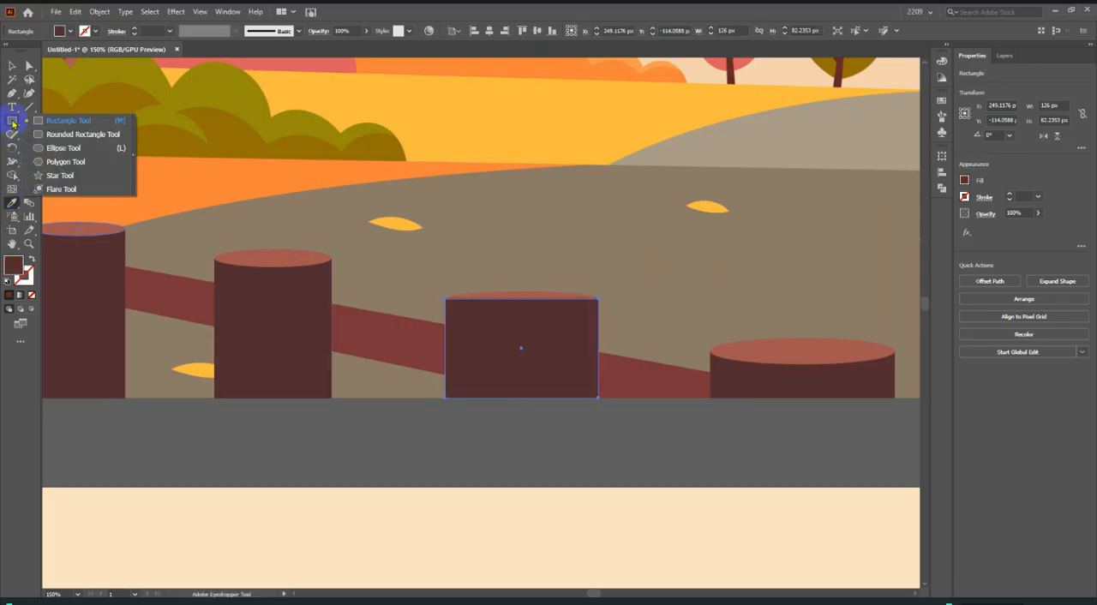
{"action": "left_click", "coordinate": [66, 148]}
{"action": "scroll", "coordinate": [507, 288], "scroll_direction": "up", "scroll_amount": 5}
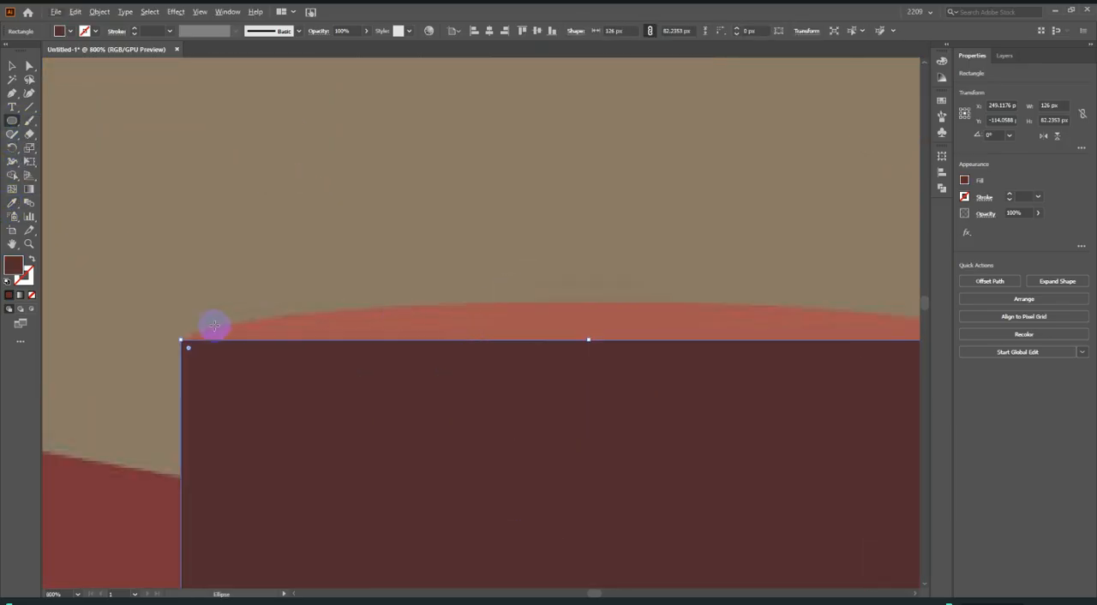
{"action": "left_click_drag", "start_coordinate": [179, 325], "coordinate": [645, 392]}
{"action": "scroll", "coordinate": [645, 392], "scroll_direction": "down", "scroll_amount": 4}
{"action": "left_click", "coordinate": [13, 65]}
{"action": "scroll", "coordinate": [746, 457], "scroll_direction": "up", "scroll_amount": 1}
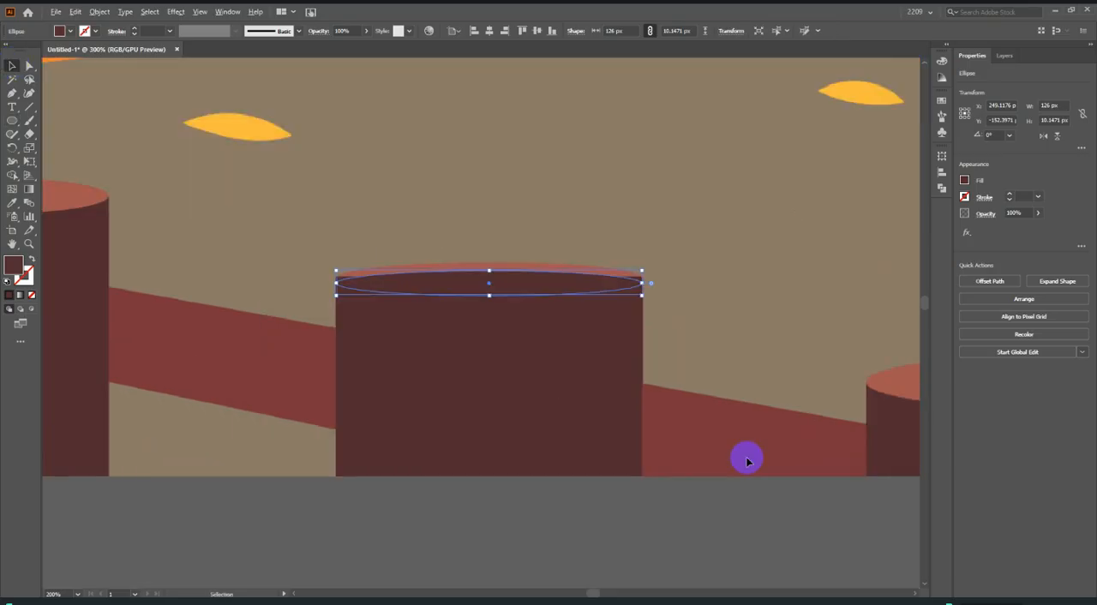
{"action": "scroll", "coordinate": [500, 316], "scroll_direction": "up", "scroll_amount": 3}
{"action": "left_click_drag", "start_coordinate": [421, 238], "coordinate": [422, 220]}
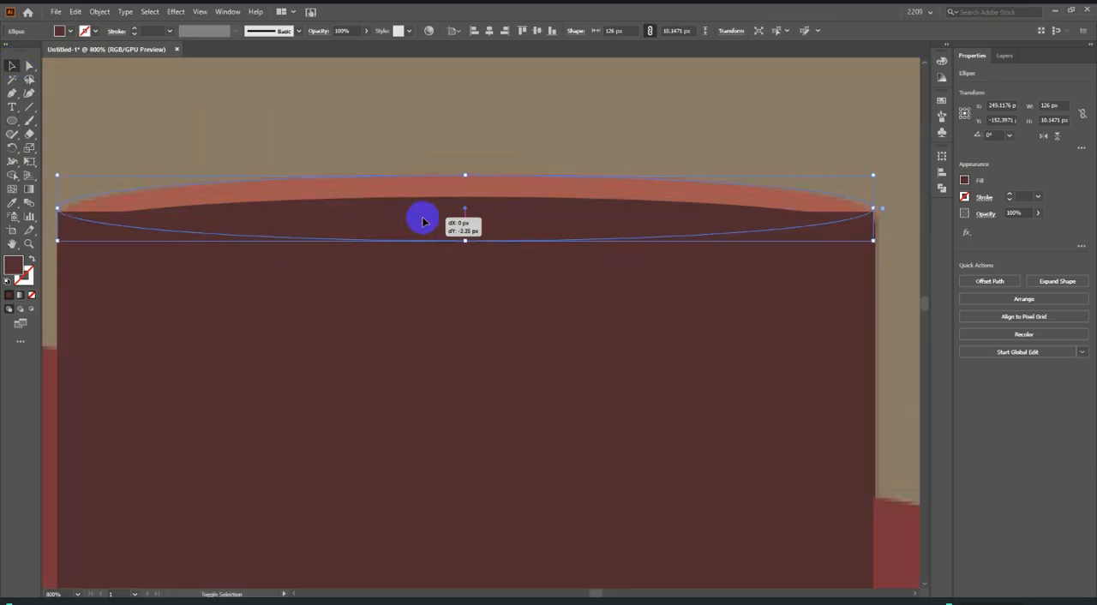
Fill the fourth post's top ellipse with the reddish brown sampled from the third post's top.
{"action": "scroll", "coordinate": [465, 215], "scroll_direction": "down", "scroll_amount": 5}
{"action": "left_click", "coordinate": [13, 206]}
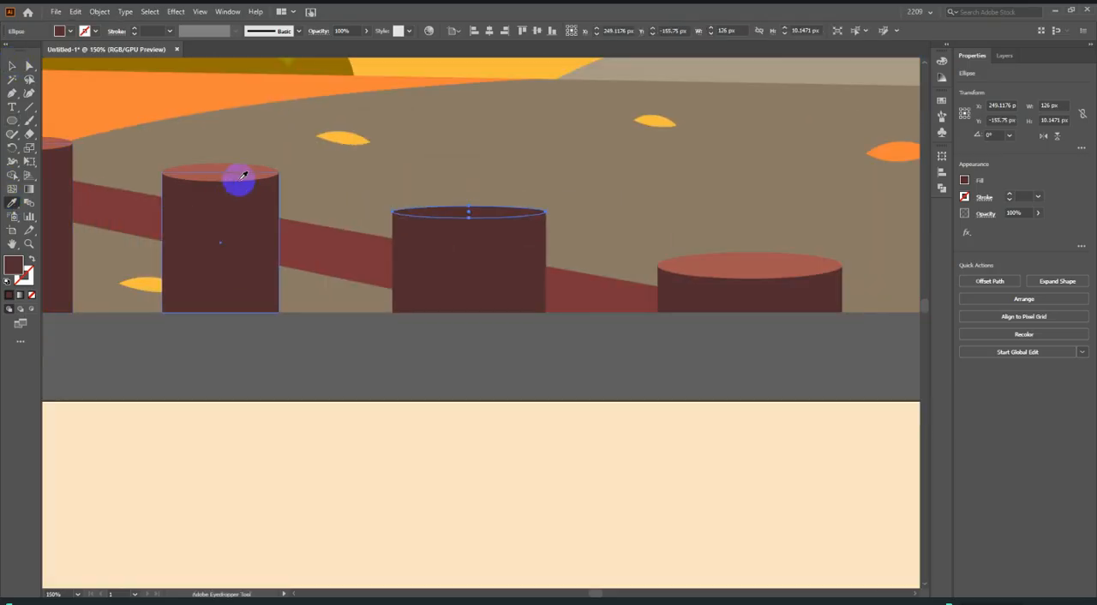
{"action": "left_click", "coordinate": [237, 176]}
Draw a rectangle about 40 px high over the fifth post's body and widen it to the post's full width, about 152 px.
{"action": "left_click_drag", "start_coordinate": [13, 125], "coordinate": [69, 112]}
{"action": "scroll", "coordinate": [191, 211], "scroll_direction": "down", "scroll_amount": 2}
{"action": "scroll", "coordinate": [311, 185], "scroll_direction": "up", "scroll_amount": 3}
{"action": "scroll", "coordinate": [216, 223], "scroll_direction": "up", "scroll_amount": 2}
{"action": "scroll", "coordinate": [216, 223], "scroll_direction": "up", "scroll_amount": 2}
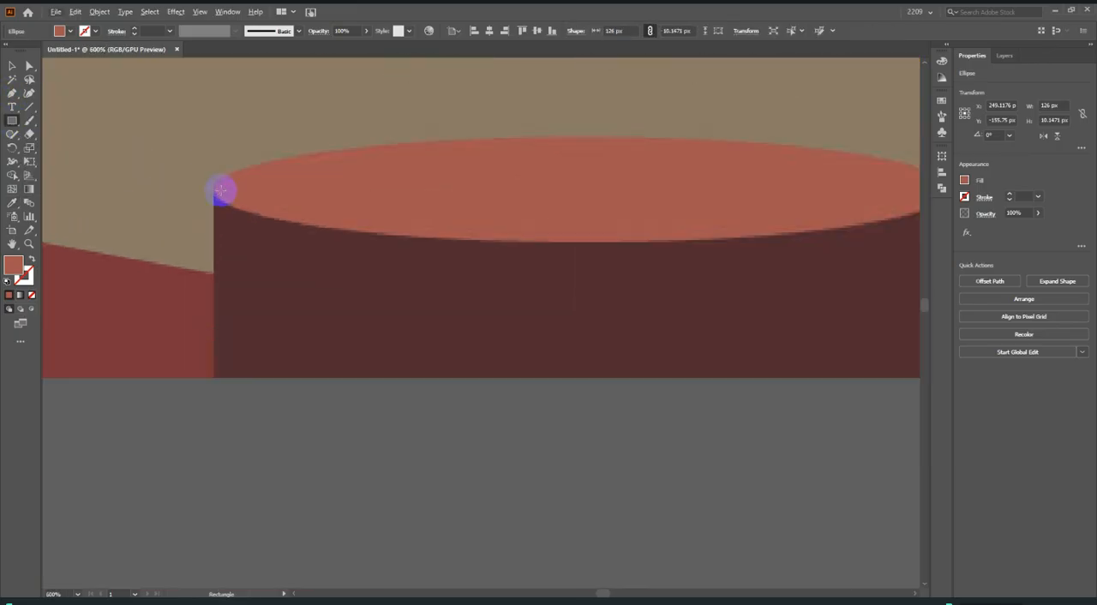
{"action": "left_click_drag", "start_coordinate": [213, 183], "coordinate": [655, 376]}
{"action": "scroll", "coordinate": [668, 346], "scroll_direction": "down", "scroll_amount": 1}
{"action": "left_click_drag", "start_coordinate": [661, 299], "coordinate": [681, 300]}
Extend the fifth post's rectangle down to the artboard's lower edge and fill it with the fourth post's dark brown.
{"action": "scroll", "coordinate": [407, 365], "scroll_direction": "up", "scroll_amount": 2}
{"action": "scroll", "coordinate": [407, 366], "scroll_direction": "up", "scroll_amount": 3}
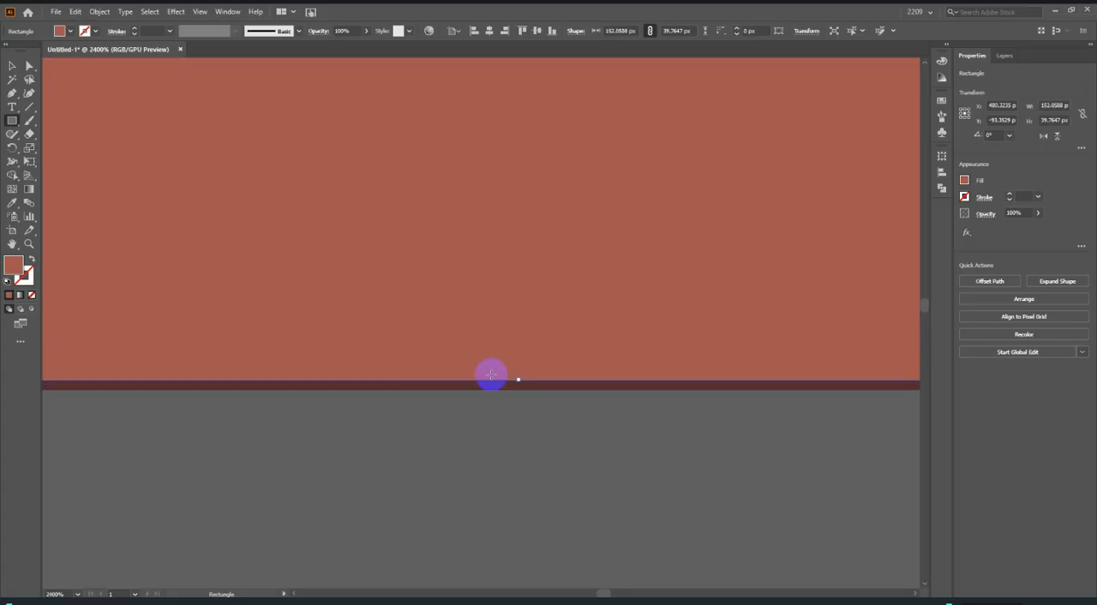
{"action": "left_click_drag", "start_coordinate": [519, 379], "coordinate": [518, 388]}
{"action": "scroll", "coordinate": [517, 387], "scroll_direction": "down", "scroll_amount": 7}
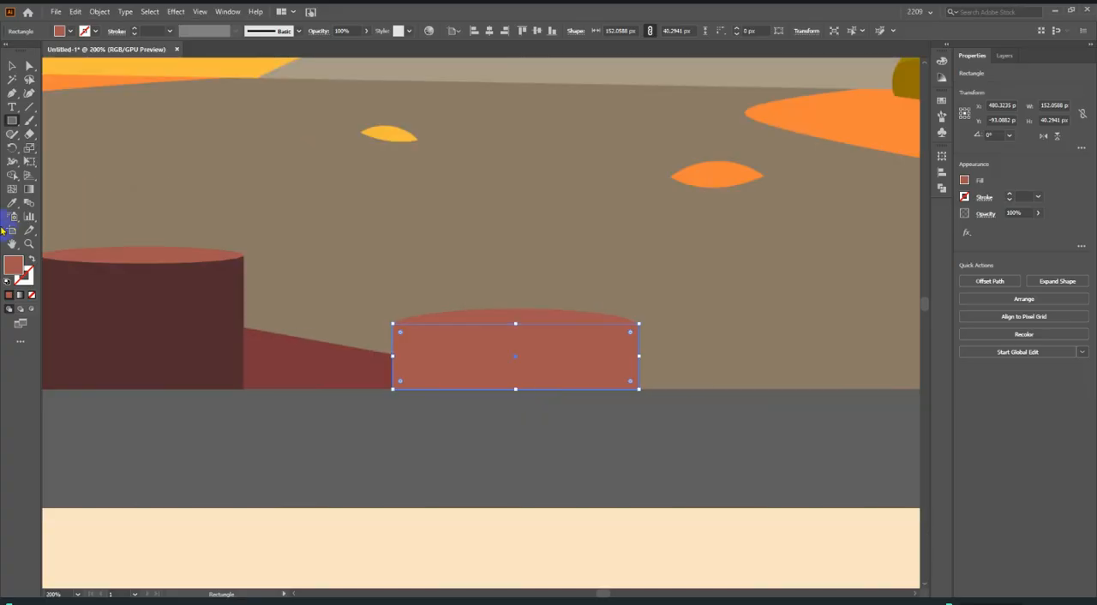
{"action": "left_click", "coordinate": [13, 206]}
{"action": "left_click", "coordinate": [100, 286]}
Draw an ellipse over the fifth post's top face with the Ellipse tool.
{"action": "left_click_drag", "start_coordinate": [13, 126], "coordinate": [39, 146]}
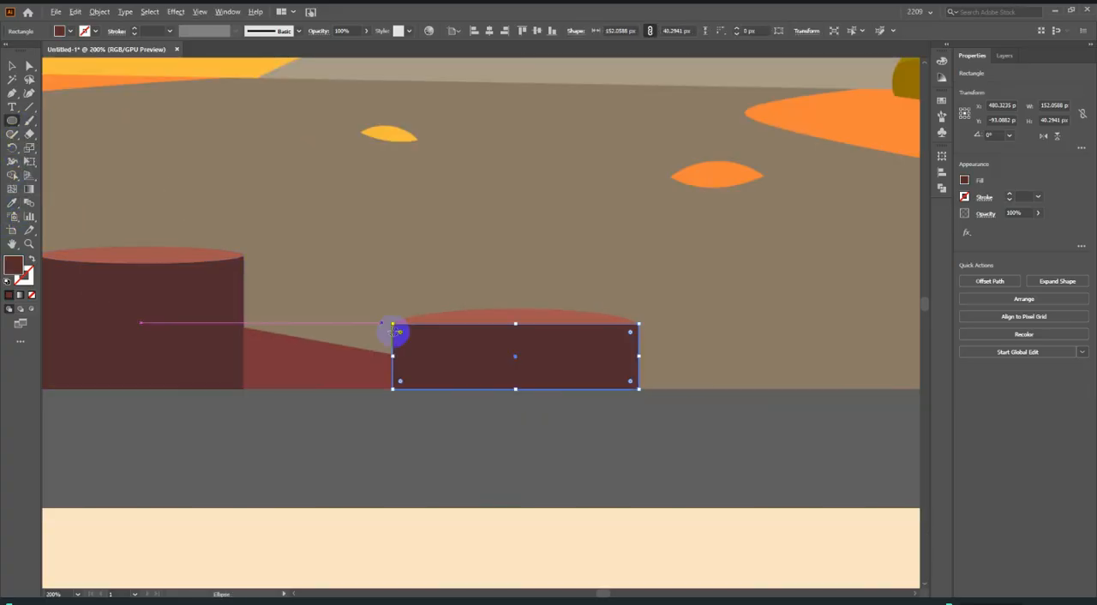
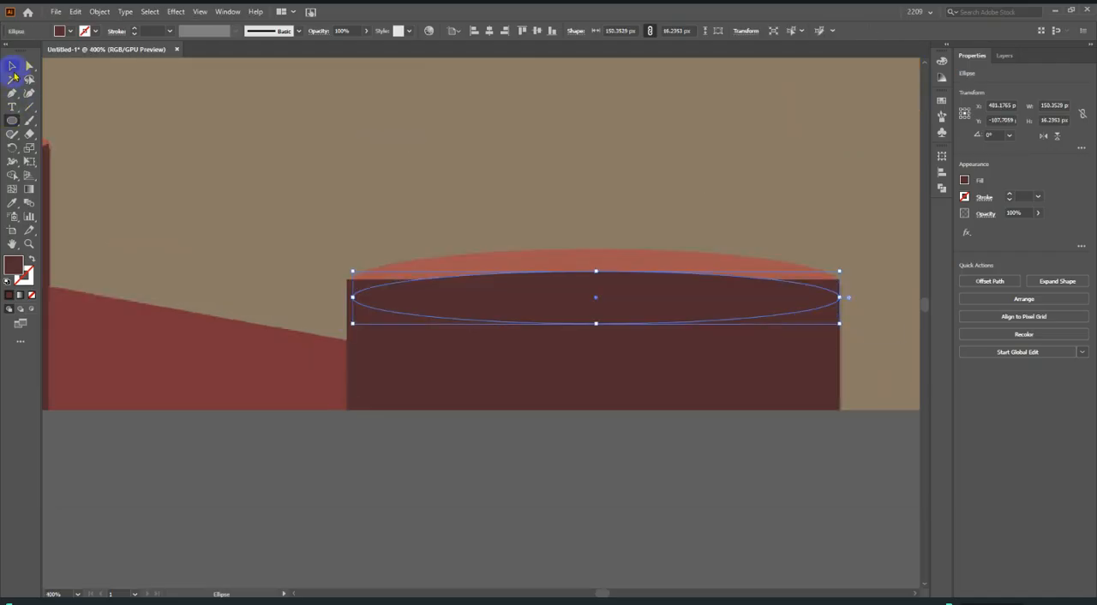
Fit the ellipse to the fifth post's top face: widen it to about 152 px, raise it, and heighten it to about 18 px.
{"action": "left_click", "coordinate": [13, 67]}
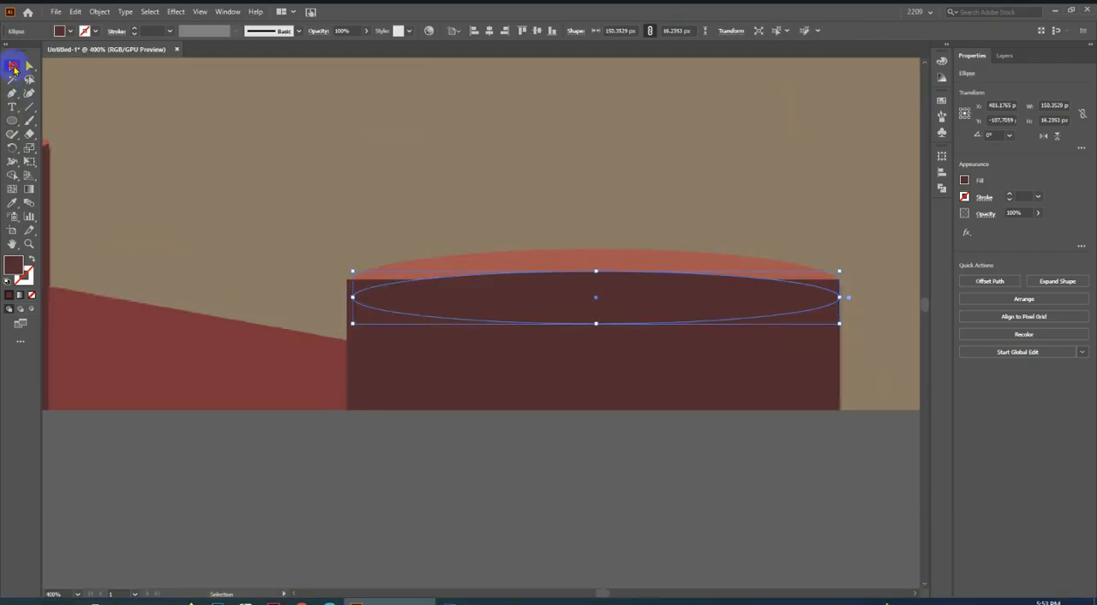
{"action": "scroll", "coordinate": [334, 326], "scroll_direction": "up", "scroll_amount": 2}
{"action": "left_click_drag", "start_coordinate": [372, 268], "coordinate": [357, 263]}
{"action": "scroll", "coordinate": [367, 265], "scroll_direction": "up", "scroll_amount": 3}
{"action": "scroll", "coordinate": [213, 293], "scroll_direction": "up", "scroll_amount": 1}
{"action": "scroll", "coordinate": [213, 294], "scroll_direction": "down", "scroll_amount": 5}
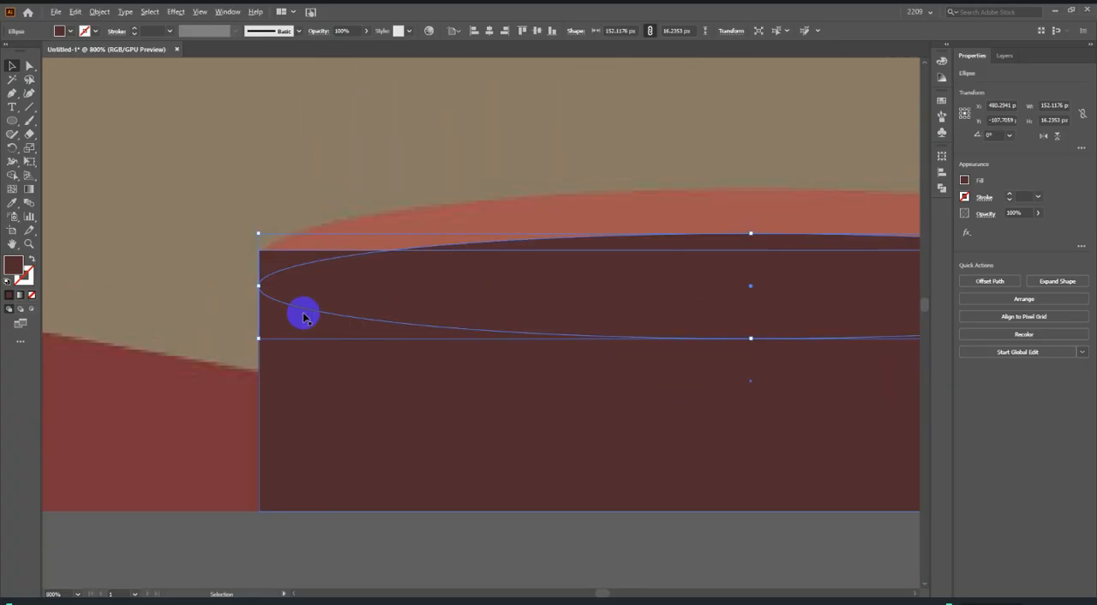
{"action": "left_click_drag", "start_coordinate": [546, 300], "coordinate": [543, 287]}
{"action": "scroll", "coordinate": [514, 270], "scroll_direction": "up", "scroll_amount": 2}
{"action": "scroll", "coordinate": [511, 268], "scroll_direction": "down", "scroll_amount": 1}
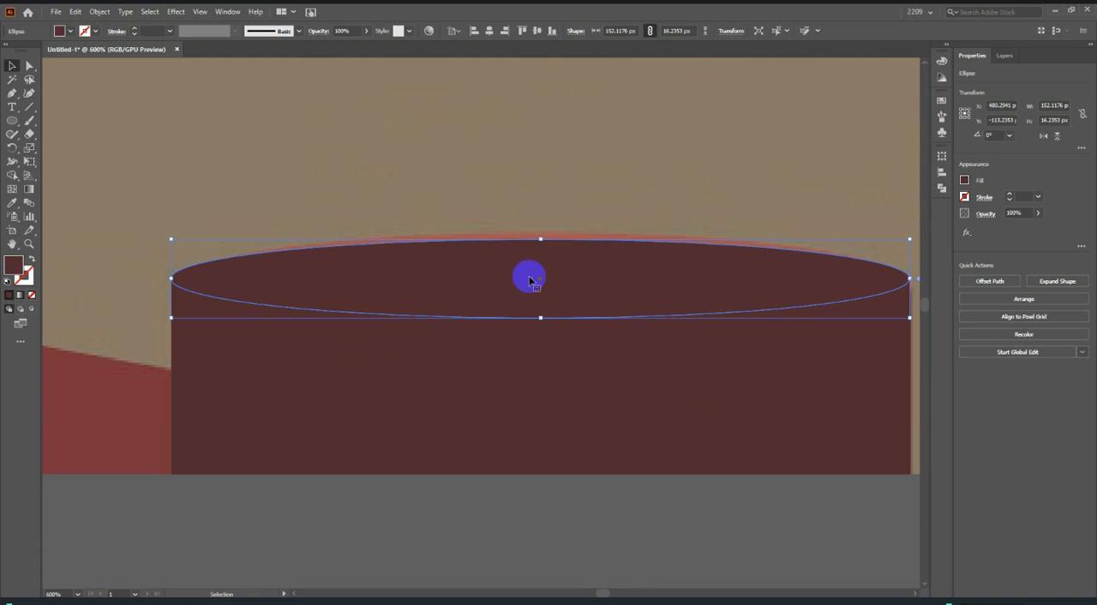
{"action": "left_click_drag", "start_coordinate": [540, 239], "coordinate": [541, 234]}
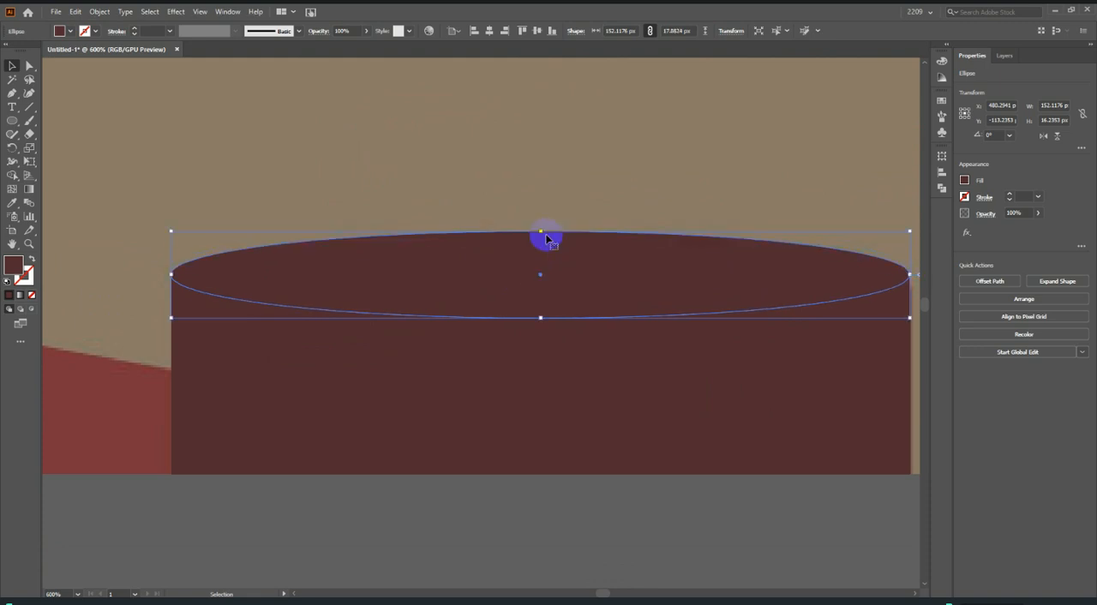
Fill the fifth post's top ellipse with the reddish brown sampled from the fourth post's top, then deselect it.
{"action": "scroll", "coordinate": [546, 237], "scroll_direction": "down", "scroll_amount": 3}
{"action": "scroll", "coordinate": [589, 253], "scroll_direction": "down", "scroll_amount": 1}
{"action": "left_click", "coordinate": [12, 205]}
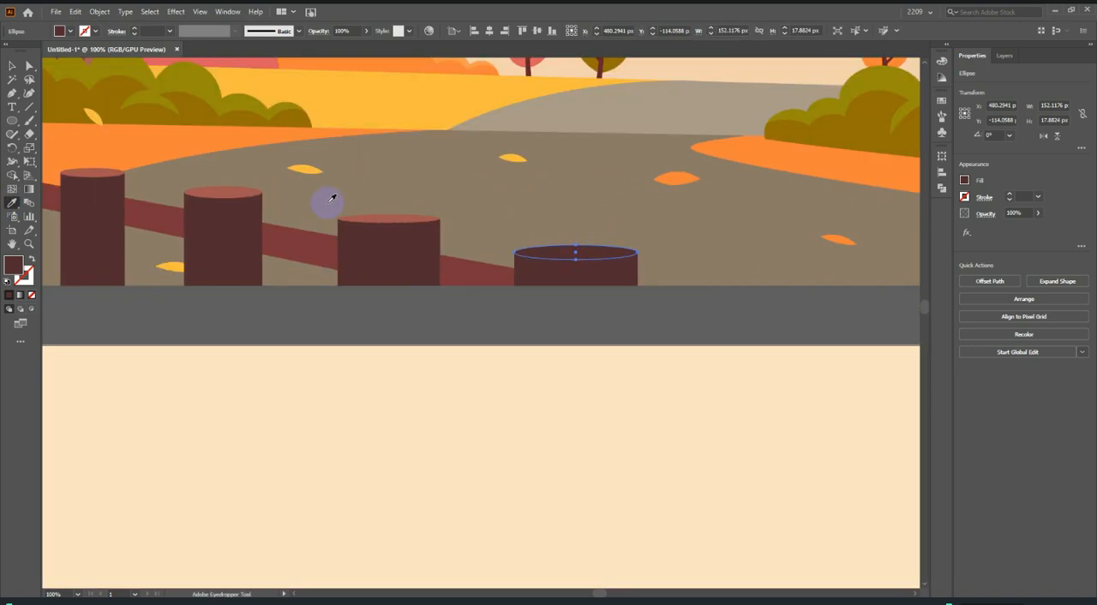
{"action": "left_click", "coordinate": [379, 222]}
{"action": "scroll", "coordinate": [505, 220], "scroll_direction": "down", "scroll_amount": 3}
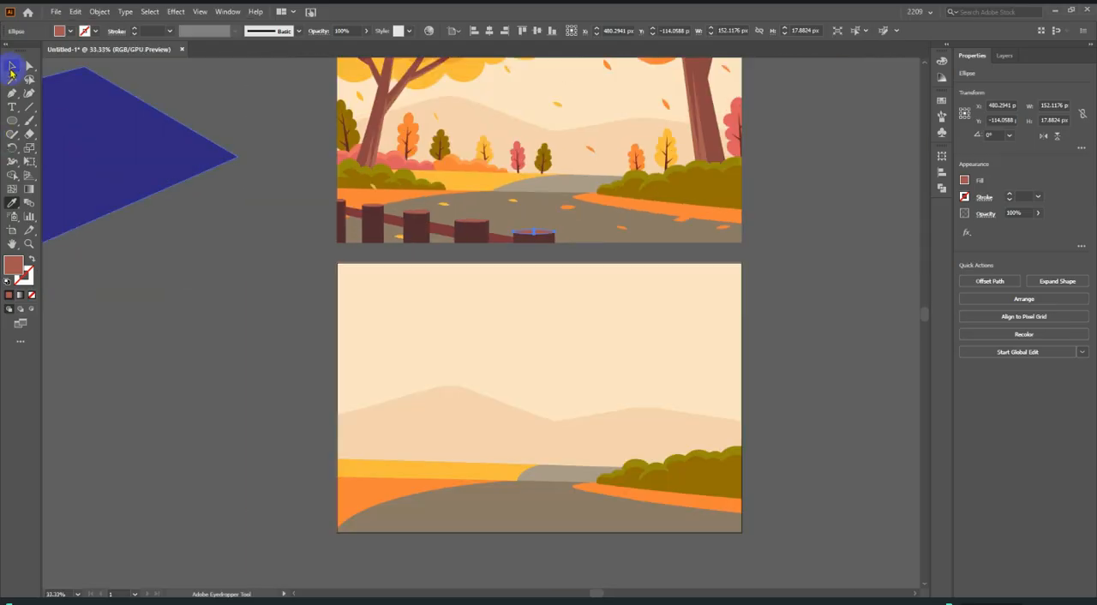
{"action": "left_click", "coordinate": [12, 66]}
{"action": "left_click", "coordinate": [205, 294]}
{"action": "scroll", "coordinate": [440, 276], "scroll_direction": "up", "scroll_amount": 3}
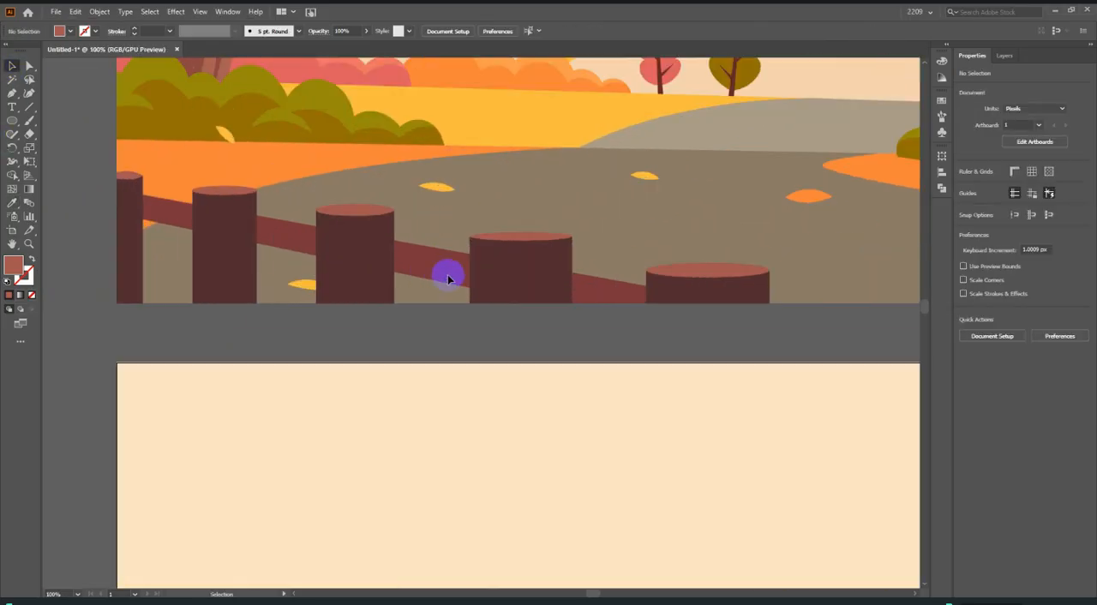
{"action": "left_click", "coordinate": [11, 94]}
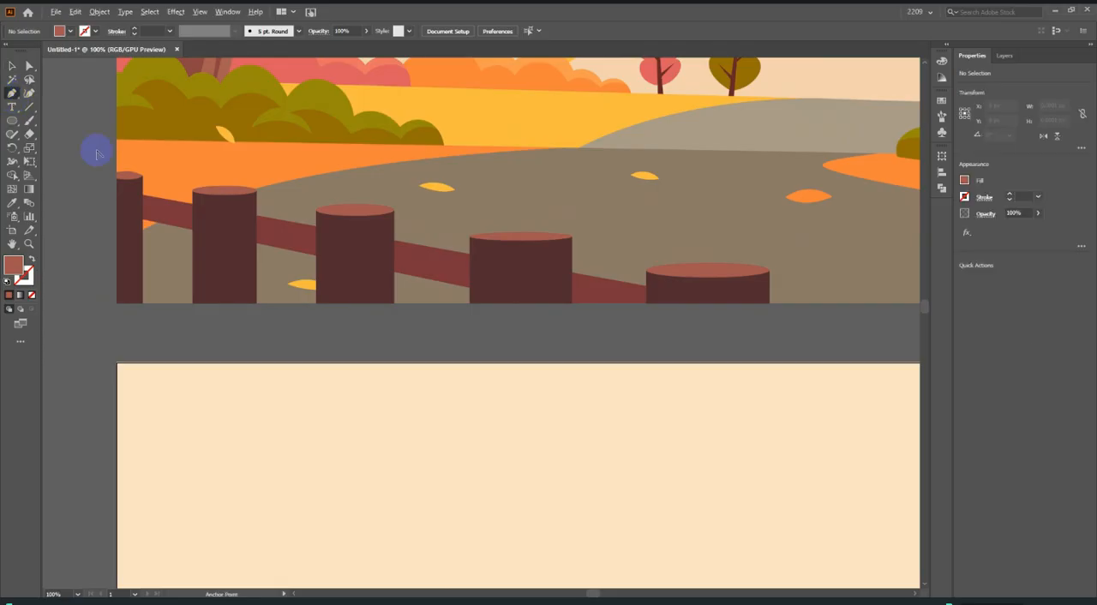
{"action": "scroll", "coordinate": [191, 262], "scroll_direction": "up", "scroll_amount": 3}
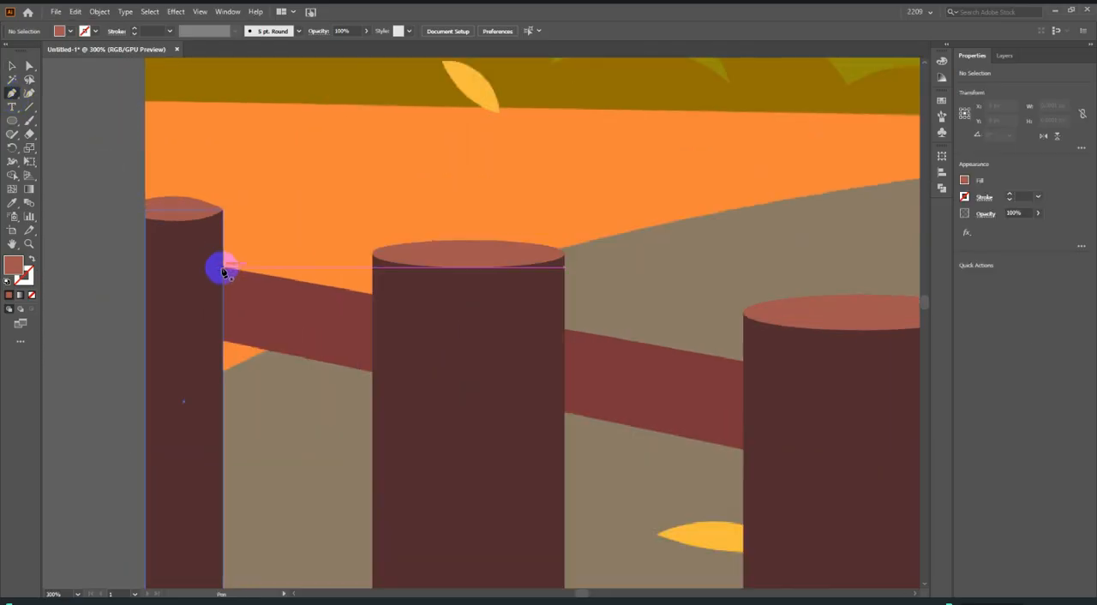
{"action": "scroll", "coordinate": [219, 269], "scroll_direction": "down", "scroll_amount": 3}
Select all five traced fence posts and move them from the reference picture down onto the artboard.
{"action": "left_click", "coordinate": [11, 65]}
{"action": "scroll", "coordinate": [348, 248], "scroll_direction": "down", "scroll_amount": 3}
{"action": "left_click", "coordinate": [428, 310]}
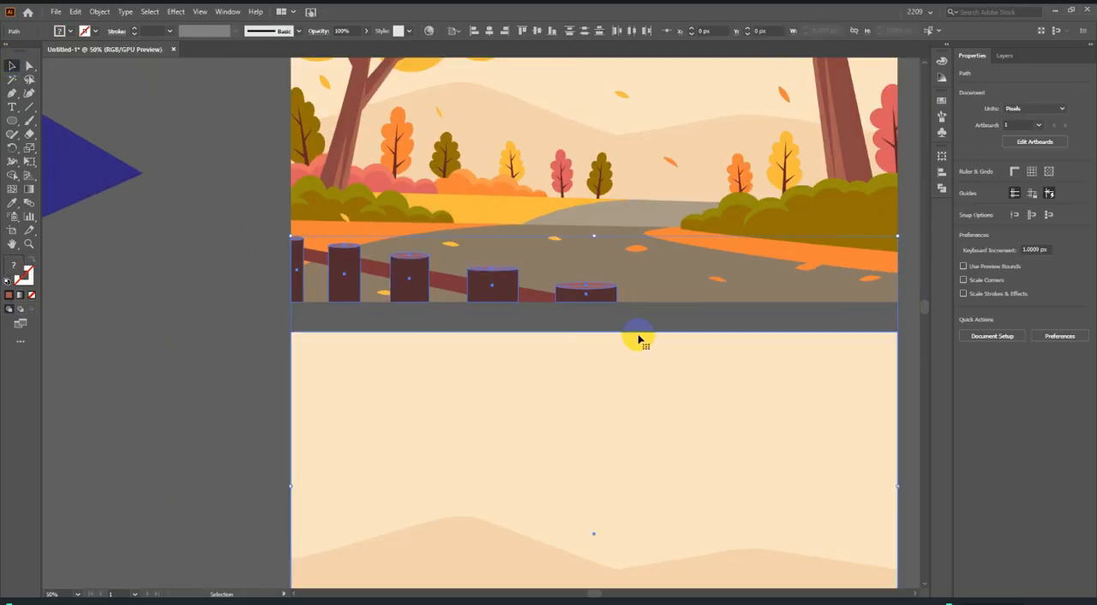
{"action": "scroll", "coordinate": [591, 296], "scroll_direction": "down", "scroll_amount": 3}
{"action": "left_click", "coordinate": [690, 268]}
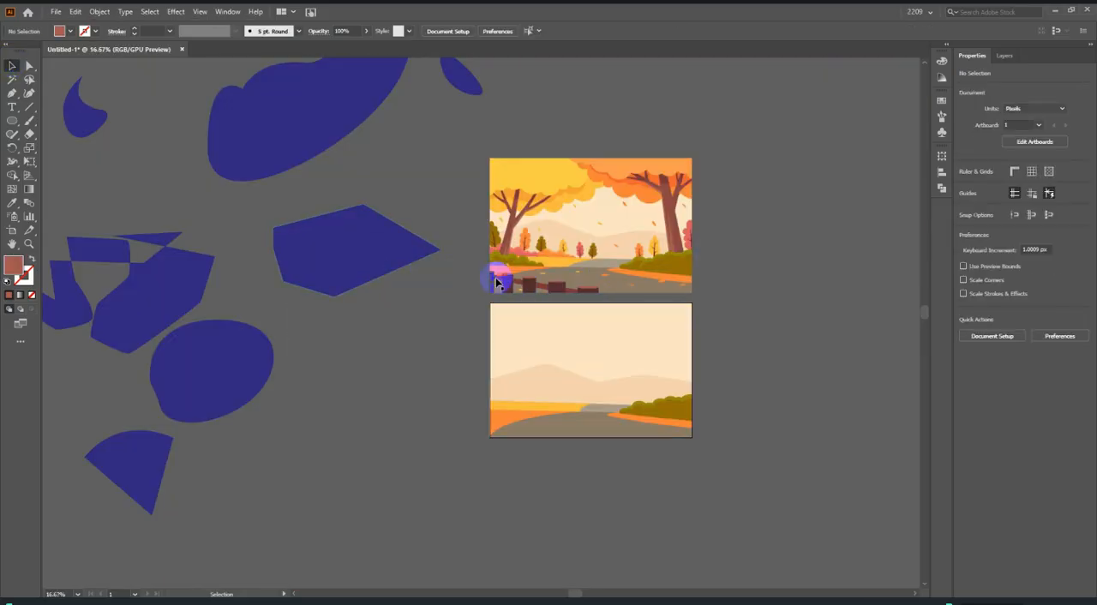
{"action": "left_click", "coordinate": [619, 297]}
{"action": "left_click_drag", "start_coordinate": [590, 293], "coordinate": [587, 433]}
{"action": "scroll", "coordinate": [511, 469], "scroll_direction": "up", "scroll_amount": 2}
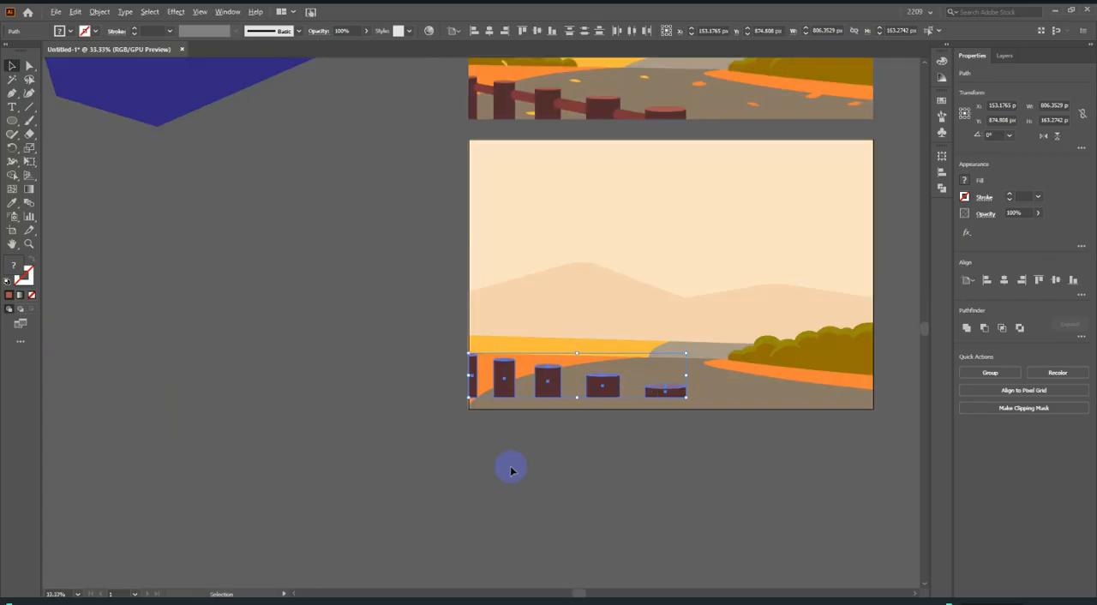
Align the five fence posts with the artboard's left and lower edges and deselect them.
{"action": "scroll", "coordinate": [511, 470], "scroll_direction": "up", "scroll_amount": 1}
{"action": "key", "text": "ctrl+alt+3"}
{"action": "key", "text": "ctrl+z"}
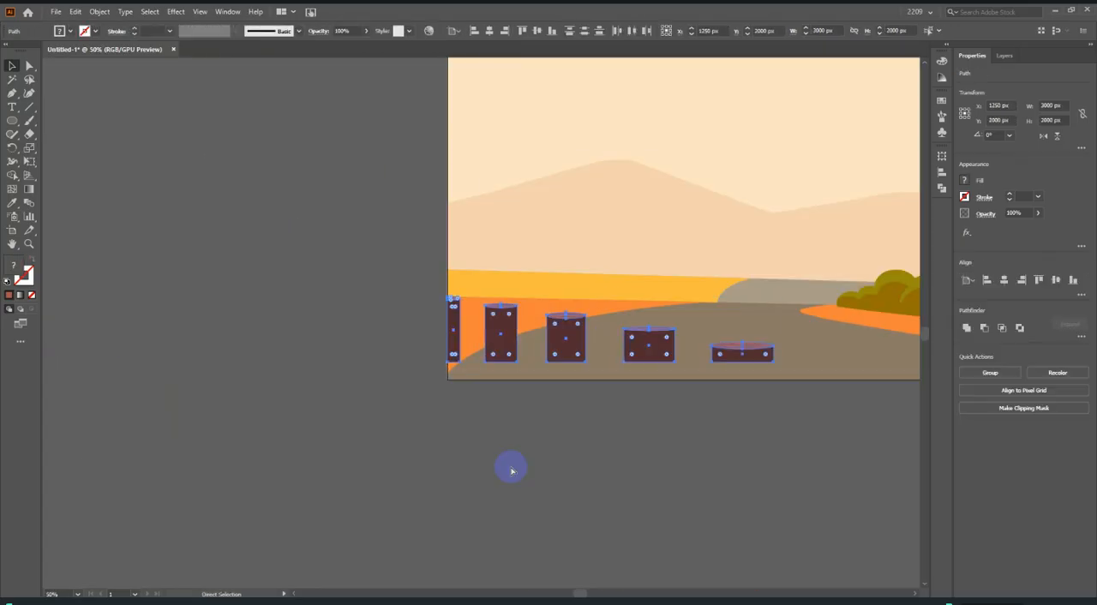
{"action": "scroll", "coordinate": [509, 465], "scroll_direction": "up", "scroll_amount": 3}
{"action": "left_click_drag", "start_coordinate": [501, 283], "coordinate": [473, 391]}
{"action": "left_click", "coordinate": [473, 392]}
{"action": "scroll", "coordinate": [331, 380], "scroll_direction": "up", "scroll_amount": 3}
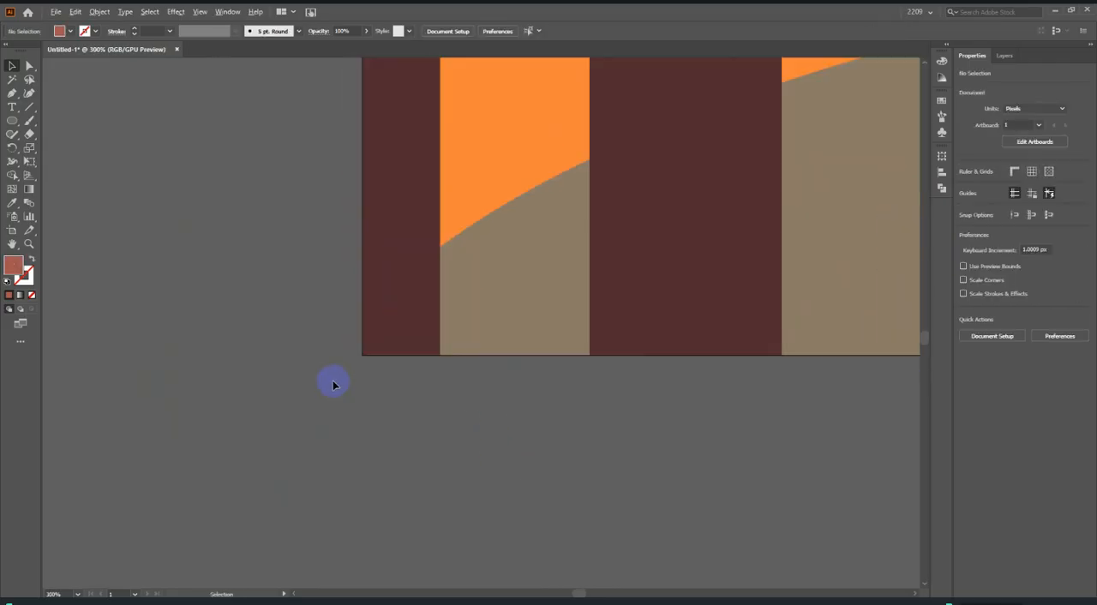
Start tracing the rail between the first and second reference posts with the Pen tool, curving the path around its rounded end.
{"action": "scroll", "coordinate": [387, 371], "scroll_direction": "down", "scroll_amount": 7}
{"action": "scroll", "coordinate": [507, 391], "scroll_direction": "down", "scroll_amount": 2}
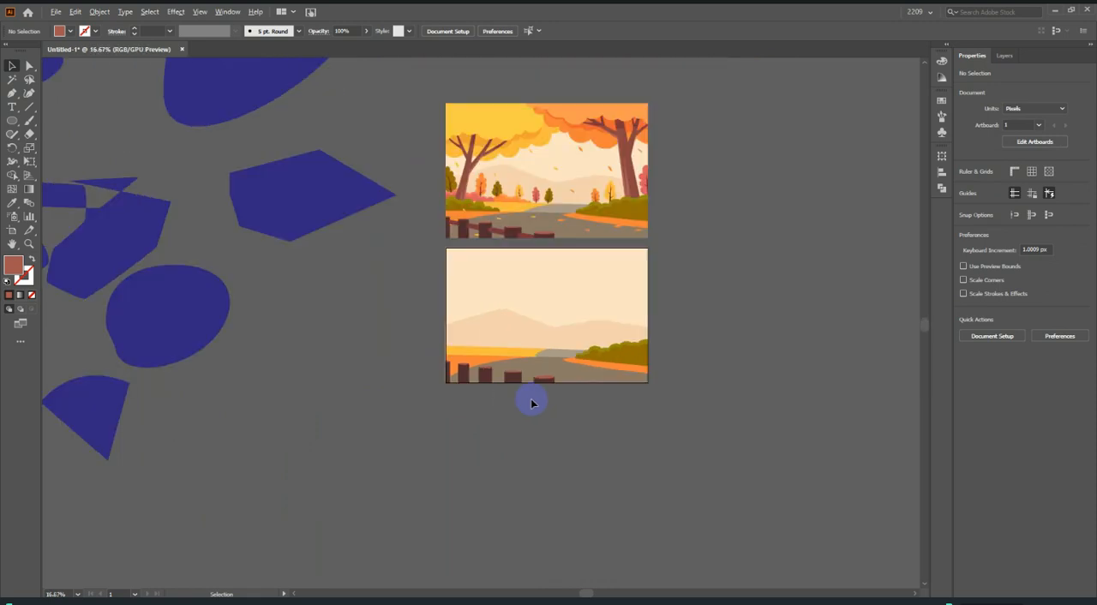
{"action": "scroll", "coordinate": [502, 285], "scroll_direction": "up", "scroll_amount": 8}
{"action": "scroll", "coordinate": [123, 261], "scroll_direction": "down", "scroll_amount": 3}
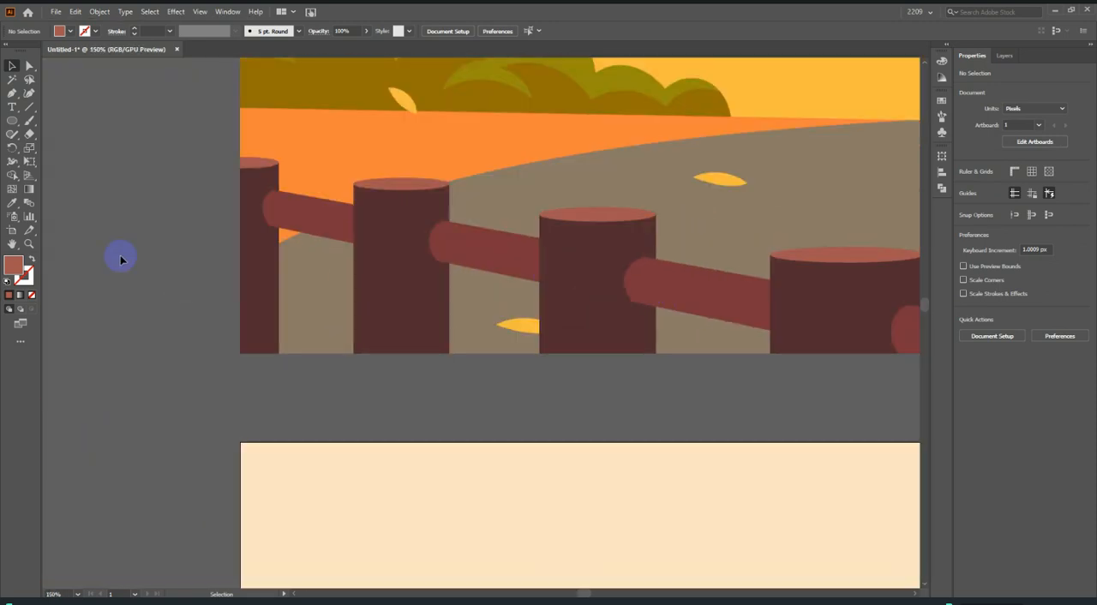
{"action": "scroll", "coordinate": [177, 206], "scroll_direction": "up", "scroll_amount": 4}
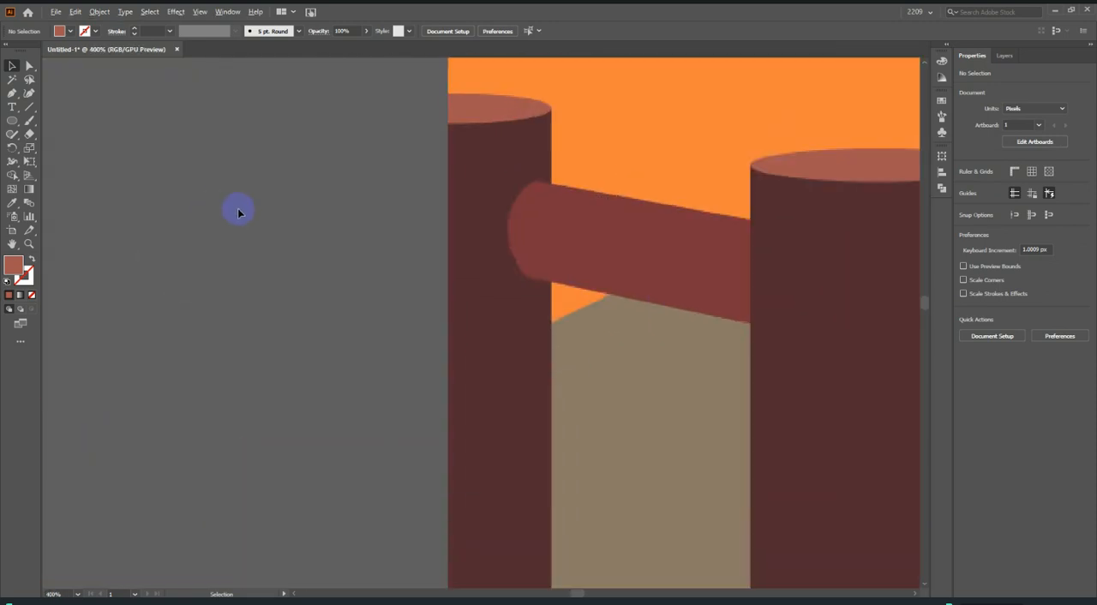
{"action": "left_click", "coordinate": [13, 94]}
{"action": "scroll", "coordinate": [558, 271], "scroll_direction": "up", "scroll_amount": 4}
{"action": "left_click", "coordinate": [472, 297]}
{"action": "scroll", "coordinate": [477, 257], "scroll_direction": "up", "scroll_amount": 1}
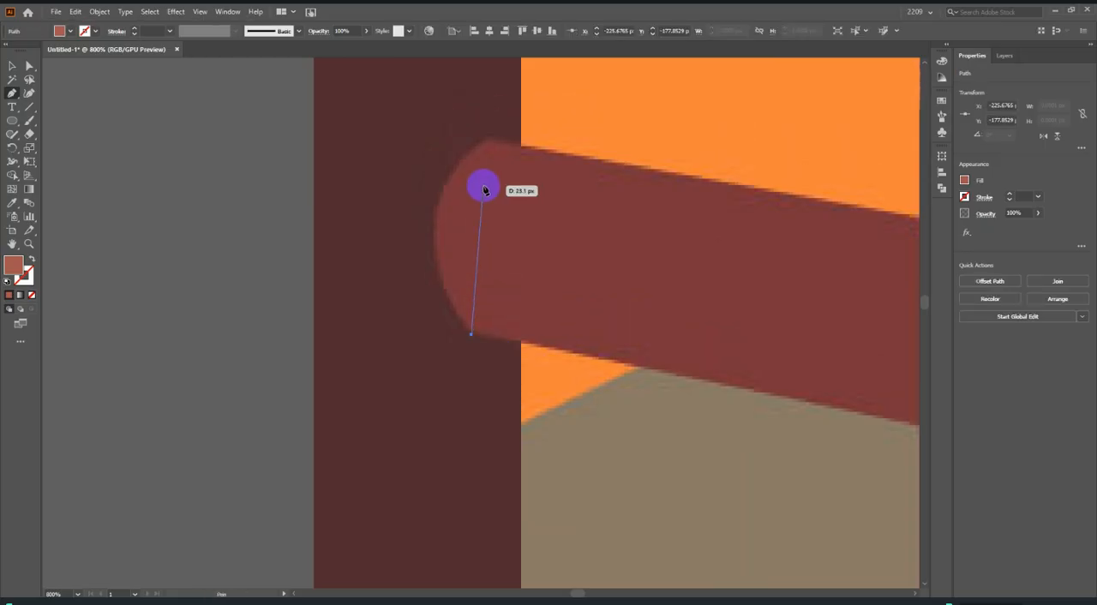
{"action": "left_click_drag", "start_coordinate": [490, 139], "coordinate": [598, 80]}
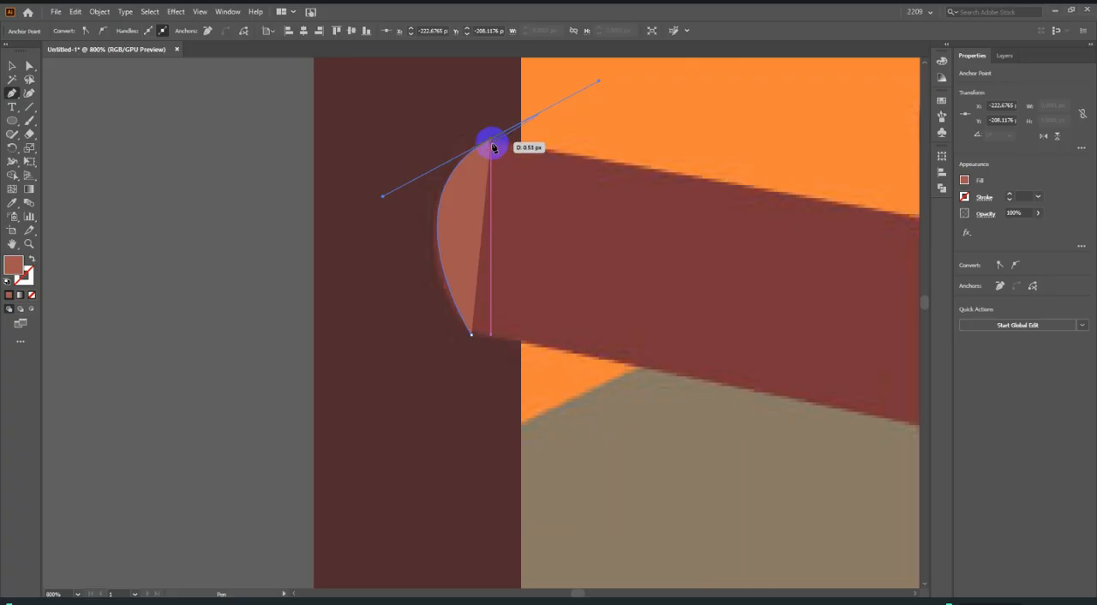
{"action": "left_click_drag", "start_coordinate": [492, 144], "coordinate": [34, 322]}
Set the path's fill to none and trace the first rail's straight edges to the second post, closing the outline.
{"action": "left_click", "coordinate": [32, 295]}
{"action": "scroll", "coordinate": [147, 287], "scroll_direction": "down", "scroll_amount": 2}
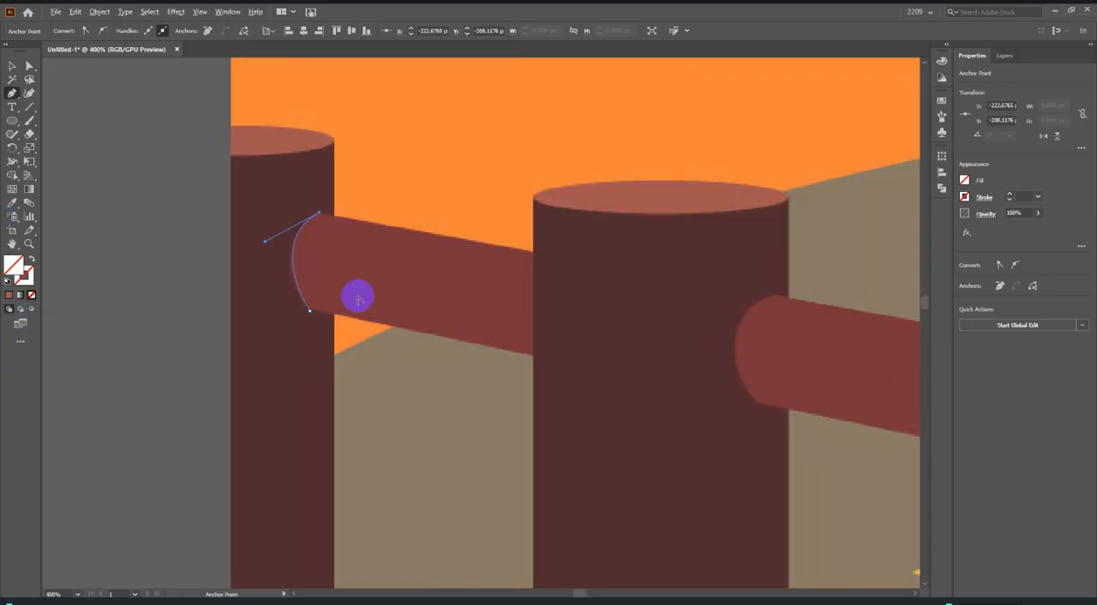
{"action": "left_click", "coordinate": [534, 253]}
{"action": "left_click", "coordinate": [532, 357]}
{"action": "left_click_drag", "start_coordinate": [330, 304], "coordinate": [309, 312]}
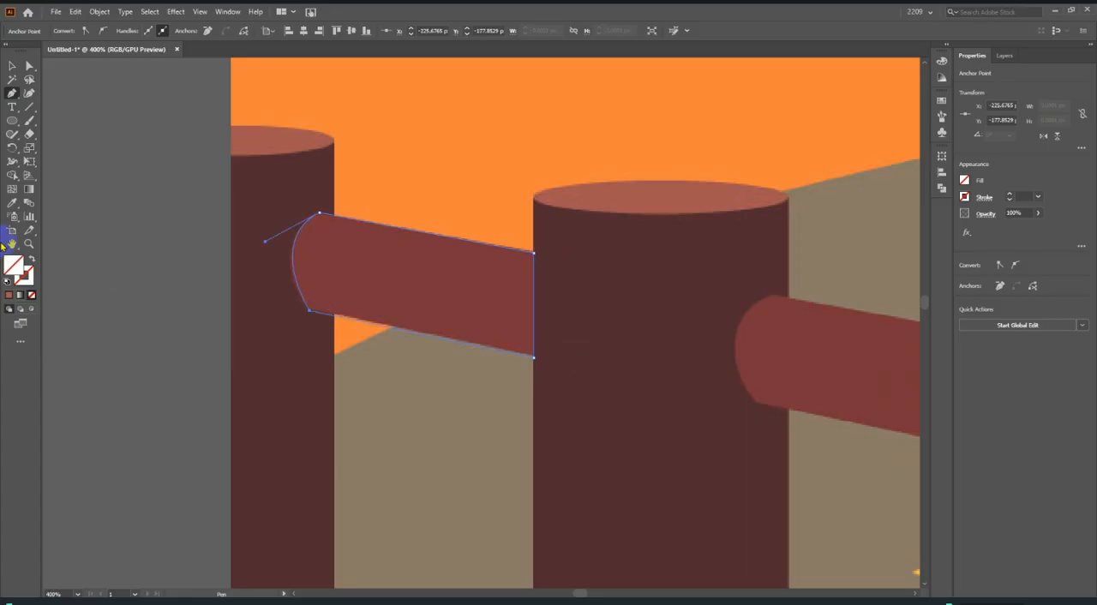
Fill the first rail's outline with the dark red sampled from the reference rail.
{"action": "left_click", "coordinate": [11, 206]}
{"action": "left_click", "coordinate": [390, 279]}
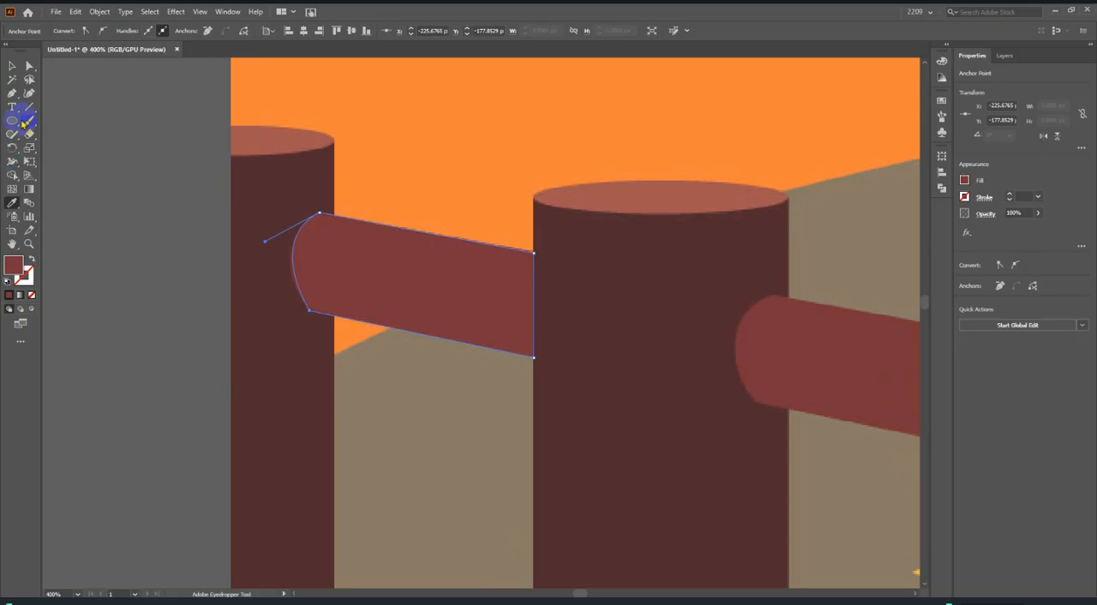
{"action": "left_click", "coordinate": [14, 67]}
Place a copy of the first rail over the second reference rail and widen it to about 90 px, up to the third post.
{"action": "scroll", "coordinate": [179, 304], "scroll_direction": "down", "scroll_amount": 2}
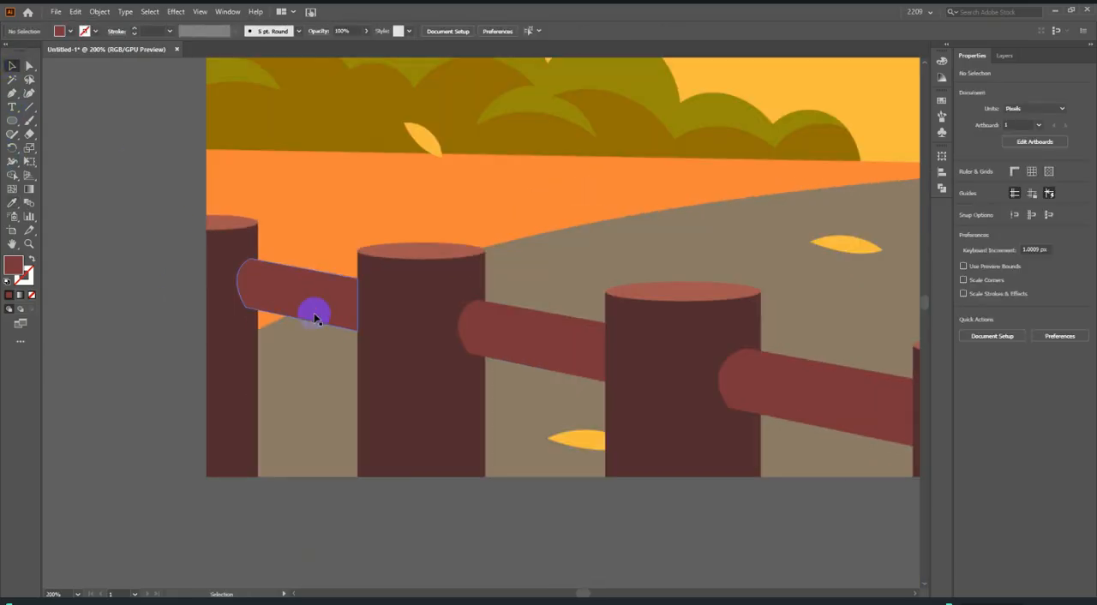
{"action": "left_click", "coordinate": [307, 296]}
{"action": "left_click_drag", "start_coordinate": [306, 297], "coordinate": [421, 298]}
{"action": "scroll", "coordinate": [514, 338], "scroll_direction": "up", "scroll_amount": 2}
{"action": "scroll", "coordinate": [416, 289], "scroll_direction": "up", "scroll_amount": 2}
{"action": "scroll", "coordinate": [322, 299], "scroll_direction": "down", "scroll_amount": 5}
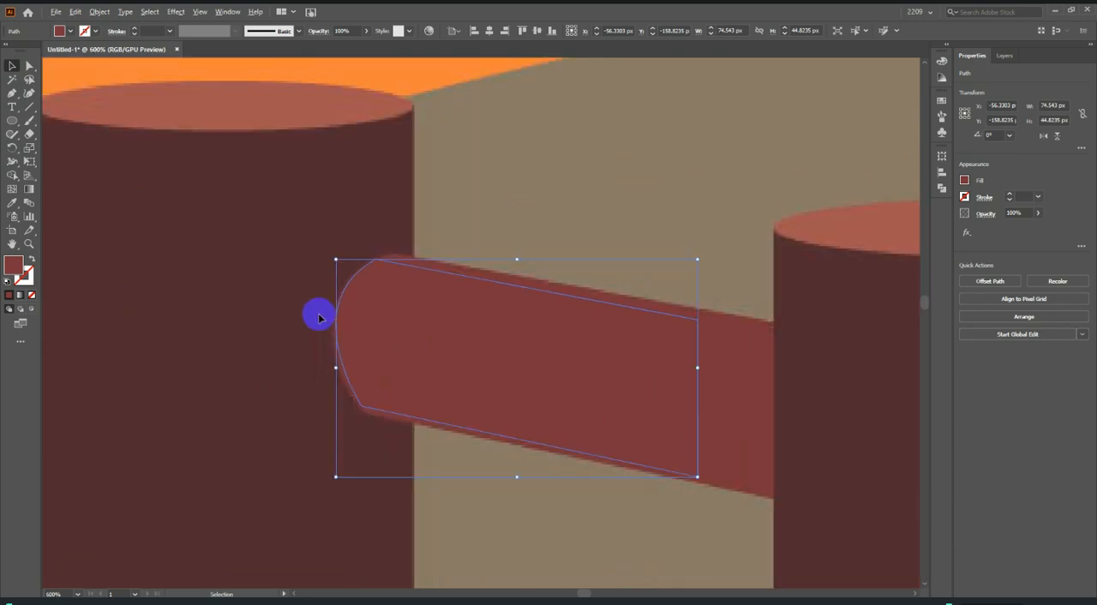
{"action": "scroll", "coordinate": [514, 353], "scroll_direction": "up", "scroll_amount": 2}
{"action": "left_click_drag", "start_coordinate": [517, 329], "coordinate": [592, 351]}
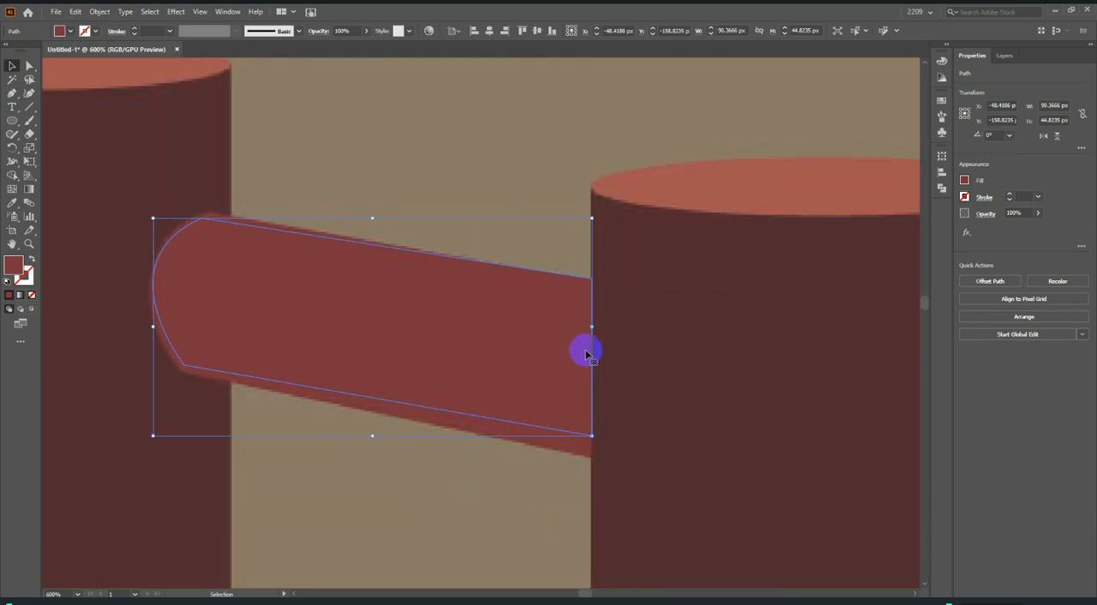
Reshape the second rail's corners and rounded end with the Curvature tool to match the reference rail, then deselect it.
{"action": "left_click", "coordinate": [30, 94]}
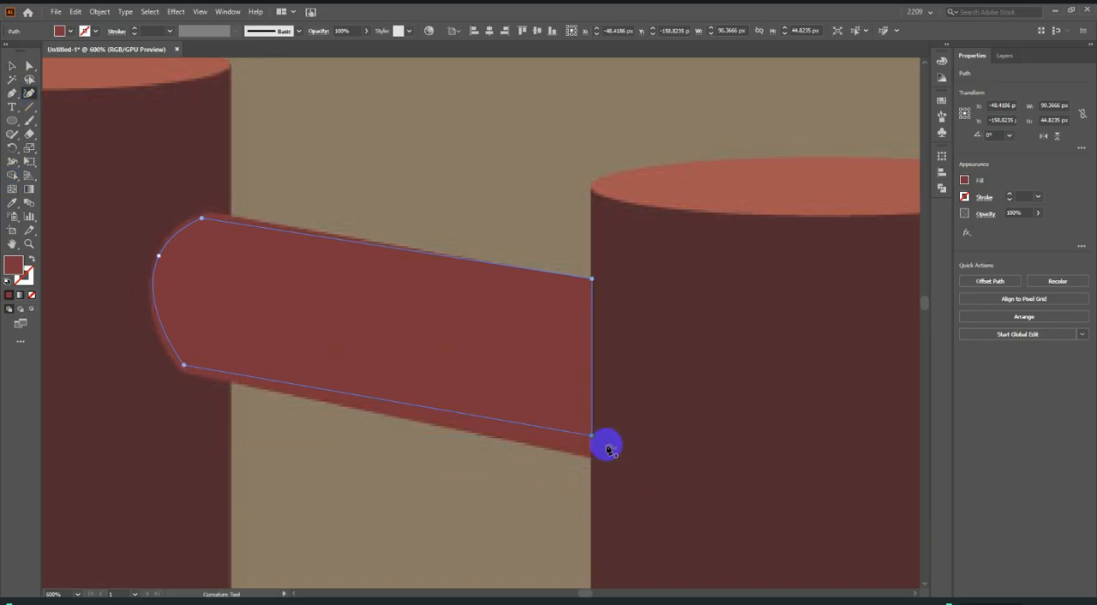
{"action": "left_click_drag", "start_coordinate": [593, 439], "coordinate": [591, 461]}
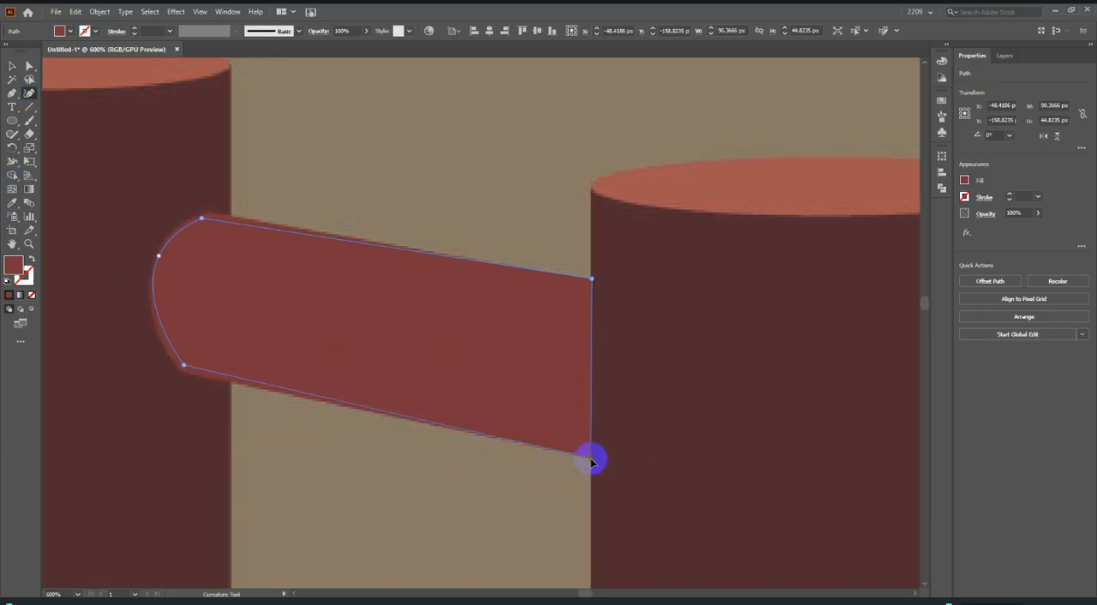
{"action": "scroll", "coordinate": [211, 367], "scroll_direction": "up", "scroll_amount": 2}
{"action": "left_click_drag", "start_coordinate": [206, 385], "coordinate": [203, 394]}
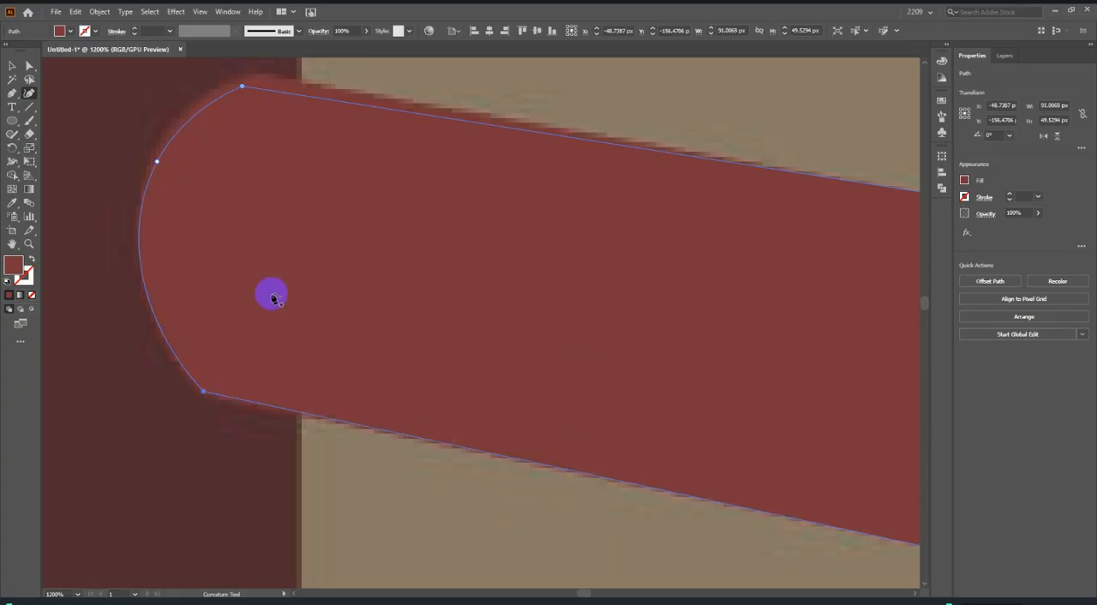
{"action": "scroll", "coordinate": [273, 297], "scroll_direction": "down", "scroll_amount": 3}
{"action": "scroll", "coordinate": [232, 269], "scroll_direction": "up", "scroll_amount": 4}
{"action": "left_click_drag", "start_coordinate": [287, 264], "coordinate": [291, 248]}
{"action": "scroll", "coordinate": [206, 332], "scroll_direction": "down", "scroll_amount": 2}
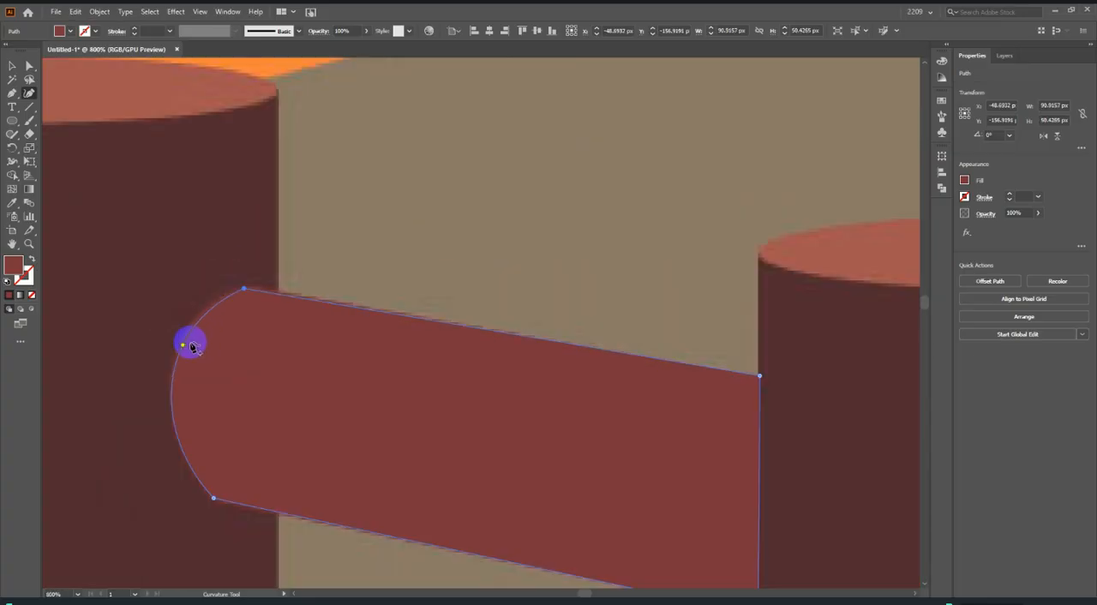
{"action": "left_click_drag", "start_coordinate": [184, 346], "coordinate": [175, 377]}
{"action": "scroll", "coordinate": [250, 330], "scroll_direction": "down", "scroll_amount": 5}
{"action": "left_click", "coordinate": [12, 65]}
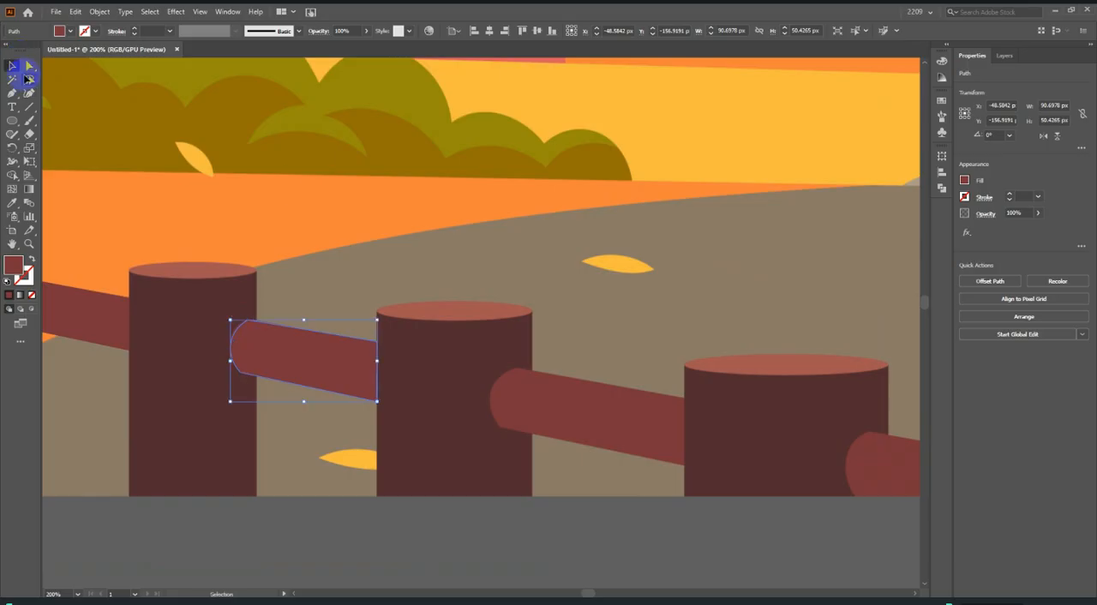
{"action": "left_click", "coordinate": [313, 210]}
Trace the rounded end of the third reference rail with the Pen tool, removing the outgoing handle at its upper corner.
{"action": "scroll", "coordinate": [432, 356], "scroll_direction": "down", "scroll_amount": 1}
{"action": "scroll", "coordinate": [377, 369], "scroll_direction": "up", "scroll_amount": 2}
{"action": "left_click", "coordinate": [11, 120]}
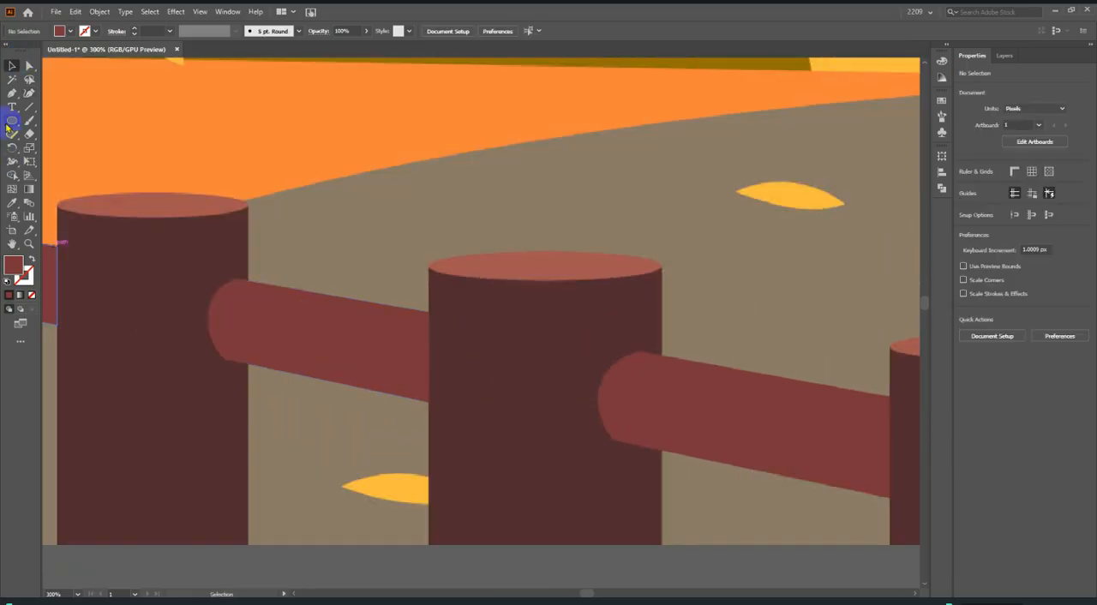
{"action": "left_click", "coordinate": [12, 94]}
{"action": "scroll", "coordinate": [394, 306], "scroll_direction": "down", "scroll_amount": 1}
{"action": "scroll", "coordinate": [546, 396], "scroll_direction": "up", "scroll_amount": 2}
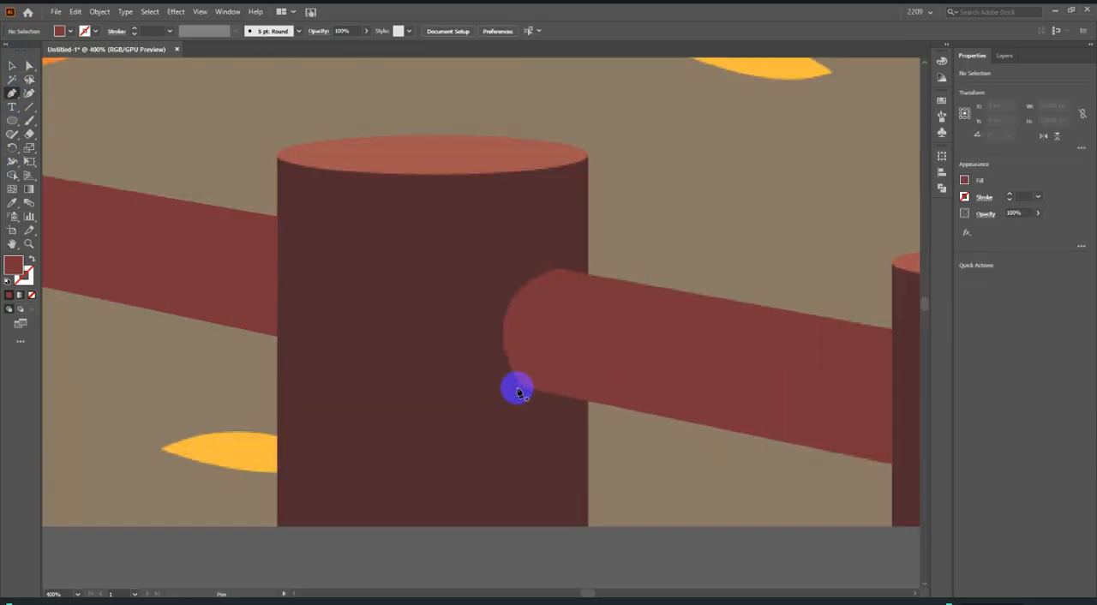
{"action": "left_click", "coordinate": [521, 387]}
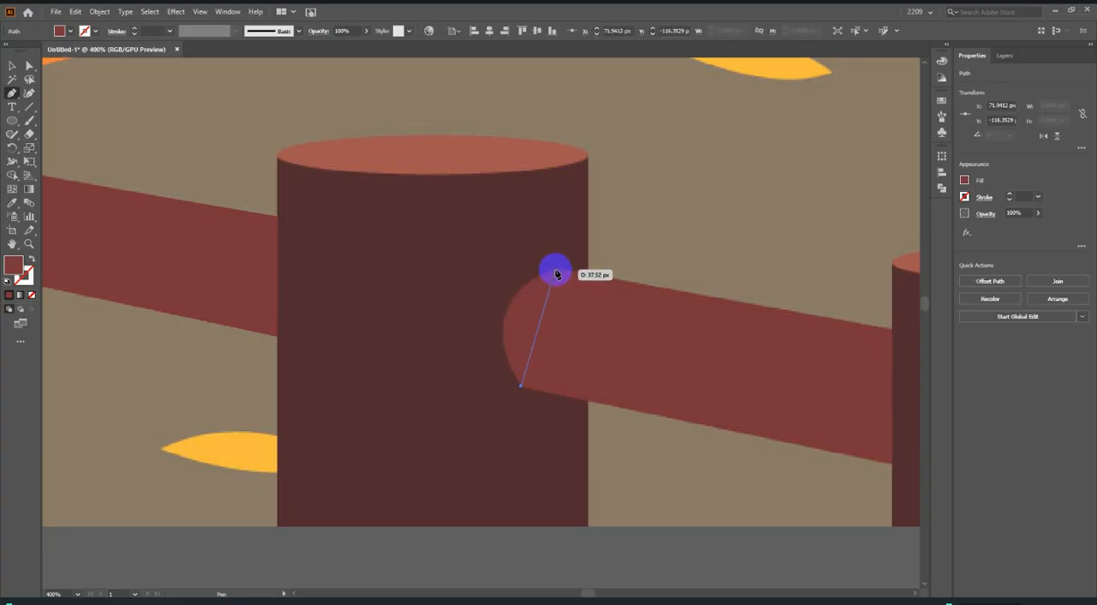
{"action": "left_click_drag", "start_coordinate": [555, 272], "coordinate": [645, 243]}
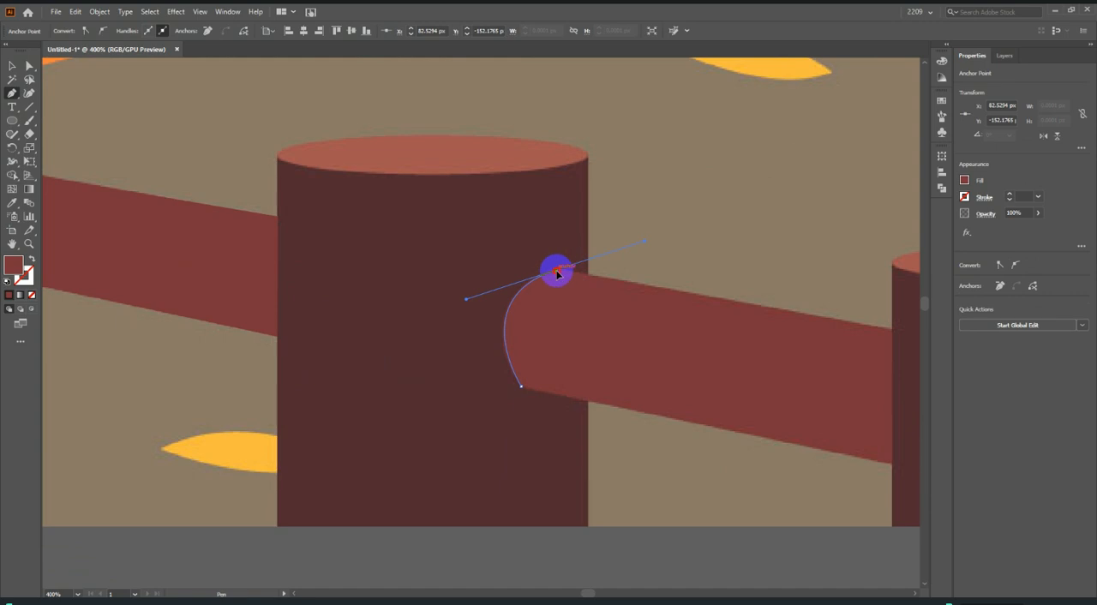
{"action": "left_click", "coordinate": [555, 271]}
Trace the third rail's straight edges up to the fourth post and close the outline.
{"action": "scroll", "coordinate": [521, 287], "scroll_direction": "down", "scroll_amount": 2}
{"action": "scroll", "coordinate": [730, 340], "scroll_direction": "up", "scroll_amount": 2}
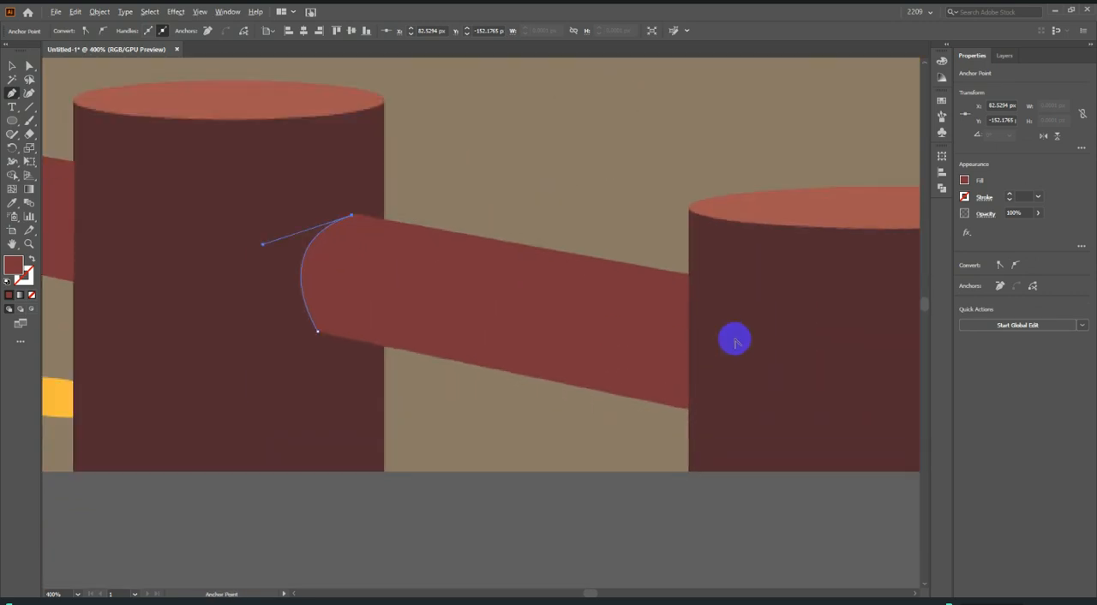
{"action": "left_click", "coordinate": [689, 277]}
{"action": "scroll", "coordinate": [688, 330], "scroll_direction": "down", "scroll_amount": 2}
{"action": "scroll", "coordinate": [690, 336], "scroll_direction": "up", "scroll_amount": 1}
{"action": "left_click", "coordinate": [690, 350]}
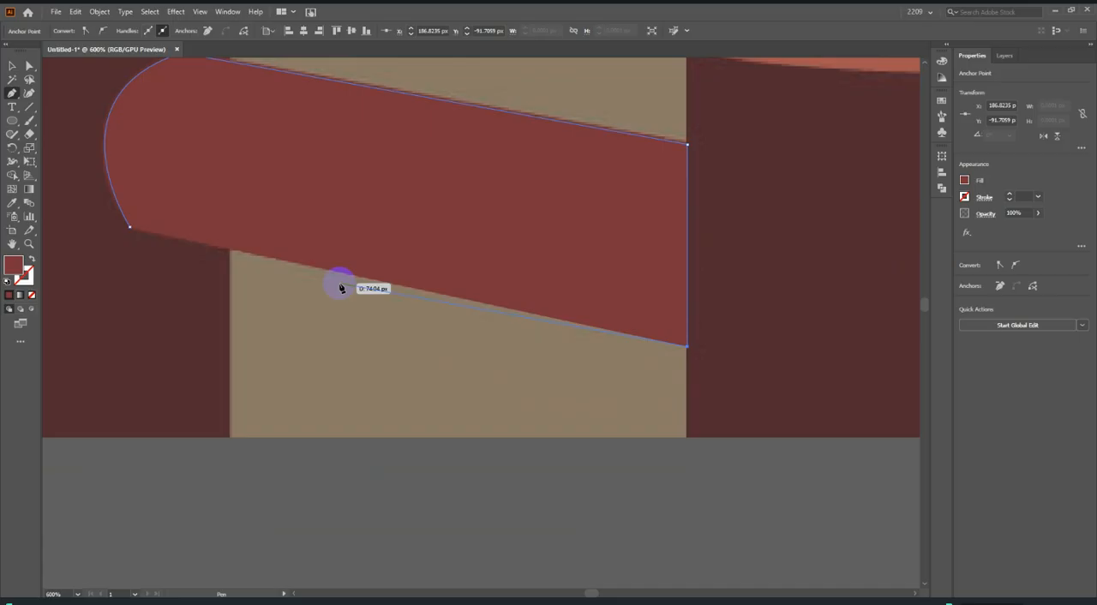
{"action": "left_click", "coordinate": [129, 228]}
Trace the rounded end of the fourth reference rail down to the picture's lower edge.
{"action": "scroll", "coordinate": [332, 255], "scroll_direction": "down", "scroll_amount": 4}
{"action": "scroll", "coordinate": [577, 287], "scroll_direction": "up", "scroll_amount": 2}
{"action": "scroll", "coordinate": [532, 308], "scroll_direction": "up", "scroll_amount": 1}
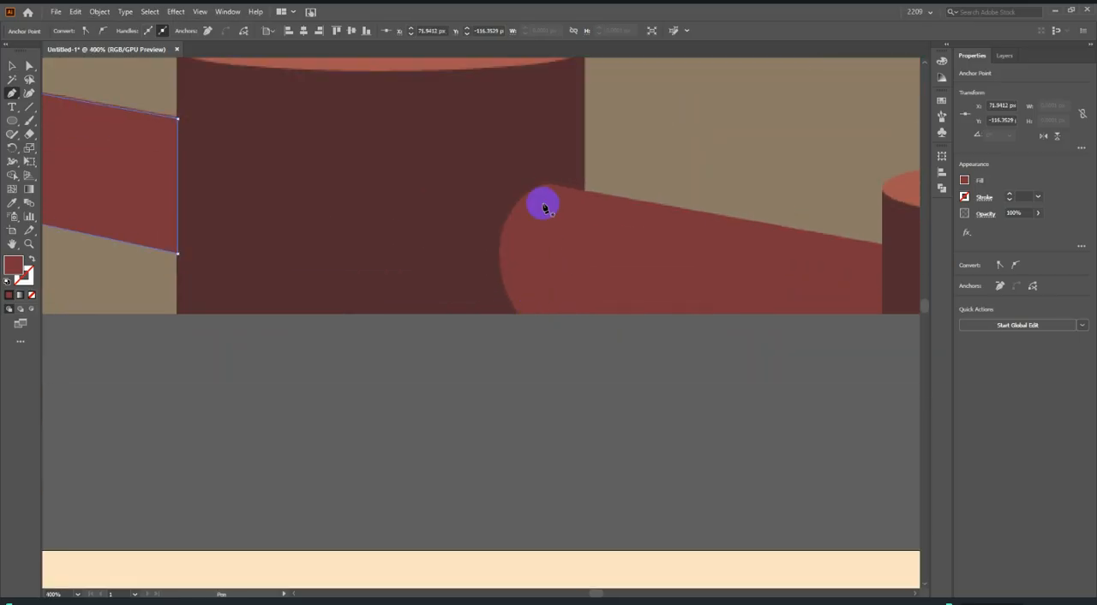
{"action": "left_click", "coordinate": [546, 187]}
{"action": "scroll", "coordinate": [522, 310], "scroll_direction": "up", "scroll_amount": 1}
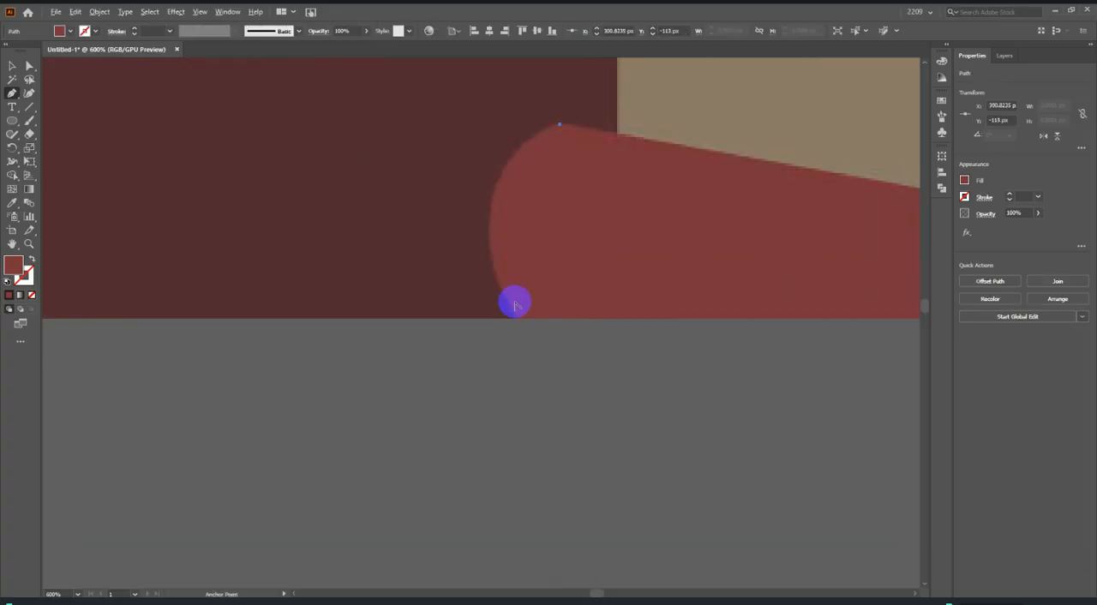
{"action": "left_click_drag", "start_coordinate": [519, 320], "coordinate": [606, 480]}
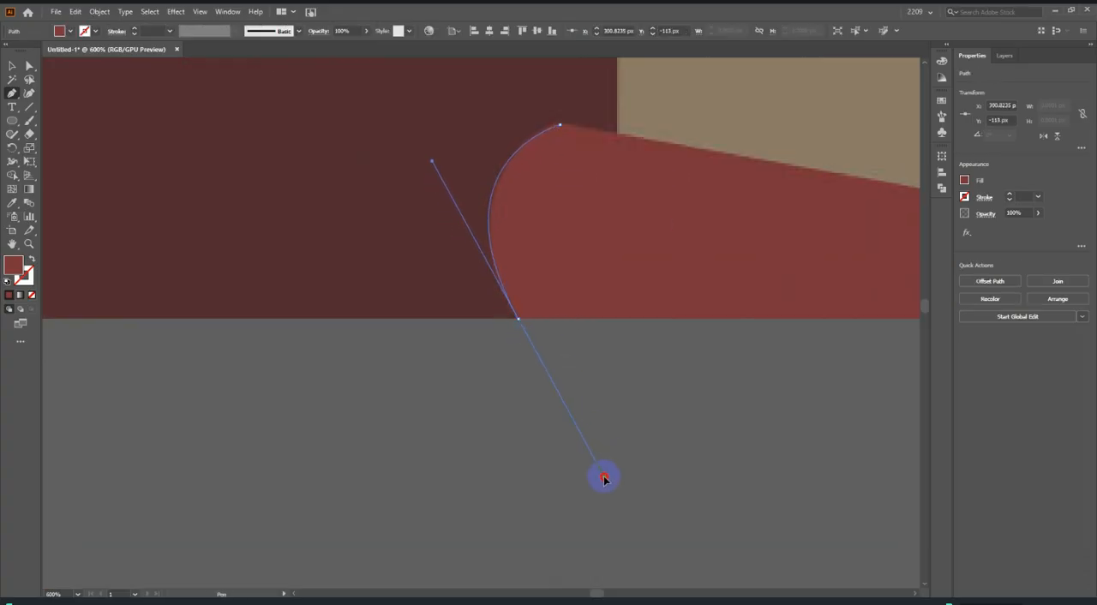
{"action": "left_click", "coordinate": [514, 362]}
Trace the fourth rail's base along the picture edge and its upper edge at the fifth post, closing the outline.
{"action": "scroll", "coordinate": [519, 321], "scroll_direction": "down", "scroll_amount": 3}
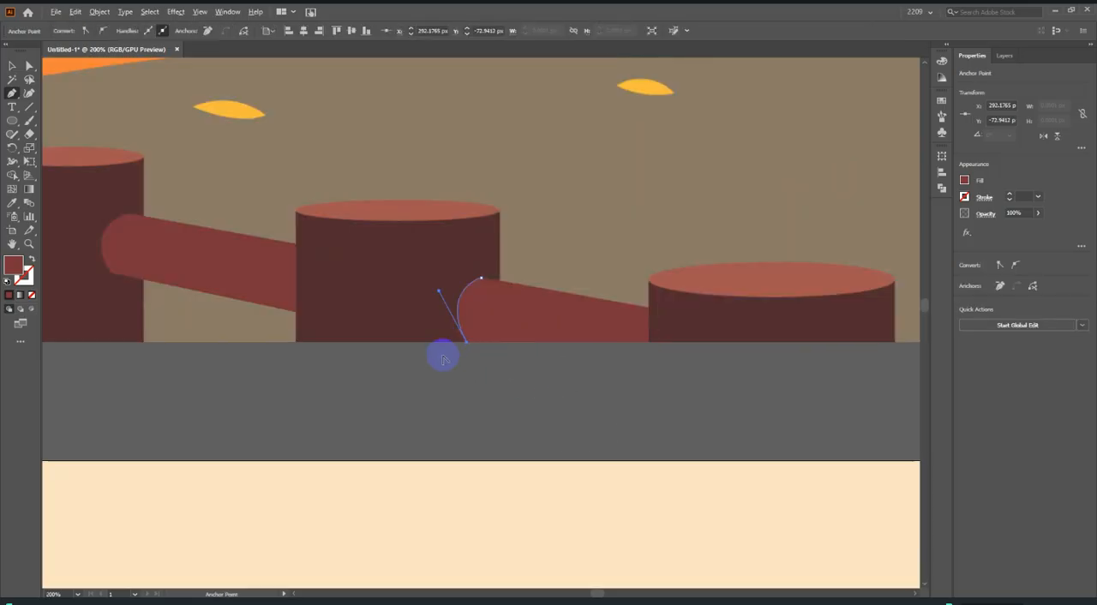
{"action": "left_click", "coordinate": [648, 341]}
{"action": "scroll", "coordinate": [649, 342], "scroll_direction": "up", "scroll_amount": 3}
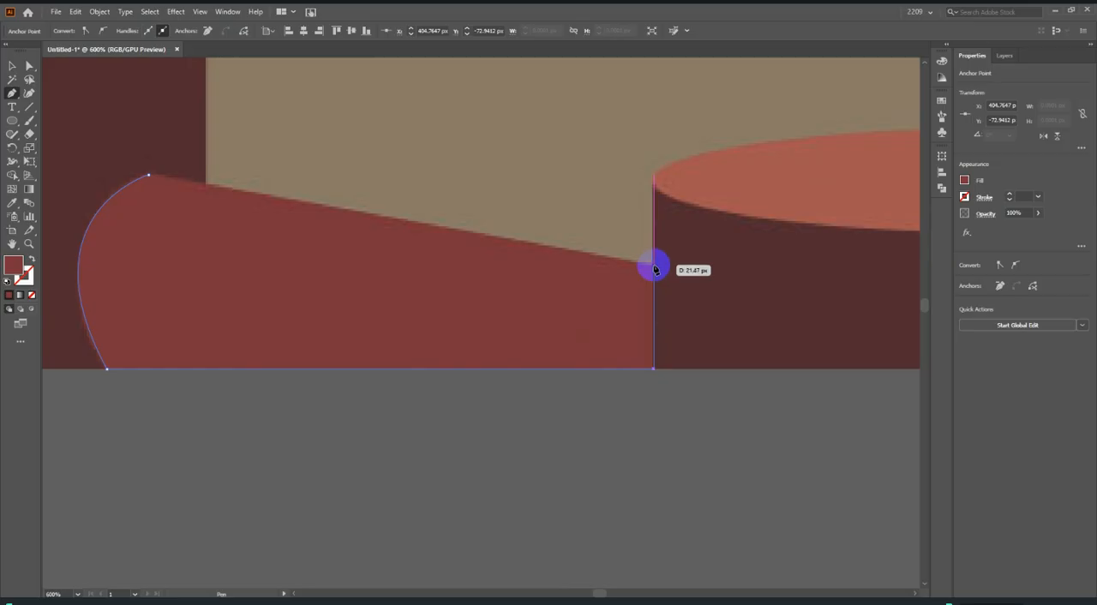
{"action": "left_click", "coordinate": [654, 266]}
{"action": "scroll", "coordinate": [695, 297], "scroll_direction": "down", "scroll_amount": 2}
{"action": "scroll", "coordinate": [417, 240], "scroll_direction": "up", "scroll_amount": 2}
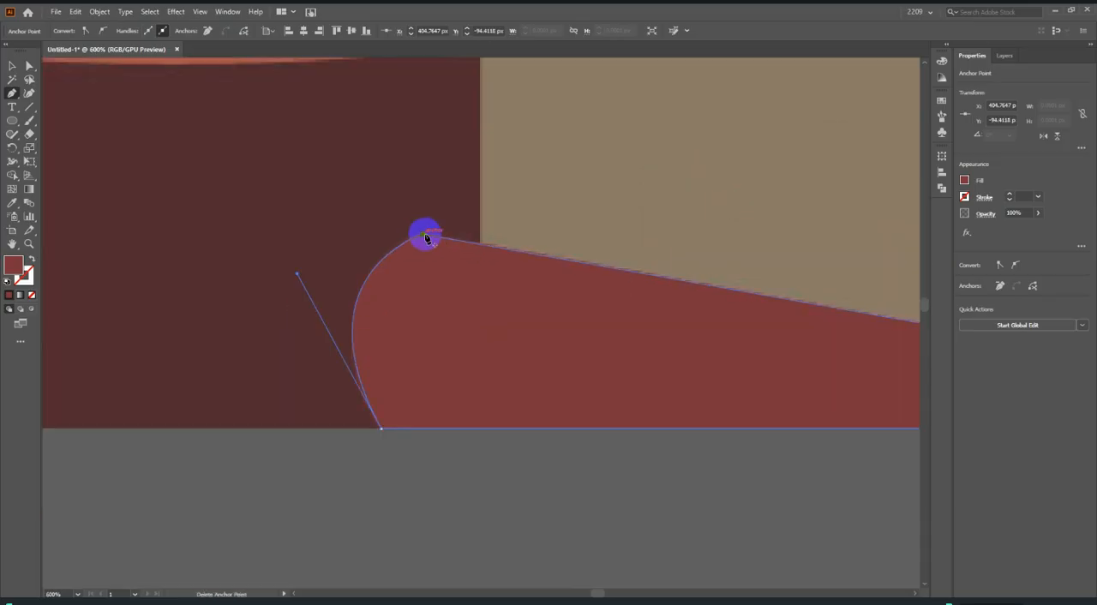
{"action": "scroll", "coordinate": [425, 238], "scroll_direction": "down", "scroll_amount": 5}
Select the four traced rails and place them over the fence posts on the lower artboard.
{"action": "left_click", "coordinate": [10, 66]}
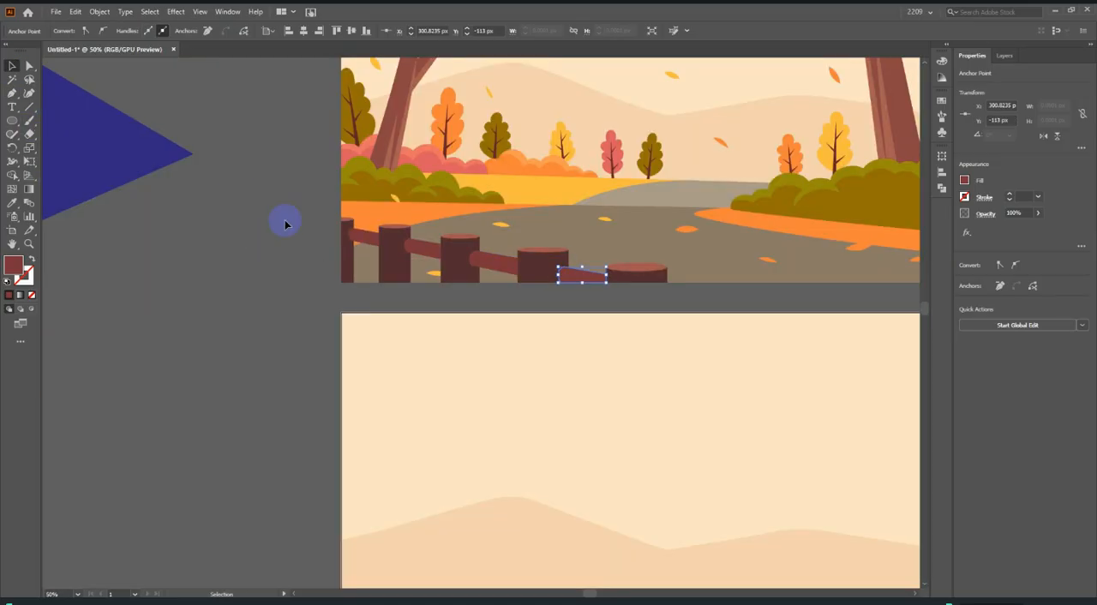
{"action": "left_click_drag", "start_coordinate": [597, 311], "coordinate": [654, 334]}
{"action": "scroll", "coordinate": [611, 202], "scroll_direction": "down", "scroll_amount": 2}
{"action": "left_click_drag", "start_coordinate": [581, 234], "coordinate": [582, 263]}
{"action": "key", "text": "ctrl+z"}
{"action": "left_click_drag", "start_coordinate": [428, 195], "coordinate": [434, 470]}
{"action": "left_click", "coordinate": [555, 235]}
{"action": "scroll", "coordinate": [568, 441], "scroll_direction": "up", "scroll_amount": 8}
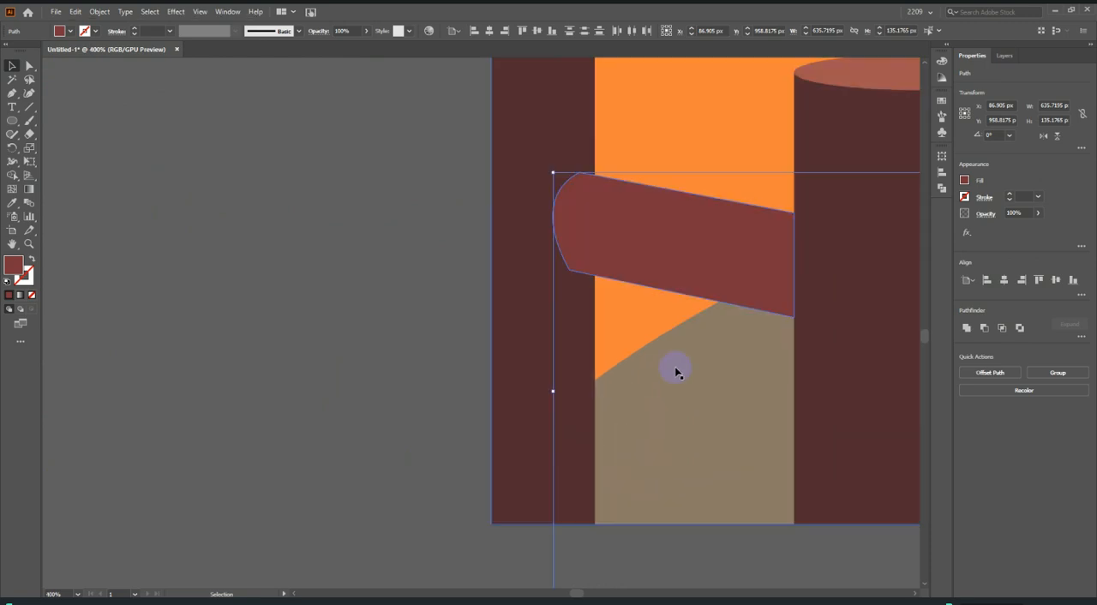
Shift the rails vertically until the fourth rail's base sits on the artboard's lower edge, then deselect them.
{"action": "left_click_drag", "start_coordinate": [703, 259], "coordinate": [707, 332]}
{"action": "scroll", "coordinate": [400, 282], "scroll_direction": "down", "scroll_amount": 6}
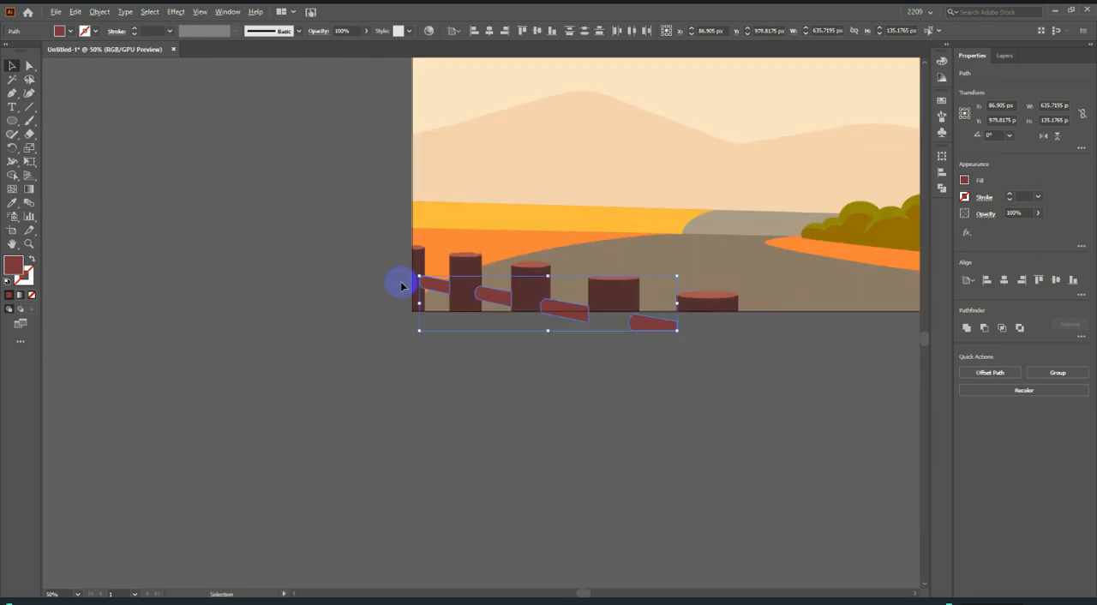
{"action": "scroll", "coordinate": [451, 293], "scroll_direction": "up", "scroll_amount": 1}
{"action": "left_click_drag", "start_coordinate": [432, 281], "coordinate": [434, 260]}
{"action": "scroll", "coordinate": [861, 387], "scroll_direction": "up", "scroll_amount": 1}
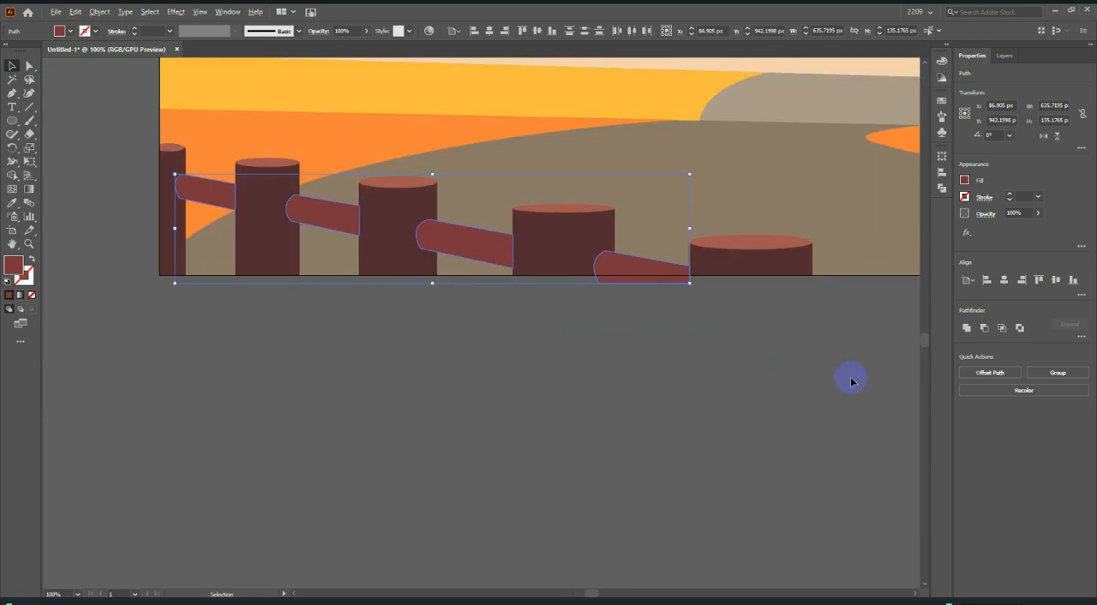
{"action": "scroll", "coordinate": [600, 265], "scroll_direction": "up", "scroll_amount": 2}
{"action": "left_click_drag", "start_coordinate": [600, 238], "coordinate": [603, 215]}
{"action": "left_click", "coordinate": [638, 280]}
{"action": "scroll", "coordinate": [581, 214], "scroll_direction": "up", "scroll_amount": 4}
{"action": "scroll", "coordinate": [705, 287], "scroll_direction": "down", "scroll_amount": 5}
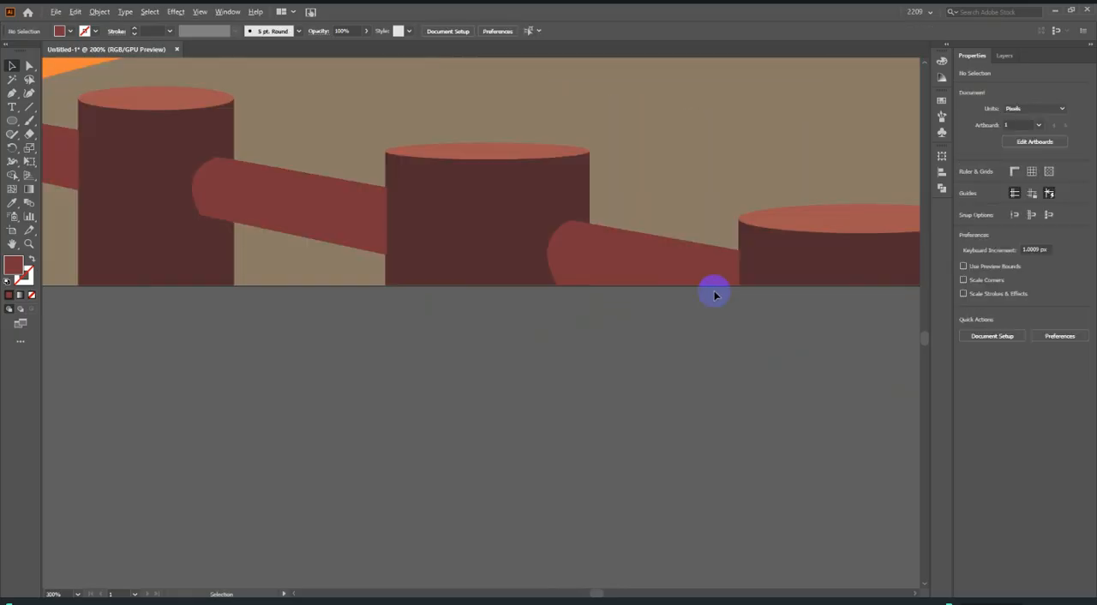
Trace the outer right edge of the reference's large right tree trunk from the bush up to its bend.
{"action": "scroll", "coordinate": [509, 353], "scroll_direction": "down", "scroll_amount": 6}
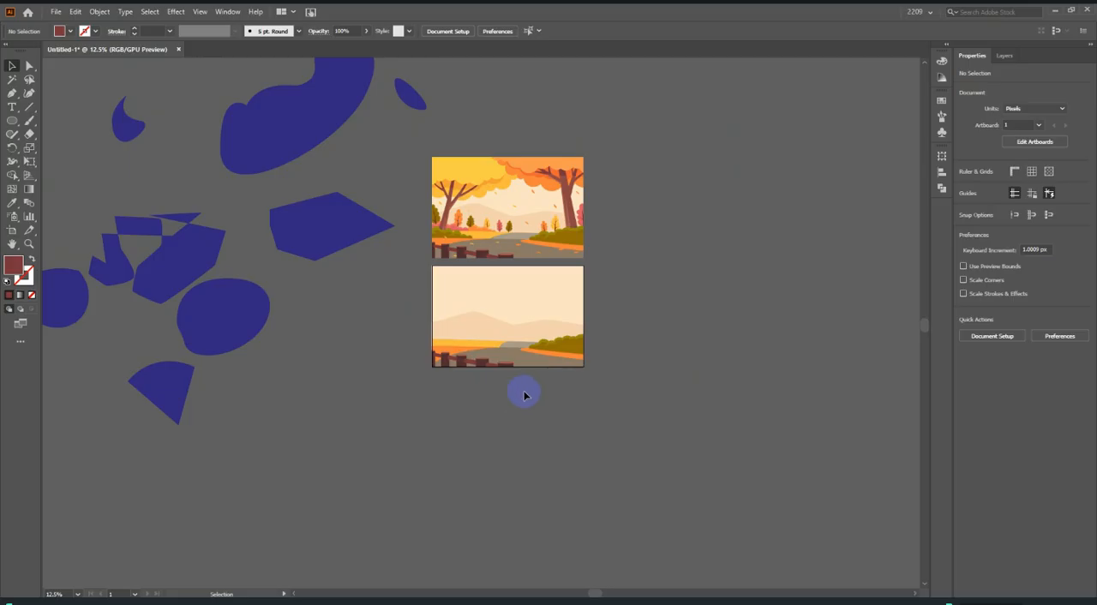
{"action": "scroll", "coordinate": [555, 409], "scroll_direction": "up", "scroll_amount": 1}
{"action": "scroll", "coordinate": [538, 228], "scroll_direction": "up", "scroll_amount": 2}
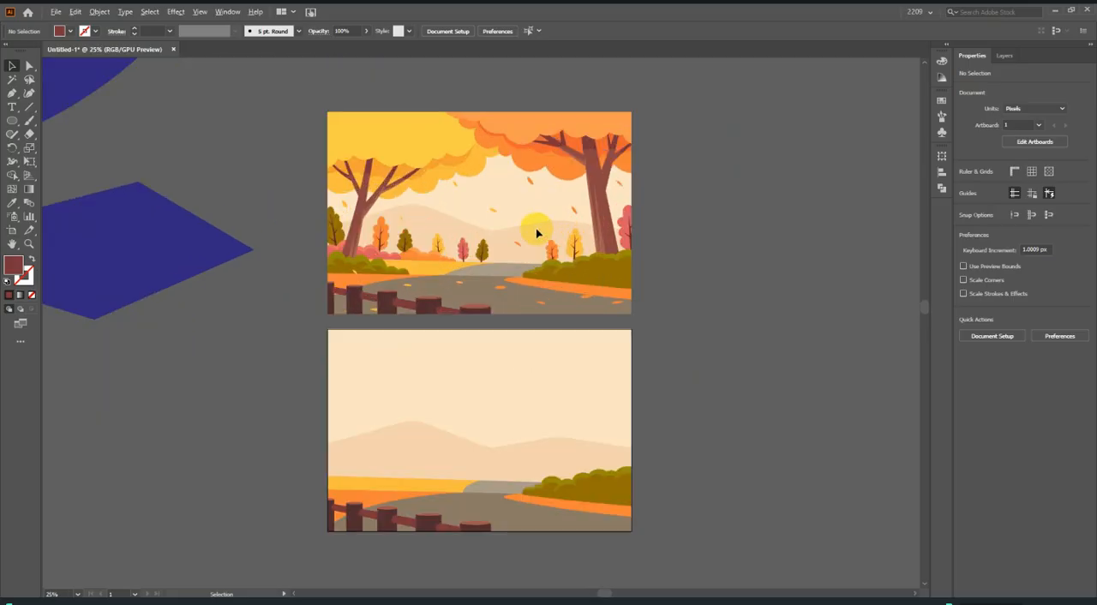
{"action": "scroll", "coordinate": [597, 247], "scroll_direction": "up", "scroll_amount": 1}
{"action": "scroll", "coordinate": [648, 248], "scroll_direction": "up", "scroll_amount": 2}
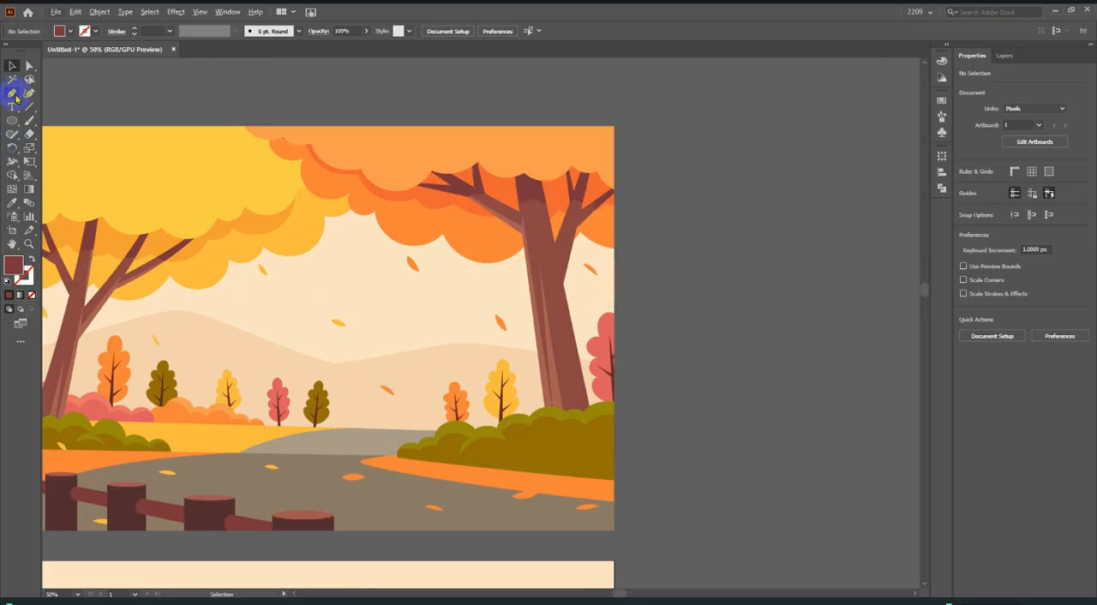
{"action": "left_click", "coordinate": [12, 92]}
{"action": "left_click", "coordinate": [562, 331]}
{"action": "scroll", "coordinate": [565, 394], "scroll_direction": "up", "scroll_amount": 4}
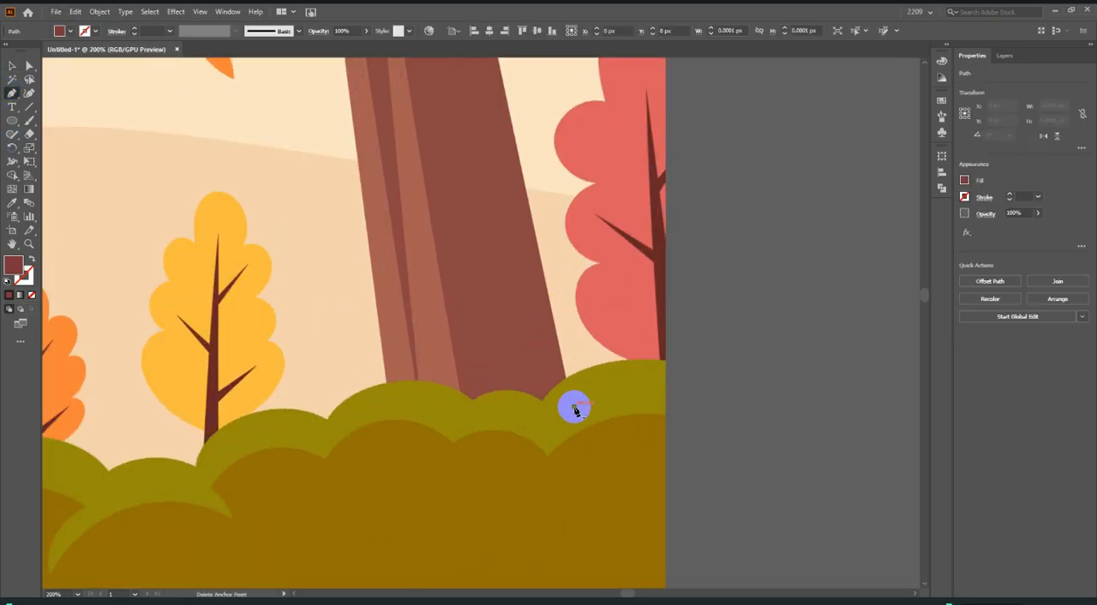
{"action": "scroll", "coordinate": [574, 410], "scroll_direction": "up", "scroll_amount": 3}
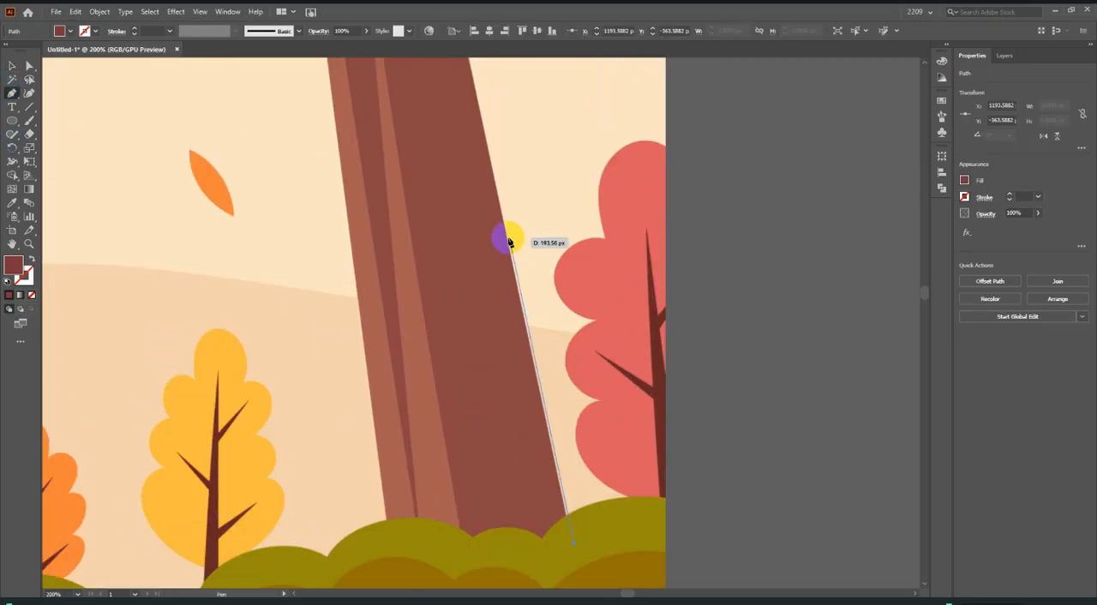
{"action": "left_click", "coordinate": [485, 147]}
{"action": "scroll", "coordinate": [497, 203], "scroll_direction": "up", "scroll_amount": 3}
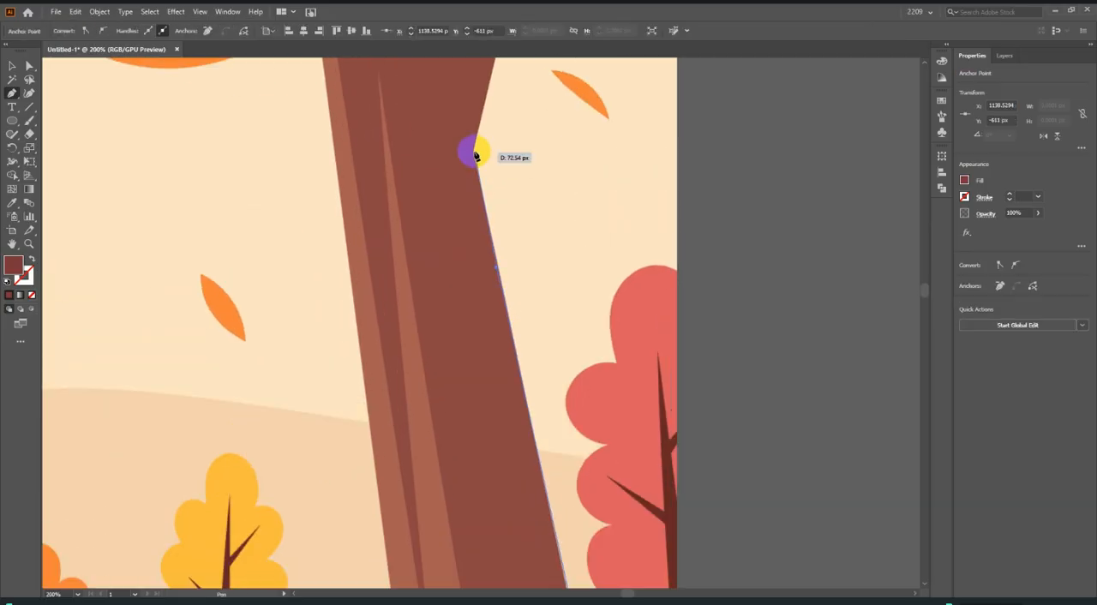
{"action": "left_click", "coordinate": [474, 154]}
Extend the trunk outline to the base of the rightmost branch and set the path's fill to none.
{"action": "scroll", "coordinate": [513, 189], "scroll_direction": "up", "scroll_amount": 7}
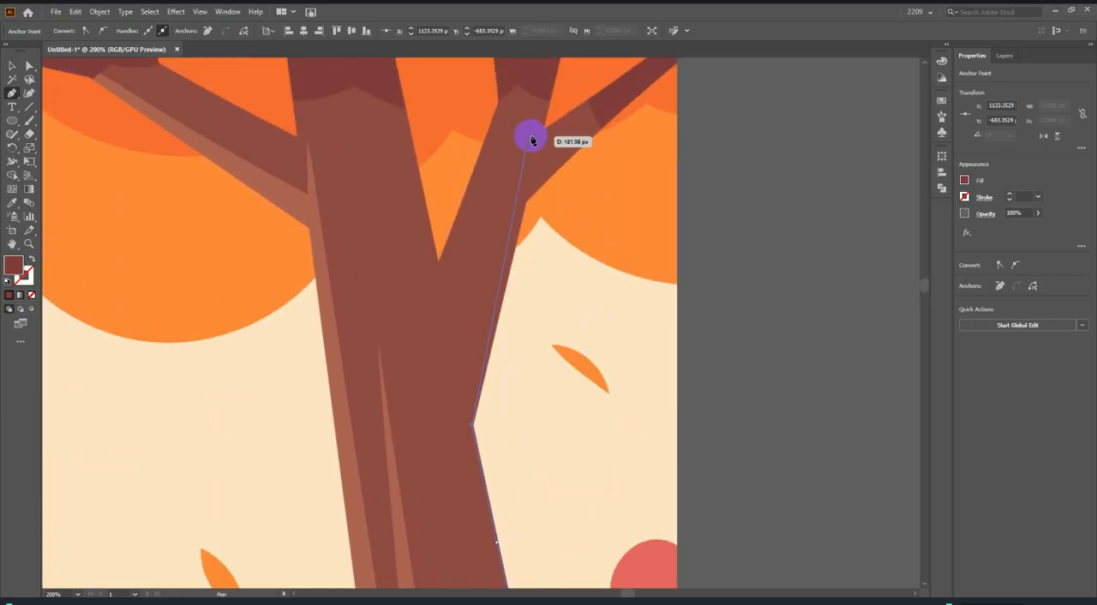
{"action": "left_click", "coordinate": [525, 248]}
{"action": "scroll", "coordinate": [600, 205], "scroll_direction": "up", "scroll_amount": 2}
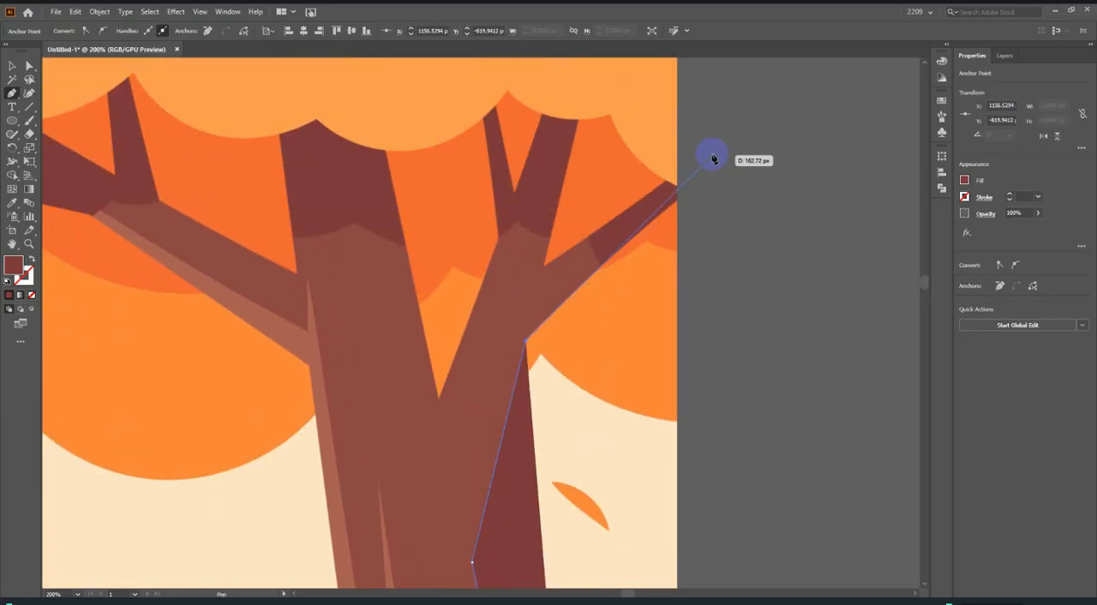
{"action": "left_click", "coordinate": [677, 202]}
{"action": "scroll", "coordinate": [677, 202], "scroll_direction": "up", "scroll_amount": 1}
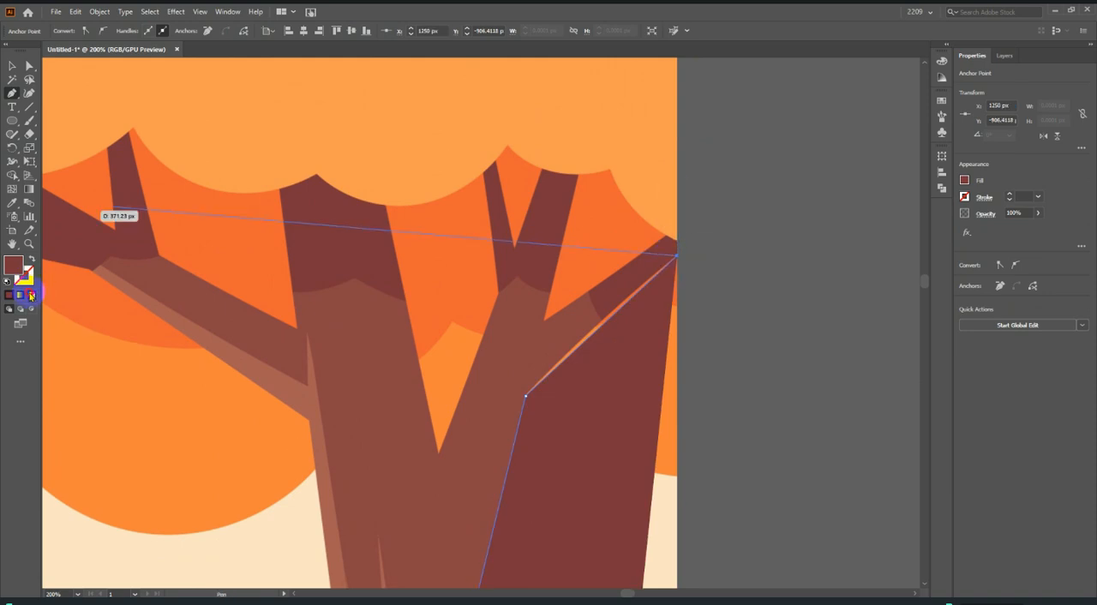
{"action": "scroll", "coordinate": [594, 384], "scroll_direction": "up", "scroll_amount": 2}
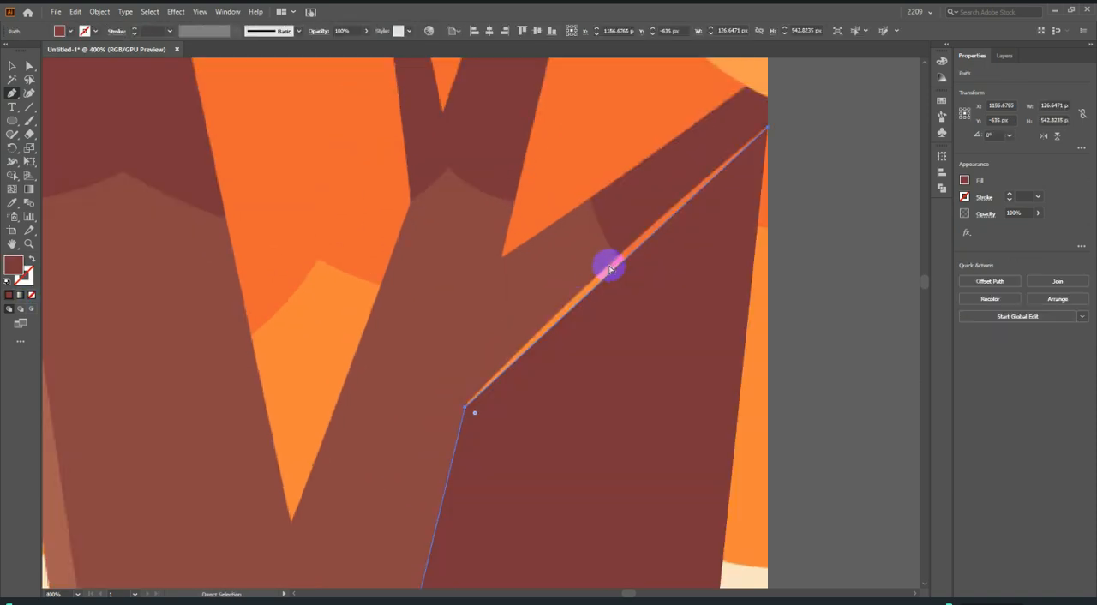
{"action": "key", "text": "ctrl+z"}
{"action": "left_click", "coordinate": [30, 294]}
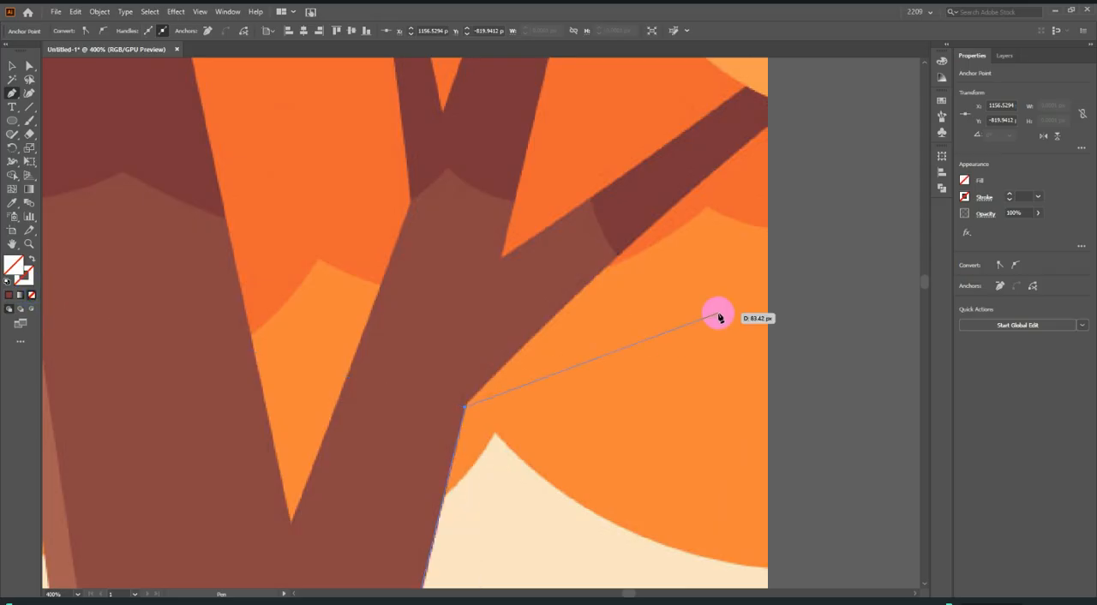
Trace the rightmost branch out to the picture's edge and back down its upper side to the fork.
{"action": "left_click", "coordinate": [616, 260]}
{"action": "scroll", "coordinate": [741, 188], "scroll_direction": "up", "scroll_amount": 2}
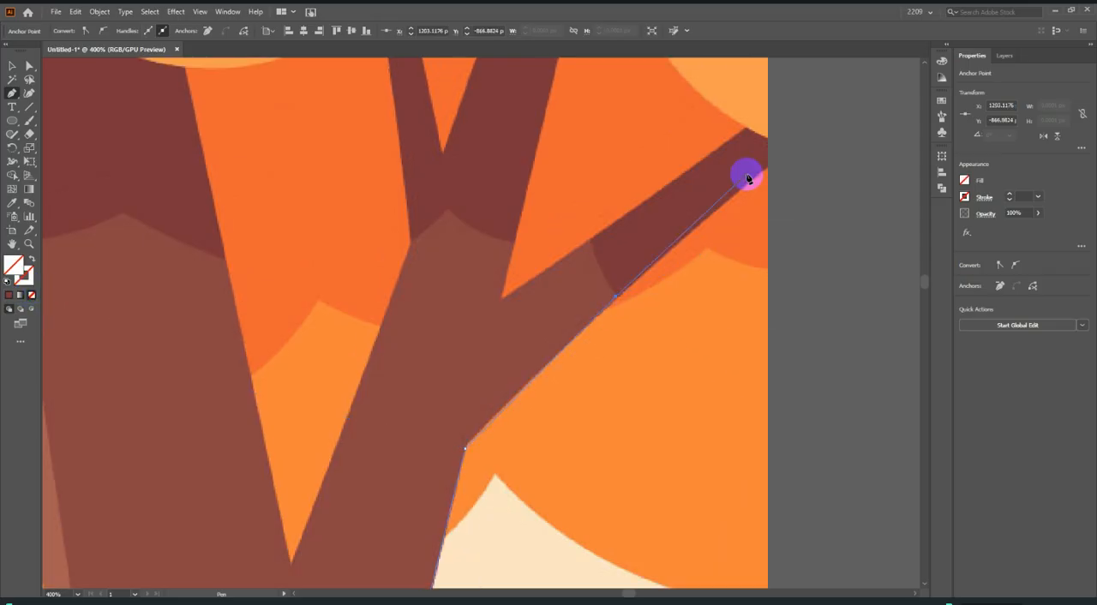
{"action": "scroll", "coordinate": [768, 171], "scroll_direction": "up", "scroll_amount": 4}
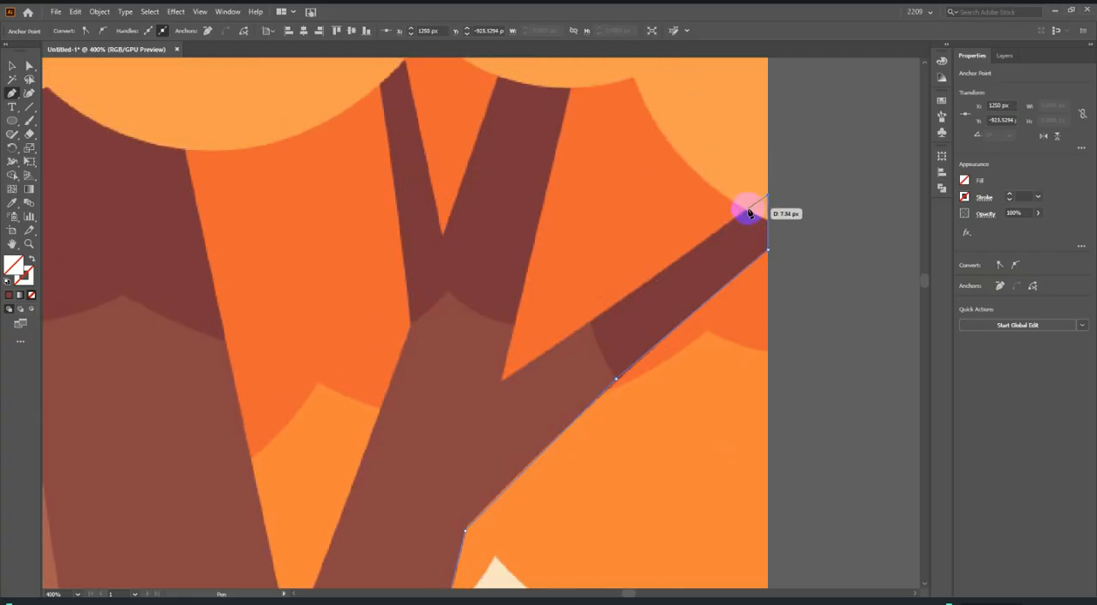
{"action": "left_click", "coordinate": [749, 211]}
{"action": "left_click", "coordinate": [502, 382]}
Trace the next branch up past the foliage edge and back down to the fork with the thin branch.
{"action": "scroll", "coordinate": [505, 369], "scroll_direction": "up", "scroll_amount": 7}
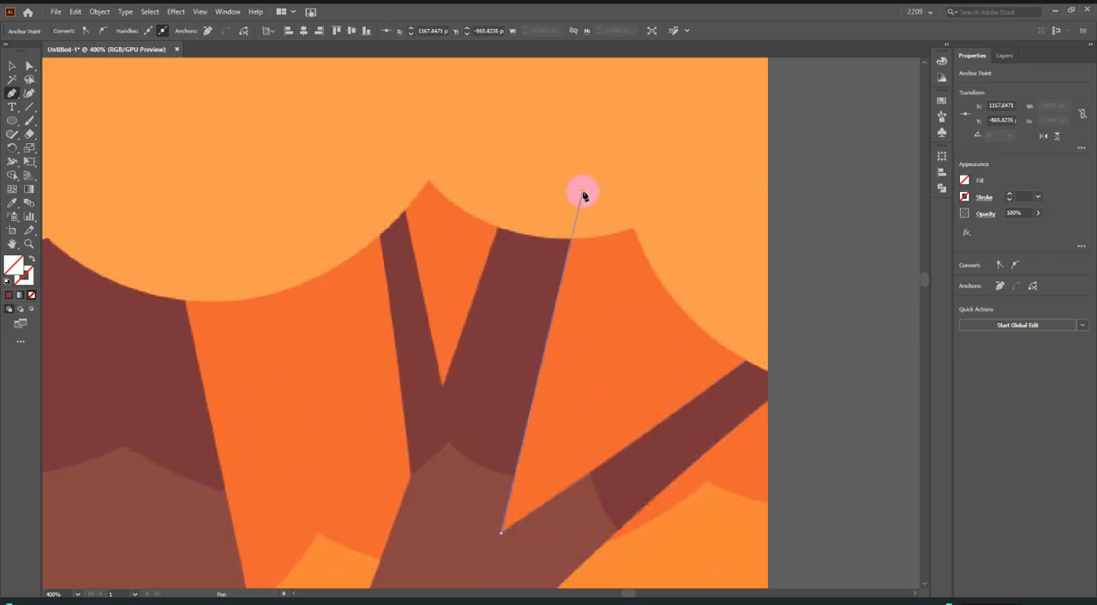
{"action": "left_click", "coordinate": [581, 192]}
{"action": "left_click", "coordinate": [502, 192]}
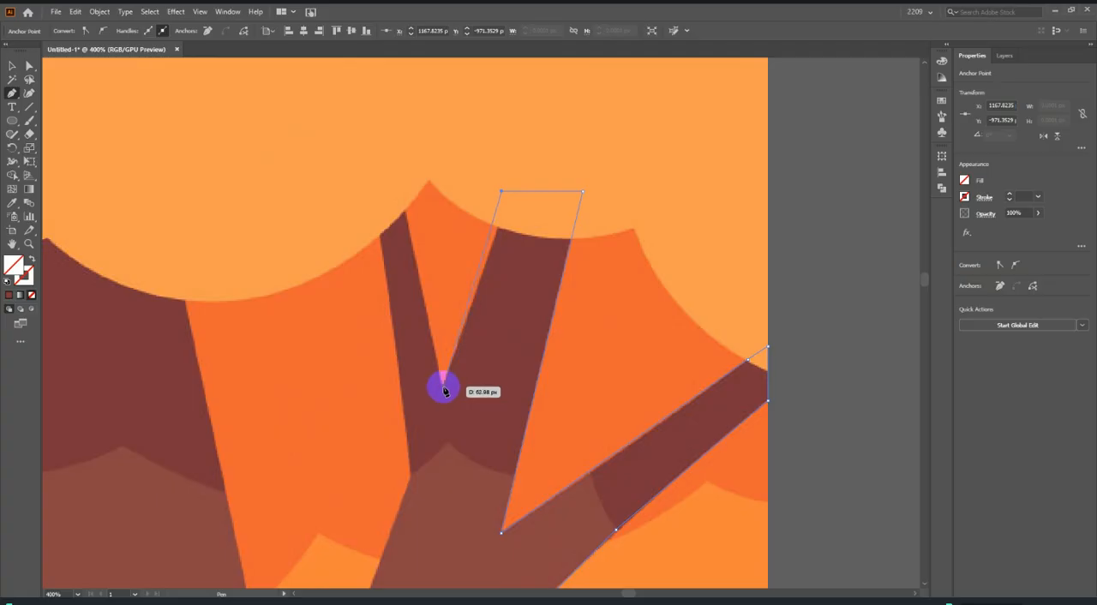
{"action": "left_click", "coordinate": [498, 230]}
{"action": "left_click", "coordinate": [444, 387]}
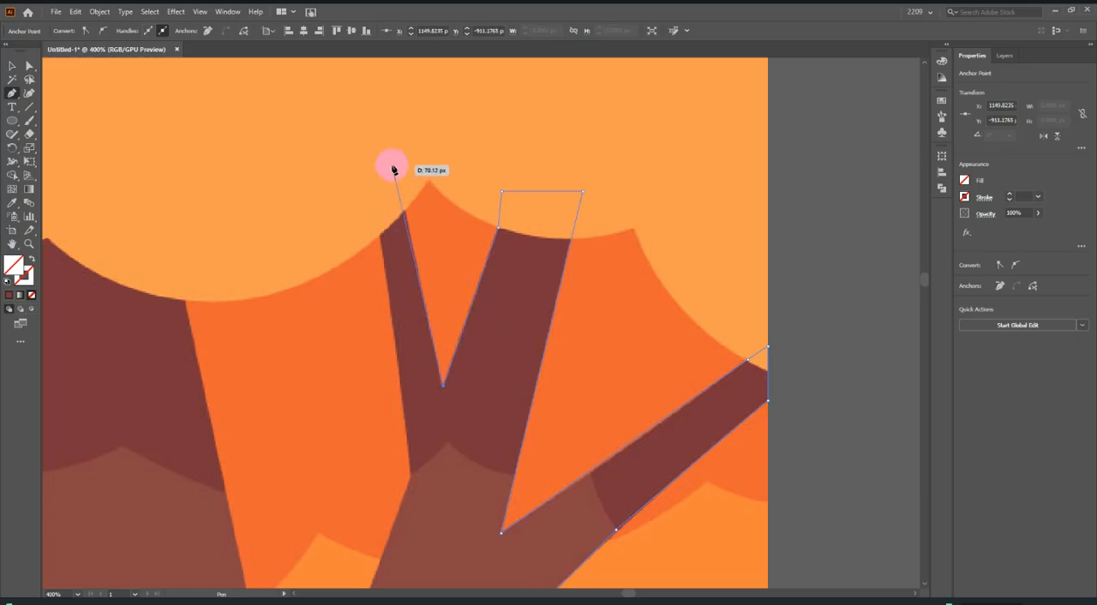
Trace the thin branch up past the foliage edge and down its outer side to where it joins the limb.
{"action": "left_click", "coordinate": [393, 155]}
{"action": "left_click", "coordinate": [362, 155]}
{"action": "left_click", "coordinate": [377, 229]}
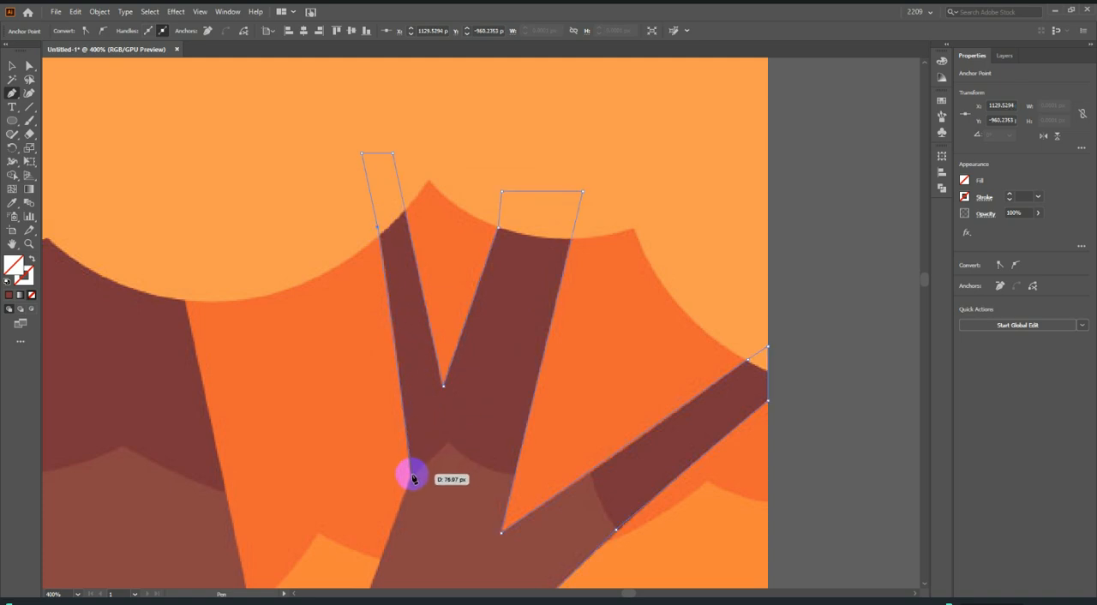
{"action": "left_click", "coordinate": [412, 475]}
{"action": "scroll", "coordinate": [510, 359], "scroll_direction": "down", "scroll_amount": 5}
{"action": "scroll", "coordinate": [428, 447], "scroll_direction": "up", "scroll_amount": 2}
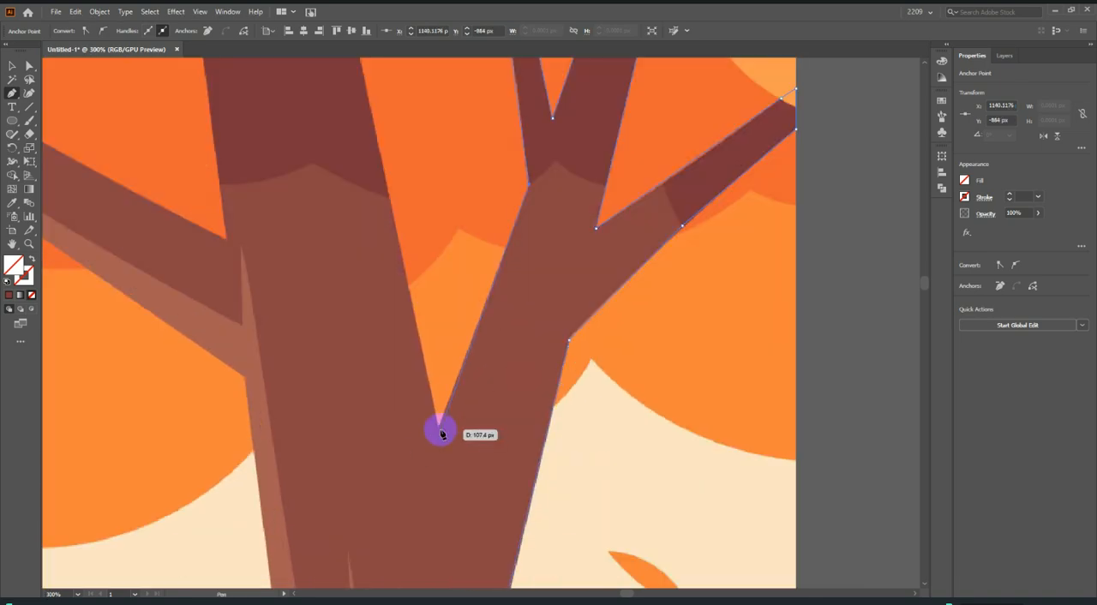
Continue the outline down to the trunk fork, around the central trunk top above the foliage edge, and down to the left limb.
{"action": "left_click", "coordinate": [438, 428]}
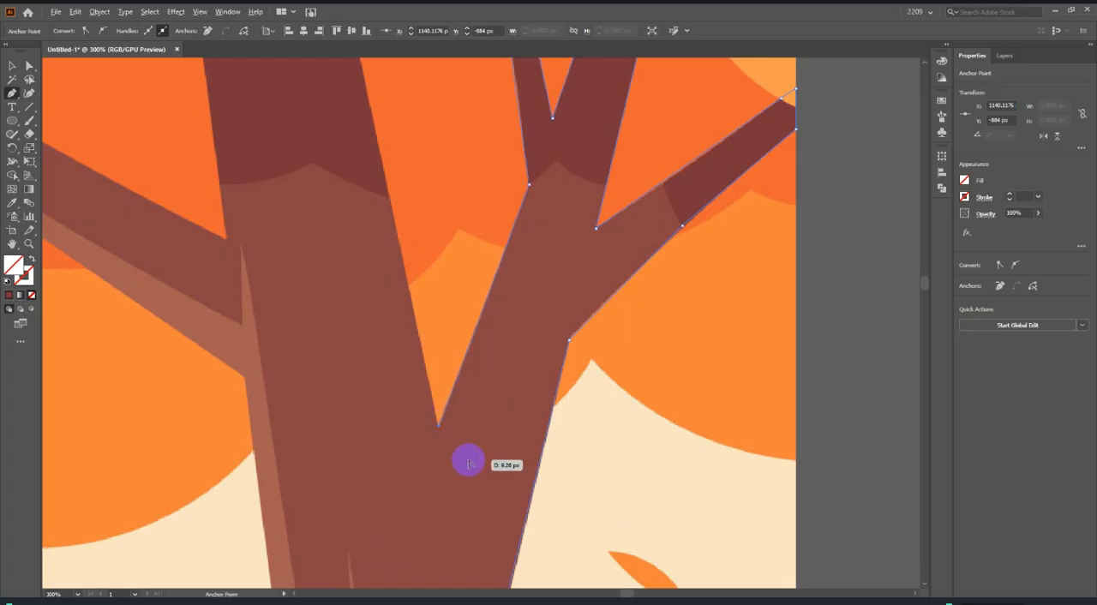
{"action": "scroll", "coordinate": [420, 308], "scroll_direction": "down", "scroll_amount": 3}
{"action": "scroll", "coordinate": [420, 371], "scroll_direction": "up", "scroll_amount": 2}
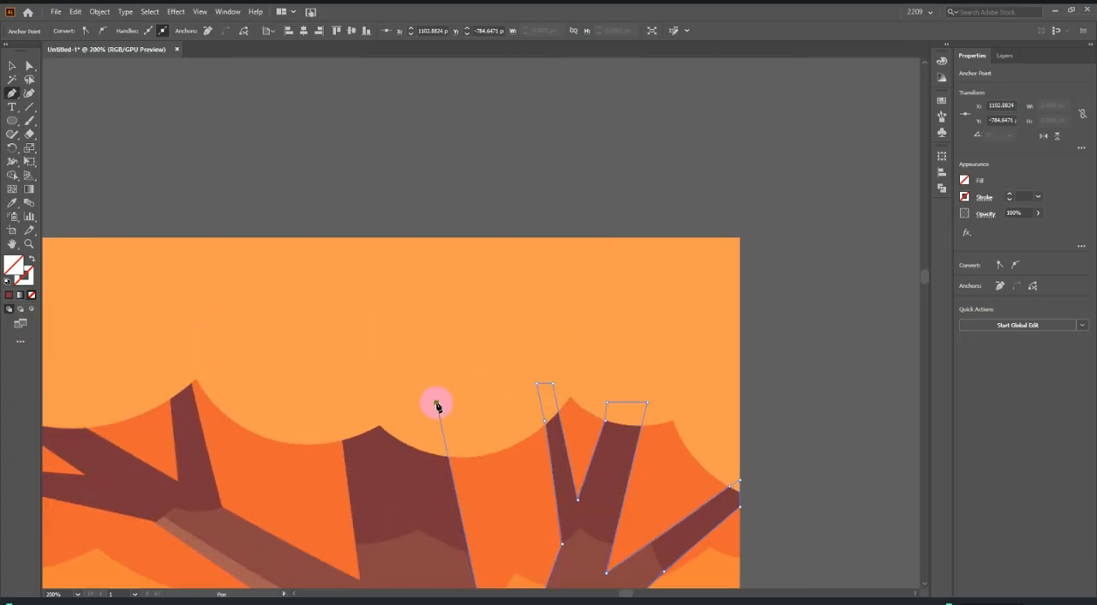
{"action": "left_click", "coordinate": [436, 403]}
{"action": "left_click", "coordinate": [337, 404]}
{"action": "scroll", "coordinate": [352, 403], "scroll_direction": "down", "scroll_amount": 4}
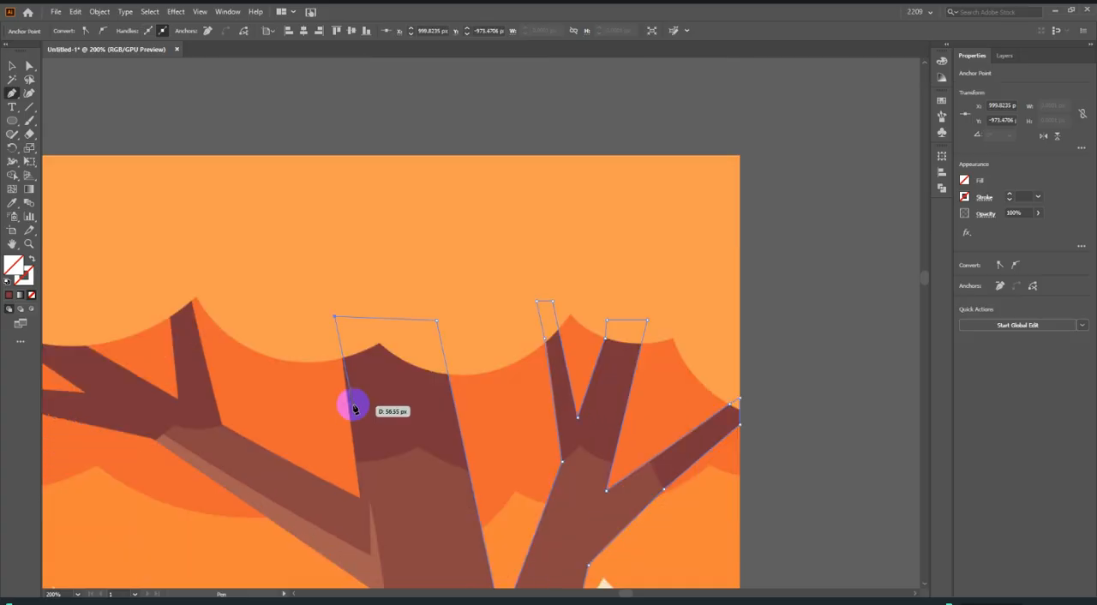
{"action": "scroll", "coordinate": [360, 443], "scroll_direction": "up", "scroll_amount": 1}
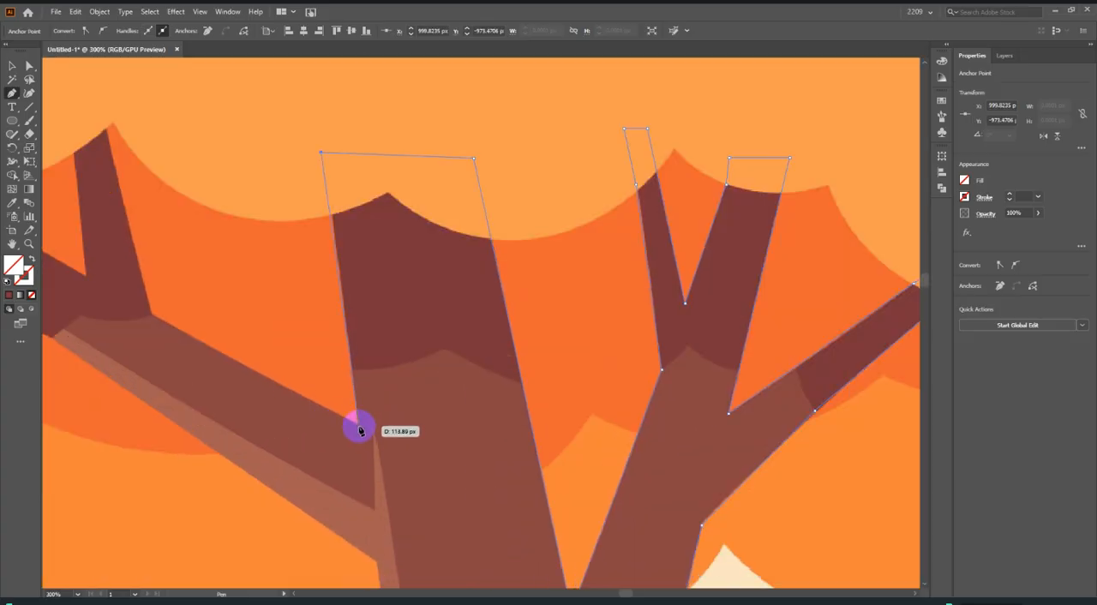
{"action": "key", "text": "ctrl+z"}
{"action": "left_click", "coordinate": [325, 174]}
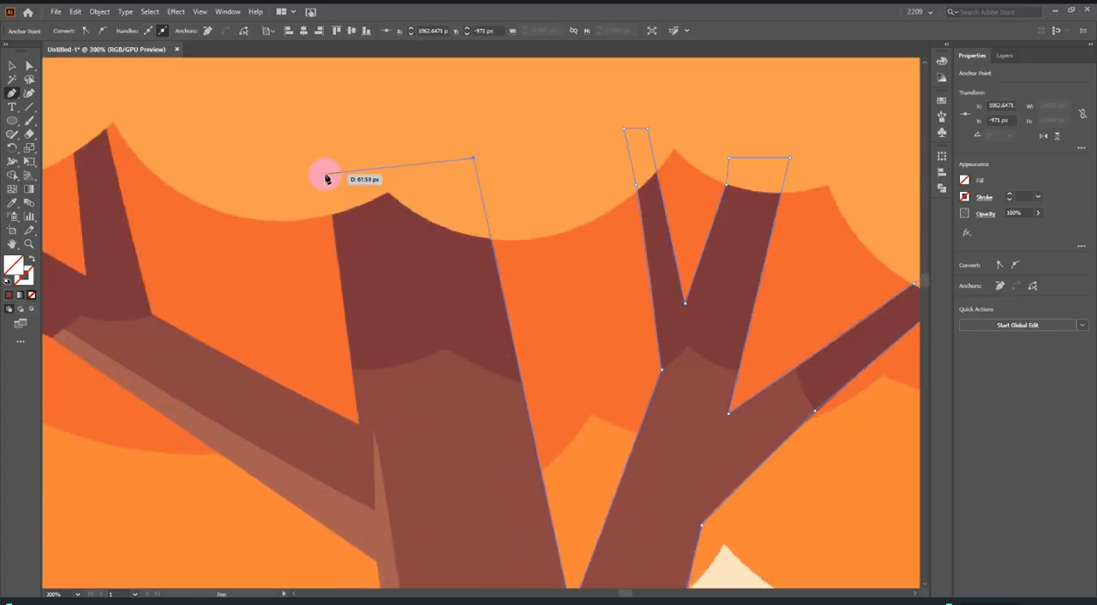
{"action": "left_click", "coordinate": [360, 425]}
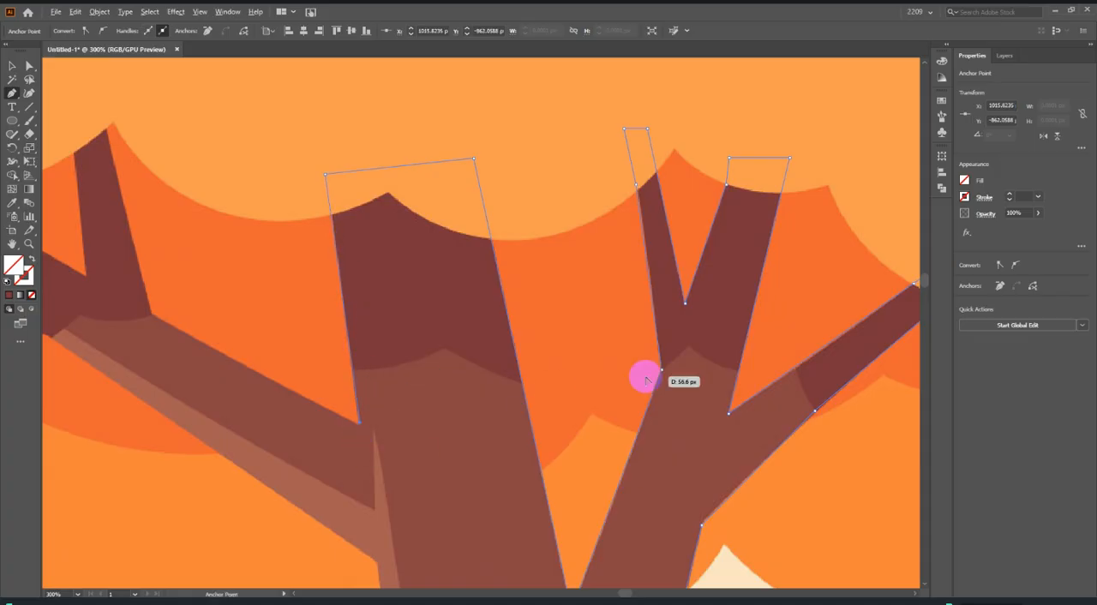
Trace the left limb's upper side and its upright branch past the foliage edge, returning down to the branch fork.
{"action": "scroll", "coordinate": [642, 375], "scroll_direction": "down", "scroll_amount": 2}
{"action": "scroll", "coordinate": [600, 407], "scroll_direction": "up", "scroll_amount": 1}
{"action": "scroll", "coordinate": [473, 417], "scroll_direction": "up", "scroll_amount": 2}
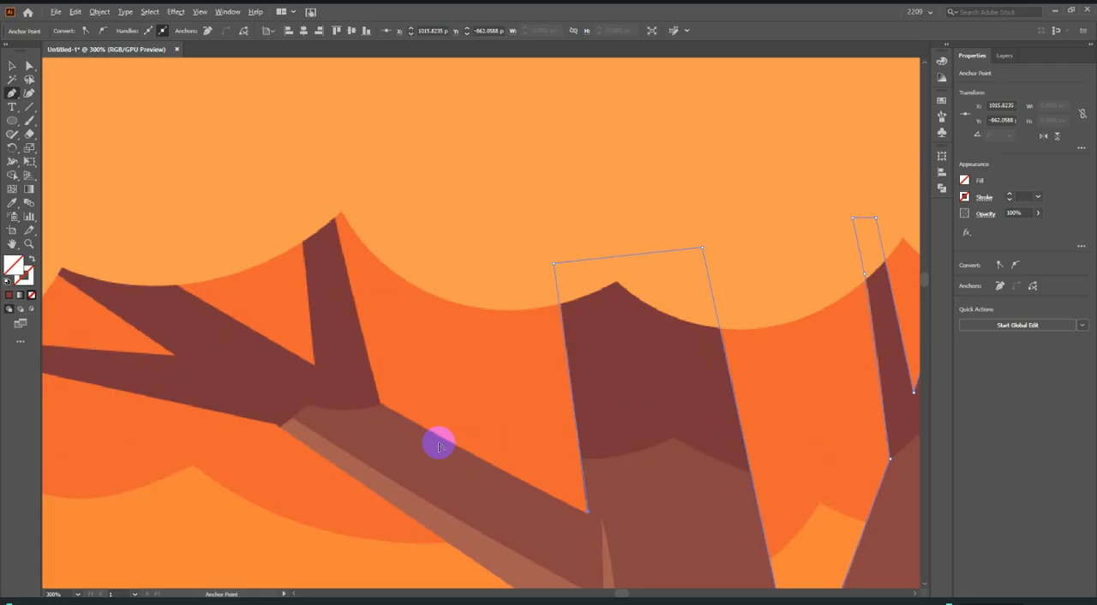
{"action": "left_click", "coordinate": [379, 403]}
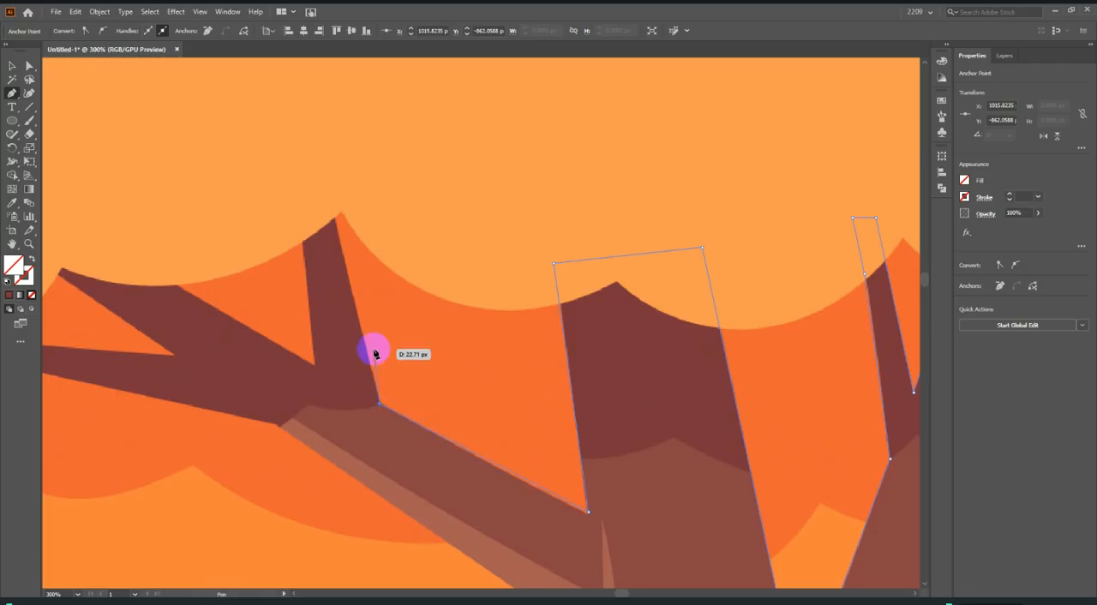
{"action": "left_click", "coordinate": [317, 147]}
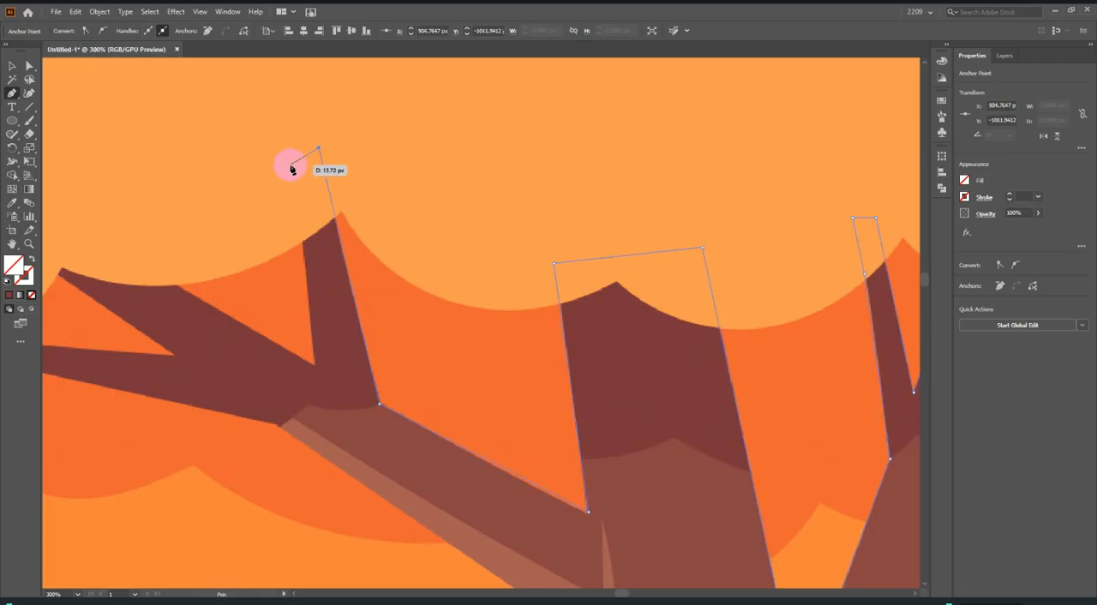
{"action": "left_click", "coordinate": [291, 164]}
{"action": "left_click", "coordinate": [299, 227]}
{"action": "left_click", "coordinate": [315, 363]}
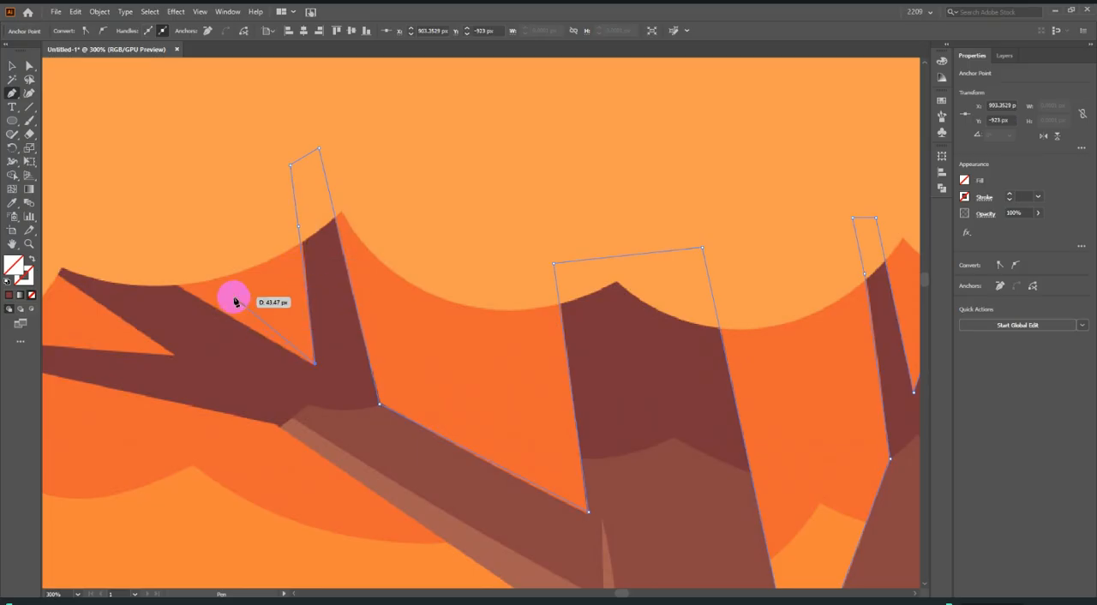
Trace the two leftmost branches out past the foliage edge and back to the bend on the left limb's underside.
{"action": "left_click", "coordinate": [129, 258]}
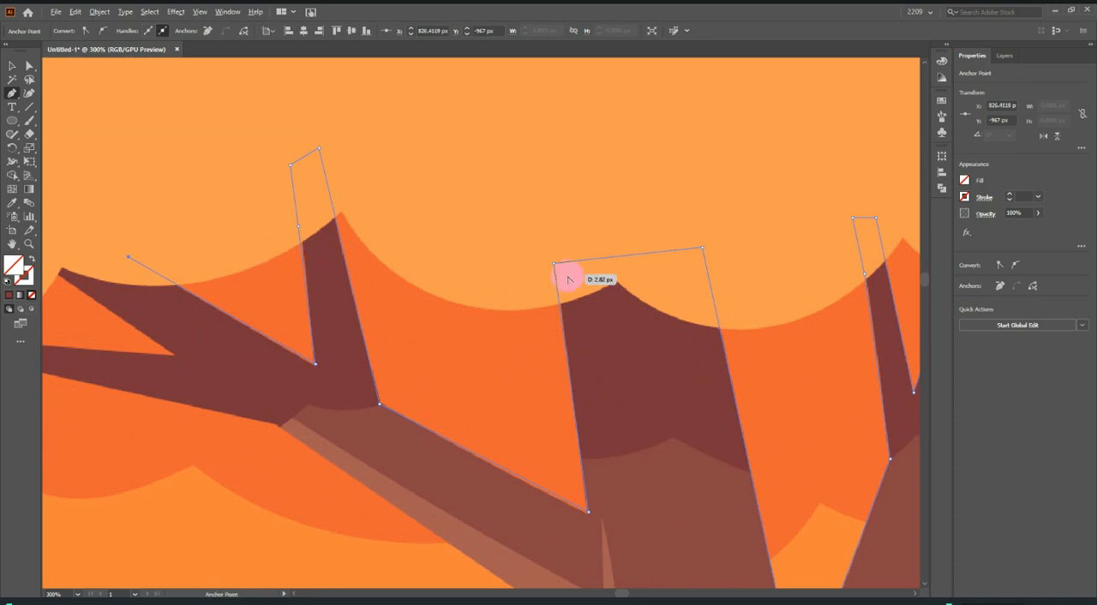
{"action": "left_click_drag", "start_coordinate": [295, 276], "coordinate": [434, 274]}
{"action": "left_click_drag", "start_coordinate": [180, 249], "coordinate": [316, 357]}
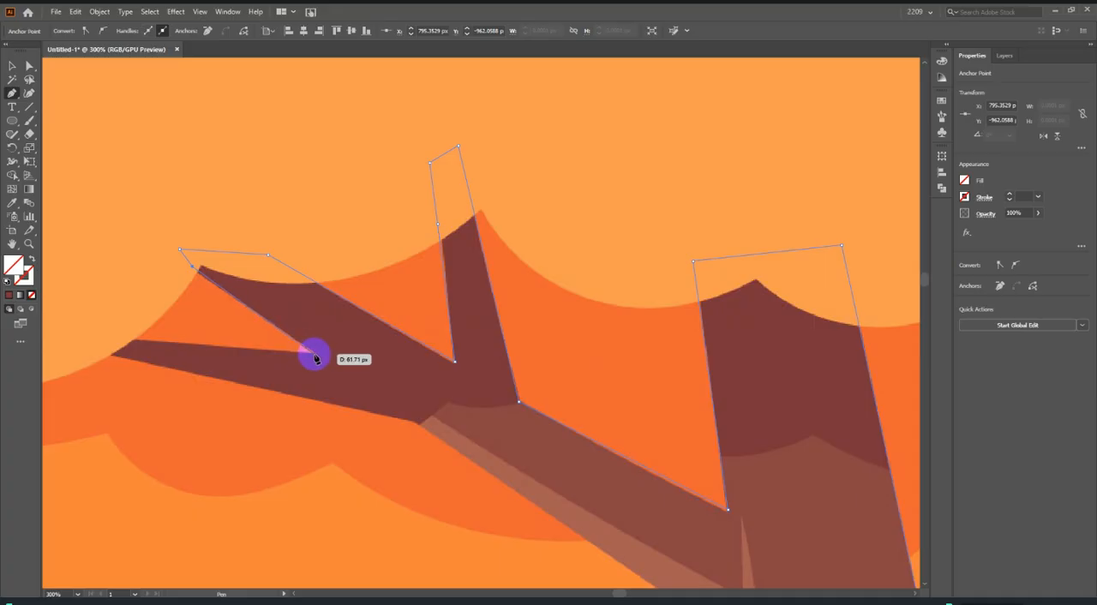
{"action": "left_click", "coordinate": [315, 356]}
{"action": "left_click_drag", "start_coordinate": [84, 337], "coordinate": [103, 356]}
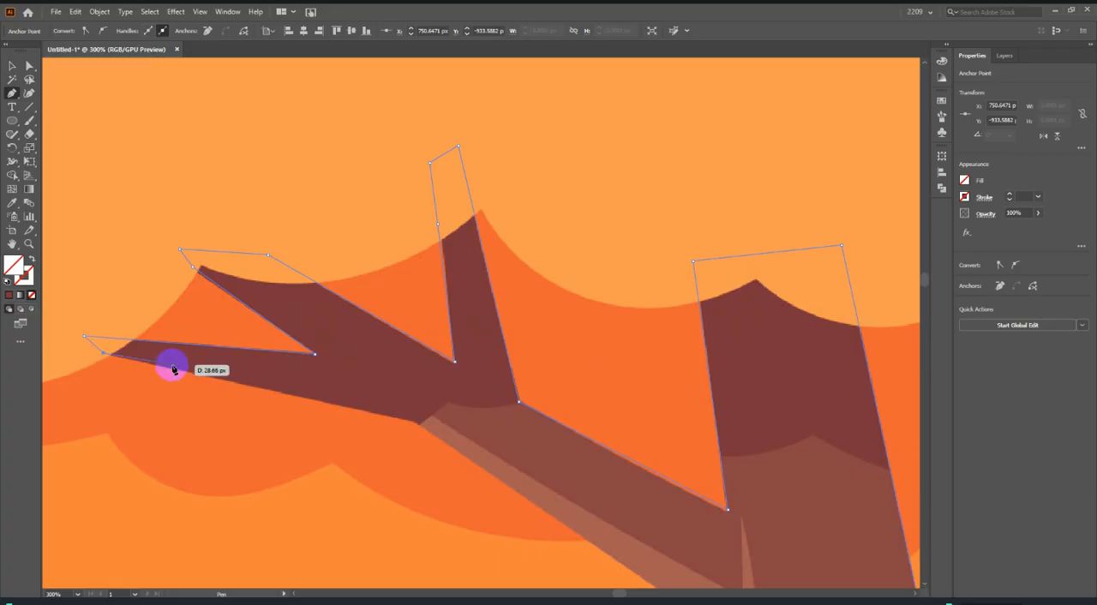
{"action": "left_click", "coordinate": [421, 426]}
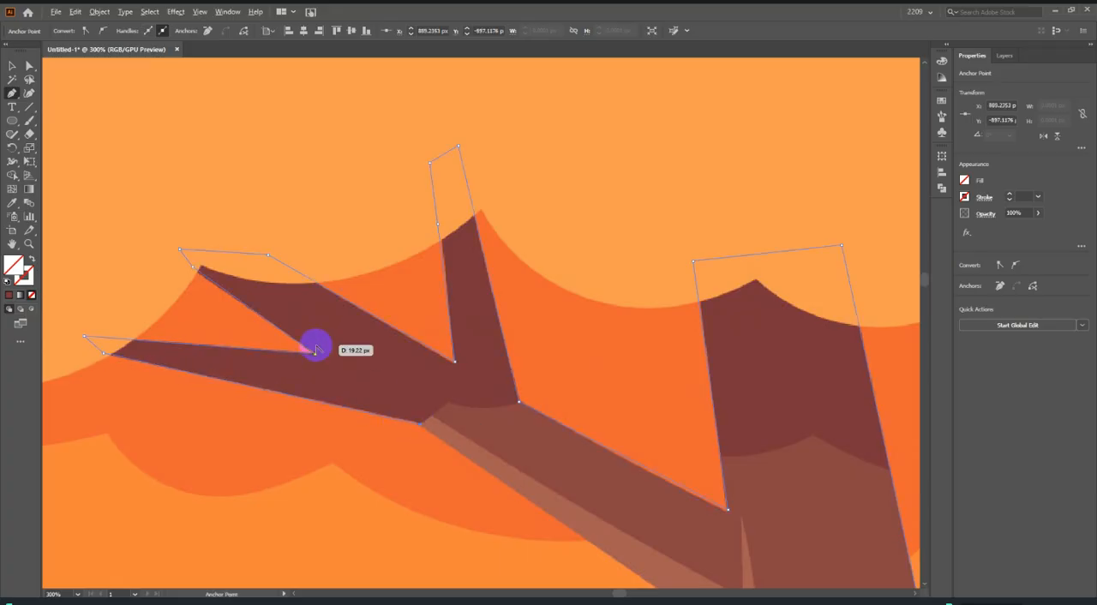
Trace the left limb's underside and the trunk's outer edge down into the bushes, and close the path at the trunk base.
{"action": "scroll", "coordinate": [316, 345], "scroll_direction": "down", "scroll_amount": 4}
{"action": "scroll", "coordinate": [438, 381], "scroll_direction": "up", "scroll_amount": 3}
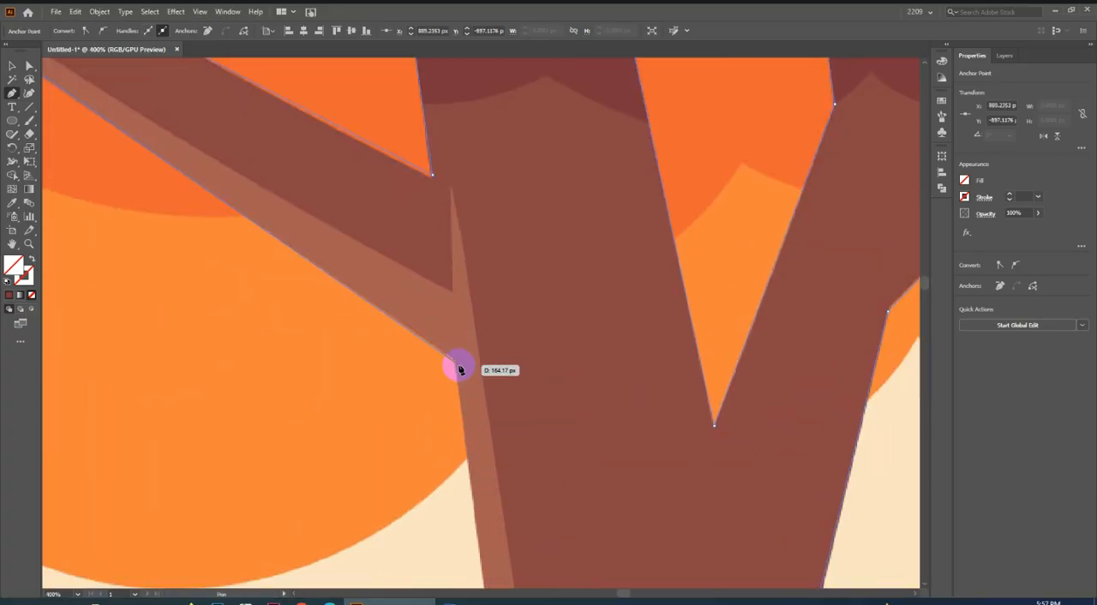
{"action": "scroll", "coordinate": [459, 360], "scroll_direction": "down", "scroll_amount": 5}
{"action": "scroll", "coordinate": [484, 454], "scroll_direction": "up", "scroll_amount": 2}
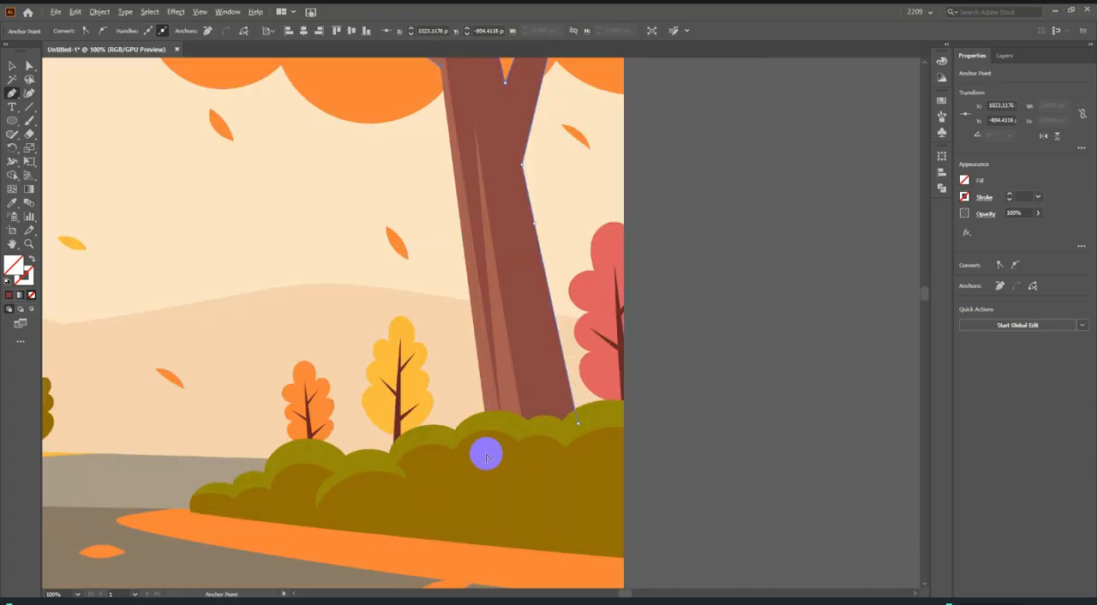
{"action": "left_click", "coordinate": [490, 442]}
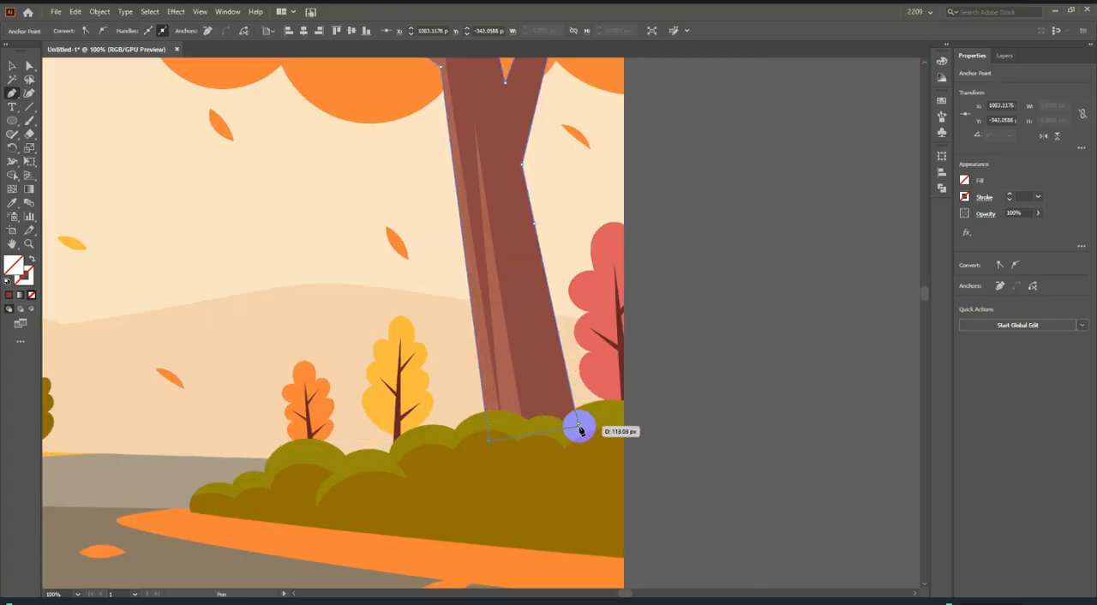
{"action": "scroll", "coordinate": [562, 431], "scroll_direction": "down", "scroll_amount": 4}
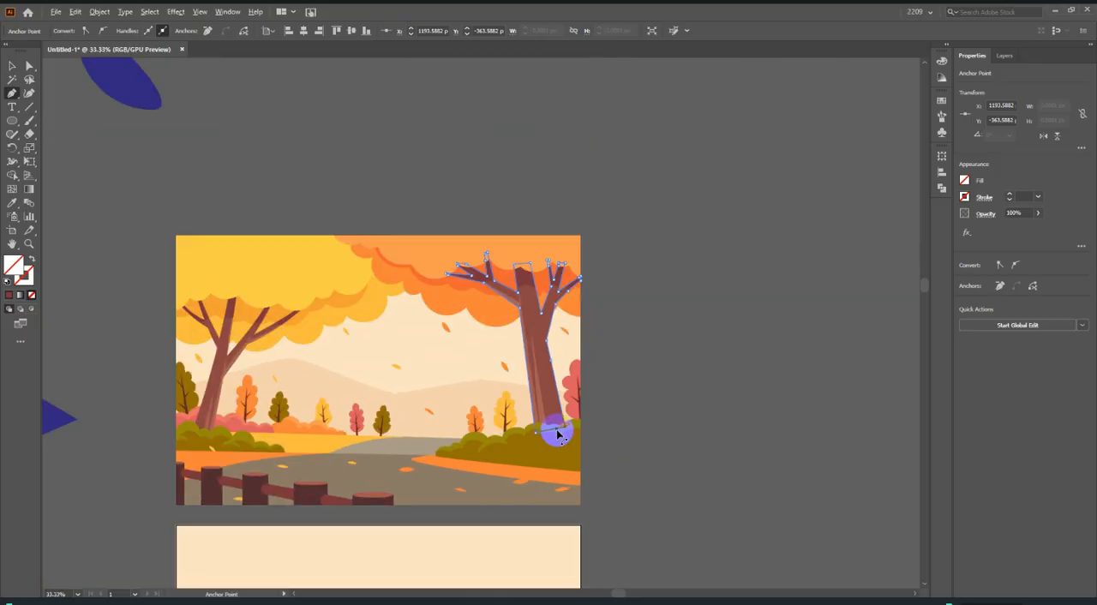
Fill the closed tree shape with the dark brown sampled from the upper trunk of the reference.
{"action": "scroll", "coordinate": [589, 423], "scroll_direction": "up", "scroll_amount": 4}
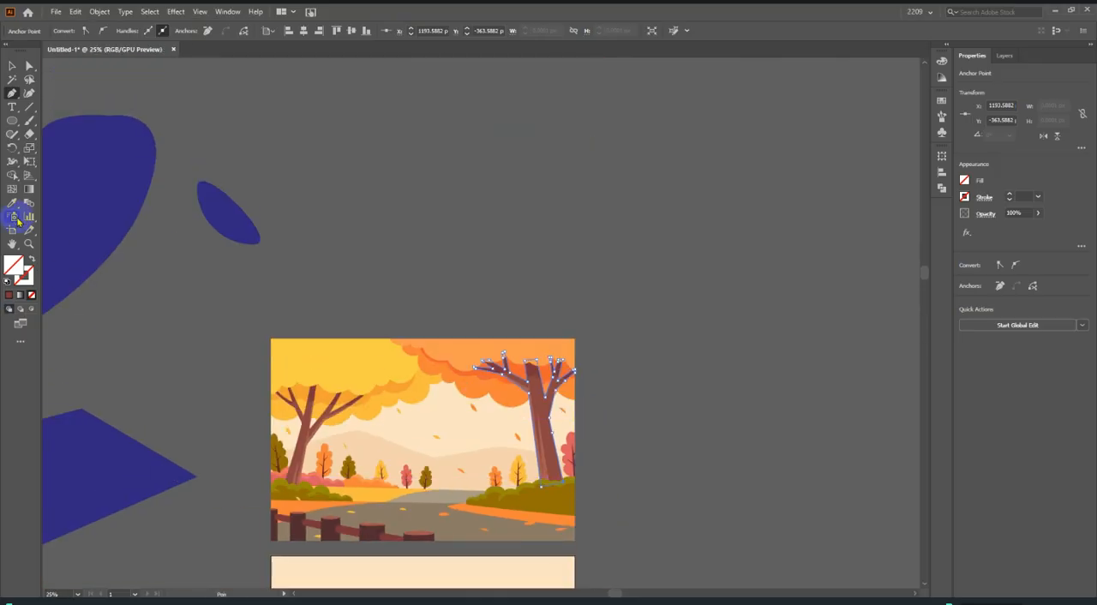
{"action": "scroll", "coordinate": [407, 462], "scroll_direction": "up", "scroll_amount": 3}
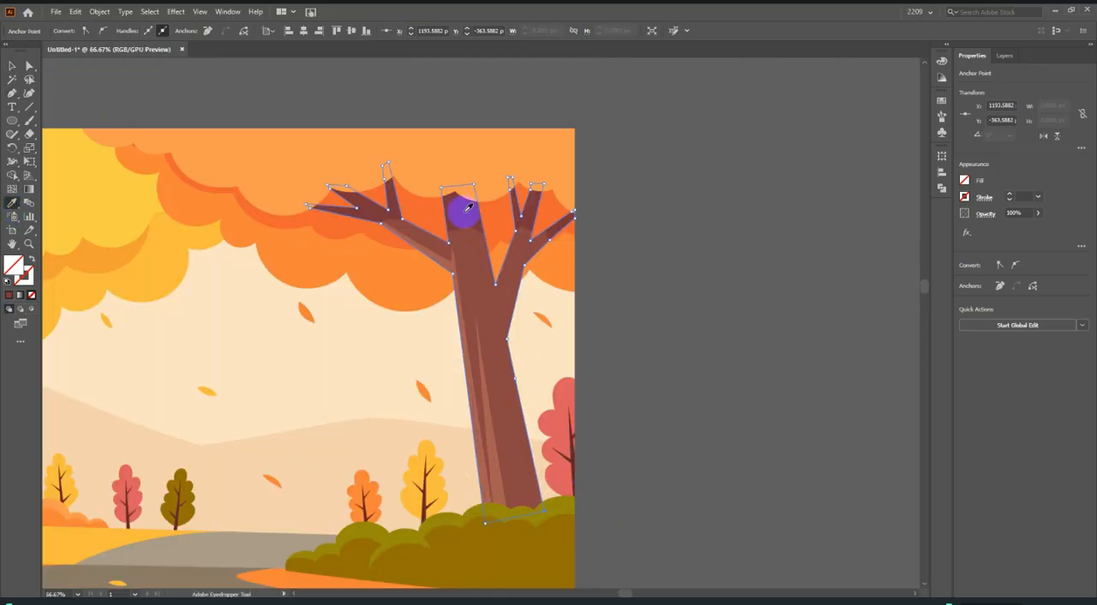
{"action": "left_click", "coordinate": [467, 209]}
{"action": "left_click", "coordinate": [10, 66]}
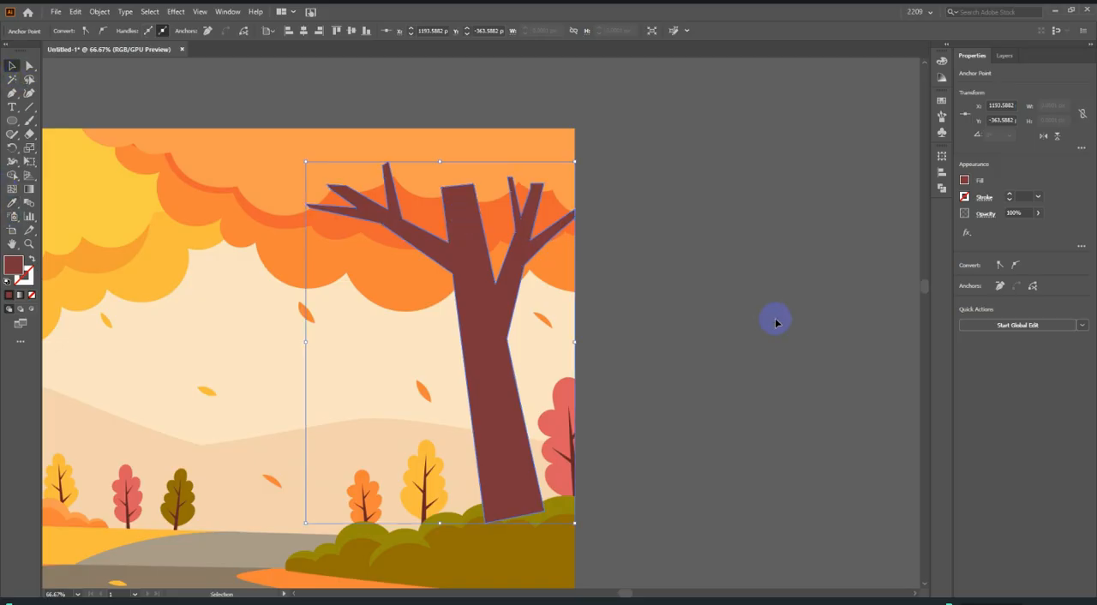
Move the filled tree from the reference to the matching place on the artboard below and sample its dark brown fill again.
{"action": "left_click", "coordinate": [774, 318]}
{"action": "scroll", "coordinate": [631, 283], "scroll_direction": "down", "scroll_amount": 3}
{"action": "scroll", "coordinate": [626, 333], "scroll_direction": "down", "scroll_amount": 1}
{"action": "scroll", "coordinate": [600, 317], "scroll_direction": "down", "scroll_amount": 2}
{"action": "left_click_drag", "start_coordinate": [580, 301], "coordinate": [596, 414]}
{"action": "scroll", "coordinate": [602, 265], "scroll_direction": "up", "scroll_amount": 2}
{"action": "left_click", "coordinate": [12, 203]}
{"action": "left_click", "coordinate": [502, 250]}
Examine the shading and highlight shapes on the large right tree's trunk and limbs in the reference illustration.
{"action": "scroll", "coordinate": [515, 261], "scroll_direction": "up", "scroll_amount": 2}
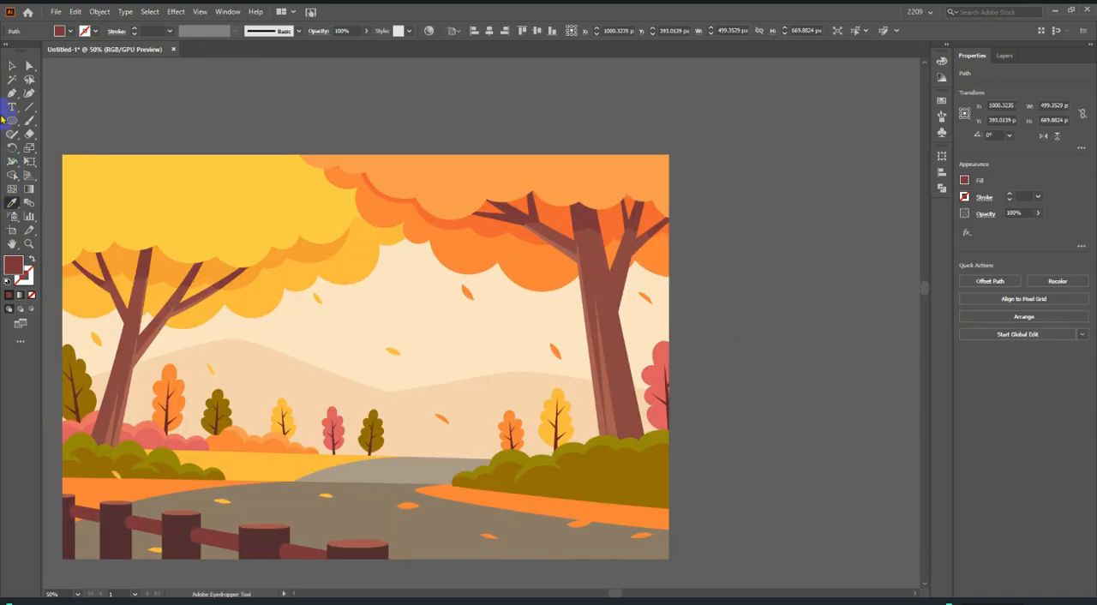
{"action": "scroll", "coordinate": [620, 329], "scroll_direction": "up", "scroll_amount": 2}
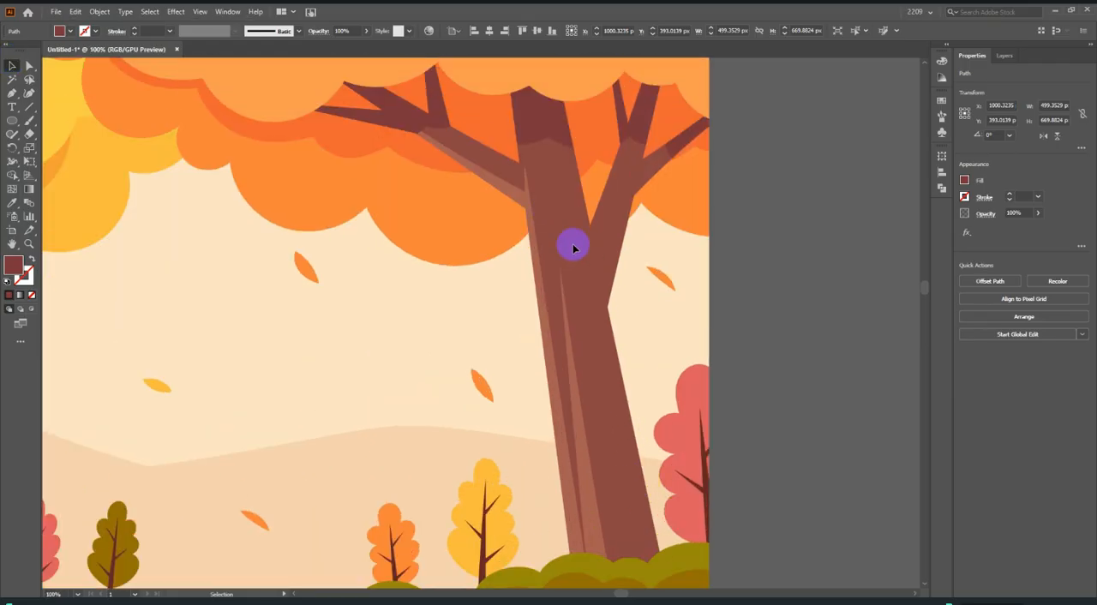
{"action": "scroll", "coordinate": [615, 248], "scroll_direction": "up", "scroll_amount": 1}
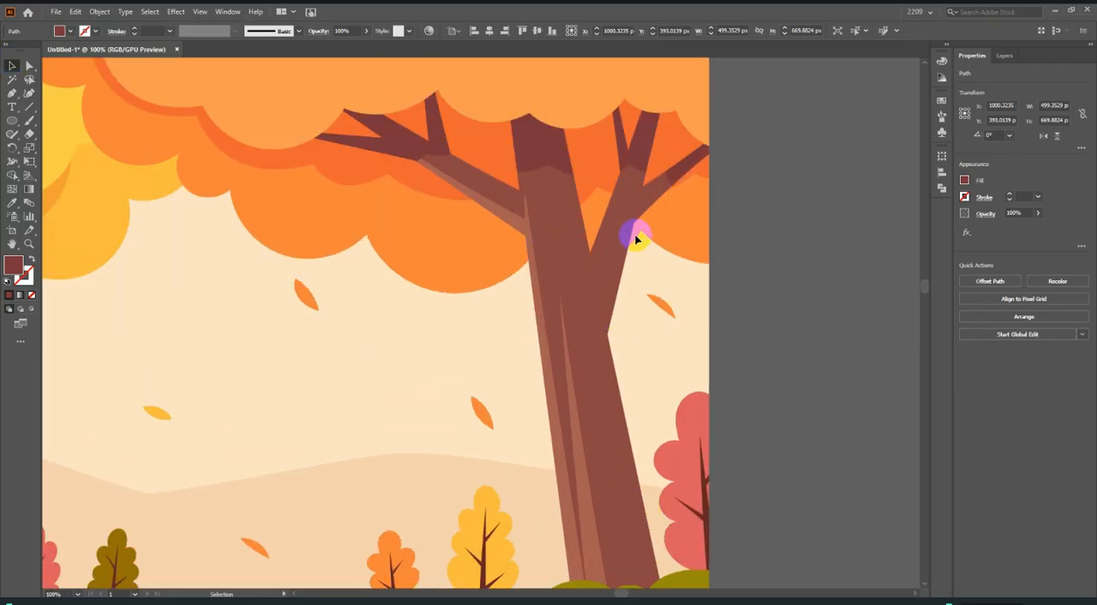
{"action": "scroll", "coordinate": [560, 472], "scroll_direction": "up", "scroll_amount": 2}
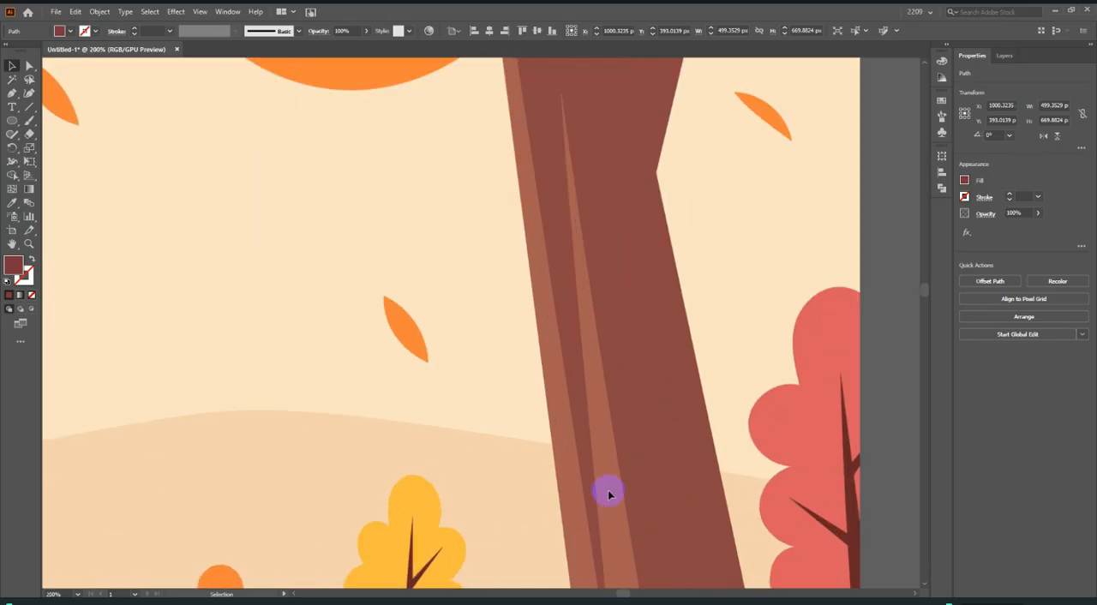
{"action": "scroll", "coordinate": [588, 463], "scroll_direction": "down", "scroll_amount": 2}
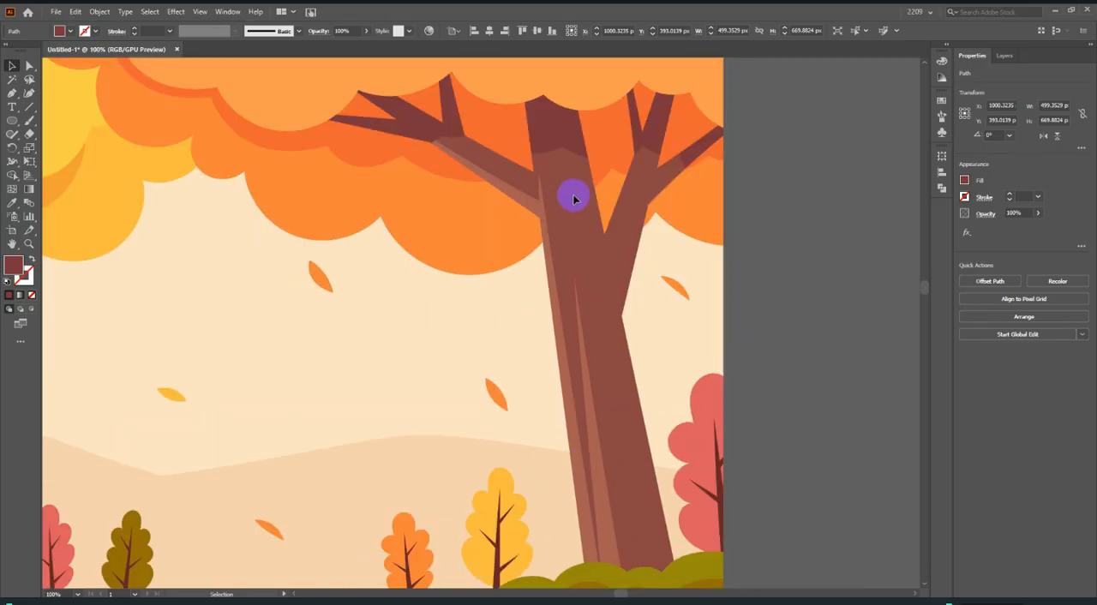
{"action": "scroll", "coordinate": [634, 281], "scroll_direction": "down", "scroll_amount": 3}
{"action": "scroll", "coordinate": [599, 505], "scroll_direction": "down", "scroll_amount": 1}
Shift the tree on the artboard down about 13 px so its base reaches further into the bushes.
{"action": "scroll", "coordinate": [603, 545], "scroll_direction": "up", "scroll_amount": 3}
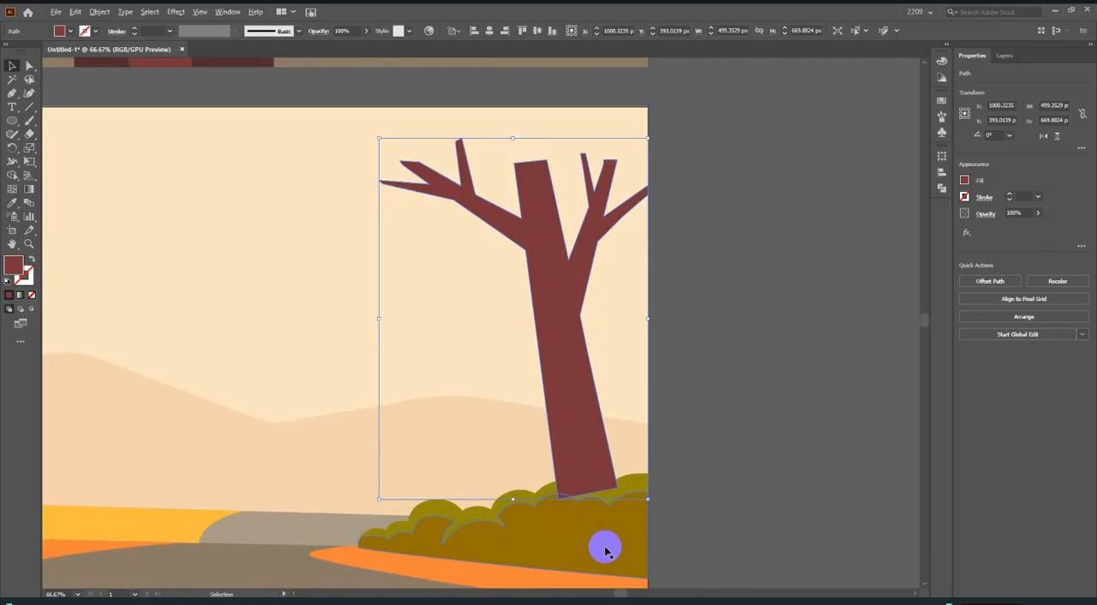
{"action": "scroll", "coordinate": [582, 406], "scroll_direction": "down", "scroll_amount": 2}
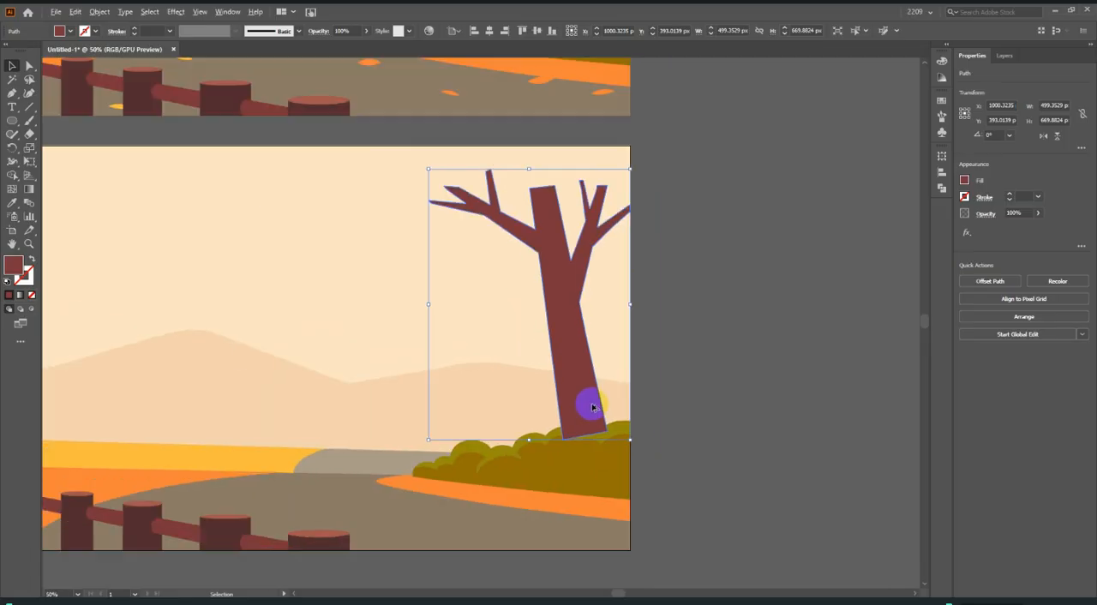
{"action": "scroll", "coordinate": [568, 351], "scroll_direction": "up", "scroll_amount": 1}
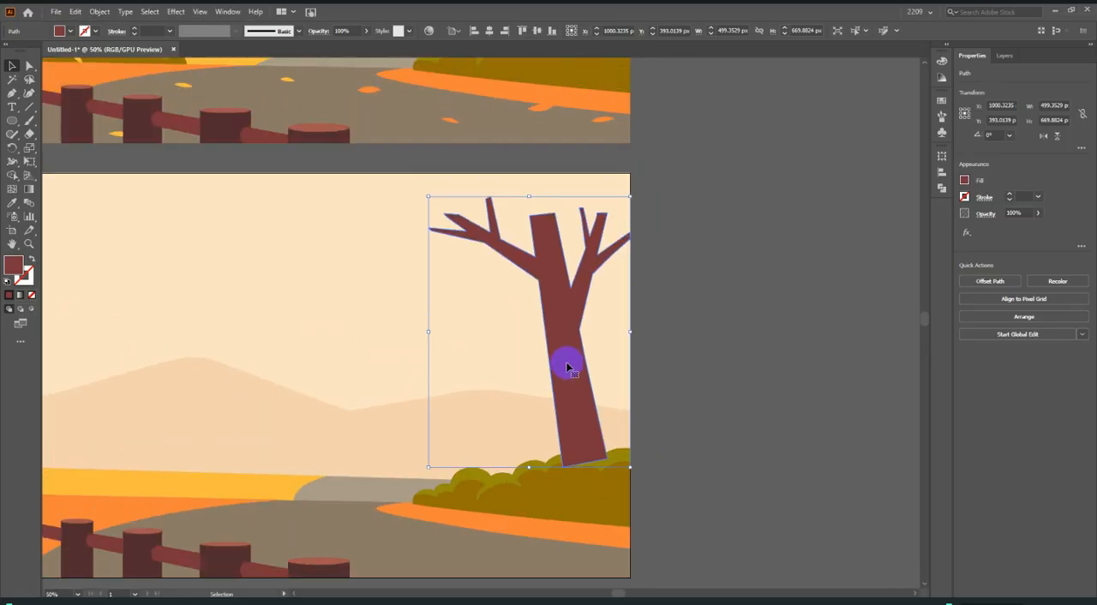
{"action": "scroll", "coordinate": [577, 385], "scroll_direction": "up", "scroll_amount": 2}
{"action": "left_click_drag", "start_coordinate": [561, 409], "coordinate": [561, 418]}
{"action": "scroll", "coordinate": [562, 417], "scroll_direction": "up", "scroll_amount": 1}
{"action": "scroll", "coordinate": [564, 418], "scroll_direction": "down", "scroll_amount": 1}
Send the tree backward in the stacking order until its trunk base sits behind the bushes.
{"action": "right_click", "coordinate": [564, 417]}
{"action": "mouse_move", "coordinate": [621, 335]}
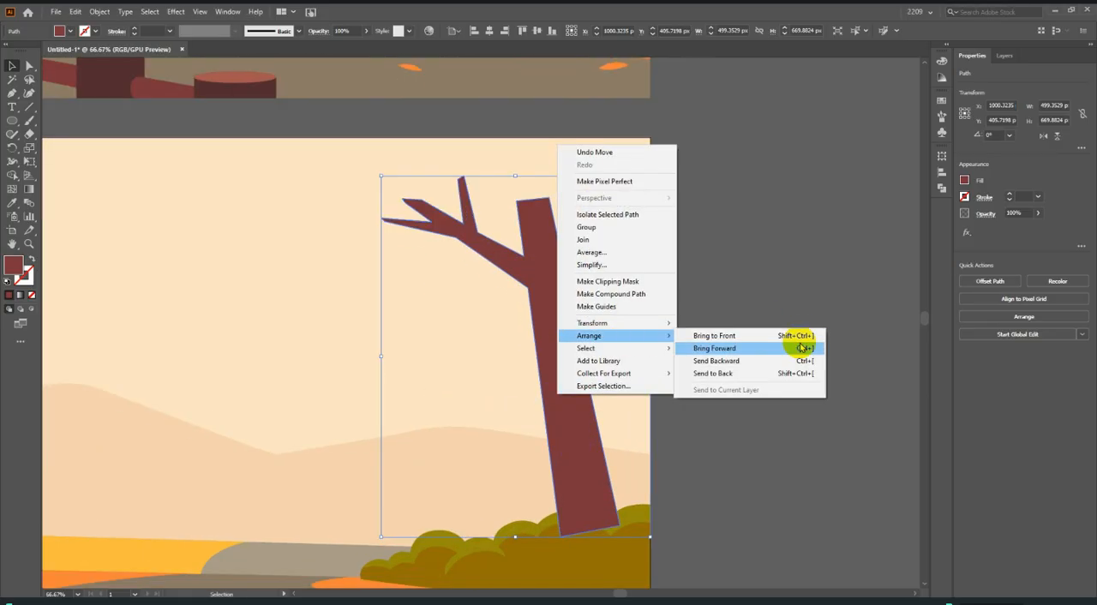
{"action": "left_click", "coordinate": [742, 360]}
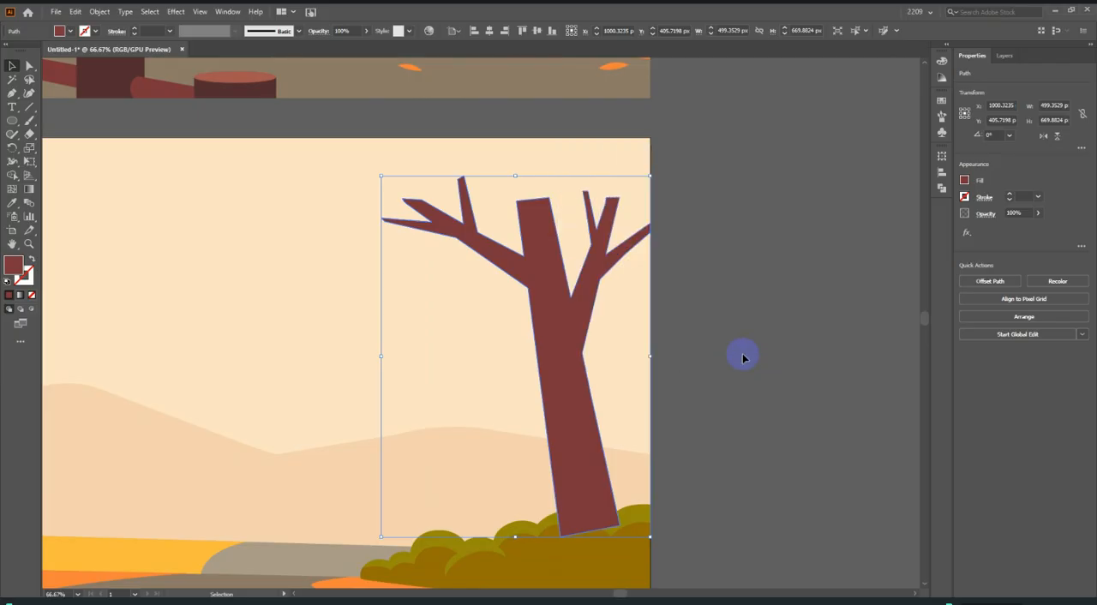
{"action": "right_click", "coordinate": [557, 363]}
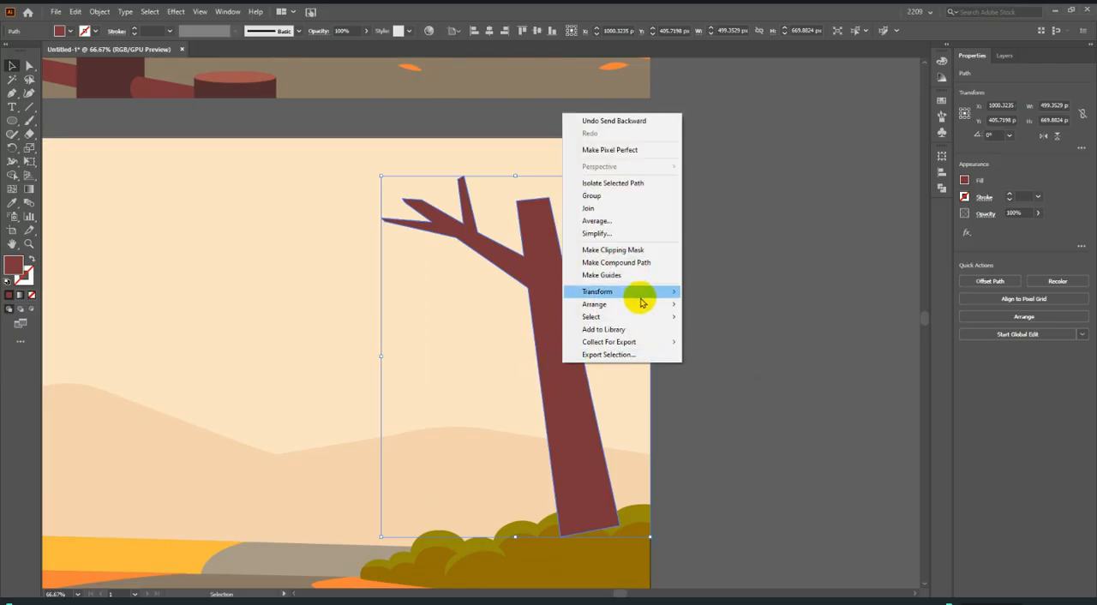
{"action": "mouse_move", "coordinate": [640, 306]}
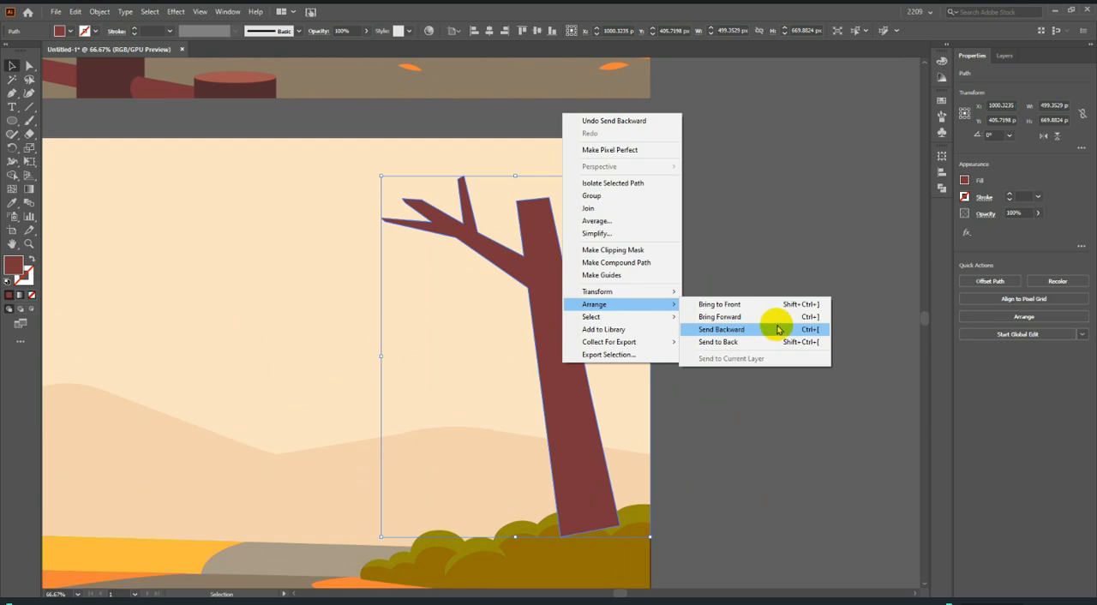
{"action": "left_click", "coordinate": [687, 269]}
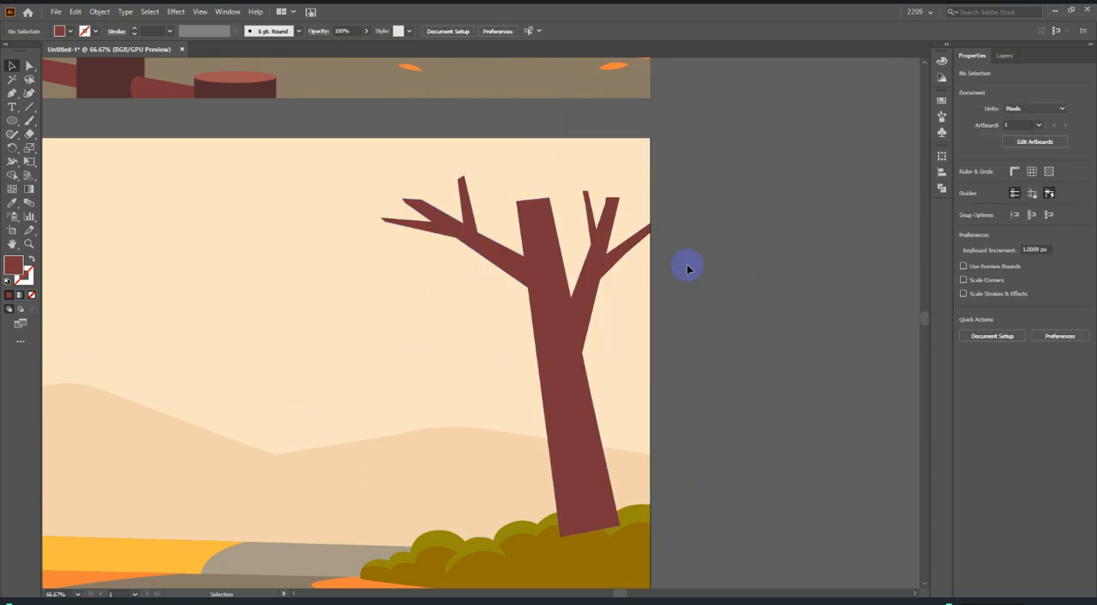
{"action": "left_click", "coordinate": [553, 317]}
{"action": "key", "text": "a"}
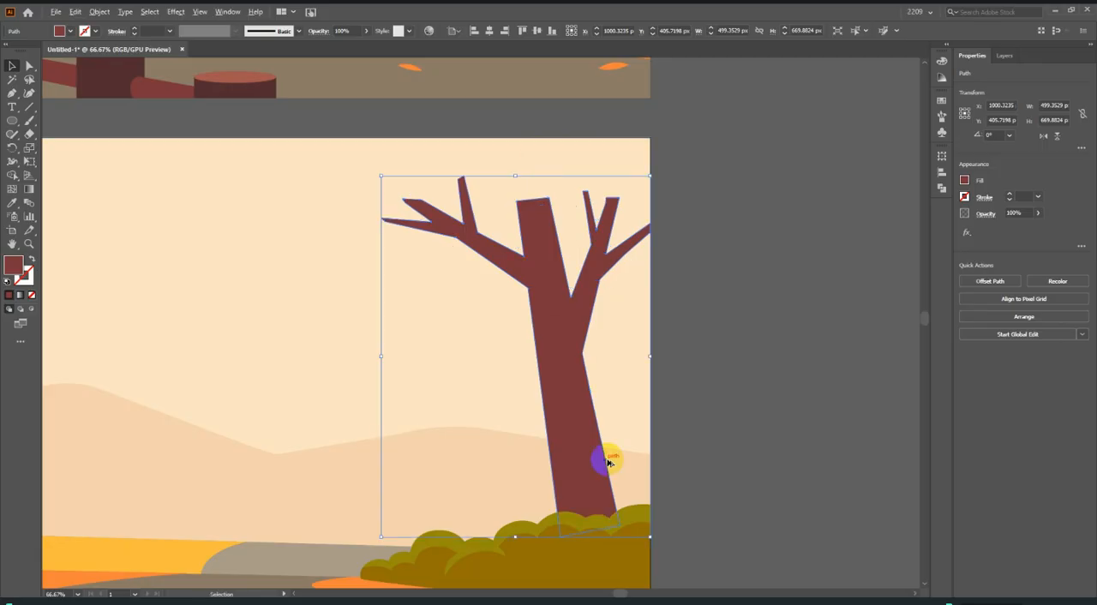
Deselect the tree and start a Pen path where the orange canopy's left end meets the reference illustration's top edge.
{"action": "scroll", "coordinate": [545, 528], "scroll_direction": "up", "scroll_amount": 2}
{"action": "left_click_drag", "start_coordinate": [638, 469], "coordinate": [631, 446]}
{"action": "scroll", "coordinate": [632, 445], "scroll_direction": "down", "scroll_amount": 4}
{"action": "left_click", "coordinate": [734, 436]}
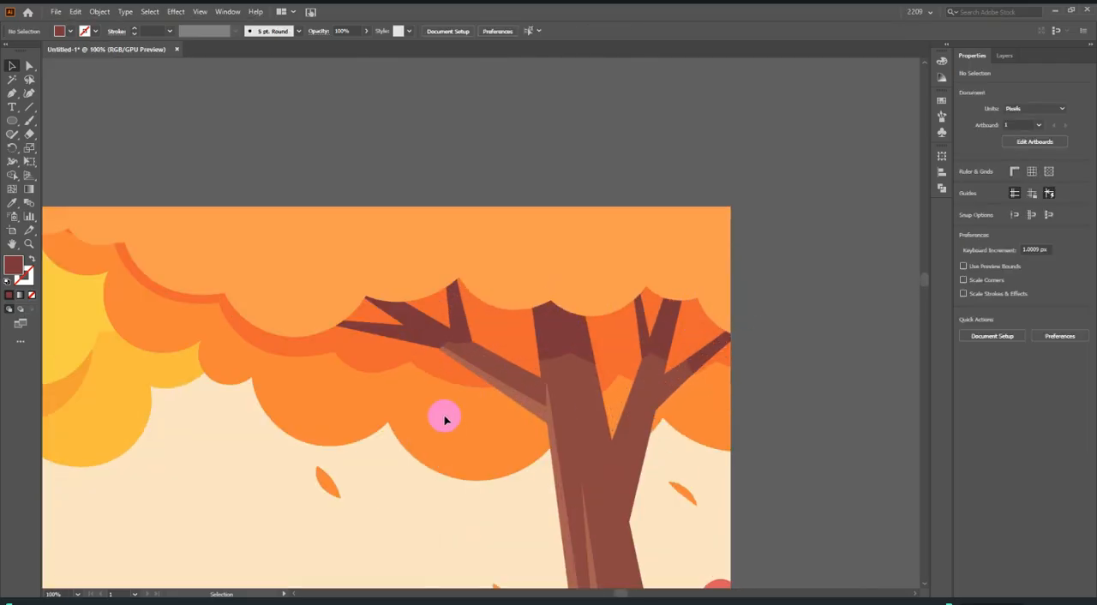
{"action": "scroll", "coordinate": [749, 403], "scroll_direction": "down", "scroll_amount": 2}
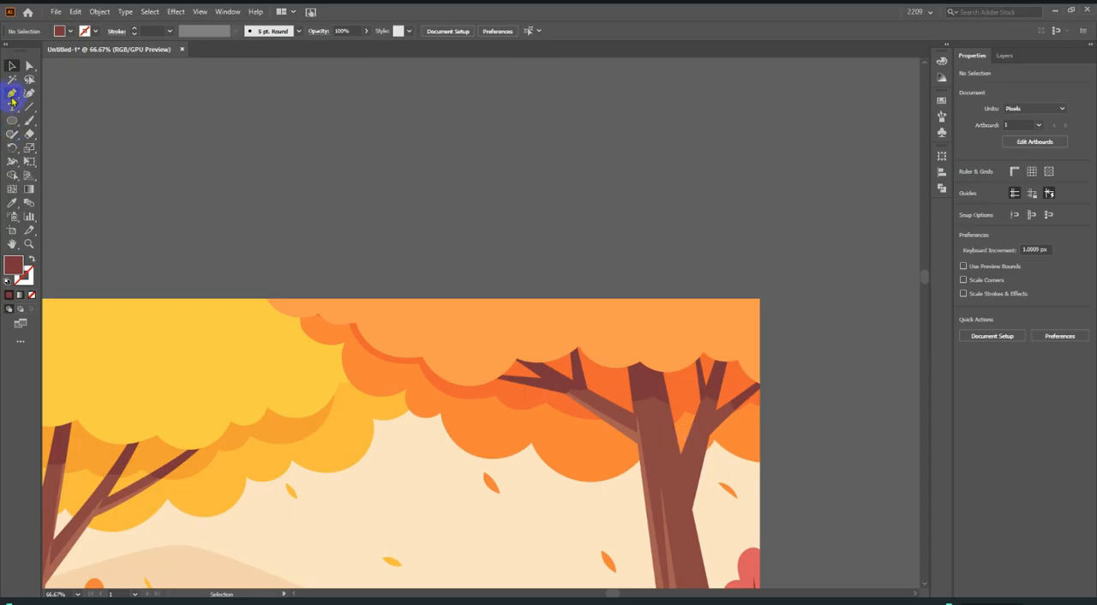
{"action": "left_click", "coordinate": [12, 95]}
{"action": "scroll", "coordinate": [286, 219], "scroll_direction": "up", "scroll_amount": 2}
{"action": "scroll", "coordinate": [240, 453], "scroll_direction": "up", "scroll_amount": 3}
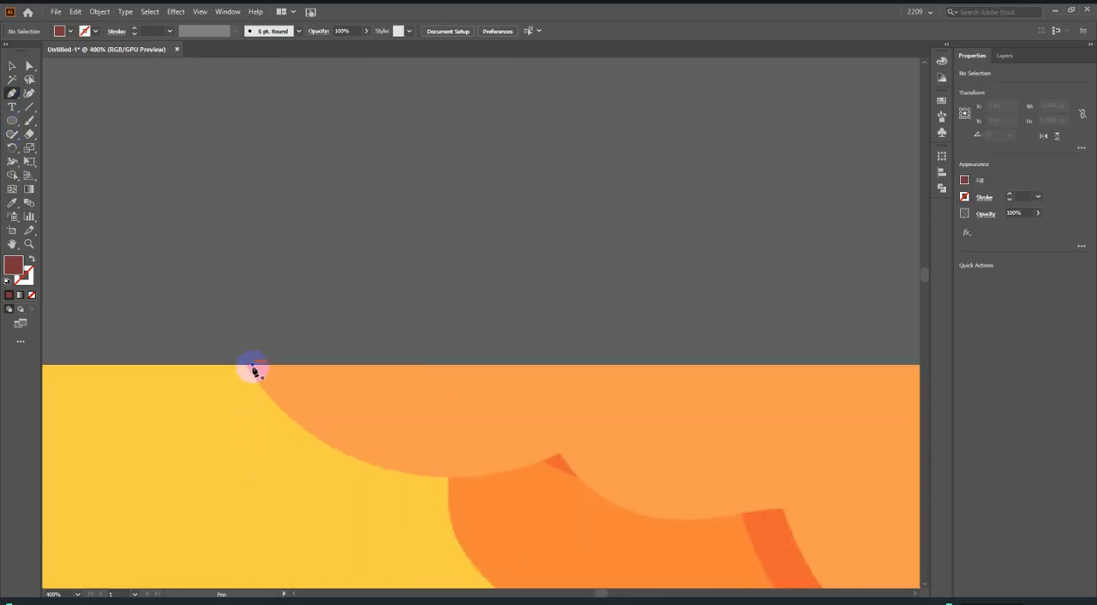
{"action": "left_click", "coordinate": [246, 367]}
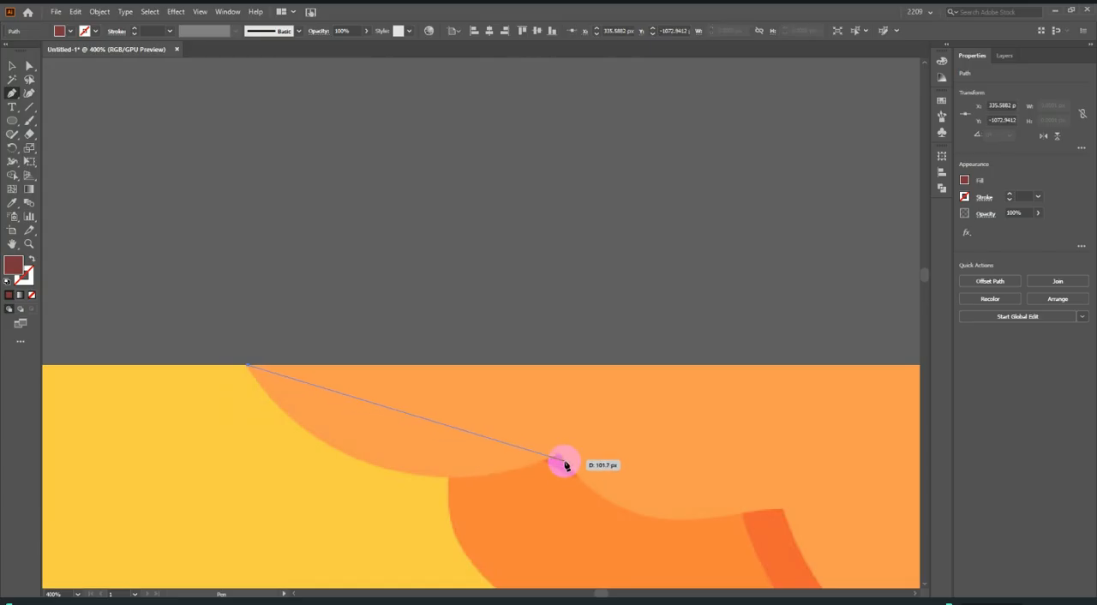
{"action": "left_click_drag", "start_coordinate": [558, 453], "coordinate": [775, 367]}
{"action": "left_click_drag", "start_coordinate": [558, 451], "coordinate": [54, 414]}
{"action": "left_click", "coordinate": [32, 294]}
{"action": "scroll", "coordinate": [277, 379], "scroll_direction": "down", "scroll_amount": 3}
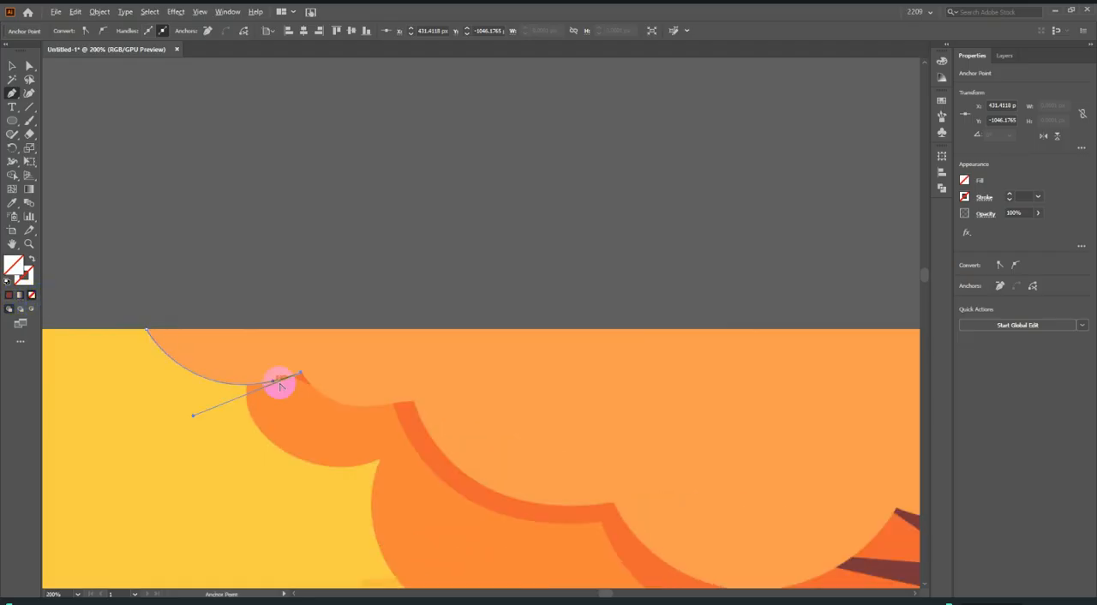
{"action": "scroll", "coordinate": [229, 394], "scroll_direction": "up", "scroll_amount": 2}
{"action": "key", "text": "ctrl+z"}
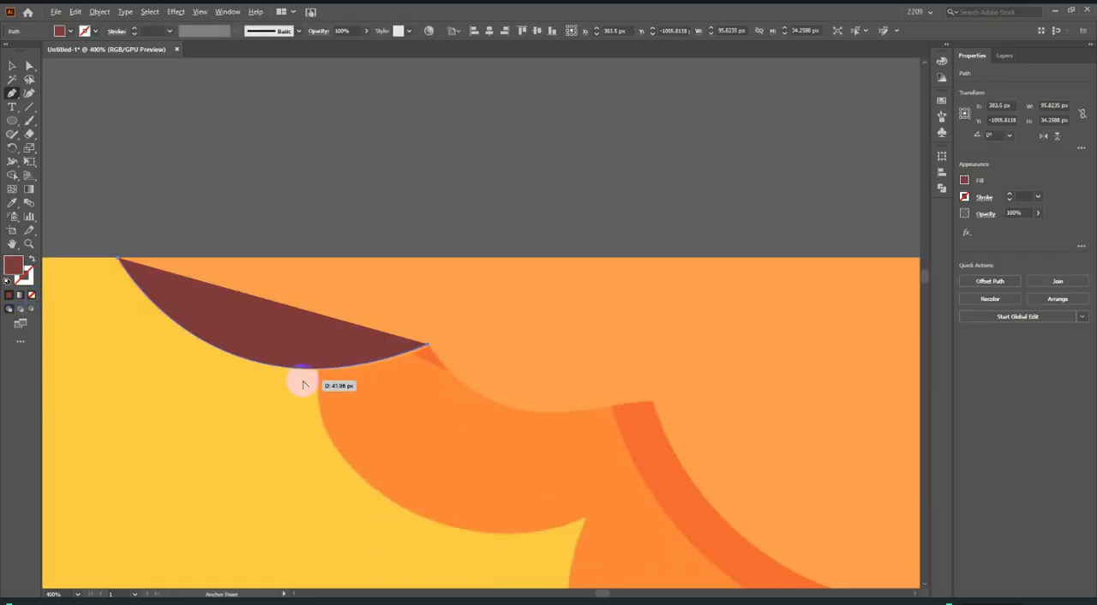
{"action": "scroll", "coordinate": [314, 382], "scroll_direction": "up", "scroll_amount": 1}
{"action": "key", "text": "ctrl+z"}
{"action": "key", "text": "ctrl+z"}
Set the path's fill to none and trace the orange canopy's first two scallops down to the notch after the second one.
{"action": "scroll", "coordinate": [314, 370], "scroll_direction": "down", "scroll_amount": 2}
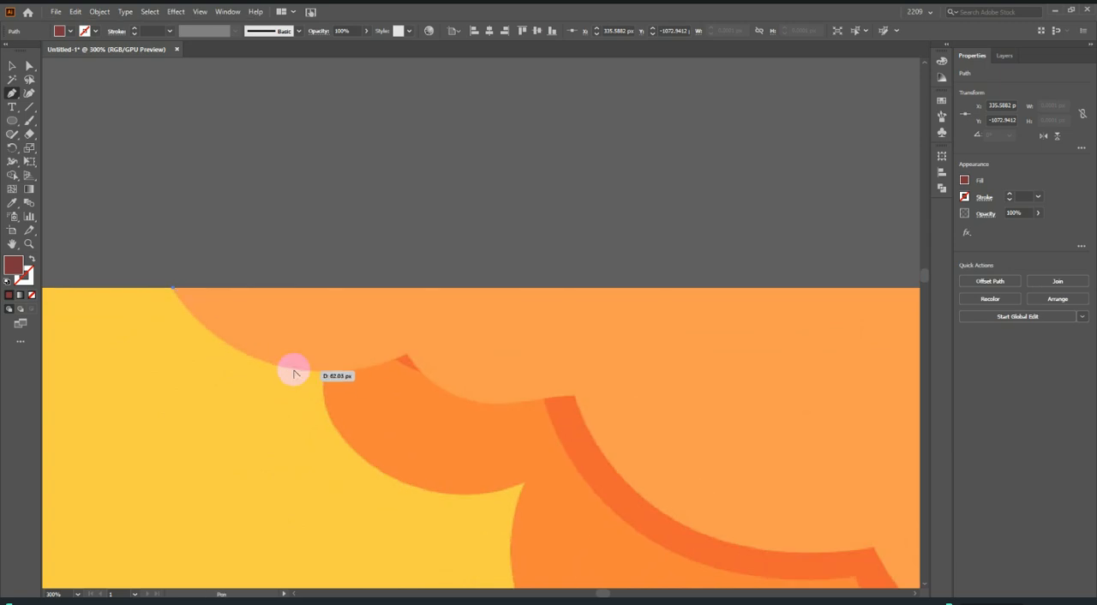
{"action": "scroll", "coordinate": [238, 360], "scroll_direction": "up", "scroll_amount": 2}
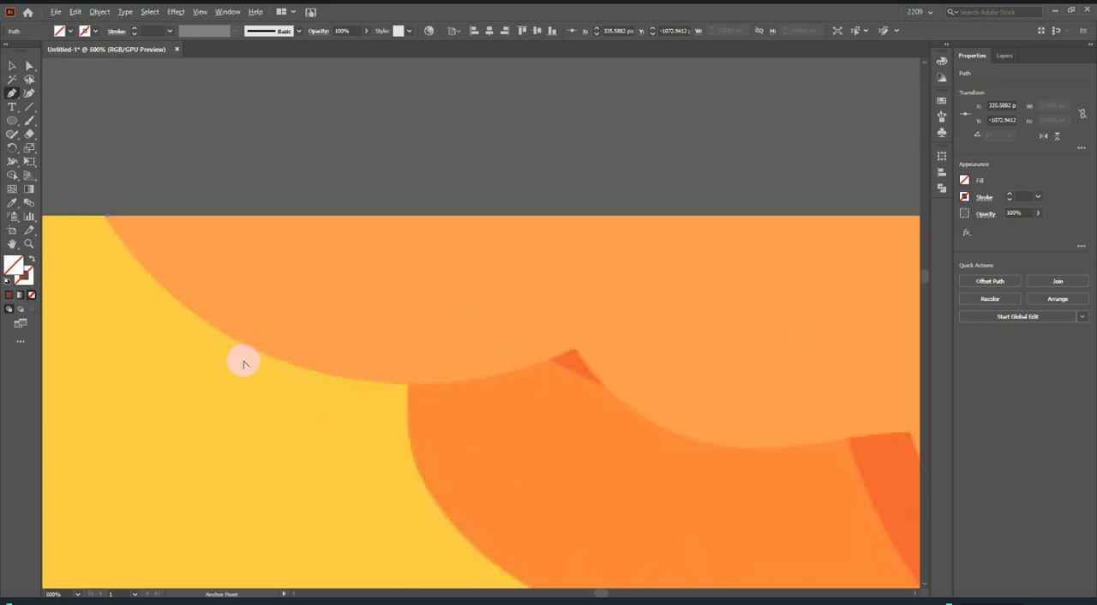
{"action": "left_click_drag", "start_coordinate": [409, 384], "coordinate": [609, 373]}
{"action": "left_click", "coordinate": [408, 387]}
{"action": "scroll", "coordinate": [402, 382], "scroll_direction": "down", "scroll_amount": 2}
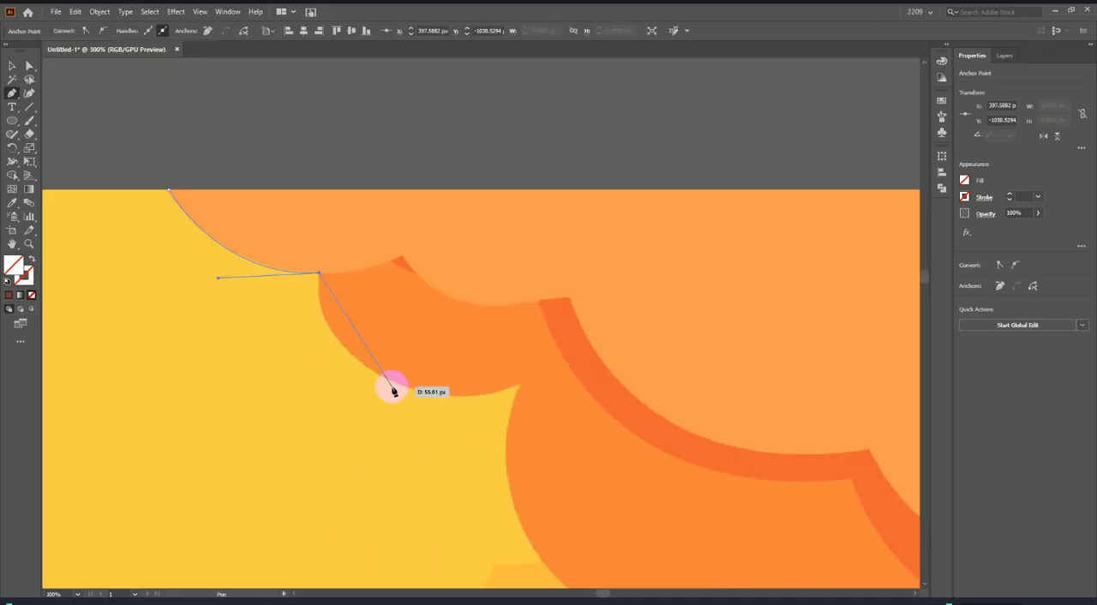
{"action": "left_click_drag", "start_coordinate": [397, 387], "coordinate": [490, 427]}
{"action": "left_click_drag", "start_coordinate": [395, 384], "coordinate": [587, 360]}
Continue the canopy outline around the large third scallop to the notch before the small scallop.
{"action": "scroll", "coordinate": [522, 387], "scroll_direction": "down", "scroll_amount": 4}
{"action": "scroll", "coordinate": [520, 389], "scroll_direction": "up", "scroll_amount": 3}
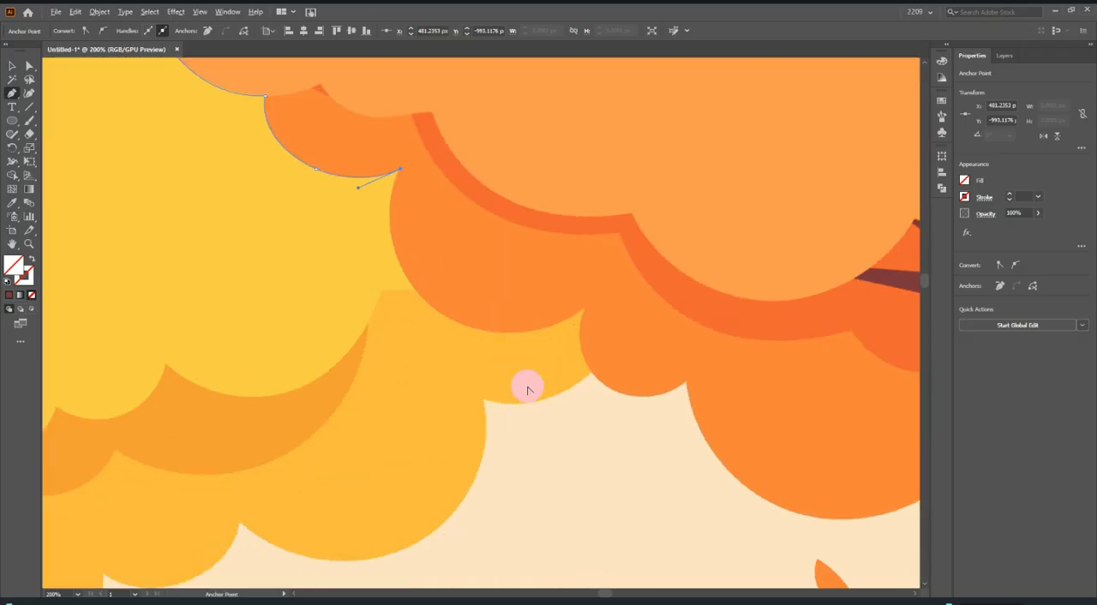
{"action": "left_click_drag", "start_coordinate": [452, 320], "coordinate": [550, 384]}
{"action": "left_click", "coordinate": [452, 320]}
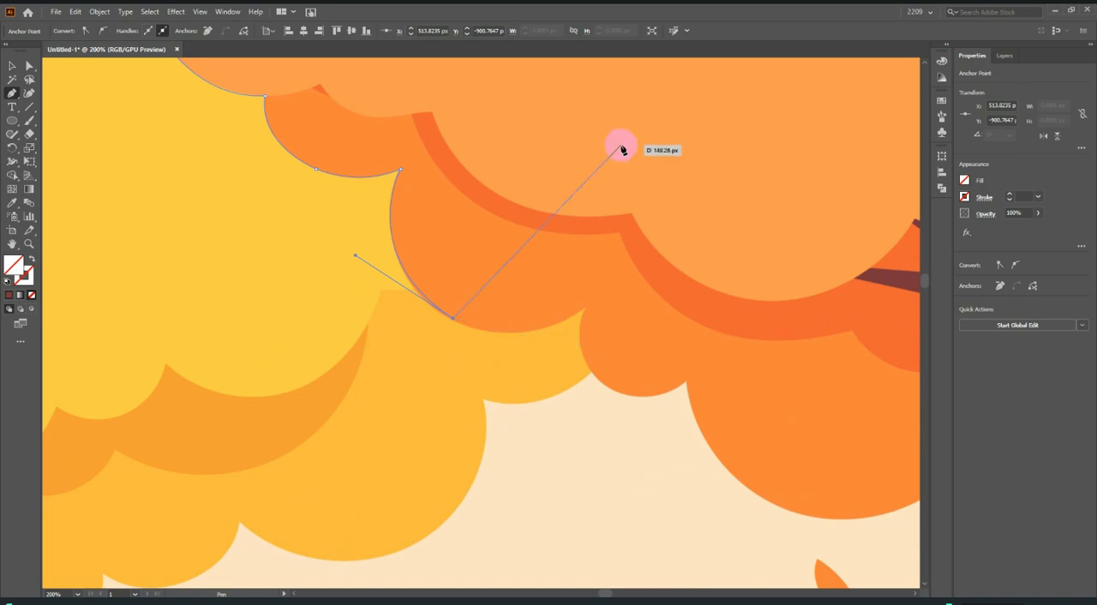
{"action": "scroll", "coordinate": [512, 353], "scroll_direction": "down", "scroll_amount": 5}
{"action": "scroll", "coordinate": [452, 389], "scroll_direction": "up", "scroll_amount": 6}
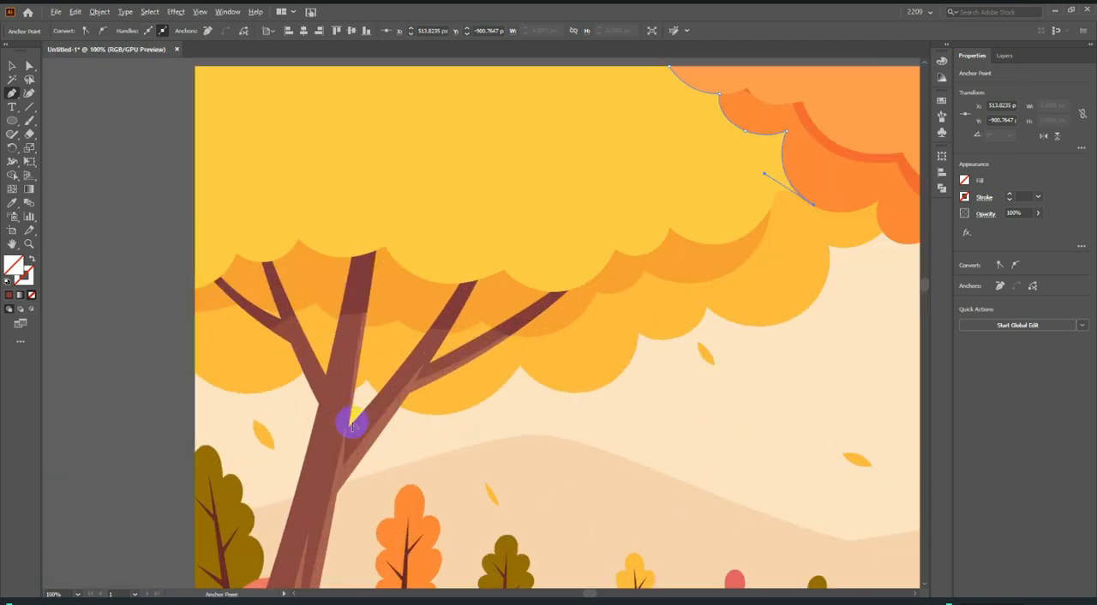
{"action": "scroll", "coordinate": [428, 367], "scroll_direction": "down", "scroll_amount": 2}
{"action": "scroll", "coordinate": [383, 294], "scroll_direction": "up", "scroll_amount": 2}
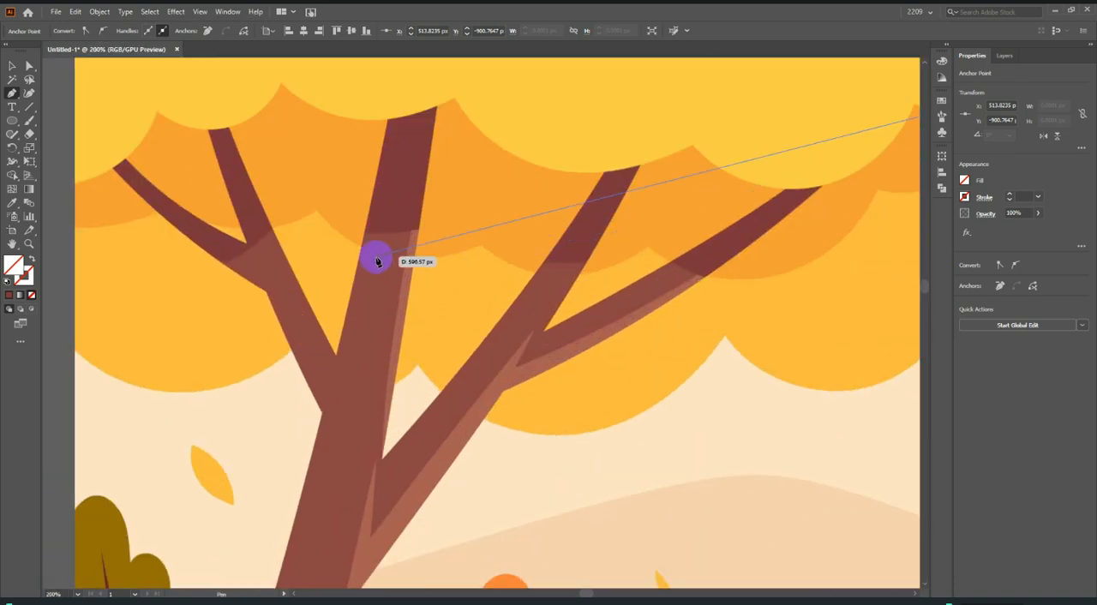
{"action": "scroll", "coordinate": [374, 252], "scroll_direction": "down", "scroll_amount": 3}
{"action": "scroll", "coordinate": [656, 311], "scroll_direction": "up", "scroll_amount": 2}
{"action": "scroll", "coordinate": [656, 312], "scroll_direction": "up", "scroll_amount": 3}
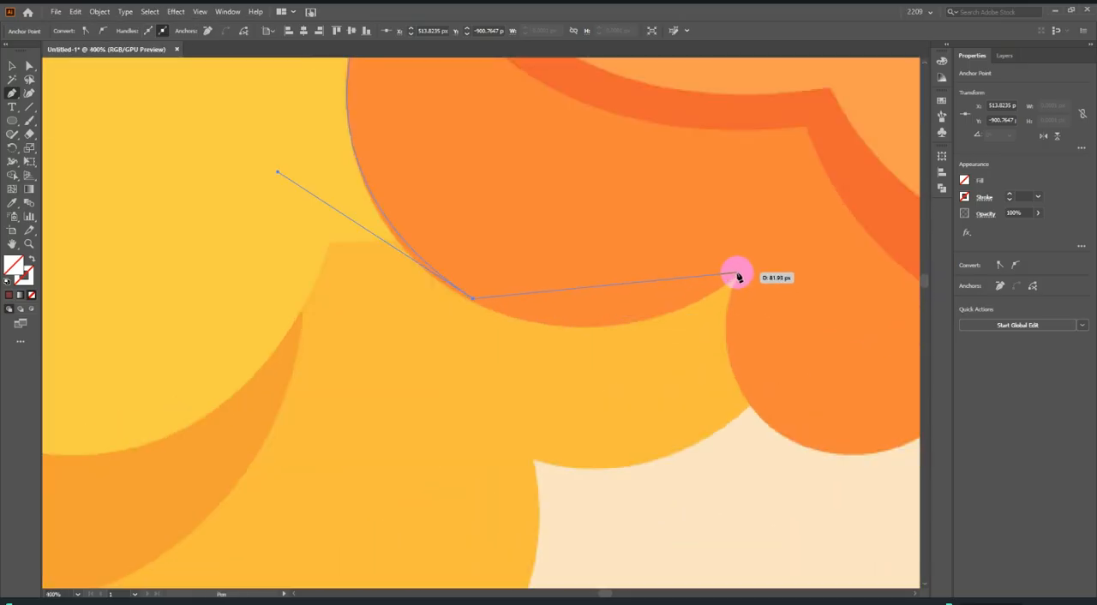
{"action": "left_click_drag", "start_coordinate": [739, 276], "coordinate": [880, 165]}
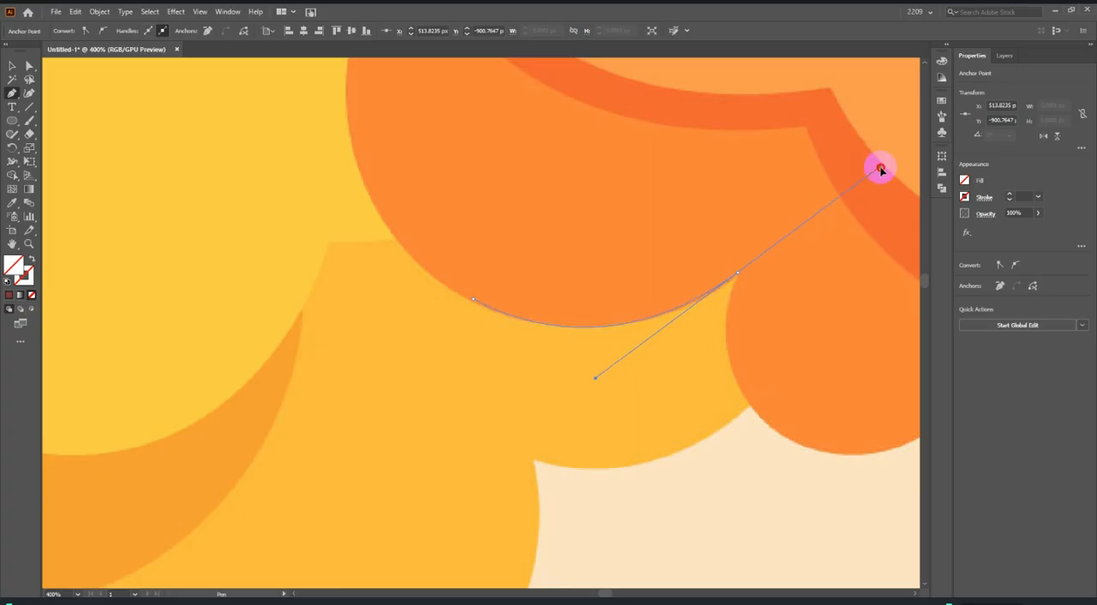
{"action": "left_click", "coordinate": [738, 274]}
Trace the small fourth scallop and the wider fifth scallop along the canopy's lower edge, ending at the next notch.
{"action": "scroll", "coordinate": [554, 294], "scroll_direction": "down", "scroll_amount": 3}
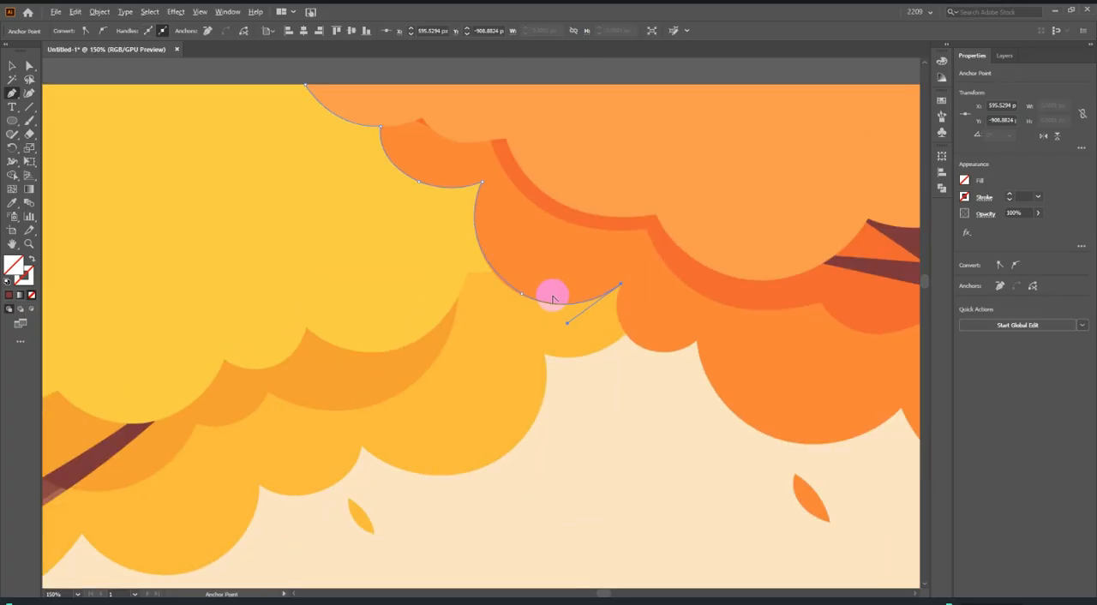
{"action": "scroll", "coordinate": [661, 358], "scroll_direction": "up", "scroll_amount": 2}
{"action": "left_click_drag", "start_coordinate": [607, 326], "coordinate": [675, 359]}
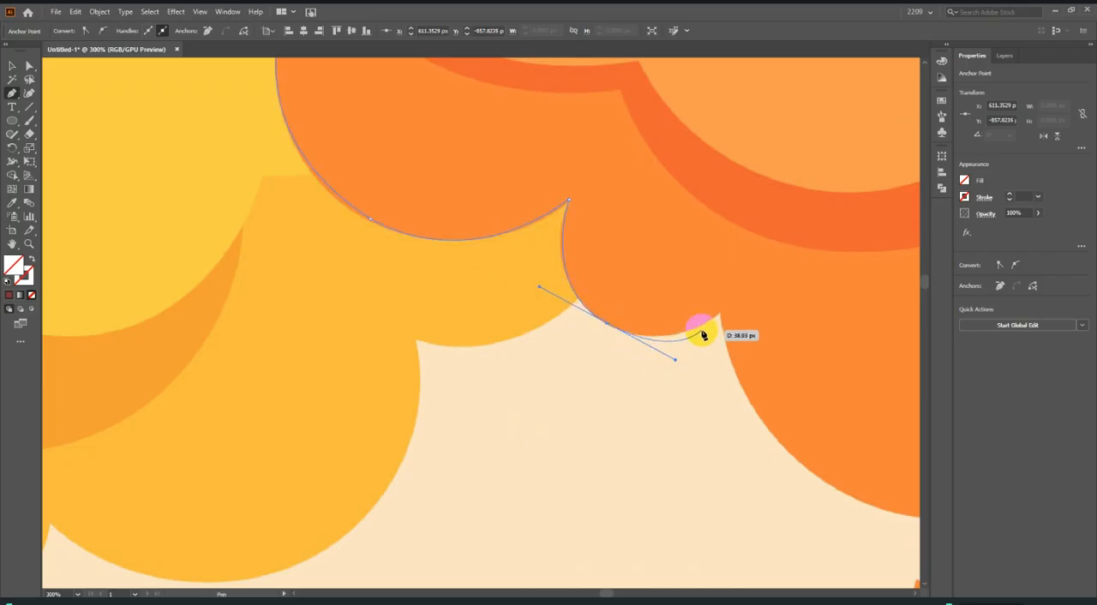
{"action": "left_click", "coordinate": [720, 315]}
{"action": "scroll", "coordinate": [720, 315], "scroll_direction": "down", "scroll_amount": 3}
{"action": "scroll", "coordinate": [599, 347], "scroll_direction": "up", "scroll_amount": 1}
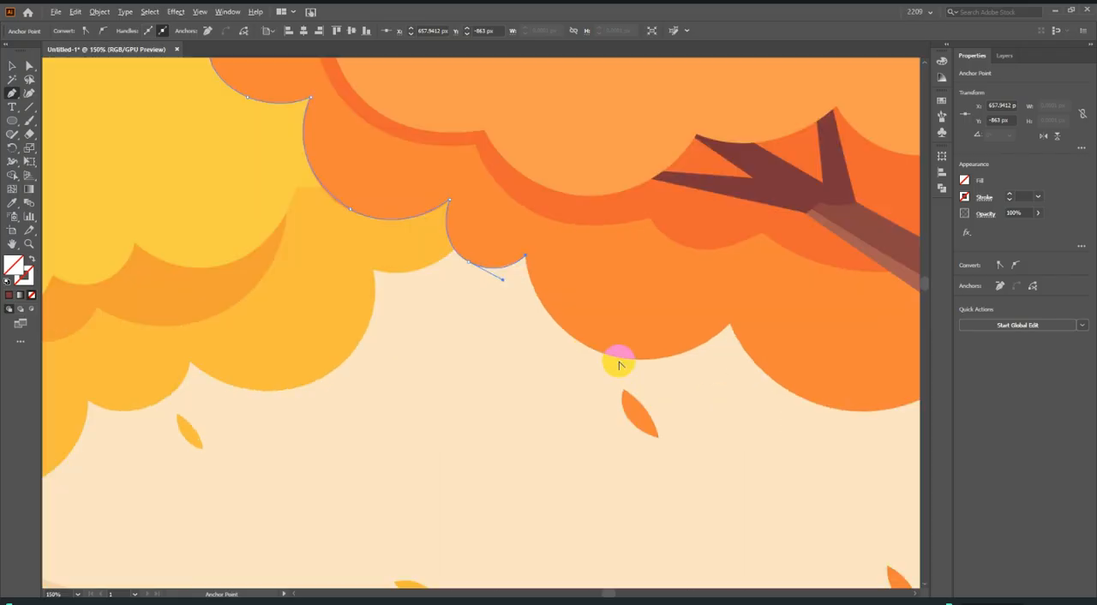
{"action": "left_click_drag", "start_coordinate": [606, 356], "coordinate": [681, 379]}
{"action": "mouse_move", "coordinate": [726, 328]}
{"action": "left_mouse_down"}
{"action": "mouse_move", "coordinate": [748, 321]}
{"action": "mouse_move", "coordinate": [728, 326]}
{"action": "left_mouse_up"}
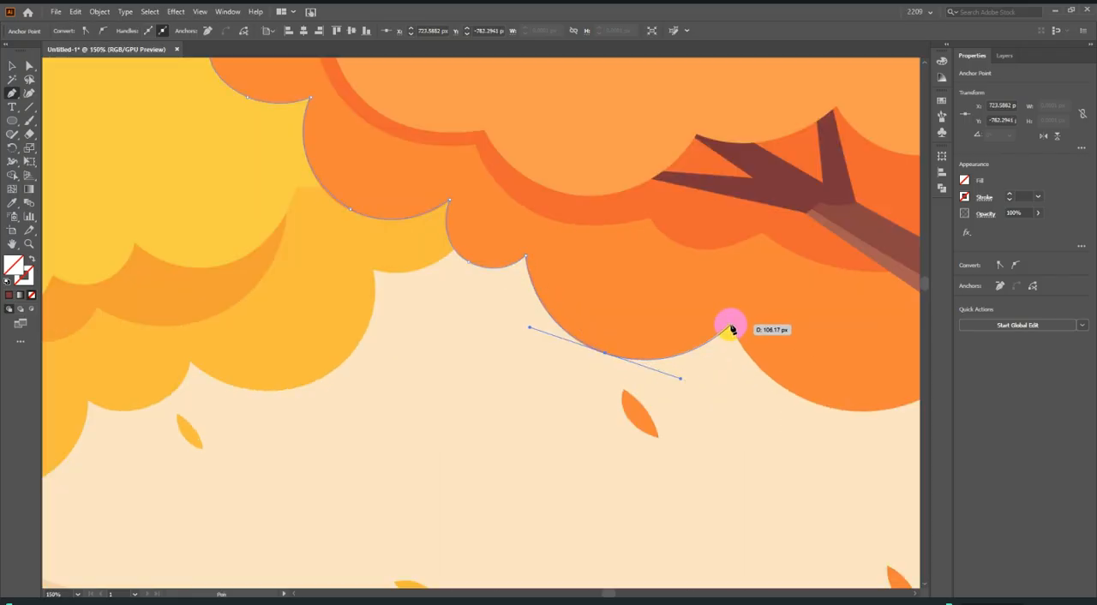
{"action": "left_click", "coordinate": [730, 326]}
Trace the sixth scallop of the canopy up to the left edge of the large tree's trunk.
{"action": "scroll", "coordinate": [387, 341], "scroll_direction": "down", "scroll_amount": 3}
{"action": "scroll", "coordinate": [462, 351], "scroll_direction": "up", "scroll_amount": 3}
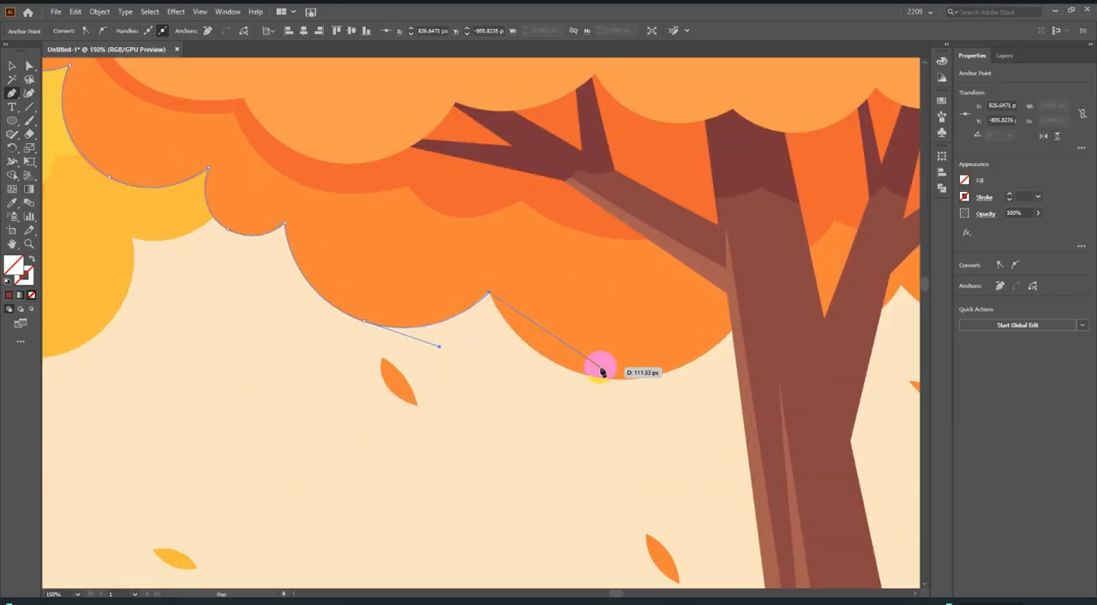
{"action": "left_click_drag", "start_coordinate": [608, 382], "coordinate": [694, 384]}
{"action": "mouse_move", "coordinate": [730, 327]}
{"action": "left_mouse_down"}
{"action": "mouse_move", "coordinate": [742, 313]}
{"action": "mouse_move", "coordinate": [744, 323]}
{"action": "left_mouse_up"}
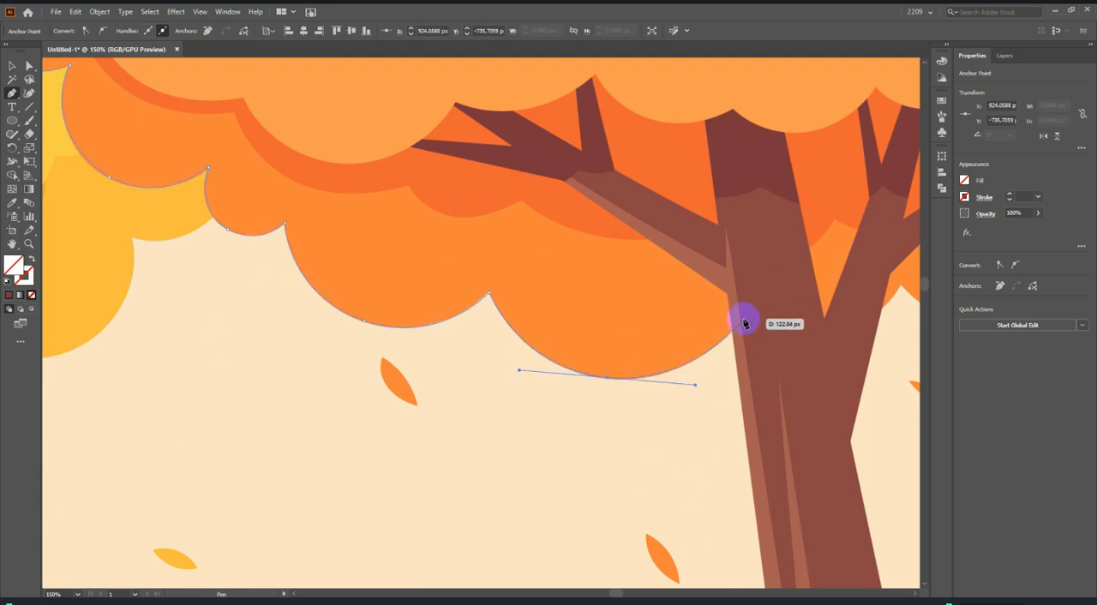
{"action": "left_click", "coordinate": [741, 318]}
Carry the canopy outline across the trunk with a shallow curve and along the last scallop to the reference's right edge.
{"action": "scroll", "coordinate": [556, 345], "scroll_direction": "down", "scroll_amount": 4}
{"action": "scroll", "coordinate": [653, 334], "scroll_direction": "up", "scroll_amount": 4}
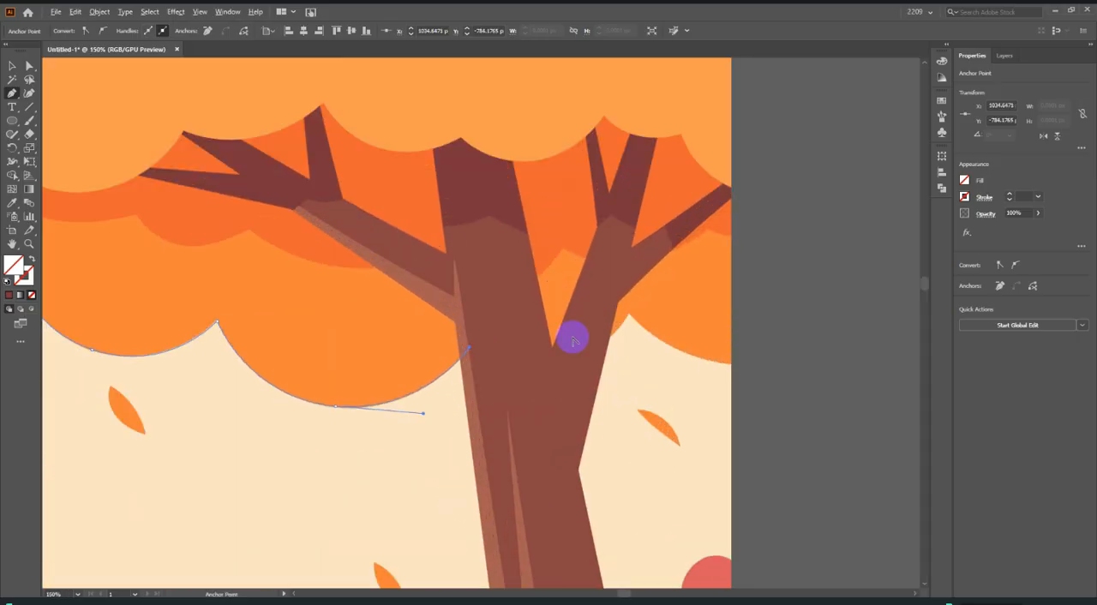
{"action": "left_click_drag", "start_coordinate": [630, 318], "coordinate": [661, 251]}
{"action": "left_click", "coordinate": [629, 314]}
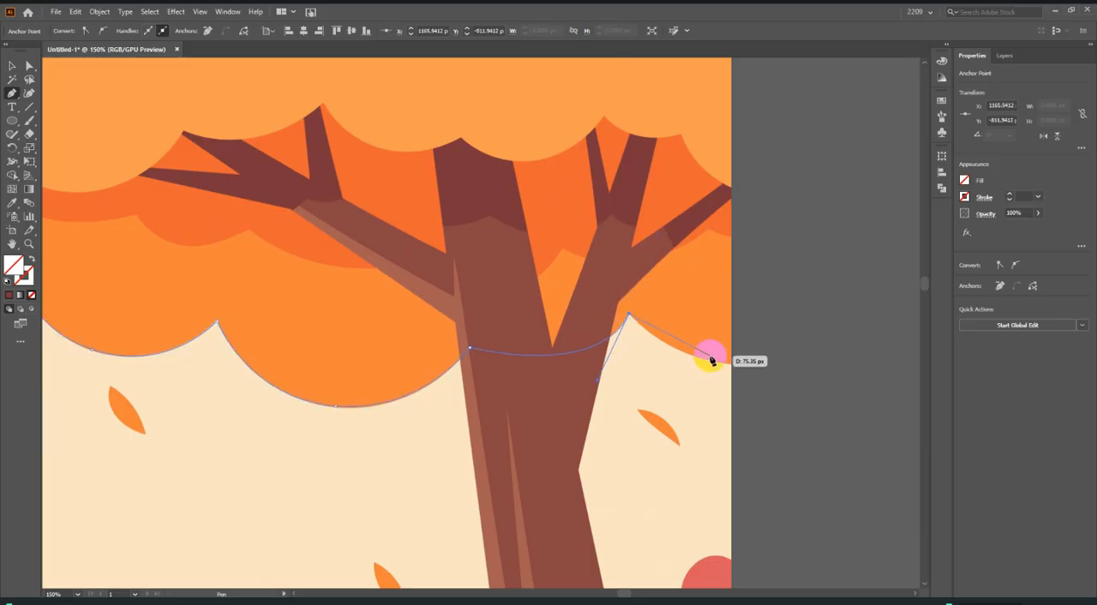
{"action": "left_click_drag", "start_coordinate": [731, 366], "coordinate": [790, 366]}
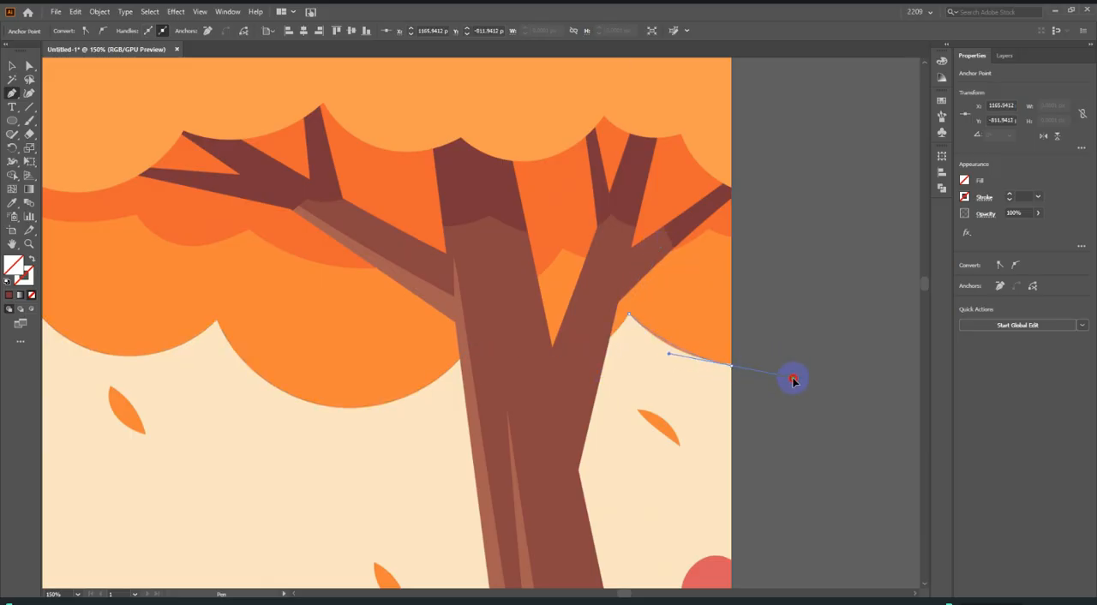
Close the canopy path along the reference's right and top edges and fill it with the medium orange sampled from the foliage.
{"action": "scroll", "coordinate": [778, 348], "scroll_direction": "down", "scroll_amount": 1}
{"action": "left_click", "coordinate": [746, 358]}
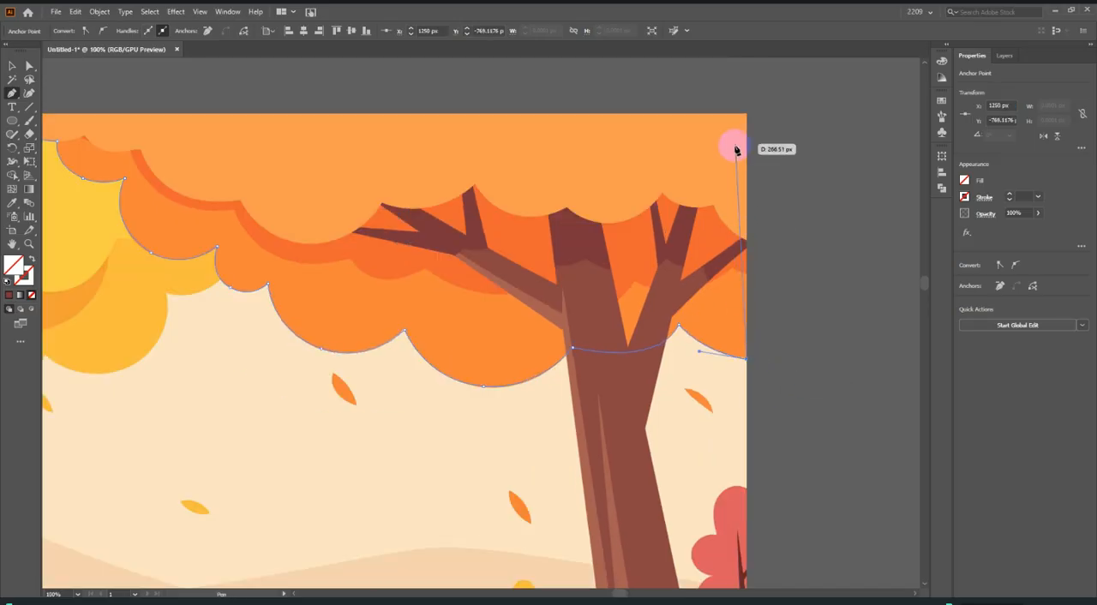
{"action": "scroll", "coordinate": [749, 116], "scroll_direction": "down", "scroll_amount": 3}
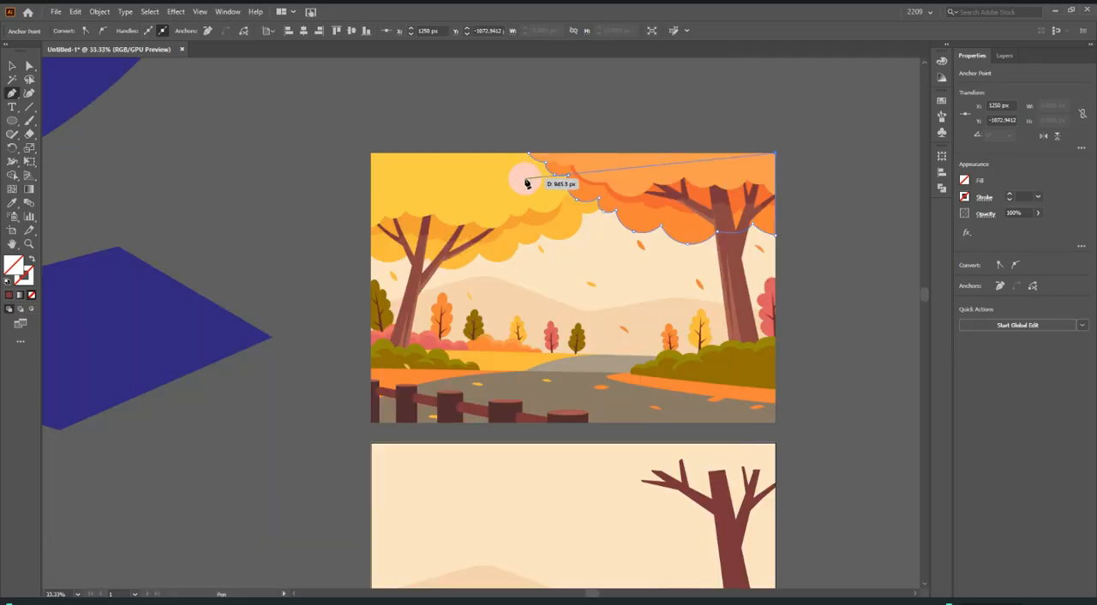
{"action": "left_click", "coordinate": [527, 158]}
{"action": "left_click", "coordinate": [17, 203]}
{"action": "left_click", "coordinate": [694, 220]}
Move the filled orange canopy from the reference to the matching upper right corner of the artboard below.
{"action": "left_click", "coordinate": [14, 65]}
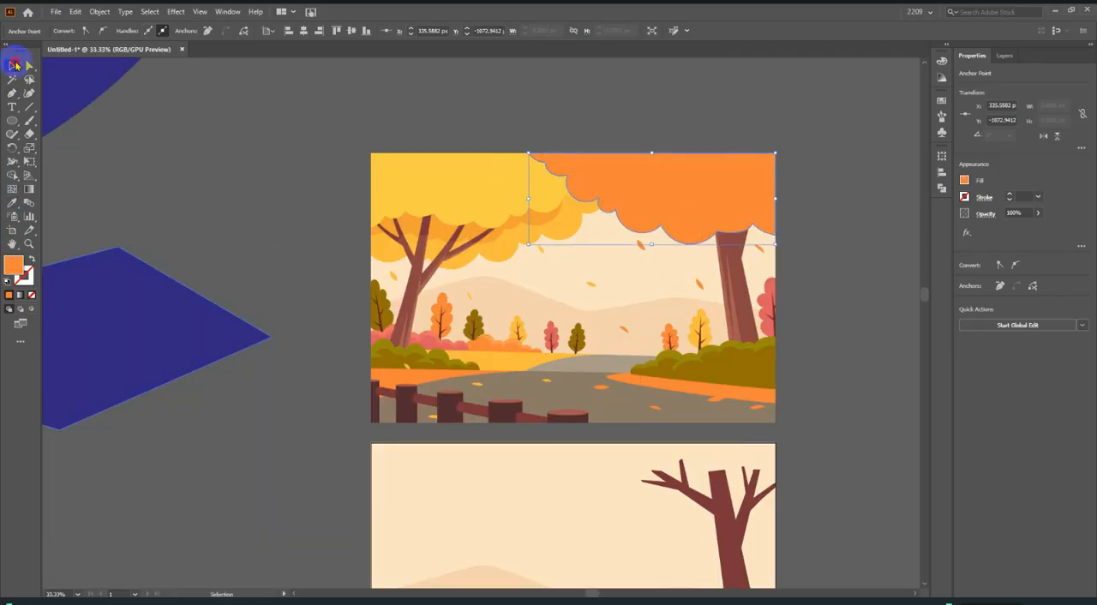
{"action": "scroll", "coordinate": [731, 190], "scroll_direction": "down", "scroll_amount": 2}
{"action": "left_click_drag", "start_coordinate": [731, 193], "coordinate": [769, 304]}
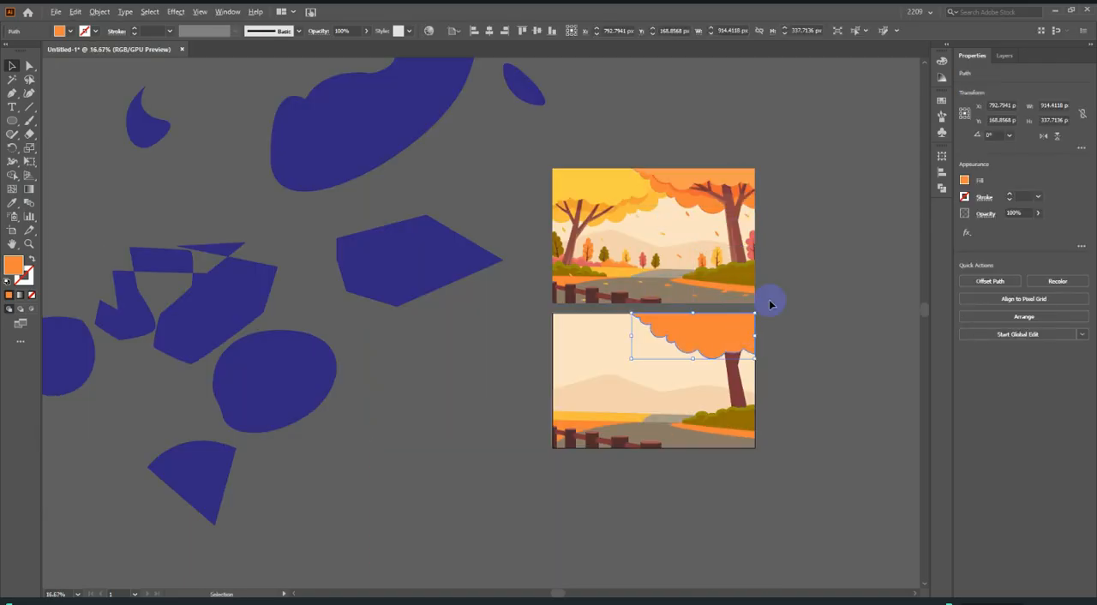
{"action": "scroll", "coordinate": [769, 303], "scroll_direction": "up", "scroll_amount": 3}
{"action": "left_click_drag", "start_coordinate": [689, 347], "coordinate": [701, 378]}
{"action": "scroll", "coordinate": [713, 358], "scroll_direction": "up", "scroll_amount": 3}
{"action": "left_click_drag", "start_coordinate": [717, 437], "coordinate": [713, 335]}
{"action": "scroll", "coordinate": [808, 326], "scroll_direction": "down", "scroll_amount": 5}
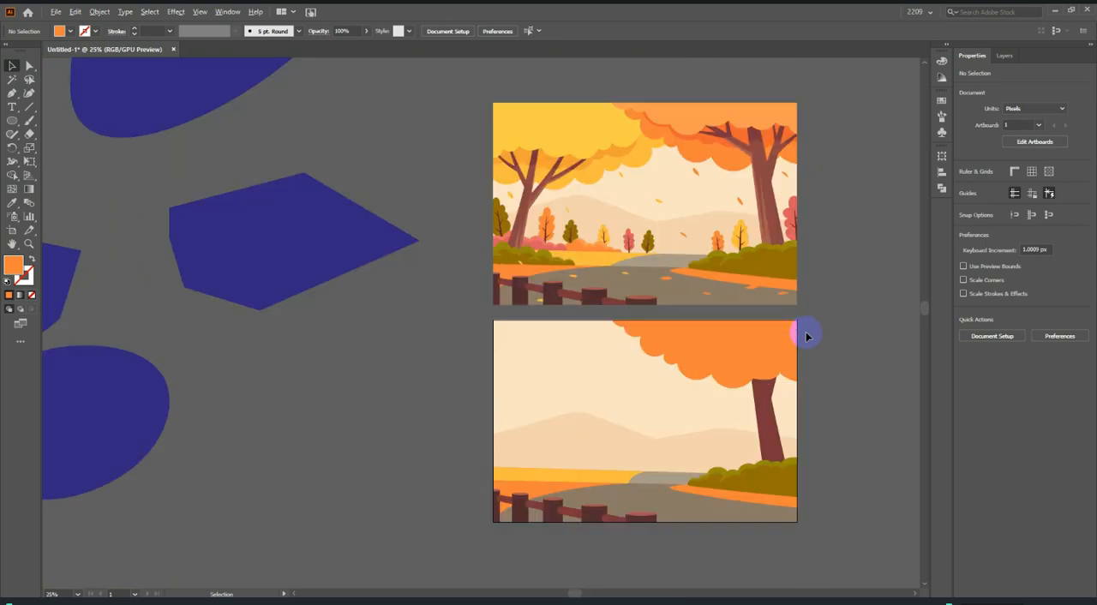
Send the orange canopy one level backward so the tree's trunk and branches lie in front of it, and deselect it.
{"action": "scroll", "coordinate": [722, 342], "scroll_direction": "up", "scroll_amount": 2}
{"action": "key", "text": "a"}
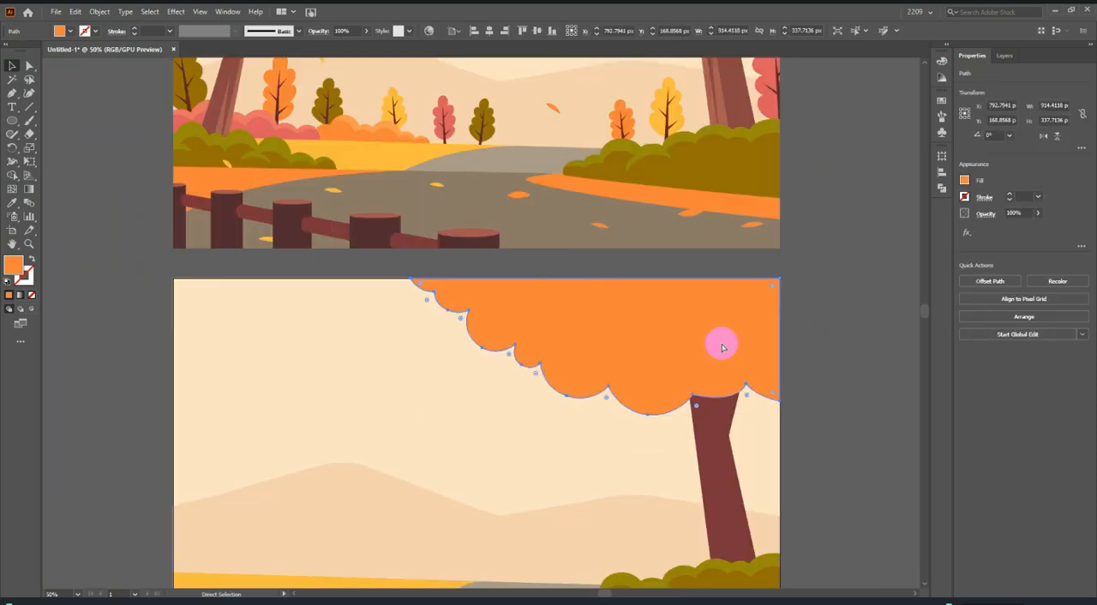
{"action": "key", "text": "ctrl+bracketleft"}
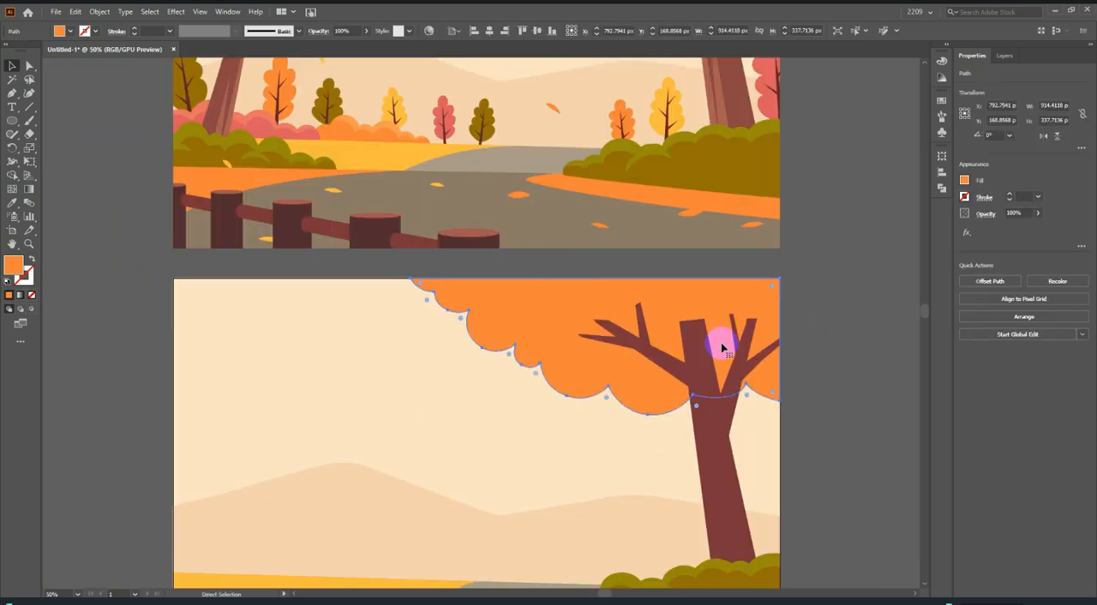
{"action": "key", "text": "v"}
{"action": "left_click", "coordinate": [840, 325]}
{"action": "scroll", "coordinate": [788, 392], "scroll_direction": "down", "scroll_amount": 2}
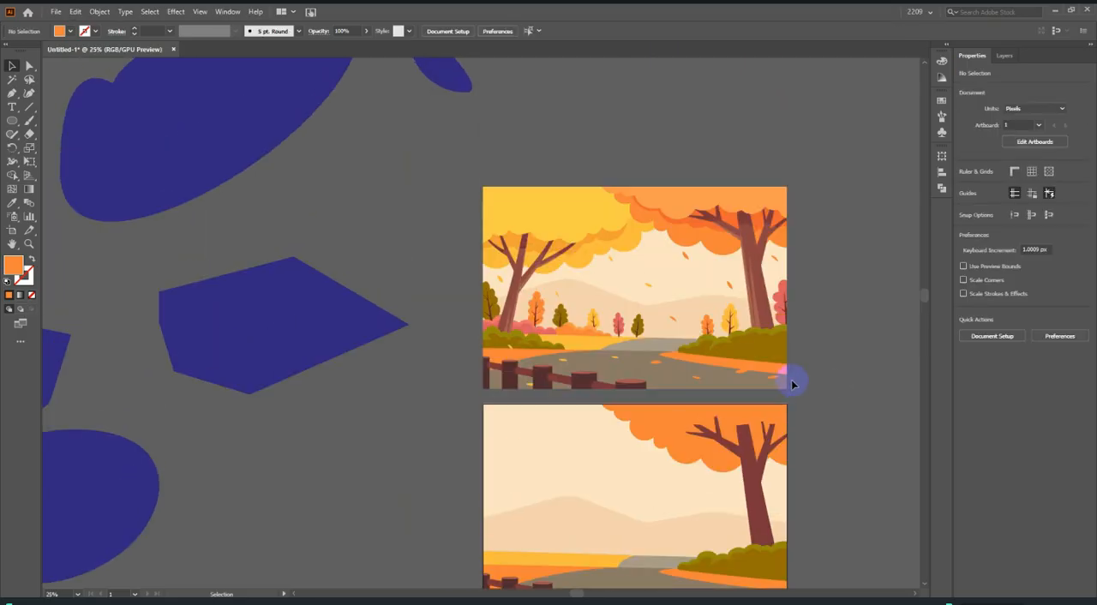
Start a Pen path at the base of the small olive tree's trunk in the reference, tracing its left edge and lower left branch.
{"action": "scroll", "coordinate": [771, 220], "scroll_direction": "up", "scroll_amount": 4}
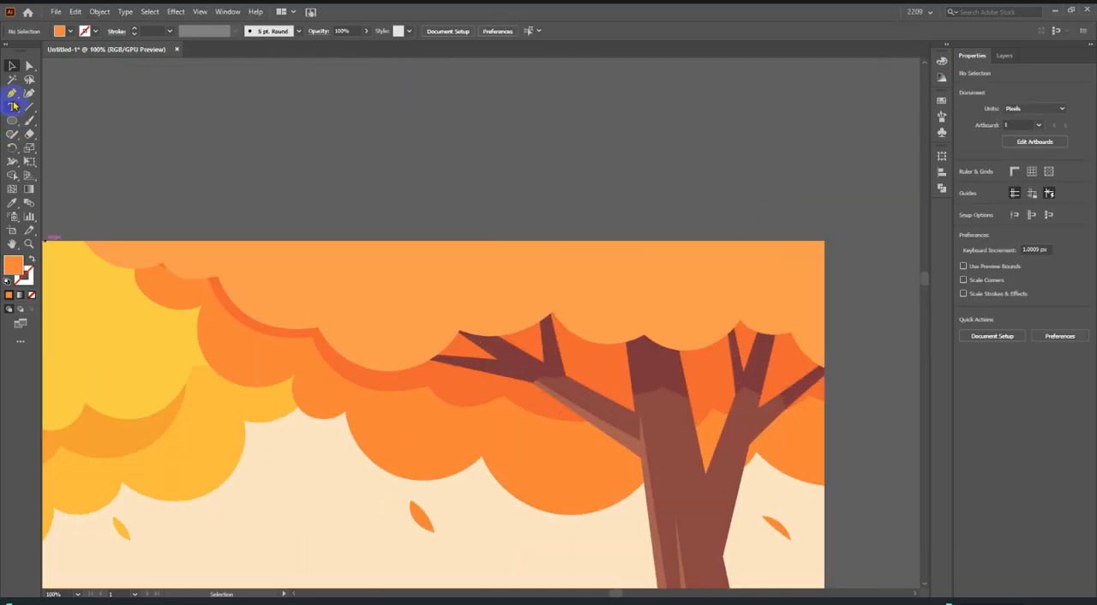
{"action": "left_click", "coordinate": [12, 94]}
{"action": "scroll", "coordinate": [86, 245], "scroll_direction": "up", "scroll_amount": 3}
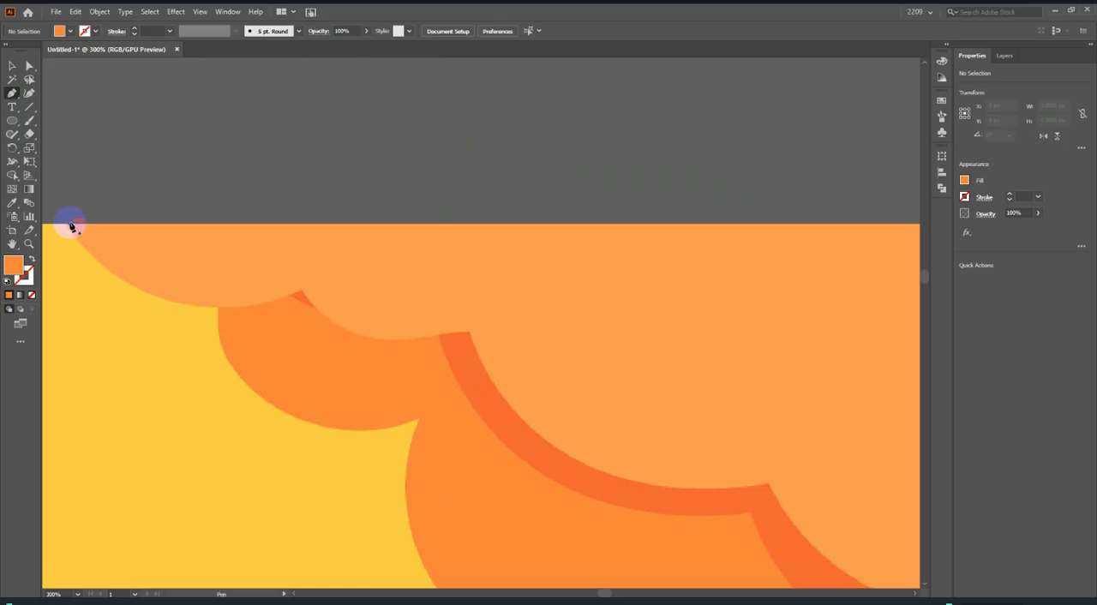
{"action": "scroll", "coordinate": [71, 225], "scroll_direction": "down", "scroll_amount": 9}
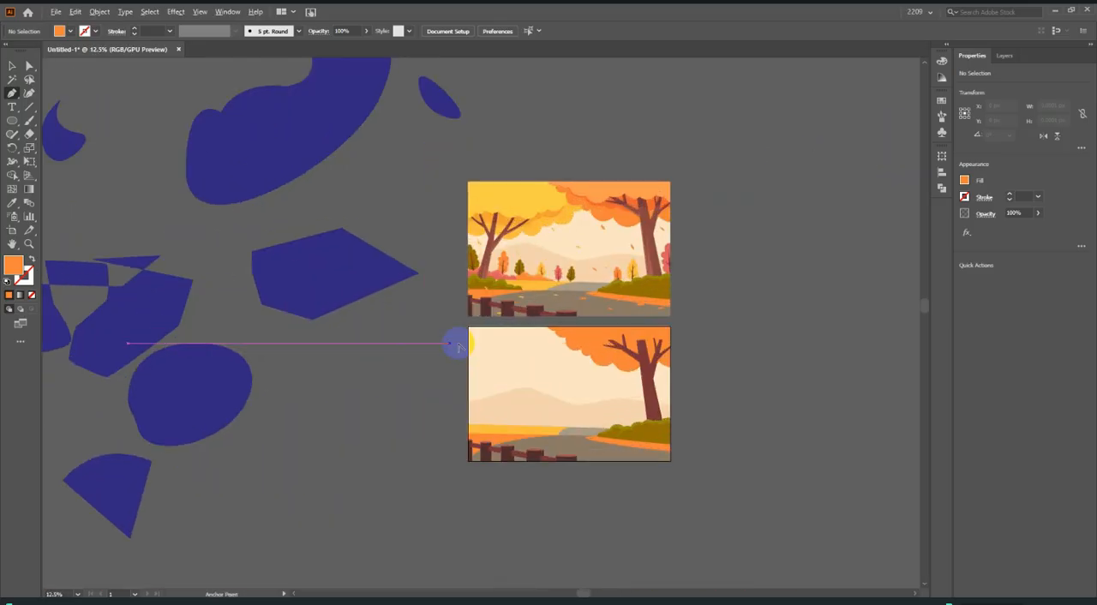
{"action": "scroll", "coordinate": [595, 314], "scroll_direction": "up", "scroll_amount": 6}
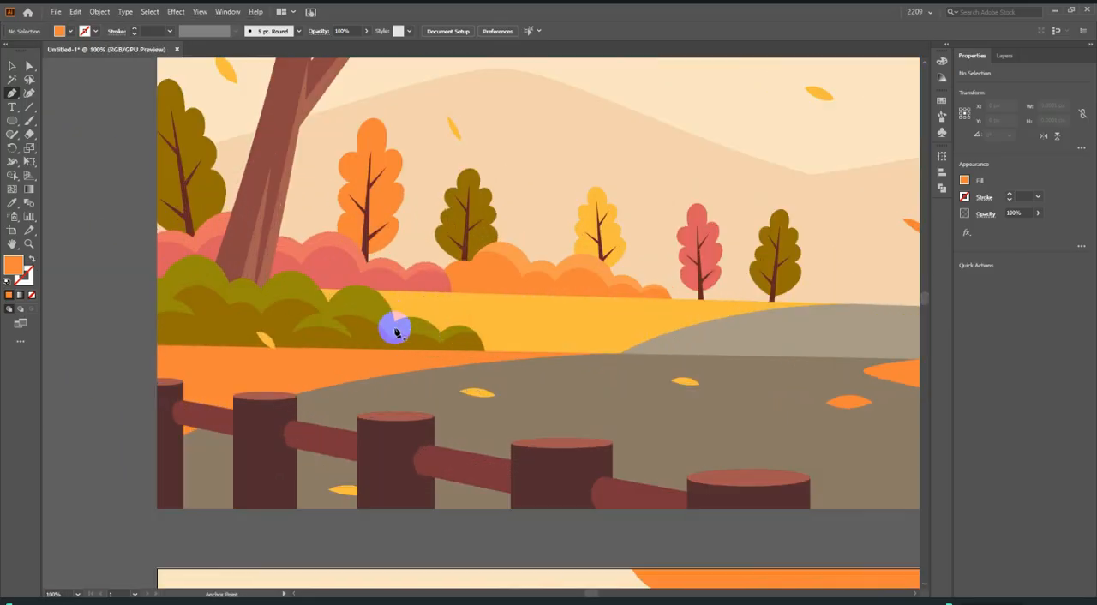
{"action": "scroll", "coordinate": [446, 321], "scroll_direction": "down", "scroll_amount": 3}
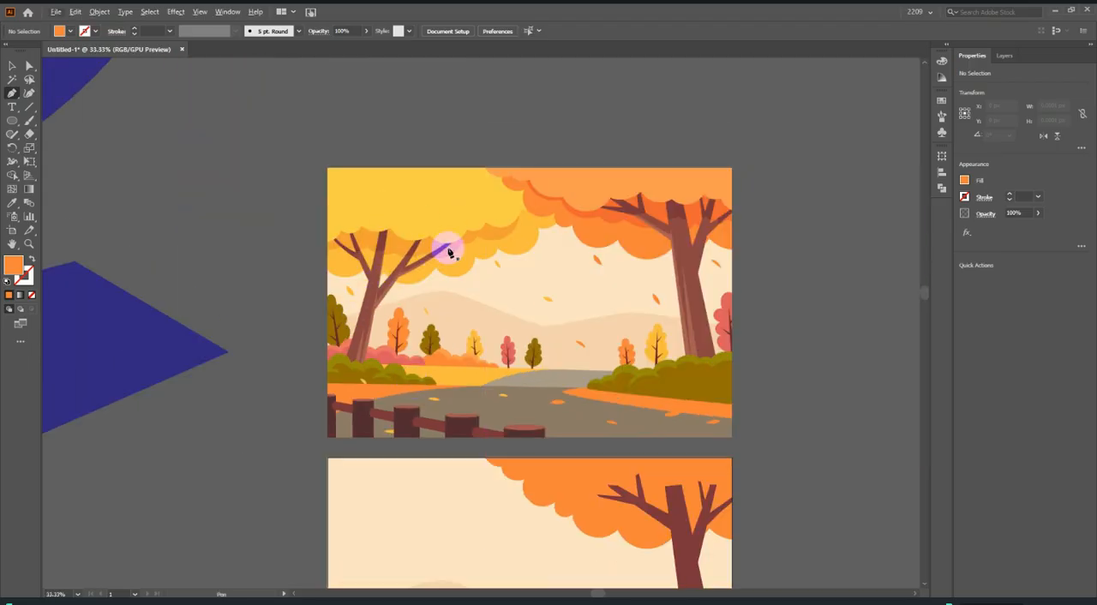
{"action": "scroll", "coordinate": [531, 351], "scroll_direction": "up", "scroll_amount": 6}
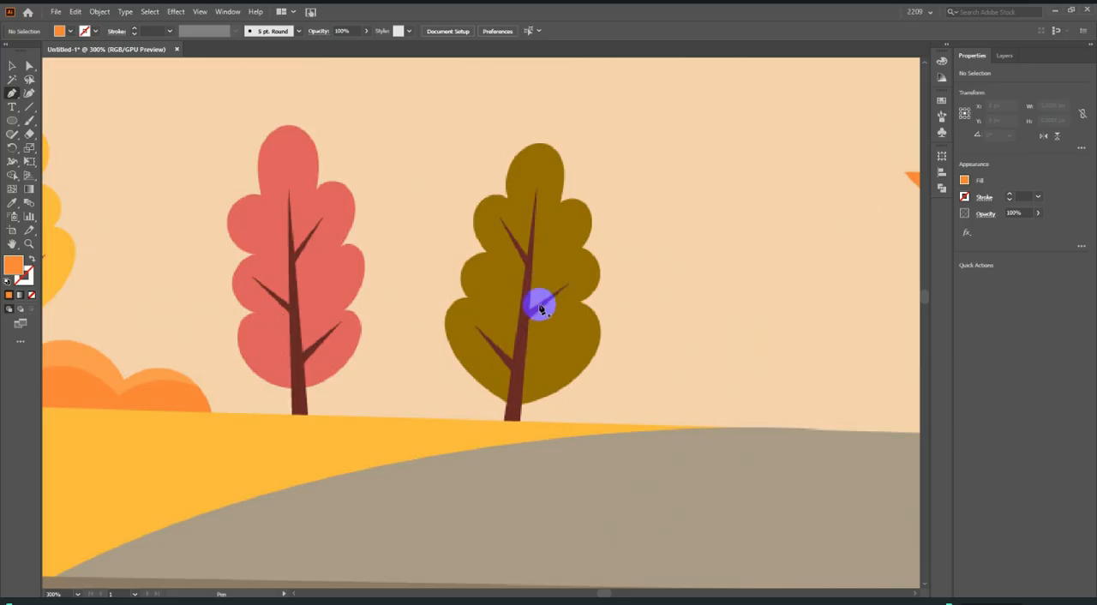
{"action": "scroll", "coordinate": [523, 309], "scroll_direction": "up", "scroll_amount": 1}
{"action": "scroll", "coordinate": [497, 463], "scroll_direction": "up", "scroll_amount": 2}
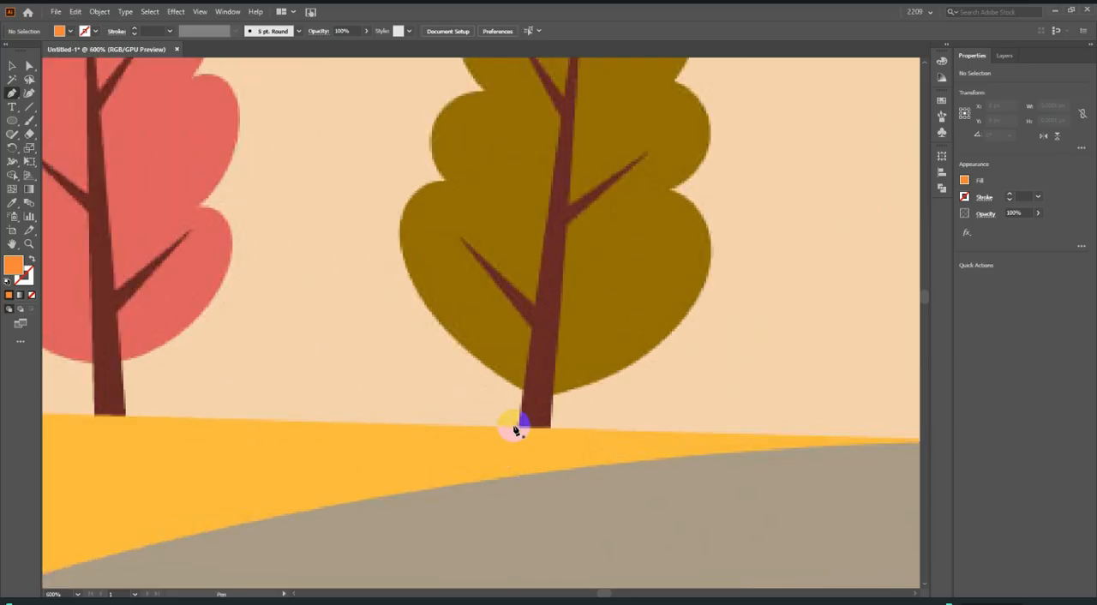
{"action": "left_click", "coordinate": [517, 426]}
{"action": "left_click", "coordinate": [531, 325]}
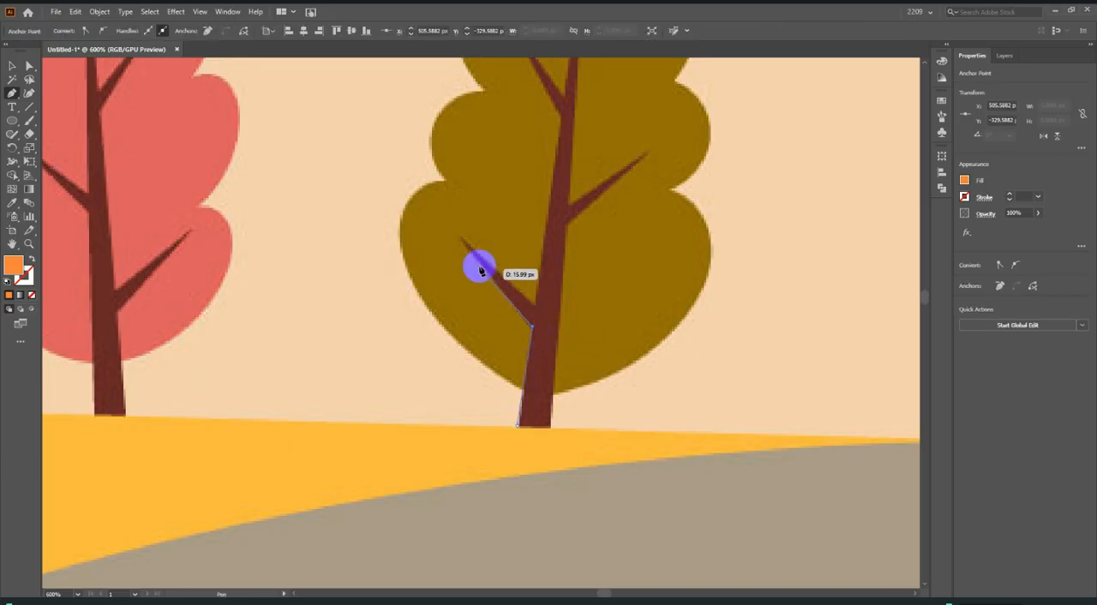
{"action": "left_click", "coordinate": [461, 239]}
{"action": "left_click", "coordinate": [533, 308]}
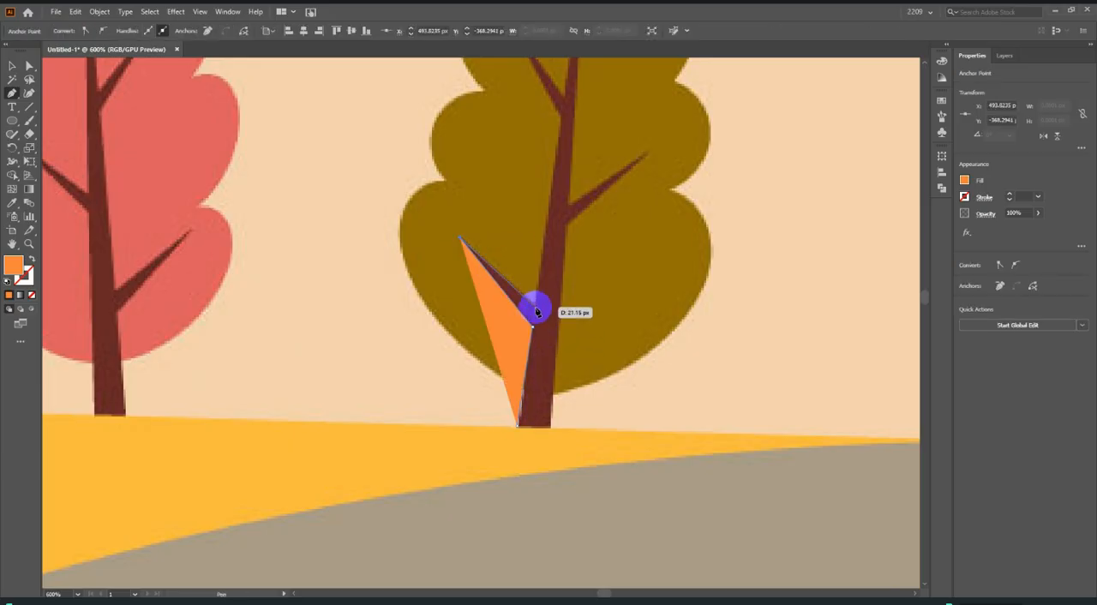
Continue the trunk outline up the left edge, around the upper left branch and to the trunk's pointed tip.
{"action": "left_click", "coordinate": [556, 117]}
{"action": "scroll", "coordinate": [548, 116], "scroll_direction": "up", "scroll_amount": 3}
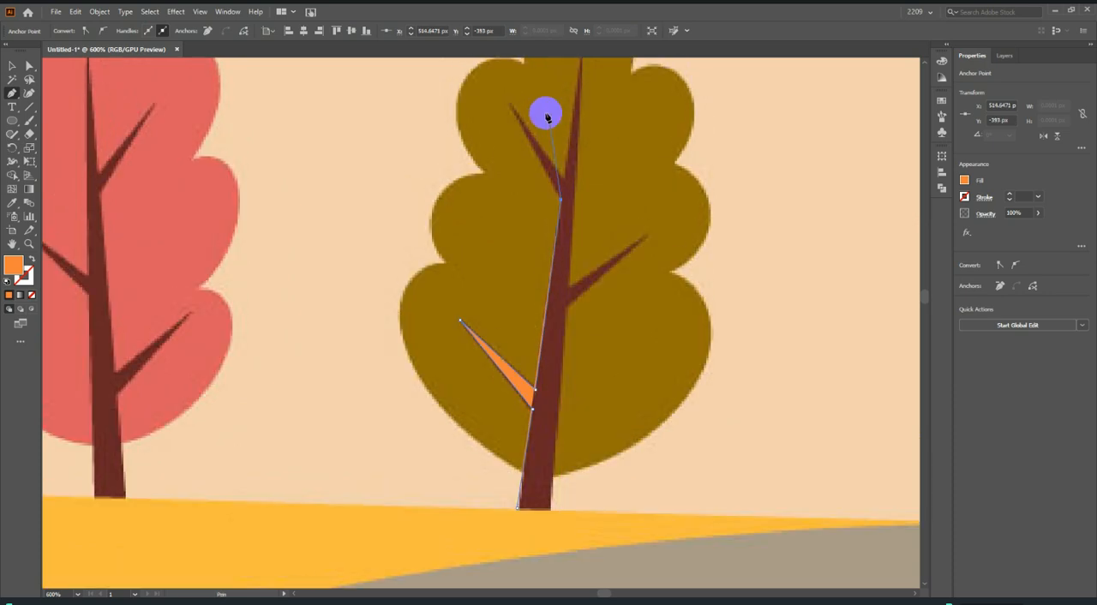
{"action": "left_click", "coordinate": [509, 132]}
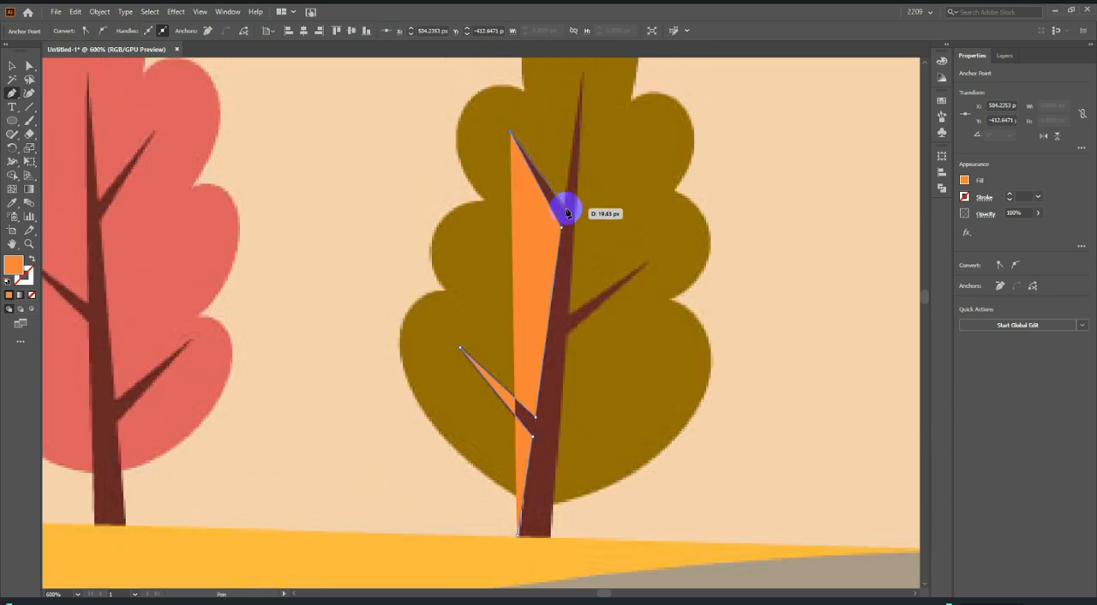
{"action": "left_click", "coordinate": [565, 209]}
{"action": "left_click", "coordinate": [581, 76]}
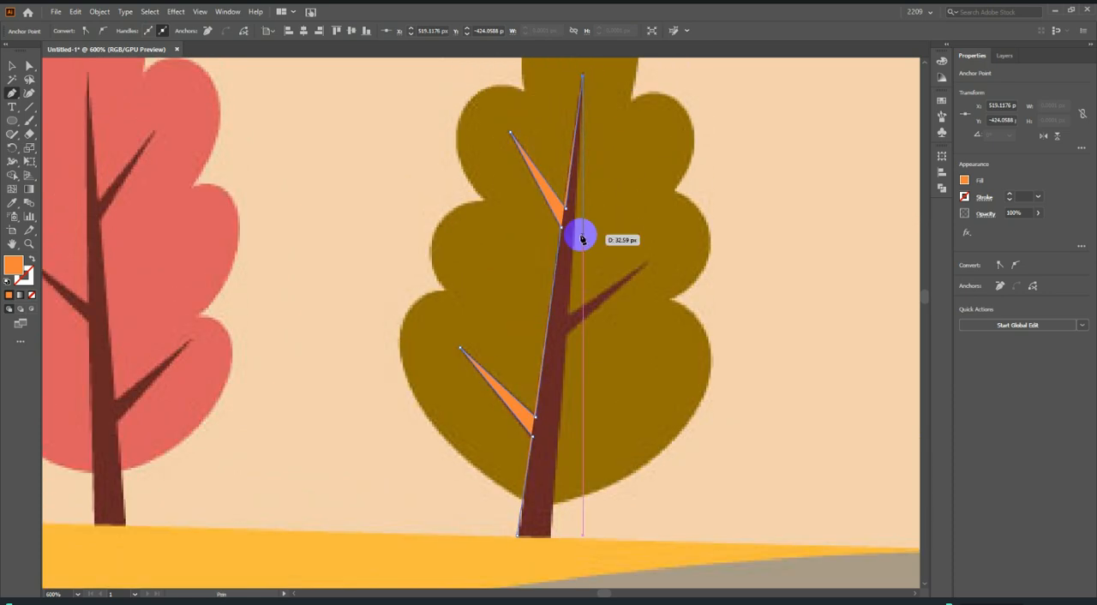
Trace the right branch and right edge without a fill, close the trunk path and fill it with the dark reddish brown sampled from the reference.
{"action": "left_click", "coordinate": [570, 314]}
{"action": "left_click", "coordinate": [646, 266]}
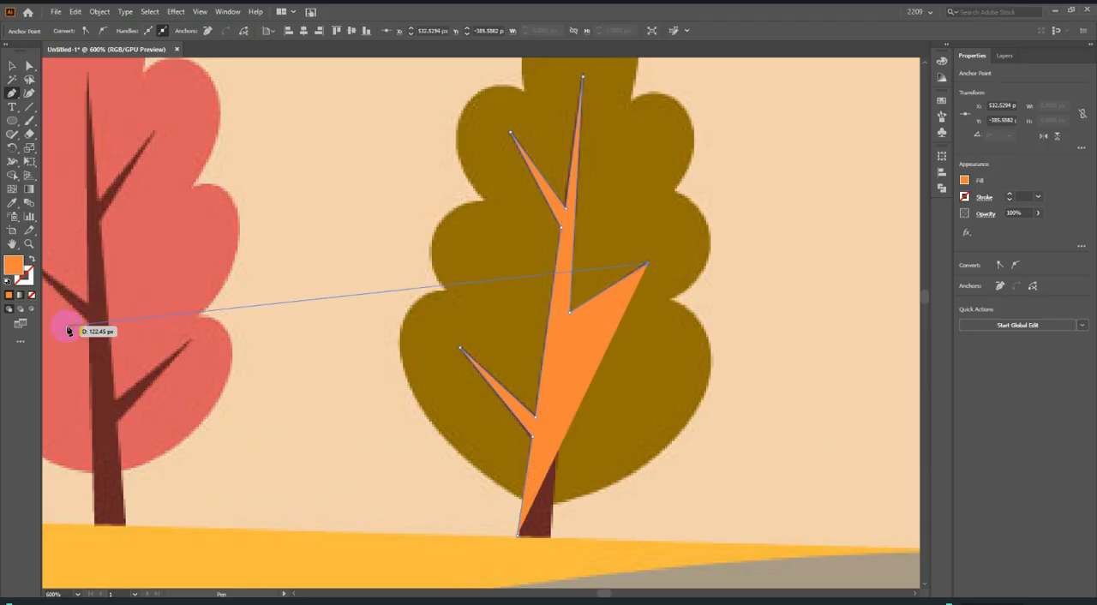
{"action": "left_click", "coordinate": [31, 296]}
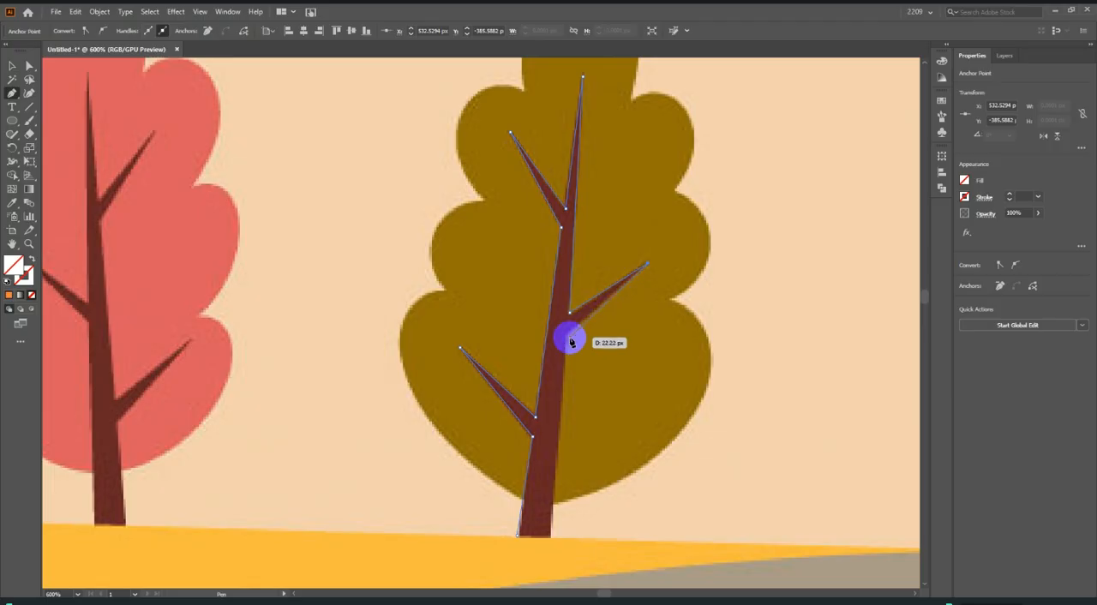
{"action": "left_click", "coordinate": [568, 340]}
{"action": "left_click", "coordinate": [549, 537]}
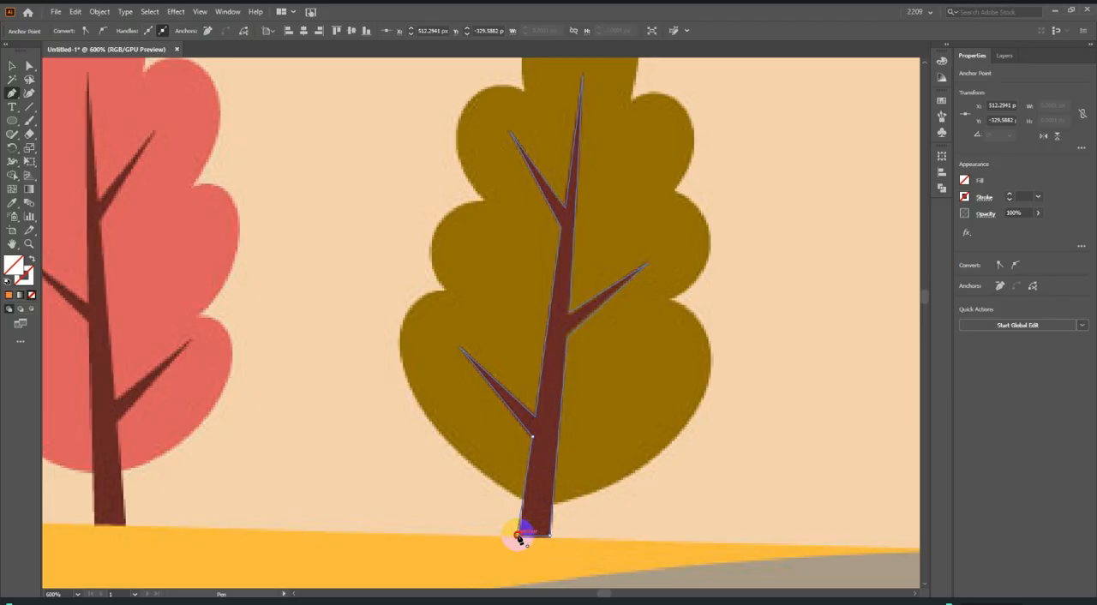
{"action": "left_click", "coordinate": [556, 343]}
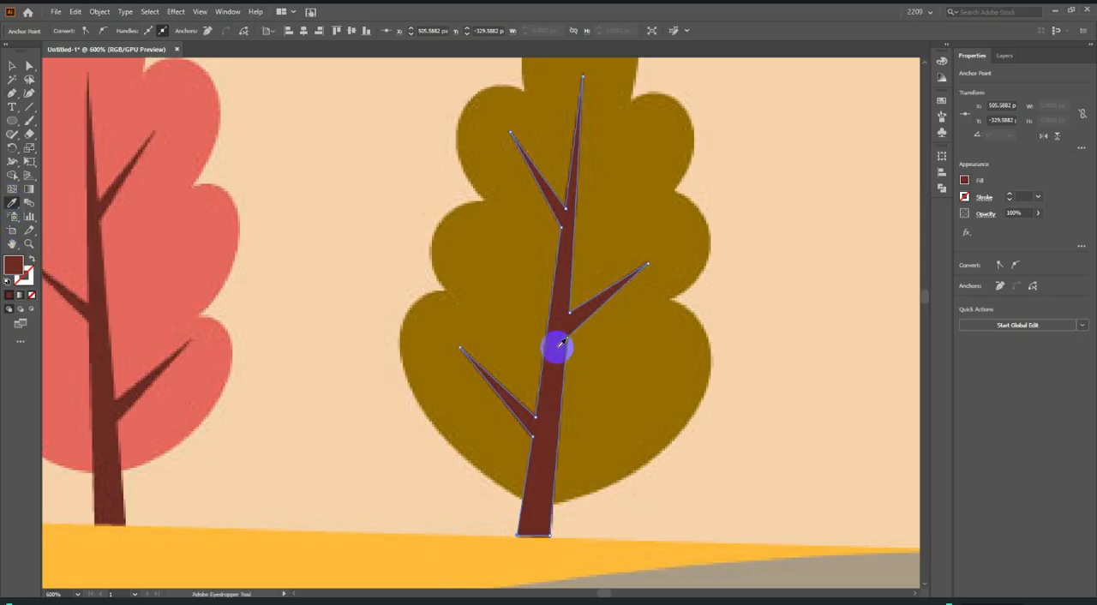
Start the olive foliage outline near the trunk's base, curve it around the lower right lobe to the first notch, and remove its fill.
{"action": "scroll", "coordinate": [526, 505], "scroll_direction": "up", "scroll_amount": 2}
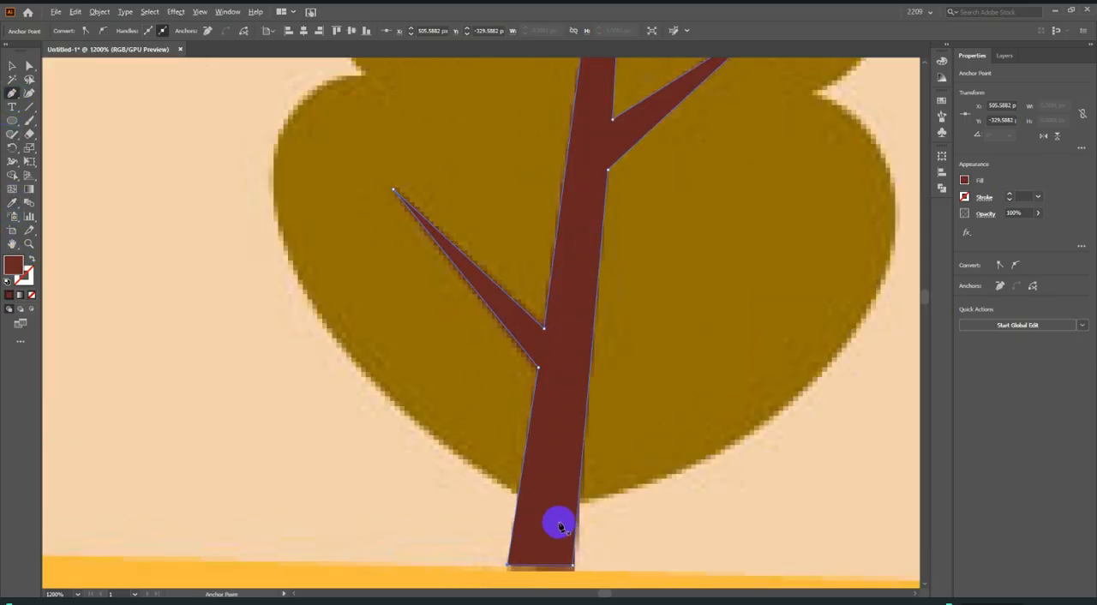
{"action": "left_click", "coordinate": [549, 505]}
{"action": "scroll", "coordinate": [549, 506], "scroll_direction": "down", "scroll_amount": 2}
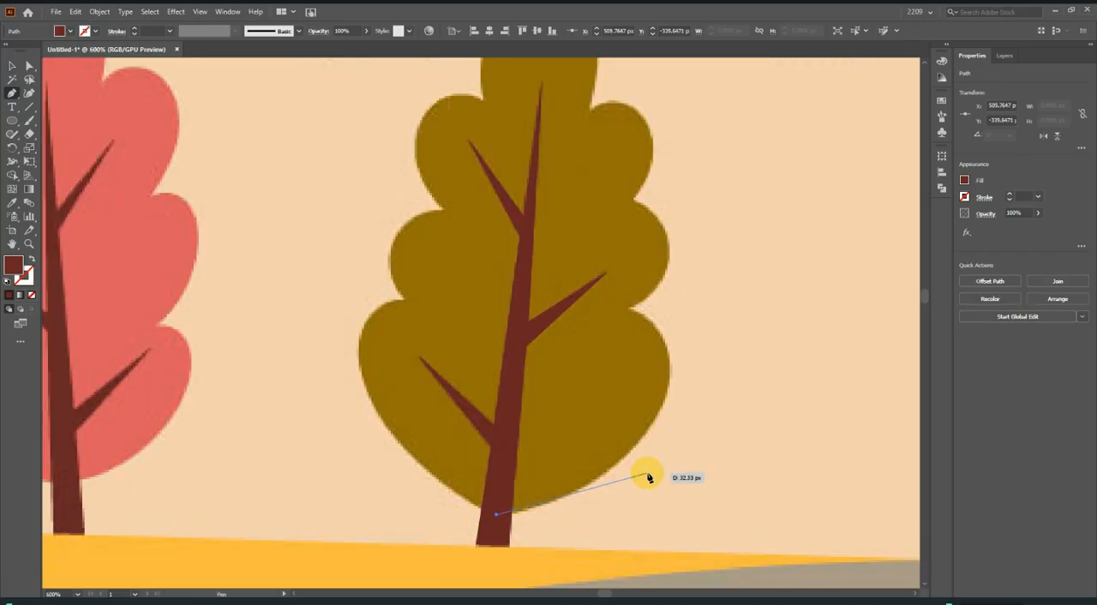
{"action": "left_click_drag", "start_coordinate": [629, 452], "coordinate": [692, 391]}
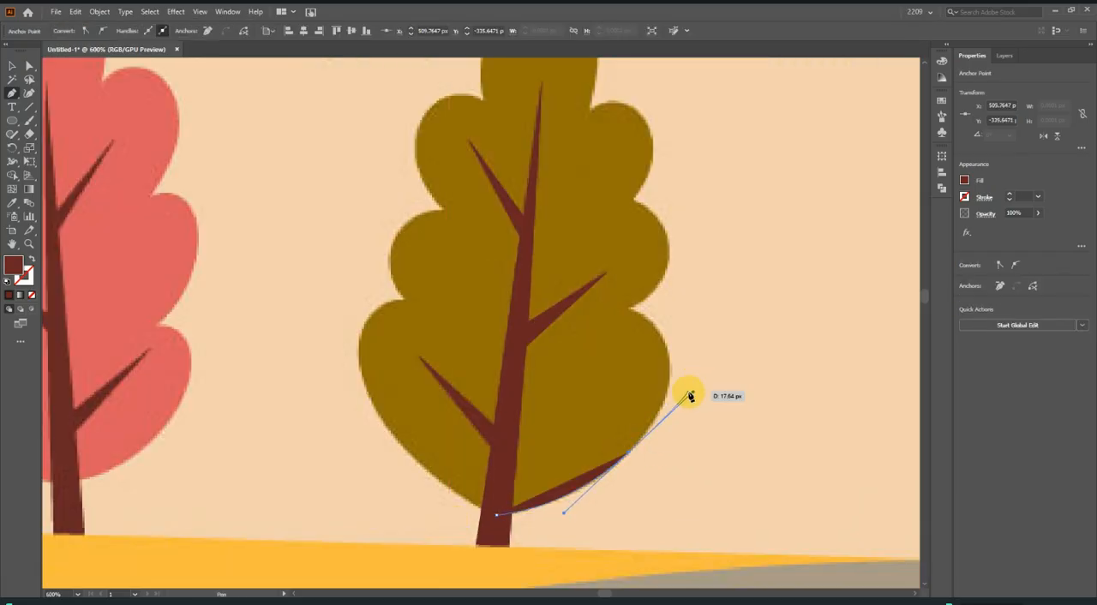
{"action": "left_click_drag", "start_coordinate": [628, 308], "coordinate": [676, 324]}
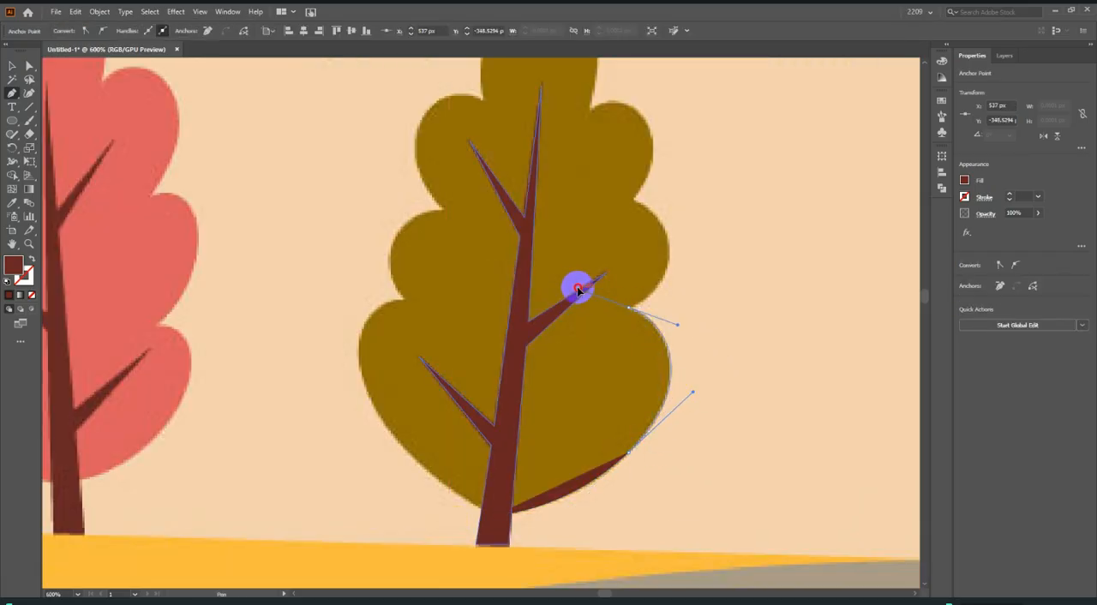
{"action": "left_click_drag", "start_coordinate": [582, 286], "coordinate": [583, 287]}
{"action": "left_click", "coordinate": [625, 308]}
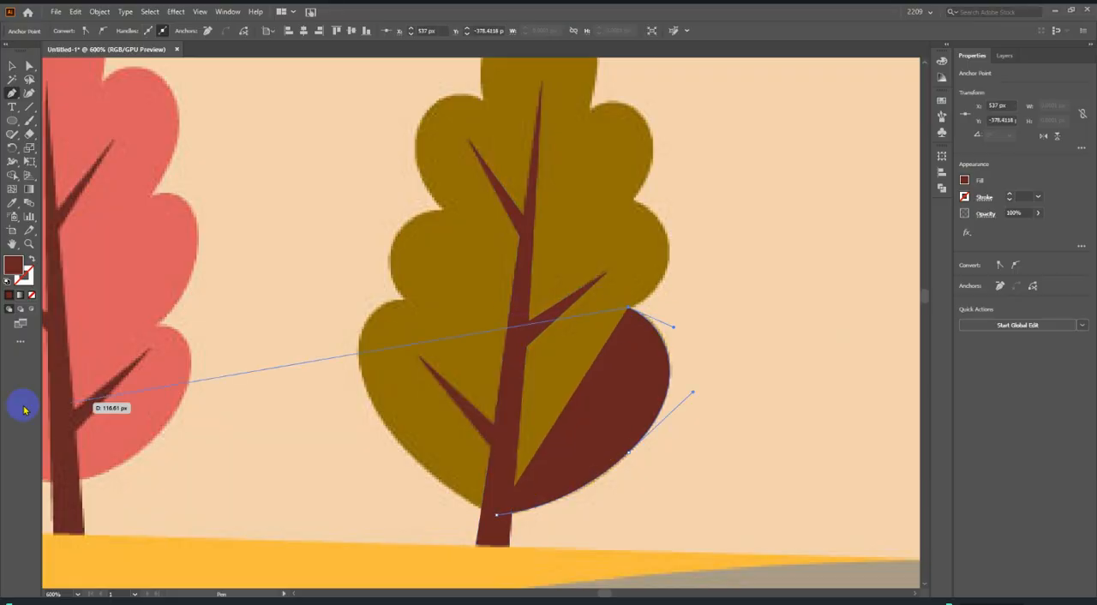
{"action": "left_click", "coordinate": [33, 295]}
{"action": "scroll", "coordinate": [597, 349], "scroll_direction": "up", "scroll_amount": 1}
{"action": "scroll", "coordinate": [673, 338], "scroll_direction": "up", "scroll_amount": 2}
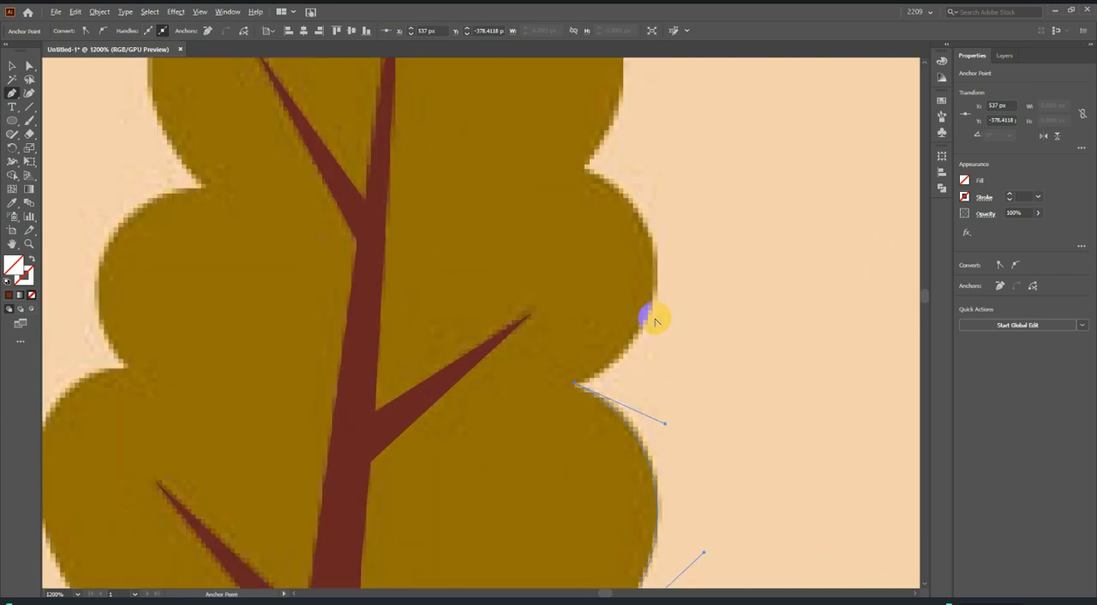
{"action": "left_click_drag", "start_coordinate": [657, 263], "coordinate": [666, 159]}
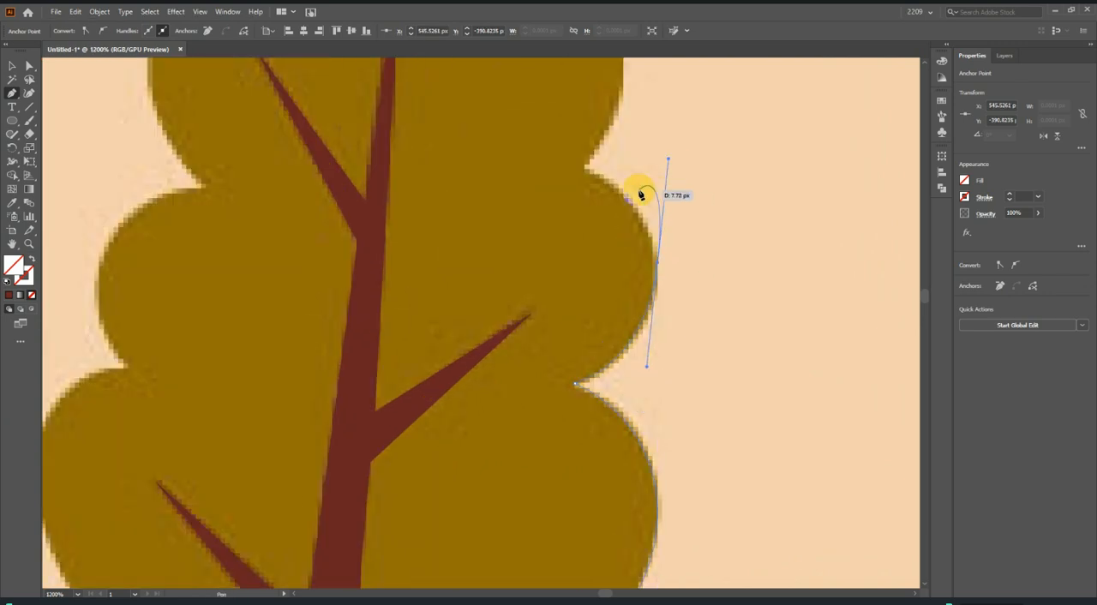
{"action": "scroll", "coordinate": [585, 203], "scroll_direction": "up", "scroll_amount": 1}
{"action": "key", "text": "ctrl+z"}
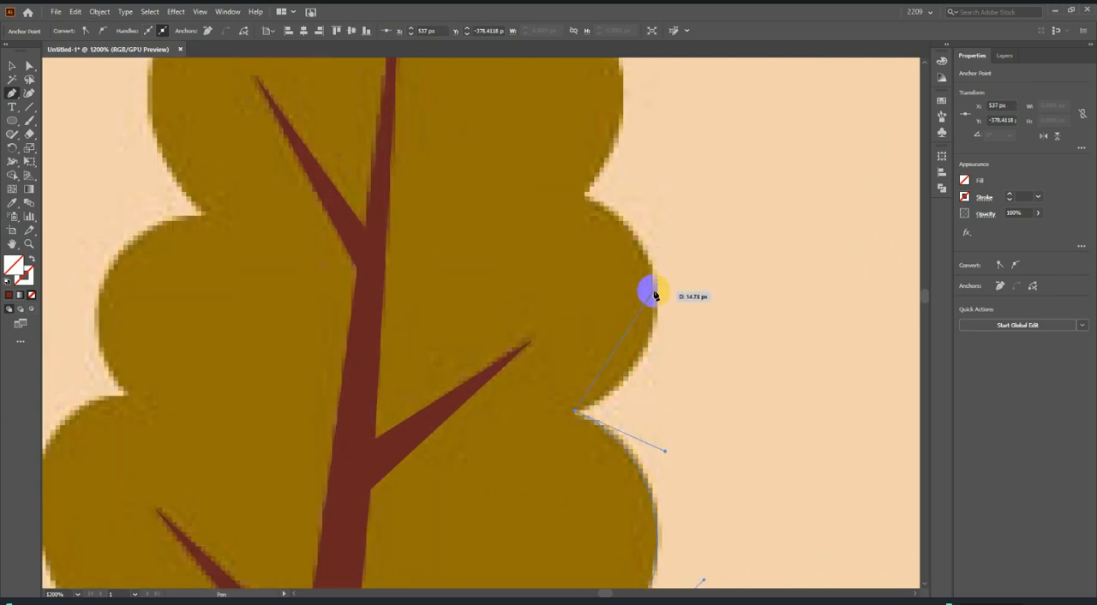
Trace the middle and upper right lobes of the olive foliage with curved segments, ending at the notch beside the crown.
{"action": "left_click_drag", "start_coordinate": [653, 303], "coordinate": [653, 217]}
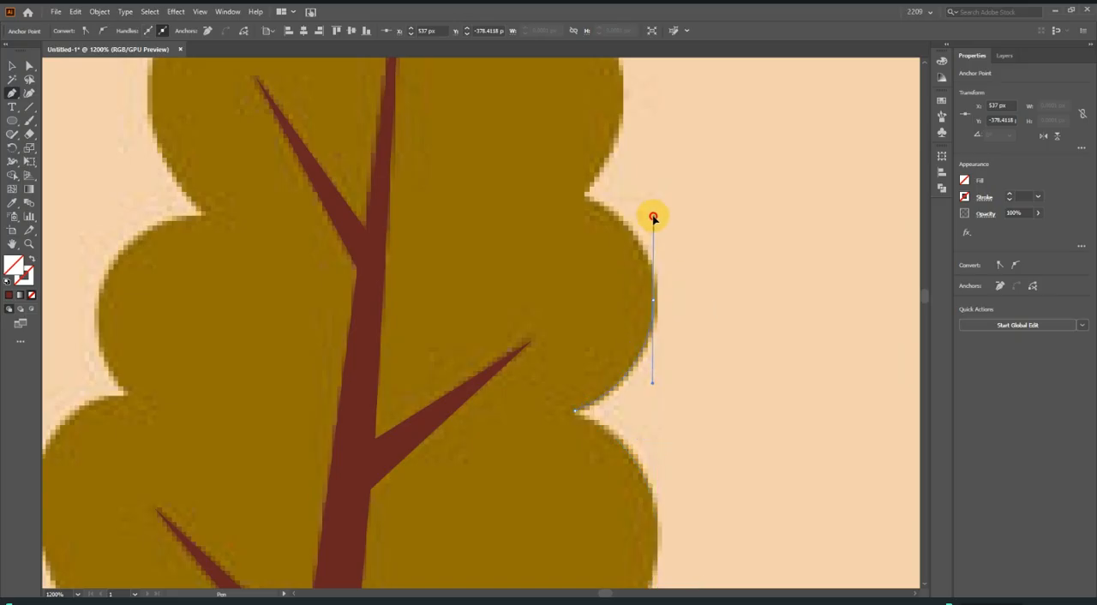
{"action": "left_click", "coordinate": [578, 205]}
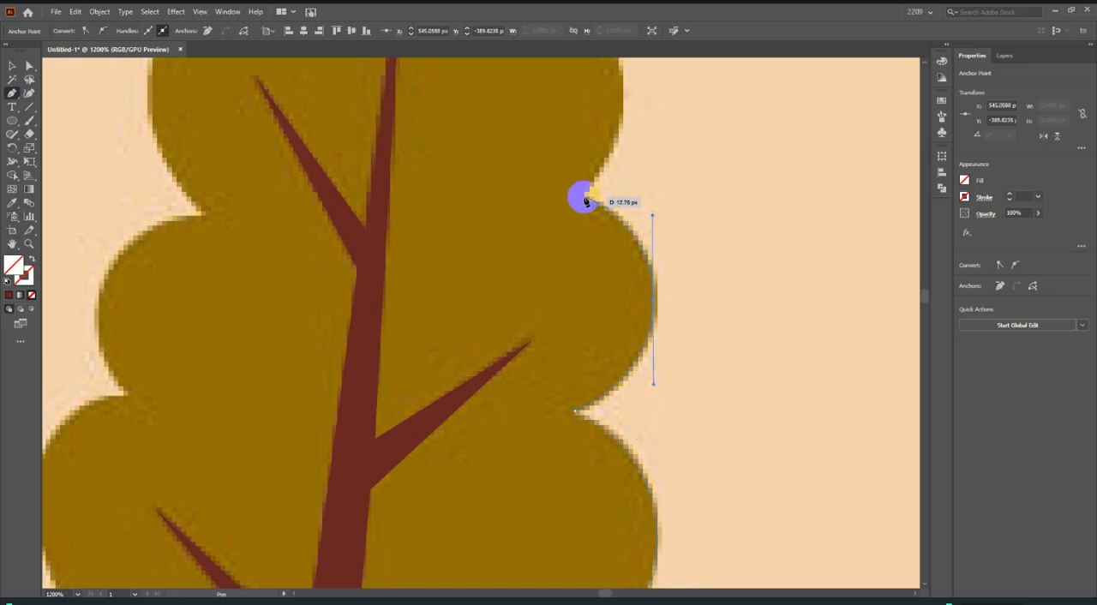
{"action": "left_click", "coordinate": [585, 200]}
{"action": "scroll", "coordinate": [602, 325], "scroll_direction": "down", "scroll_amount": 2}
{"action": "scroll", "coordinate": [604, 317], "scroll_direction": "up", "scroll_amount": 6}
{"action": "left_click_drag", "start_coordinate": [610, 304], "coordinate": [571, 188]}
{"action": "left_click", "coordinate": [609, 298]}
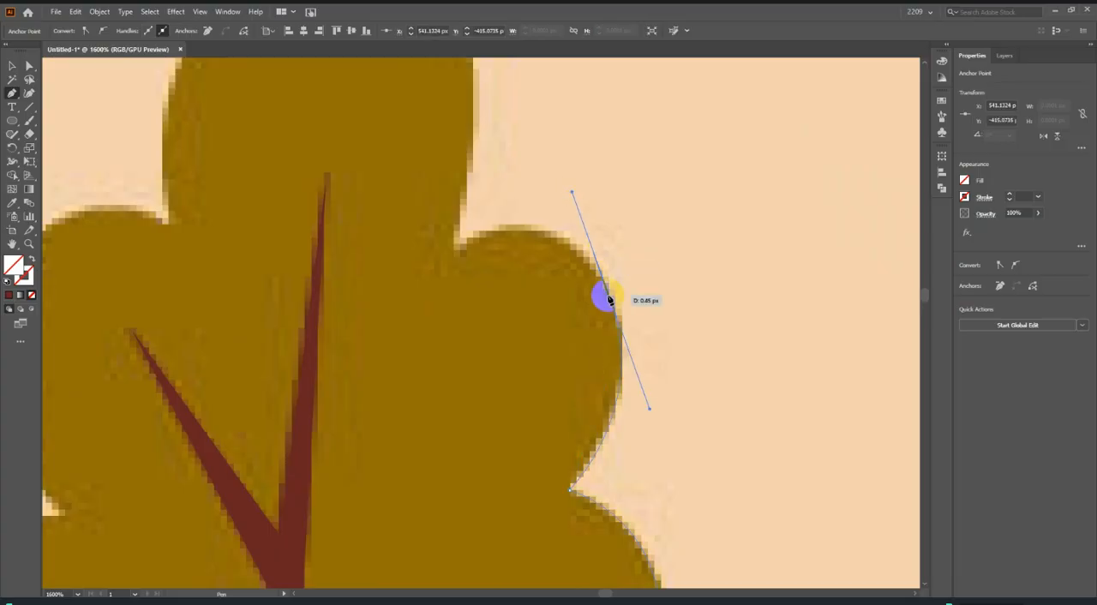
{"action": "left_click", "coordinate": [457, 245]}
Curve the foliage outline over the rounded crown and down to the notch on its left side.
{"action": "scroll", "coordinate": [683, 382], "scroll_direction": "down", "scroll_amount": 3}
{"action": "scroll", "coordinate": [660, 364], "scroll_direction": "up", "scroll_amount": 2}
{"action": "scroll", "coordinate": [624, 313], "scroll_direction": "up", "scroll_amount": 2}
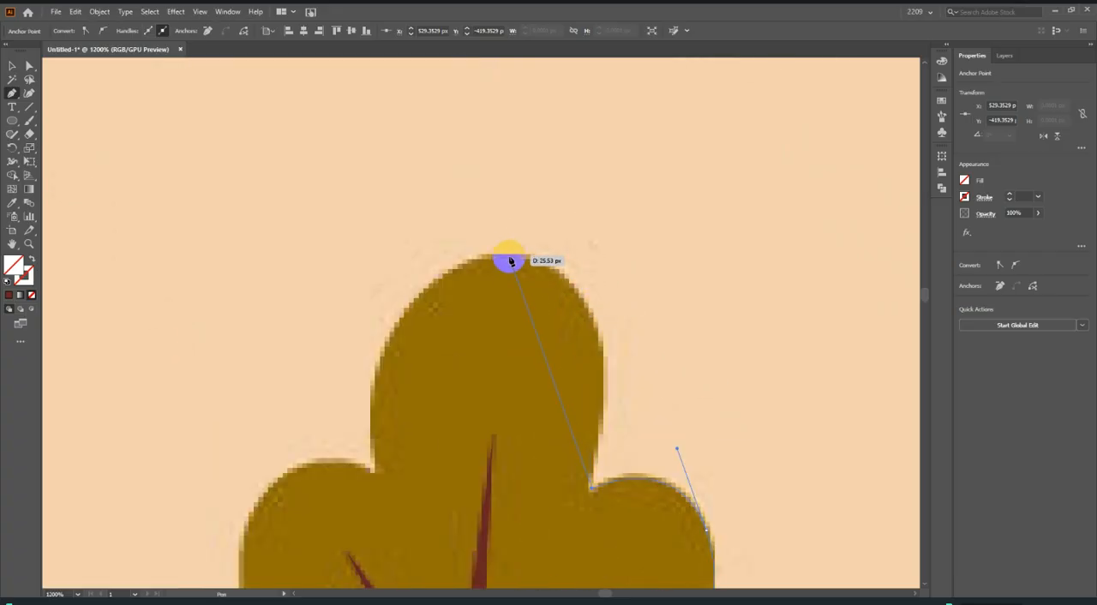
{"action": "left_click_drag", "start_coordinate": [505, 255], "coordinate": [345, 243]}
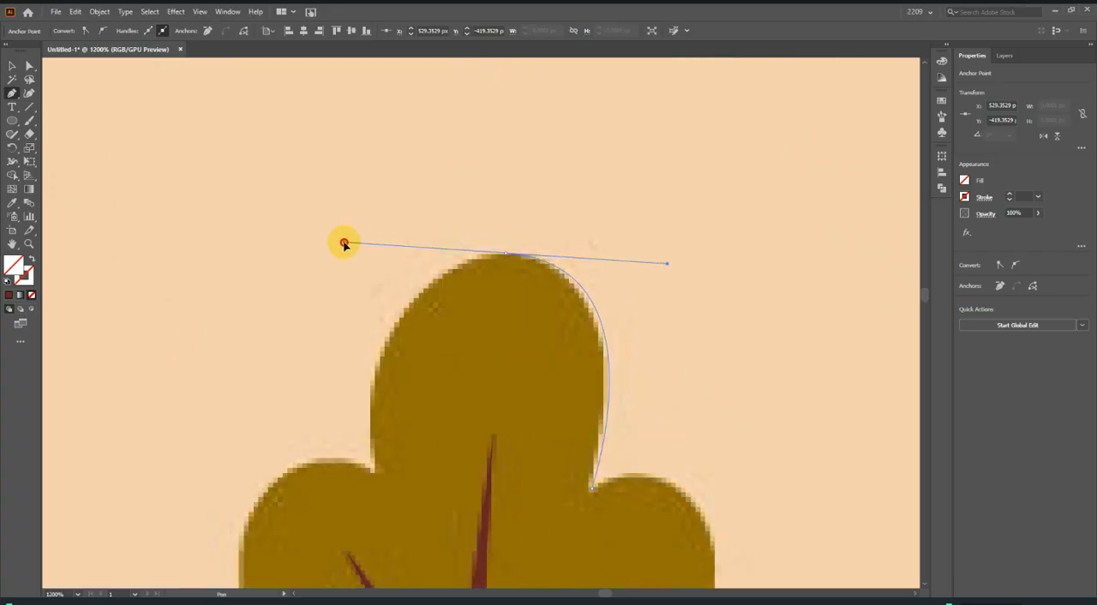
{"action": "scroll", "coordinate": [419, 419], "scroll_direction": "down", "scroll_amount": 1}
{"action": "left_click", "coordinate": [373, 455]}
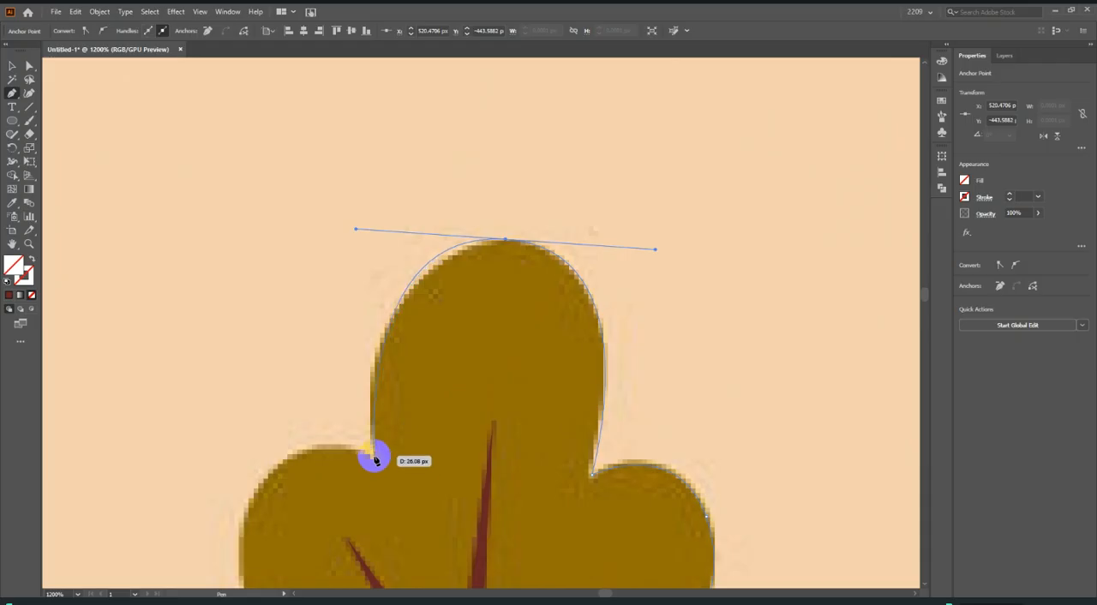
Trace the upper left foliage lobe from the crown's notch down to the next notch.
{"action": "scroll", "coordinate": [593, 430], "scroll_direction": "down", "scroll_amount": 2}
{"action": "scroll", "coordinate": [390, 420], "scroll_direction": "up", "scroll_amount": 3}
{"action": "scroll", "coordinate": [598, 346], "scroll_direction": "down", "scroll_amount": 3}
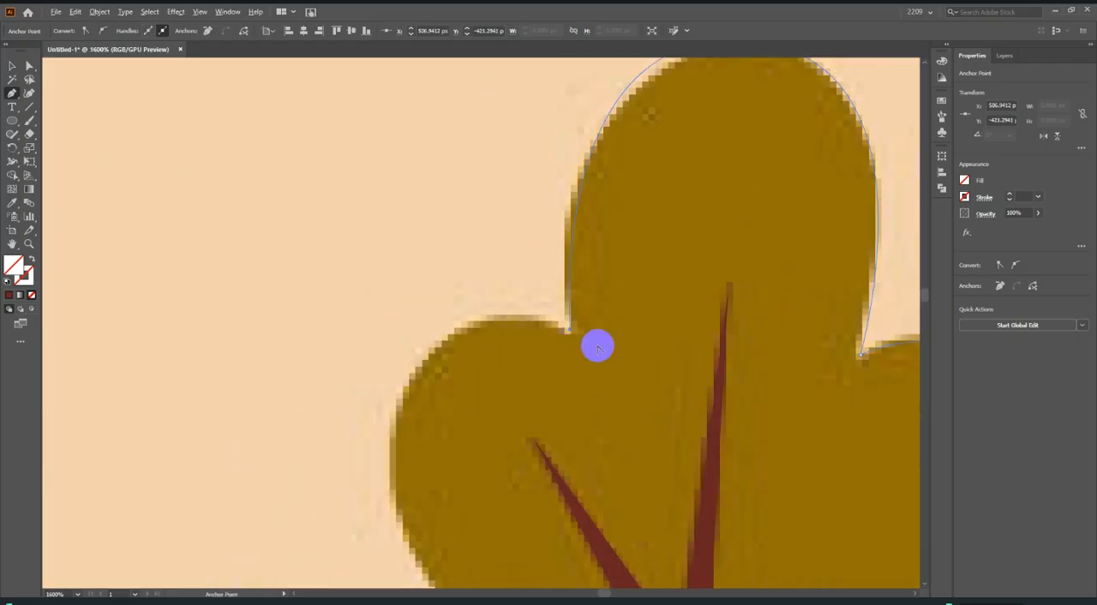
{"action": "left_click_drag", "start_coordinate": [448, 351], "coordinate": [448, 455]}
{"action": "scroll", "coordinate": [484, 462], "scroll_direction": "down", "scroll_amount": 1}
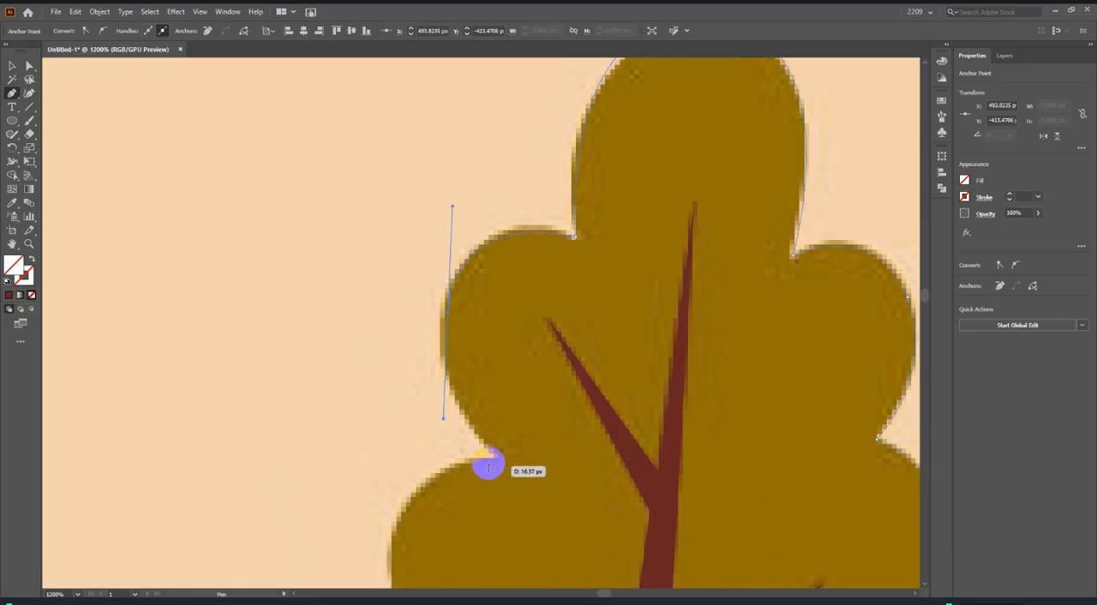
{"action": "scroll", "coordinate": [490, 461], "scroll_direction": "up", "scroll_amount": 1}
{"action": "scroll", "coordinate": [548, 429], "scroll_direction": "down", "scroll_amount": 3}
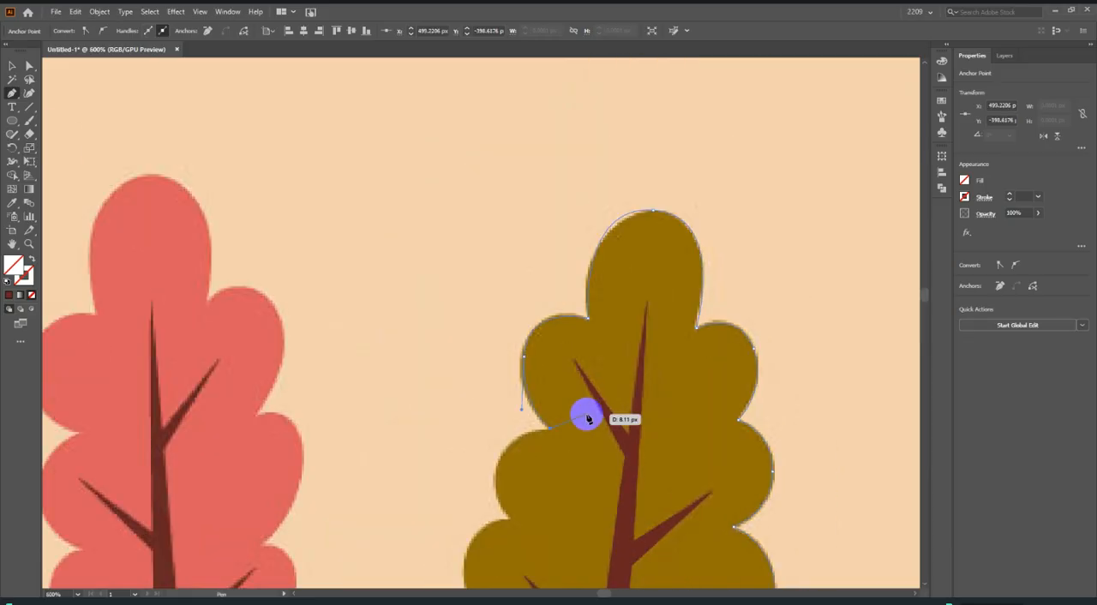
Trace the olive foliage's middle left lobe to the next notch and curve the outline around the lower left lobe.
{"action": "scroll", "coordinate": [467, 445], "scroll_direction": "up", "scroll_amount": 3}
{"action": "left_click_drag", "start_coordinate": [526, 393], "coordinate": [612, 567]}
{"action": "scroll", "coordinate": [533, 391], "scroll_direction": "down", "scroll_amount": 4}
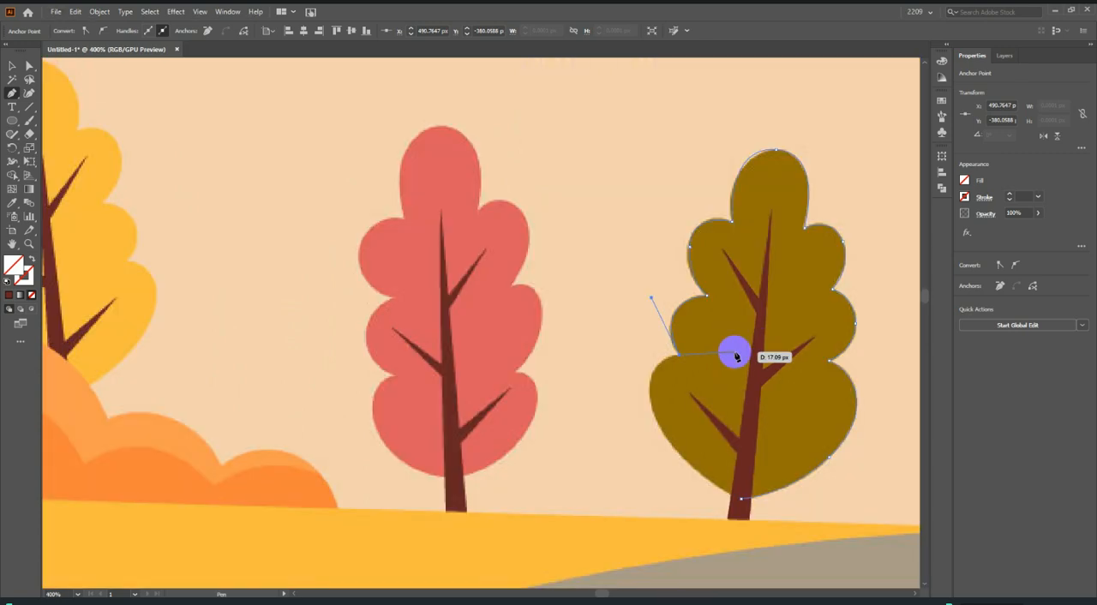
{"action": "scroll", "coordinate": [735, 355], "scroll_direction": "up", "scroll_amount": 3}
{"action": "left_click_drag", "start_coordinate": [626, 357], "coordinate": [681, 491]}
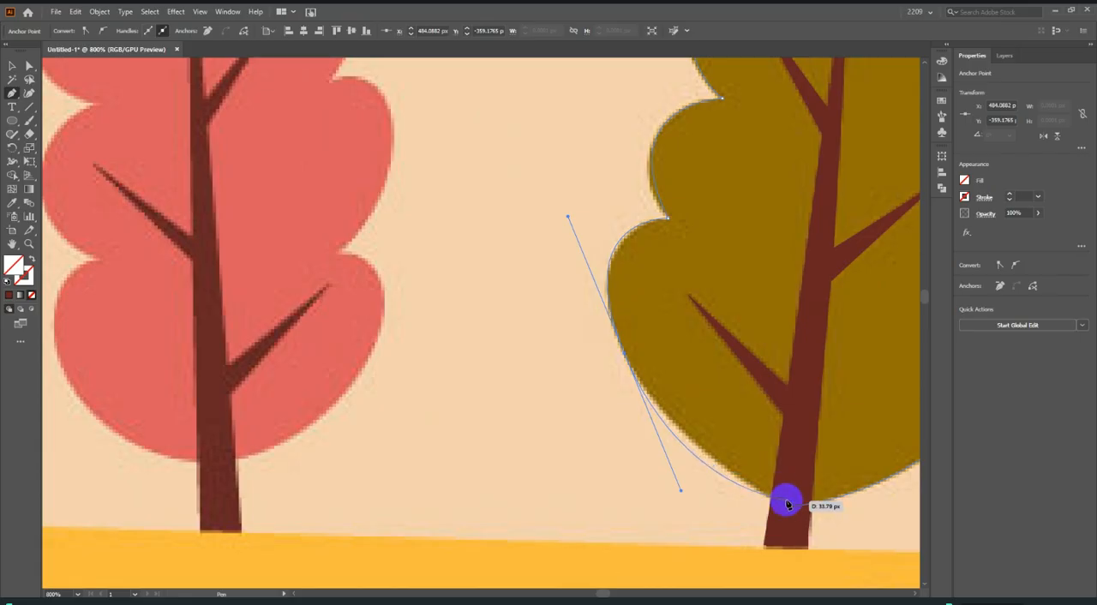
Continue the foliage outline along the lower left edge and close it at its starting anchor on the trunk.
{"action": "left_click", "coordinate": [626, 355]}
{"action": "left_click_drag", "start_coordinate": [738, 477], "coordinate": [682, 411]}
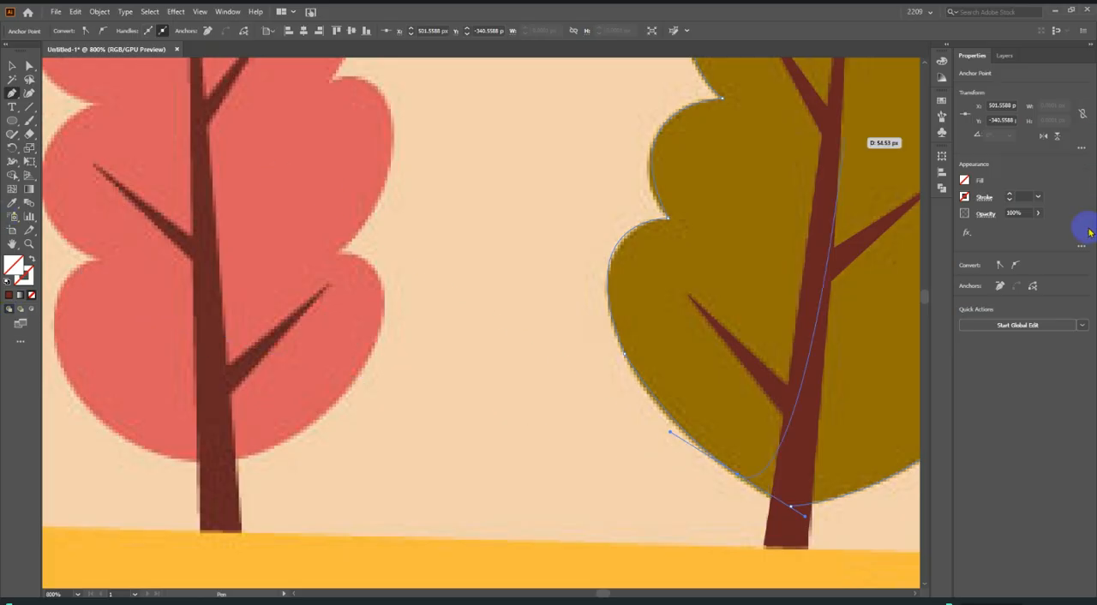
{"action": "scroll", "coordinate": [794, 520], "scroll_direction": "up", "scroll_amount": 2}
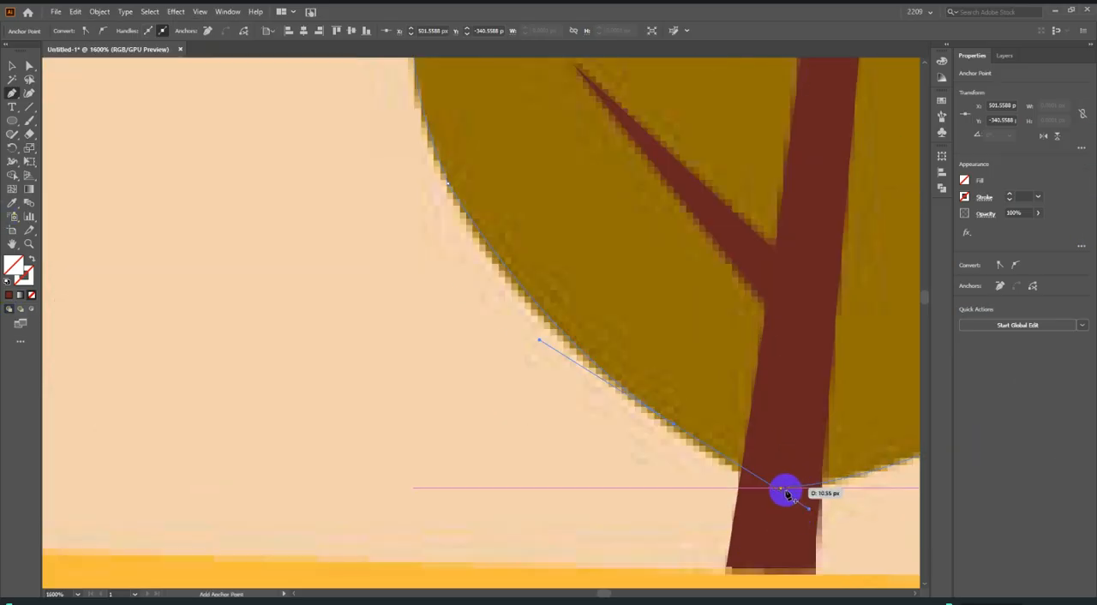
{"action": "left_click_drag", "start_coordinate": [779, 489], "coordinate": [797, 491]}
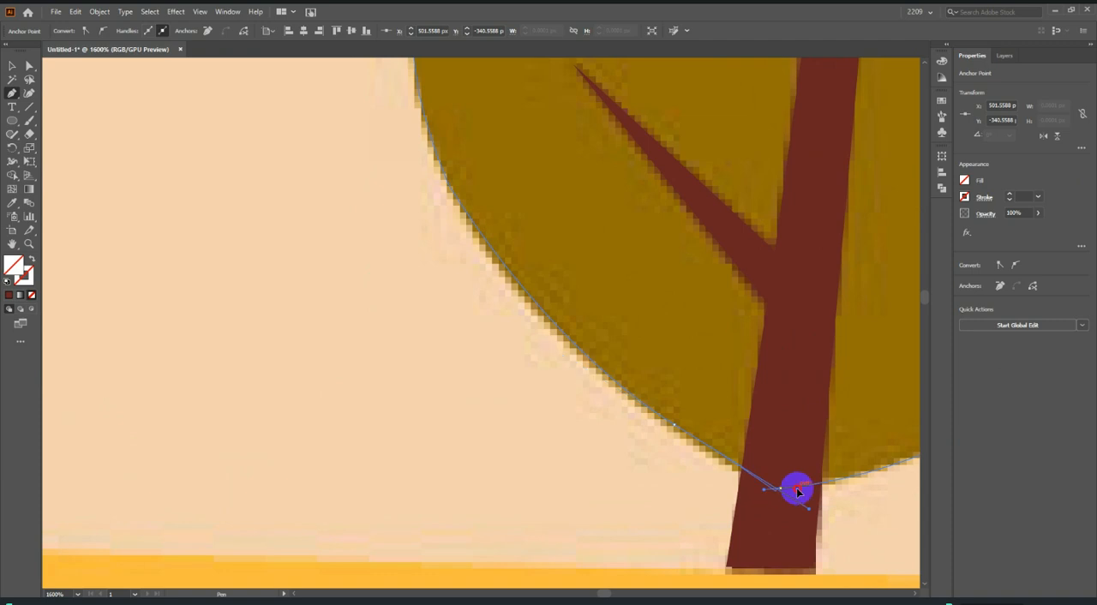
{"action": "scroll", "coordinate": [785, 498], "scroll_direction": "down", "scroll_amount": 6}
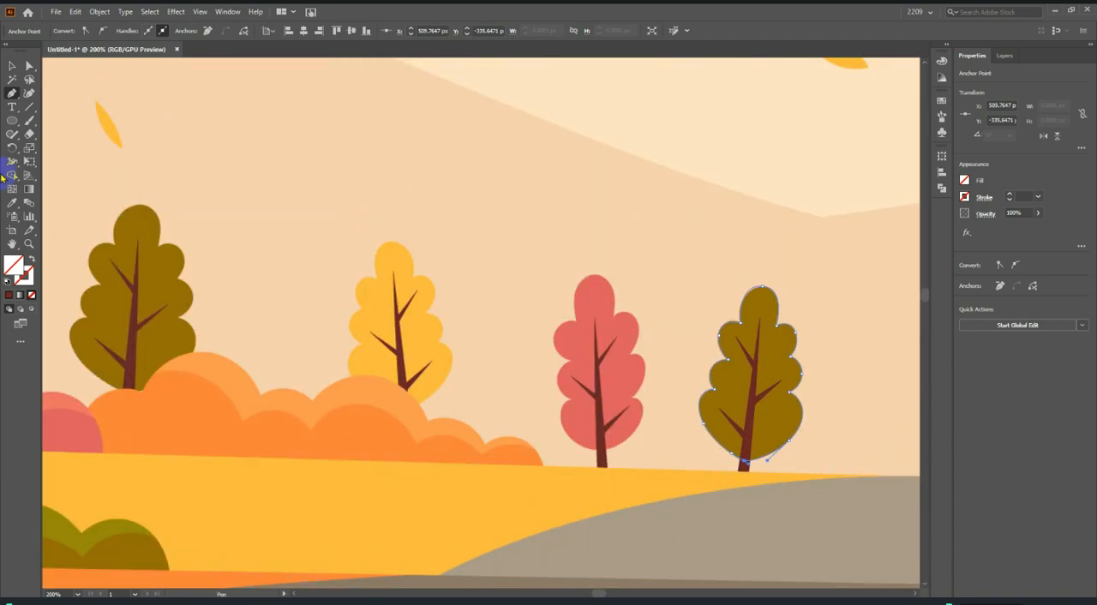
Fill the closed foliage shape with the olive colour sampled from the reference tree.
{"action": "left_click", "coordinate": [12, 203]}
{"action": "left_click", "coordinate": [754, 306]}
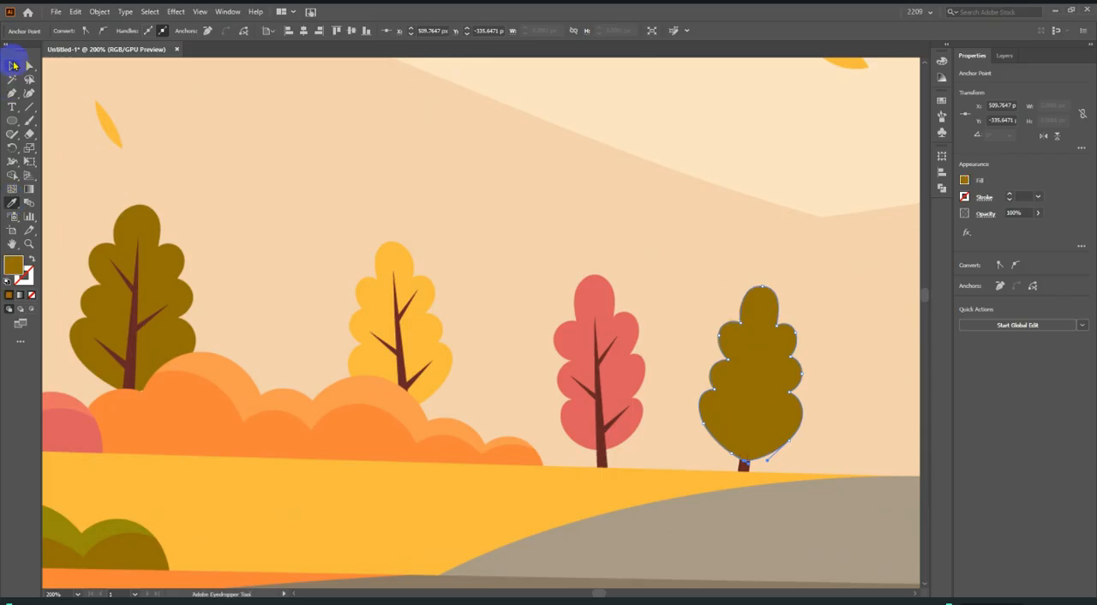
{"action": "left_click", "coordinate": [12, 67]}
{"action": "scroll", "coordinate": [465, 400], "scroll_direction": "down", "scroll_amount": 1}
{"action": "scroll", "coordinate": [628, 421], "scroll_direction": "up", "scroll_amount": 1}
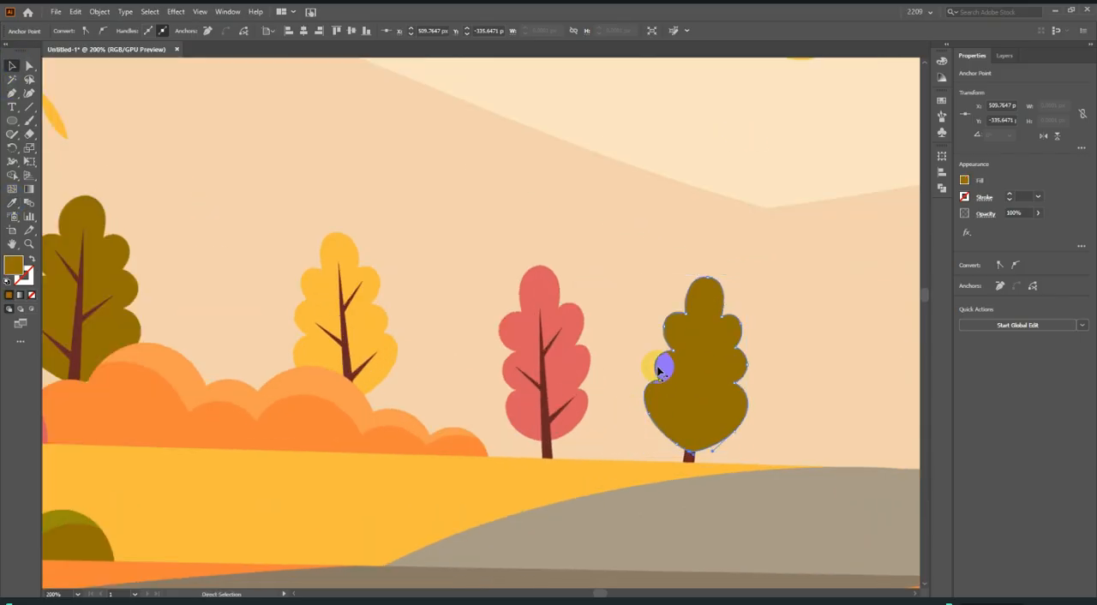
Send the olive foliage behind its trunk and group the two shapes.
{"action": "key", "text": "ctrl+["}
{"action": "left_click", "coordinate": [662, 368]}
{"action": "scroll", "coordinate": [729, 391], "scroll_direction": "down", "scroll_amount": 3}
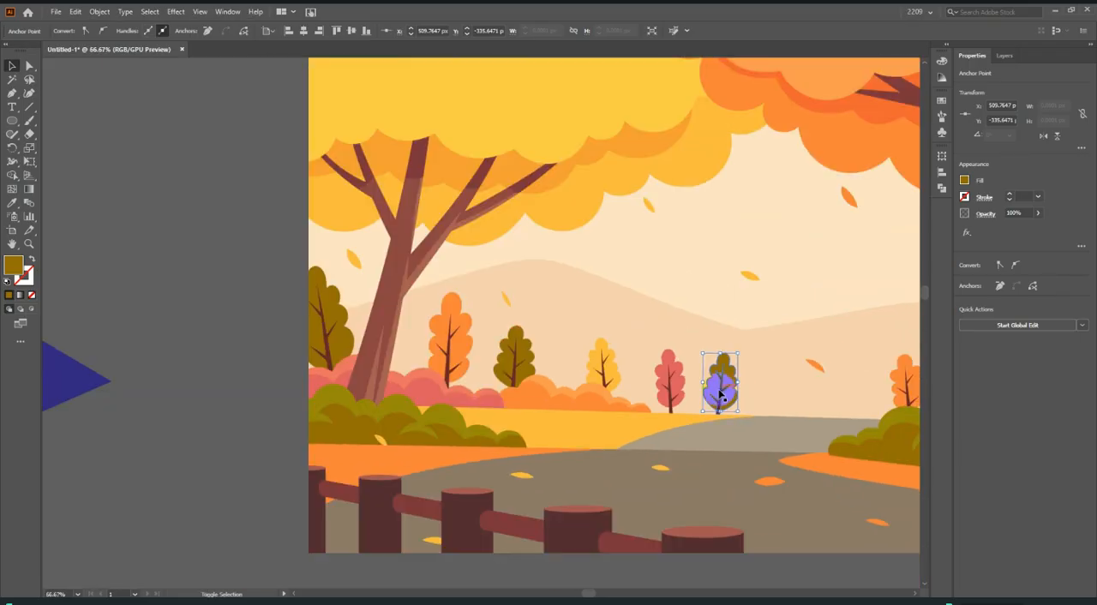
{"action": "left_click", "coordinate": [721, 394]}
{"action": "scroll", "coordinate": [728, 368], "scroll_direction": "down", "scroll_amount": 4}
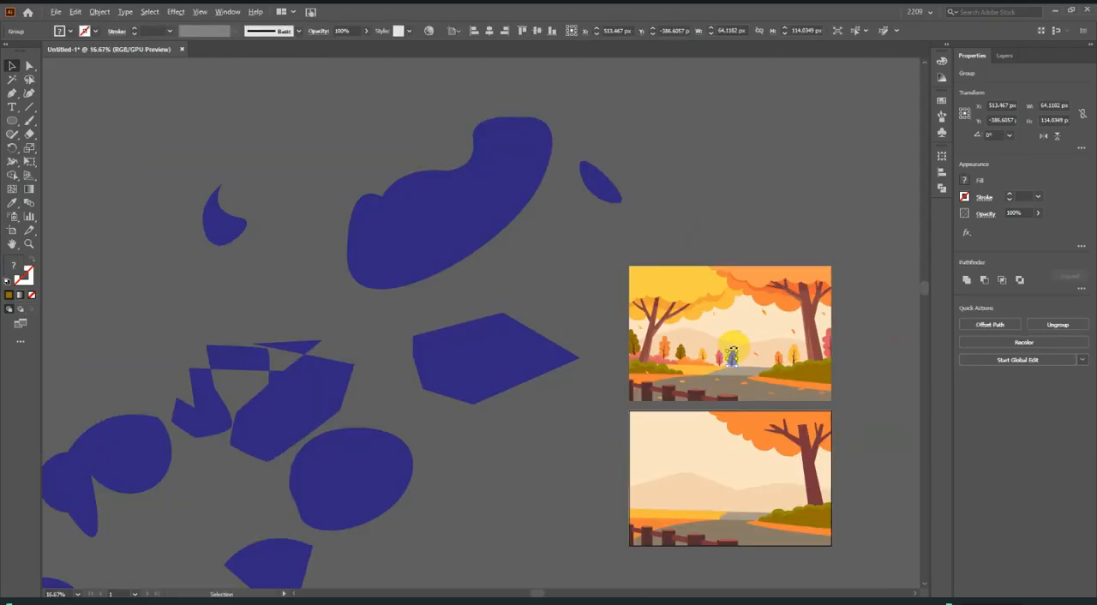
Move the grouped olive tree from the reference picture down onto the lower artboard.
{"action": "scroll", "coordinate": [734, 349], "scroll_direction": "down", "scroll_amount": 2}
{"action": "scroll", "coordinate": [749, 309], "scroll_direction": "up", "scroll_amount": 3}
{"action": "scroll", "coordinate": [726, 228], "scroll_direction": "down", "scroll_amount": 1}
{"action": "left_click_drag", "start_coordinate": [709, 196], "coordinate": [700, 507]}
{"action": "scroll", "coordinate": [700, 507], "scroll_direction": "down", "scroll_amount": 1}
{"action": "scroll", "coordinate": [700, 449], "scroll_direction": "up", "scroll_amount": 4}
Position the olive tree so its trunk base sits on the yellow ground's edge beside the grey road, and deselect it.
{"action": "left_click_drag", "start_coordinate": [739, 413], "coordinate": [676, 326]}
{"action": "scroll", "coordinate": [680, 339], "scroll_direction": "up", "scroll_amount": 3}
{"action": "scroll", "coordinate": [684, 381], "scroll_direction": "up", "scroll_amount": 3}
{"action": "scroll", "coordinate": [667, 423], "scroll_direction": "up", "scroll_amount": 4}
{"action": "left_click_drag", "start_coordinate": [732, 357], "coordinate": [693, 367]}
{"action": "scroll", "coordinate": [600, 381], "scroll_direction": "down", "scroll_amount": 2}
{"action": "scroll", "coordinate": [619, 374], "scroll_direction": "up", "scroll_amount": 1}
{"action": "scroll", "coordinate": [689, 366], "scroll_direction": "down", "scroll_amount": 3}
{"action": "key", "text": "a"}
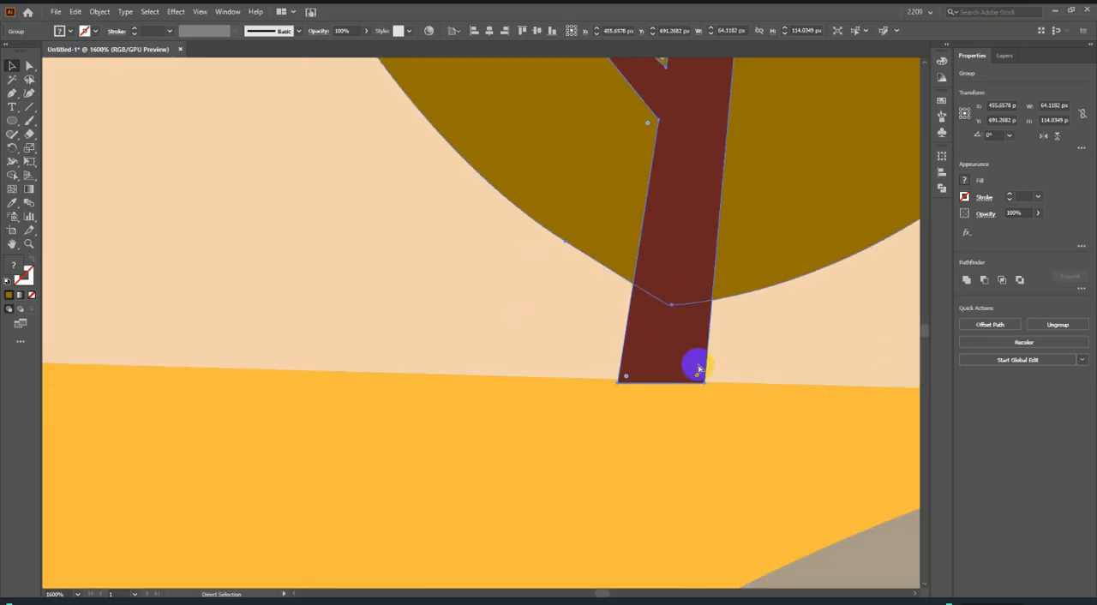
{"action": "key", "text": "v"}
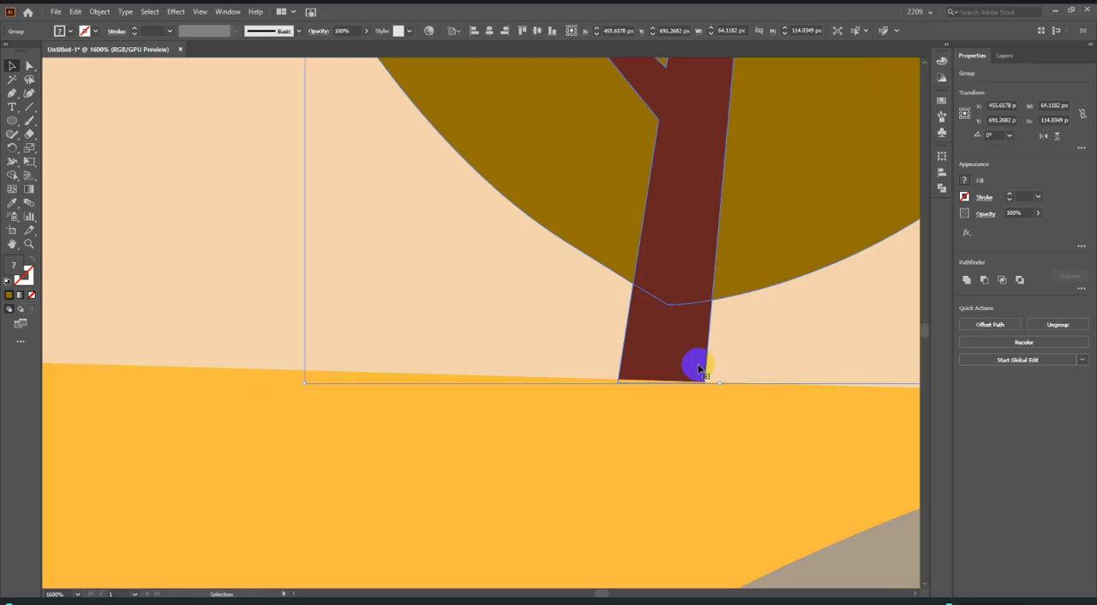
{"action": "scroll", "coordinate": [668, 364], "scroll_direction": "down", "scroll_amount": 5}
{"action": "left_click", "coordinate": [286, 347]}
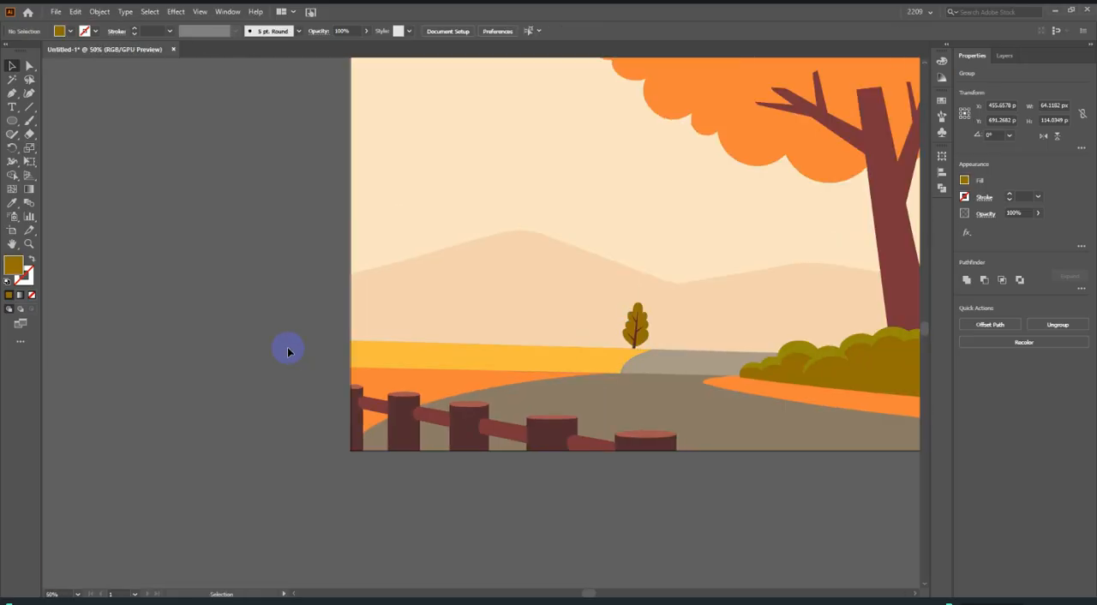
Trace the reference's falling orange leaf below the right canopy as a closed curved shape about 29 by 39 px.
{"action": "scroll", "coordinate": [351, 370], "scroll_direction": "down", "scroll_amount": 2}
{"action": "scroll", "coordinate": [647, 414], "scroll_direction": "up", "scroll_amount": 1}
{"action": "left_click_drag", "start_coordinate": [775, 384], "coordinate": [877, 479]}
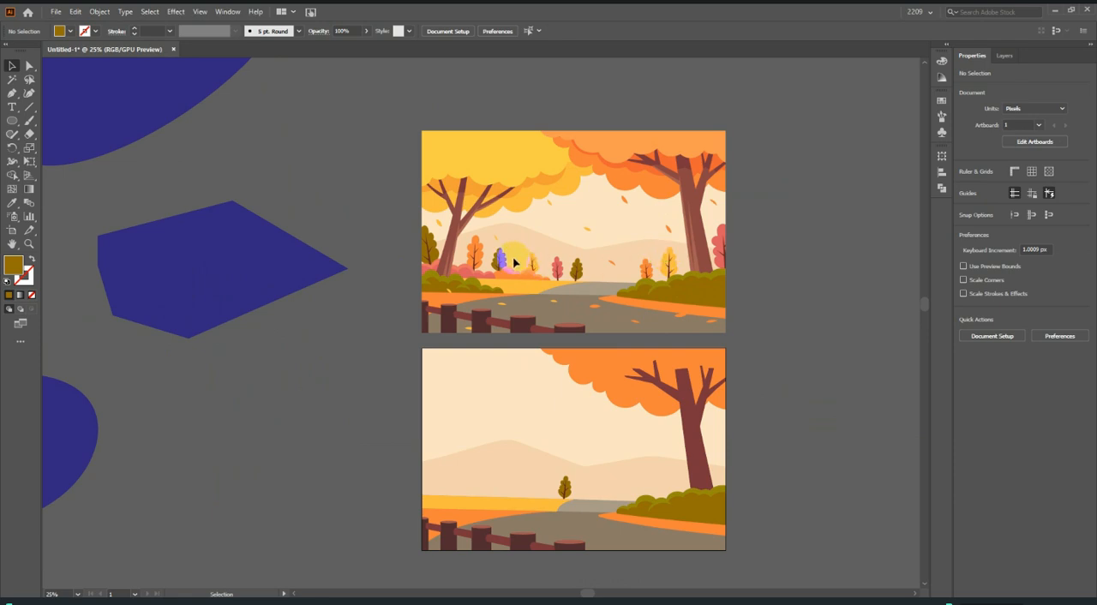
{"action": "scroll", "coordinate": [694, 314], "scroll_direction": "down", "scroll_amount": 1}
{"action": "scroll", "coordinate": [677, 274], "scroll_direction": "down", "scroll_amount": 1}
{"action": "scroll", "coordinate": [651, 240], "scroll_direction": "up", "scroll_amount": 4}
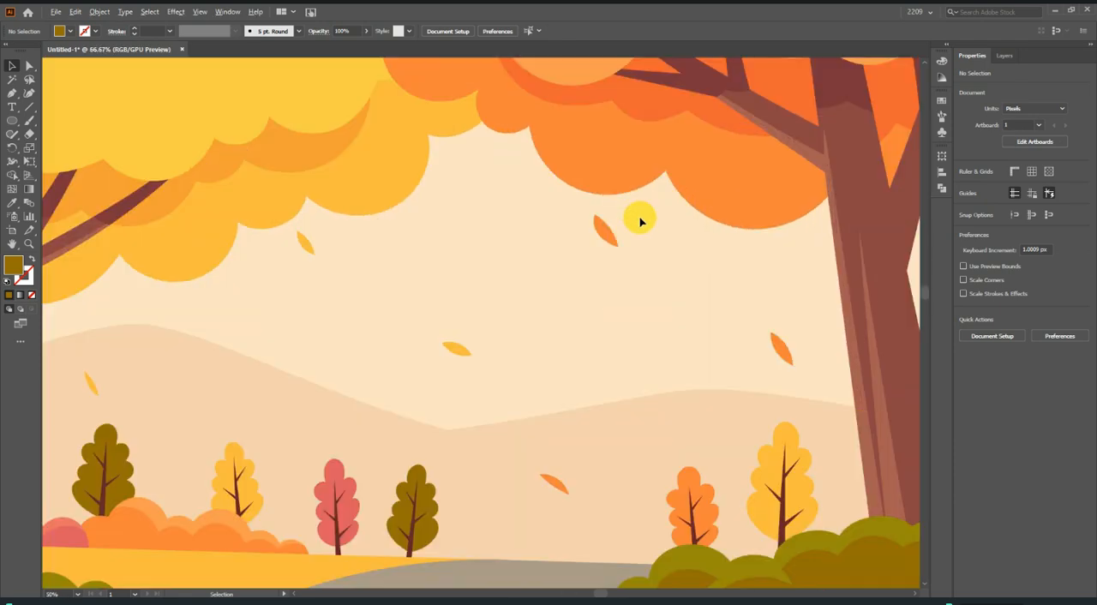
{"action": "scroll", "coordinate": [640, 221], "scroll_direction": "up", "scroll_amount": 5}
{"action": "left_click", "coordinate": [11, 96]}
{"action": "left_click", "coordinate": [491, 187]}
{"action": "left_click", "coordinate": [574, 303]}
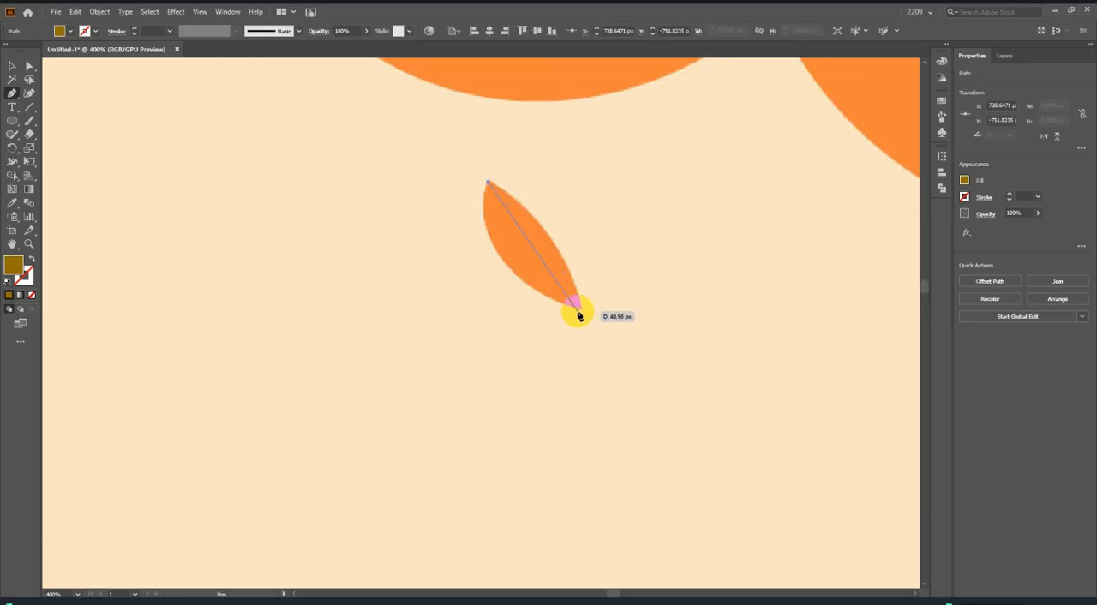
{"action": "left_click_drag", "start_coordinate": [580, 310], "coordinate": [599, 402]}
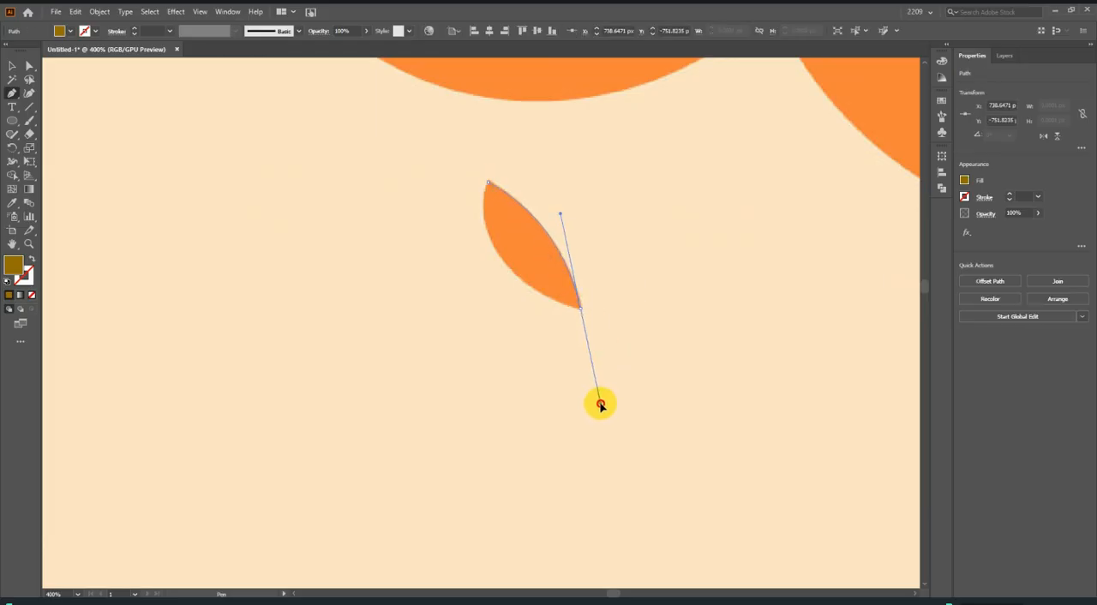
{"action": "left_click", "coordinate": [581, 311]}
{"action": "left_click", "coordinate": [486, 185]}
{"action": "left_click_drag", "start_coordinate": [486, 183], "coordinate": [508, 79]}
Fill the traced leaf with the orange sampled from the right tree's canopy.
{"action": "key", "text": "v"}
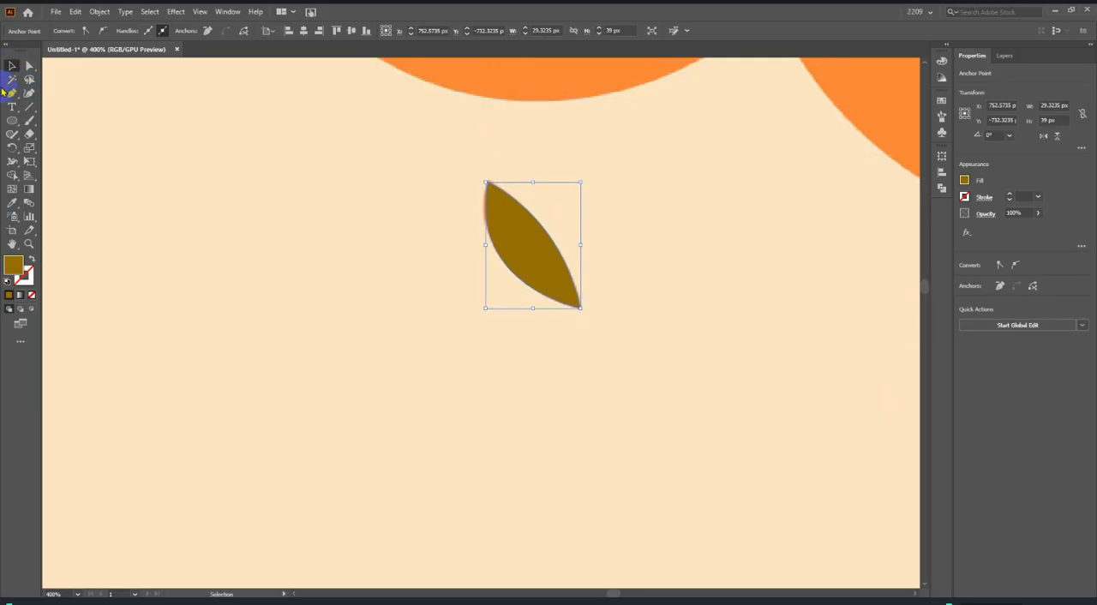
{"action": "left_click", "coordinate": [11, 201]}
{"action": "left_click", "coordinate": [512, 81]}
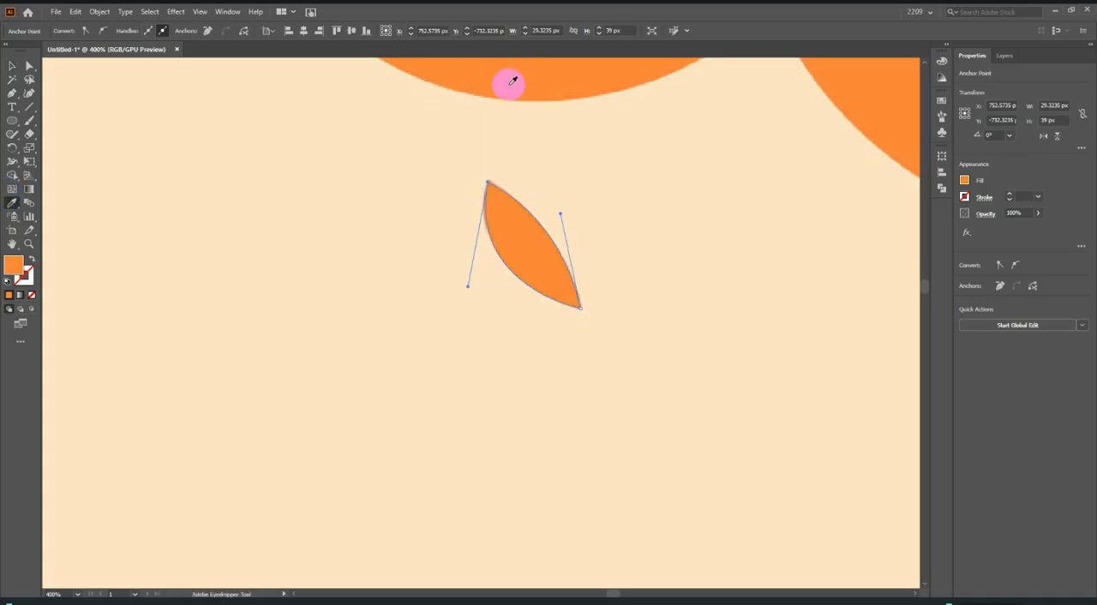
{"action": "left_click", "coordinate": [12, 66]}
Duplicate the orange leaf over the reference's falling and road leaves, rotating the road copies to lie flat.
{"action": "scroll", "coordinate": [572, 287], "scroll_direction": "down", "scroll_amount": 5}
{"action": "scroll", "coordinate": [591, 296], "scroll_direction": "down", "scroll_amount": 2}
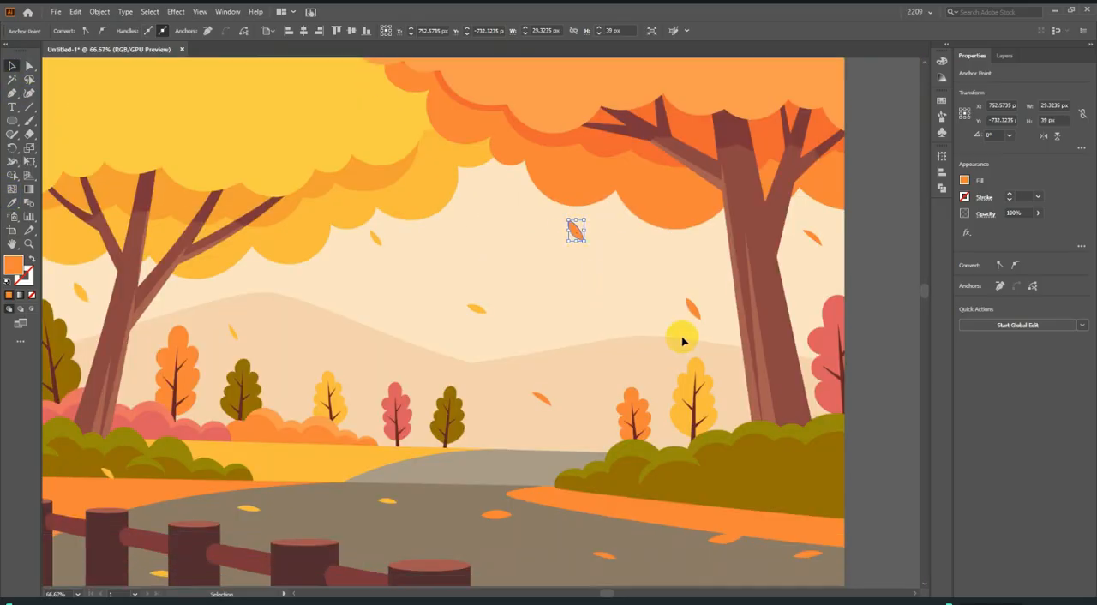
{"action": "scroll", "coordinate": [593, 256], "scroll_direction": "down", "scroll_amount": 2}
{"action": "scroll", "coordinate": [582, 244], "scroll_direction": "down", "scroll_amount": 2}
{"action": "scroll", "coordinate": [600, 177], "scroll_direction": "up", "scroll_amount": 2}
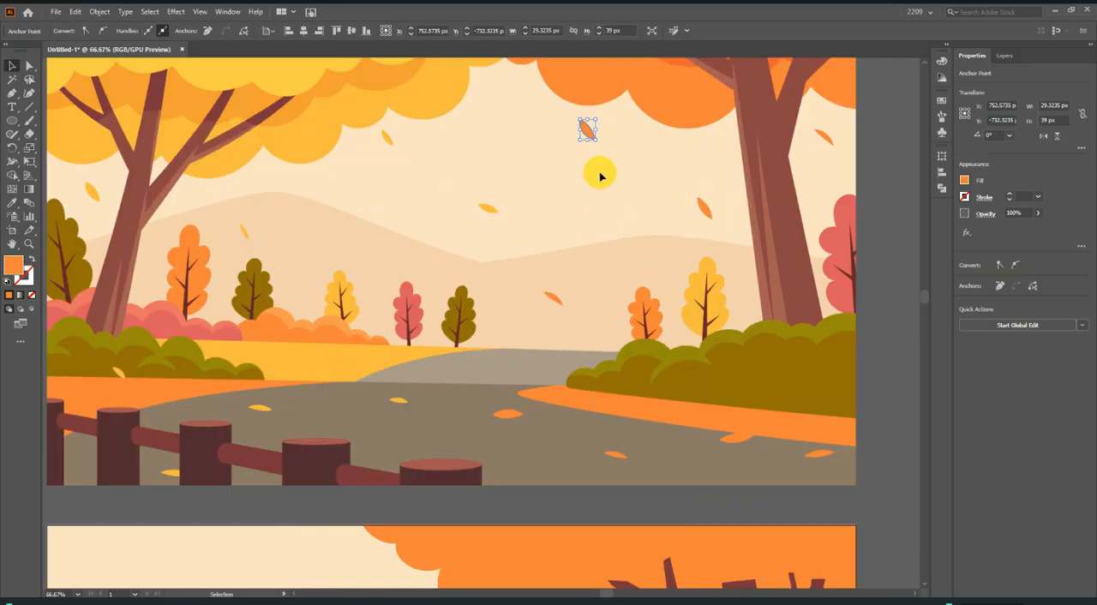
{"action": "left_click_drag", "start_coordinate": [591, 135], "coordinate": [132, 391]}
{"action": "scroll", "coordinate": [511, 428], "scroll_direction": "up", "scroll_amount": 3}
{"action": "scroll", "coordinate": [505, 399], "scroll_direction": "down", "scroll_amount": 3}
{"action": "scroll", "coordinate": [337, 412], "scroll_direction": "down", "scroll_amount": 4}
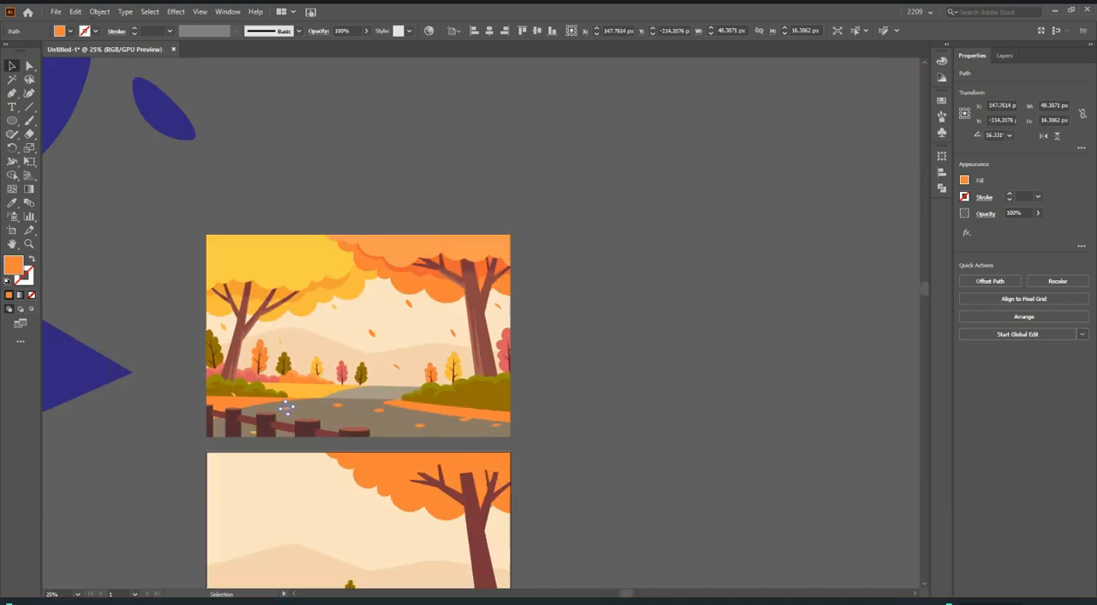
{"action": "scroll", "coordinate": [104, 398], "scroll_direction": "up", "scroll_amount": 2}
{"action": "scroll", "coordinate": [305, 457], "scroll_direction": "up", "scroll_amount": 1}
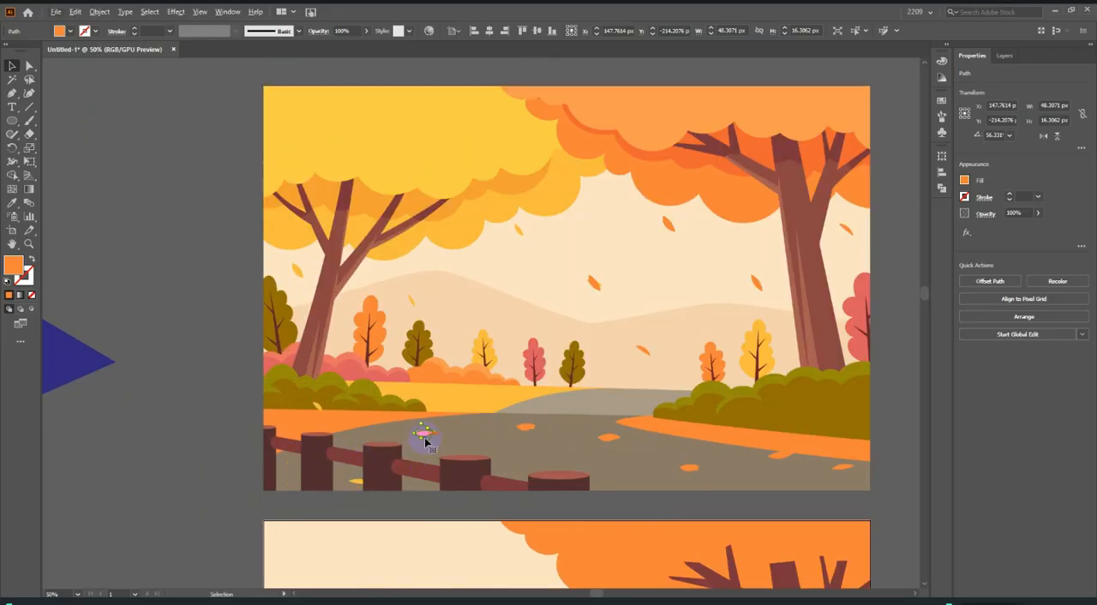
Place one flat leaf copy over the hills beside the yellow tree and another on the orange roadside at lower right.
{"action": "left_click_drag", "start_coordinate": [425, 435], "coordinate": [413, 301]}
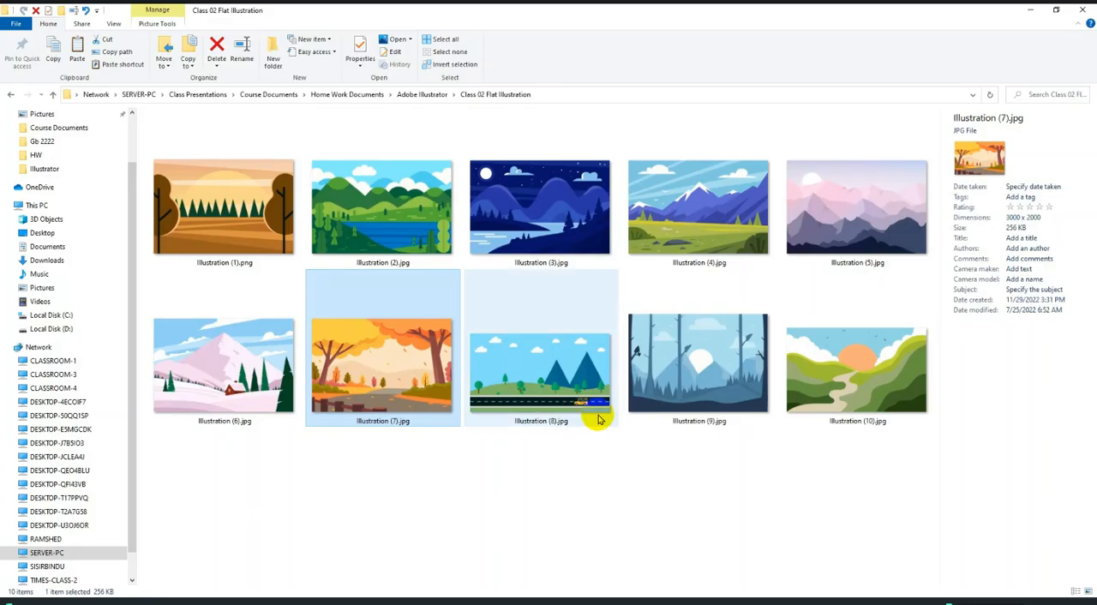
{"action": "double_click", "coordinate": [528, 376]}
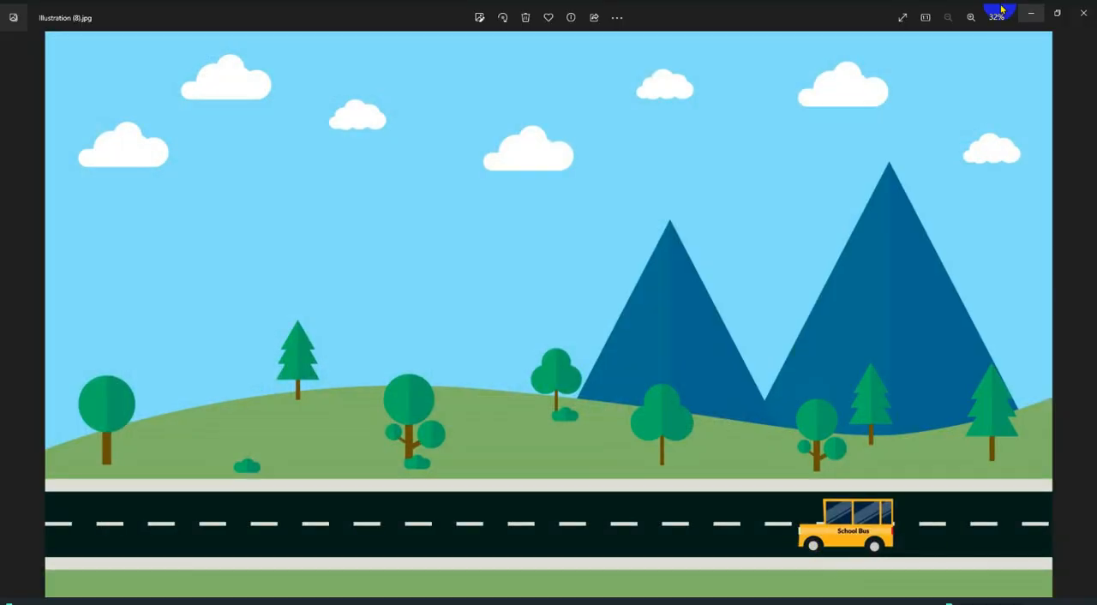
{"action": "left_click", "coordinate": [1082, 13]}
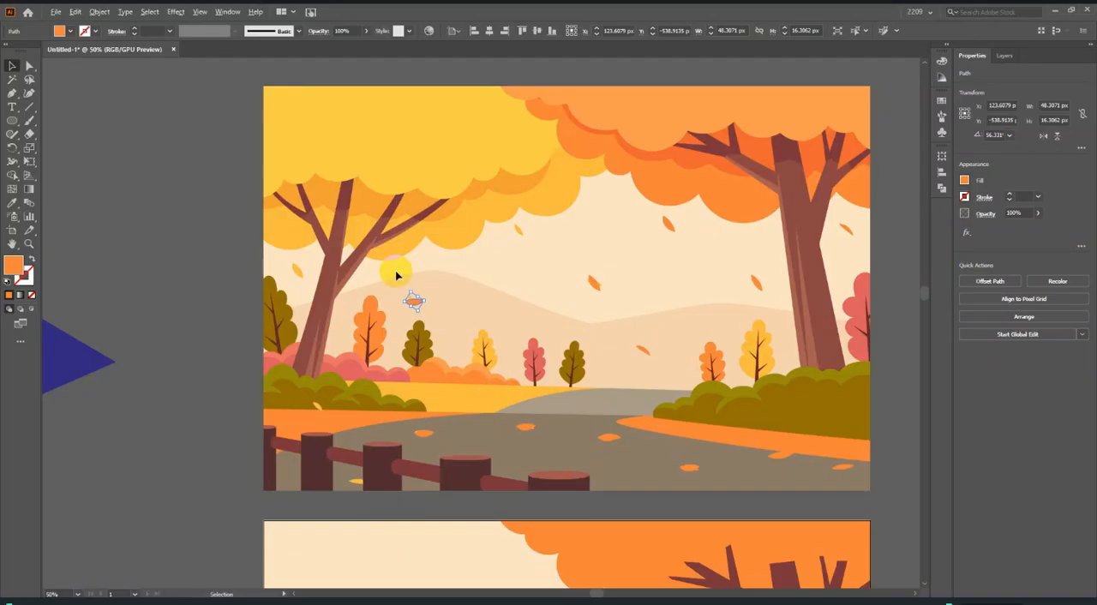
{"action": "scroll", "coordinate": [428, 330], "scroll_direction": "up", "scroll_amount": 2}
{"action": "left_click", "coordinate": [433, 336]}
{"action": "left_click_drag", "start_coordinate": [434, 337], "coordinate": [680, 467]}
{"action": "scroll", "coordinate": [518, 351], "scroll_direction": "down", "scroll_amount": 6}
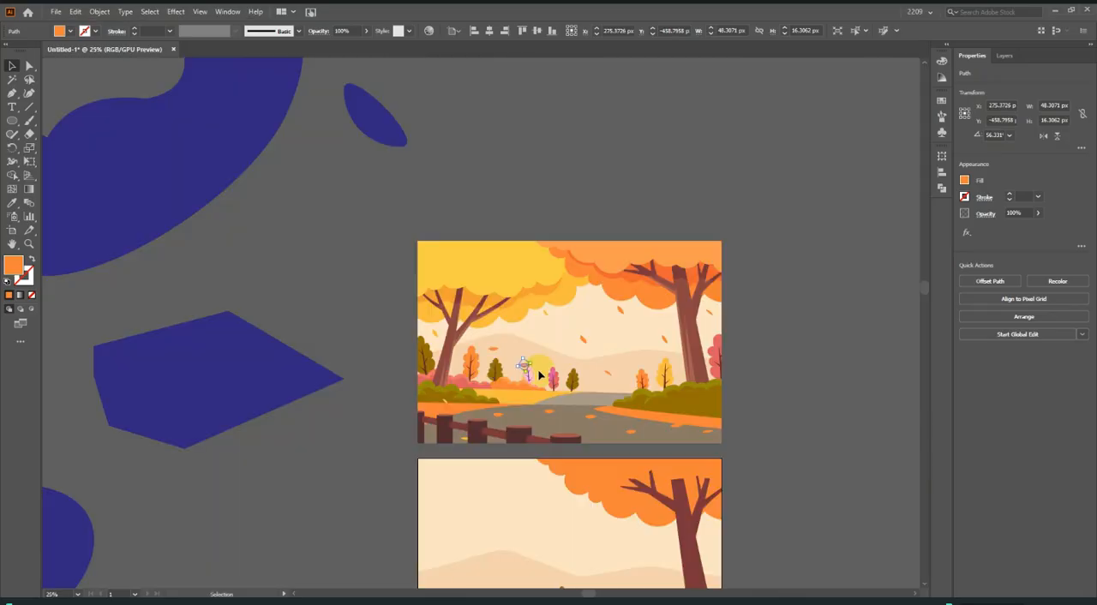
{"action": "scroll", "coordinate": [522, 365], "scroll_direction": "up", "scroll_amount": 2}
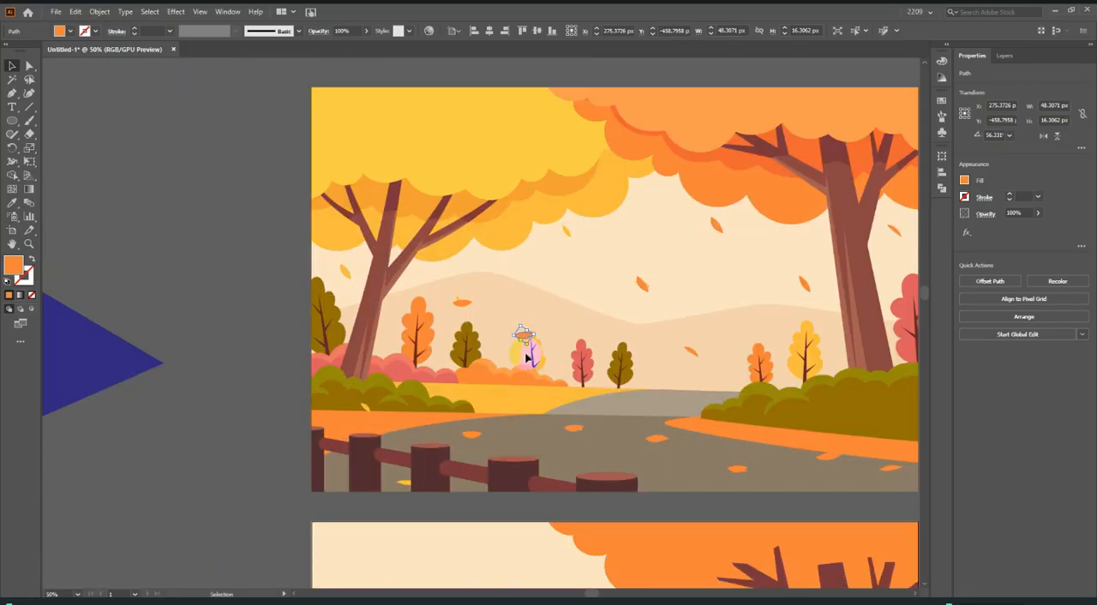
{"action": "left_click_drag", "start_coordinate": [525, 339], "coordinate": [806, 446]}
{"action": "scroll", "coordinate": [509, 347], "scroll_direction": "down", "scroll_amount": 3}
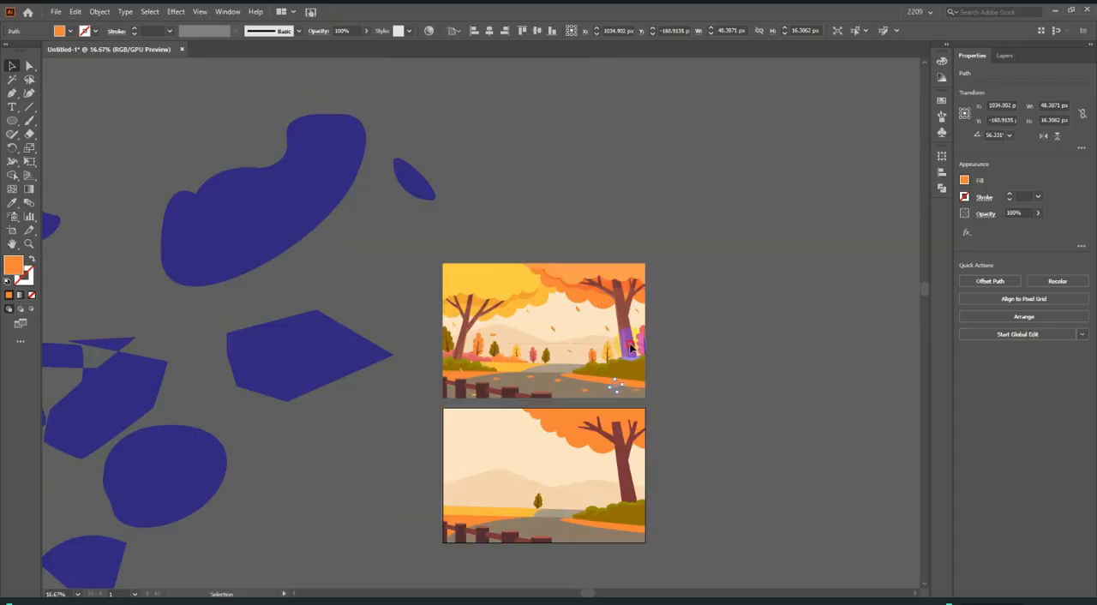
Select all the orange leaf copies together, move them down onto the lower artboard, and deselect them.
{"action": "left_click_drag", "start_coordinate": [630, 344], "coordinate": [683, 390]}
{"action": "left_click_drag", "start_coordinate": [450, 261], "coordinate": [666, 401]}
{"action": "left_click_drag", "start_coordinate": [554, 334], "coordinate": [566, 476]}
{"action": "left_click", "coordinate": [733, 444]}
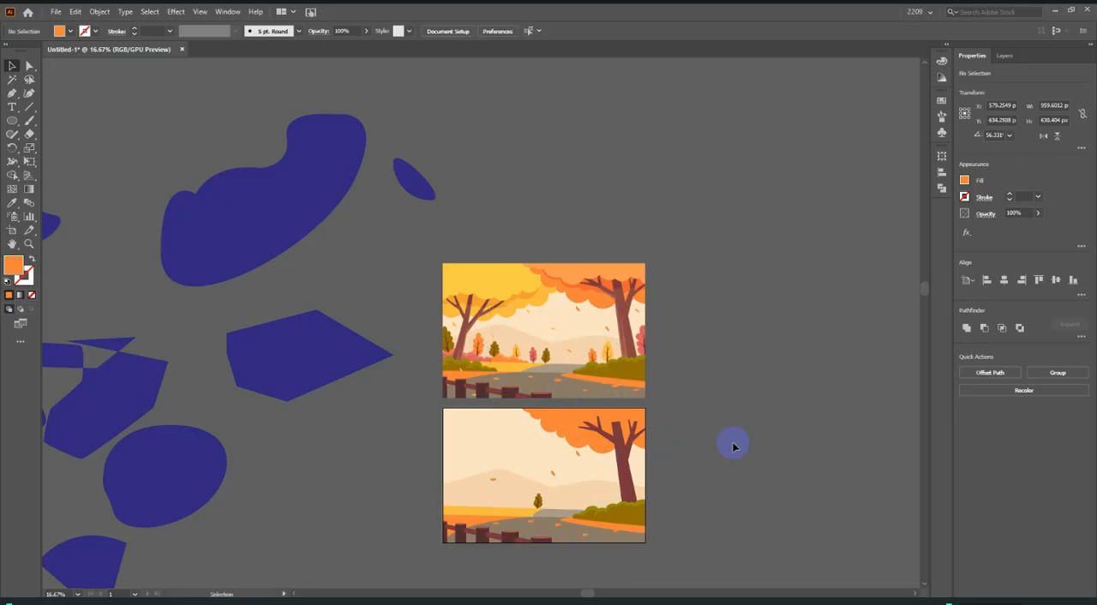
Delete all the stray dark blue shapes scattered around the two artworks.
{"action": "scroll", "coordinate": [741, 414], "scroll_direction": "down", "scroll_amount": 2}
{"action": "scroll", "coordinate": [736, 409], "scroll_direction": "right", "scroll_amount": 3}
{"action": "scroll", "coordinate": [651, 377], "scroll_direction": "up", "scroll_amount": 1}
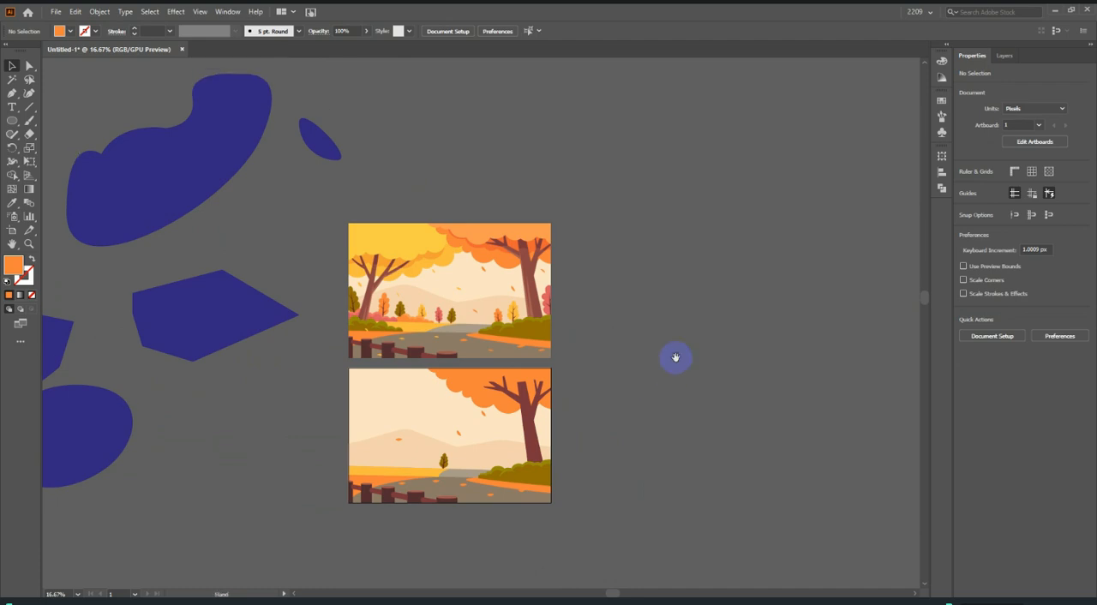
{"action": "scroll", "coordinate": [753, 326], "scroll_direction": "down", "scroll_amount": 2, "text": "alt"}
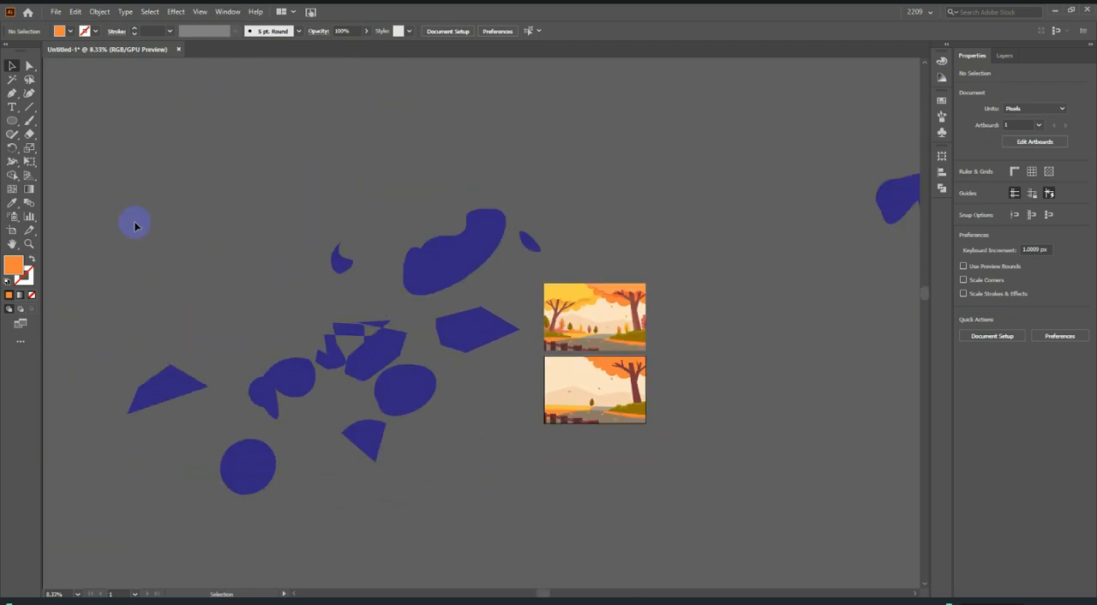
{"action": "left_click_drag", "start_coordinate": [486, 520], "coordinate": [486, 519]}
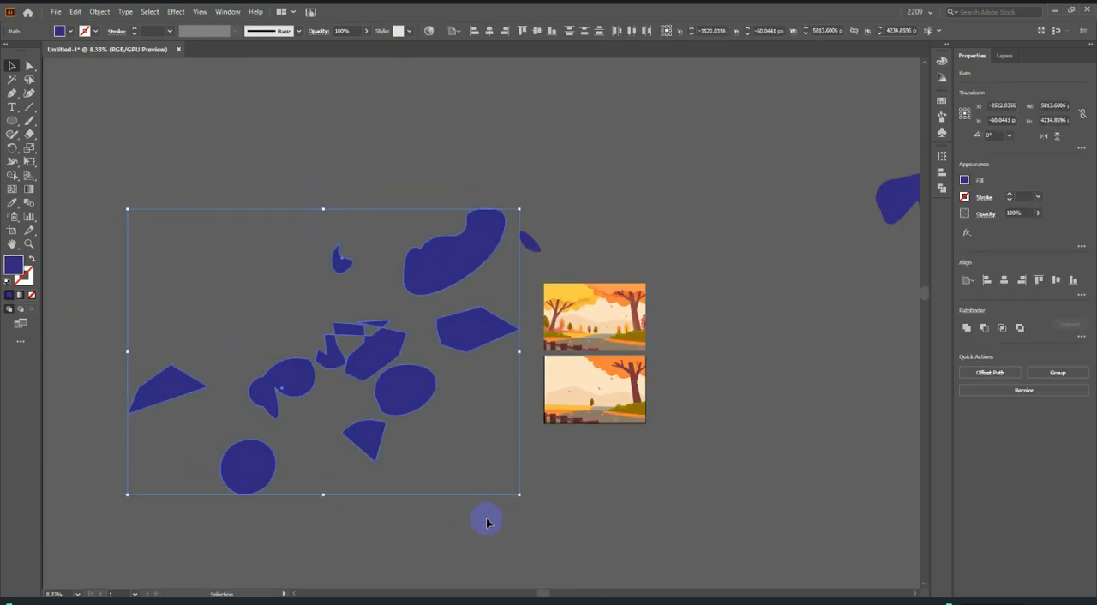
{"action": "key", "text": "Delete"}
{"action": "left_click", "coordinate": [547, 259]}
{"action": "key", "text": "Delete"}
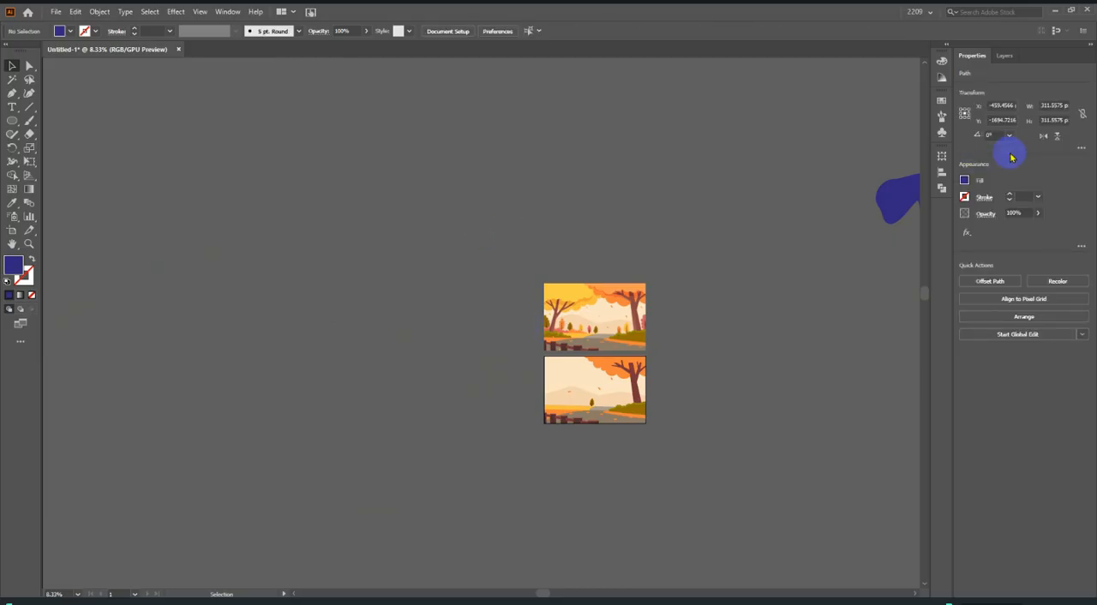
{"action": "left_click_drag", "start_coordinate": [873, 164], "coordinate": [913, 228]}
{"action": "key", "text": "Delete"}
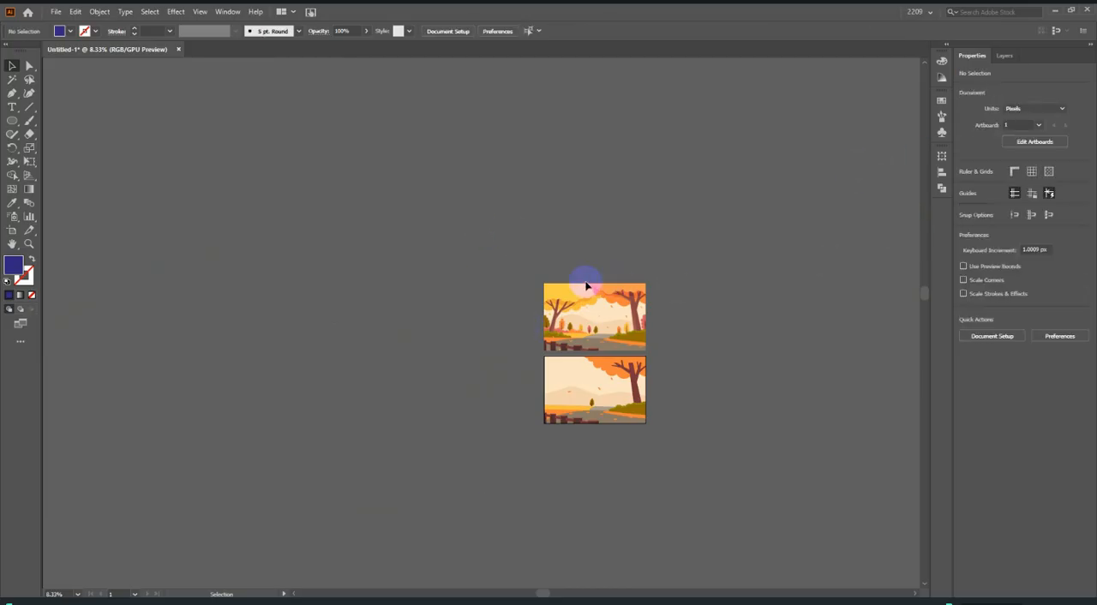
{"action": "left_click_drag", "start_coordinate": [766, 348], "coordinate": [586, 329]}
{"action": "scroll", "coordinate": [585, 328], "scroll_direction": "up", "scroll_amount": 1, "text": "alt"}
{"action": "scroll", "coordinate": [233, 323], "scroll_direction": "up", "scroll_amount": 2, "text": "alt"}
{"action": "scroll", "coordinate": [646, 340], "scroll_direction": "down", "scroll_amount": 1}
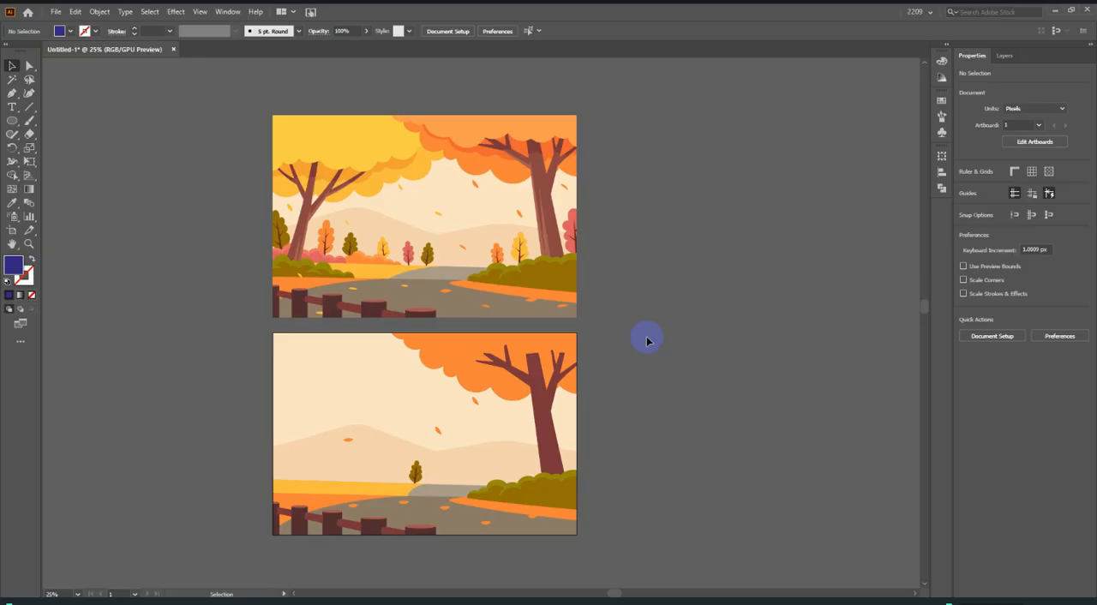
{"action": "left_click", "coordinate": [60, 11]}
{"action": "mouse_move", "coordinate": [54, 213]}
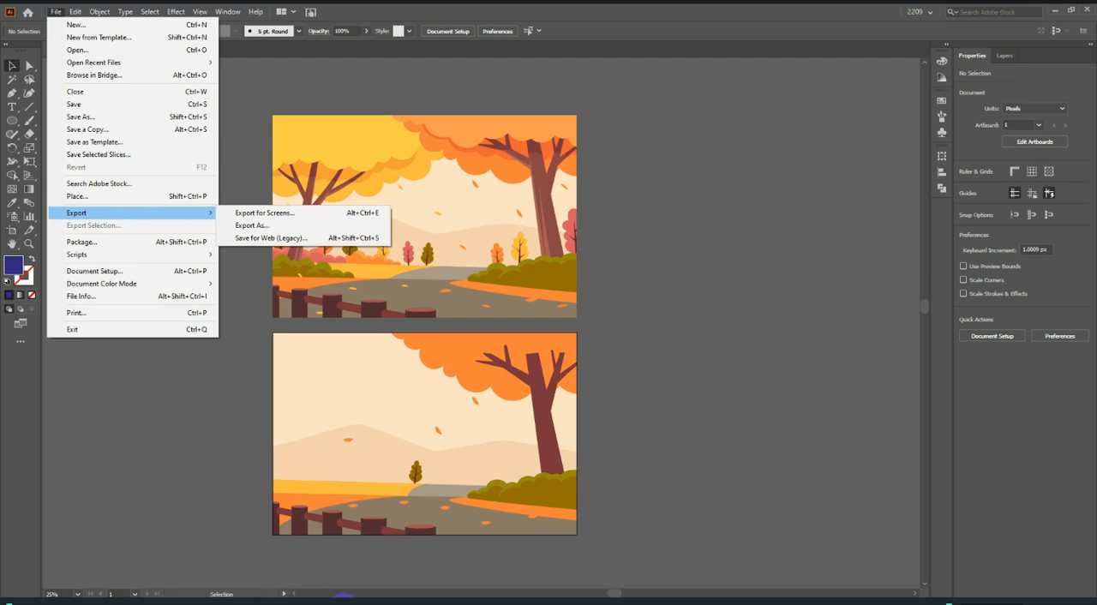
Switch to Chrome using the Times GB profile and open the TIMES GB 2209 group on Facebook.
{"action": "left_click", "coordinate": [305, 601]}
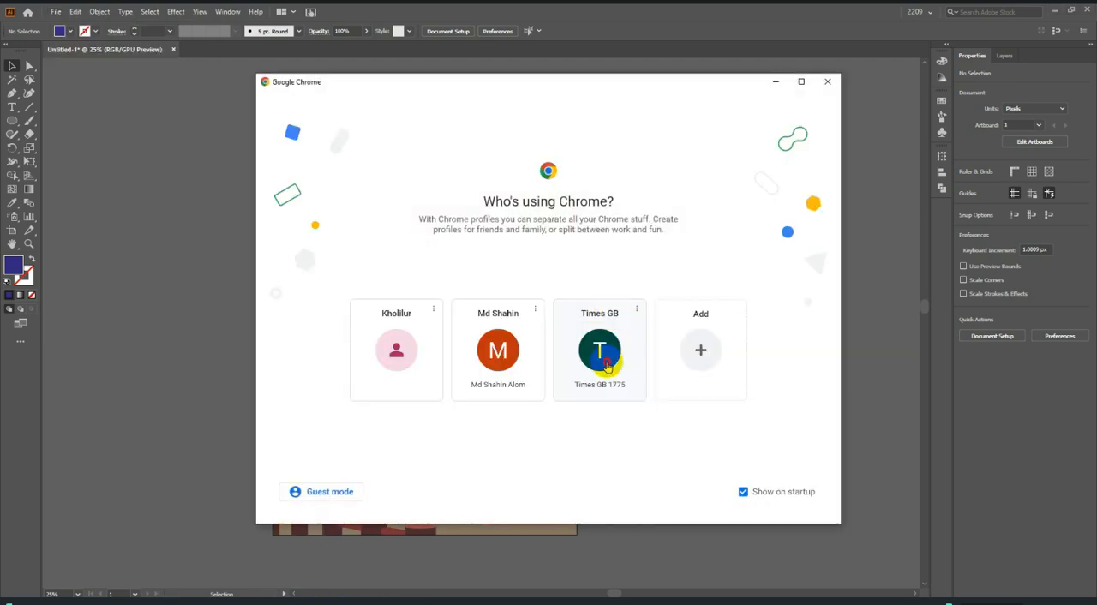
{"action": "left_click", "coordinate": [604, 358]}
{"action": "left_click", "coordinate": [484, 289]}
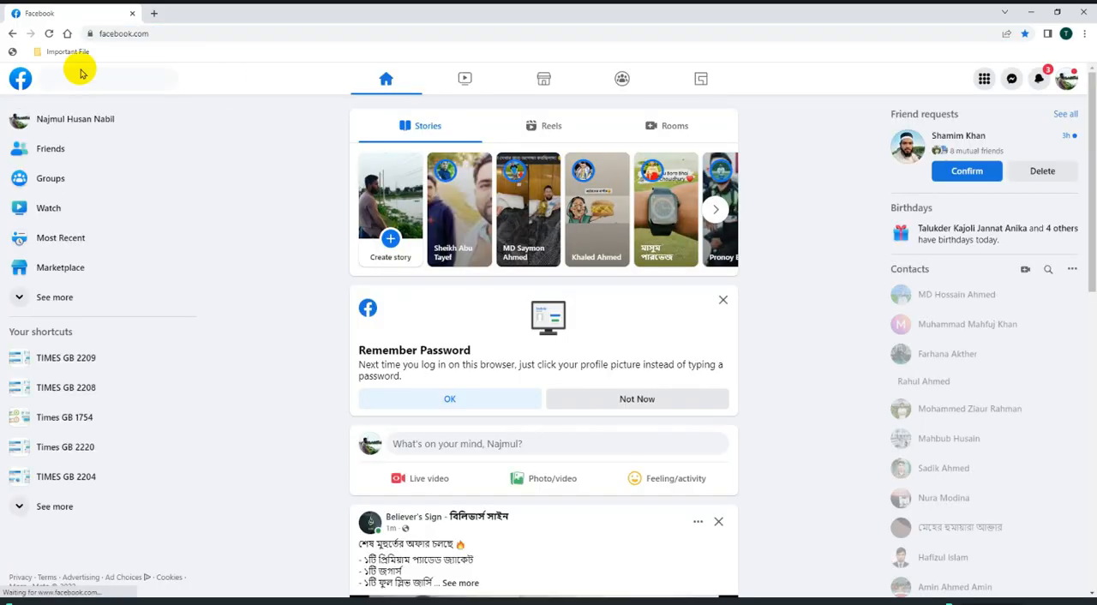
{"action": "scroll", "coordinate": [463, 428], "scroll_direction": "down", "scroll_amount": 2}
{"action": "scroll", "coordinate": [477, 477], "scroll_direction": "down", "scroll_amount": 2}
{"action": "scroll", "coordinate": [477, 477], "scroll_direction": "up", "scroll_amount": 4}
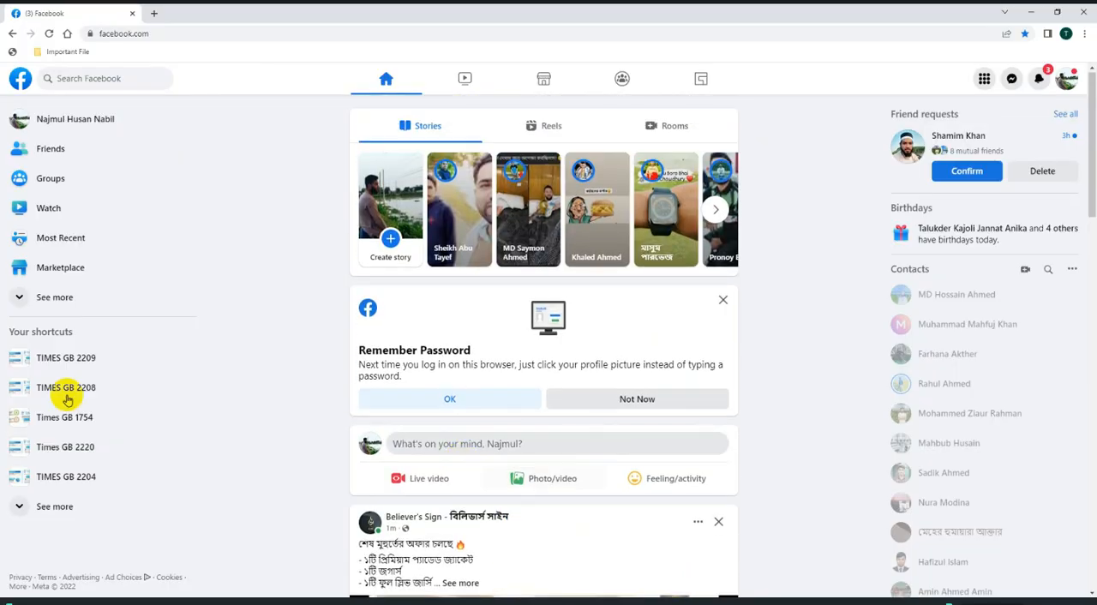
{"action": "left_click", "coordinate": [103, 359]}
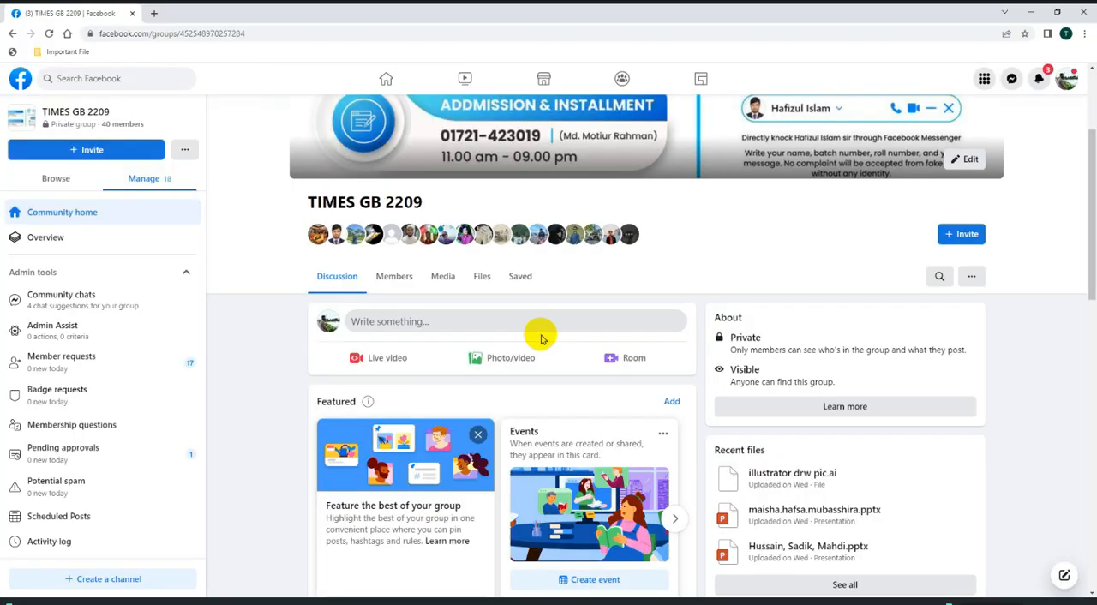
Start a new photo/video post in the group and open the file picker for its images.
{"action": "left_click", "coordinate": [502, 359]}
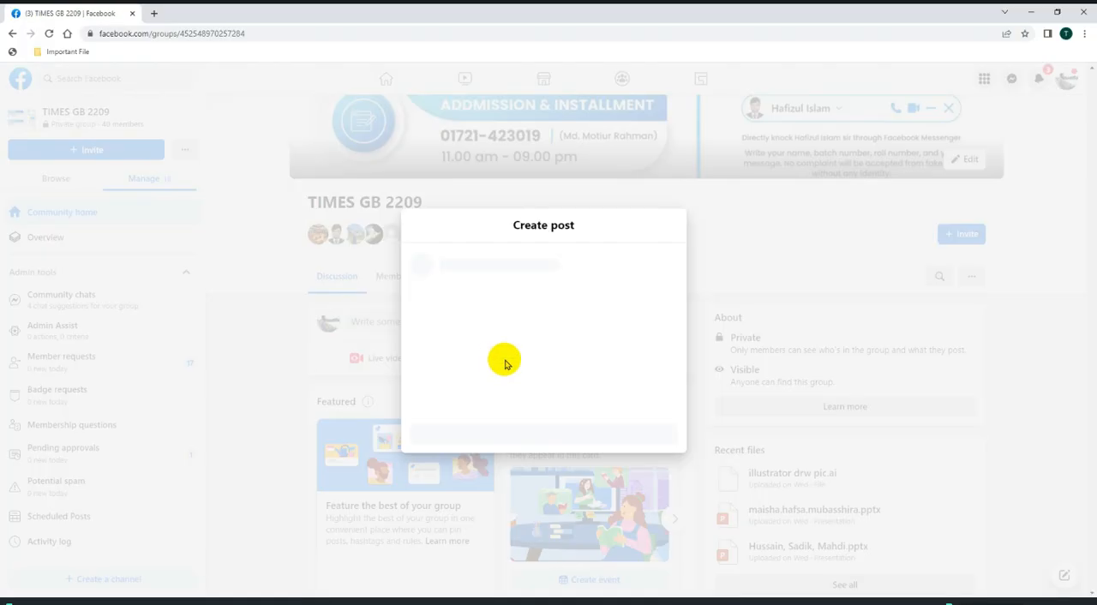
{"action": "left_click", "coordinate": [545, 335]}
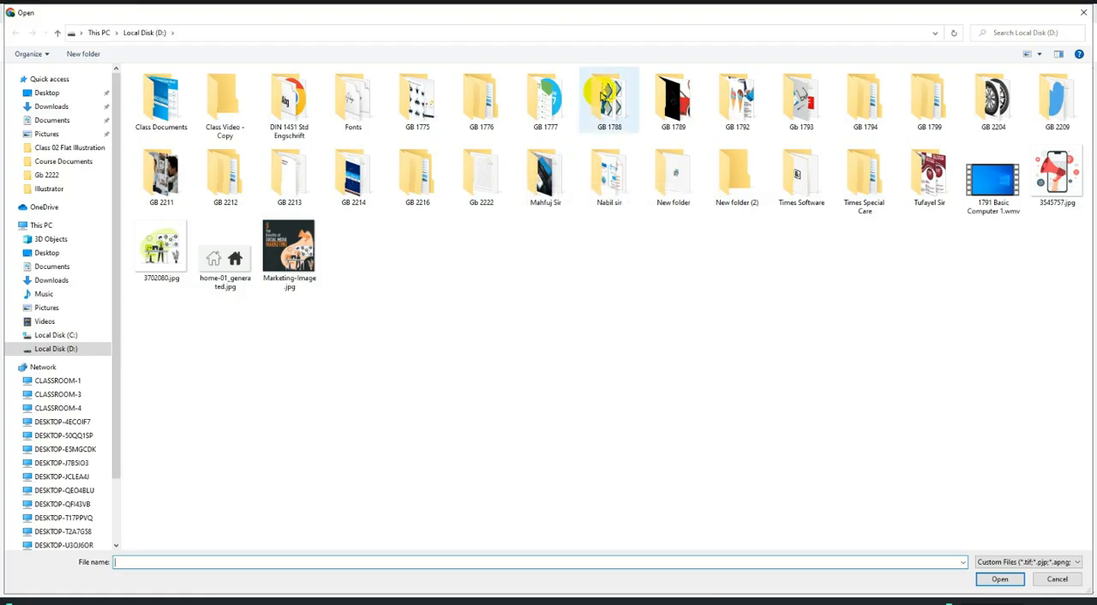
{"action": "double_click", "coordinate": [1067, 103]}
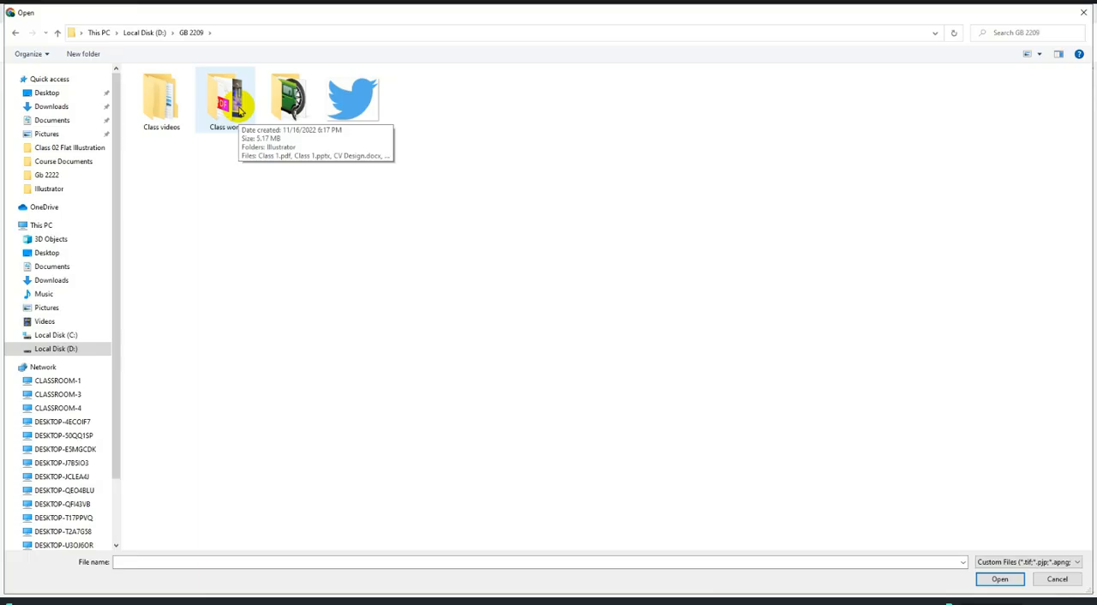
{"action": "double_click", "coordinate": [227, 101]}
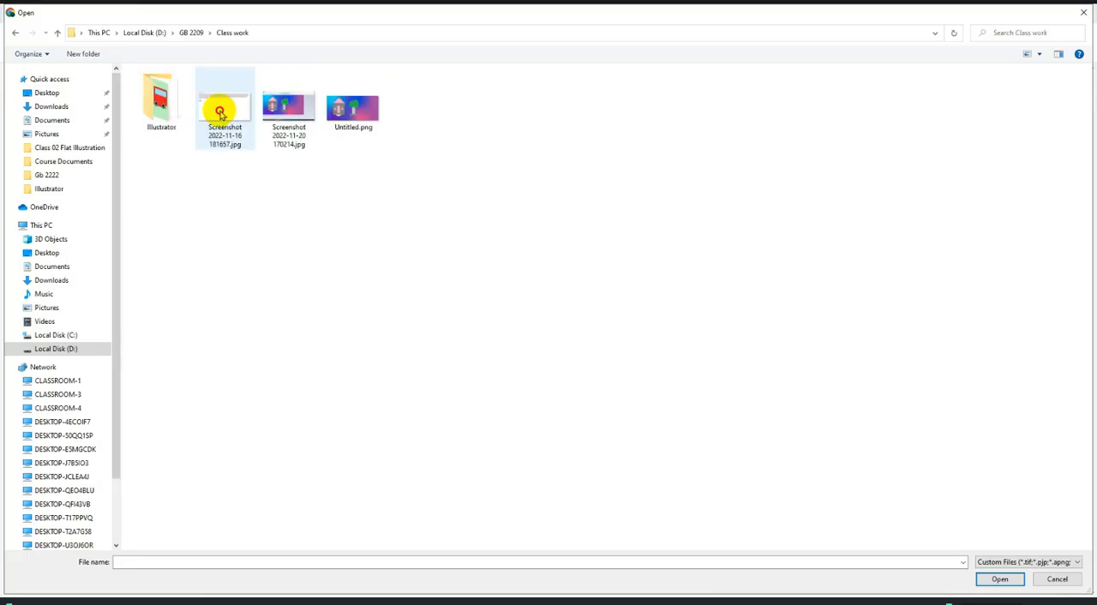
{"action": "double_click", "coordinate": [163, 114]}
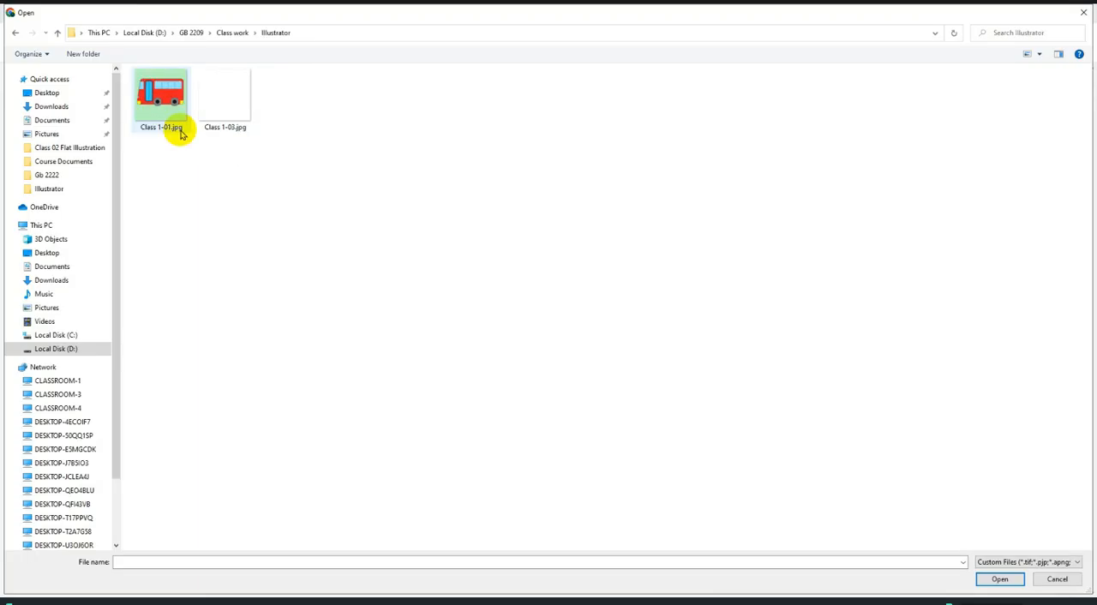
{"action": "left_click", "coordinate": [59, 34]}
{"action": "double_click", "coordinate": [152, 106]}
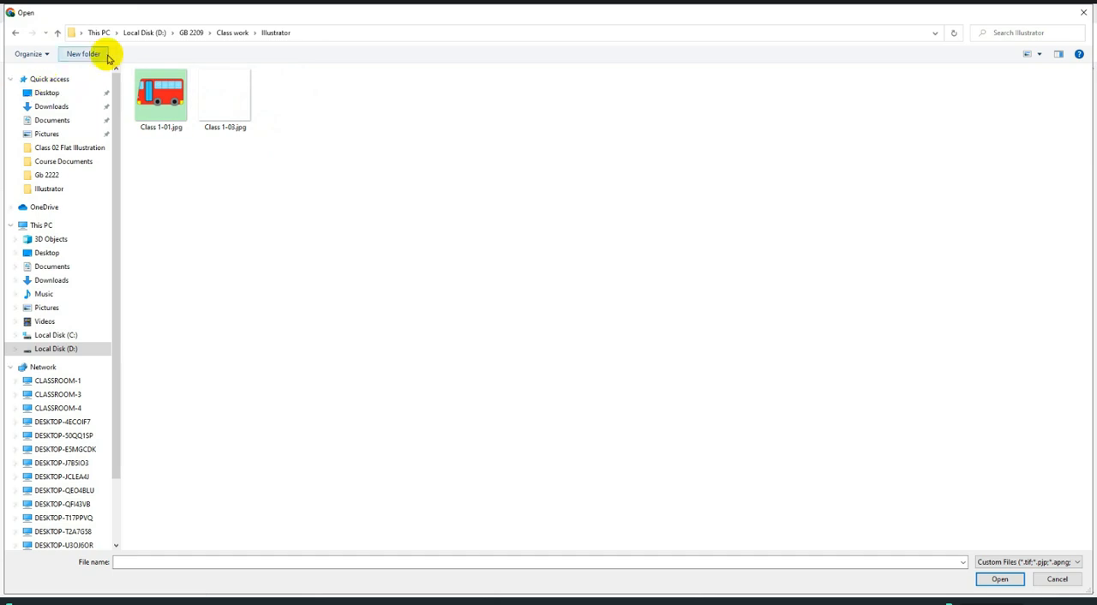
{"action": "left_click", "coordinate": [56, 32]}
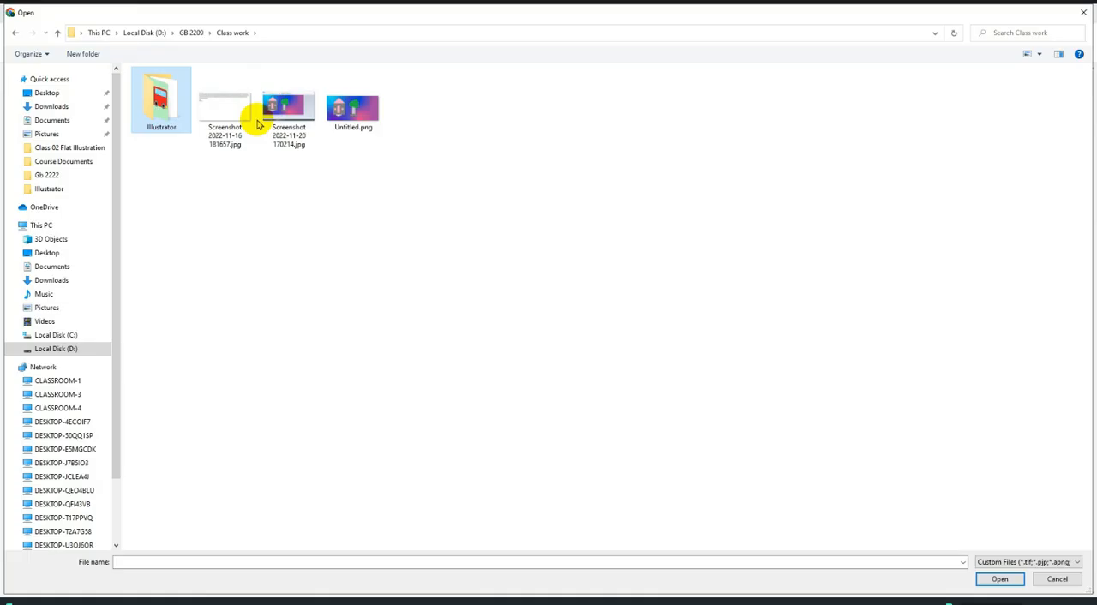
{"action": "double_click", "coordinate": [154, 96]}
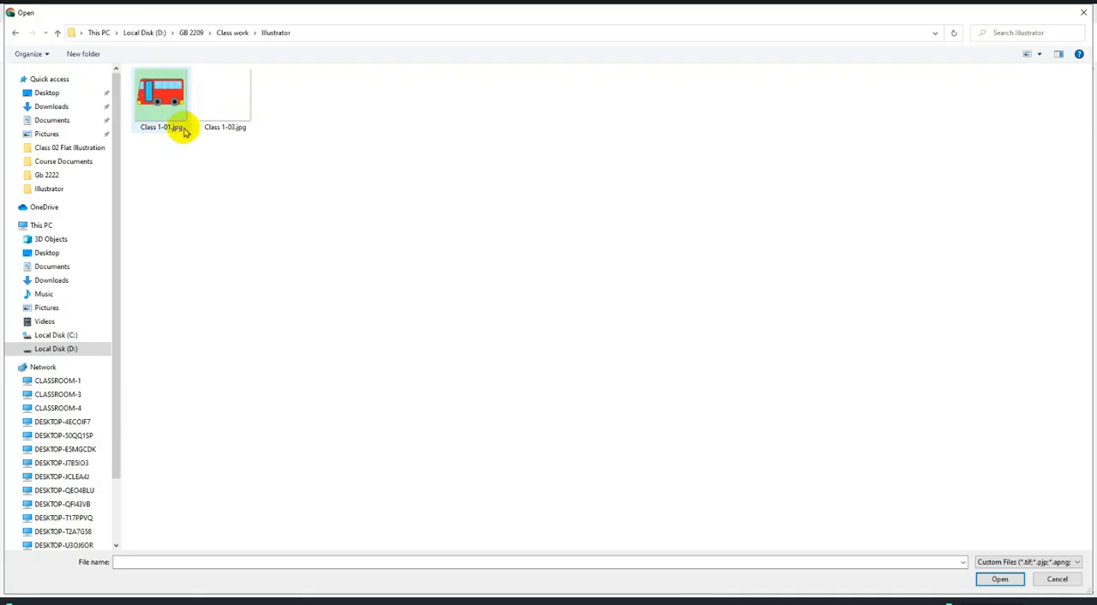
{"action": "left_click", "coordinate": [353, 565]}
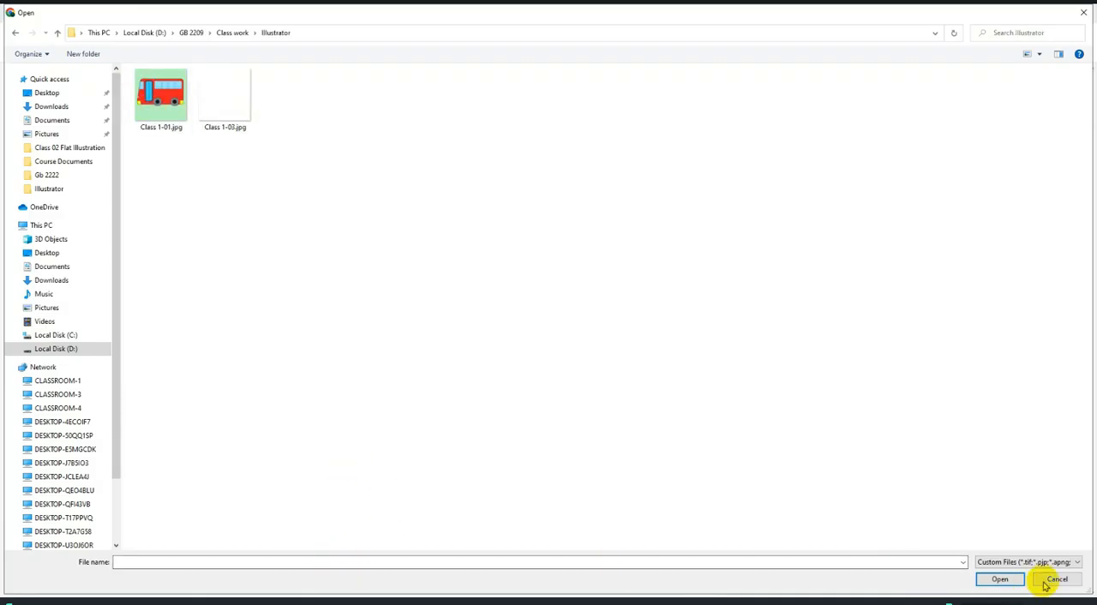
{"action": "scroll", "coordinate": [47, 409], "scroll_direction": "down", "scroll_amount": 2}
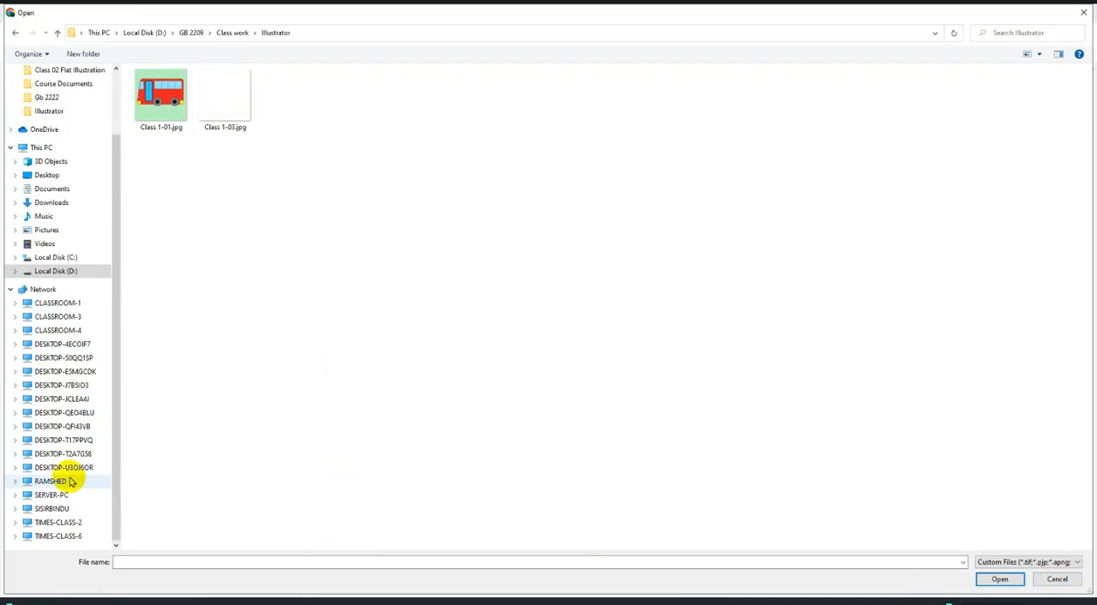
Browse on SERVER-PC through Class Presentations, Course Documents, Home Work Documents and Adobe Illustrator to the Class 02 Flat Illustration folder.
{"action": "left_click", "coordinate": [54, 494]}
{"action": "double_click", "coordinate": [608, 79]}
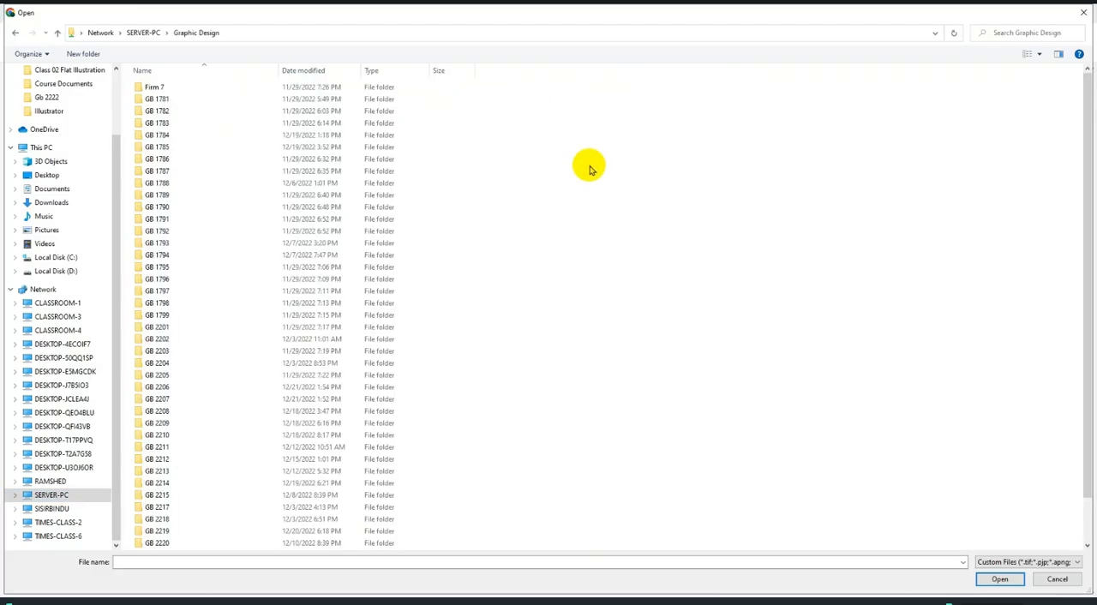
{"action": "left_click", "coordinate": [60, 32]}
{"action": "double_click", "coordinate": [177, 81]}
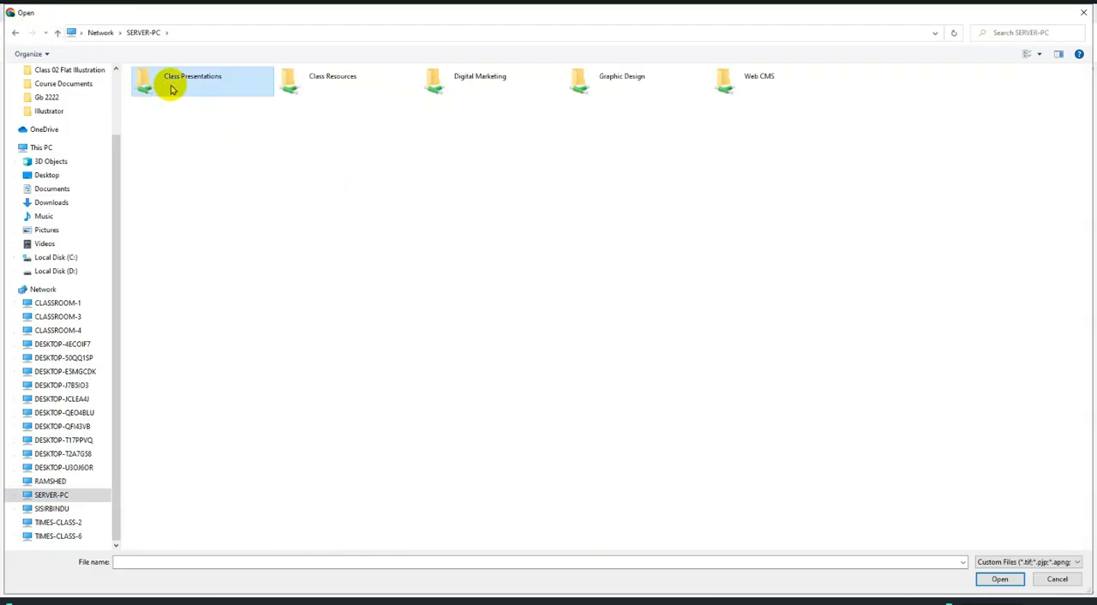
{"action": "double_click", "coordinate": [230, 86]}
{"action": "double_click", "coordinate": [192, 159]}
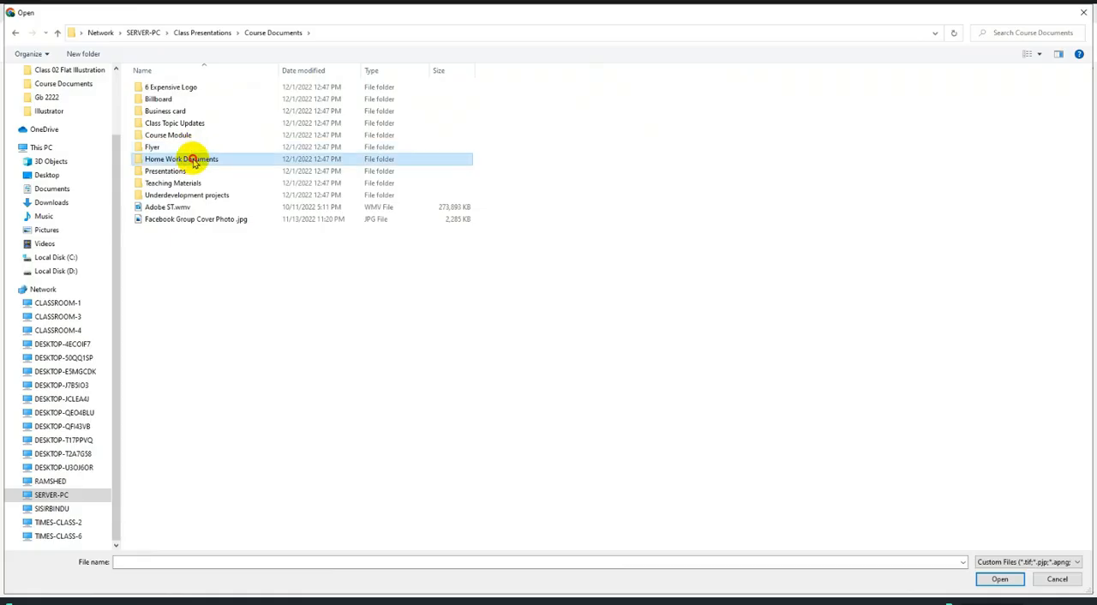
{"action": "double_click", "coordinate": [202, 88]}
{"action": "double_click", "coordinate": [201, 99]}
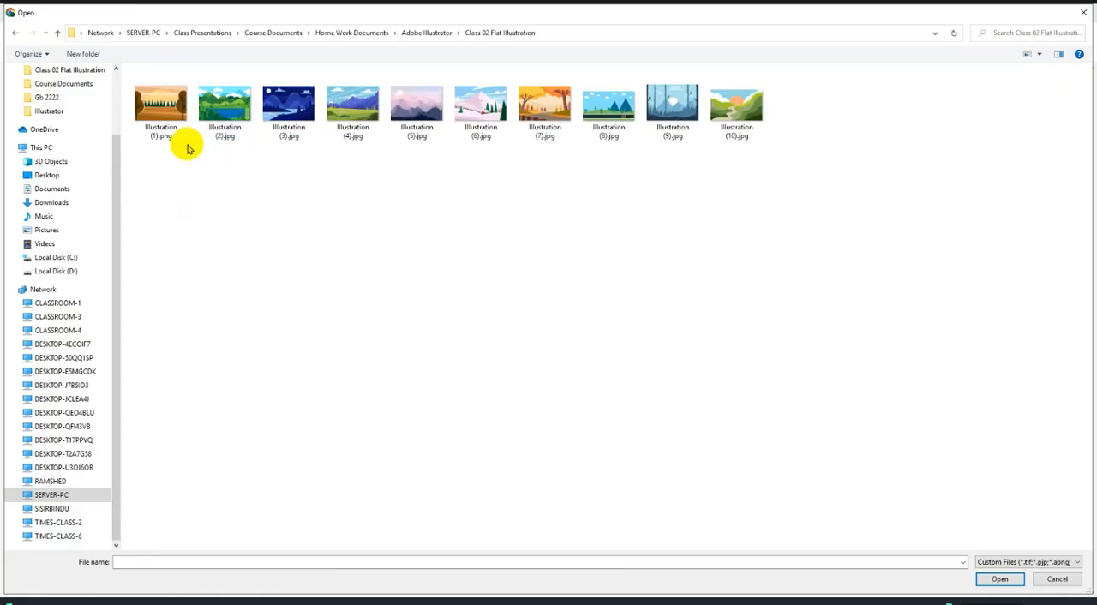
Attach all ten images, Illustration (1).png through Illustration (10).jpg, to the group post.
{"action": "left_click_drag", "start_coordinate": [153, 170], "coordinate": [782, 89]}
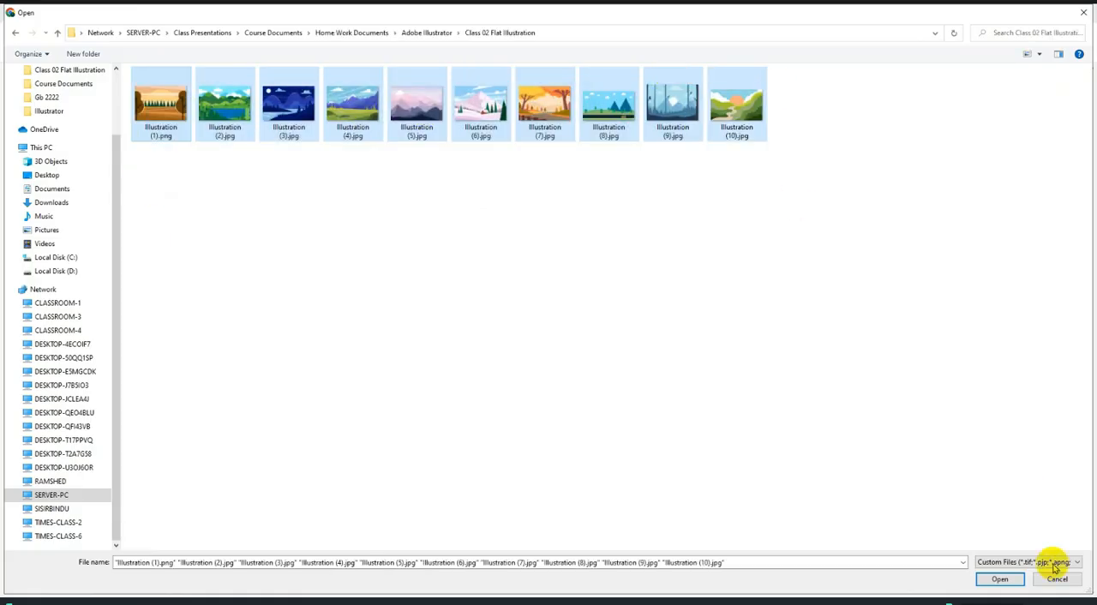
{"action": "left_click", "coordinate": [999, 579]}
{"action": "scroll", "coordinate": [574, 384], "scroll_direction": "down", "scroll_amount": 2}
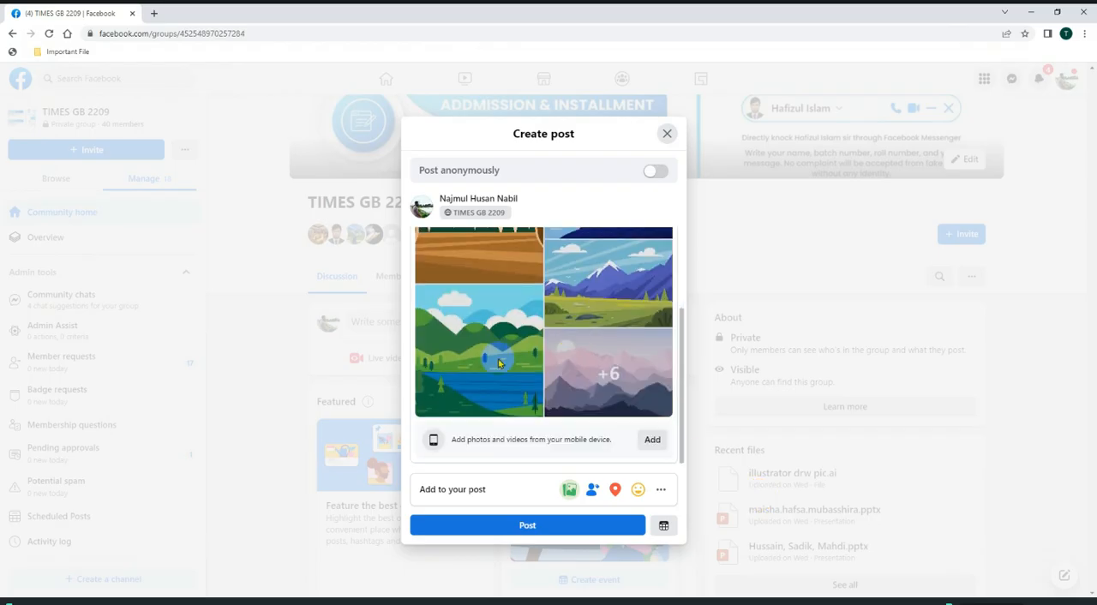
{"action": "scroll", "coordinate": [570, 377], "scroll_direction": "up", "scroll_amount": 2}
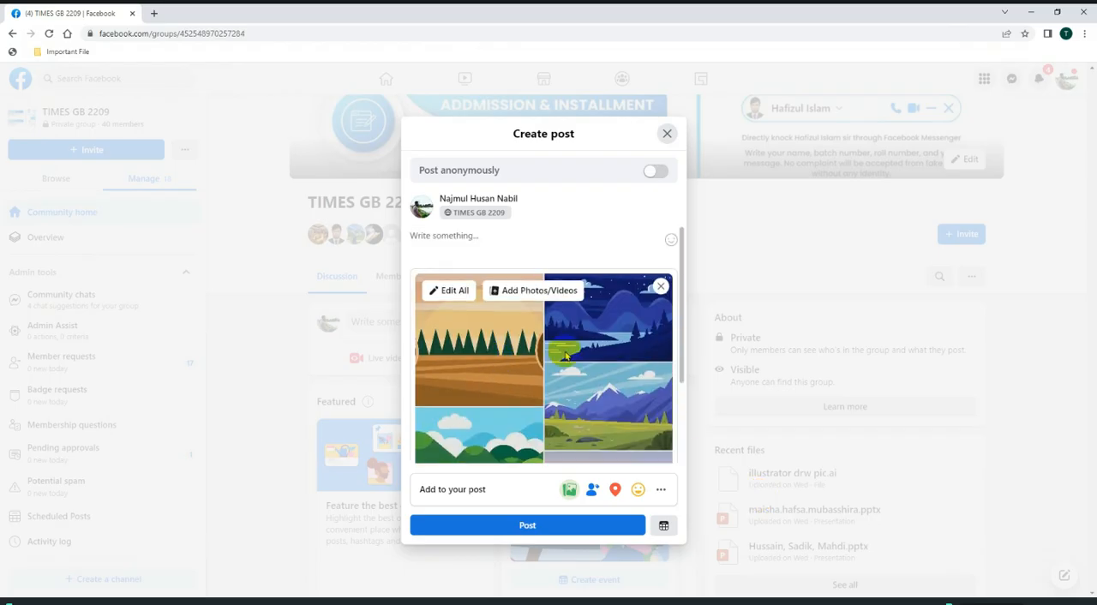
Write "Flat Illustration" as the text of the post.
{"action": "left_click", "coordinate": [487, 236]}
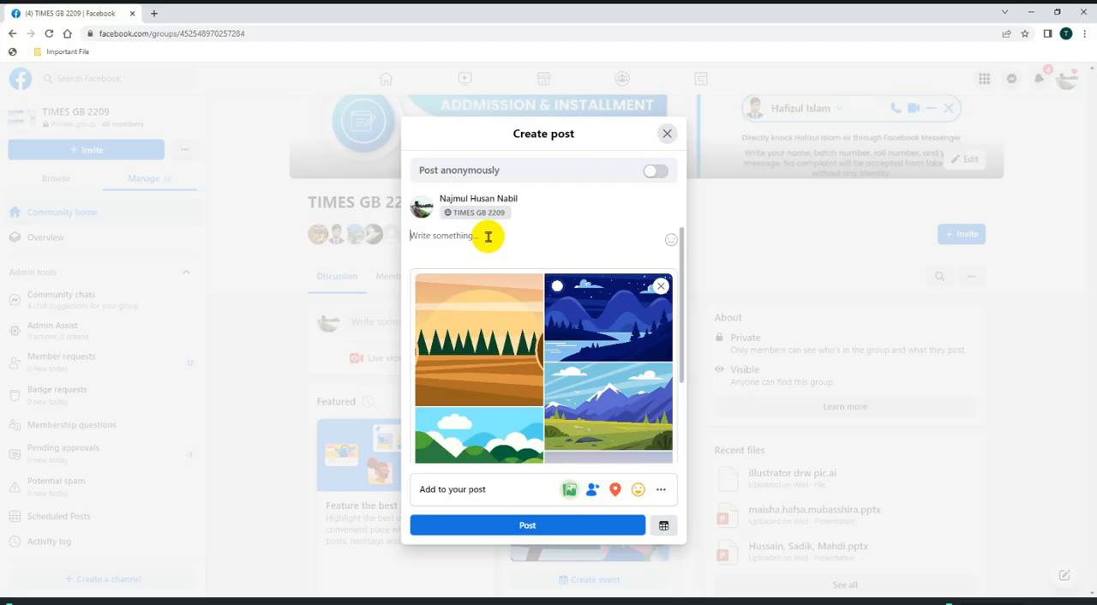
{"action": "type", "text": "Fi"}
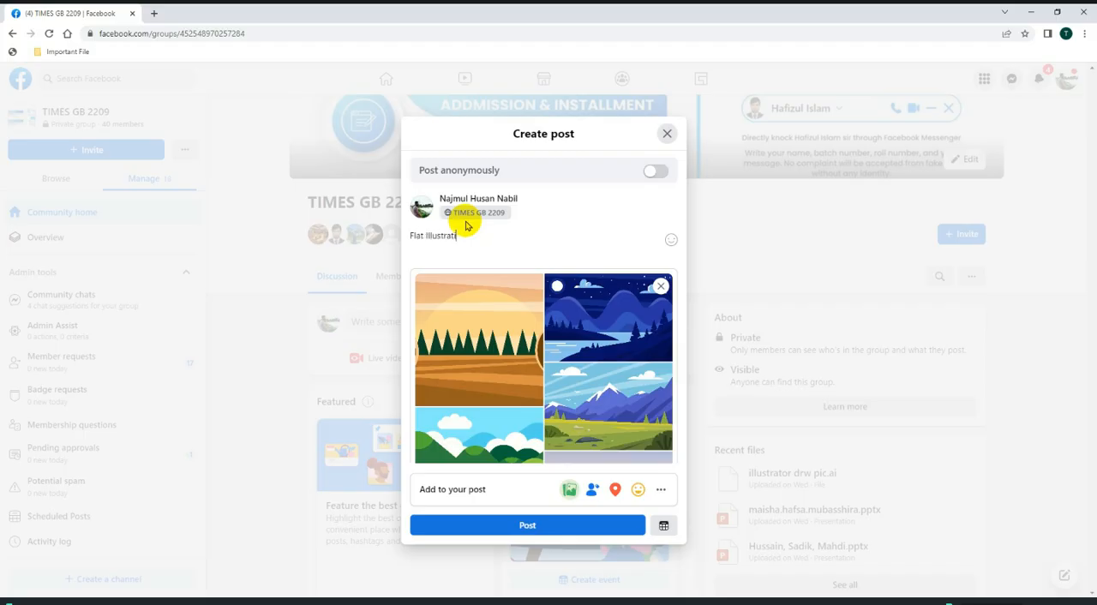
{"action": "left_click_drag", "start_coordinate": [471, 237], "coordinate": [392, 237]}
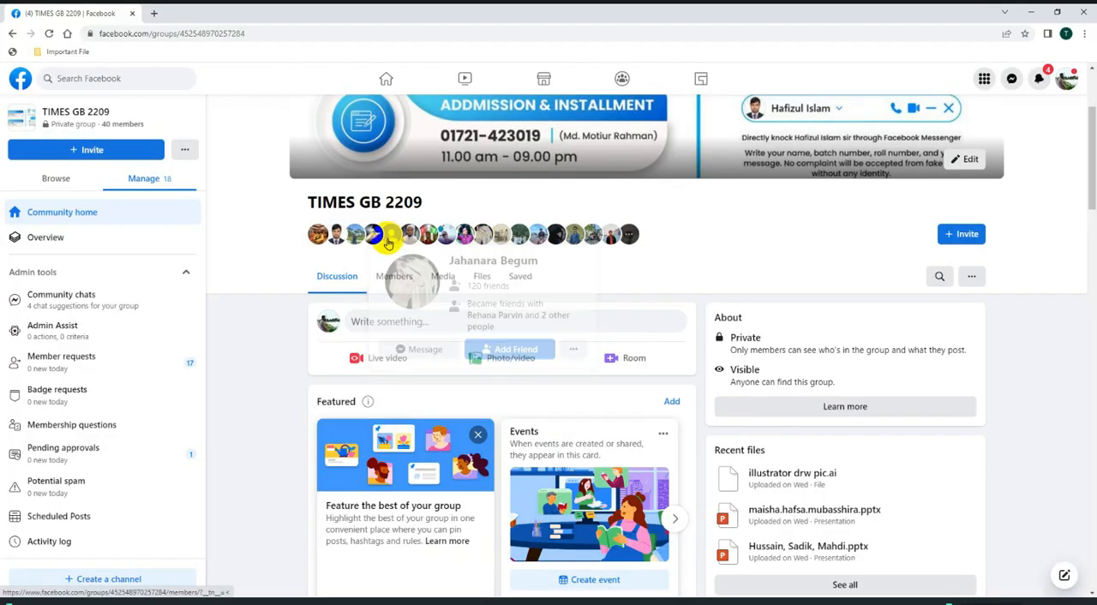
{"action": "scroll", "coordinate": [565, 409], "scroll_direction": "down", "scroll_amount": 5}
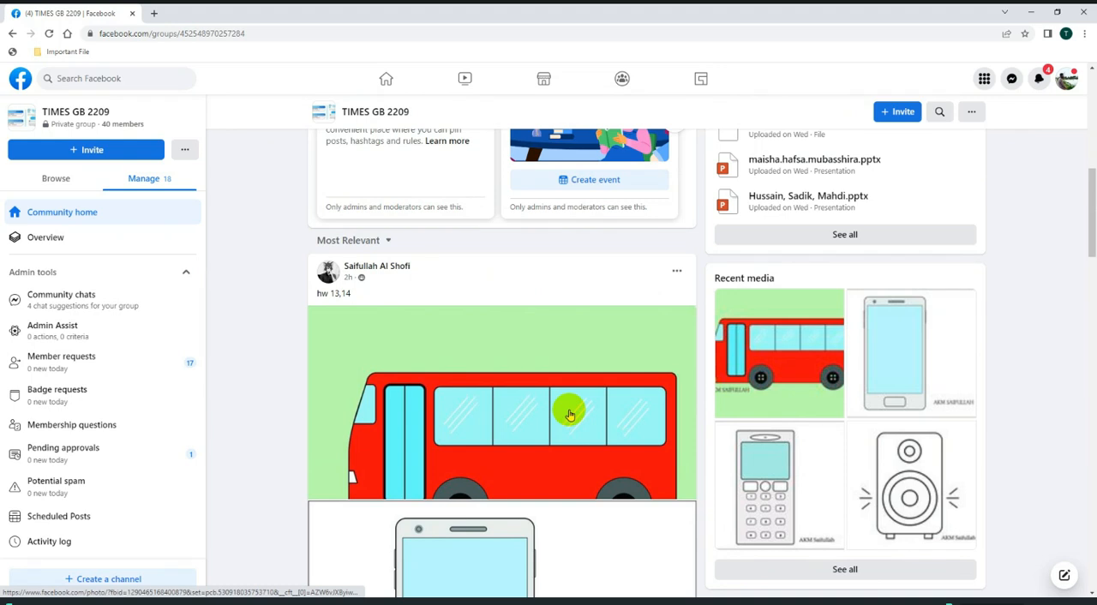
{"action": "scroll", "coordinate": [569, 414], "scroll_direction": "up", "scroll_amount": 3}
{"action": "scroll", "coordinate": [486, 281], "scroll_direction": "up", "scroll_amount": 2}
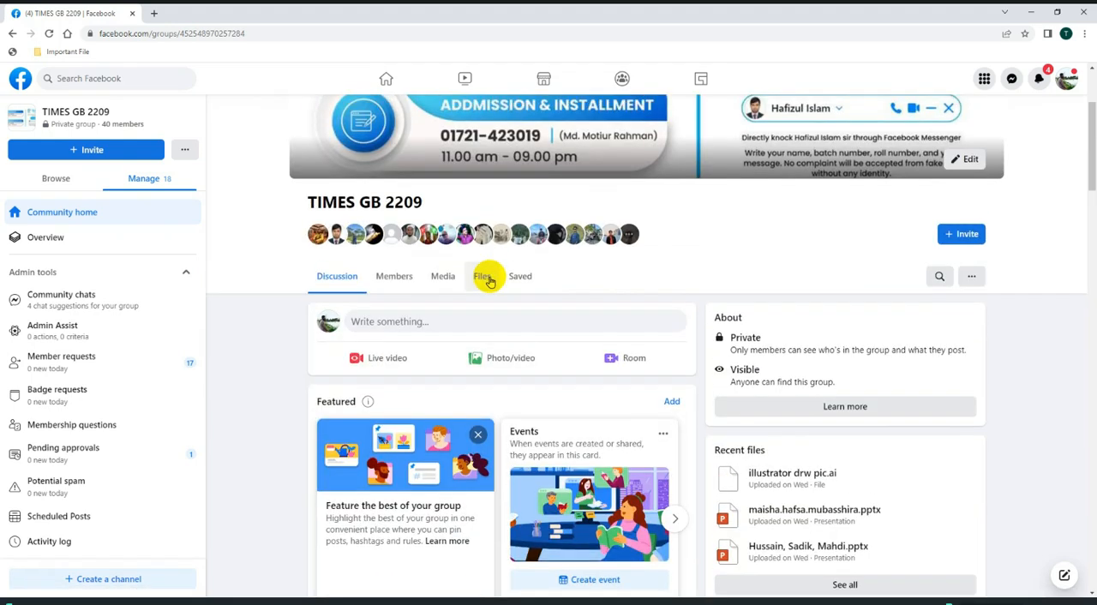
{"action": "left_click", "coordinate": [504, 356]}
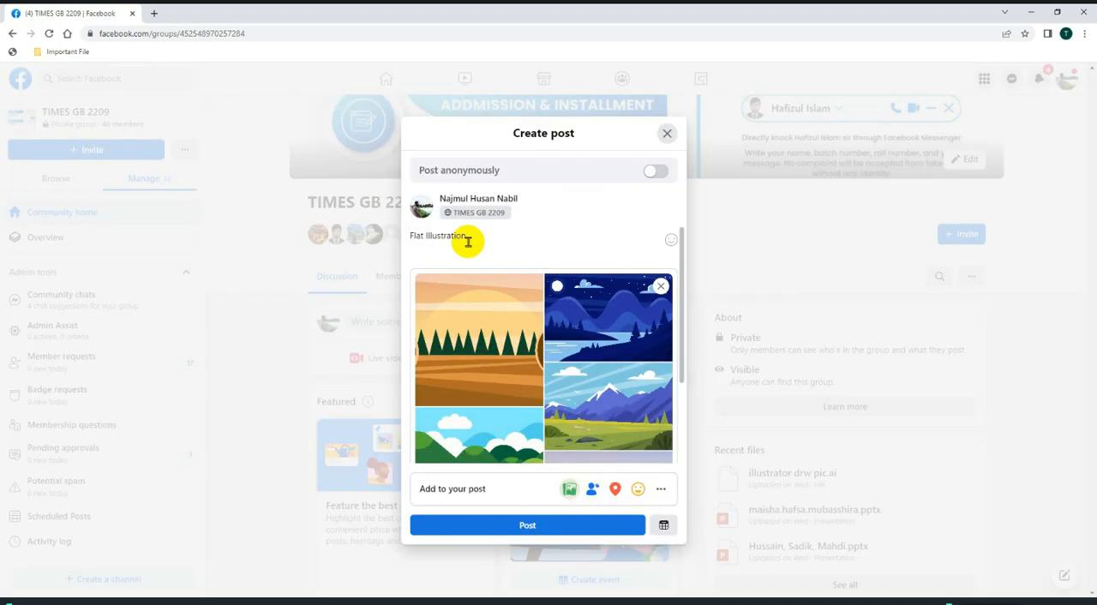
Format the "Flat Illustration" text as a bold H1 heading.
{"action": "left_click_drag", "start_coordinate": [468, 240], "coordinate": [374, 234]}
{"action": "left_click", "coordinate": [463, 216]}
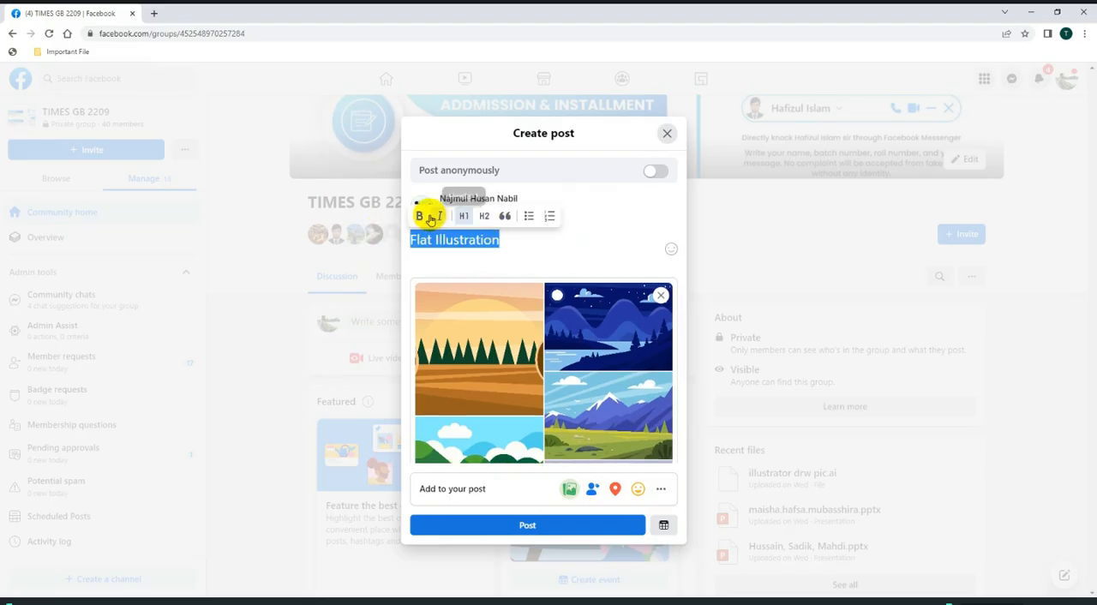
{"action": "left_click", "coordinate": [422, 215]}
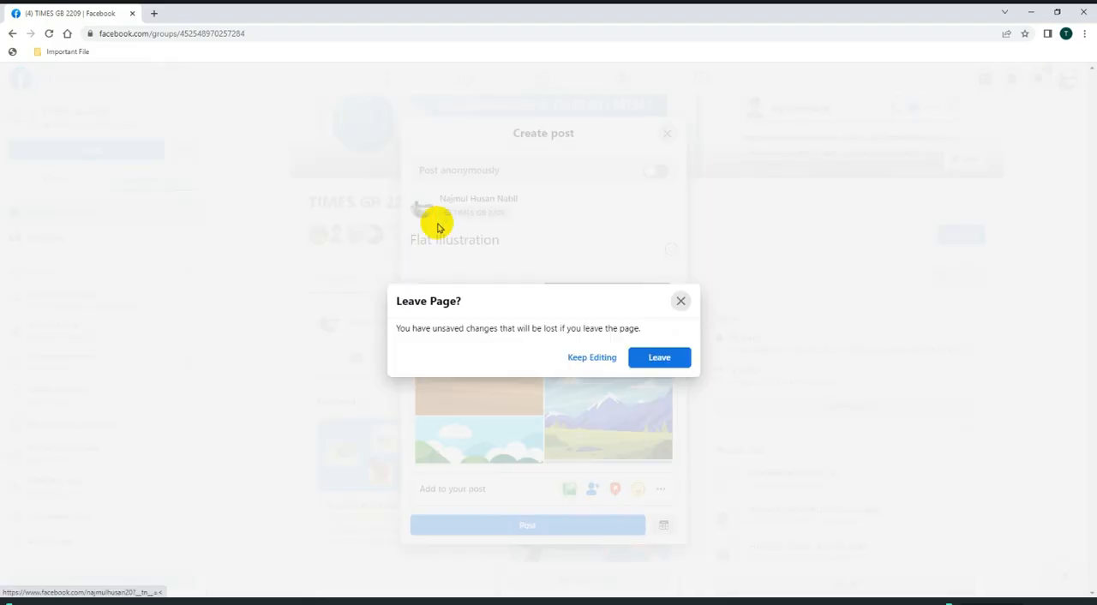
{"action": "left_click", "coordinate": [680, 300]}
{"action": "left_click_drag", "start_coordinate": [521, 237], "coordinate": [391, 232]}
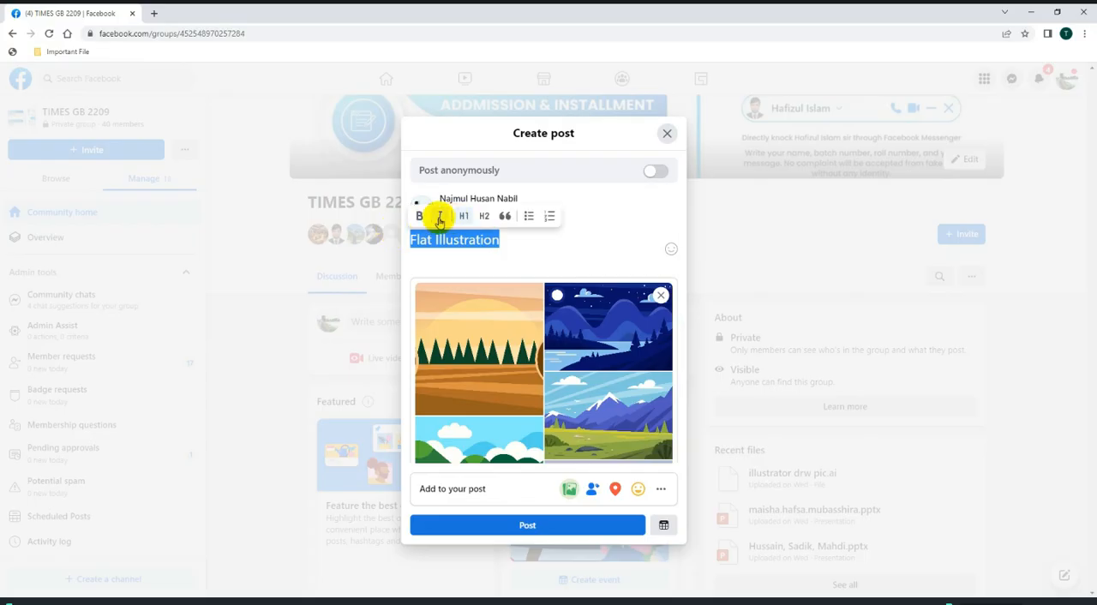
{"action": "left_click", "coordinate": [528, 250]}
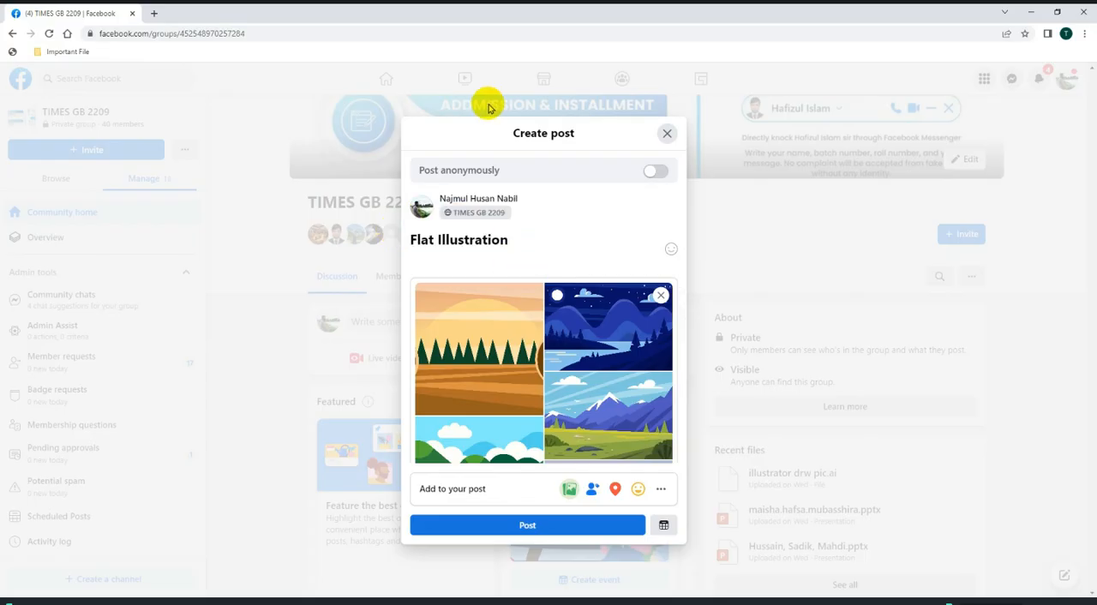
Add the line "Trace the Image below" under the heading and remove its bold formatting.
{"action": "key", "text": "Return"}
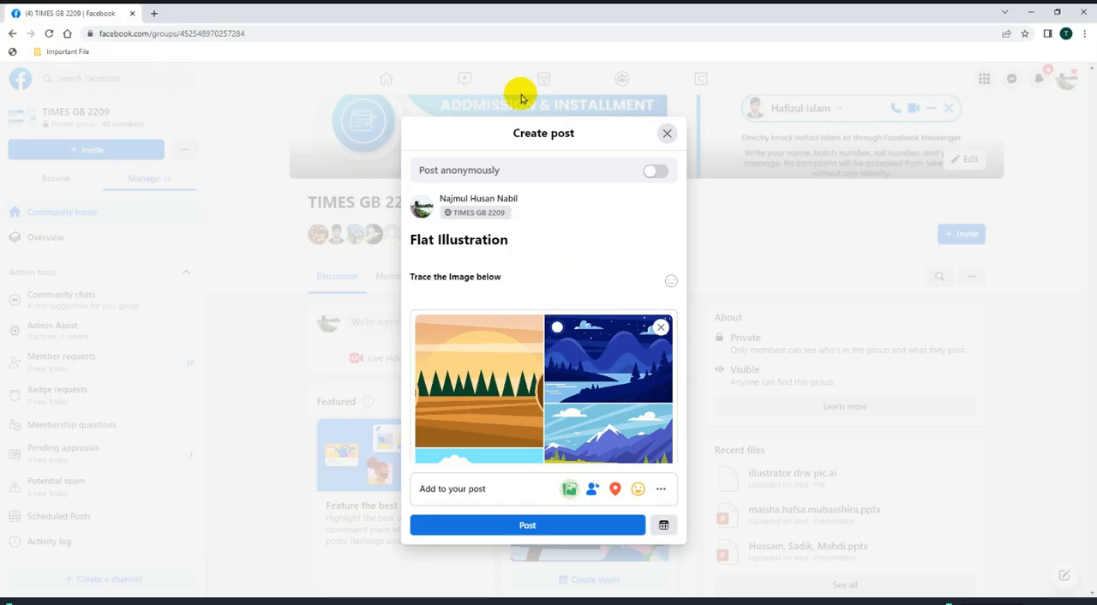
{"action": "left_click_drag", "start_coordinate": [502, 277], "coordinate": [412, 272]}
{"action": "left_click", "coordinate": [419, 257]}
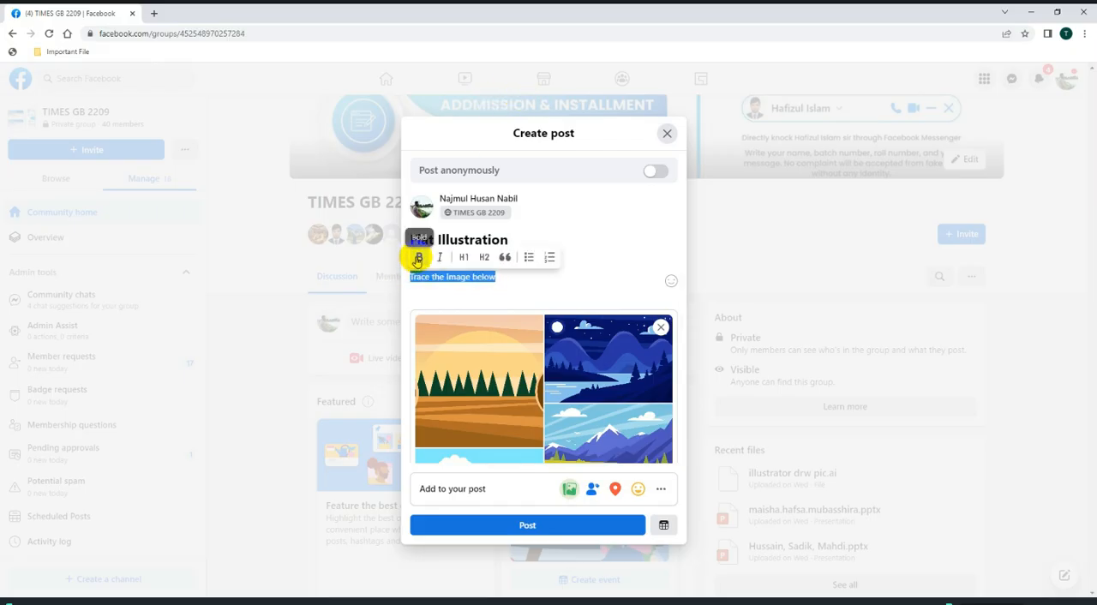
{"action": "left_click", "coordinate": [517, 277]}
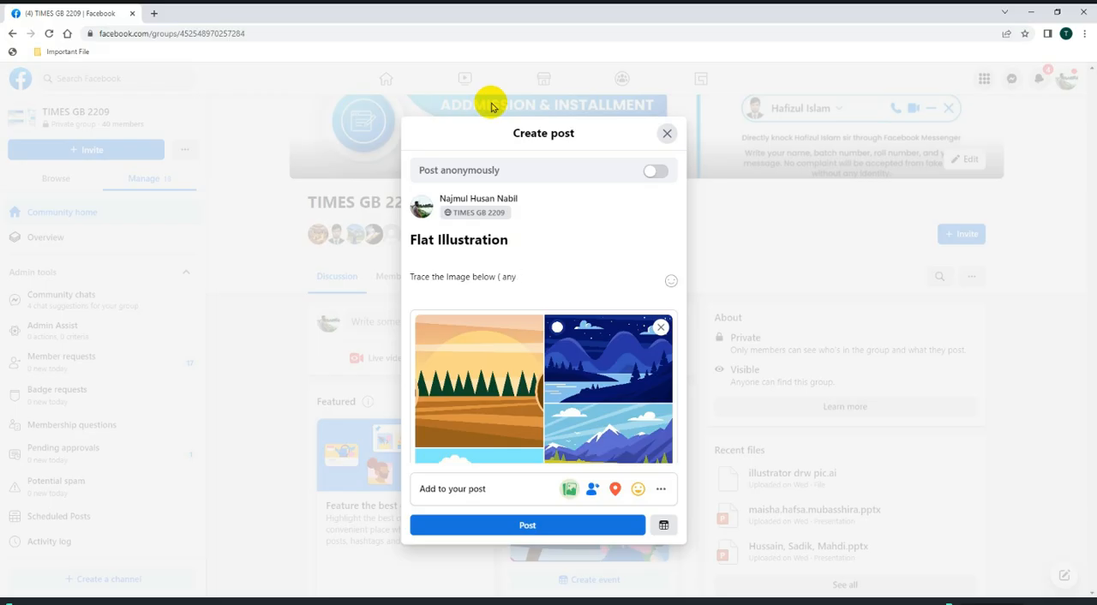
Extend the tracing instruction with "(any 5)", leaving no space after the opening parenthesis.
{"action": "type", "text": ")"}
{"action": "left_click", "coordinate": [505, 277]}
{"action": "key", "text": "BackSpace"}
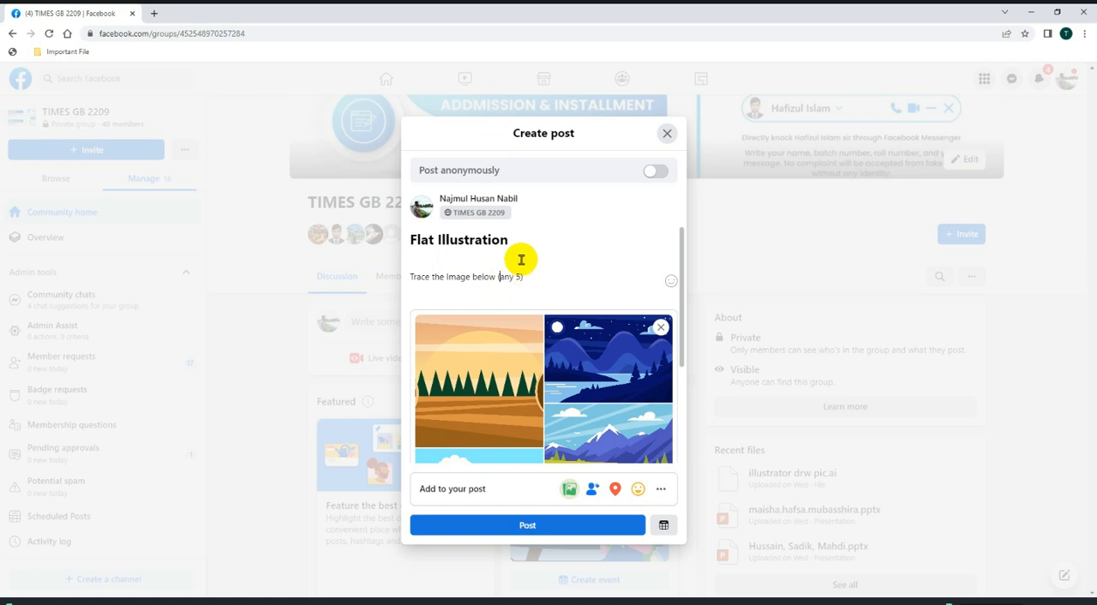
{"action": "left_click", "coordinate": [548, 277]}
Publish the Flat Illustration post to the group and check it in the discussion feed.
{"action": "left_click", "coordinate": [546, 523]}
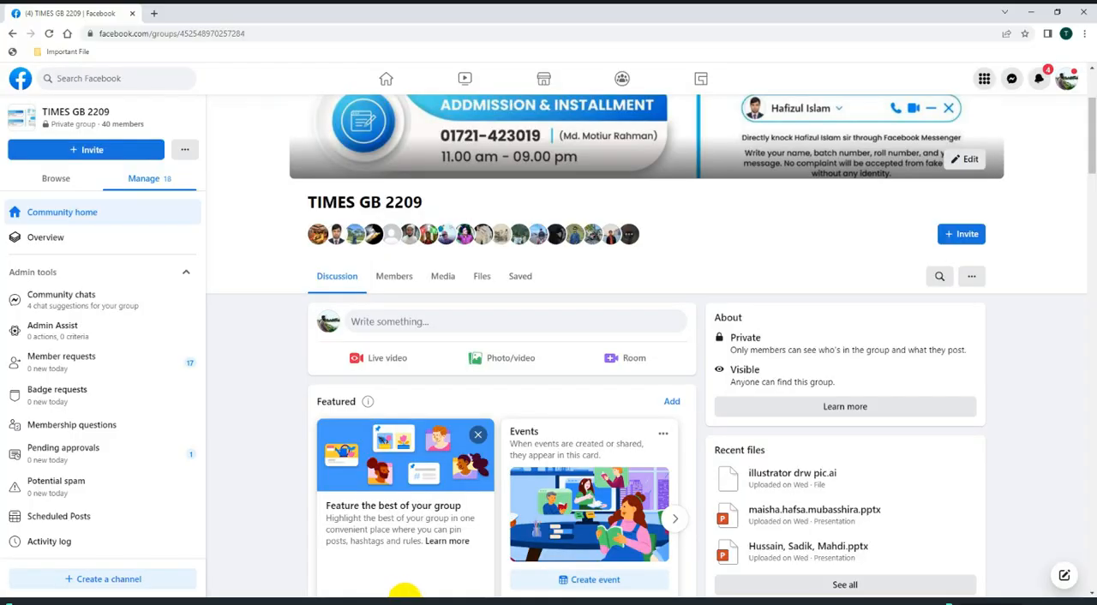
{"action": "scroll", "coordinate": [491, 477], "scroll_direction": "down", "scroll_amount": 5}
{"action": "scroll", "coordinate": [491, 477], "scroll_direction": "down", "scroll_amount": 2}
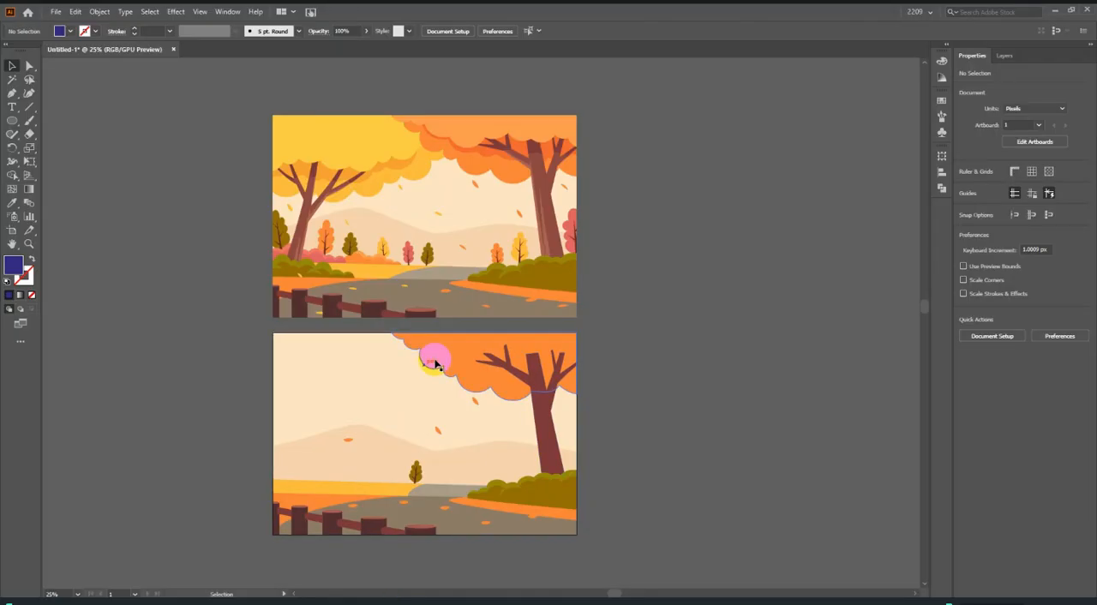
{"action": "scroll", "coordinate": [557, 360], "scroll_direction": "down", "scroll_amount": 1}
{"action": "scroll", "coordinate": [416, 346], "scroll_direction": "up", "scroll_amount": 2}
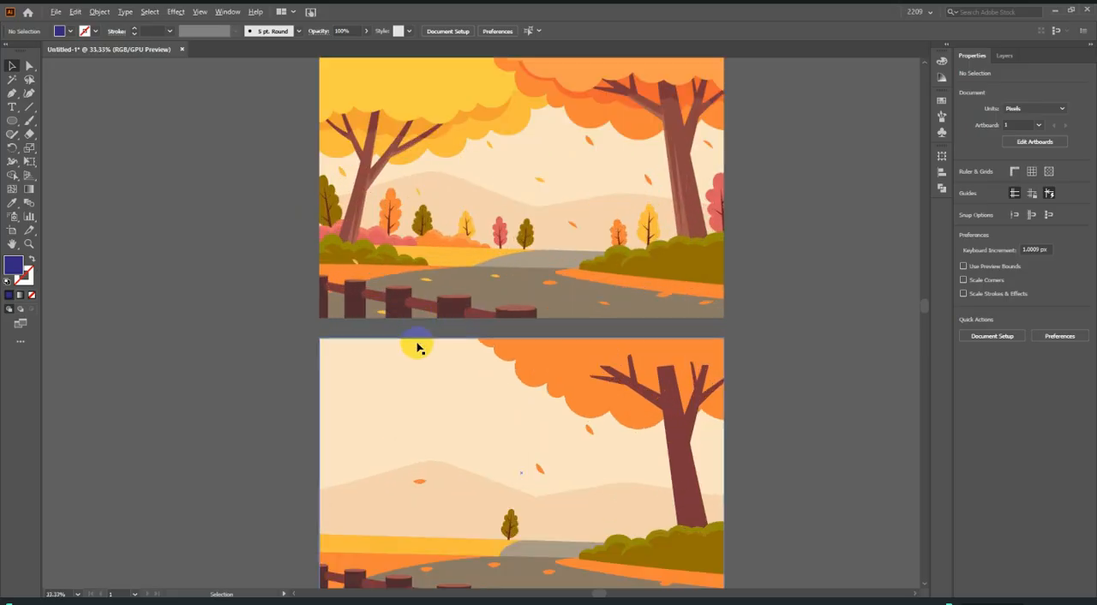
Switch to Illustrator and start a JPEG export of the autumn illustration that uses all artboards.
{"action": "scroll", "coordinate": [430, 260], "scroll_direction": "down", "scroll_amount": 1}
{"action": "left_click", "coordinate": [56, 11]}
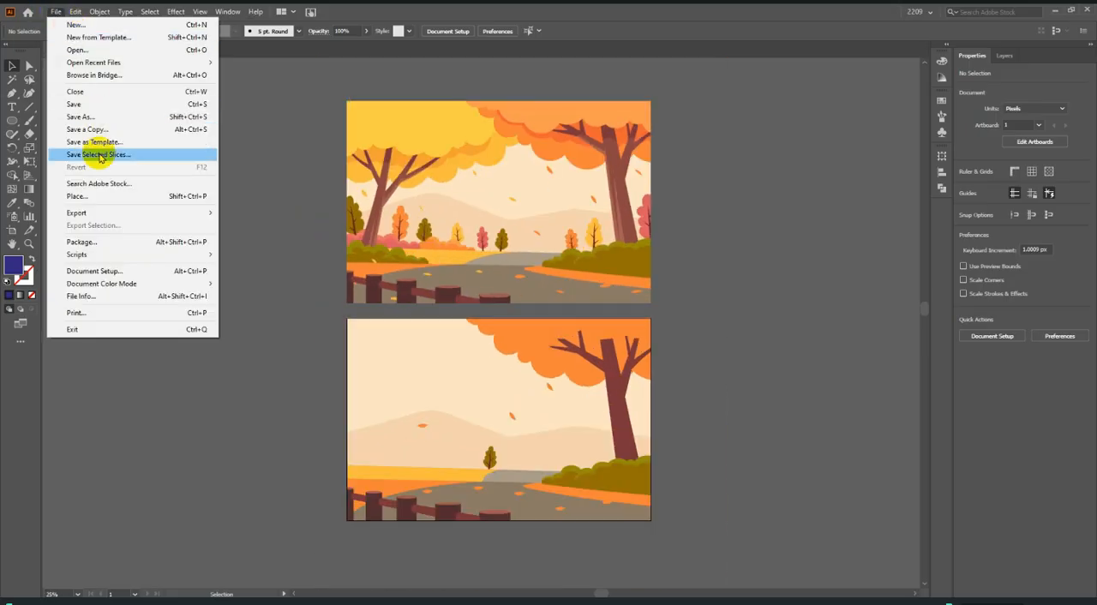
{"action": "mouse_move", "coordinate": [108, 211]}
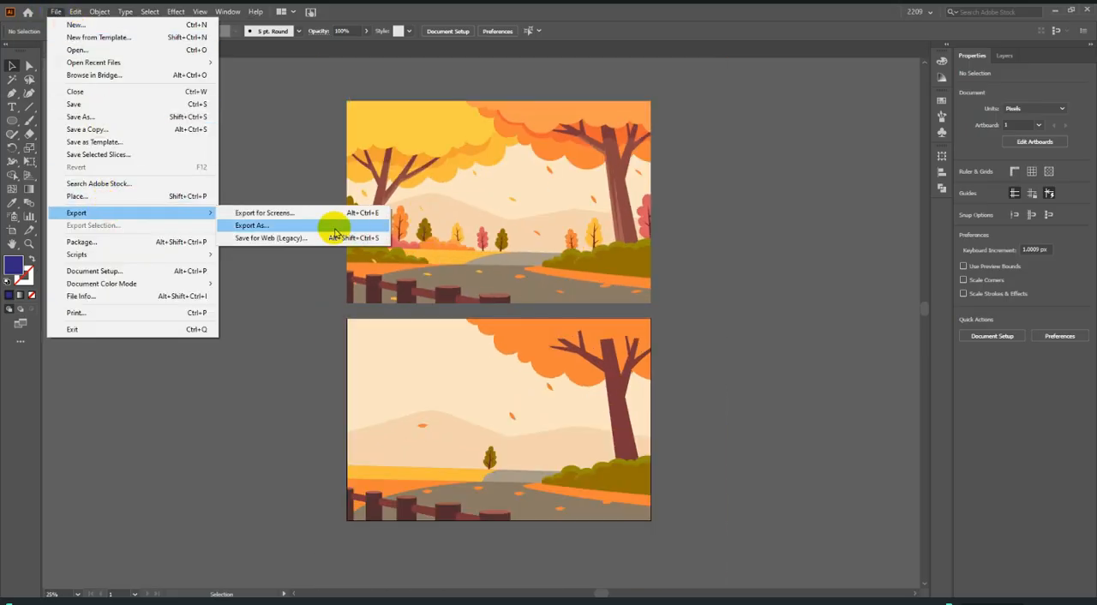
{"action": "left_click", "coordinate": [351, 221]}
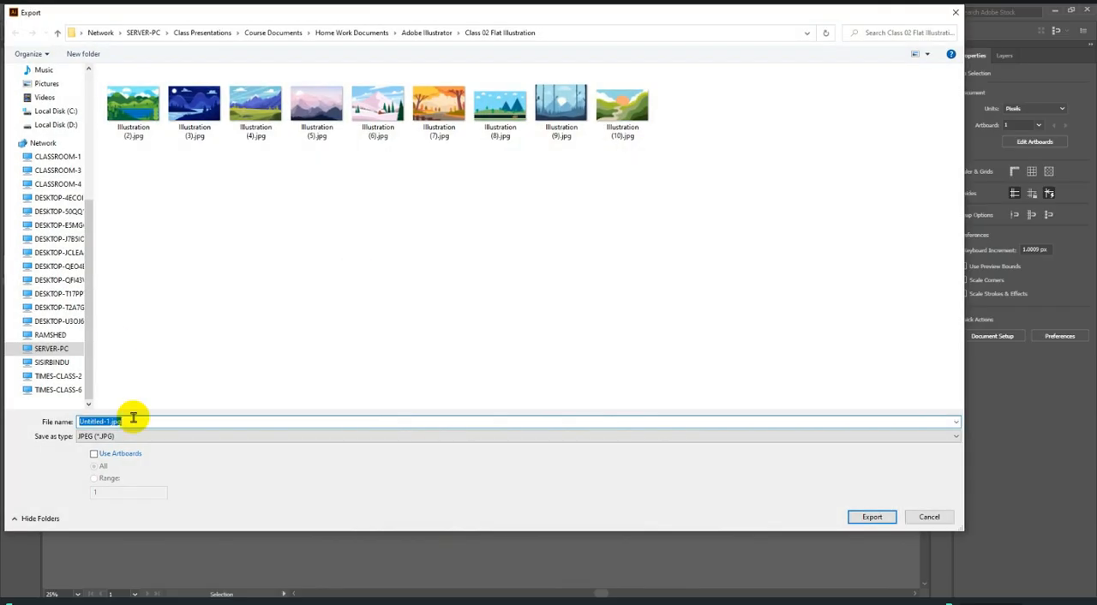
{"action": "left_click", "coordinate": [96, 453]}
Choose the Illustrator folder inside GB 2209, Class work on Local Disk (D:) as the export destination.
{"action": "scroll", "coordinate": [82, 257], "scroll_direction": "up", "scroll_amount": 3}
{"action": "left_click", "coordinate": [74, 256]}
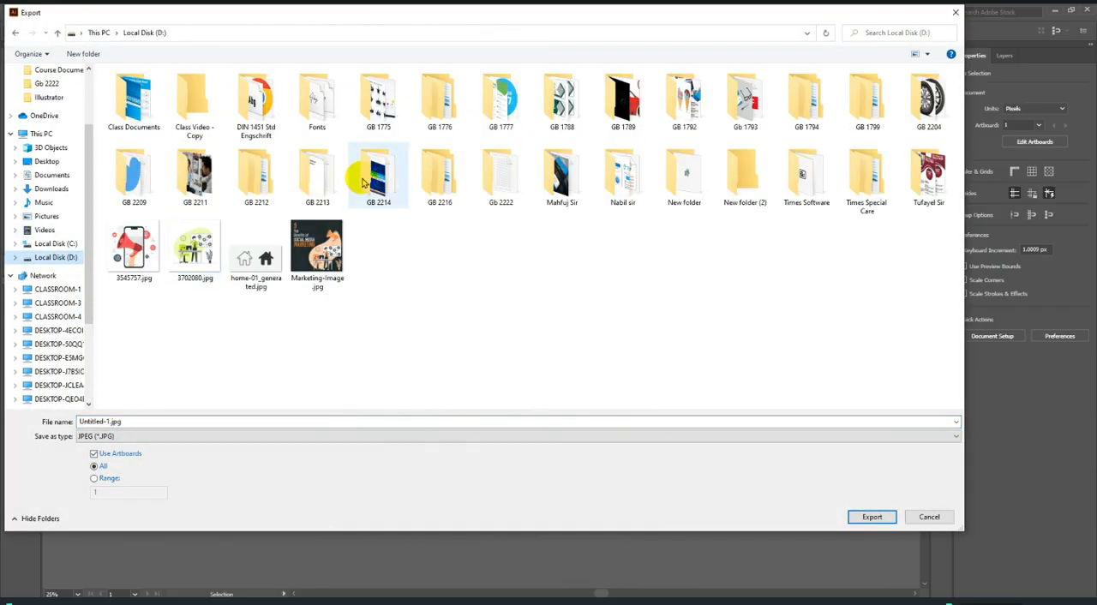
{"action": "double_click", "coordinate": [120, 154]}
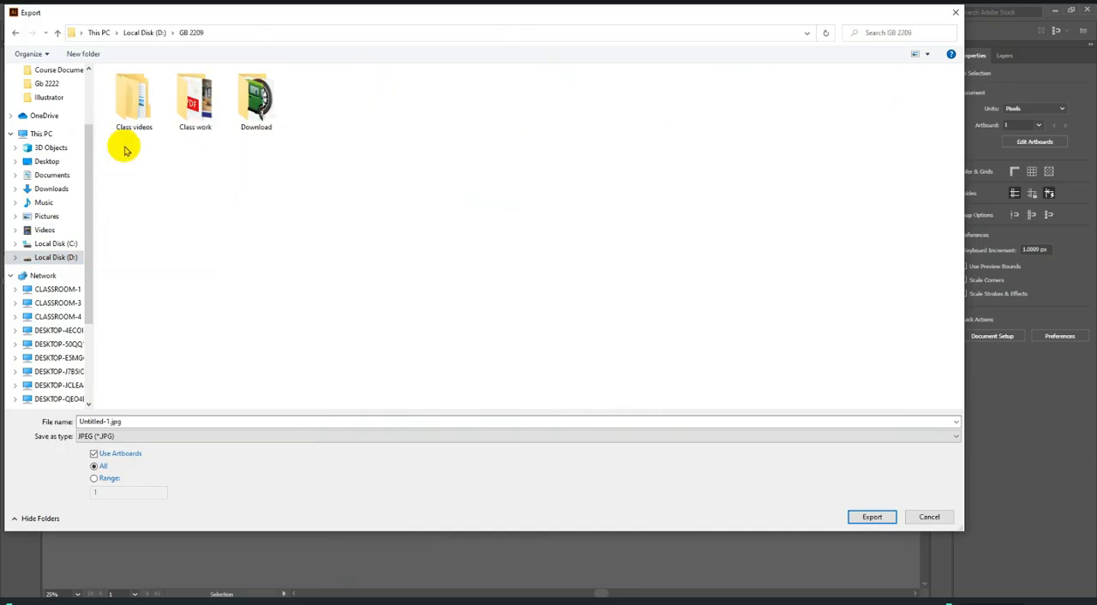
{"action": "double_click", "coordinate": [192, 101]}
{"action": "double_click", "coordinate": [136, 107]}
Name the export "Illustration" and export it as an RGB JPEG at Maximum quality 10 and Medium (150 ppi) resolution.
{"action": "double_click", "coordinate": [166, 420]}
{"action": "type", "text": "Illustration"}
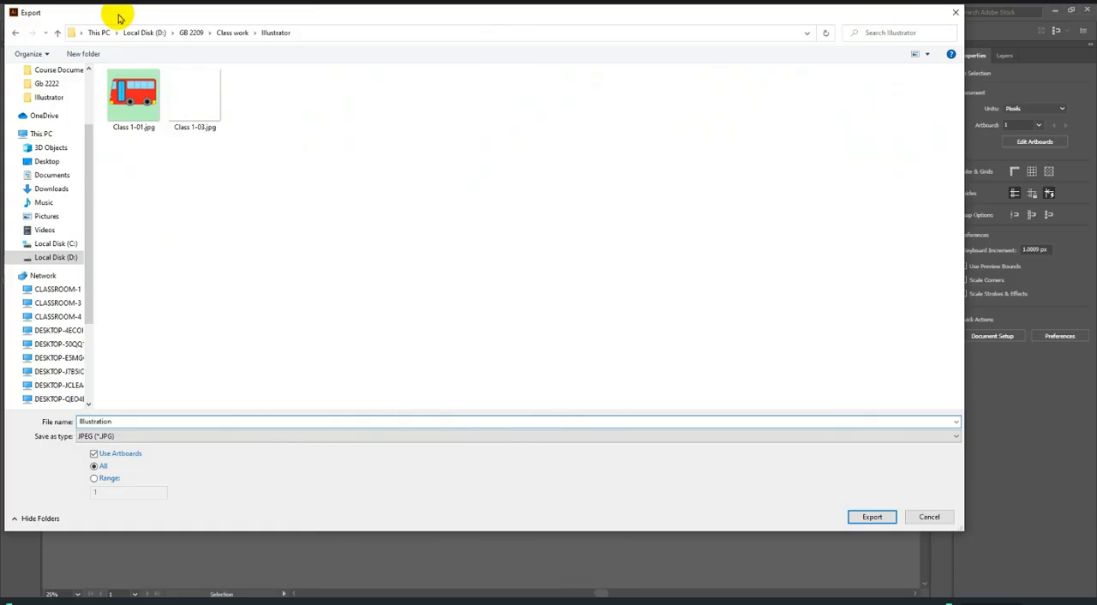
{"action": "key", "text": "Return"}
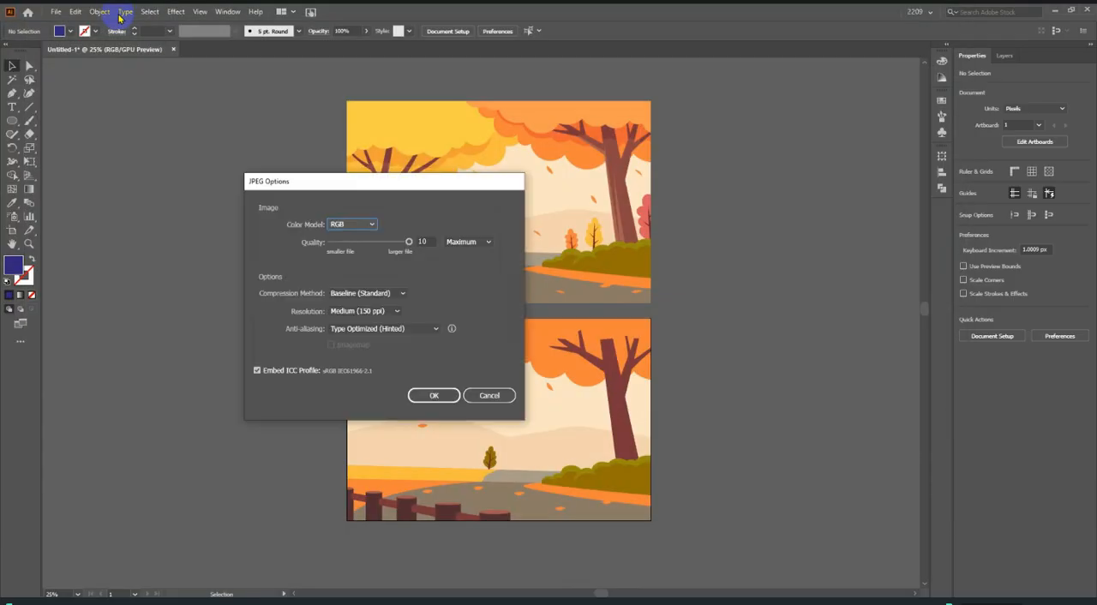
{"action": "left_click", "coordinate": [431, 394]}
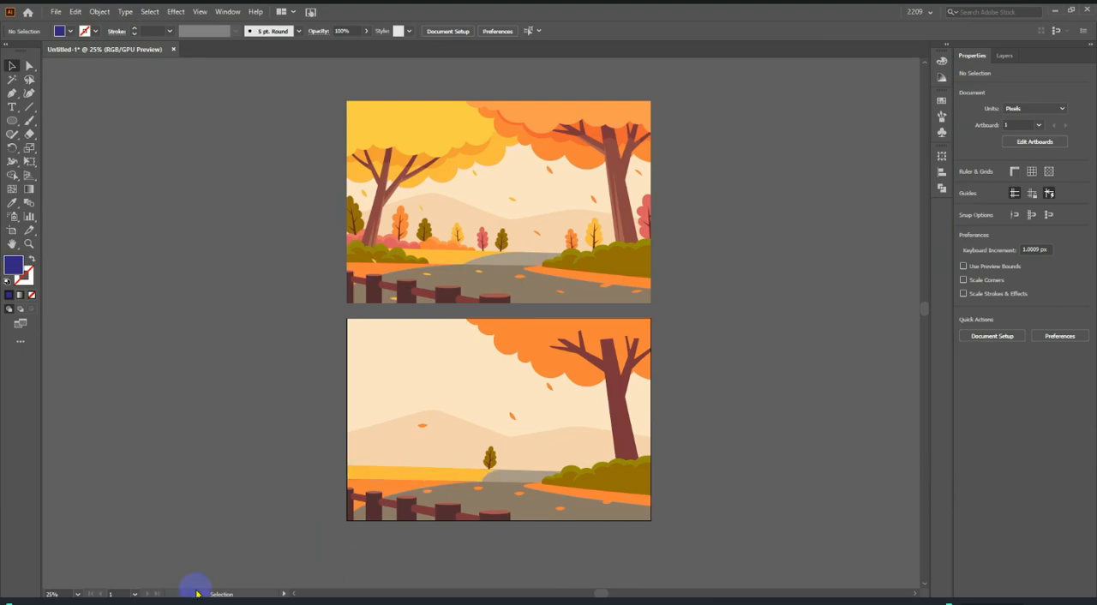
In File Explorer, open Illustration-01.jpg from D:, GB 2209, Class work, Illustrator and inspect the exported image up close.
{"action": "left_click", "coordinate": [196, 602]}
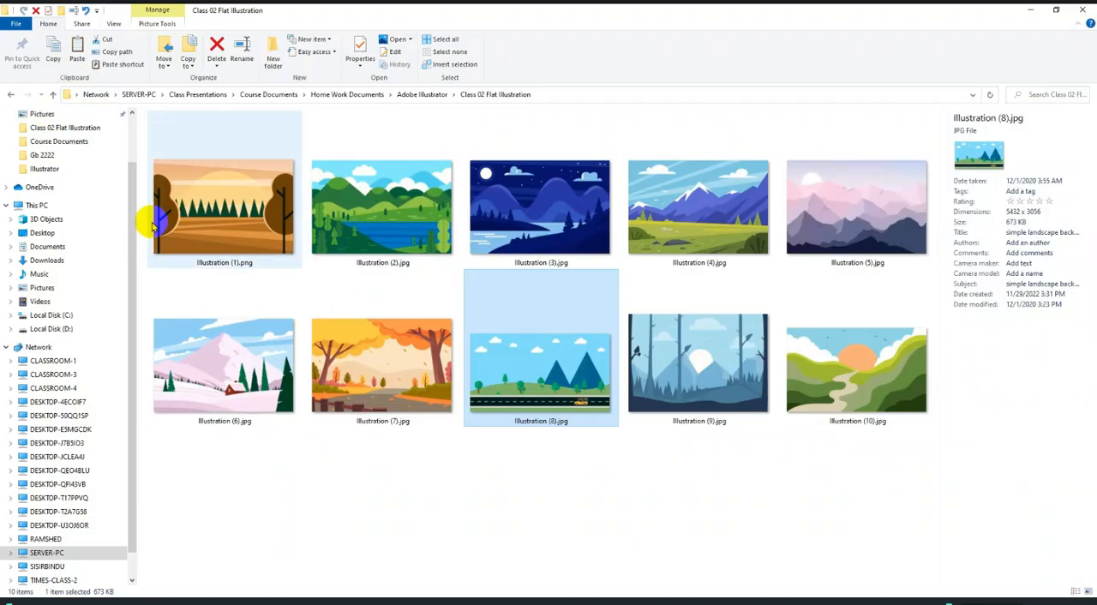
{"action": "left_click", "coordinate": [53, 328]}
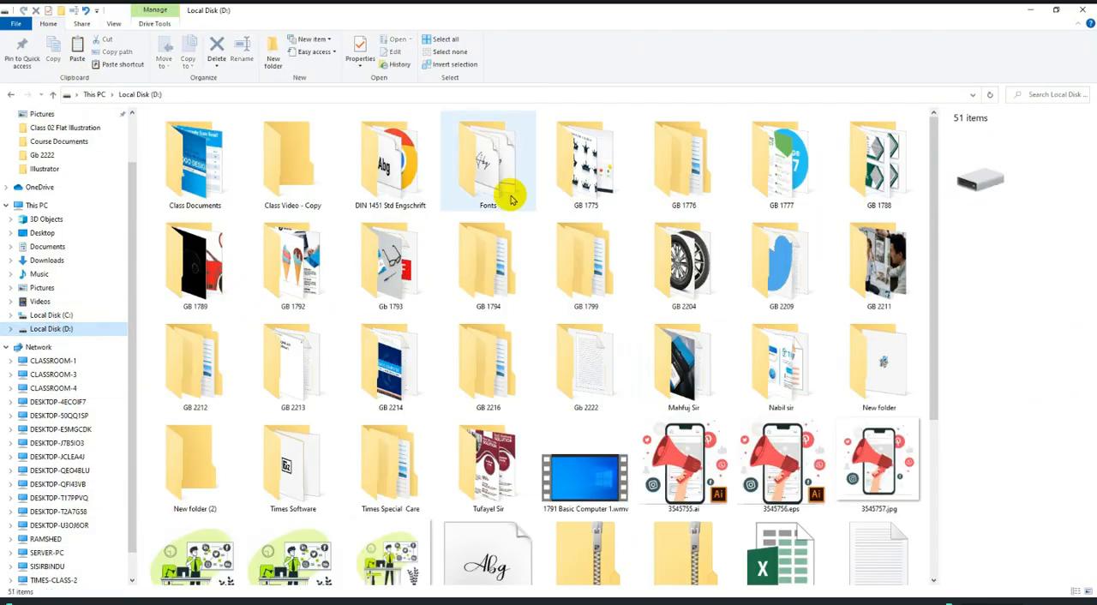
{"action": "double_click", "coordinate": [785, 299]}
{"action": "left_click", "coordinate": [226, 151]}
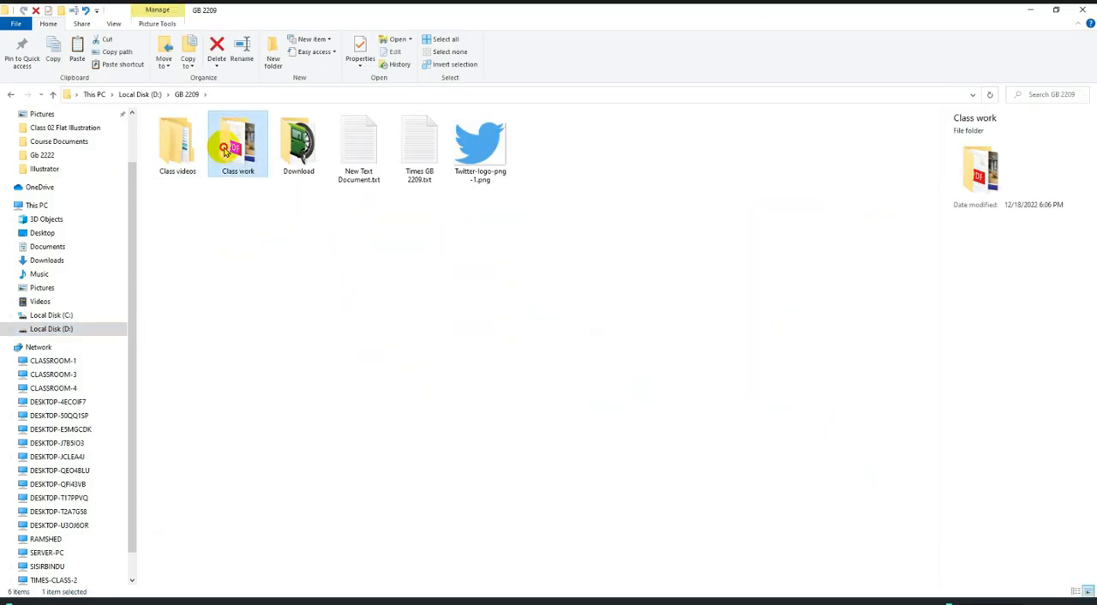
{"action": "double_click", "coordinate": [226, 151]}
{"action": "double_click", "coordinate": [177, 141]}
{"action": "left_click", "coordinate": [358, 146]}
{"action": "double_click", "coordinate": [382, 168]}
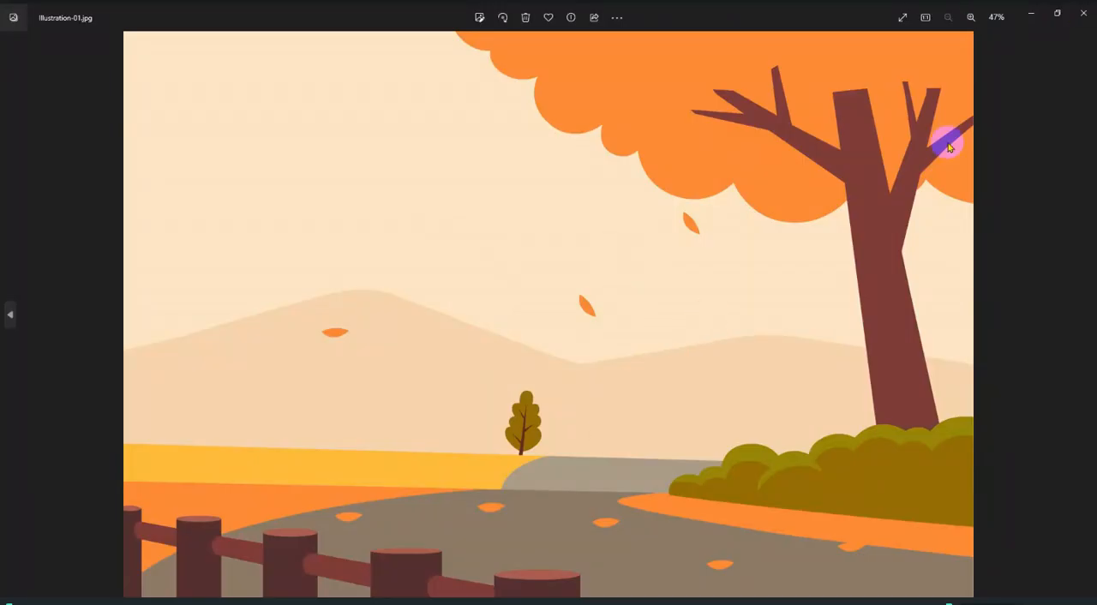
{"action": "scroll", "coordinate": [619, 350], "scroll_direction": "up", "scroll_amount": 15}
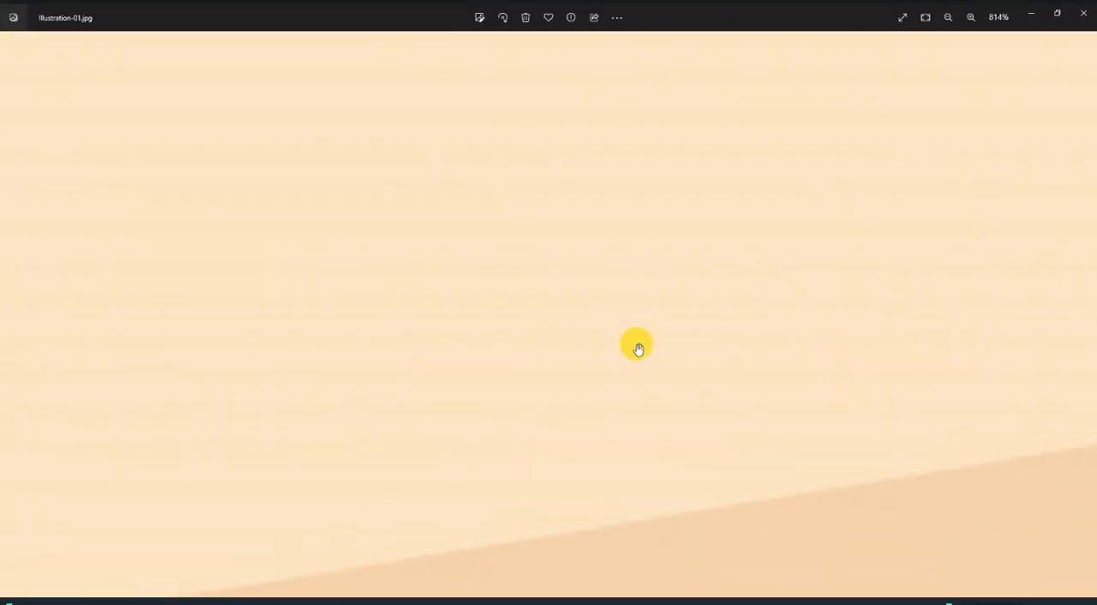
{"action": "scroll", "coordinate": [638, 347], "scroll_direction": "down", "scroll_amount": 15}
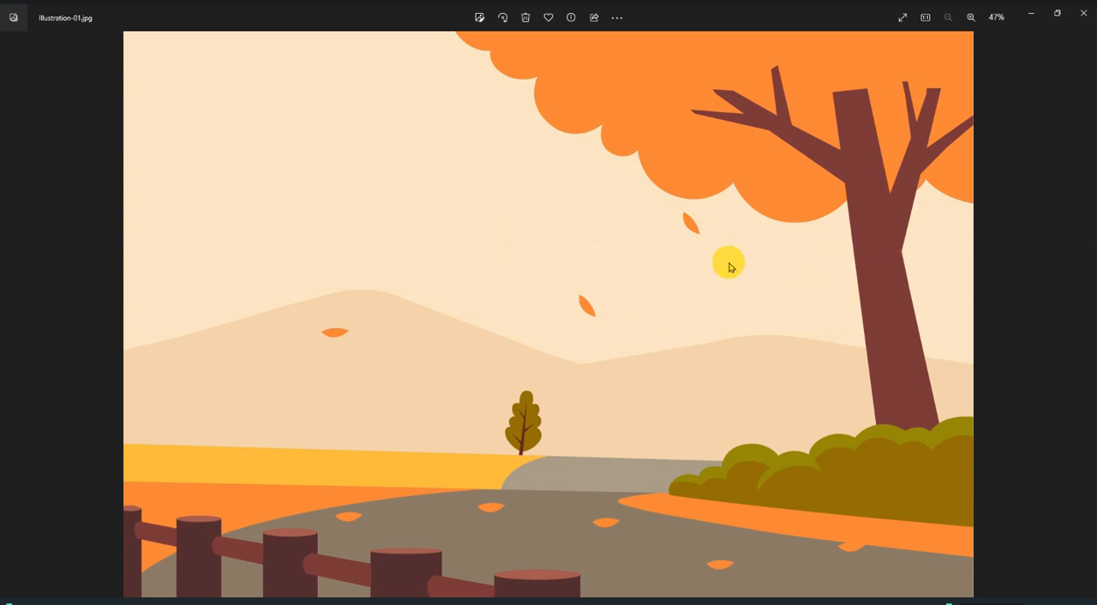
Return to Illustrator and save the document as "Class 2" in Adobe Illustrator (*.AI) format in the Illustrator class work folder.
{"action": "left_click", "coordinate": [404, 602]}
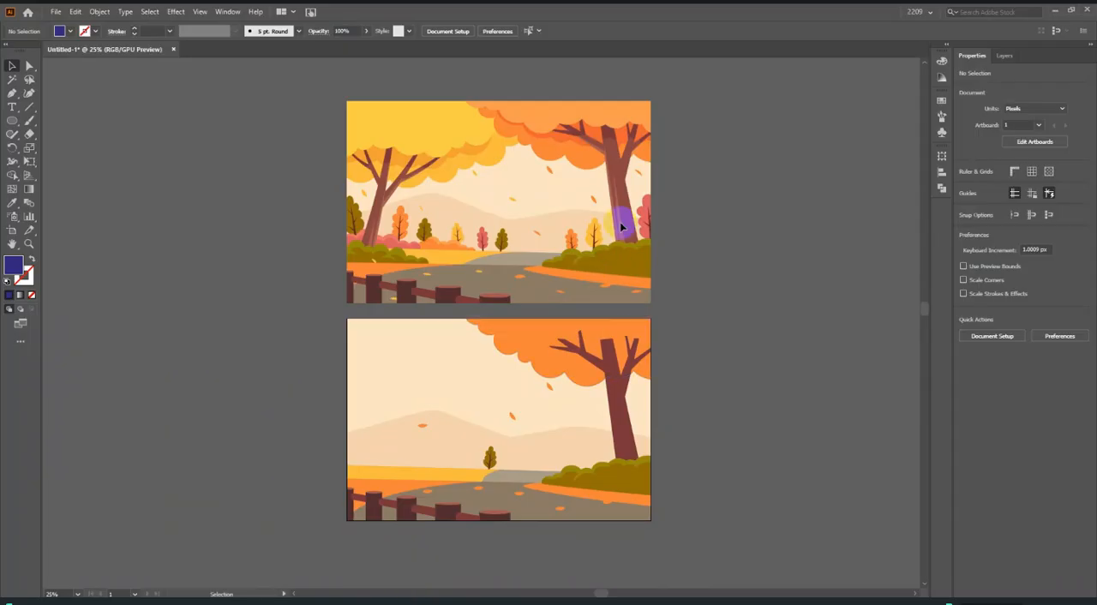
{"action": "scroll", "coordinate": [621, 225], "scroll_direction": "up", "scroll_amount": 4}
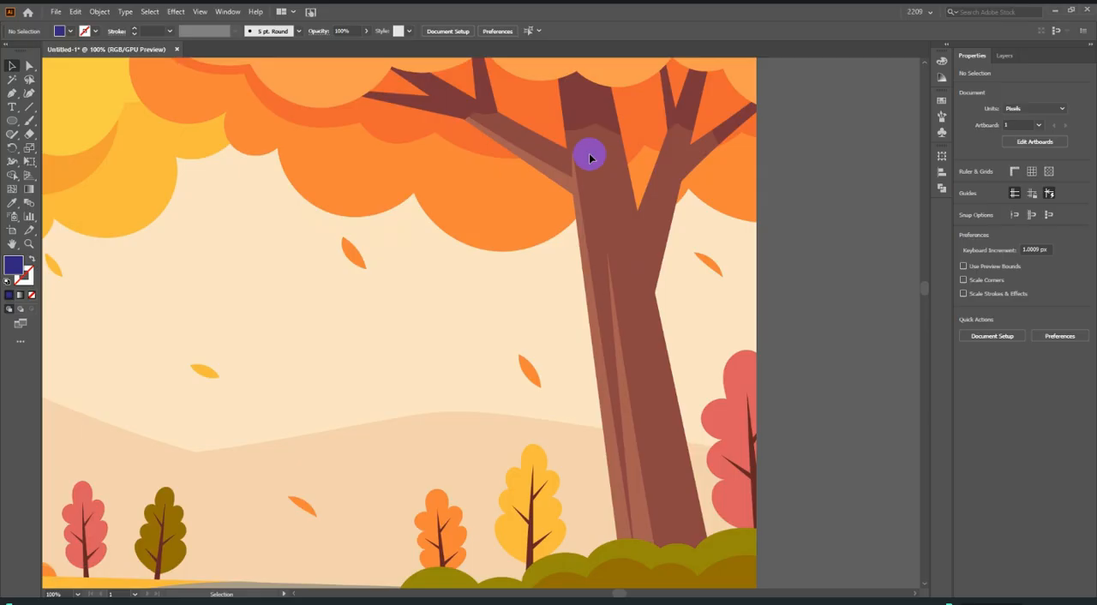
{"action": "key", "text": "ctrl+alt+0"}
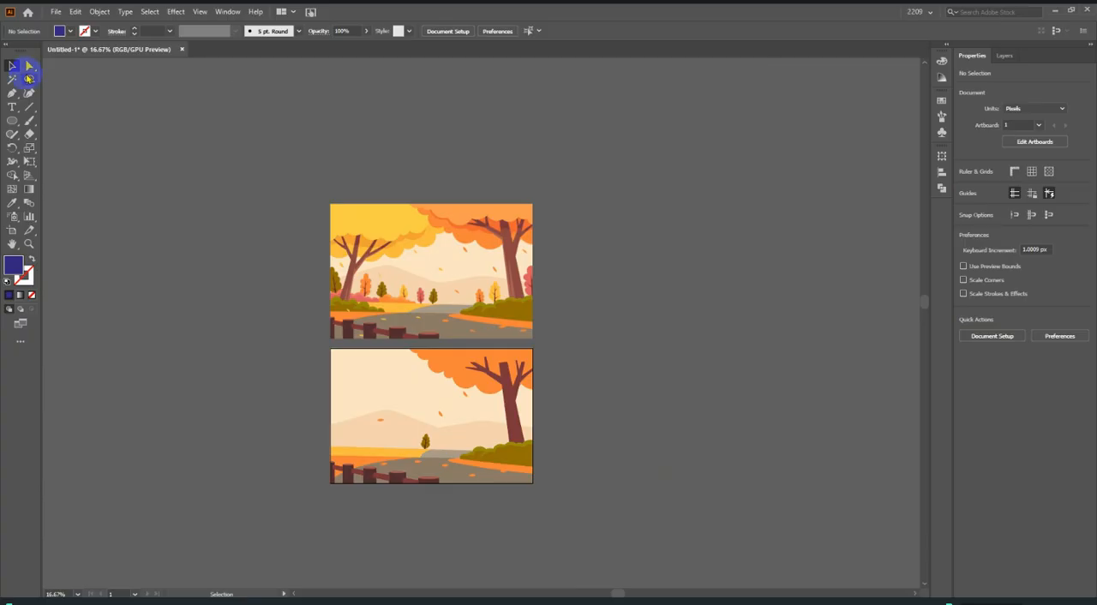
{"action": "key", "text": "ctrl+s"}
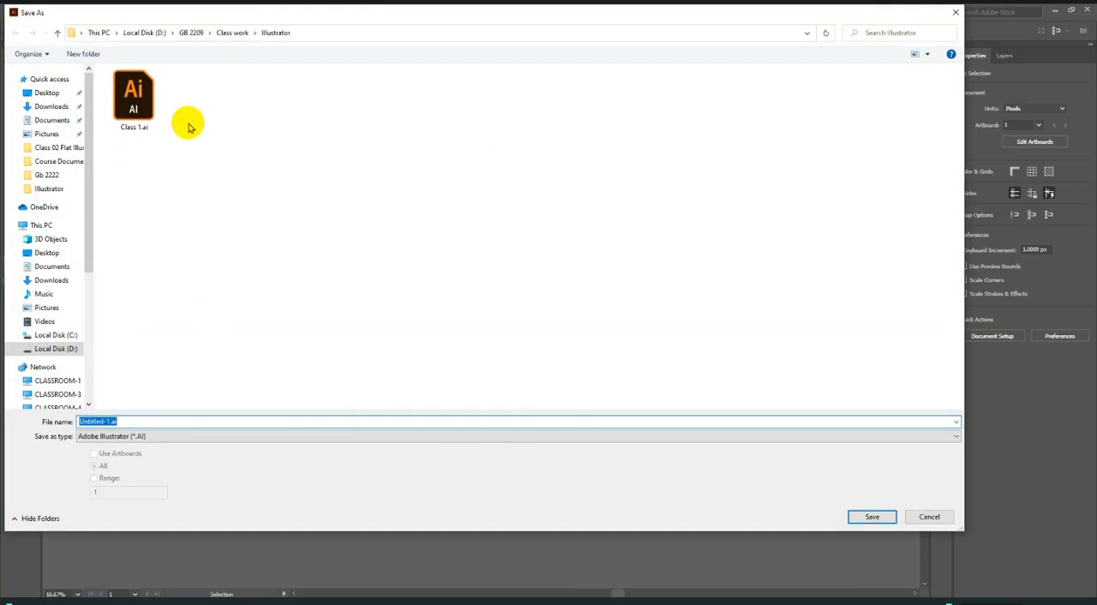
{"action": "type", "text": "Class 2"}
{"action": "key", "text": "Return"}
{"action": "key", "text": "Return"}
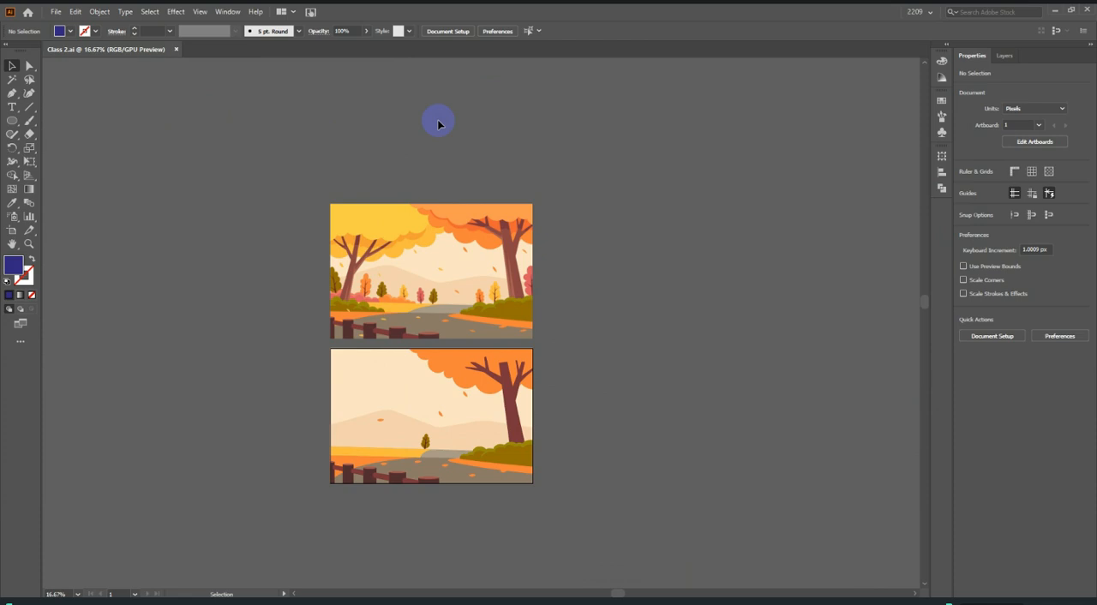
Create a new document with one artboard 500 px wide and 500 px high.
{"action": "left_click", "coordinate": [54, 11]}
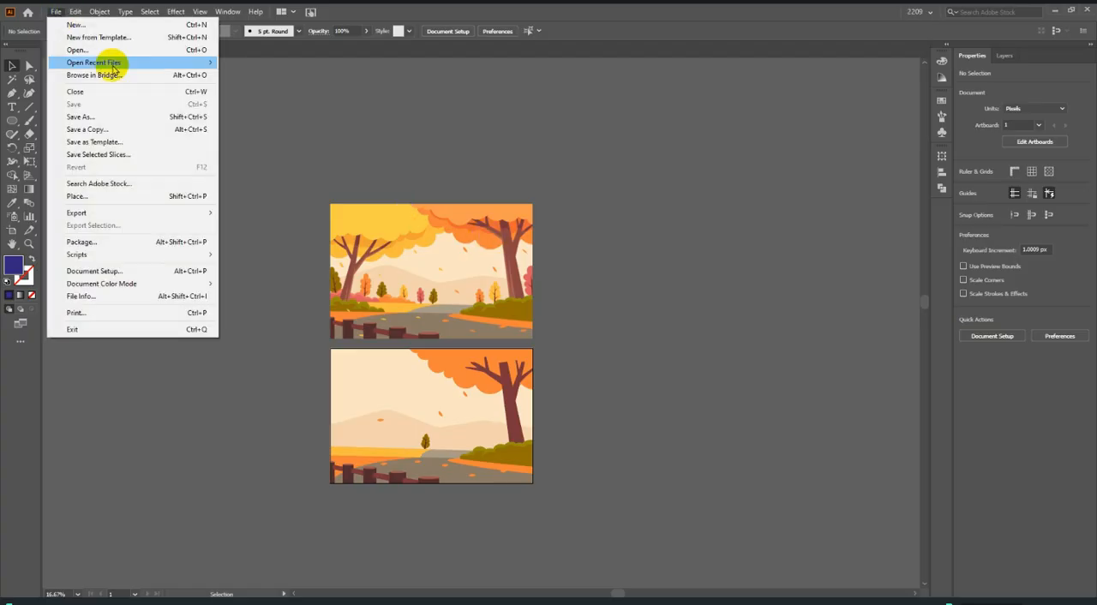
{"action": "left_click", "coordinate": [75, 25]}
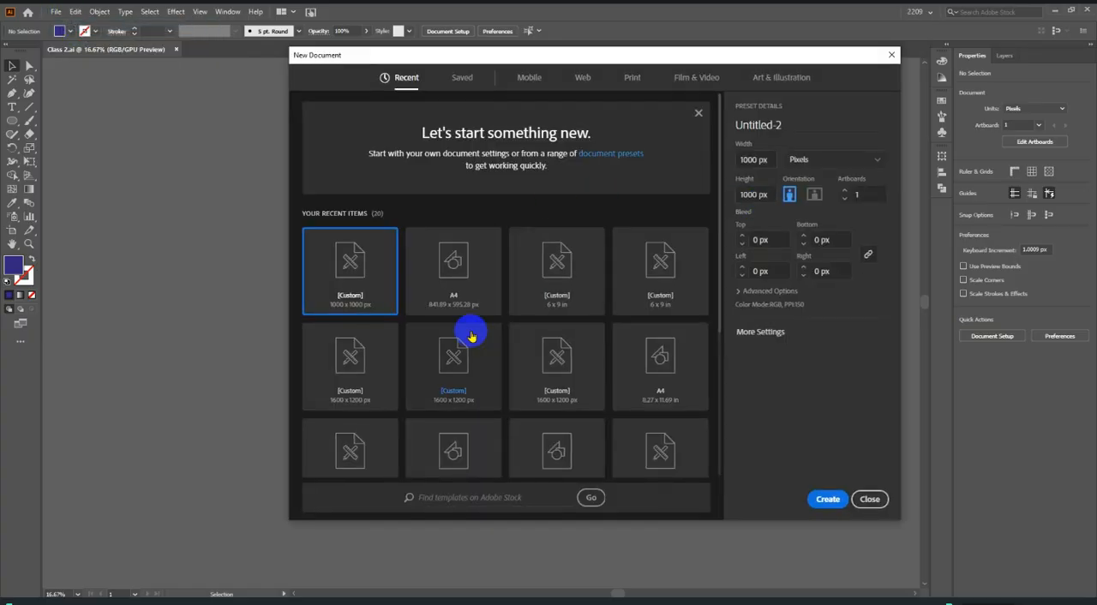
{"action": "left_click", "coordinate": [753, 160]}
{"action": "type", "text": "500"}
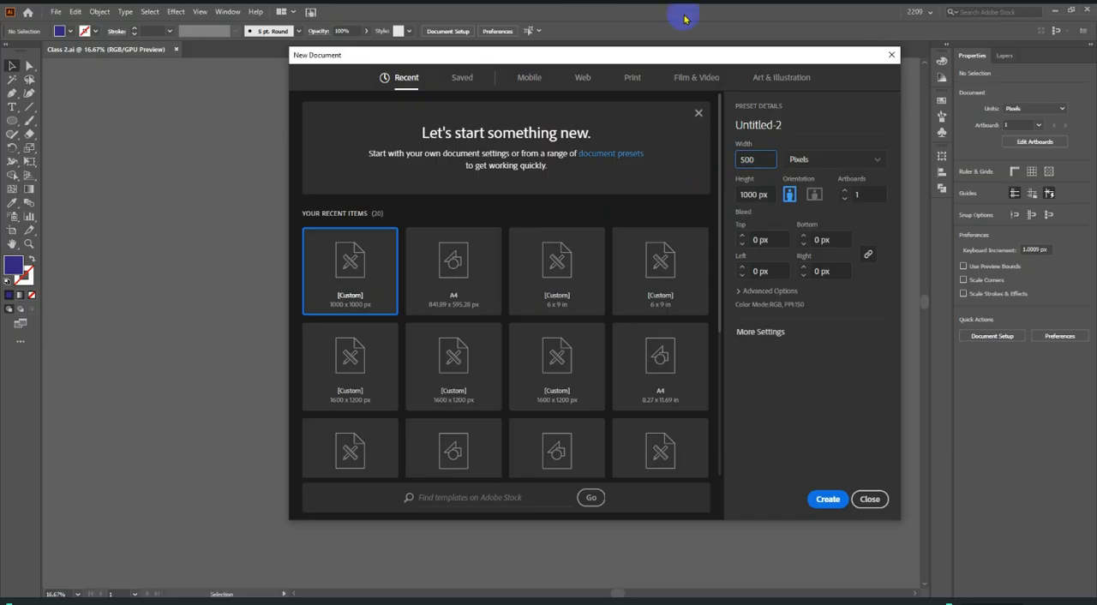
{"action": "left_click", "coordinate": [767, 196]}
{"action": "type", "text": "5"}
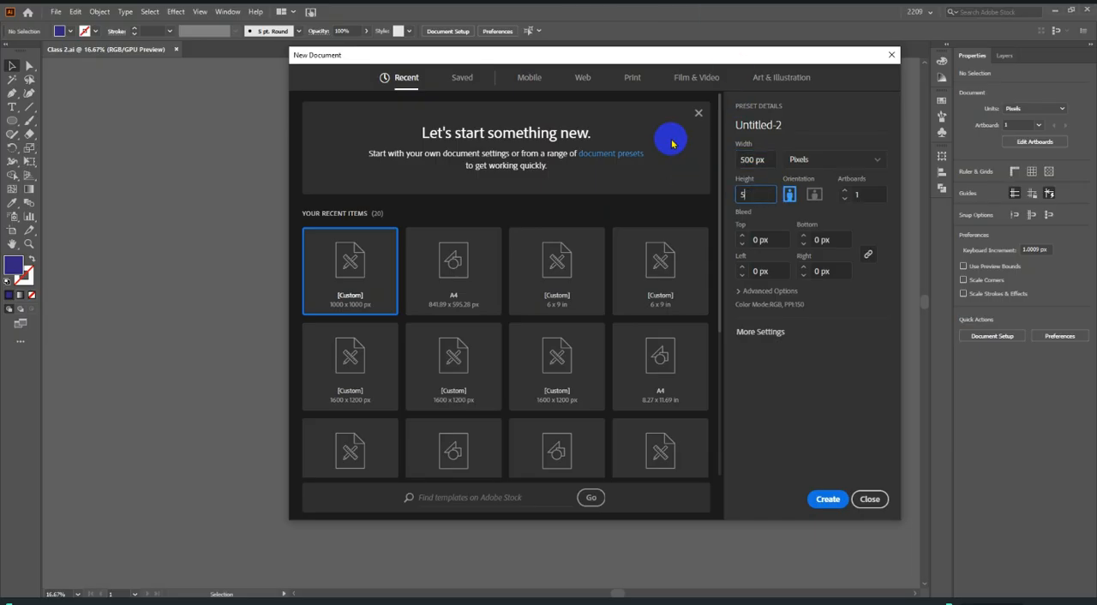
{"action": "key", "text": "Return"}
{"action": "scroll", "coordinate": [639, 240], "scroll_direction": "down", "scroll_amount": 2}
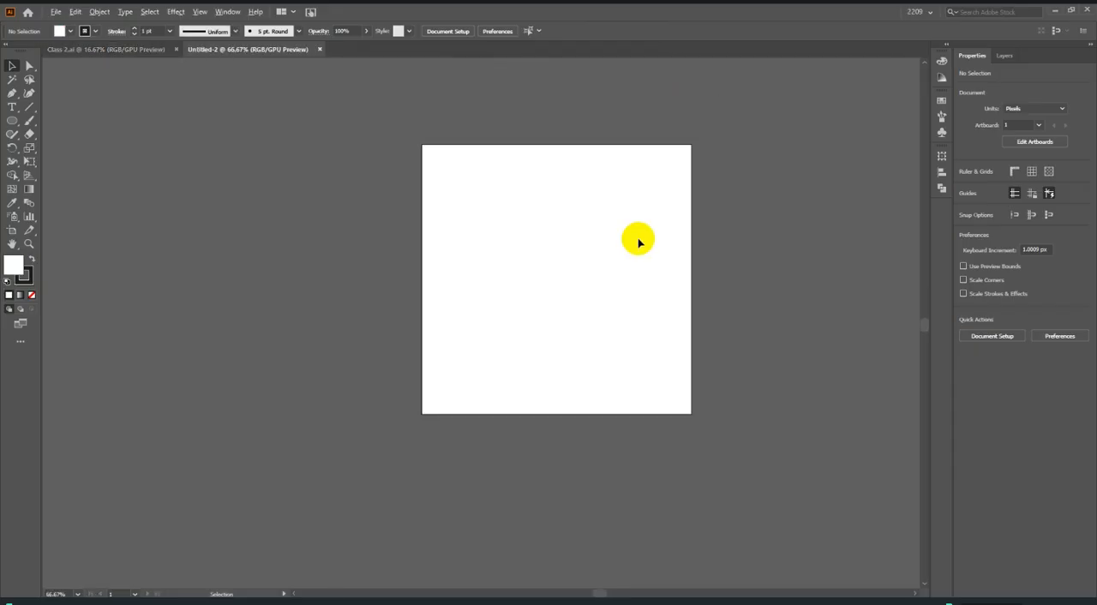
{"action": "scroll", "coordinate": [535, 233], "scroll_direction": "up", "scroll_amount": 4}
{"action": "scroll", "coordinate": [492, 217], "scroll_direction": "down", "scroll_amount": 1}
{"action": "scroll", "coordinate": [658, 239], "scroll_direction": "up", "scroll_amount": 3}
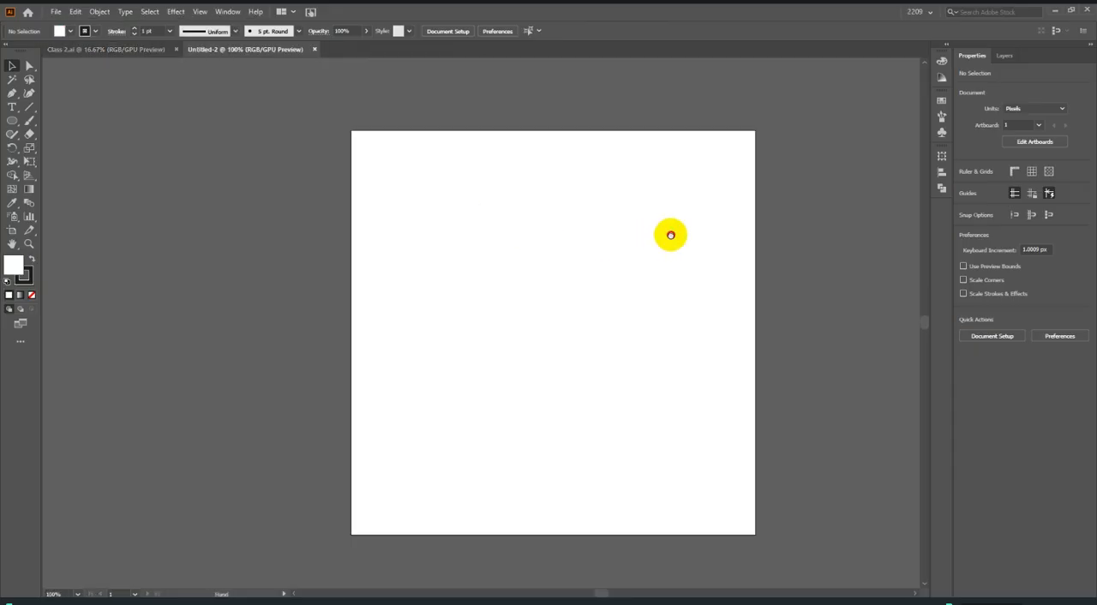
{"action": "left_click_drag", "start_coordinate": [670, 236], "coordinate": [648, 226]}
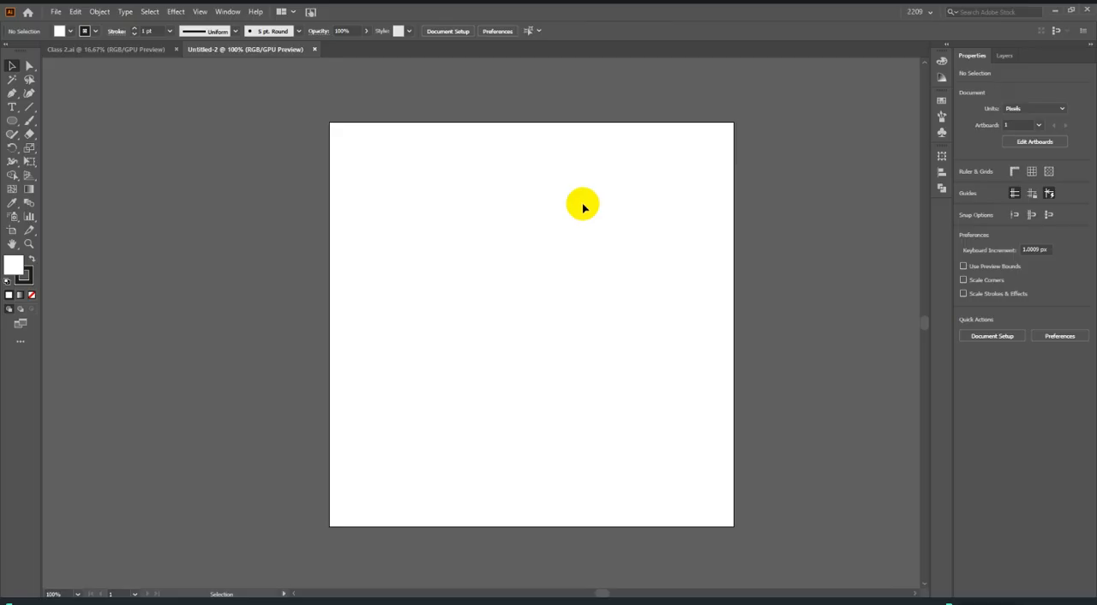
Show the Stroke panel and place it in the empty area beside the artboard.
{"action": "left_click", "coordinate": [227, 11]}
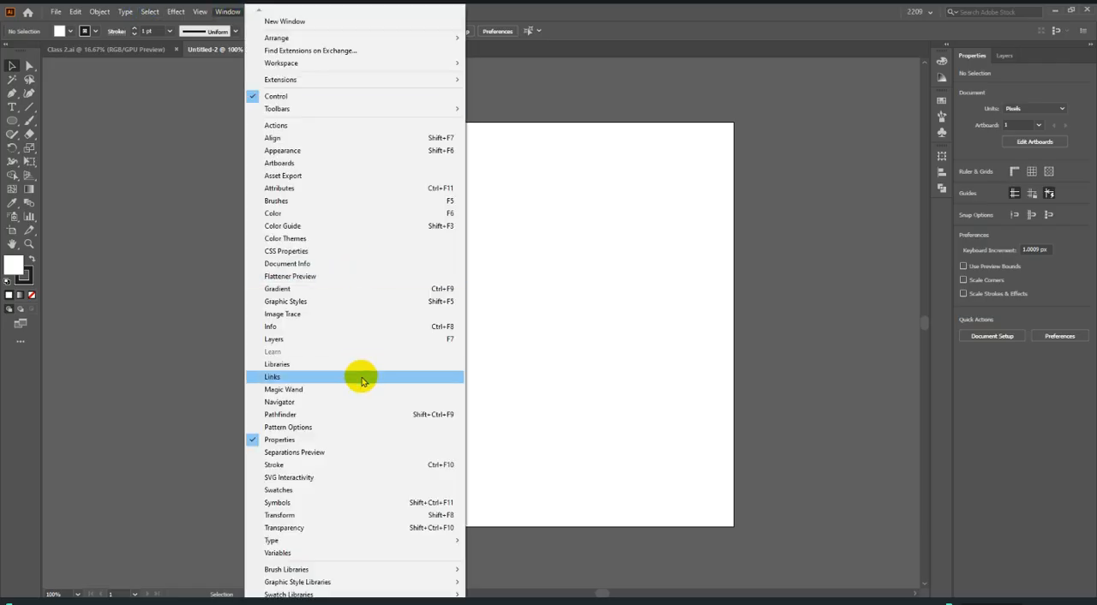
{"action": "left_click", "coordinate": [349, 464]}
{"action": "left_click_drag", "start_coordinate": [580, 274], "coordinate": [842, 223]}
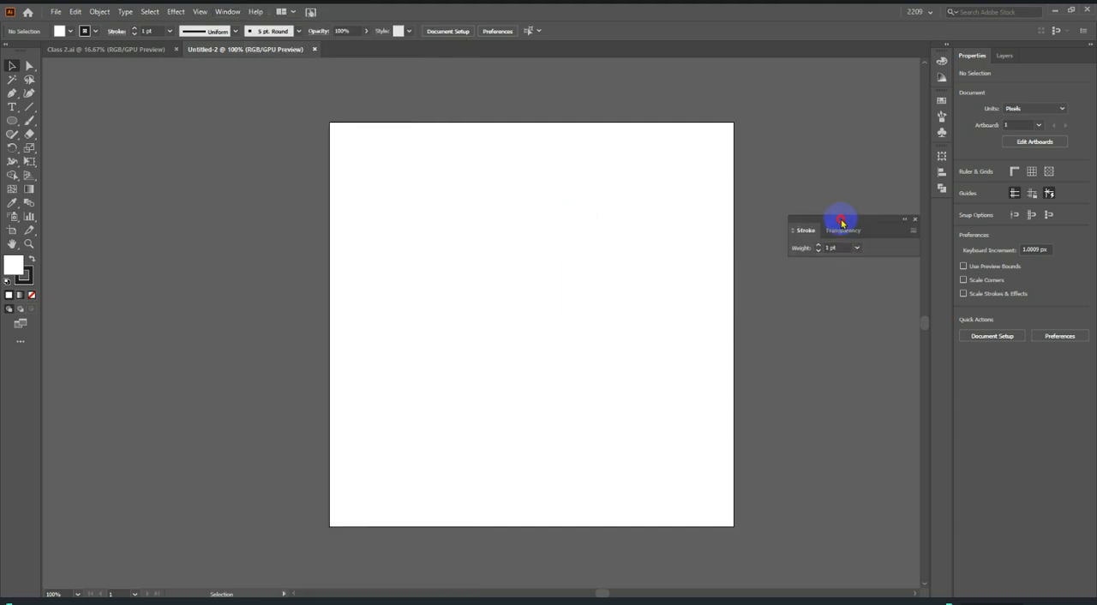
Expand the Stroke panel to show all its options, including caps, dashes and arrowheads, and move it slightly higher beside the artboard.
{"action": "left_click", "coordinate": [795, 233]}
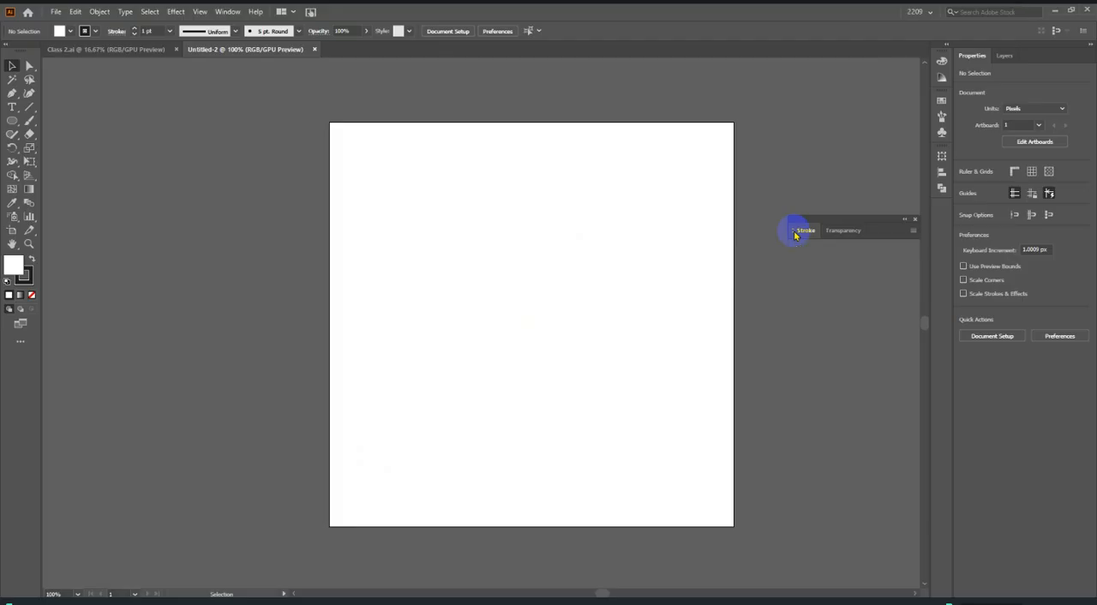
{"action": "left_click", "coordinate": [795, 233]}
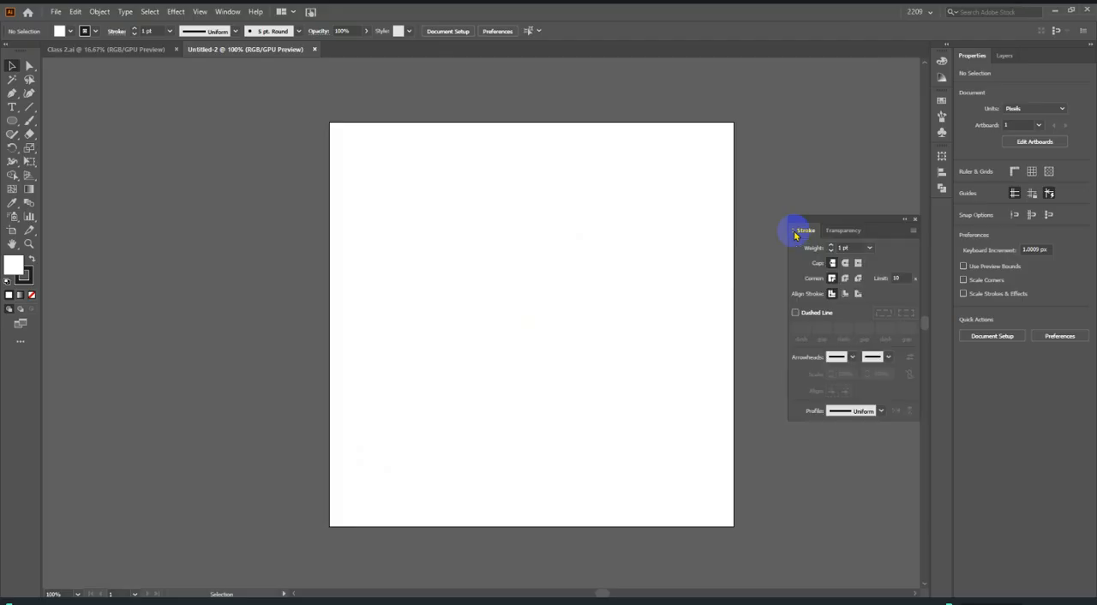
{"action": "mouse_move", "coordinate": [865, 220]}
{"action": "left_mouse_down"}
{"action": "mouse_move", "coordinate": [831, 162]}
{"action": "mouse_move", "coordinate": [868, 171]}
{"action": "mouse_move", "coordinate": [860, 167]}
{"action": "left_mouse_up"}
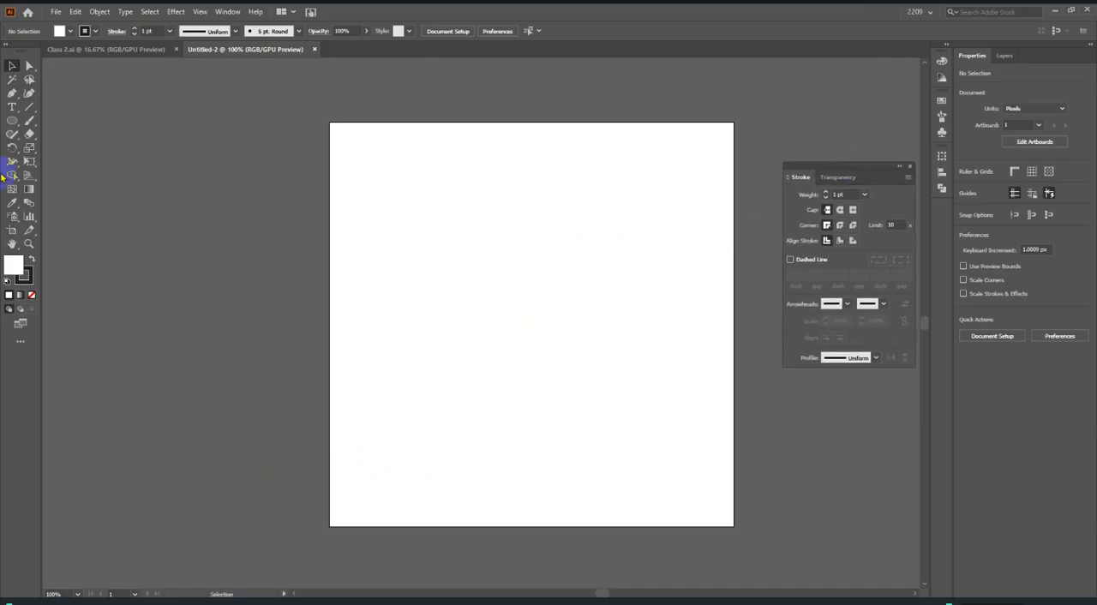
Draw a horizontal line about 291 px long across the upper half of the artboard and set its stroke weight to 6 pt.
{"action": "left_click", "coordinate": [29, 107]}
{"action": "left_click_drag", "start_coordinate": [399, 262], "coordinate": [637, 264]}
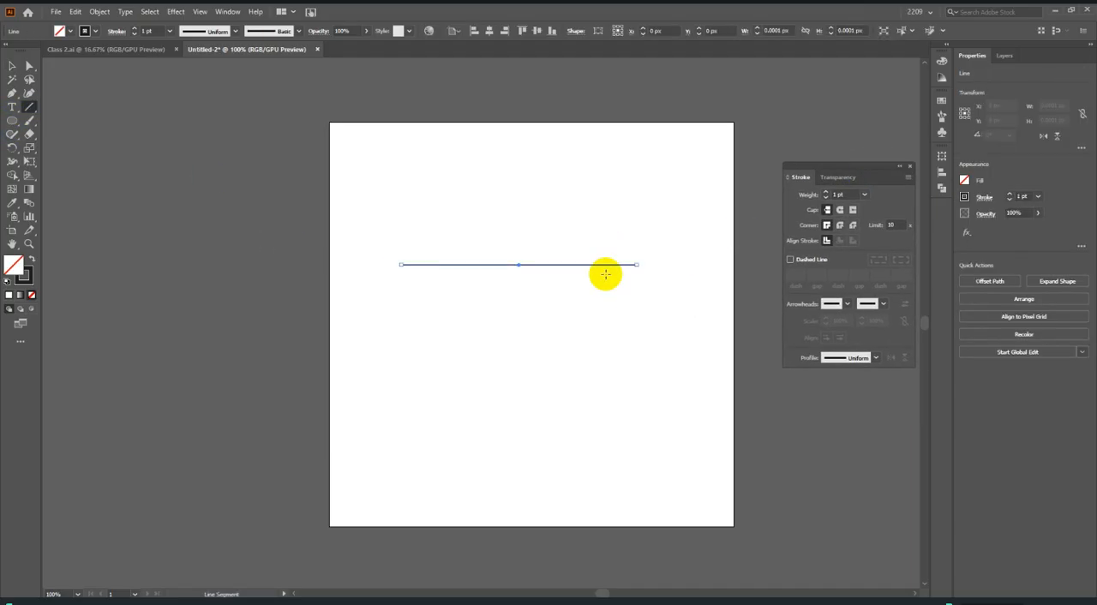
{"action": "scroll", "coordinate": [512, 225], "scroll_direction": "up", "scroll_amount": 1}
{"action": "left_click", "coordinate": [12, 66]}
{"action": "scroll", "coordinate": [149, 32], "scroll_direction": "up", "scroll_amount": 5}
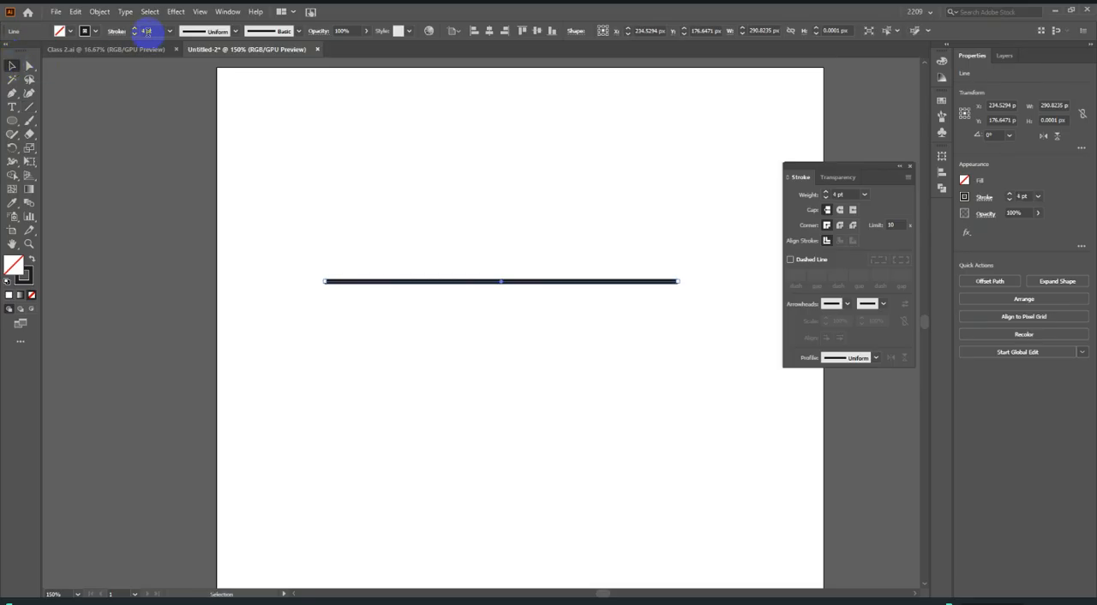
{"action": "scroll", "coordinate": [355, 274], "scroll_direction": "down", "scroll_amount": 2}
{"action": "scroll", "coordinate": [450, 277], "scroll_direction": "up", "scroll_amount": 1}
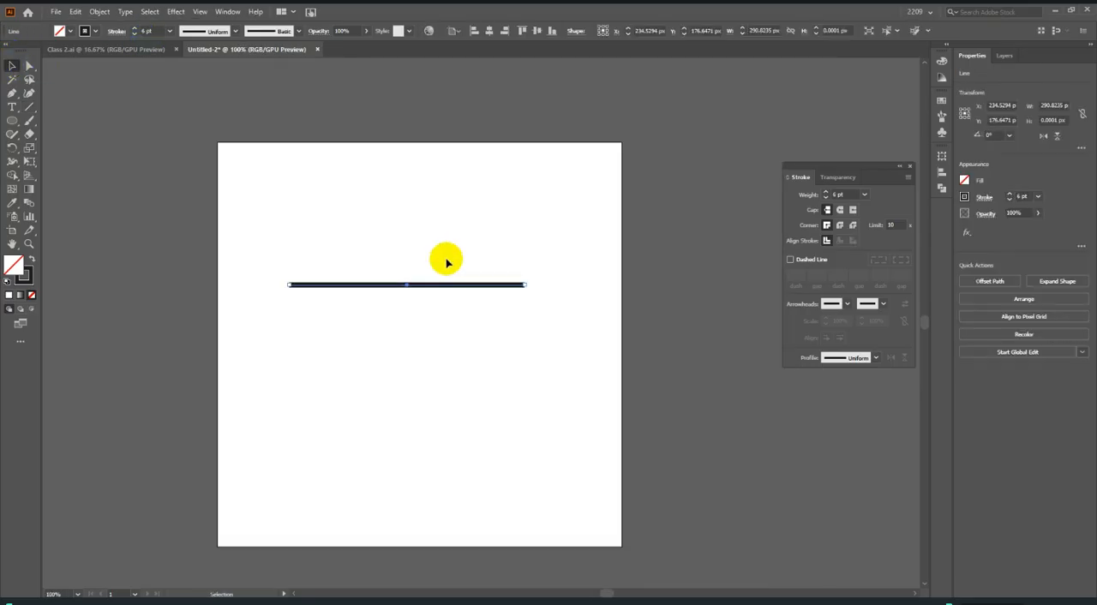
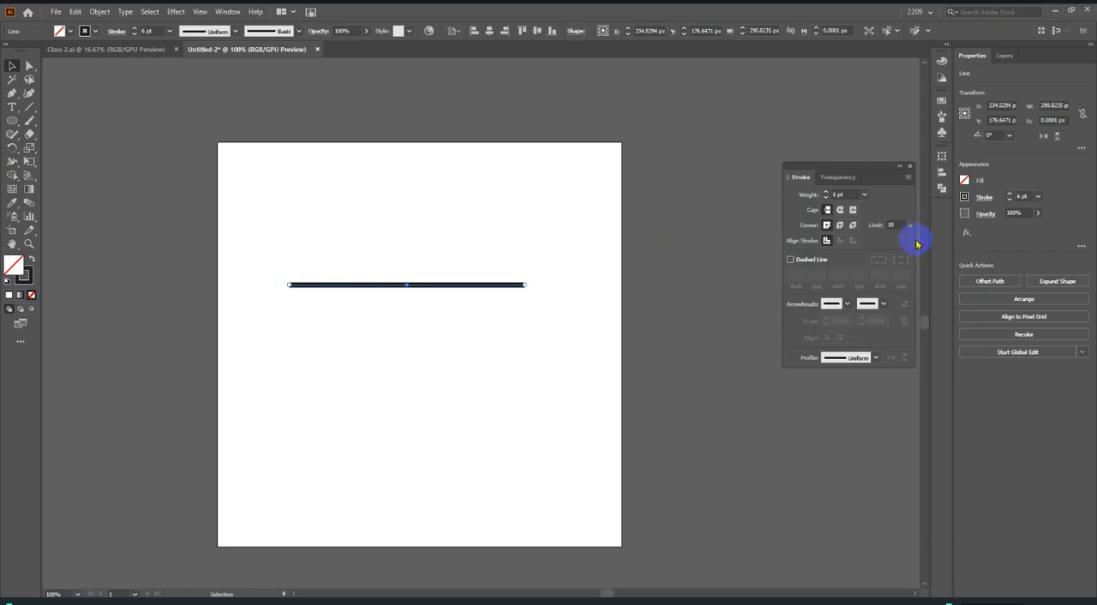
Shorten the horizontal line to about 164 px by bringing its end point inward, and deselect it.
{"action": "left_click_drag", "start_coordinate": [329, 253], "coordinate": [382, 283]}
{"action": "scroll", "coordinate": [382, 283], "scroll_direction": "up", "scroll_amount": 2}
{"action": "scroll", "coordinate": [382, 283], "scroll_direction": "up", "scroll_amount": 1}
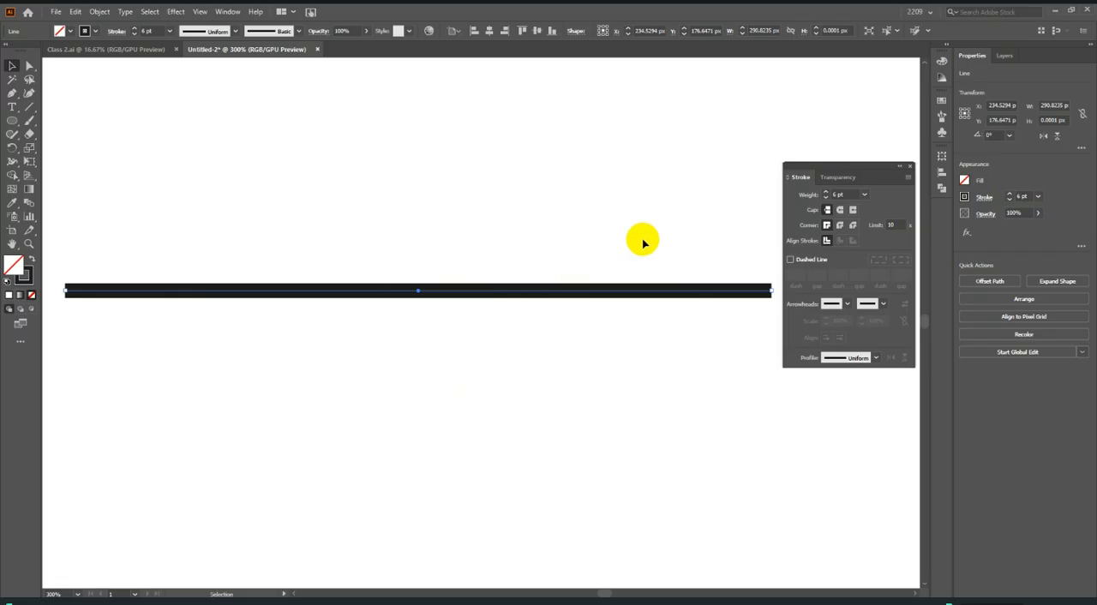
{"action": "left_click_drag", "start_coordinate": [768, 291], "coordinate": [464, 291]}
{"action": "left_click", "coordinate": [347, 250]}
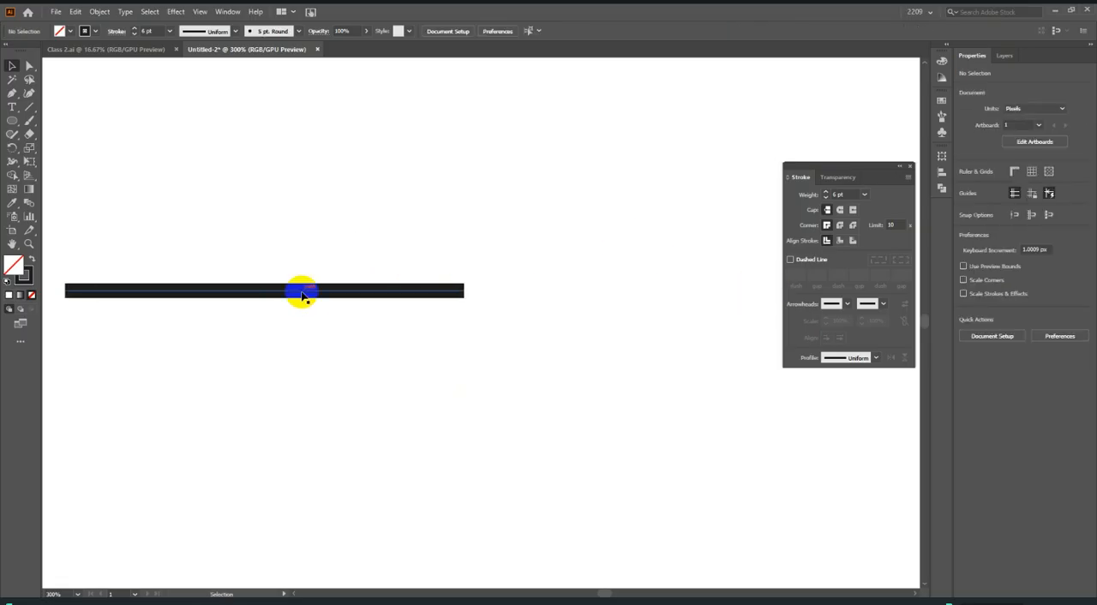
Shift the line slightly down and to the right and set its stroke weight to 9 pt.
{"action": "left_click_drag", "start_coordinate": [302, 295], "coordinate": [477, 335]}
{"action": "scroll", "coordinate": [852, 197], "scroll_direction": "up", "scroll_amount": 3}
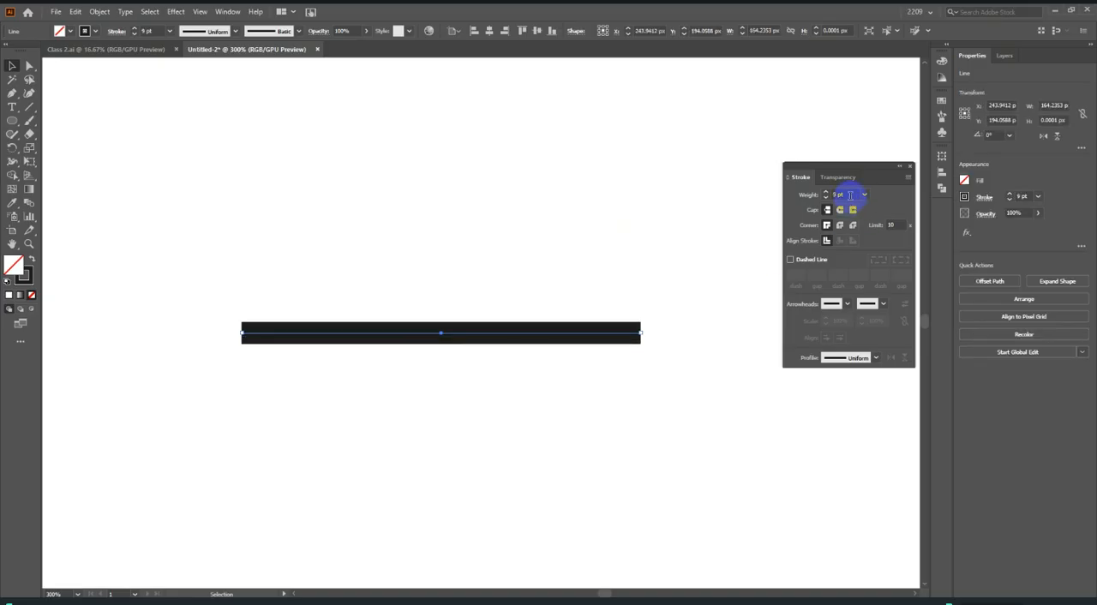
{"action": "left_click", "coordinate": [717, 218]}
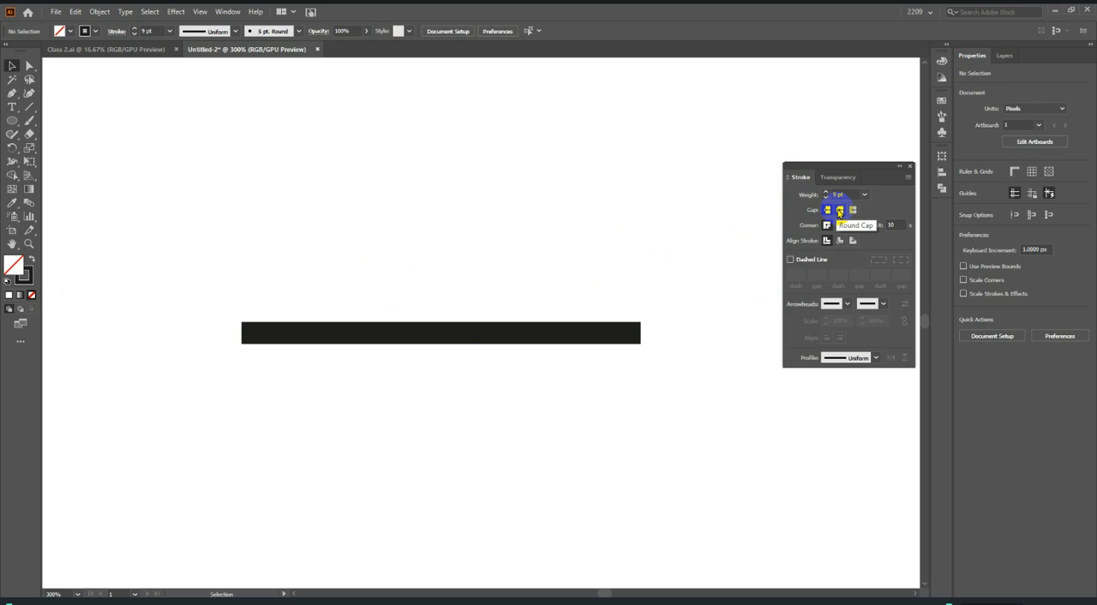
Try the Round Cap on the 9 pt line and examine the shape of its end beyond the anchor point.
{"action": "left_click_drag", "start_coordinate": [537, 226], "coordinate": [664, 526]}
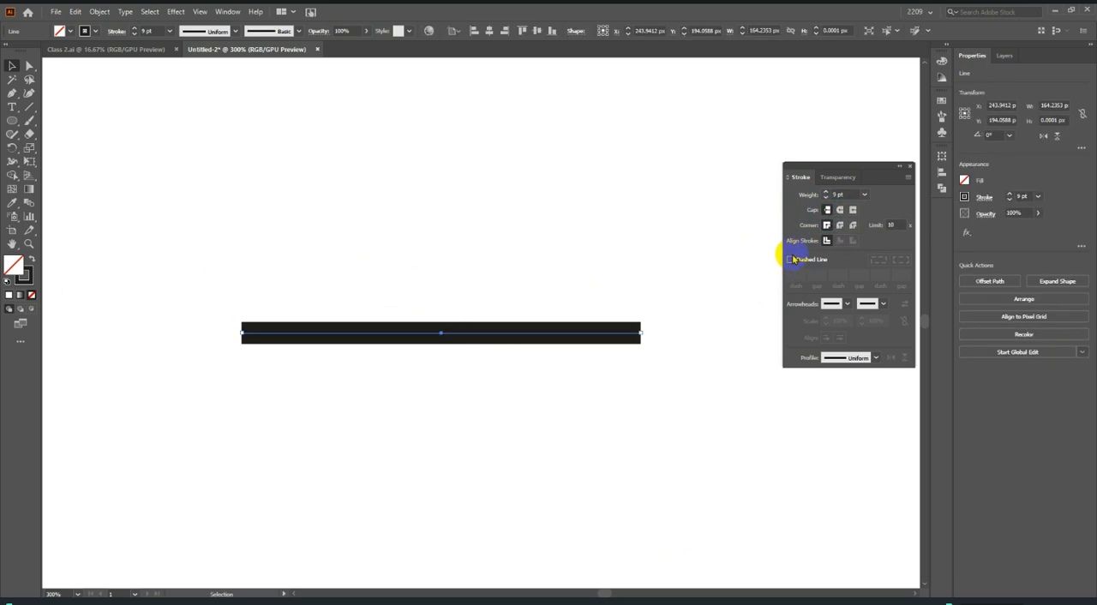
{"action": "left_click", "coordinate": [839, 211]}
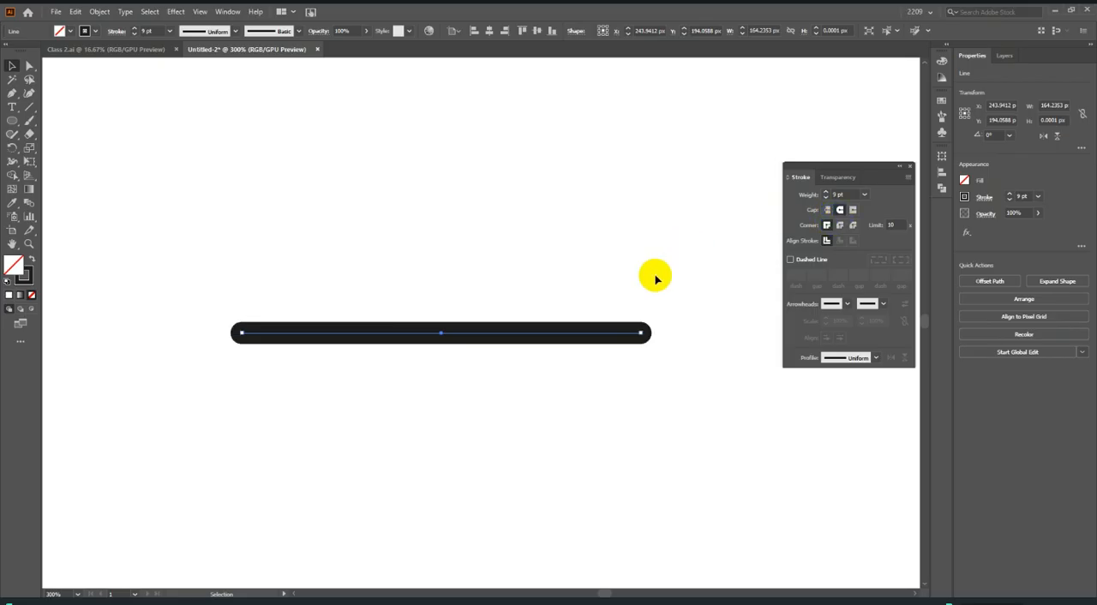
{"action": "scroll", "coordinate": [649, 325], "scroll_direction": "up", "scroll_amount": 5}
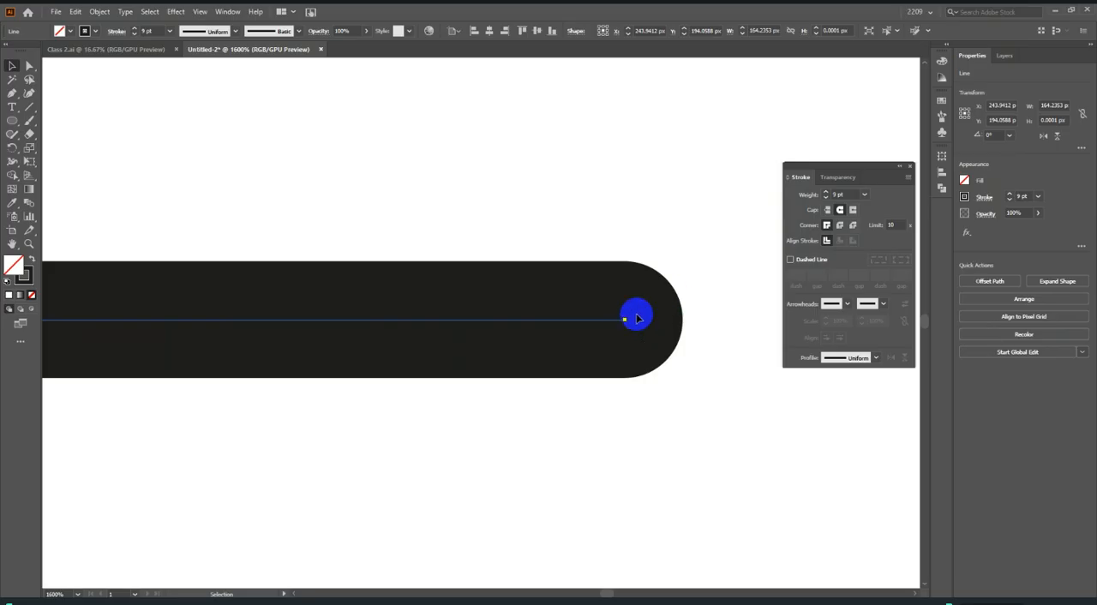
{"action": "scroll", "coordinate": [727, 362], "scroll_direction": "down", "scroll_amount": 3}
{"action": "scroll", "coordinate": [458, 333], "scroll_direction": "down", "scroll_amount": 2}
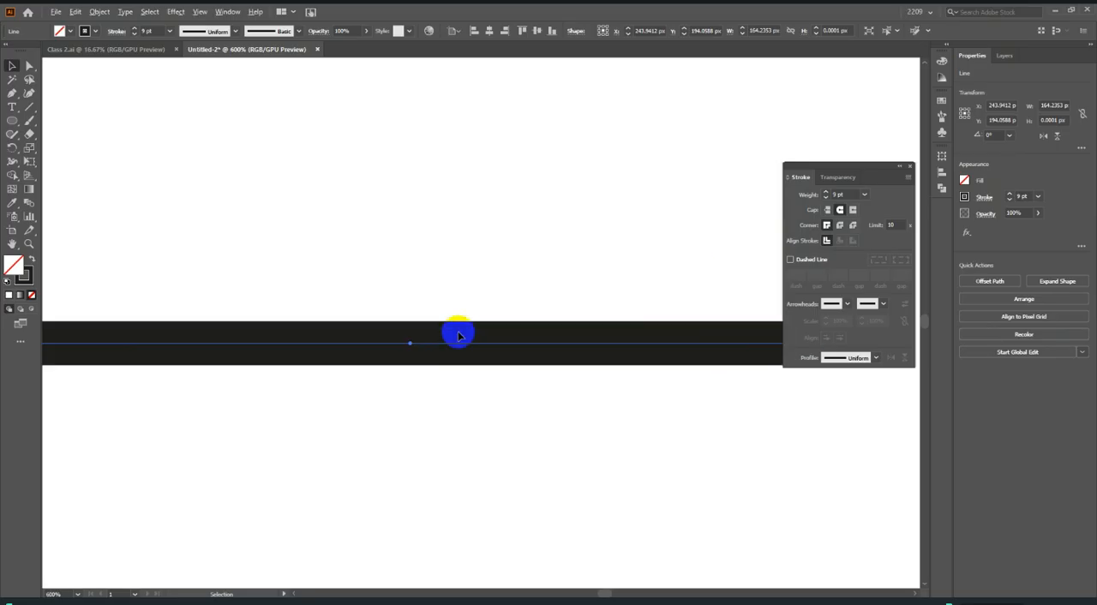
Try the Projecting Cap on the line, restore its Butt Cap and deselect it.
{"action": "left_click", "coordinate": [854, 211]}
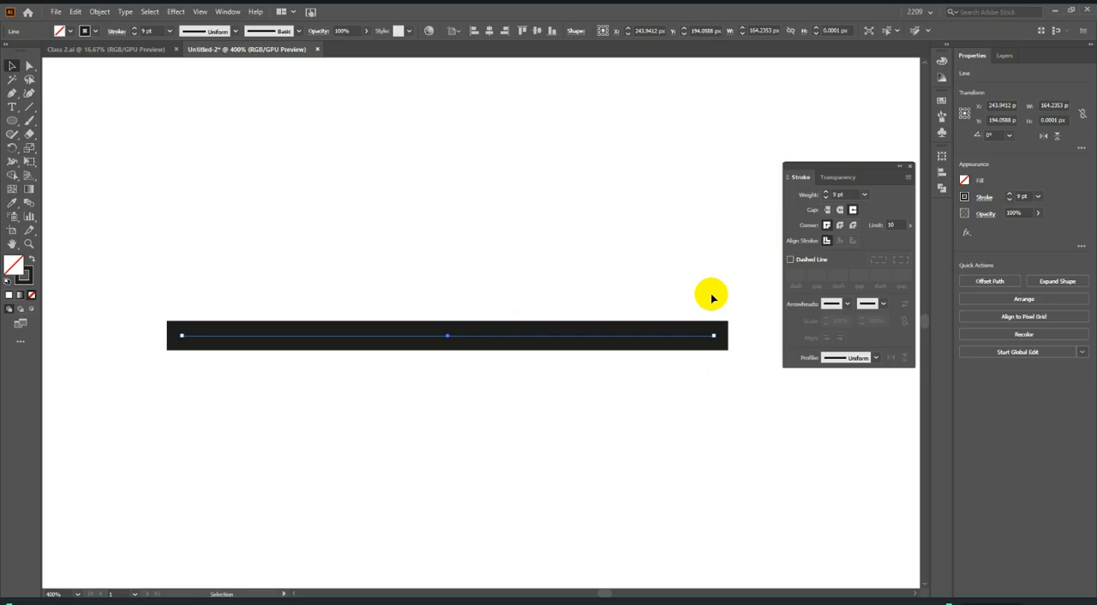
{"action": "left_click_drag", "start_coordinate": [429, 325], "coordinate": [433, 325]}
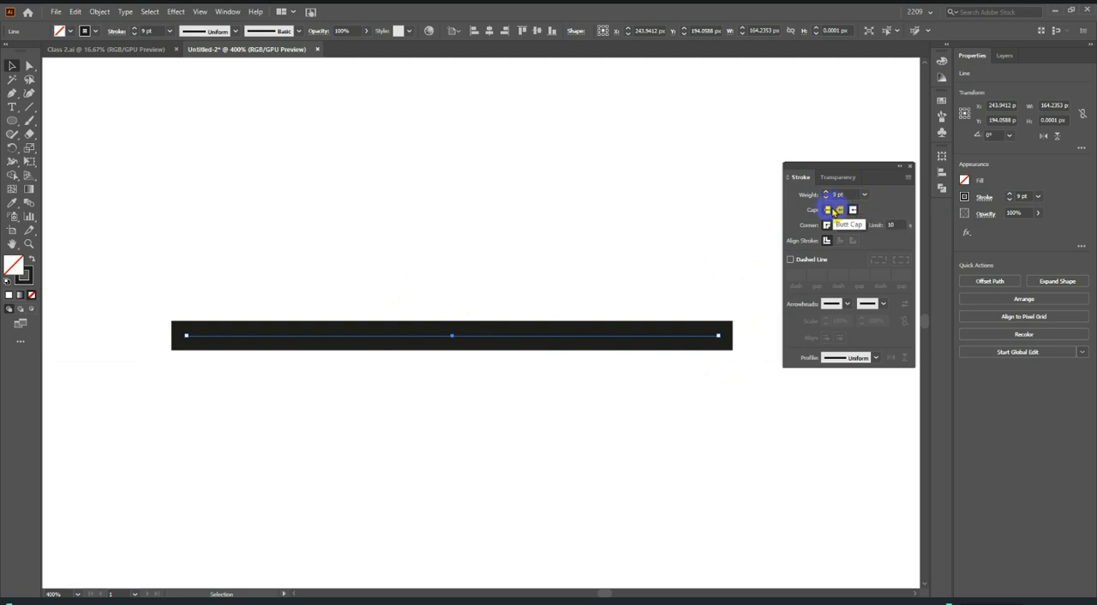
{"action": "left_click", "coordinate": [828, 210]}
{"action": "left_click", "coordinate": [514, 250]}
Draw a square about 59 px wide below the line with the Rectangle tool.
{"action": "scroll", "coordinate": [524, 262], "scroll_direction": "down", "scroll_amount": 3}
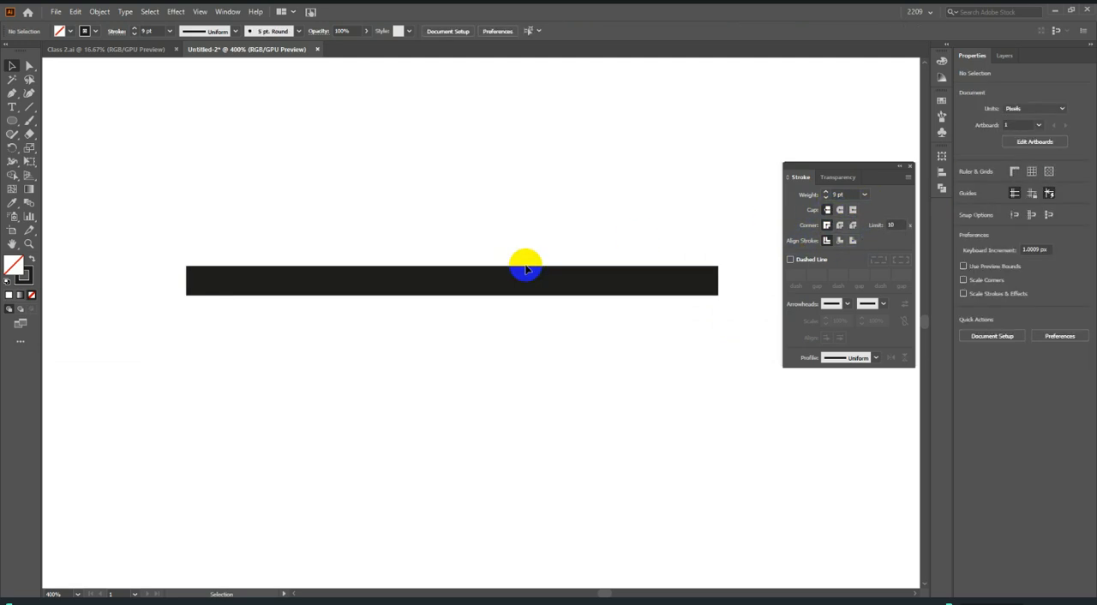
{"action": "left_click_drag", "start_coordinate": [5, 117], "coordinate": [54, 111]}
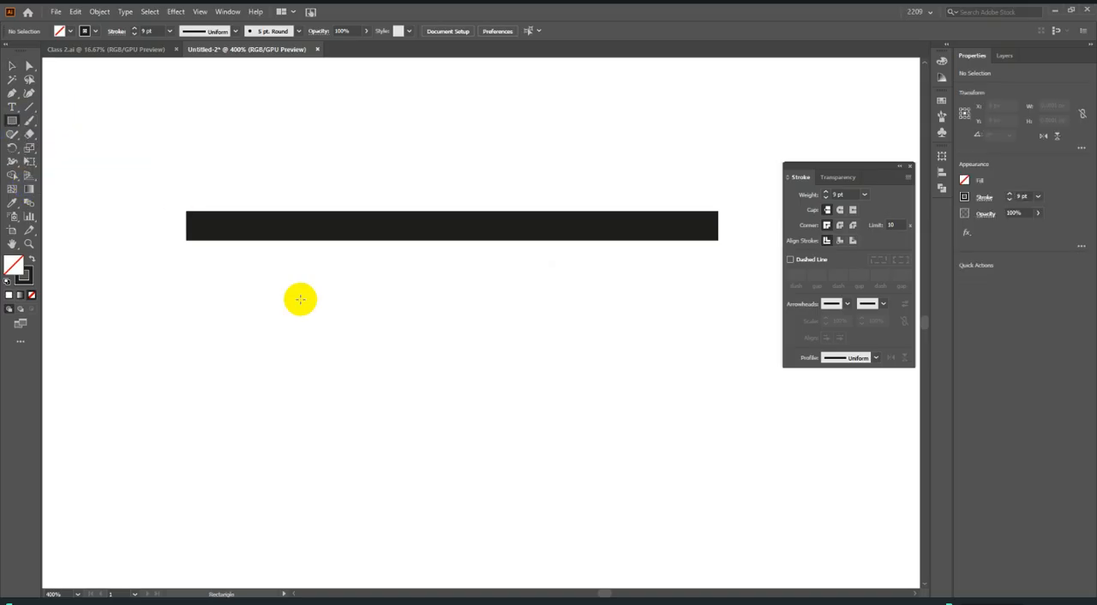
{"action": "left_click_drag", "start_coordinate": [299, 299], "coordinate": [489, 448]}
{"action": "left_click", "coordinate": [12, 68]}
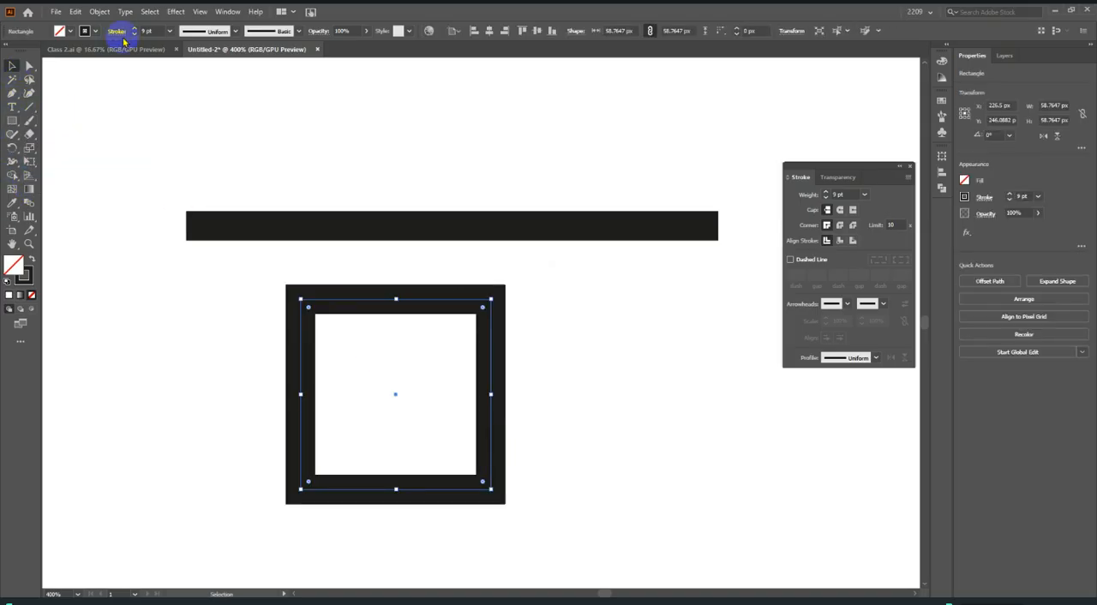
Set the square's stroke weight to 4 pt and apply the Round Join to its corners.
{"action": "scroll", "coordinate": [151, 32], "scroll_direction": "down", "scroll_amount": 5}
{"action": "left_click", "coordinate": [222, 255]}
{"action": "scroll", "coordinate": [326, 397], "scroll_direction": "up", "scroll_amount": 1}
{"action": "left_click_drag", "start_coordinate": [181, 274], "coordinate": [514, 502]}
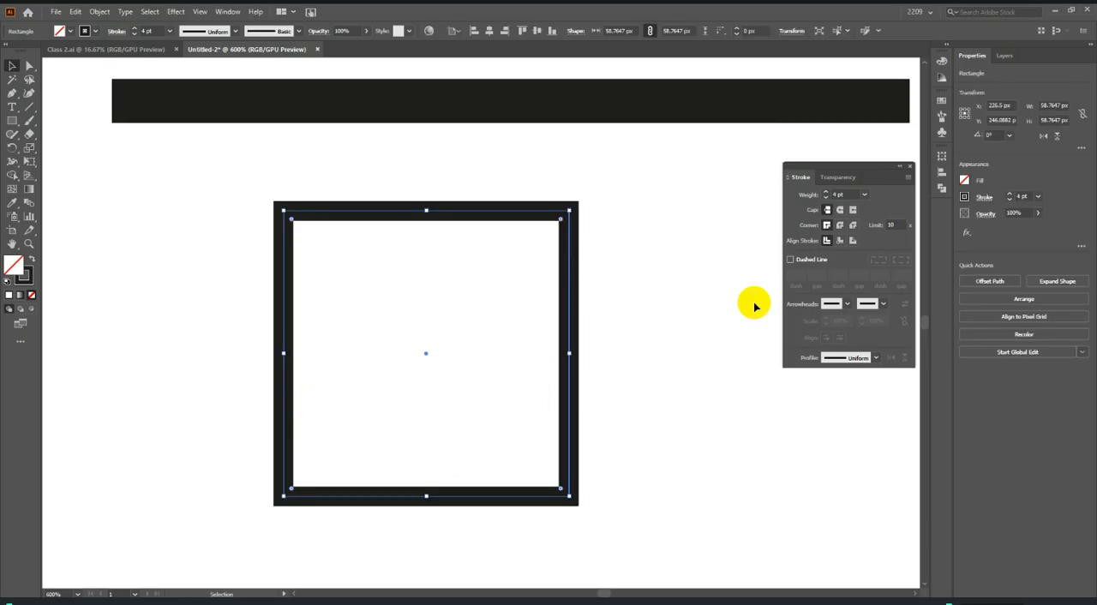
{"action": "left_click", "coordinate": [840, 225]}
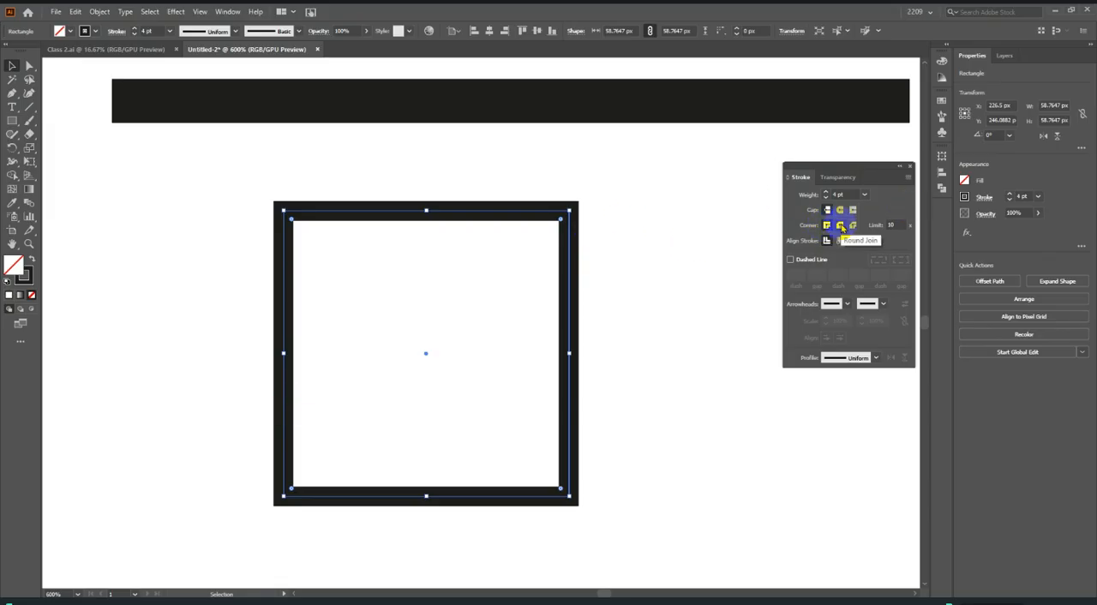
{"action": "left_click", "coordinate": [841, 226]}
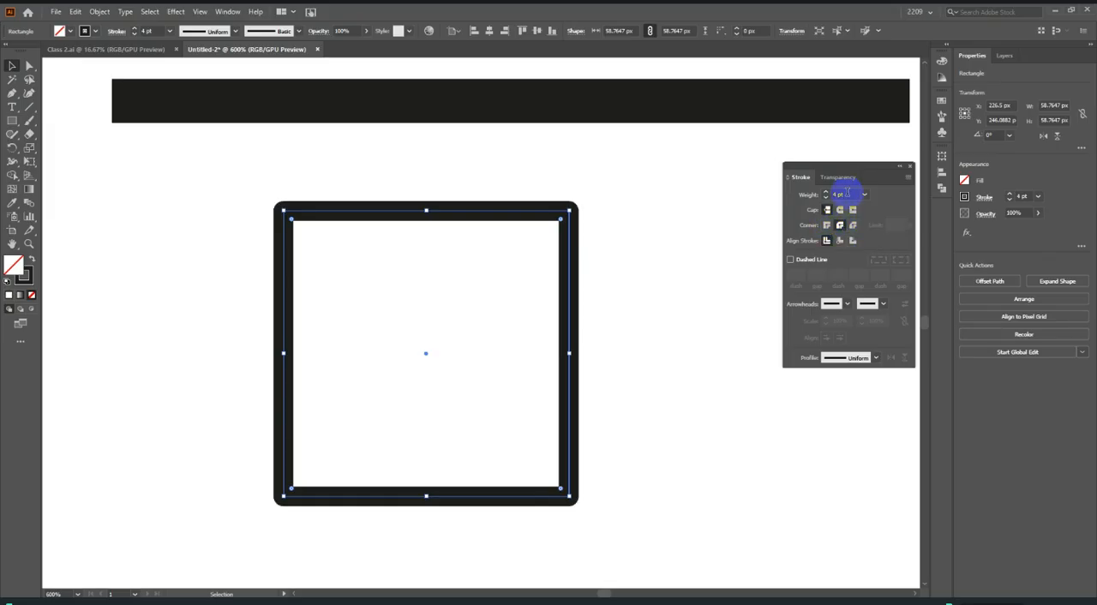
Set the square's stroke weight to 10 pt and apply the Bevel Join to its corners.
{"action": "scroll", "coordinate": [849, 194], "scroll_direction": "up", "scroll_amount": 6}
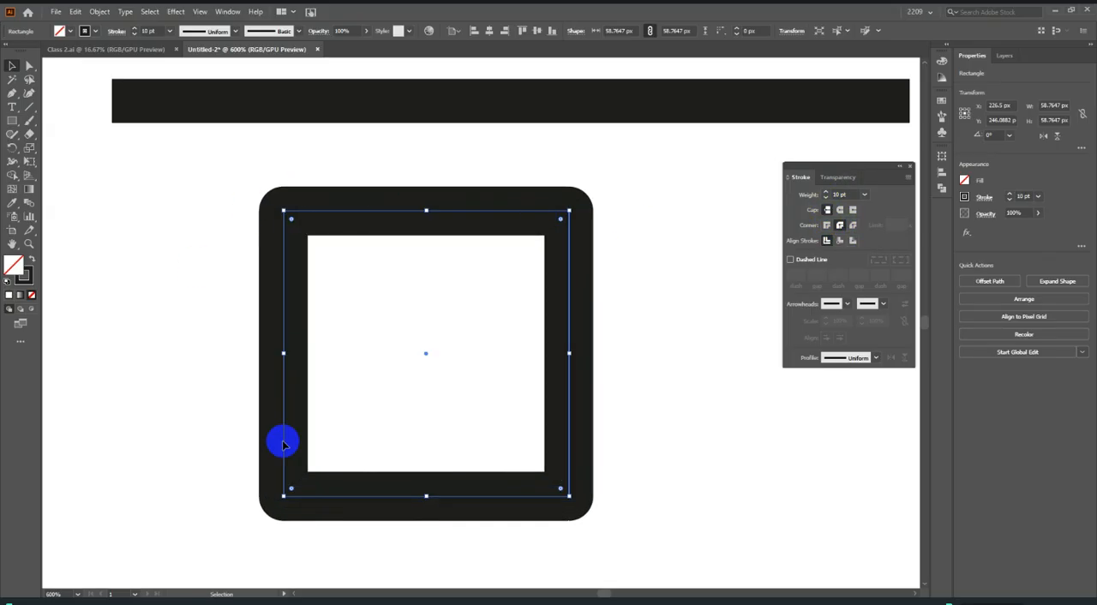
{"action": "left_click", "coordinate": [854, 225]}
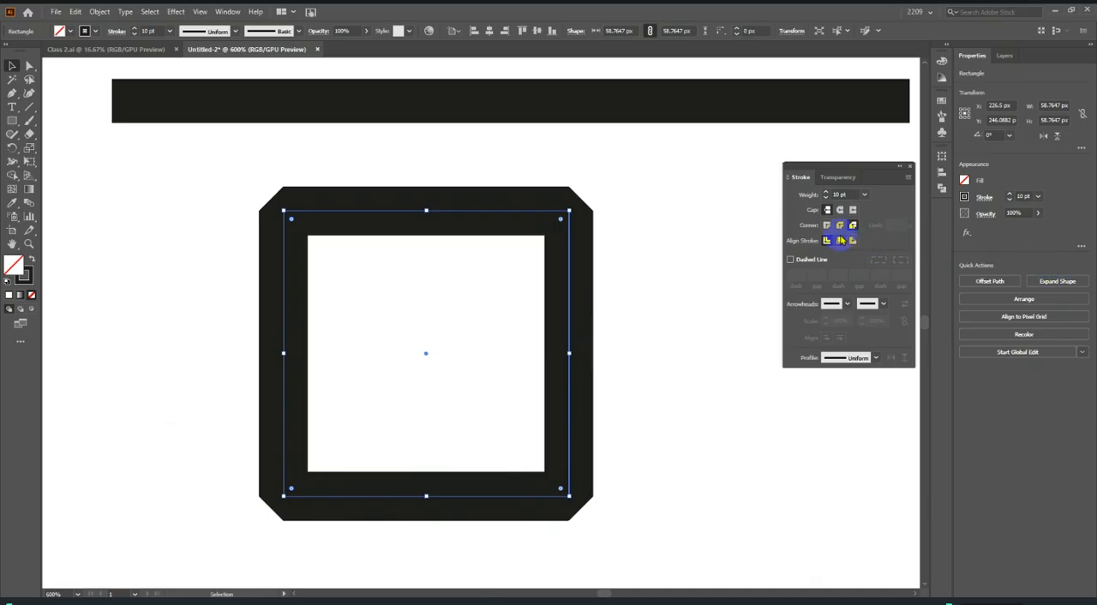
Align the square's stroke to the inside and try different weights, ending at 6 pt.
{"action": "left_click", "coordinate": [839, 240]}
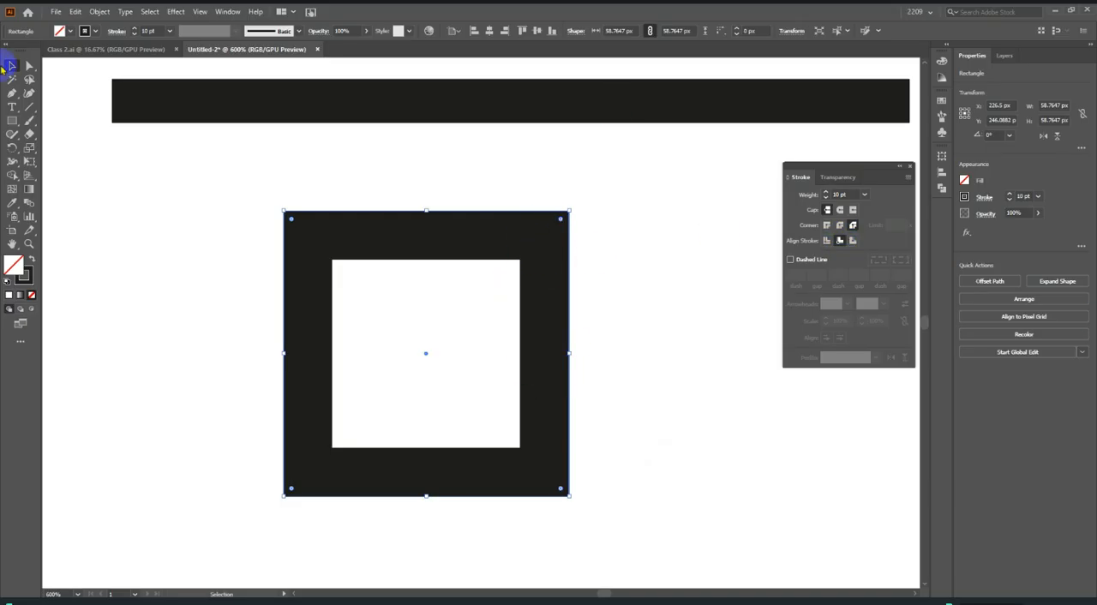
{"action": "scroll", "coordinate": [844, 195], "scroll_direction": "down", "scroll_amount": 6}
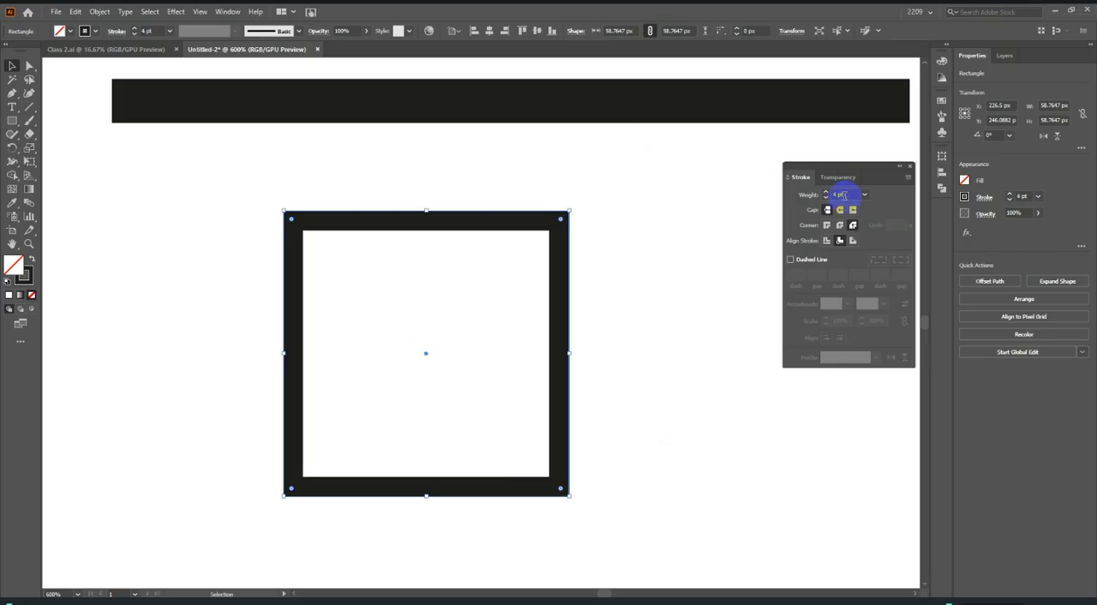
{"action": "scroll", "coordinate": [843, 194], "scroll_direction": "up", "scroll_amount": 7}
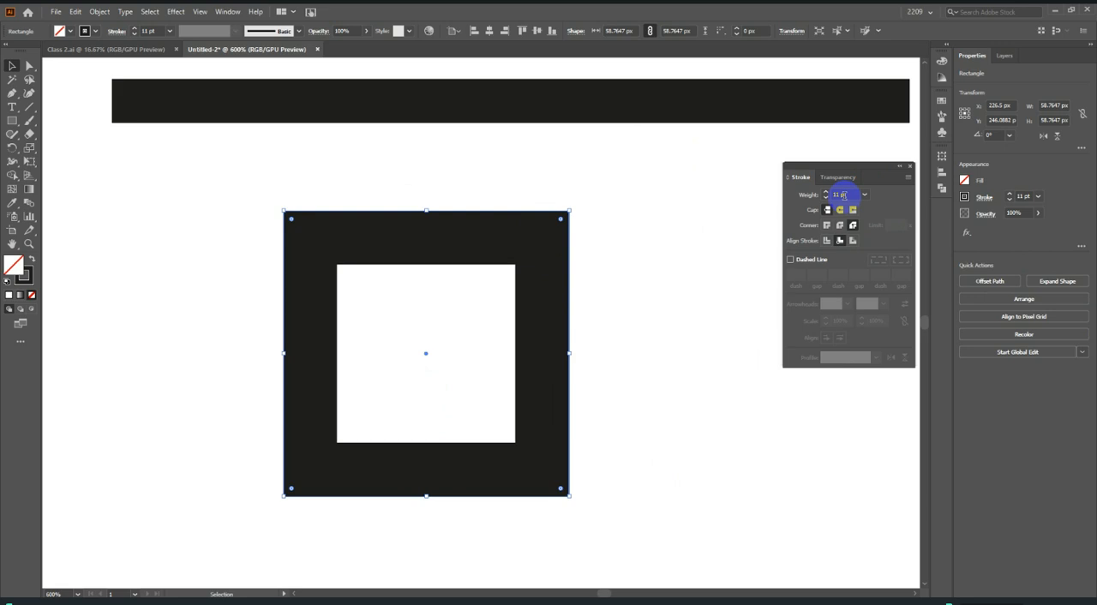
{"action": "scroll", "coordinate": [844, 194], "scroll_direction": "down", "scroll_amount": 5}
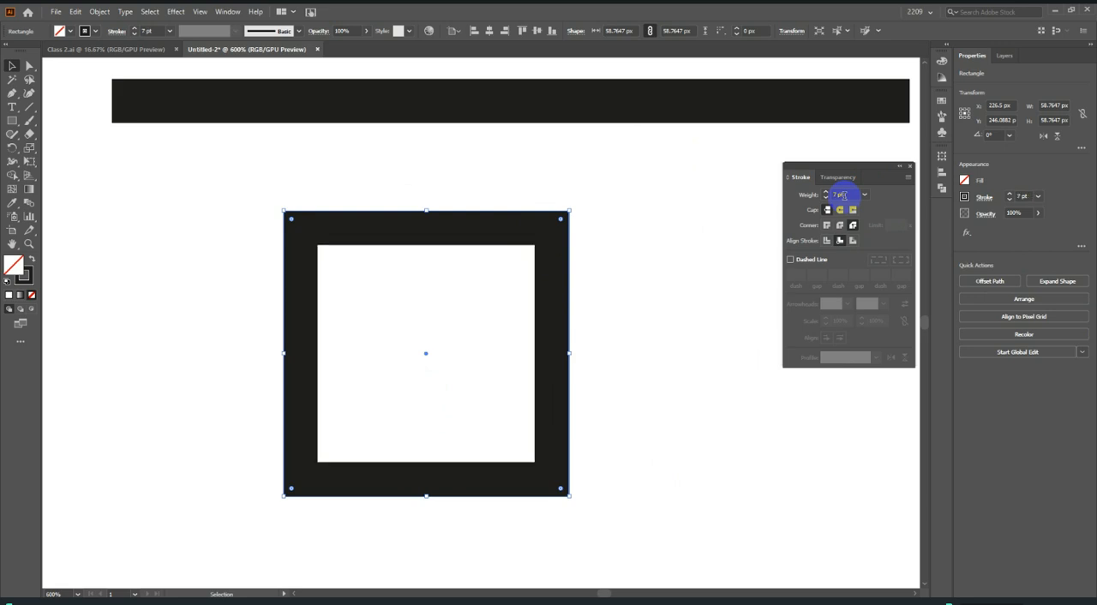
Align the square's stroke to the outside with a weight of 8 pt and Miter Join corners.
{"action": "left_click", "coordinate": [853, 242]}
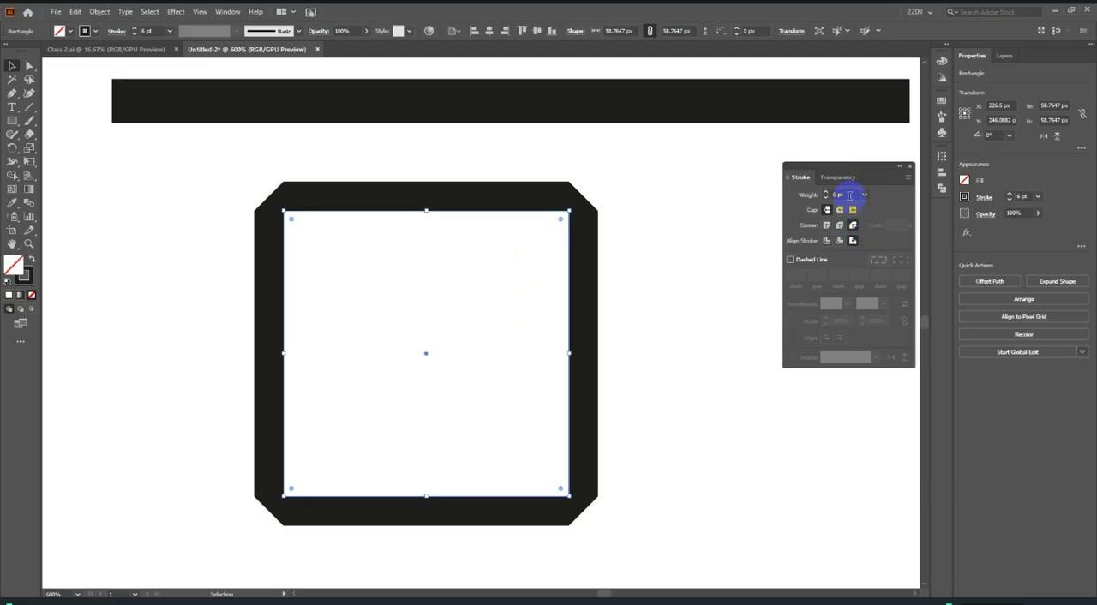
{"action": "scroll", "coordinate": [844, 195], "scroll_direction": "down", "scroll_amount": 5}
{"action": "scroll", "coordinate": [849, 195], "scroll_direction": "up", "scroll_amount": 7}
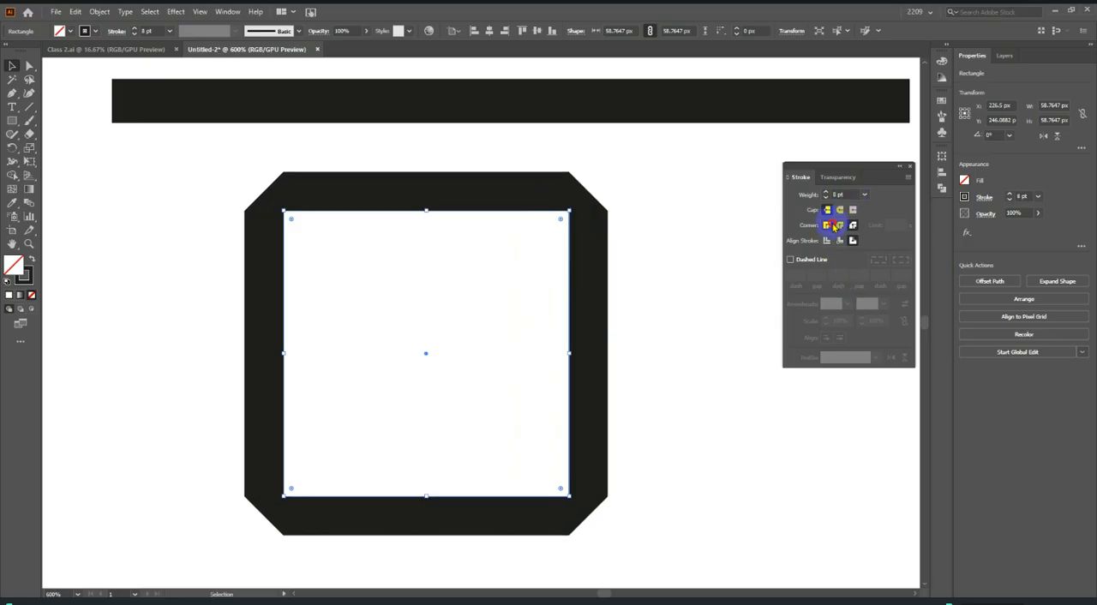
{"action": "left_click", "coordinate": [833, 225]}
{"action": "left_click", "coordinate": [698, 299]}
Move the horizontal line down into the empty area below the square and keep it selected.
{"action": "scroll", "coordinate": [681, 317], "scroll_direction": "down", "scroll_amount": 2}
{"action": "scroll", "coordinate": [659, 315], "scroll_direction": "up", "scroll_amount": 2}
{"action": "scroll", "coordinate": [642, 313], "scroll_direction": "down", "scroll_amount": 2}
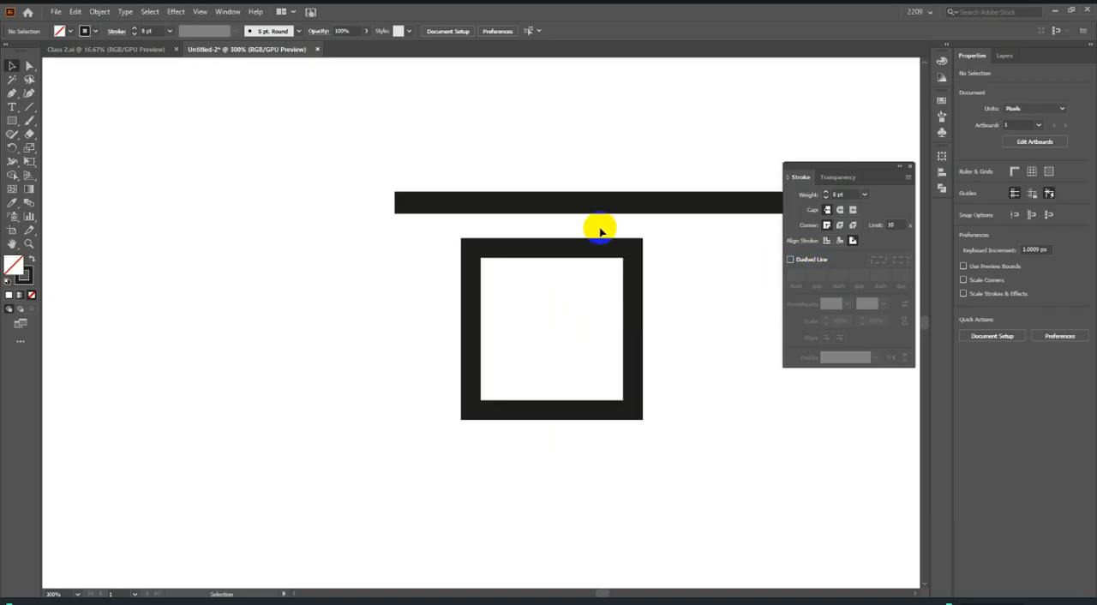
{"action": "scroll", "coordinate": [591, 227], "scroll_direction": "down", "scroll_amount": 2}
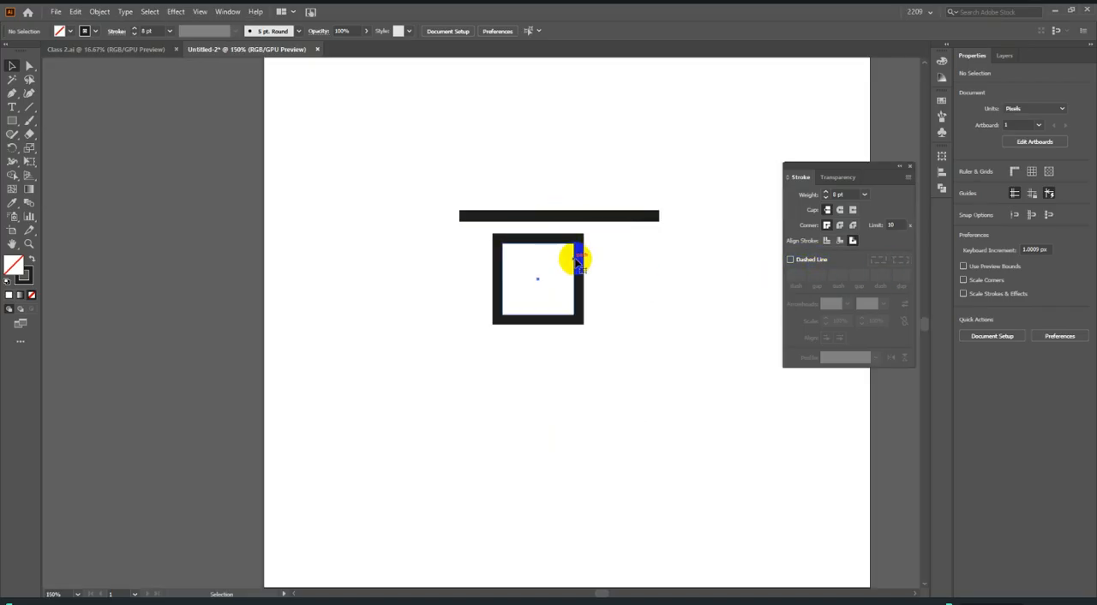
{"action": "scroll", "coordinate": [579, 263], "scroll_direction": "up", "scroll_amount": 3}
{"action": "left_click", "coordinate": [569, 143]}
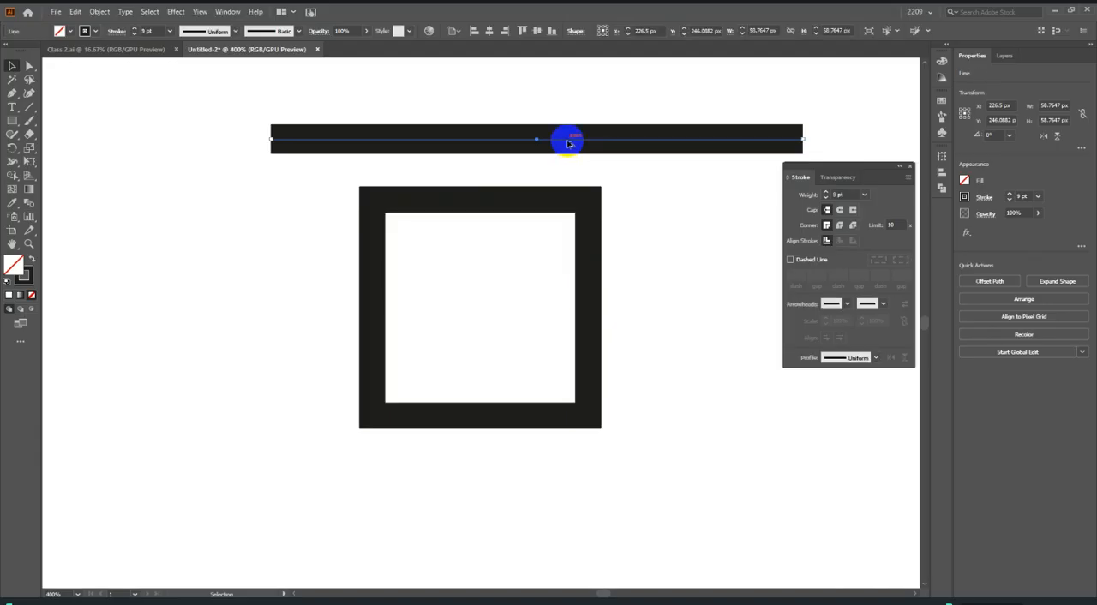
{"action": "scroll", "coordinate": [569, 139], "scroll_direction": "down", "scroll_amount": 3}
{"action": "left_click_drag", "start_coordinate": [558, 140], "coordinate": [562, 344]}
{"action": "scroll", "coordinate": [562, 345], "scroll_direction": "up", "scroll_amount": 3}
{"action": "mouse_move", "coordinate": [690, 295]}
{"action": "left_mouse_down"}
{"action": "mouse_move", "coordinate": [653, 281]}
{"action": "mouse_move", "coordinate": [620, 287]}
{"action": "mouse_move", "coordinate": [664, 270]}
{"action": "mouse_move", "coordinate": [638, 242]}
{"action": "left_mouse_up"}
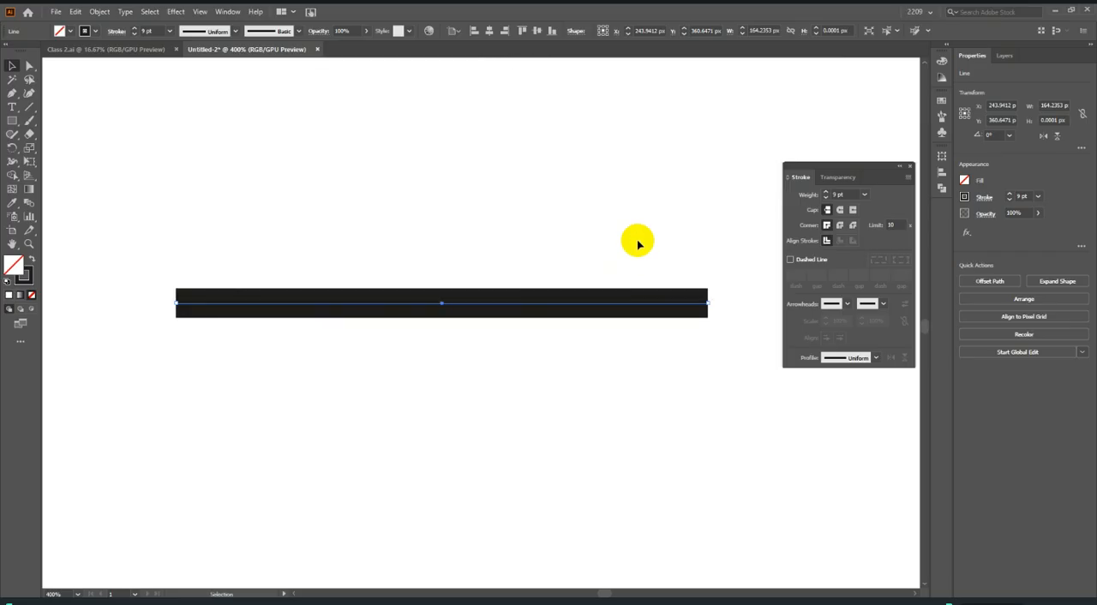
Turn the selected line into a dashed line with 3 pt dashes and 6 pt gaps.
{"action": "left_click", "coordinate": [813, 262]}
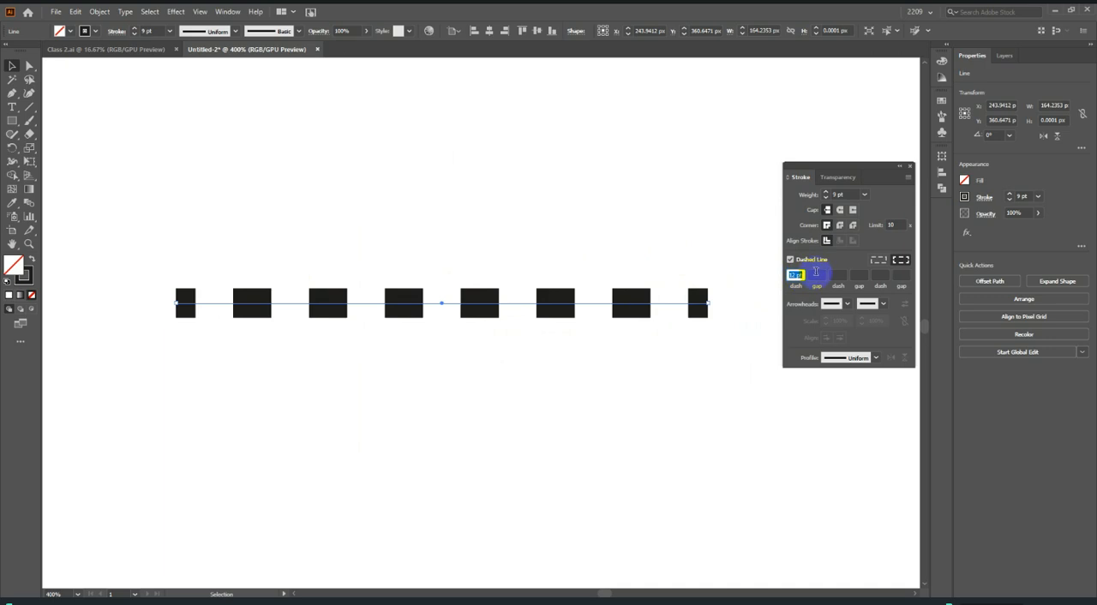
{"action": "scroll", "coordinate": [799, 275], "scroll_direction": "up", "scroll_amount": 4}
{"action": "scroll", "coordinate": [798, 275], "scroll_direction": "down", "scroll_amount": 13}
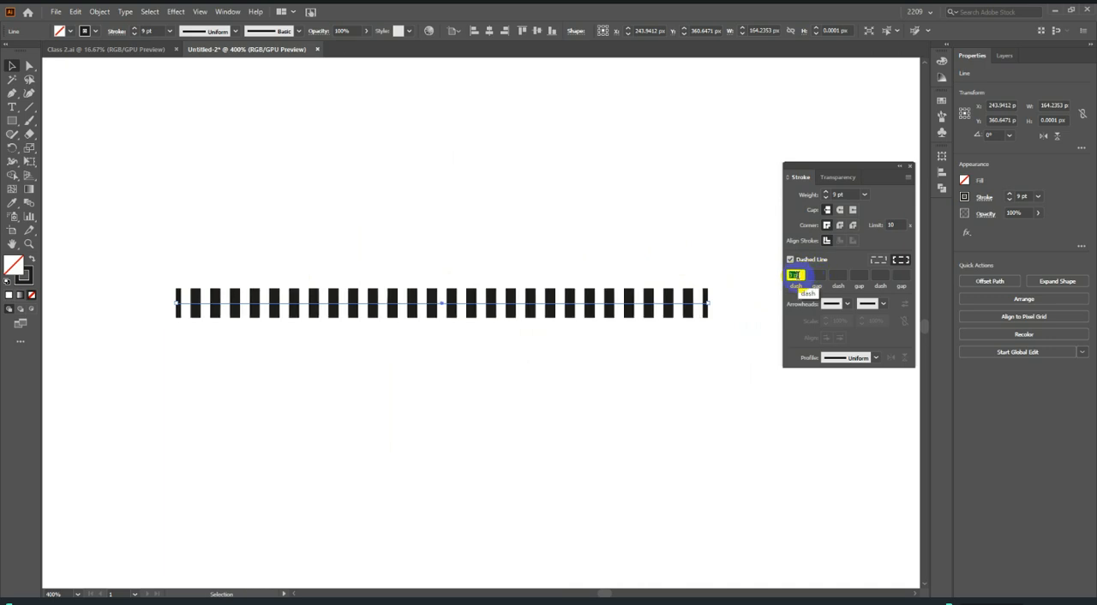
{"action": "scroll", "coordinate": [813, 275], "scroll_direction": "up", "scroll_amount": 4}
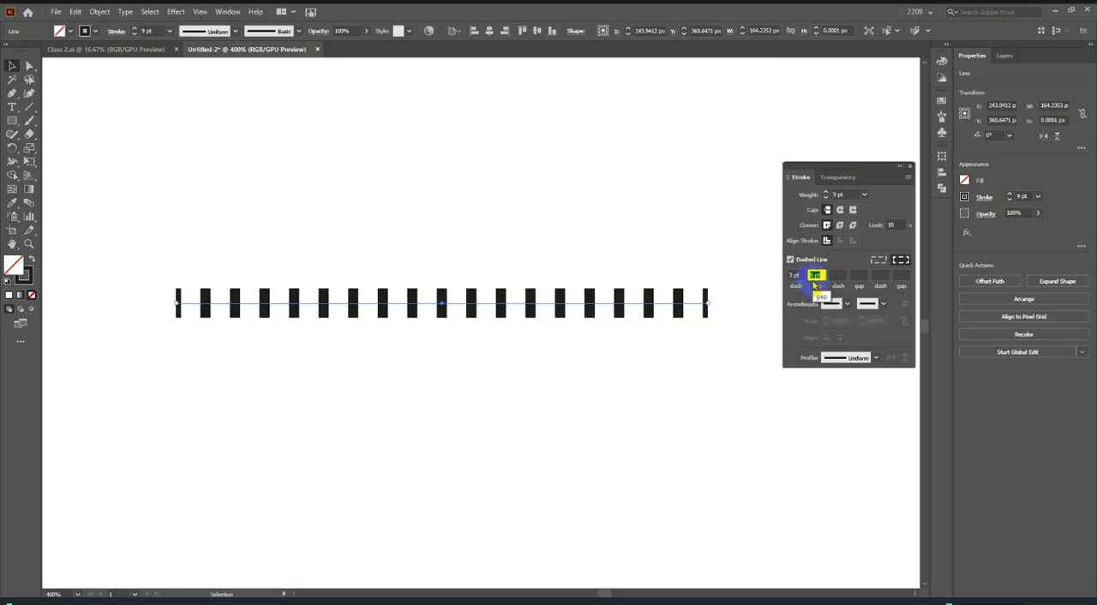
Change the dashed line's pattern to 6 pt dashes and 8 pt gaps.
{"action": "scroll", "coordinate": [795, 274], "scroll_direction": "up", "scroll_amount": 3}
{"action": "scroll", "coordinate": [795, 274], "scroll_direction": "up", "scroll_amount": 2}
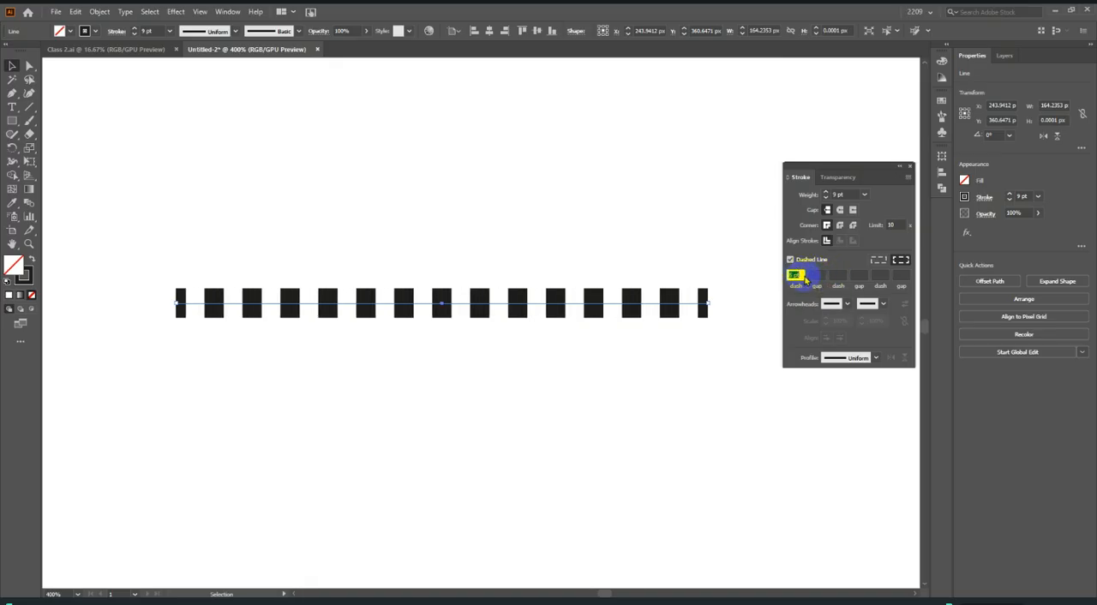
{"action": "left_click", "coordinate": [816, 274]}
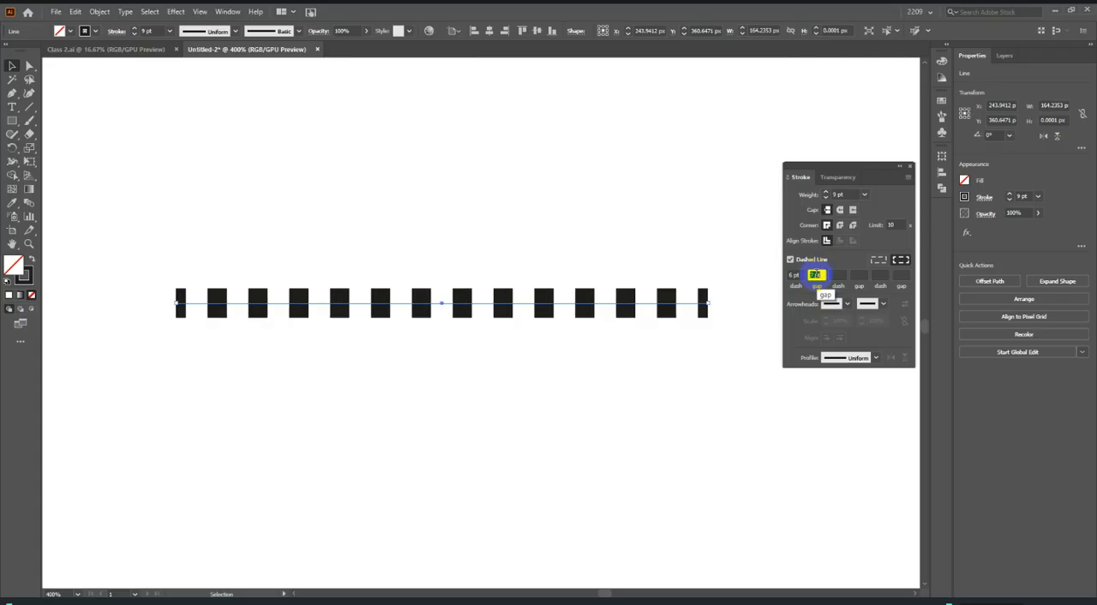
{"action": "scroll", "coordinate": [815, 274], "scroll_direction": "up", "scroll_amount": 4}
{"action": "scroll", "coordinate": [816, 274], "scroll_direction": "down", "scroll_amount": 3}
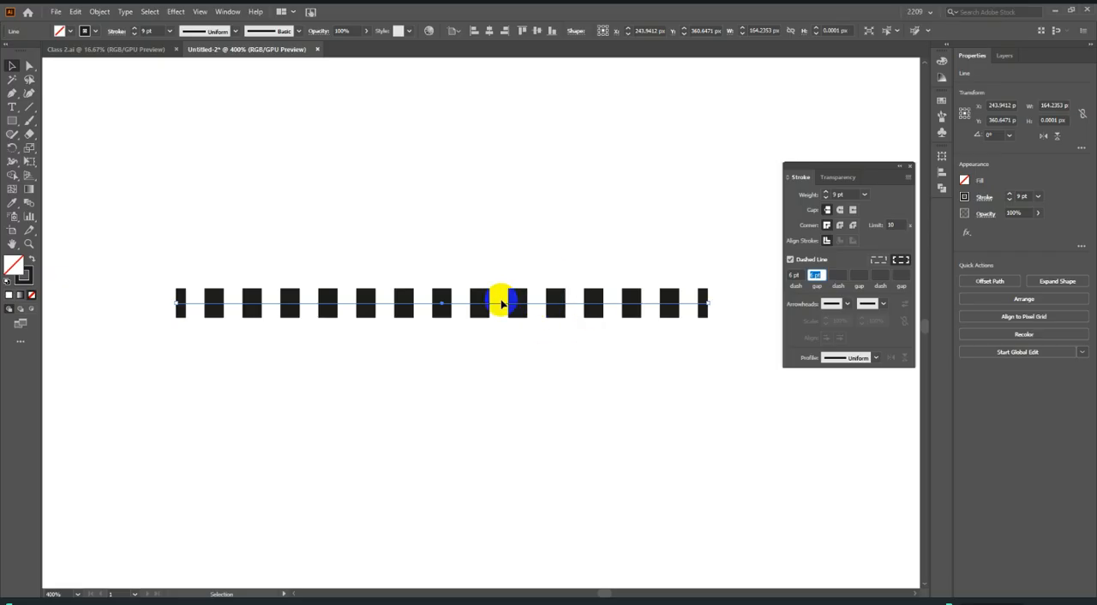
{"action": "scroll", "coordinate": [815, 275], "scroll_direction": "up", "scroll_amount": 2}
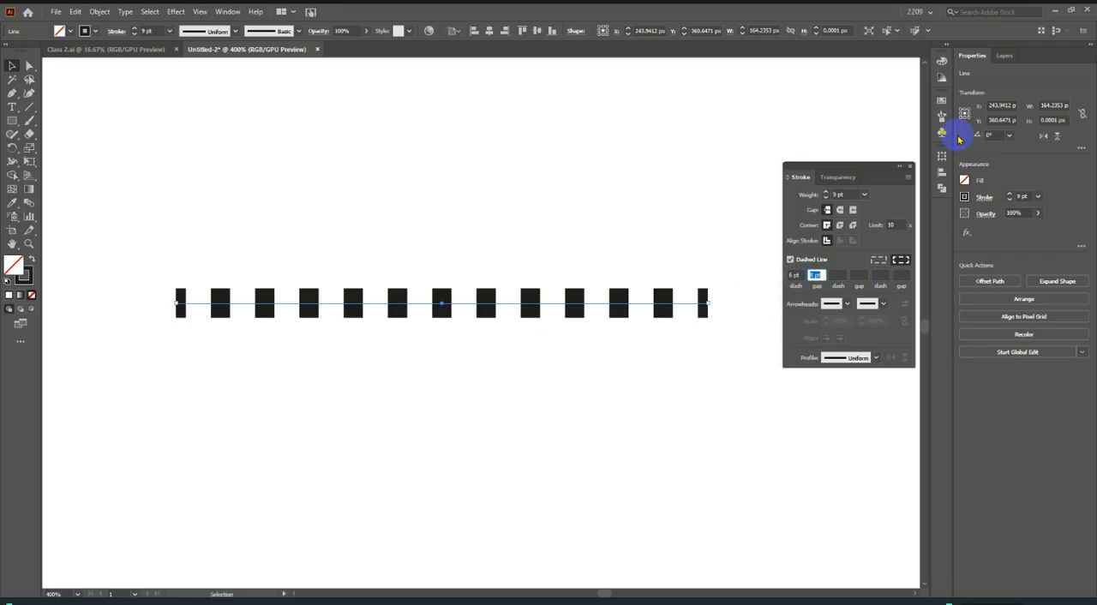
Give the dashed line round caps and widen its gaps to 17 pt.
{"action": "left_click", "coordinate": [839, 210]}
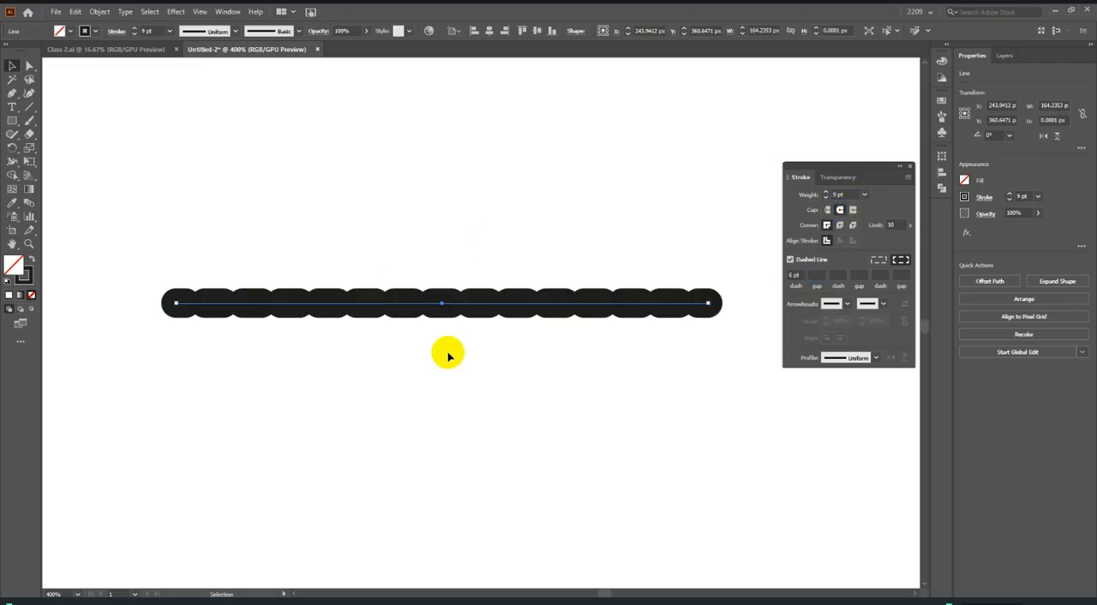
{"action": "left_click", "coordinate": [814, 275]}
{"action": "scroll", "coordinate": [815, 275], "scroll_direction": "up", "scroll_amount": 4}
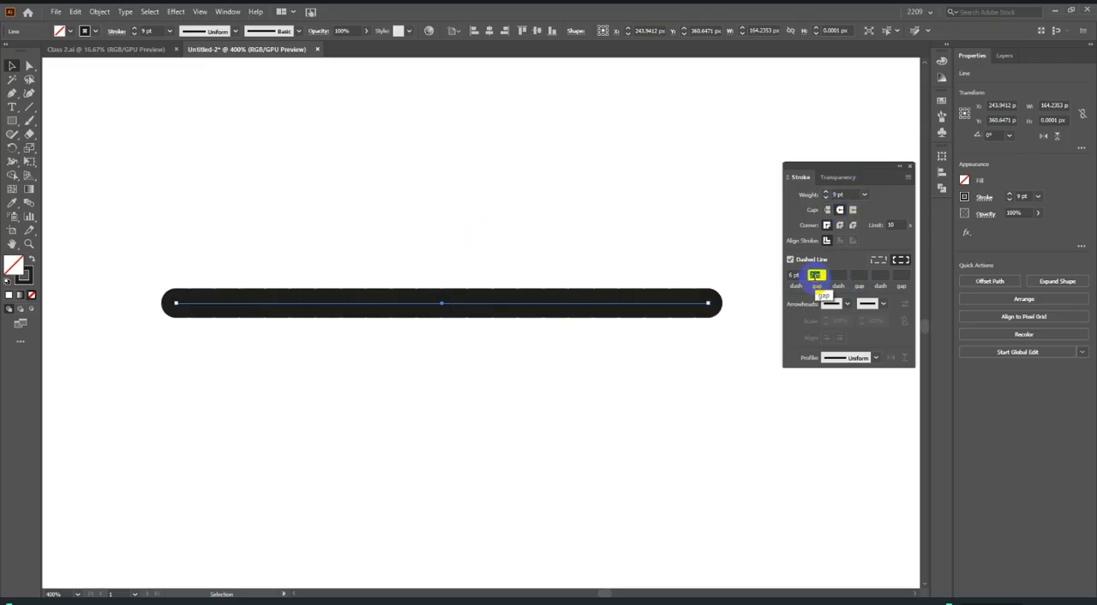
{"action": "scroll", "coordinate": [815, 275], "scroll_direction": "up", "scroll_amount": 4}
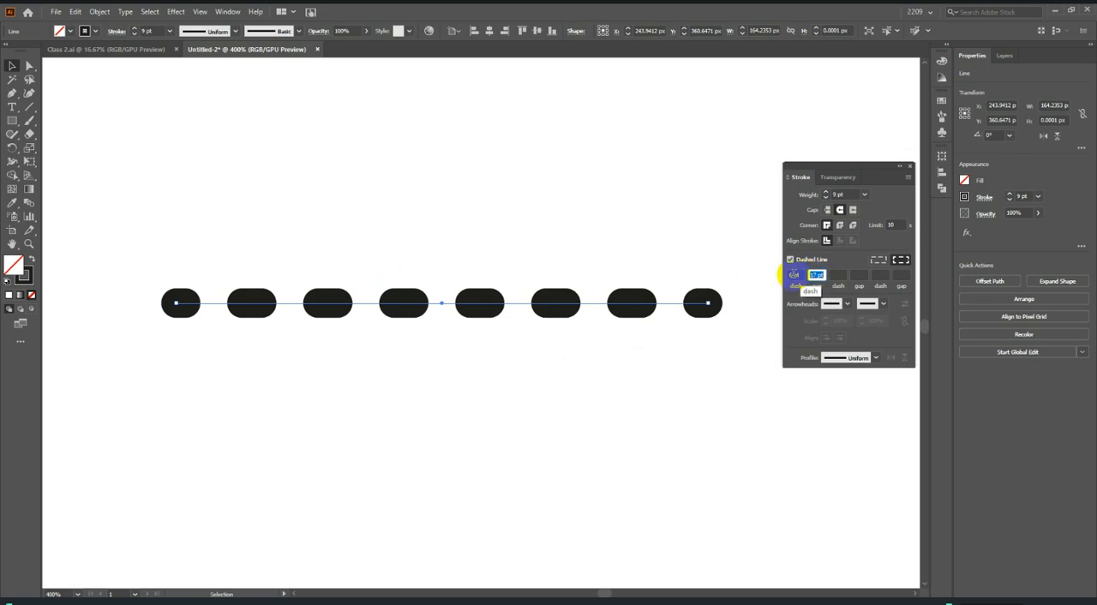
Turn the line into a row of round dots with 0 pt dashes and 15 pt gaps.
{"action": "key", "text": "BackSpace"}
{"action": "left_click", "coordinate": [795, 275]}
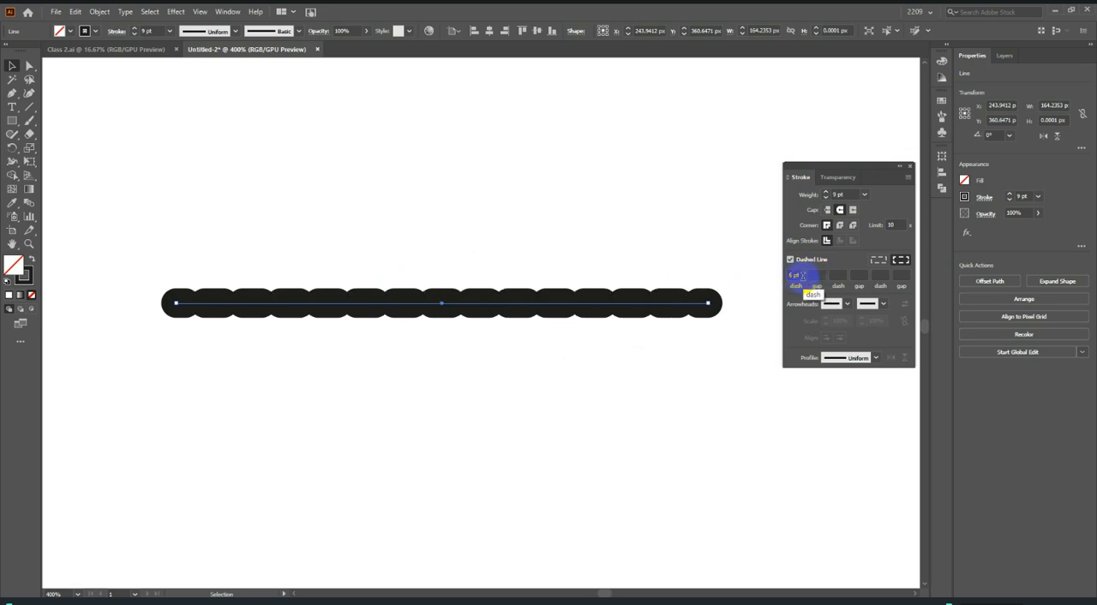
{"action": "left_click_drag", "start_coordinate": [801, 275], "coordinate": [776, 272]}
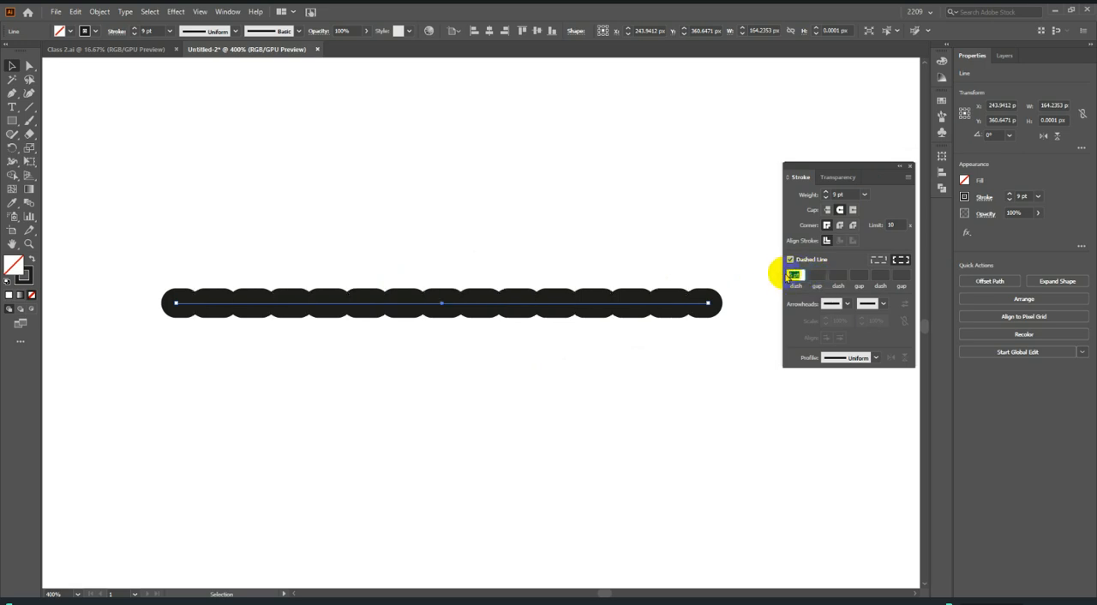
{"action": "type", "text": "0"}
{"action": "left_click", "coordinate": [811, 275]}
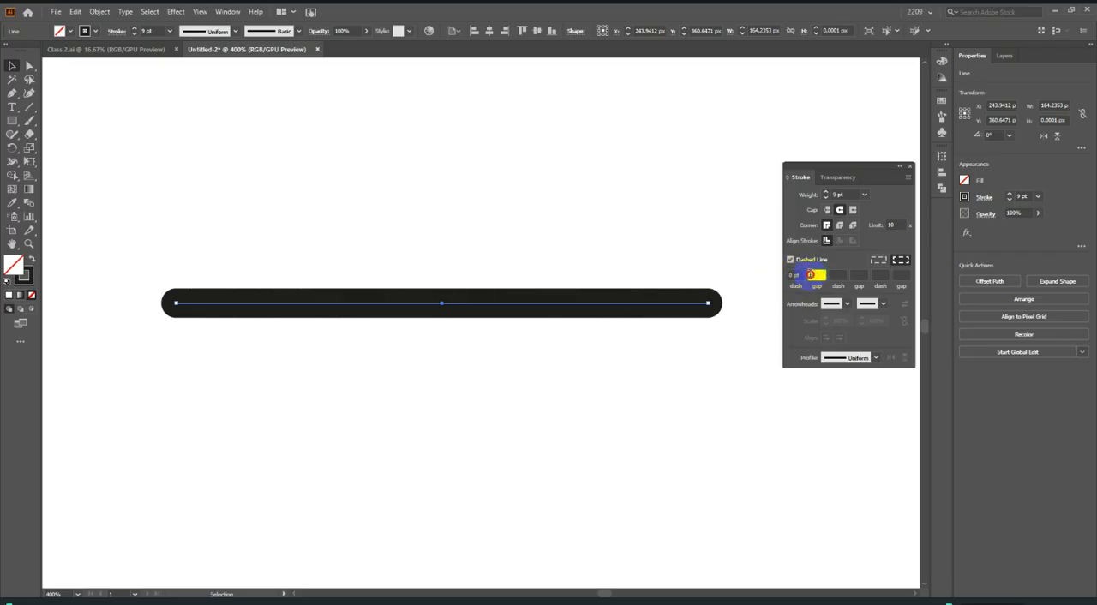
{"action": "scroll", "coordinate": [811, 275], "scroll_direction": "up", "scroll_amount": 20}
{"action": "scroll", "coordinate": [816, 274], "scroll_direction": "down", "scroll_amount": 9}
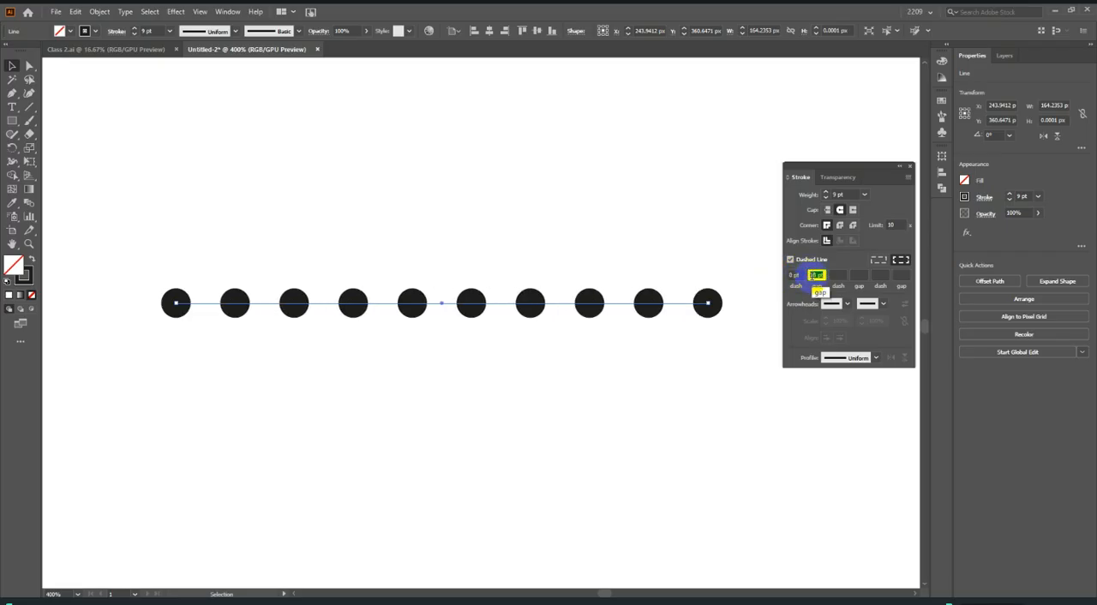
Reduce the dotted line's stroke weight to 4 pt and set its gap to 6 pt.
{"action": "left_click", "coordinate": [863, 195]}
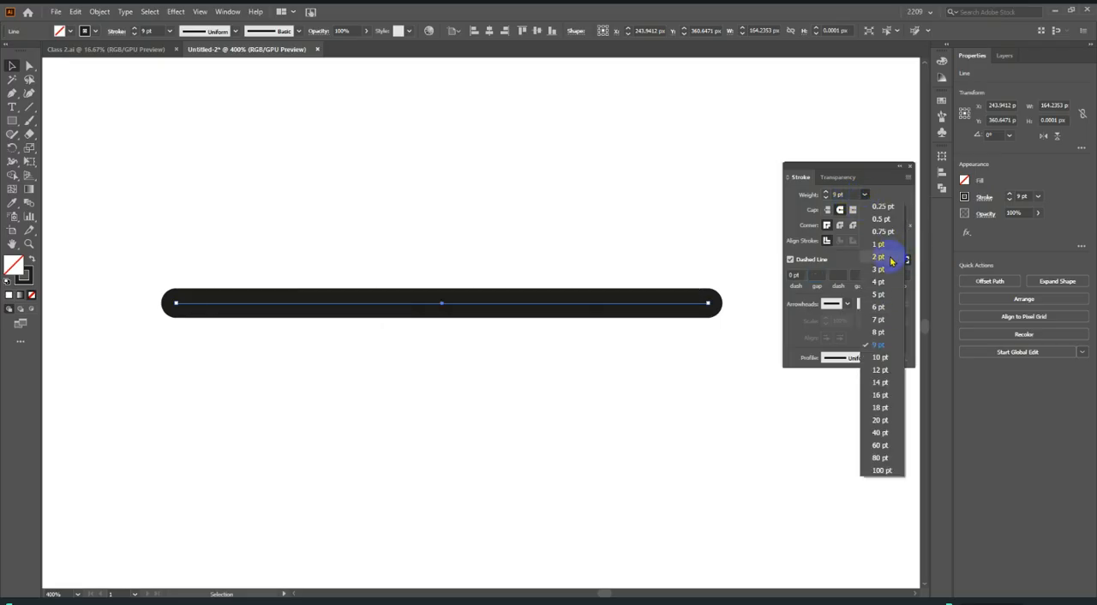
{"action": "left_click", "coordinate": [880, 282]}
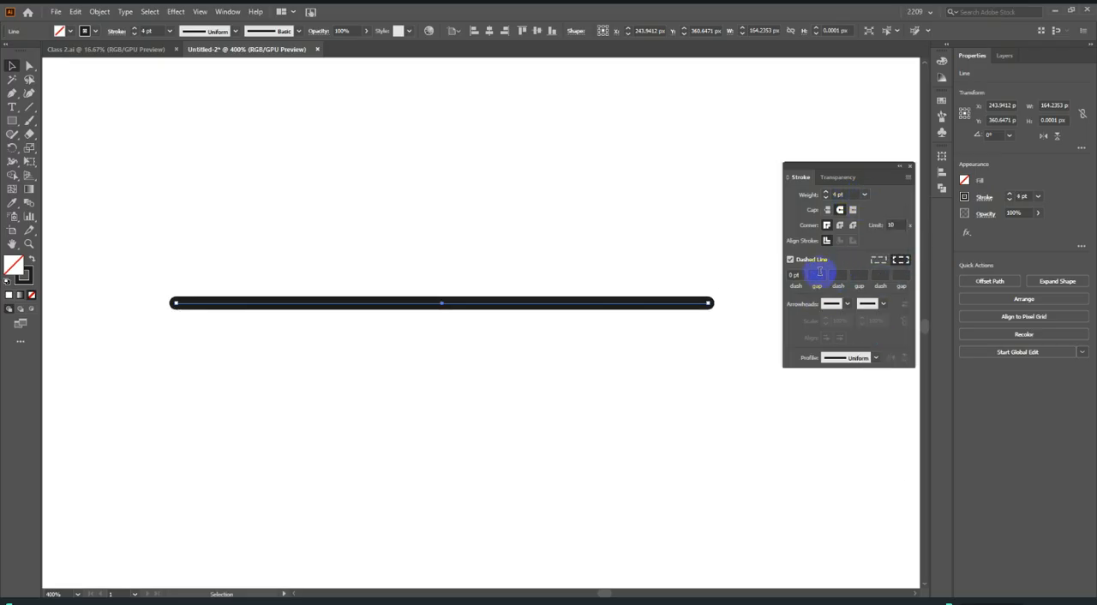
{"action": "scroll", "coordinate": [819, 274], "scroll_direction": "up", "scroll_amount": 4}
{"action": "scroll", "coordinate": [819, 275], "scroll_direction": "down", "scroll_amount": 5}
{"action": "scroll", "coordinate": [818, 275], "scroll_direction": "down", "scroll_amount": 4}
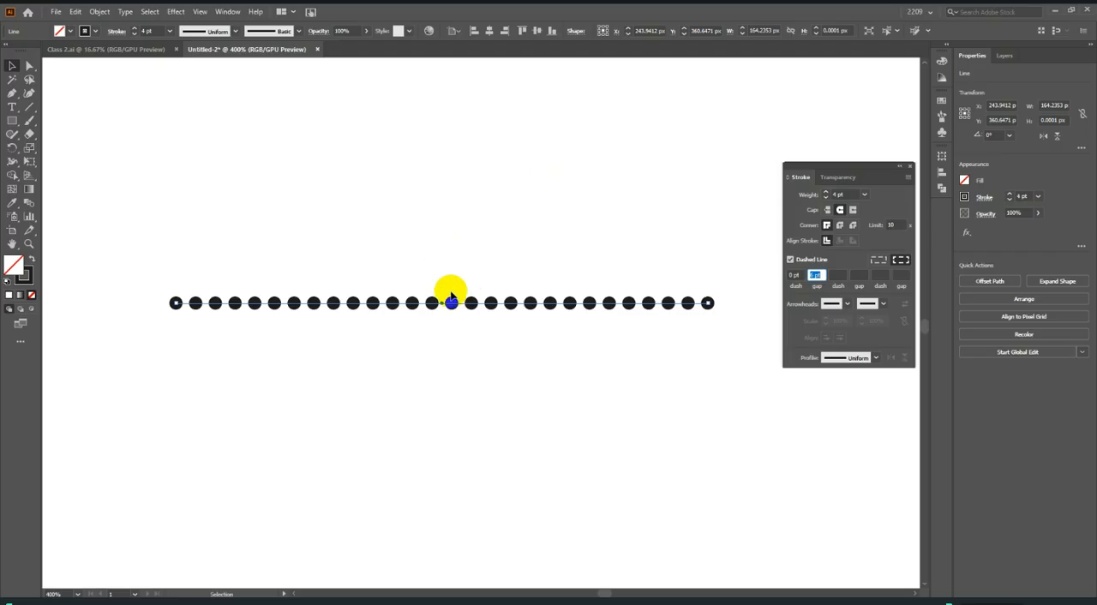
Undo the last gap change and turn off the dashes so the line is solid.
{"action": "key", "text": "ctrl+z"}
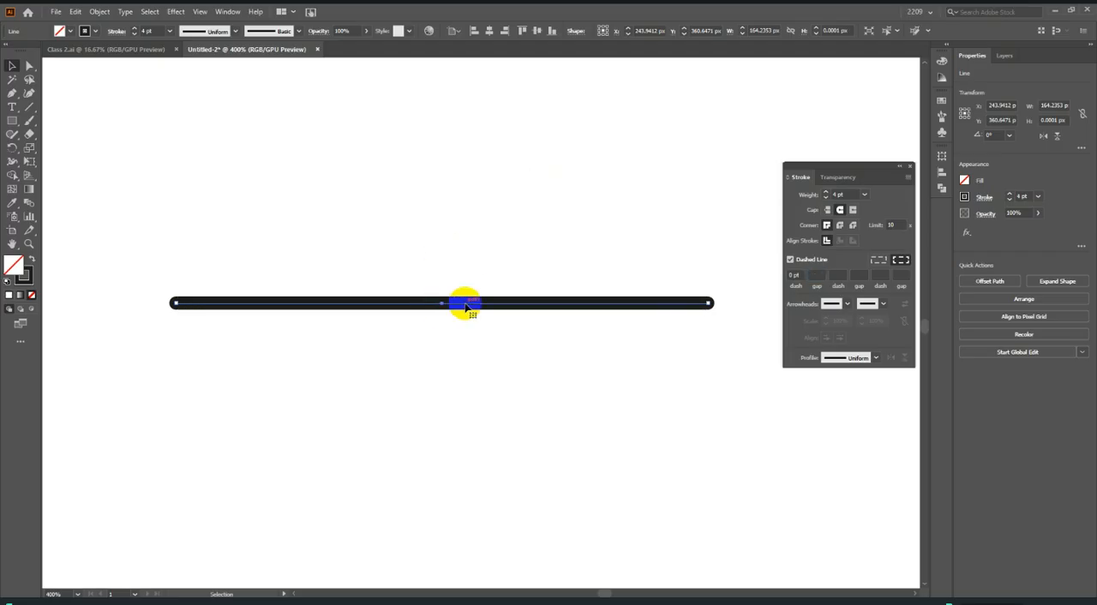
{"action": "left_click", "coordinate": [816, 266]}
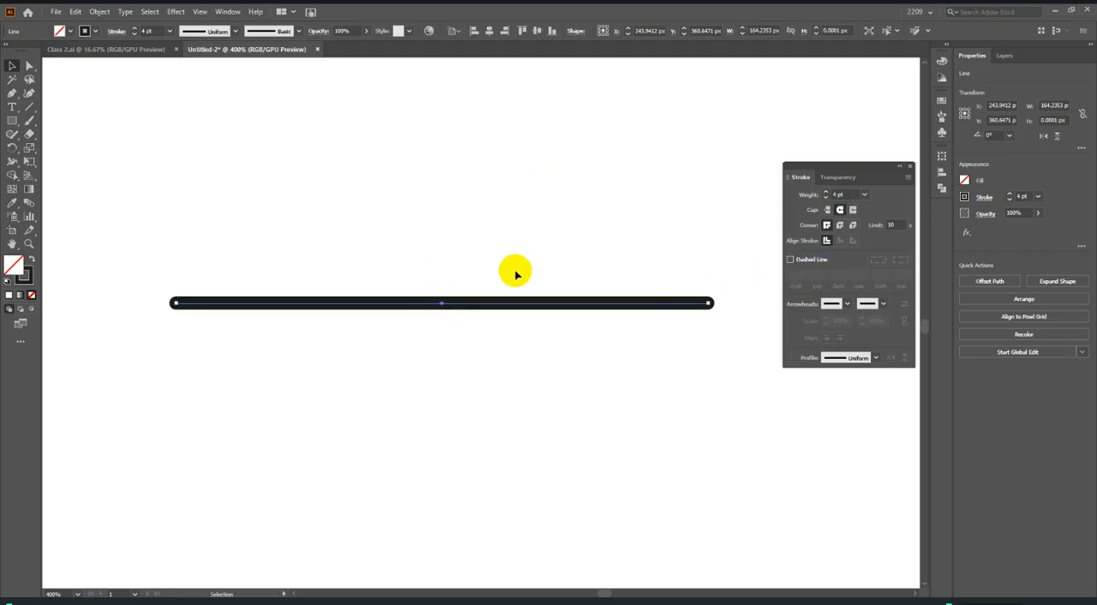
Draw a tall ellipse about 57 by 117 px in the empty area beside the horizontal line.
{"action": "key", "text": "ctrl+minus"}
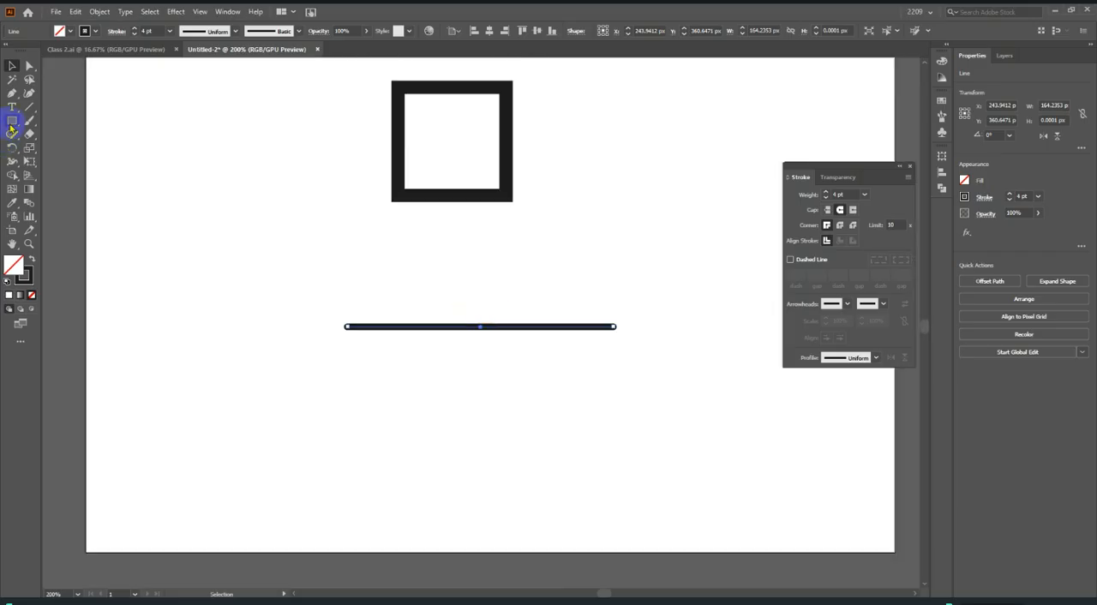
{"action": "right_click", "coordinate": [11, 125]}
{"action": "left_click", "coordinate": [65, 150]}
{"action": "scroll", "coordinate": [426, 215], "scroll_direction": "down", "scroll_amount": 3}
{"action": "scroll", "coordinate": [331, 261], "scroll_direction": "up", "scroll_amount": 4}
{"action": "left_click_drag", "start_coordinate": [389, 126], "coordinate": [529, 409]}
{"action": "left_click", "coordinate": [12, 68]}
Give the ellipse a dotted outline with 0 pt dashes and 6 pt gaps.
{"action": "left_click", "coordinate": [804, 260]}
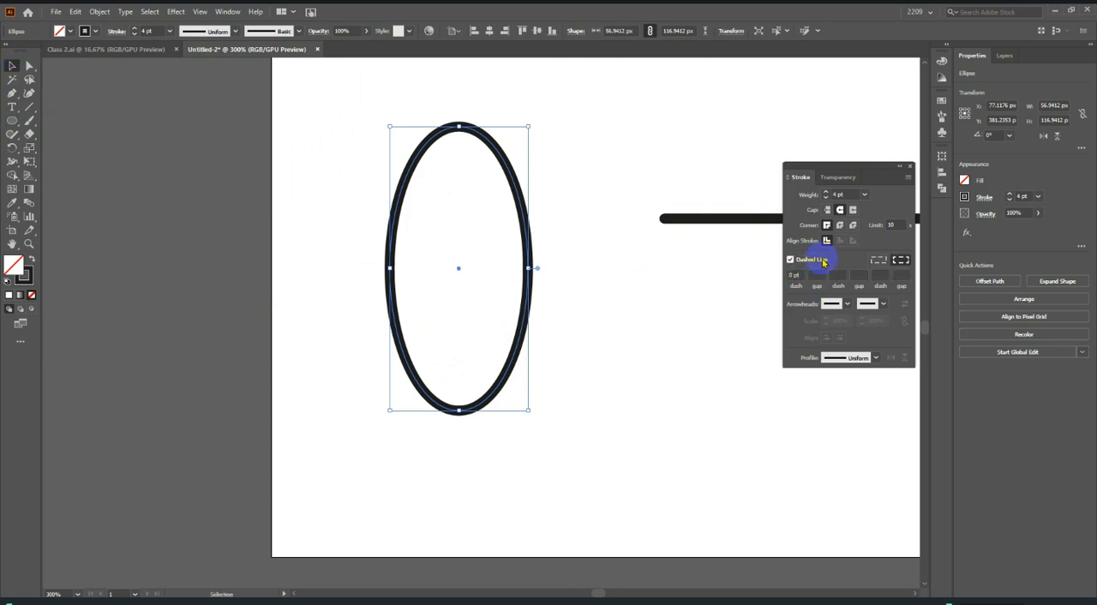
{"action": "scroll", "coordinate": [815, 275], "scroll_direction": "up", "scroll_amount": 9}
{"action": "scroll", "coordinate": [815, 275], "scroll_direction": "down", "scroll_amount": 3}
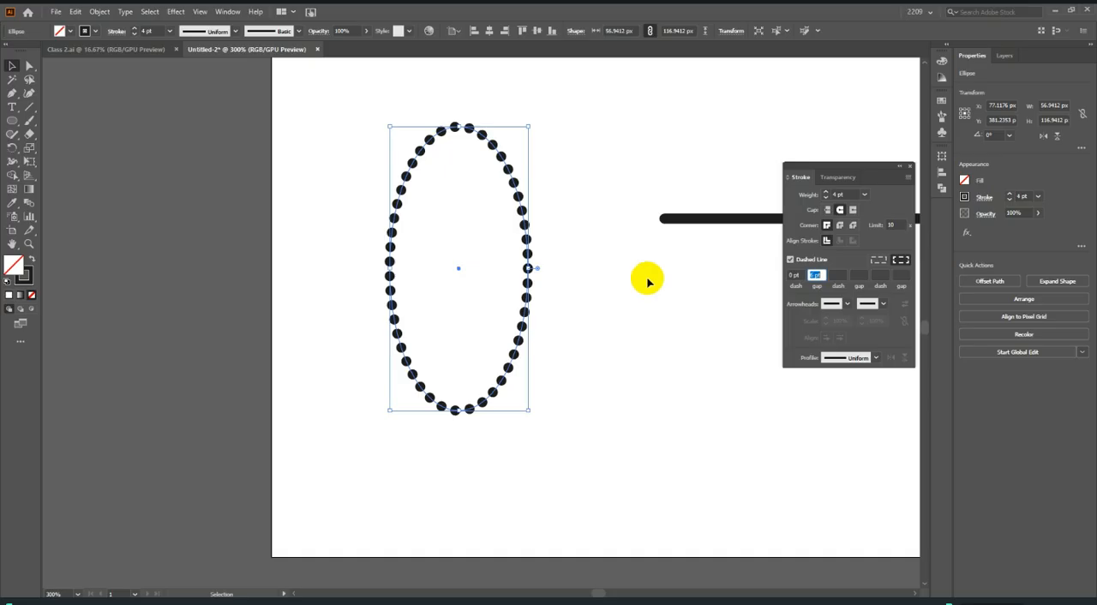
{"action": "scroll", "coordinate": [465, 299], "scroll_direction": "down", "scroll_amount": 3}
{"action": "scroll", "coordinate": [480, 299], "scroll_direction": "up", "scroll_amount": 3}
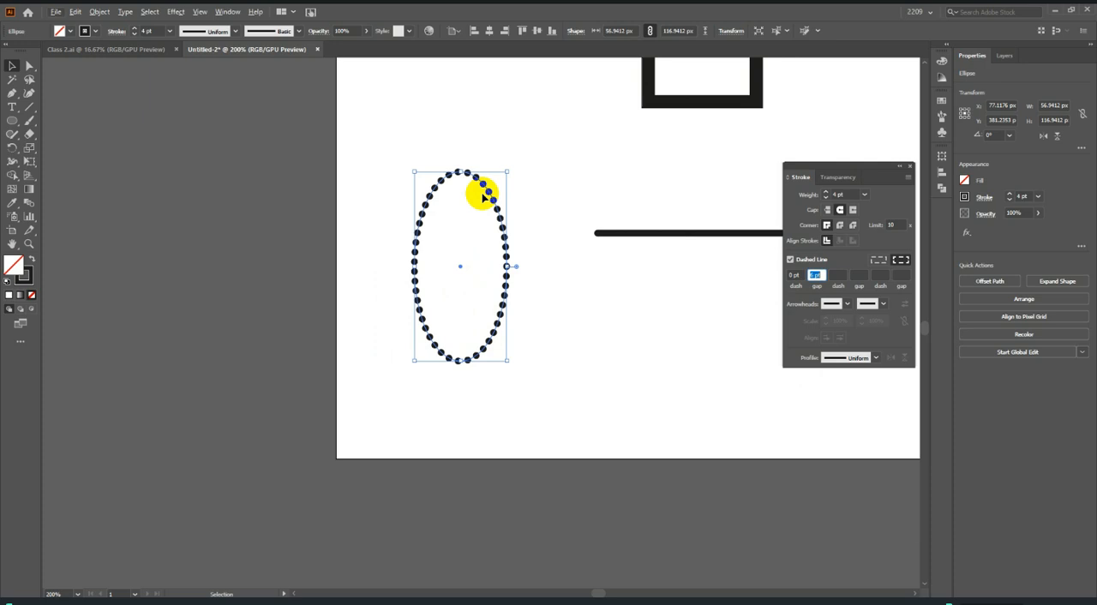
Expand the appearance of the dotted ellipse.
{"action": "left_click", "coordinate": [99, 11]}
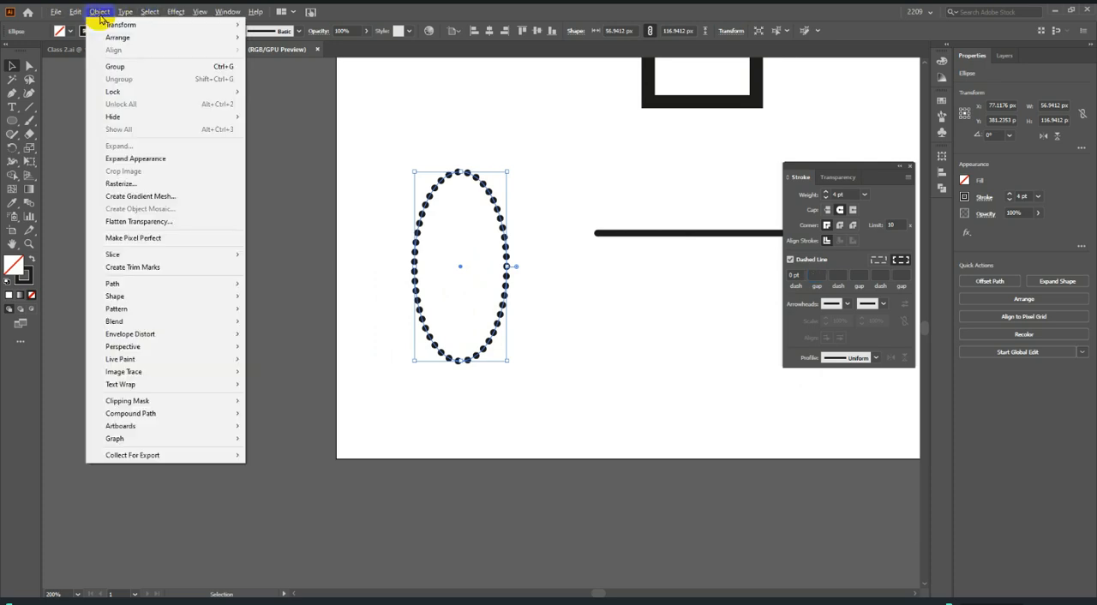
{"action": "left_click", "coordinate": [151, 161]}
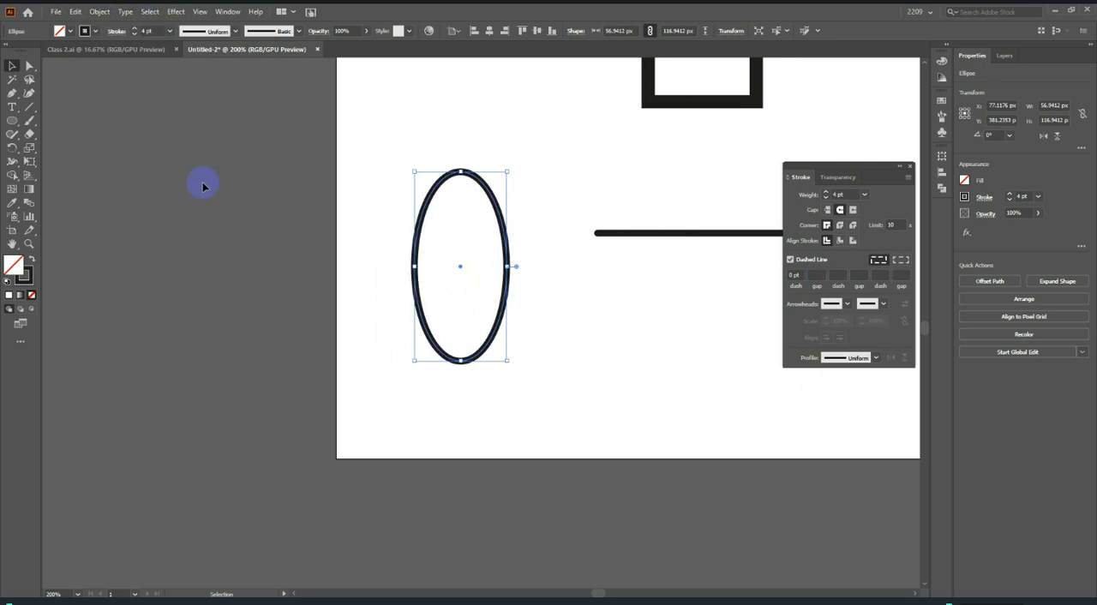
{"action": "scroll", "coordinate": [506, 276], "scroll_direction": "up", "scroll_amount": 3}
{"action": "scroll", "coordinate": [502, 248], "scroll_direction": "down", "scroll_amount": 2}
{"action": "scroll", "coordinate": [509, 243], "scroll_direction": "up", "scroll_amount": 1}
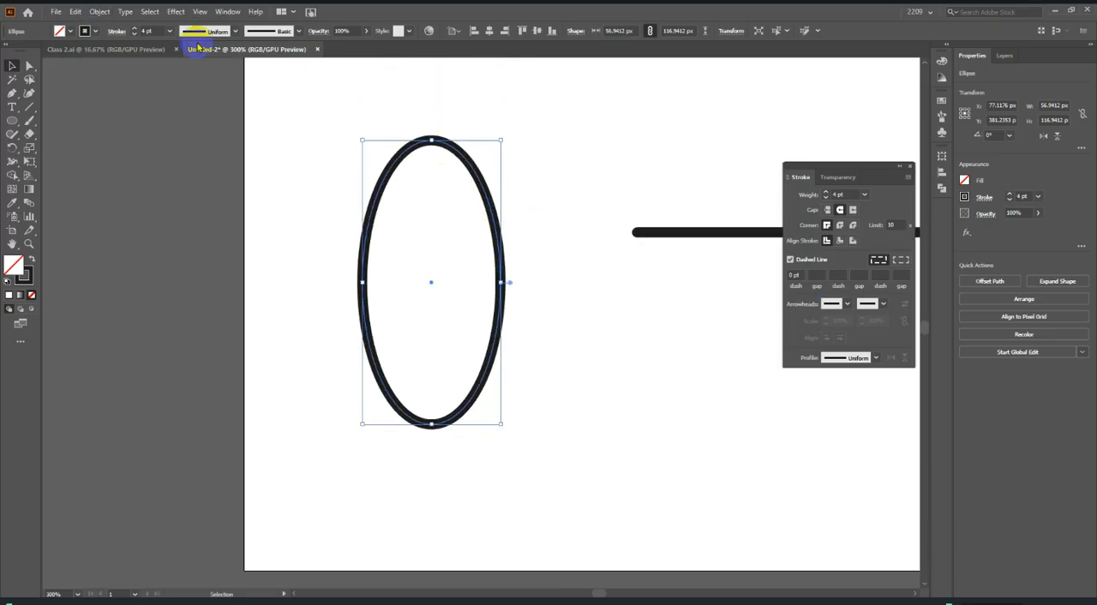
Expand the ellipse's fill and stroke into a filled shape and shift it about 8 px toward the line.
{"action": "left_click", "coordinate": [114, 12]}
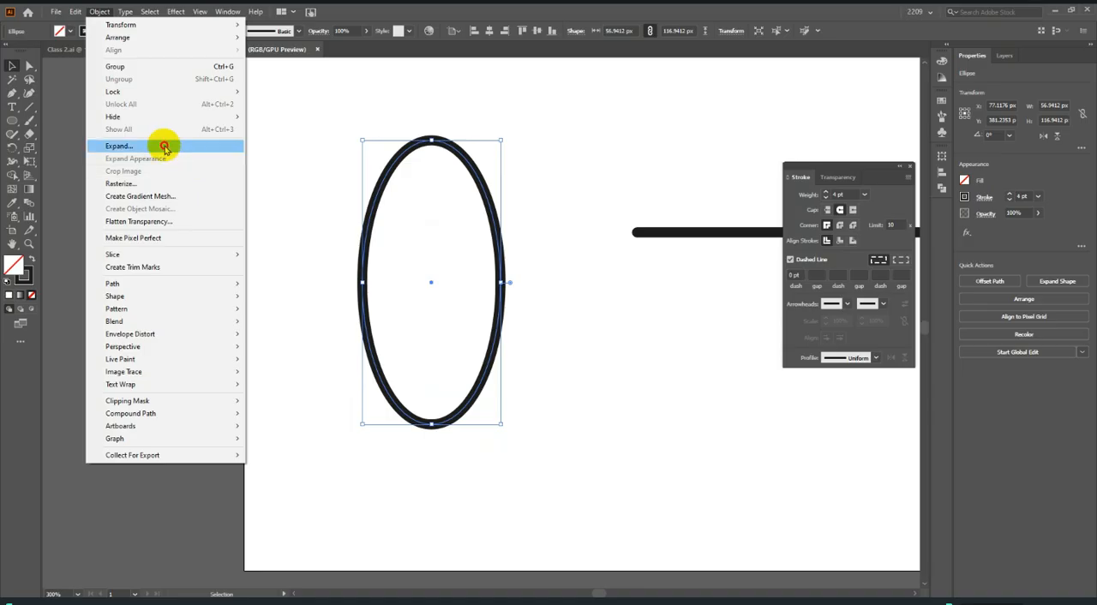
{"action": "left_click", "coordinate": [163, 147]}
{"action": "key", "text": "Return"}
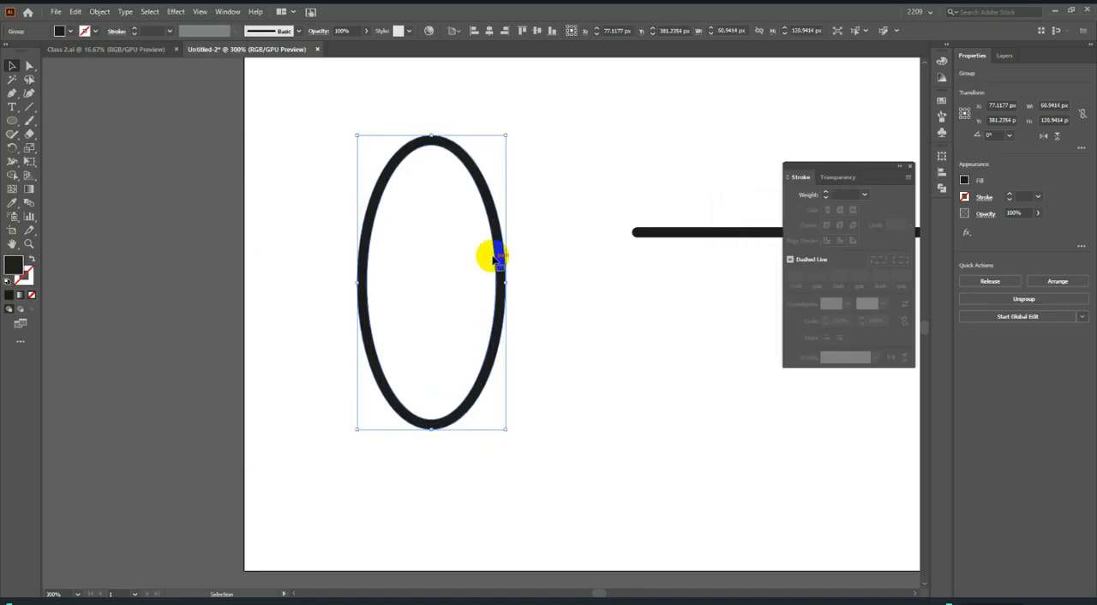
{"action": "scroll", "coordinate": [531, 257], "scroll_direction": "up", "scroll_amount": 2}
{"action": "left_click_drag", "start_coordinate": [506, 294], "coordinate": [523, 315]}
{"action": "left_click", "coordinate": [594, 322]}
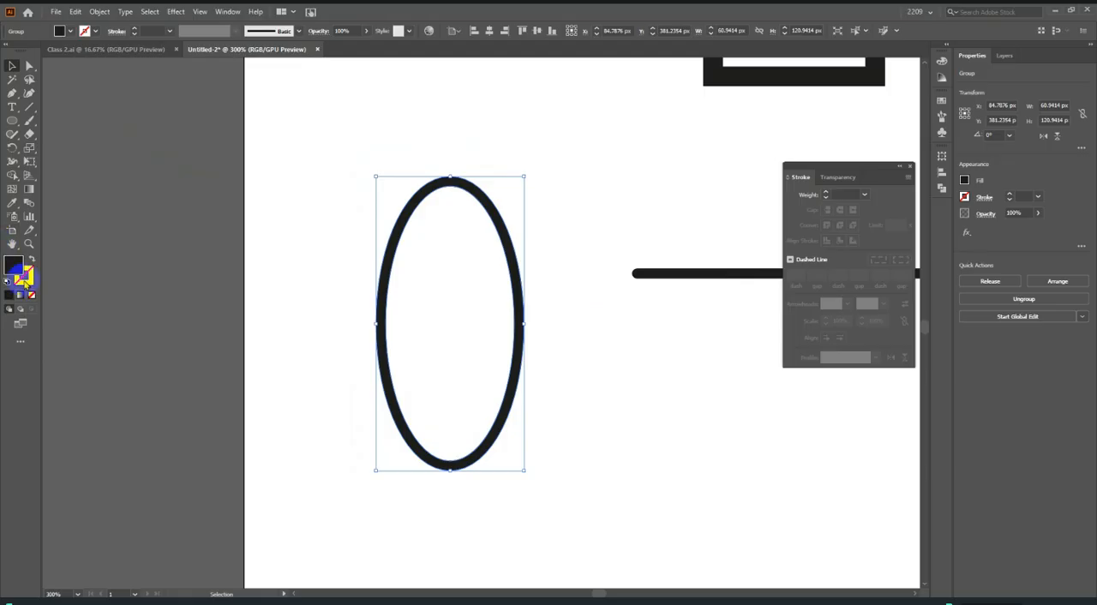
Swap the expanded ellipse's fill and stroke to inspect its inner and outer outlines, and undo the swap.
{"action": "left_click", "coordinate": [32, 262]}
{"action": "left_click", "coordinate": [586, 238]}
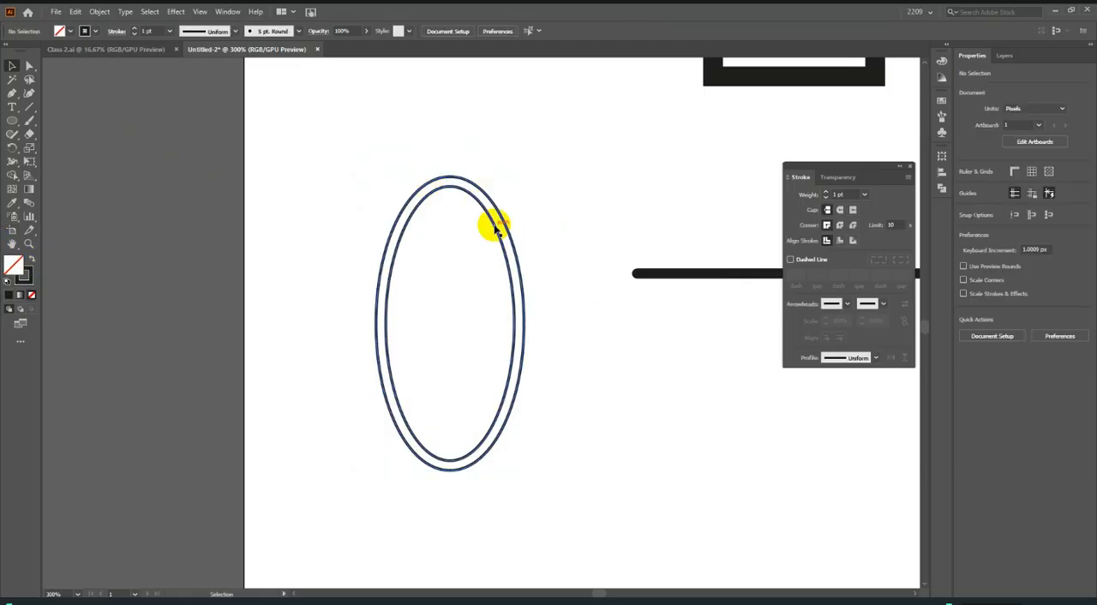
{"action": "scroll", "coordinate": [492, 225], "scroll_direction": "up", "scroll_amount": 3}
{"action": "scroll", "coordinate": [478, 287], "scroll_direction": "down", "scroll_amount": 2}
{"action": "scroll", "coordinate": [531, 275], "scroll_direction": "up", "scroll_amount": 2}
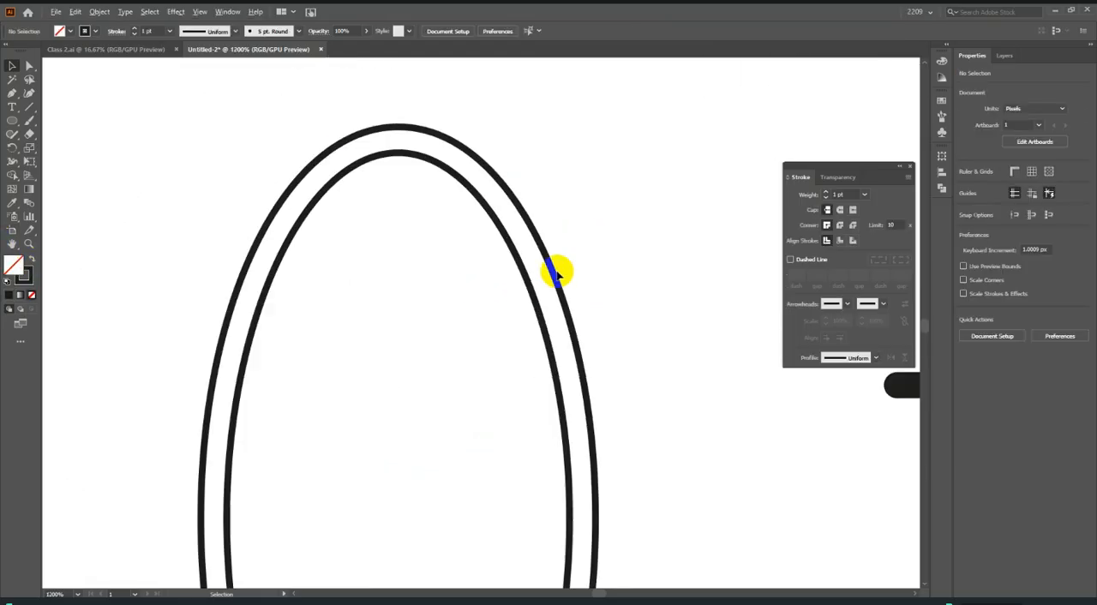
{"action": "scroll", "coordinate": [574, 275], "scroll_direction": "down", "scroll_amount": 4}
{"action": "key", "text": "ctrl+z"}
{"action": "scroll", "coordinate": [547, 286], "scroll_direction": "up", "scroll_amount": 7}
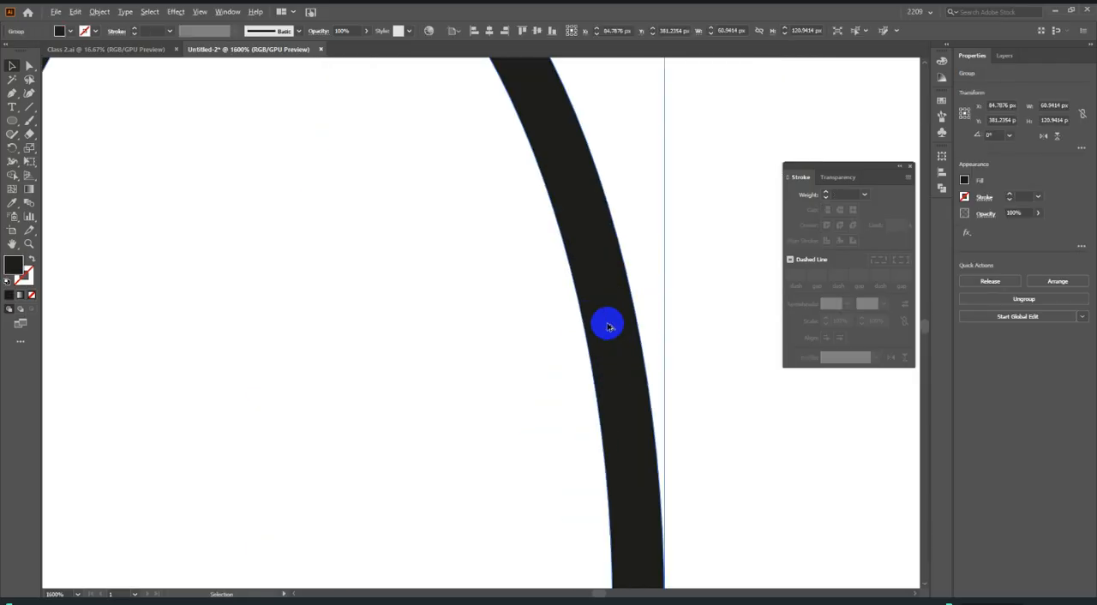
{"action": "scroll", "coordinate": [617, 317], "scroll_direction": "down", "scroll_amount": 5}
{"action": "scroll", "coordinate": [618, 317], "scroll_direction": "down", "scroll_amount": 2}
{"action": "scroll", "coordinate": [505, 294], "scroll_direction": "down", "scroll_amount": 2}
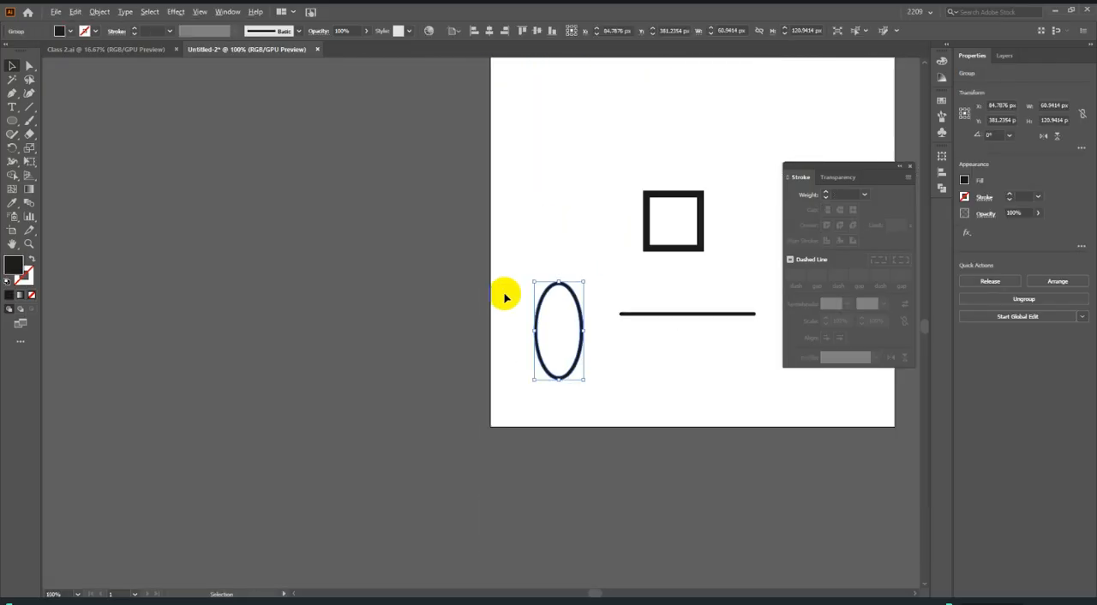
{"action": "scroll", "coordinate": [574, 316], "scroll_direction": "down", "scroll_amount": 2}
{"action": "scroll", "coordinate": [575, 319], "scroll_direction": "up", "scroll_amount": 2}
{"action": "scroll", "coordinate": [575, 319], "scroll_direction": "up", "scroll_amount": 1}
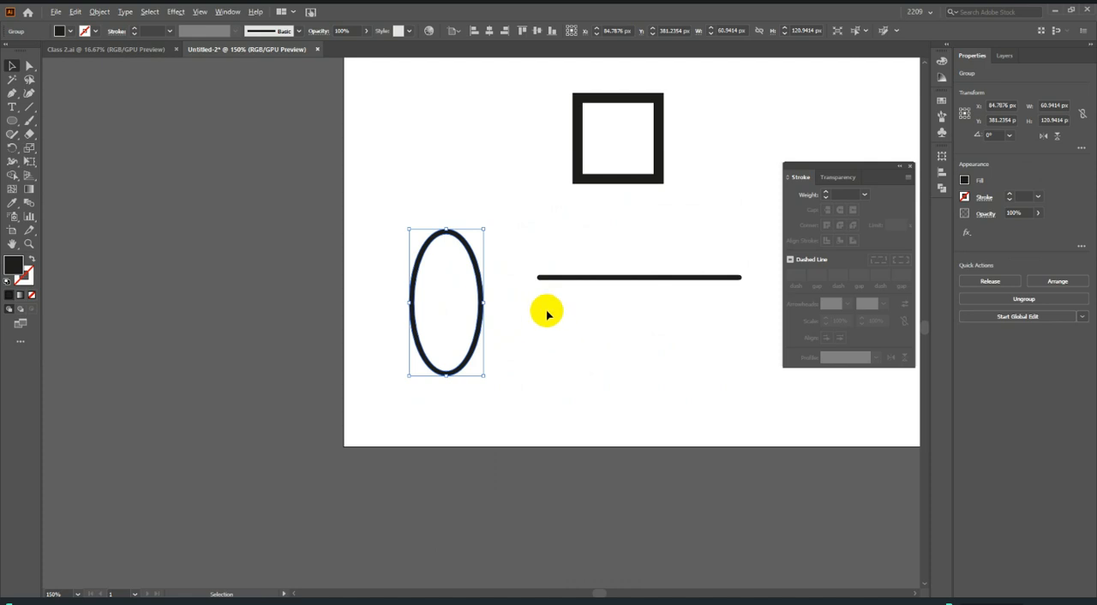
{"action": "scroll", "coordinate": [545, 310], "scroll_direction": "down", "scroll_amount": 3}
{"action": "scroll", "coordinate": [600, 322], "scroll_direction": "up", "scroll_amount": 1}
{"action": "scroll", "coordinate": [595, 321], "scroll_direction": "down", "scroll_amount": 1}
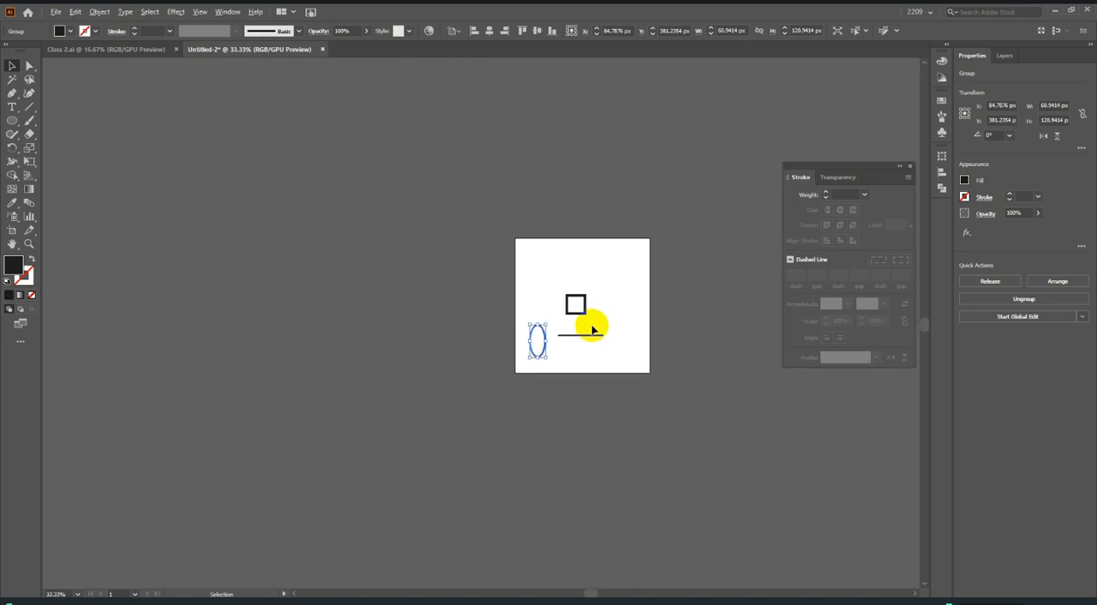
Expand the horizontal line's fill and stroke into a filled shape and examine its rounded end.
{"action": "scroll", "coordinate": [514, 339], "scroll_direction": "up", "scroll_amount": 6}
{"action": "left_click_drag", "start_coordinate": [445, 328], "coordinate": [502, 385]}
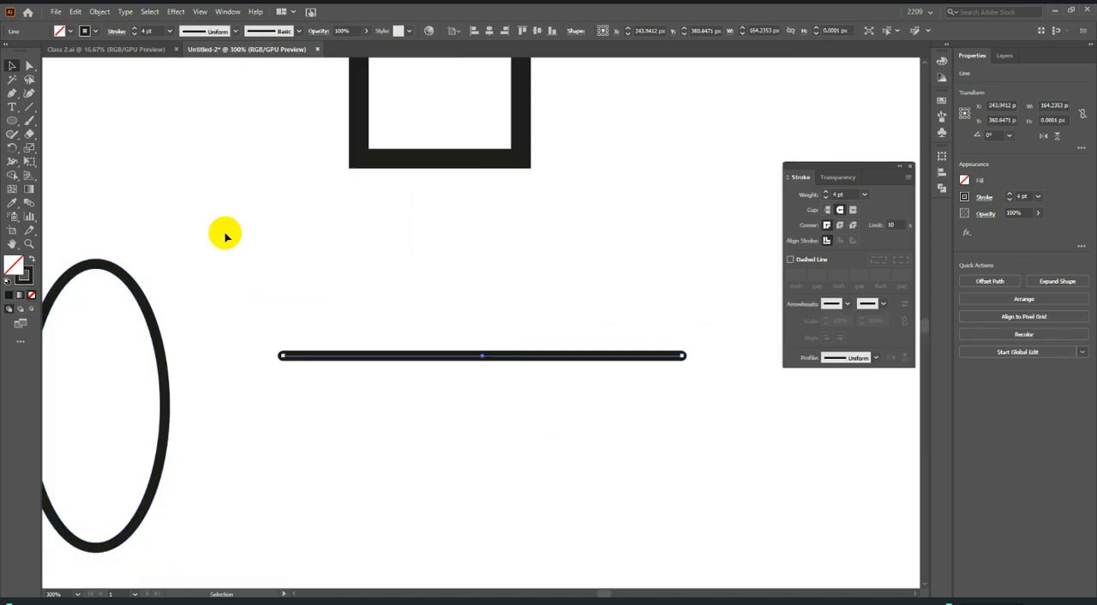
{"action": "left_click", "coordinate": [99, 11]}
{"action": "left_click", "coordinate": [191, 146]}
{"action": "key", "text": "Return"}
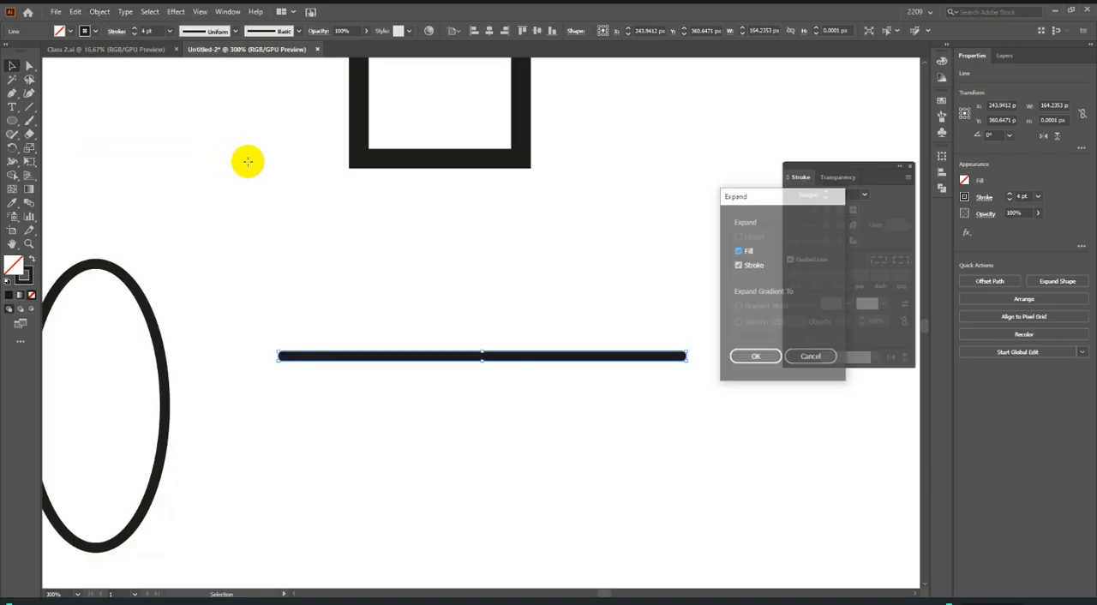
{"action": "scroll", "coordinate": [251, 357], "scroll_direction": "up", "scroll_amount": 2}
{"action": "scroll", "coordinate": [291, 358], "scroll_direction": "up", "scroll_amount": 4}
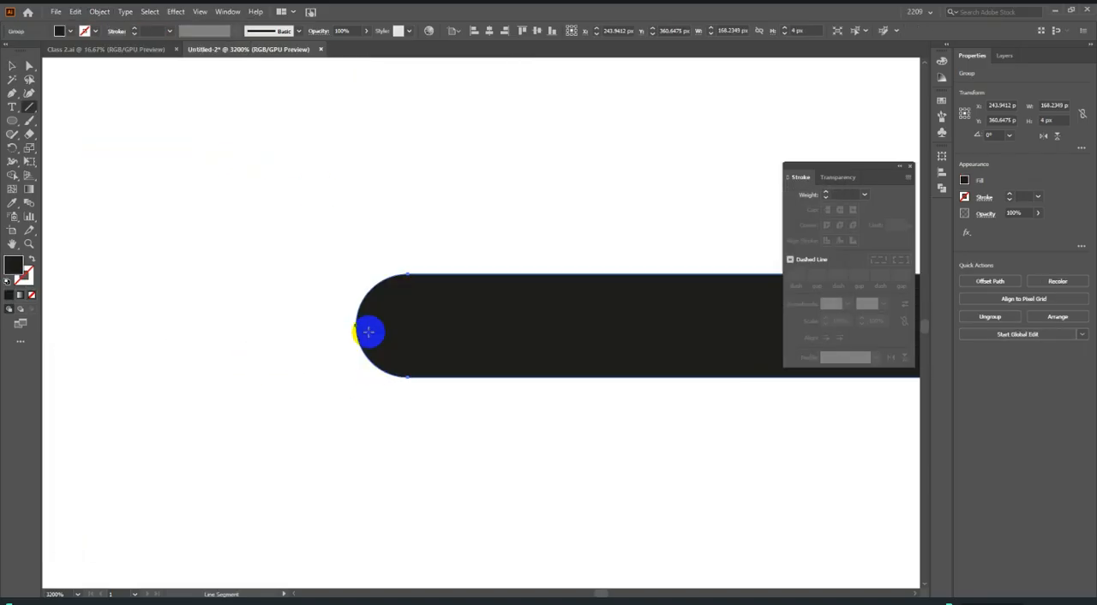
Move the expanded ellipse and line up above the square and deselect them.
{"action": "scroll", "coordinate": [402, 323], "scroll_direction": "down", "scroll_amount": 3}
{"action": "scroll", "coordinate": [406, 321], "scroll_direction": "down", "scroll_amount": 5}
{"action": "left_click", "coordinate": [12, 65]}
{"action": "left_click", "coordinate": [399, 265]}
{"action": "scroll", "coordinate": [401, 272], "scroll_direction": "down", "scroll_amount": 2}
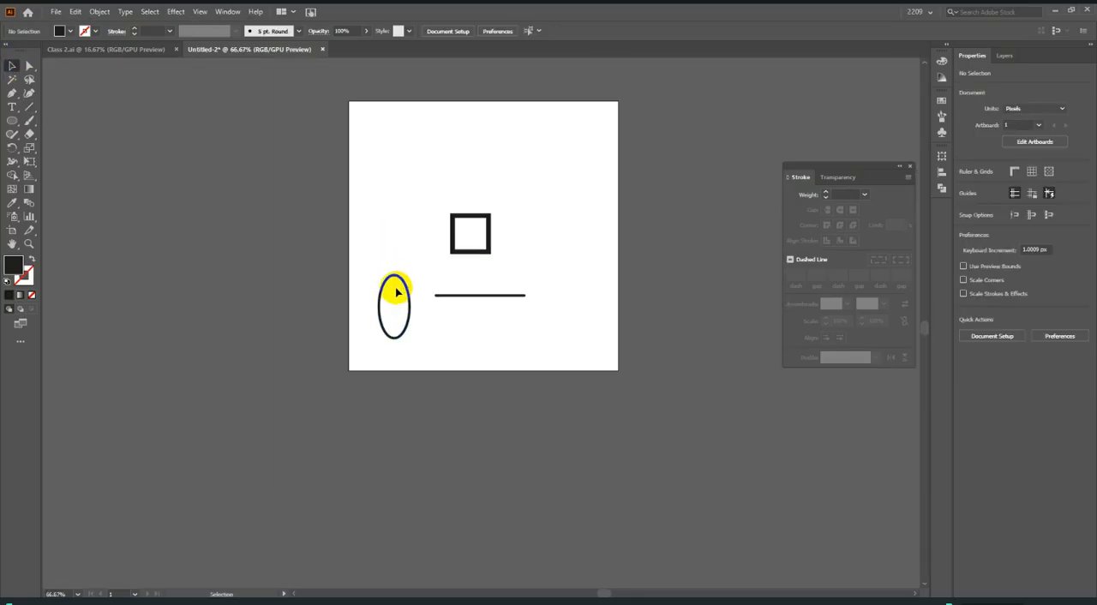
{"action": "scroll", "coordinate": [394, 284], "scroll_direction": "up", "scroll_amount": 1}
{"action": "scroll", "coordinate": [393, 285], "scroll_direction": "down", "scroll_amount": 1}
{"action": "left_click", "coordinate": [408, 302]}
{"action": "left_click_drag", "start_coordinate": [472, 302], "coordinate": [480, 178]}
{"action": "left_click", "coordinate": [537, 252]}
{"action": "scroll", "coordinate": [502, 233], "scroll_direction": "up", "scroll_amount": 1}
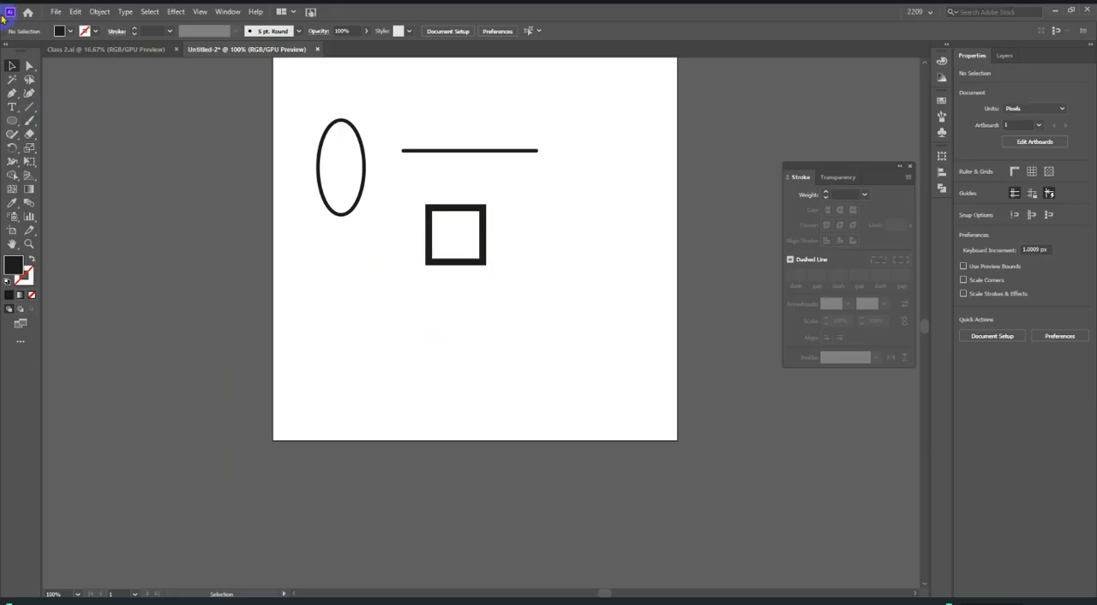
Draw a black filled circle about 117.5 px in diameter near the artboard's right edge and nudge it slightly left.
{"action": "left_click", "coordinate": [13, 120]}
{"action": "scroll", "coordinate": [547, 262], "scroll_direction": "up", "scroll_amount": 2}
{"action": "left_click_drag", "start_coordinate": [519, 198], "coordinate": [642, 386]}
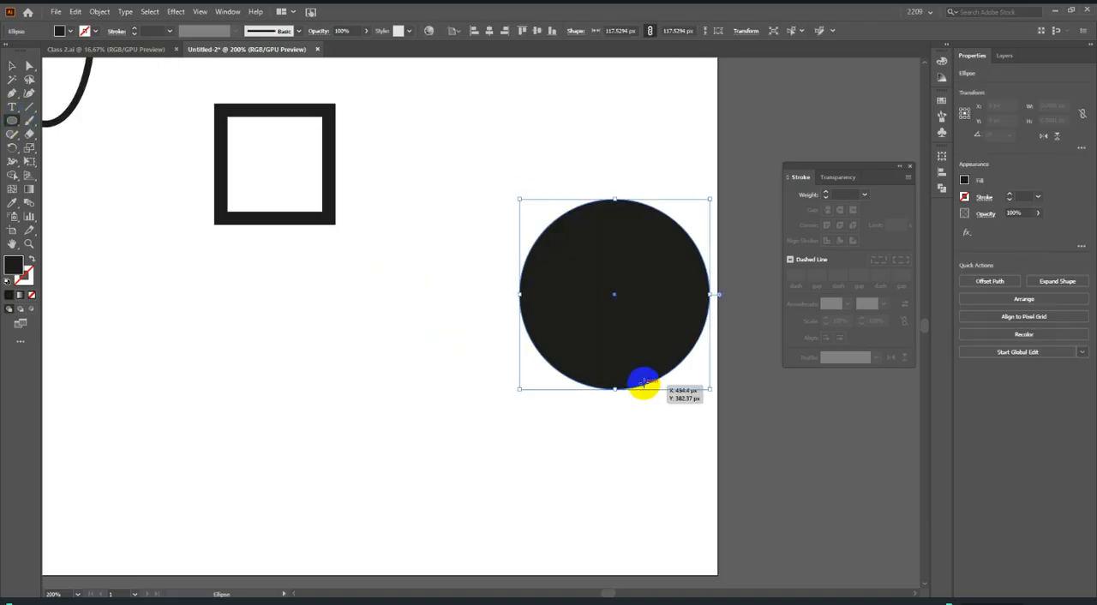
{"action": "left_click", "coordinate": [10, 62]}
{"action": "left_click_drag", "start_coordinate": [574, 336], "coordinate": [549, 335]}
Add a 12 pt stroke to the black circle.
{"action": "left_click", "coordinate": [846, 193]}
{"action": "scroll", "coordinate": [847, 193], "scroll_direction": "up", "scroll_amount": 6}
{"action": "scroll", "coordinate": [846, 194], "scroll_direction": "up", "scroll_amount": 6}
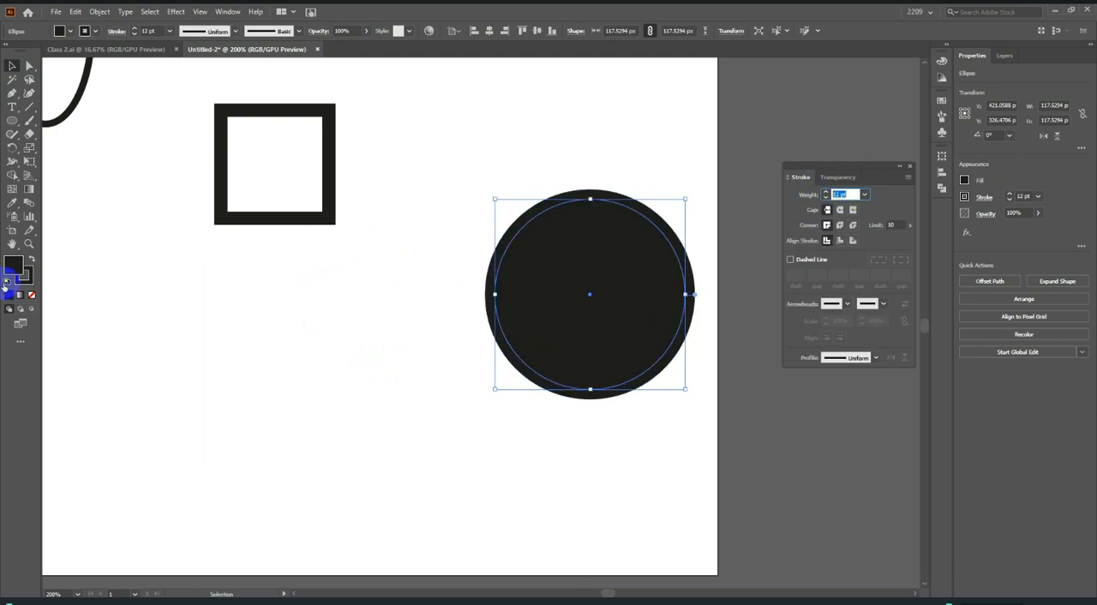
Give the circle a white fill and reduce its black stroke to 4 pt.
{"action": "left_click", "coordinate": [10, 205]}
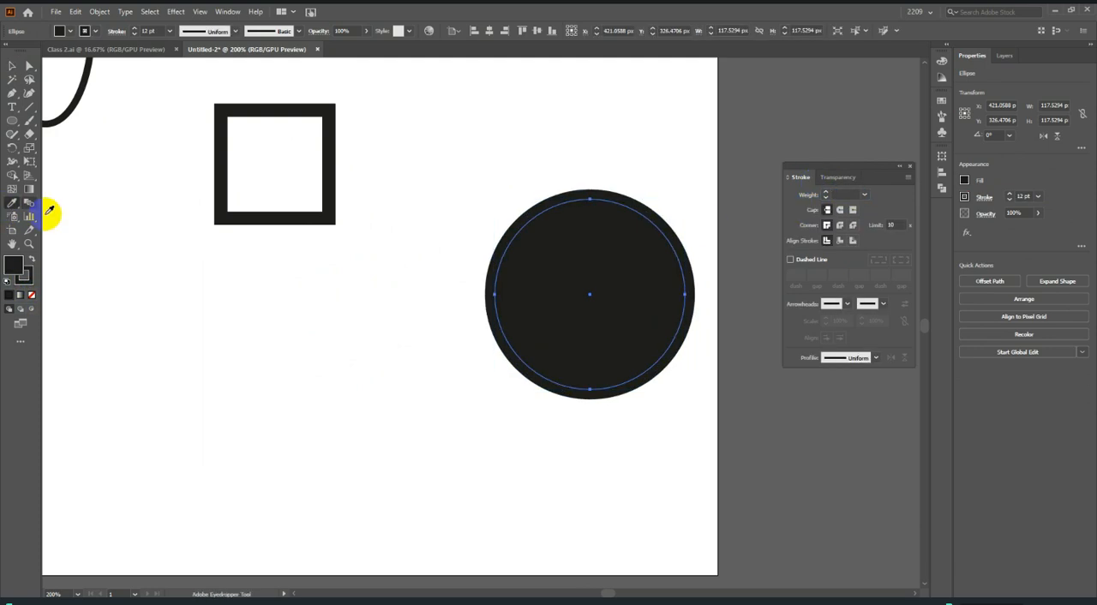
{"action": "left_click", "coordinate": [144, 264]}
{"action": "left_click", "coordinate": [11, 66]}
{"action": "scroll", "coordinate": [848, 195], "scroll_direction": "down", "scroll_amount": 8}
Set the circle's stroke to round caps and a dashed line with a 0 pt dash, trying a gap that produces dots.
{"action": "left_click", "coordinate": [839, 211]}
{"action": "left_click", "coordinate": [811, 261]}
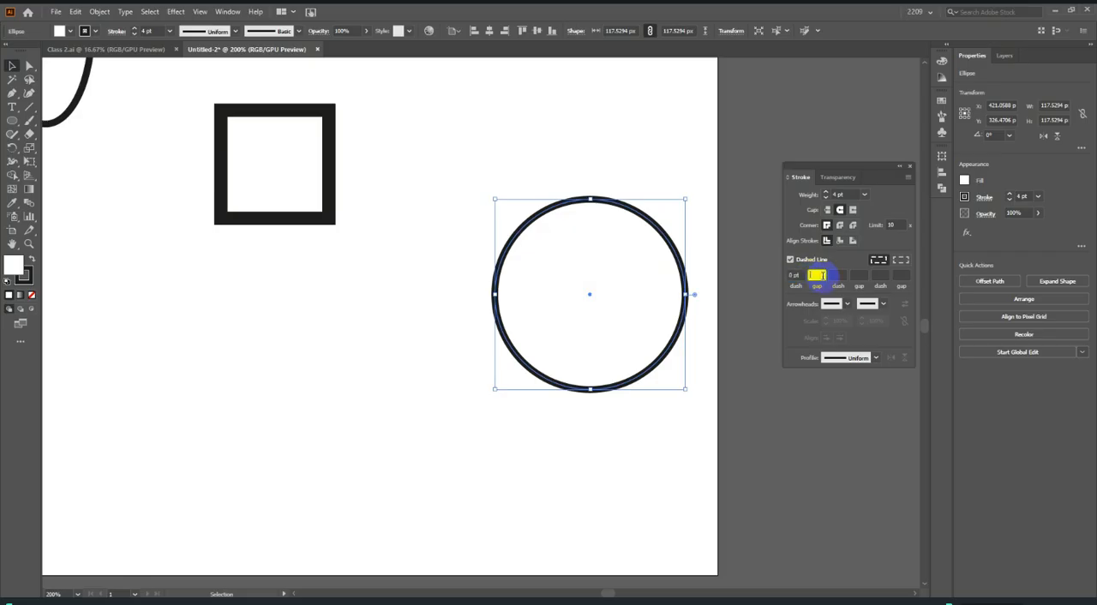
{"action": "scroll", "coordinate": [822, 275], "scroll_direction": "up", "scroll_amount": 12}
{"action": "scroll", "coordinate": [823, 275], "scroll_direction": "down", "scroll_amount": 4}
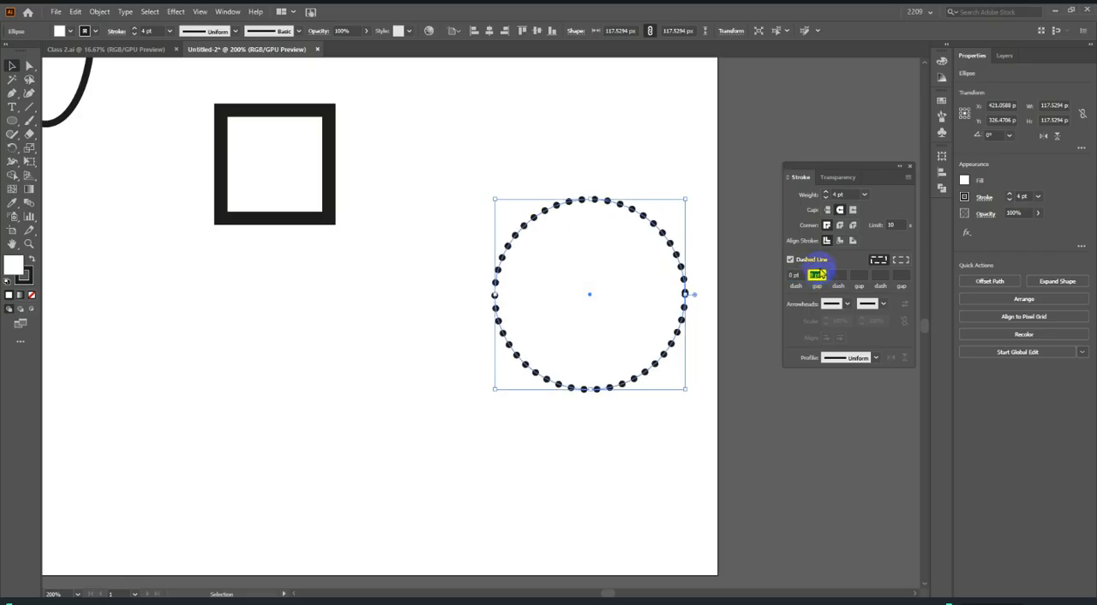
Reposition the floating Stroke panel slightly lower and adjust the circle's dash gap again to form a dotted outline.
{"action": "left_click", "coordinate": [901, 169]}
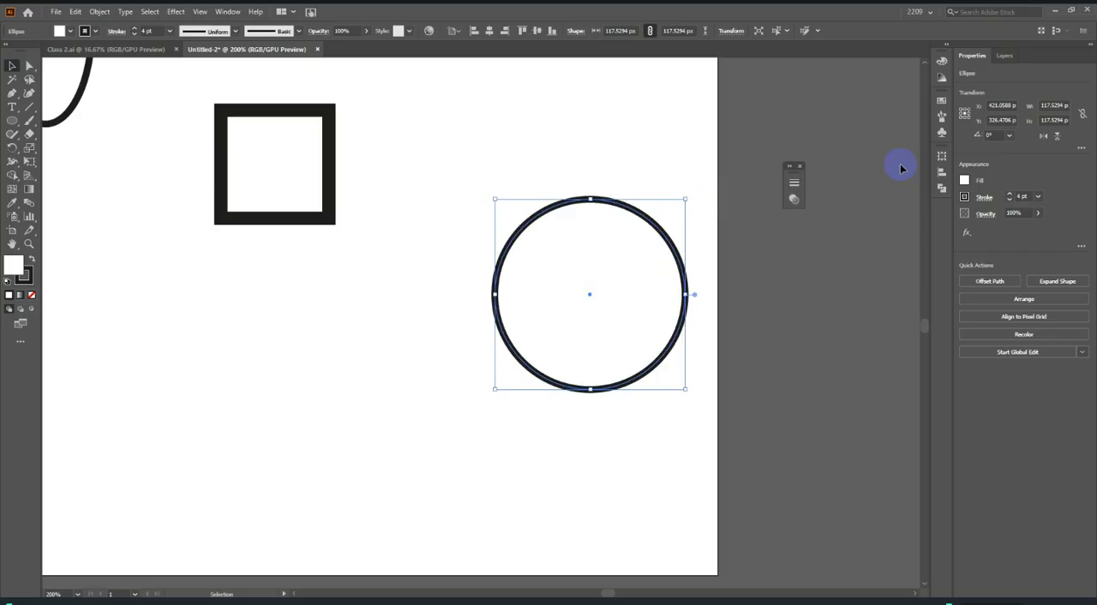
{"action": "left_click", "coordinate": [791, 183]}
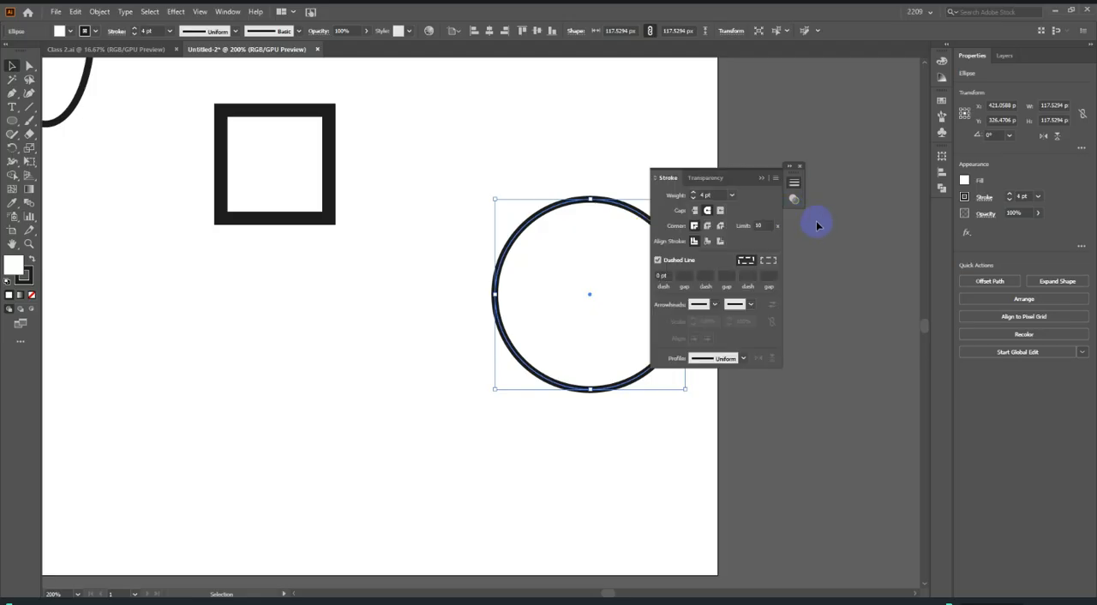
{"action": "left_click_drag", "start_coordinate": [759, 177], "coordinate": [892, 205]}
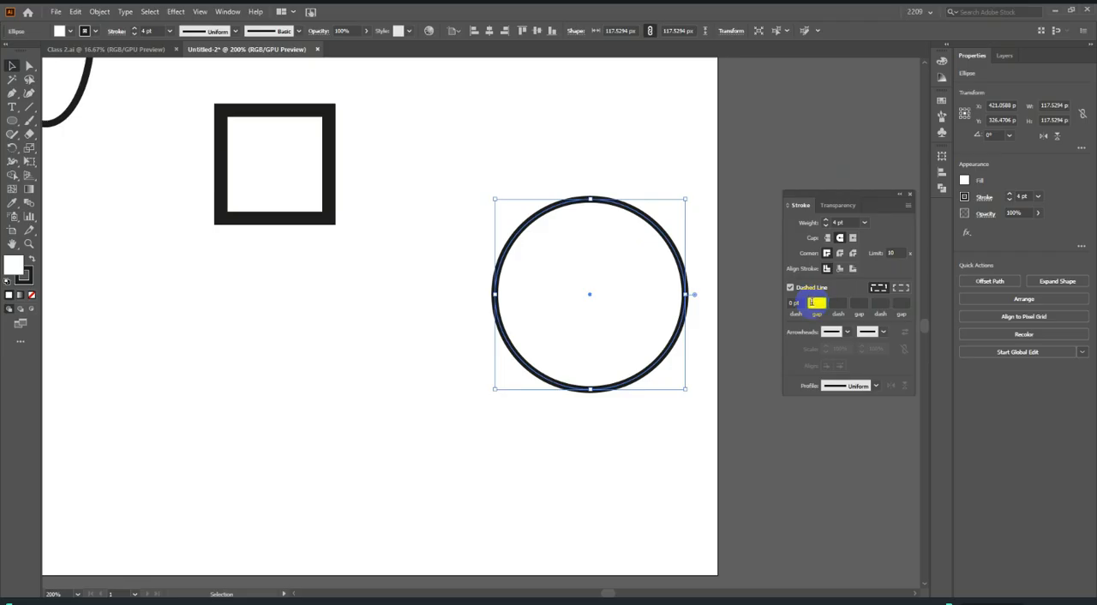
{"action": "scroll", "coordinate": [813, 302], "scroll_direction": "up", "scroll_amount": 10}
{"action": "scroll", "coordinate": [816, 304], "scroll_direction": "down", "scroll_amount": 4}
{"action": "scroll", "coordinate": [816, 303], "scroll_direction": "up", "scroll_amount": 2}
{"action": "scroll", "coordinate": [817, 303], "scroll_direction": "up", "scroll_amount": 2}
{"action": "scroll", "coordinate": [817, 303], "scroll_direction": "down", "scroll_amount": 2}
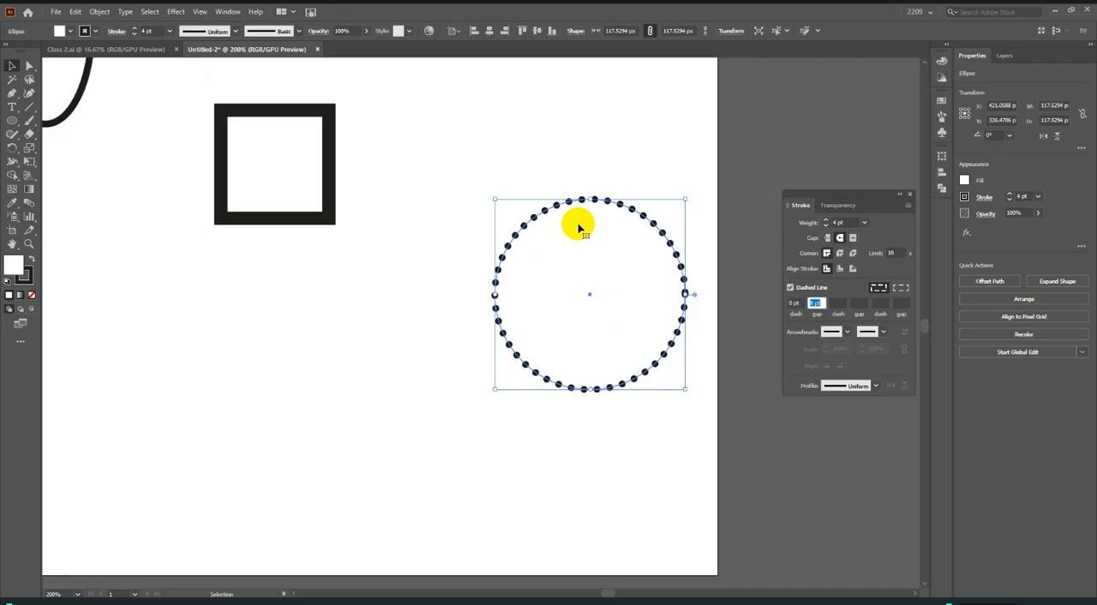
Try expanding the dotted circle's fill and stroke into shapes, inspect the outline, and undo the expansion.
{"action": "left_click", "coordinate": [100, 11]}
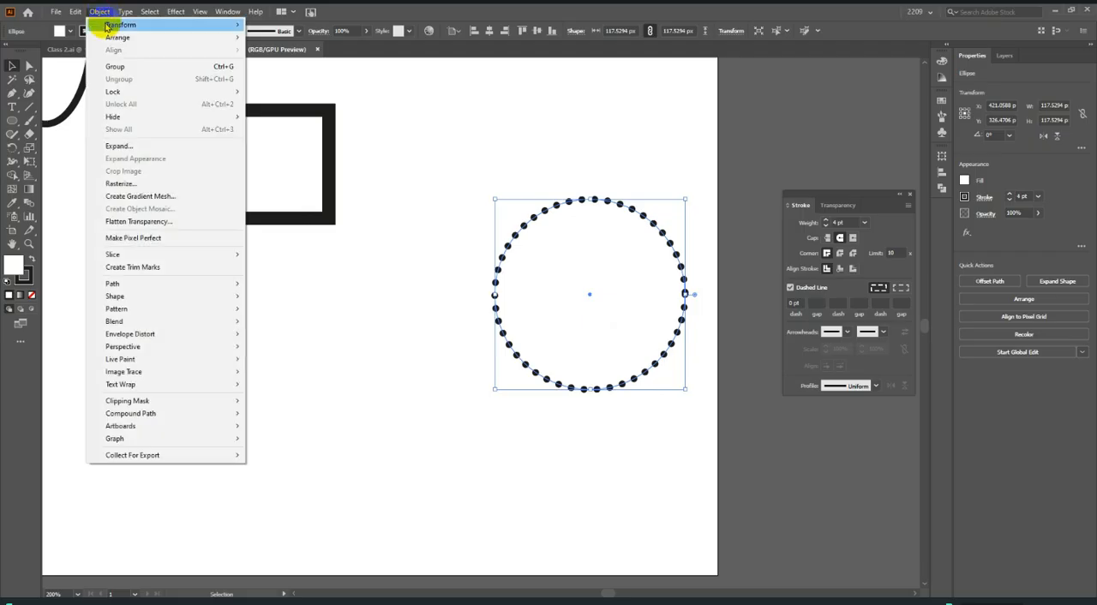
{"action": "left_click", "coordinate": [141, 146]}
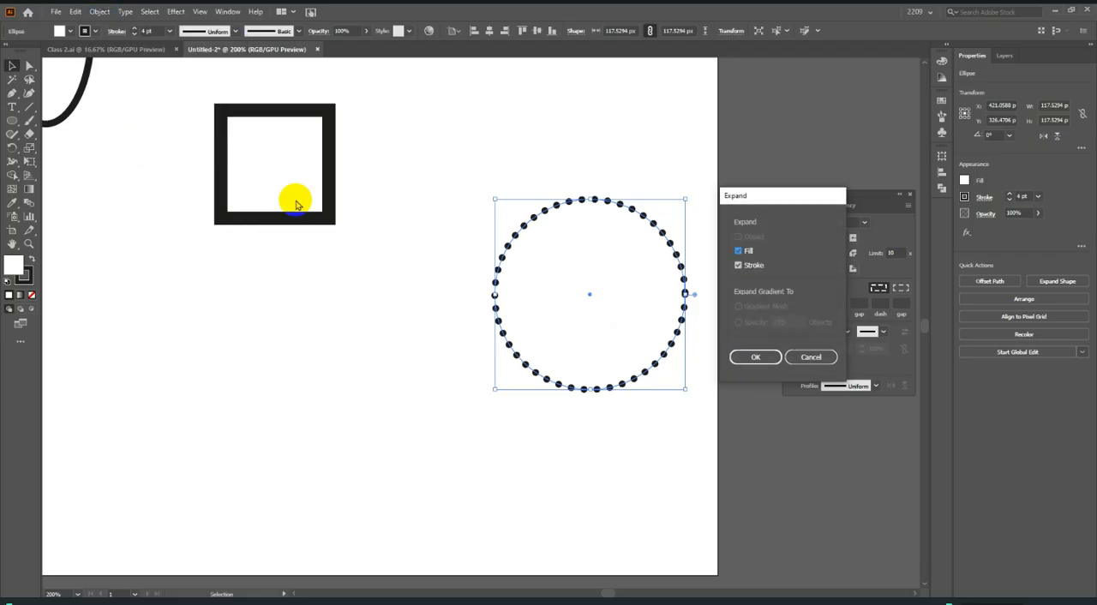
{"action": "left_click", "coordinate": [742, 361]}
{"action": "scroll", "coordinate": [684, 285], "scroll_direction": "up", "scroll_amount": 6}
{"action": "scroll", "coordinate": [693, 308], "scroll_direction": "down", "scroll_amount": 4}
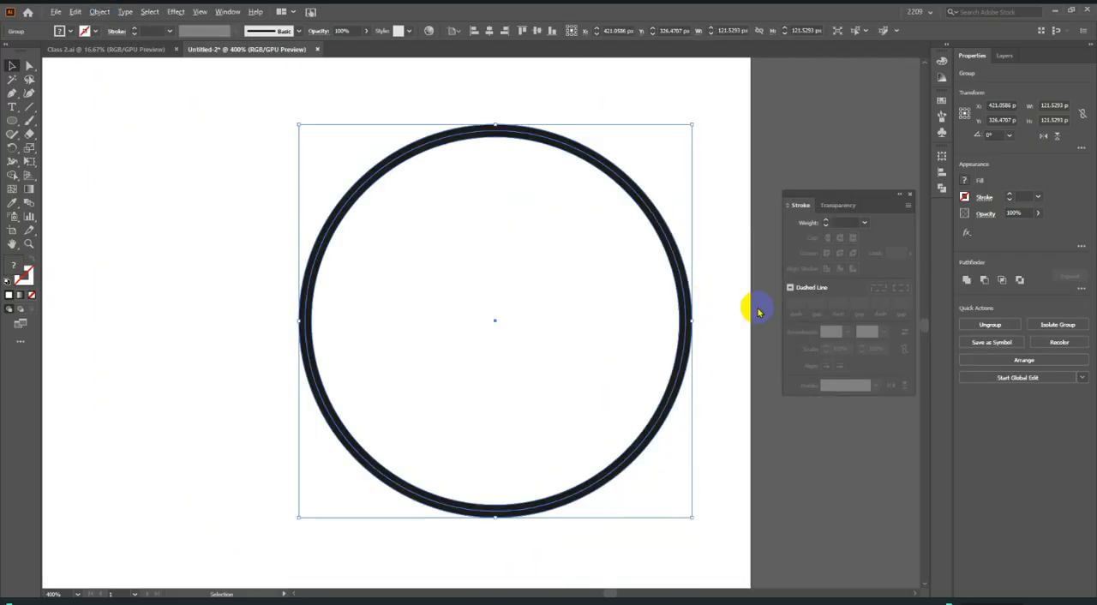
{"action": "key", "text": "ctrl+z"}
Move the circle out of the way so it overlaps the artboard's upper edge near the right corner, and deselect it.
{"action": "scroll", "coordinate": [718, 276], "scroll_direction": "down", "scroll_amount": 3}
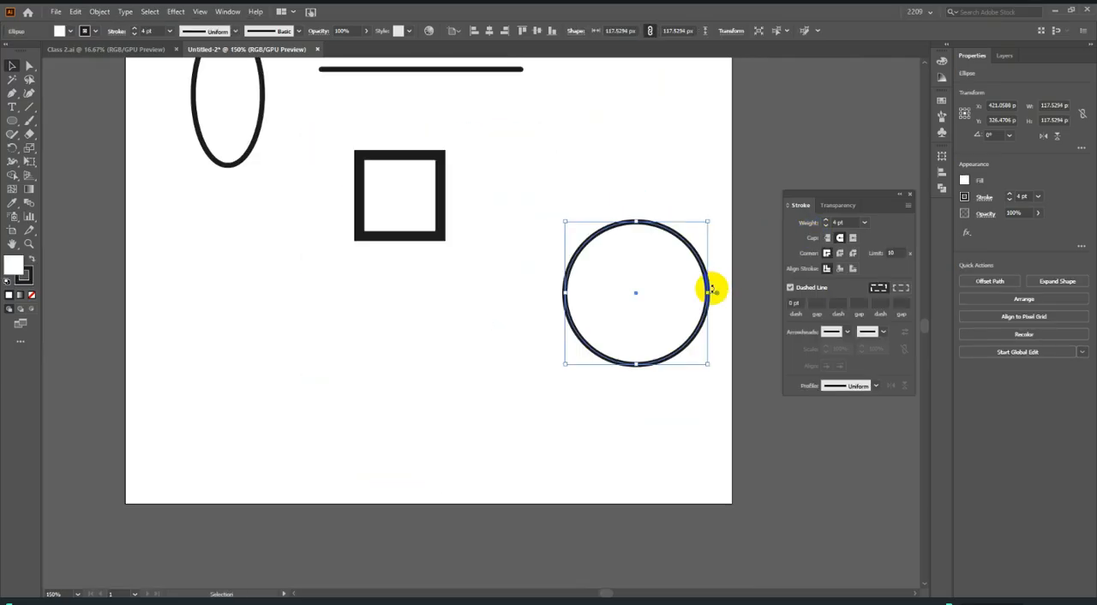
{"action": "left_click_drag", "start_coordinate": [705, 281], "coordinate": [596, 173]}
{"action": "scroll", "coordinate": [676, 237], "scroll_direction": "down", "scroll_amount": 3}
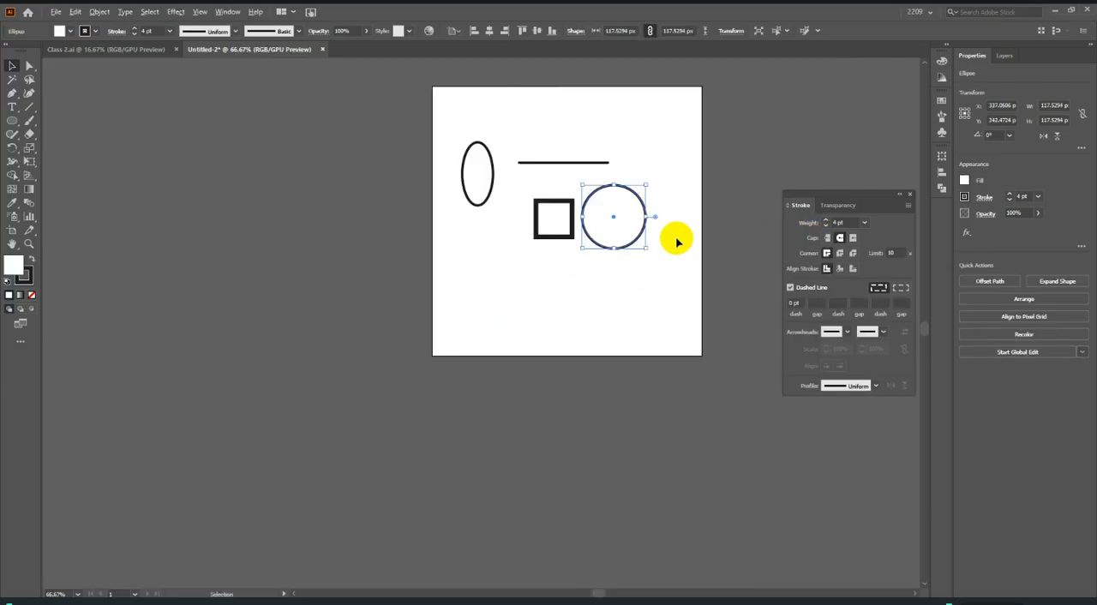
{"action": "scroll", "coordinate": [634, 240], "scroll_direction": "up", "scroll_amount": 1}
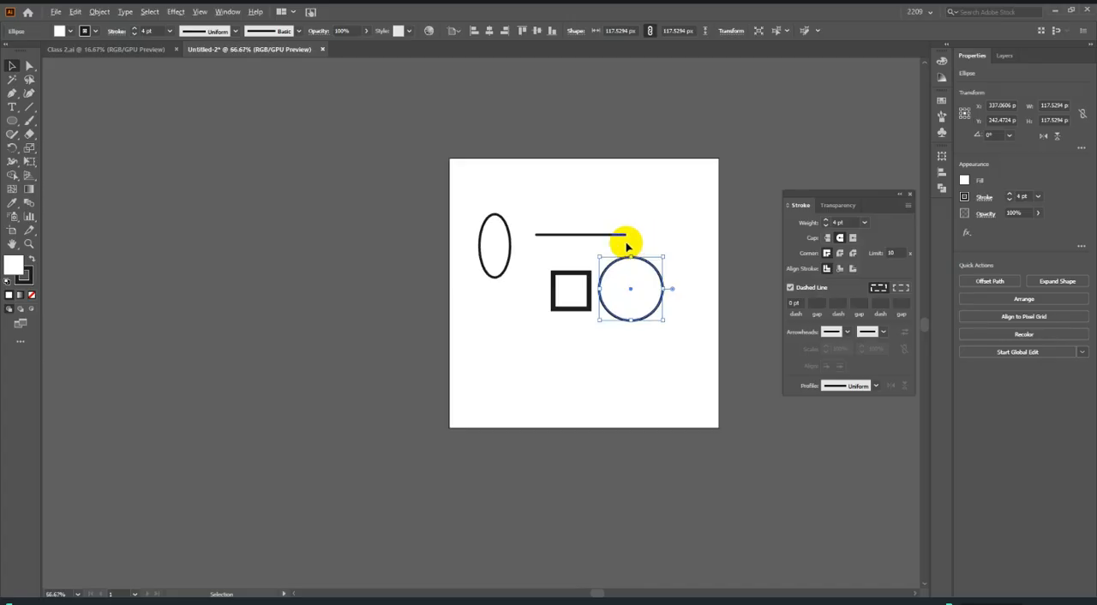
{"action": "left_click_drag", "start_coordinate": [634, 294], "coordinate": [661, 142]}
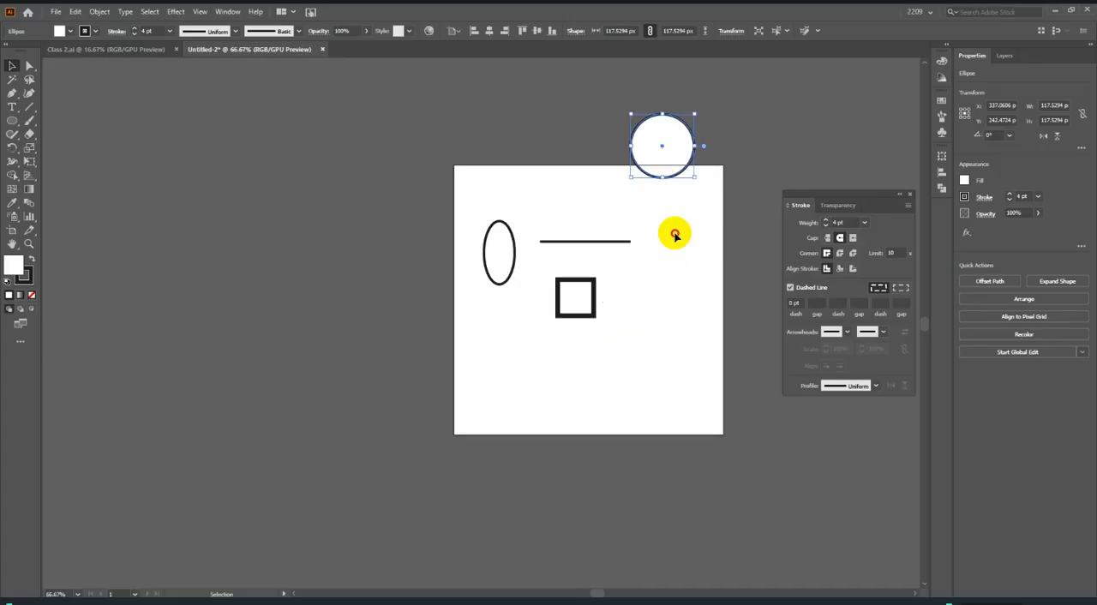
{"action": "left_click", "coordinate": [660, 234]}
Draw a horizontal line about 194 px long below the square and give its 4 pt stroke butt caps.
{"action": "scroll", "coordinate": [644, 236], "scroll_direction": "up", "scroll_amount": 2}
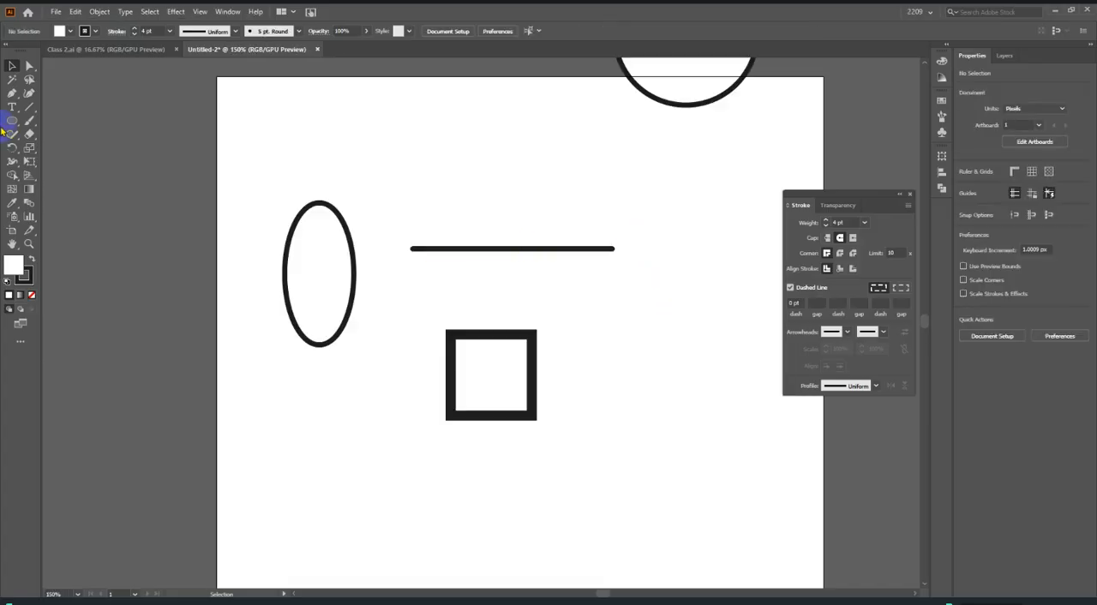
{"action": "left_click", "coordinate": [29, 106]}
{"action": "scroll", "coordinate": [356, 377], "scroll_direction": "down", "scroll_amount": 2}
{"action": "scroll", "coordinate": [356, 377], "scroll_direction": "up", "scroll_amount": 1}
{"action": "mouse_move", "coordinate": [357, 419]}
{"action": "left_mouse_down"}
{"action": "mouse_move", "coordinate": [453, 448]}
{"action": "mouse_move", "coordinate": [675, 457]}
{"action": "left_mouse_up"}
{"action": "left_click", "coordinate": [11, 67]}
{"action": "left_click", "coordinate": [845, 253]}
{"action": "left_click", "coordinate": [827, 239]}
{"action": "left_click", "coordinate": [796, 308]}
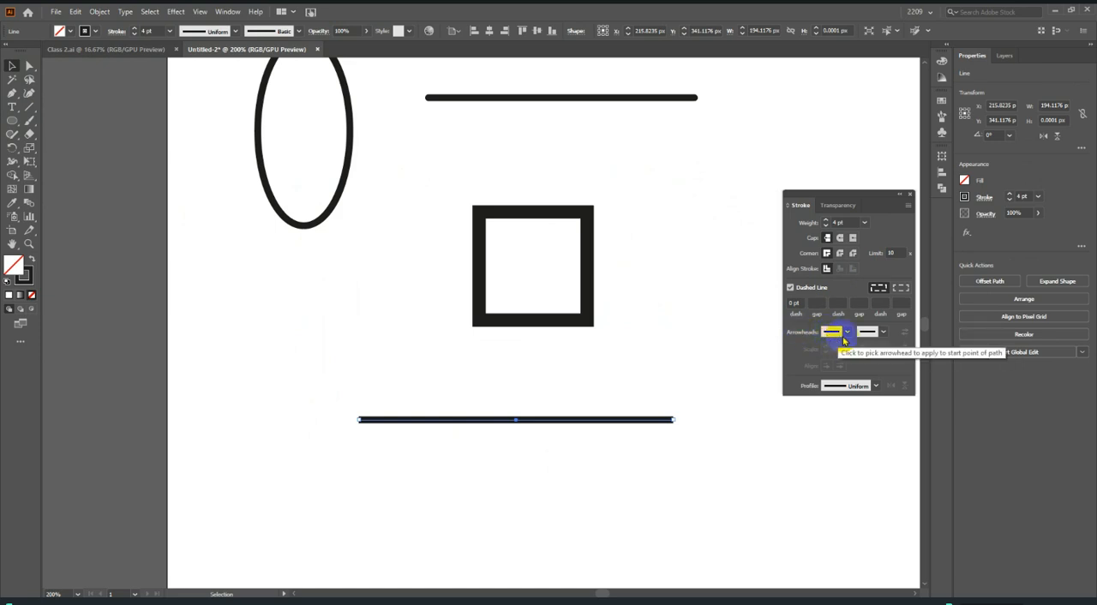
Shorten the new line from its right end to about 105.6 px.
{"action": "scroll", "coordinate": [569, 413], "scroll_direction": "down", "scroll_amount": 2}
{"action": "scroll", "coordinate": [567, 382], "scroll_direction": "up", "scroll_amount": 2}
{"action": "scroll", "coordinate": [641, 364], "scroll_direction": "down", "scroll_amount": 1}
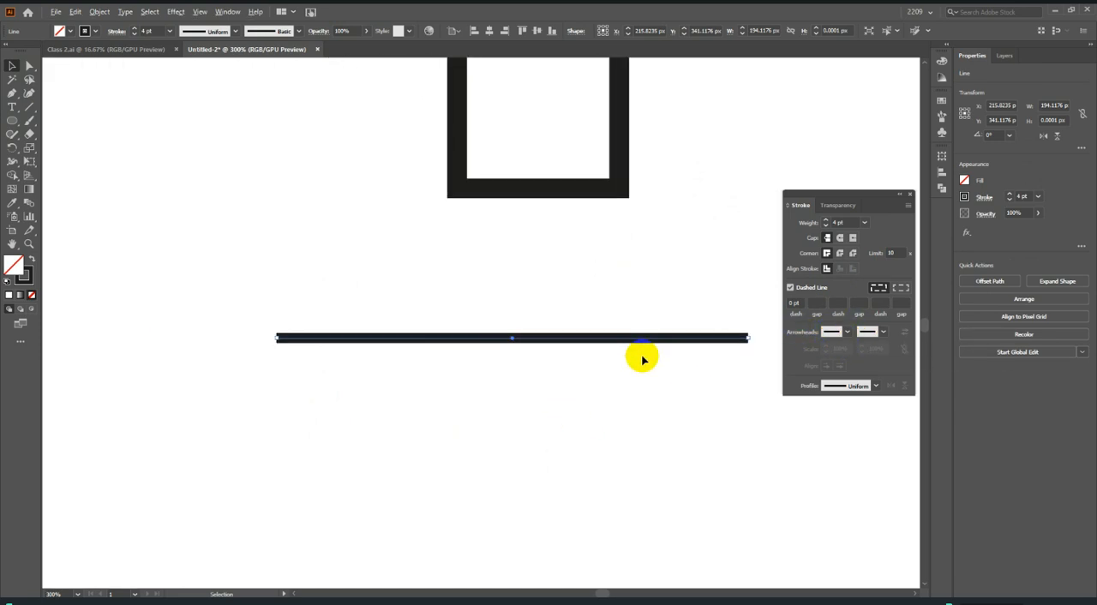
{"action": "left_click_drag", "start_coordinate": [747, 338], "coordinate": [534, 325]}
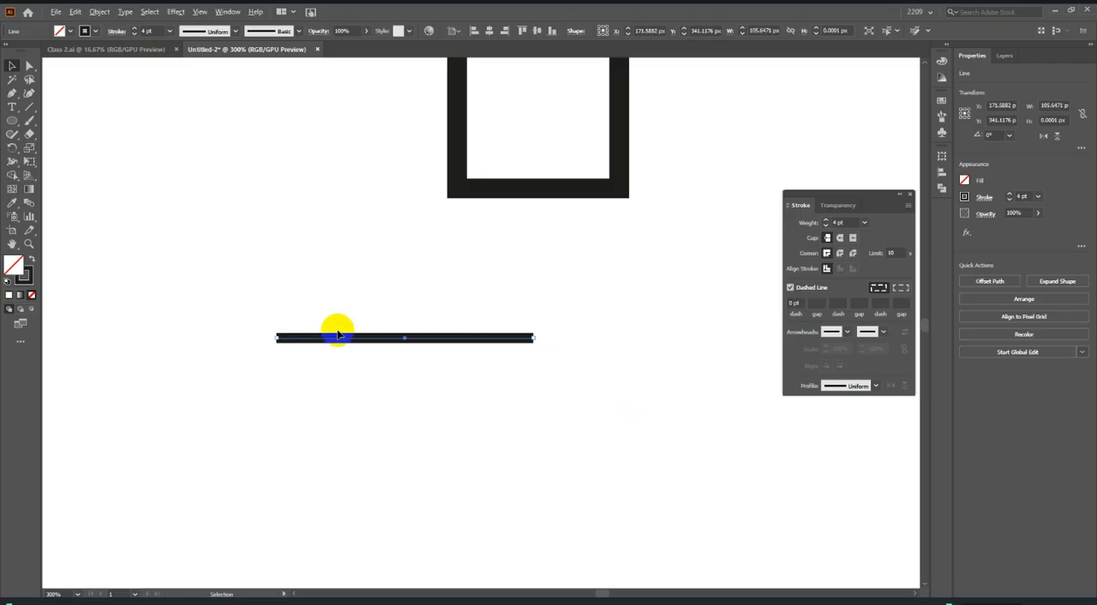
Apply the Arrow 1 arrowhead to the start of the line and scale it to 94%.
{"action": "scroll", "coordinate": [369, 325], "scroll_direction": "up", "scroll_amount": 2}
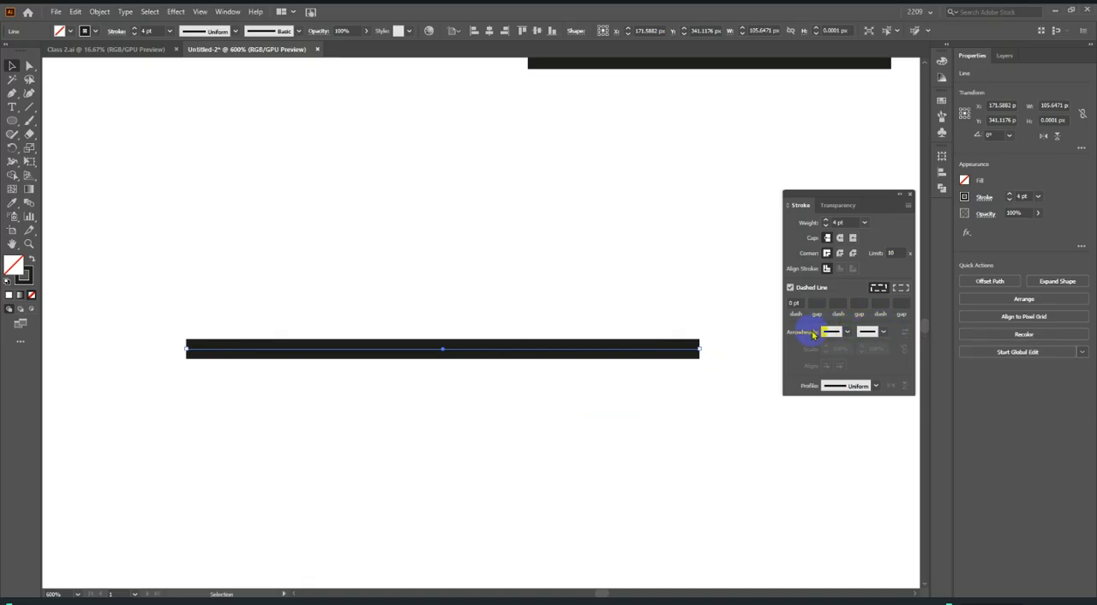
{"action": "left_click", "coordinate": [850, 332]}
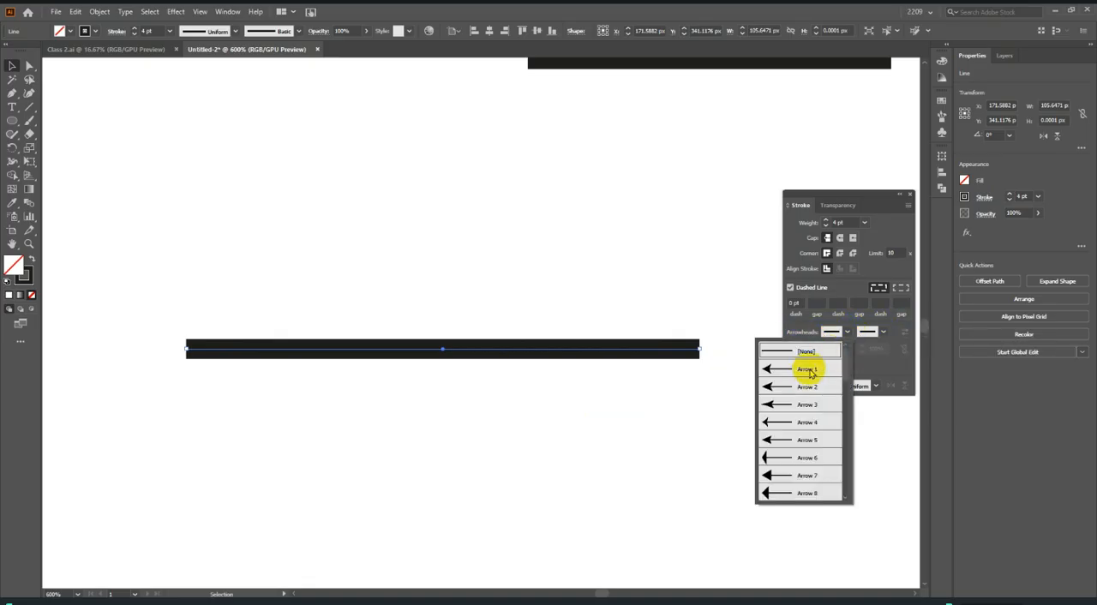
{"action": "left_click", "coordinate": [800, 371]}
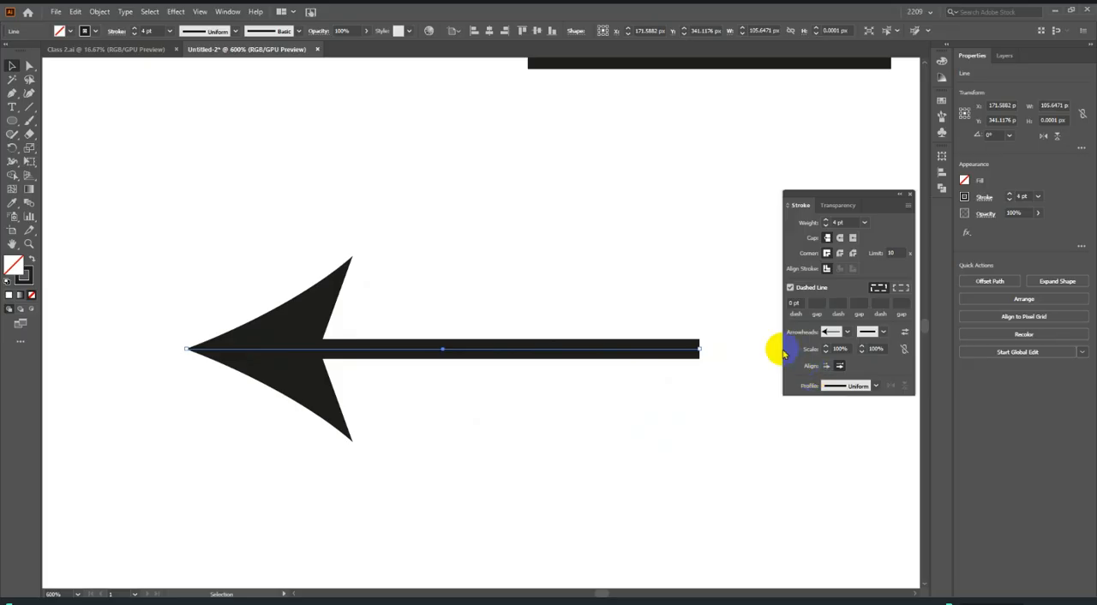
{"action": "left_click", "coordinate": [874, 351]}
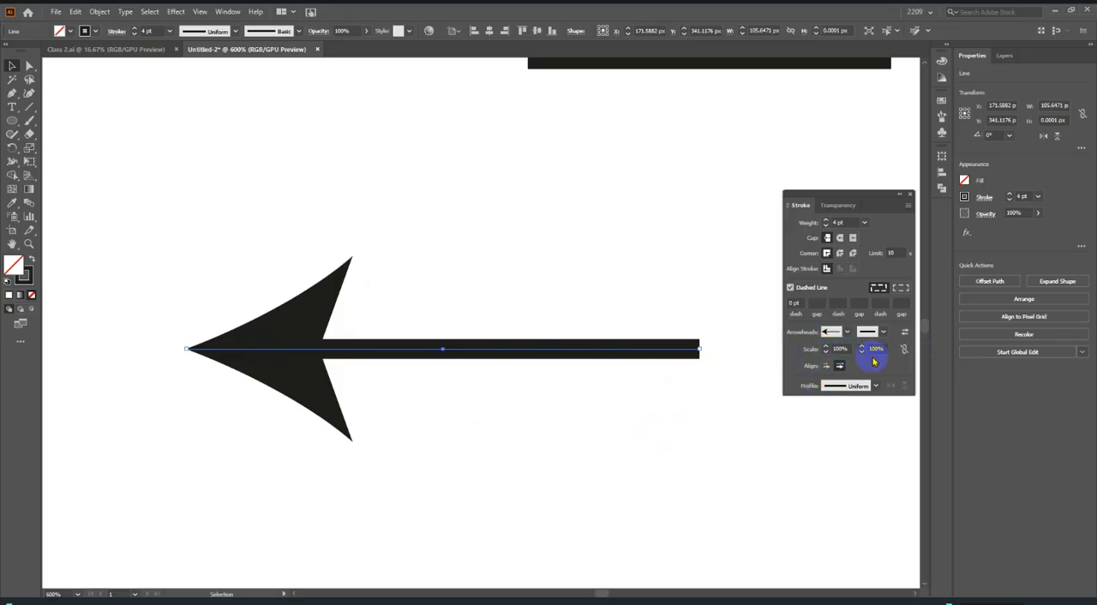
{"action": "left_click_drag", "start_coordinate": [826, 352], "coordinate": [826, 347]}
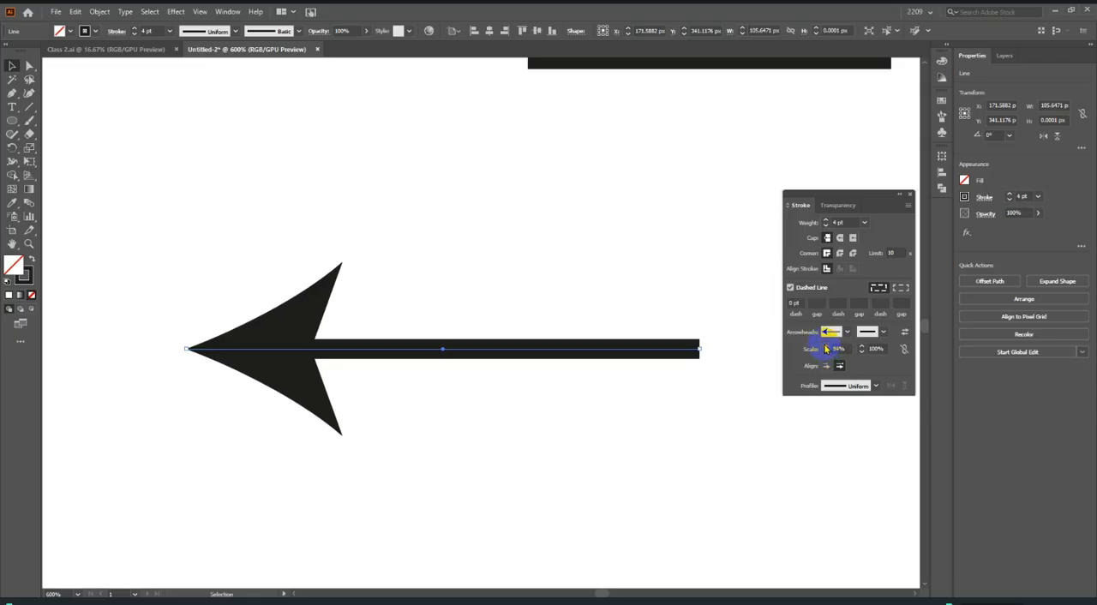
Apply the Arrow 18 feathered tail to the end of the line and scale it to 60%.
{"action": "left_click", "coordinate": [884, 337]}
{"action": "scroll", "coordinate": [852, 411], "scroll_direction": "down", "scroll_amount": 2}
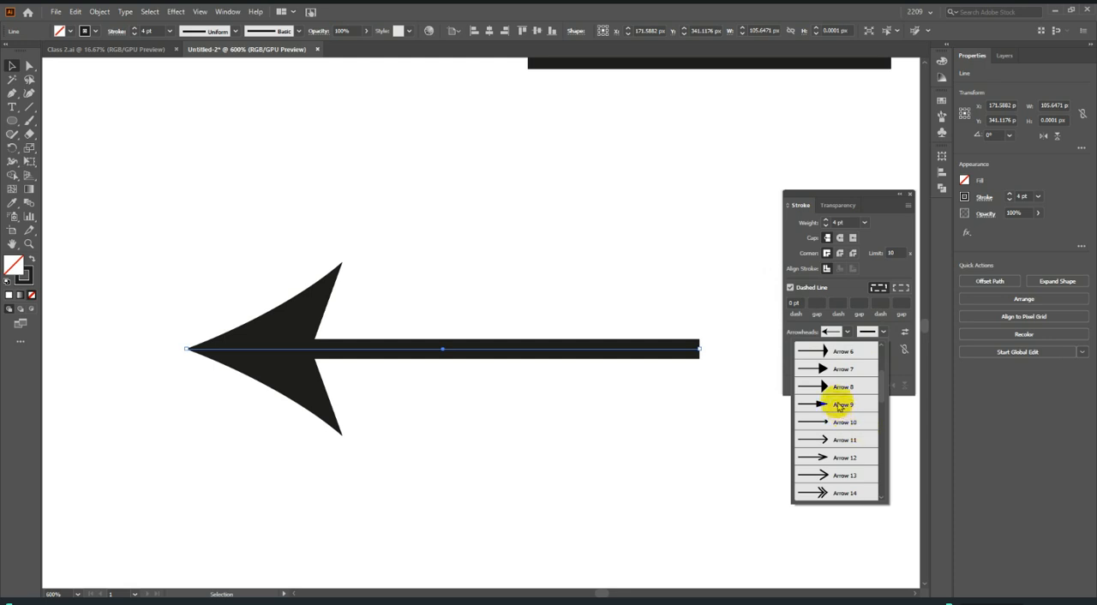
{"action": "scroll", "coordinate": [840, 409], "scroll_direction": "down", "scroll_amount": 2}
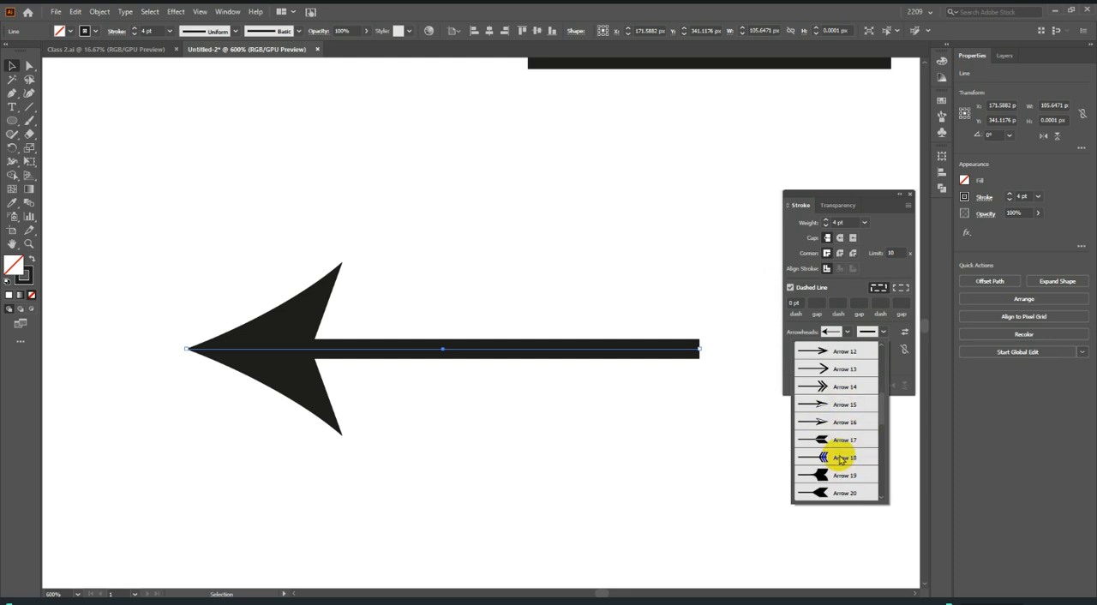
{"action": "left_click", "coordinate": [841, 458]}
{"action": "left_click", "coordinate": [860, 350]}
{"action": "left_click", "coordinate": [860, 351]}
{"action": "left_click", "coordinate": [860, 351]}
{"action": "left_click", "coordinate": [860, 348]}
{"action": "left_click", "coordinate": [860, 349]}
{"action": "left_click", "coordinate": [860, 348]}
{"action": "left_click", "coordinate": [860, 349]}
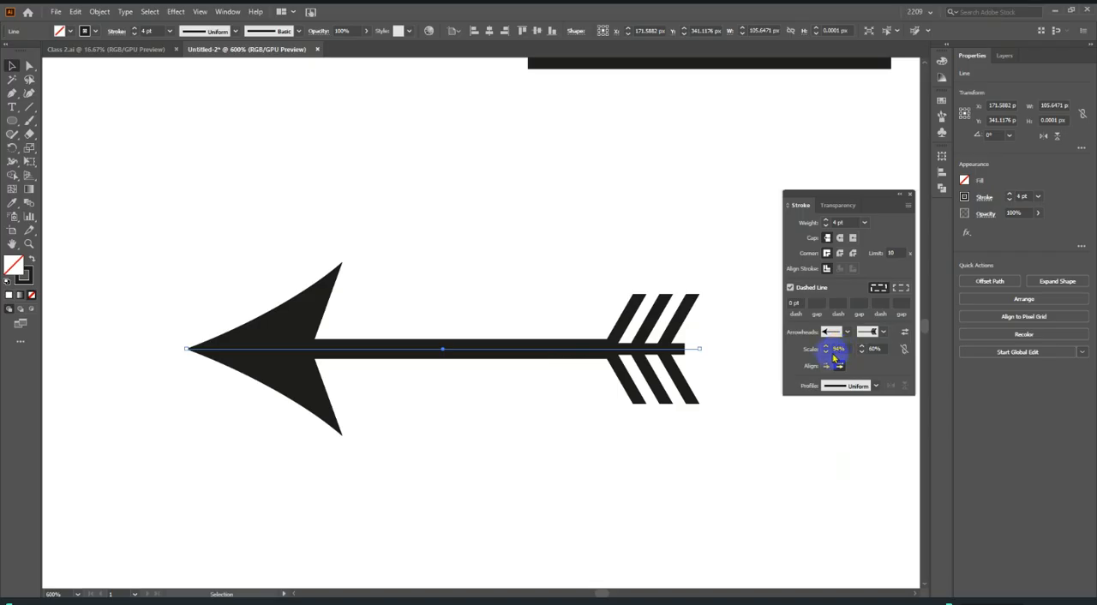
Scale the start arrowhead to 78% and swap the line's start and end arrowheads.
{"action": "left_click", "coordinate": [826, 352]}
{"action": "left_click", "coordinate": [826, 351]}
{"action": "left_click", "coordinate": [826, 351]}
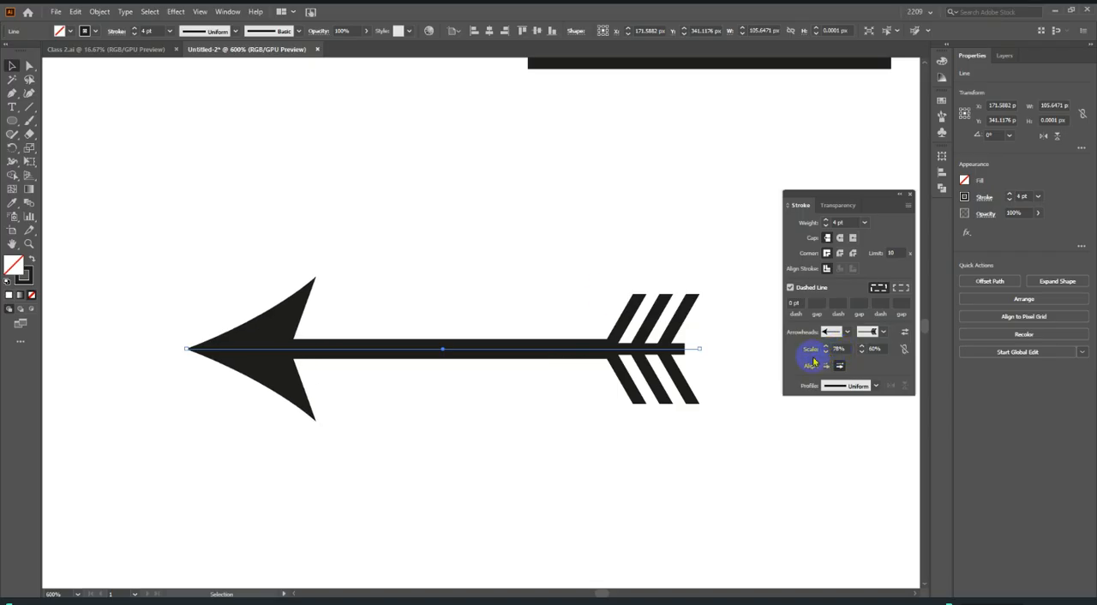
{"action": "left_click_drag", "start_coordinate": [265, 216], "coordinate": [718, 530]}
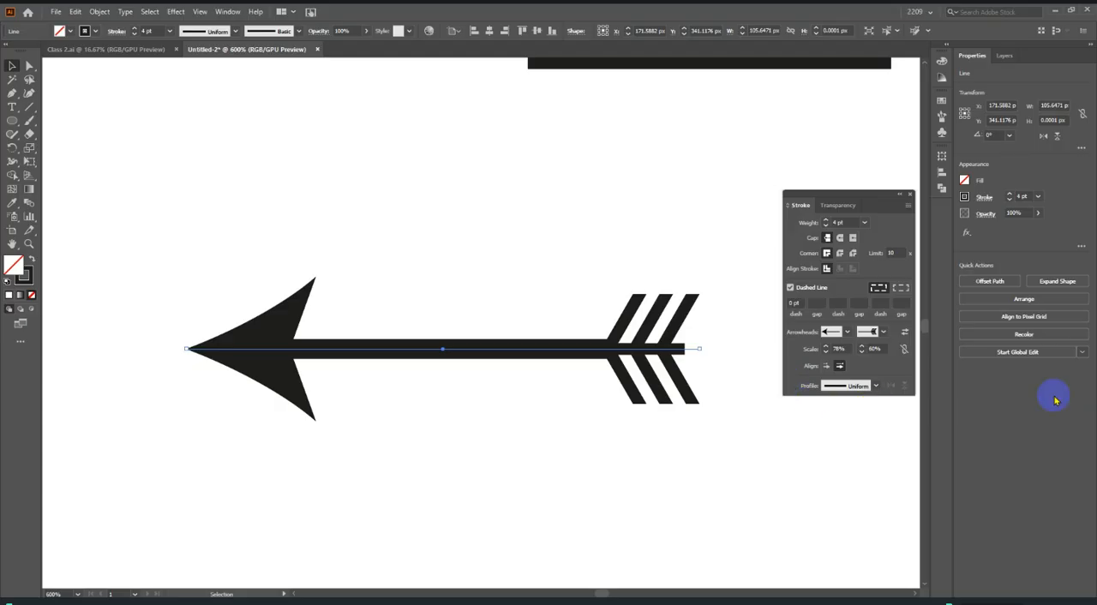
{"action": "left_click", "coordinate": [906, 333]}
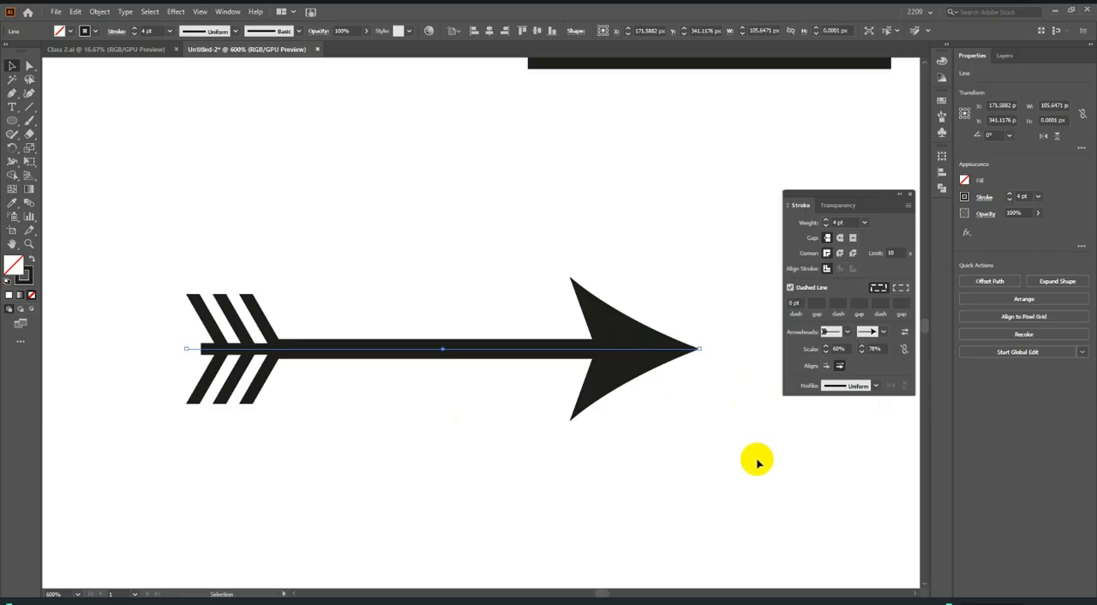
Draw a horizontal line about 81 px long, place it below the arrow slightly to the left, and thicken its stroke to 12 pt.
{"action": "scroll", "coordinate": [694, 351], "scroll_direction": "down", "scroll_amount": 2}
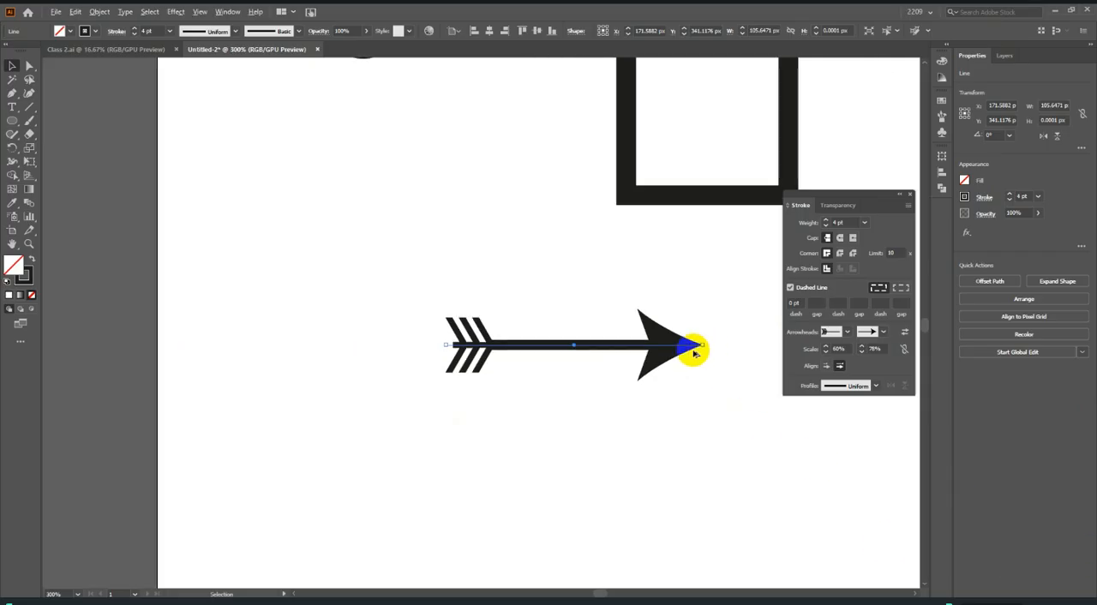
{"action": "scroll", "coordinate": [694, 351], "scroll_direction": "down", "scroll_amount": 1}
{"action": "left_click", "coordinate": [27, 106]}
{"action": "scroll", "coordinate": [494, 386], "scroll_direction": "up", "scroll_amount": 1}
{"action": "mouse_move", "coordinate": [454, 379]}
{"action": "left_mouse_down"}
{"action": "mouse_move", "coordinate": [685, 402]}
{"action": "mouse_move", "coordinate": [718, 381]}
{"action": "left_mouse_up"}
{"action": "left_click", "coordinate": [13, 67]}
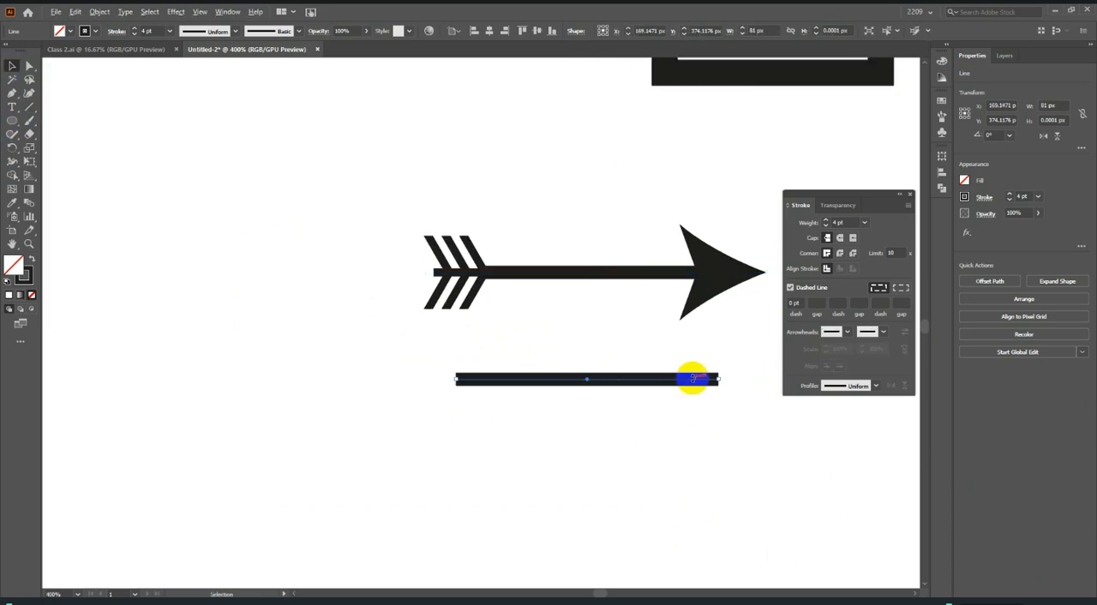
{"action": "mouse_move", "coordinate": [580, 385]}
{"action": "left_mouse_down"}
{"action": "mouse_move", "coordinate": [528, 379]}
{"action": "mouse_move", "coordinate": [541, 425]}
{"action": "left_mouse_up"}
{"action": "scroll", "coordinate": [849, 220], "scroll_direction": "up", "scroll_amount": 8}
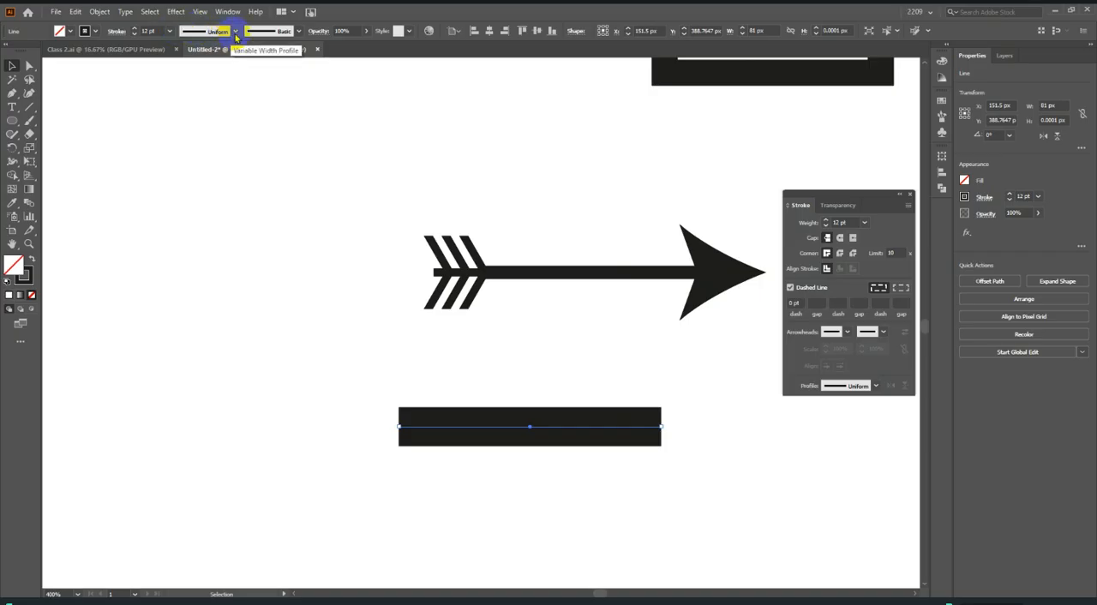
Apply the lens-shaped width profile to the thick line, set its stroke weight to 22 pt, and deselect it.
{"action": "left_click", "coordinate": [875, 387]}
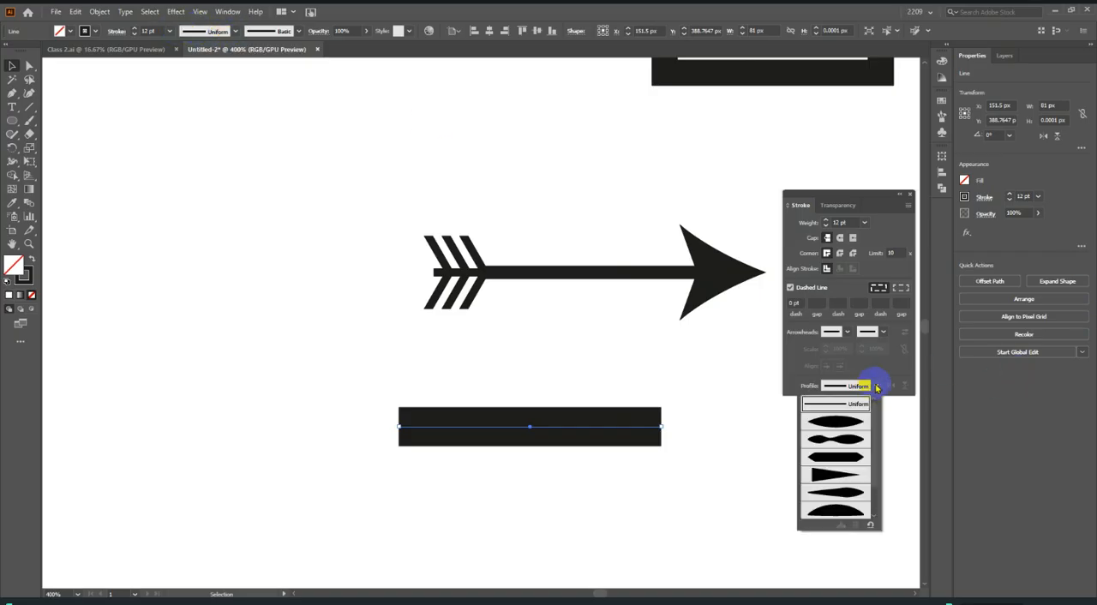
{"action": "left_click", "coordinate": [844, 423]}
{"action": "scroll", "coordinate": [850, 223], "scroll_direction": "up", "scroll_amount": 10}
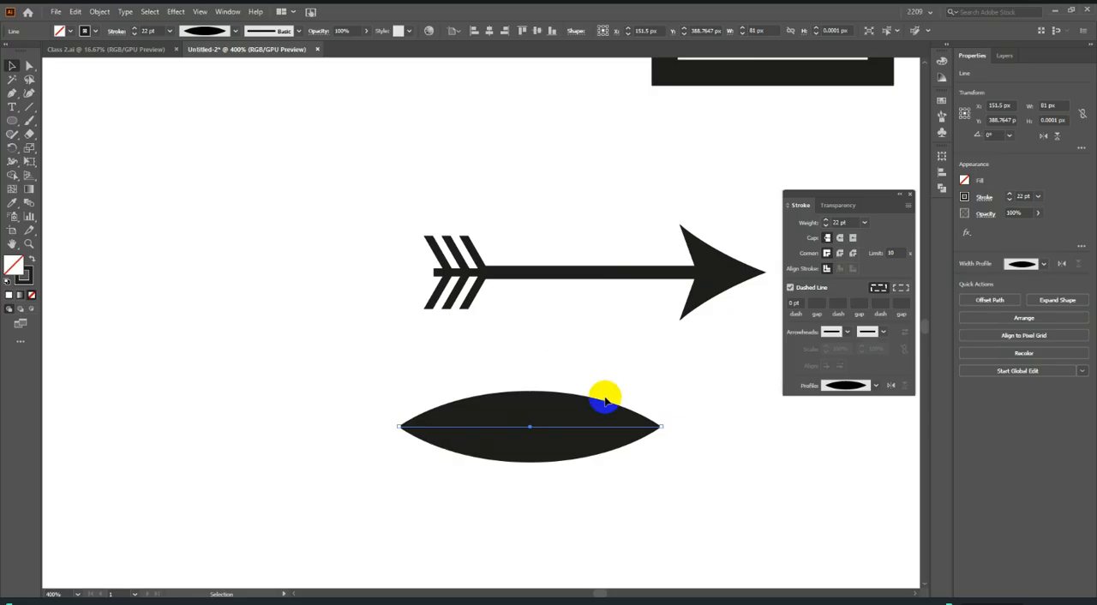
{"action": "left_click", "coordinate": [639, 386]}
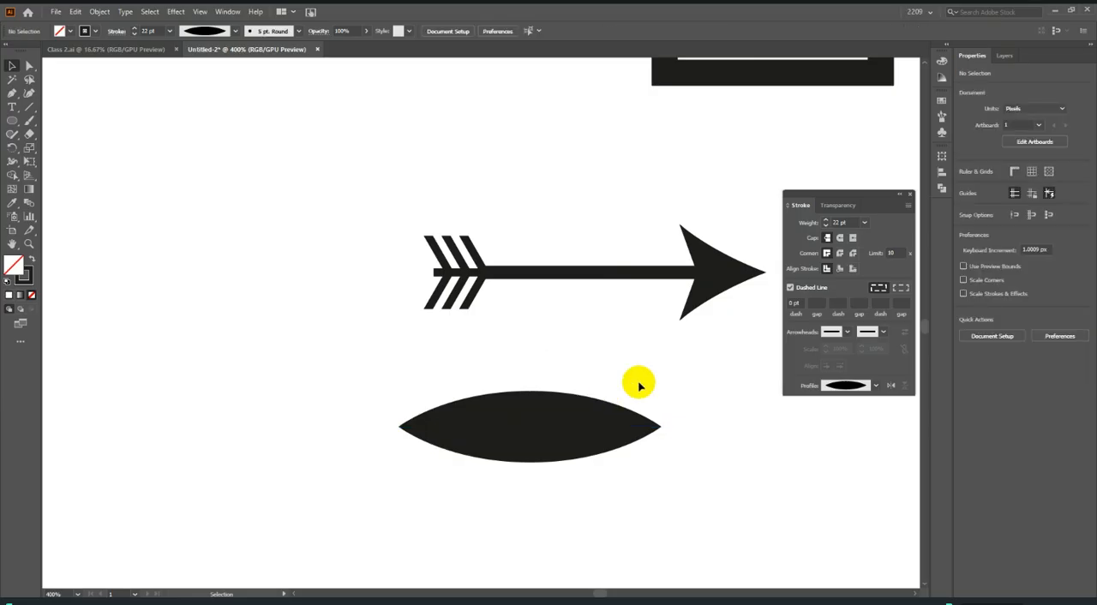
Apply the double-bulge width profile to the thick 22 pt line, and replace it with the straight triangular taper profile.
{"action": "left_click", "coordinate": [596, 394]}
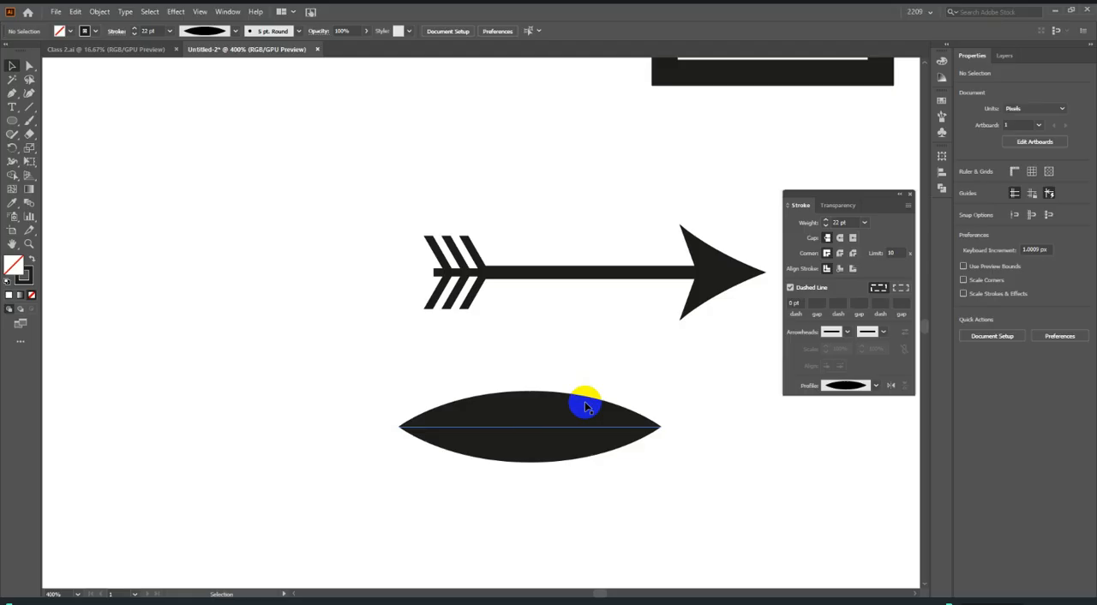
{"action": "left_click", "coordinate": [876, 386]}
{"action": "left_click", "coordinate": [856, 422]}
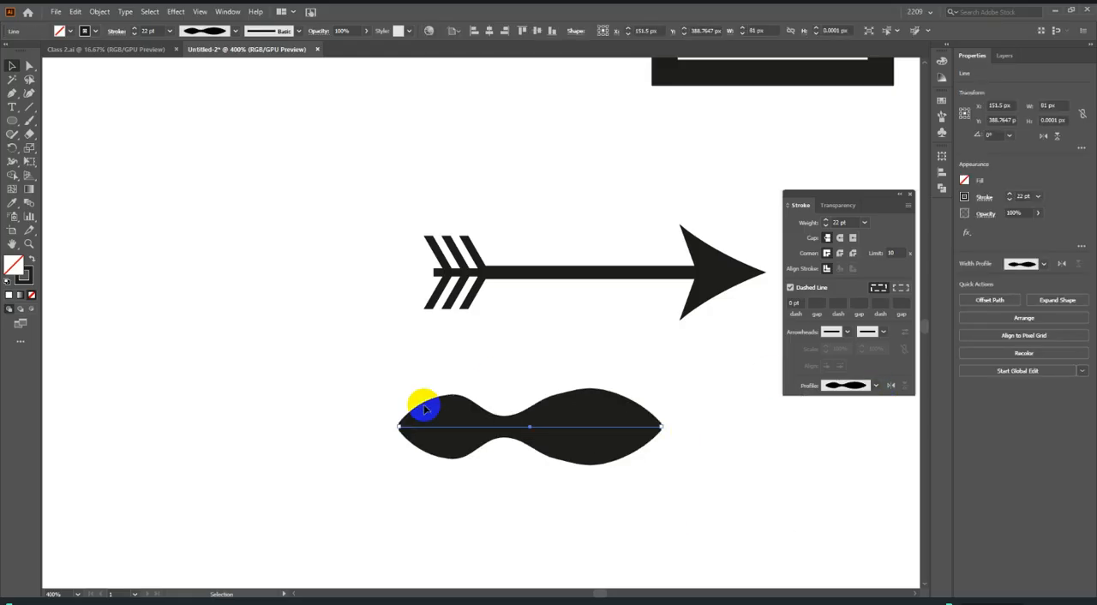
{"action": "left_click", "coordinate": [550, 366]}
{"action": "left_click_drag", "start_coordinate": [462, 374], "coordinate": [707, 540]}
{"action": "left_click", "coordinate": [876, 385]}
{"action": "left_click", "coordinate": [844, 433]}
{"action": "left_click", "coordinate": [660, 440]}
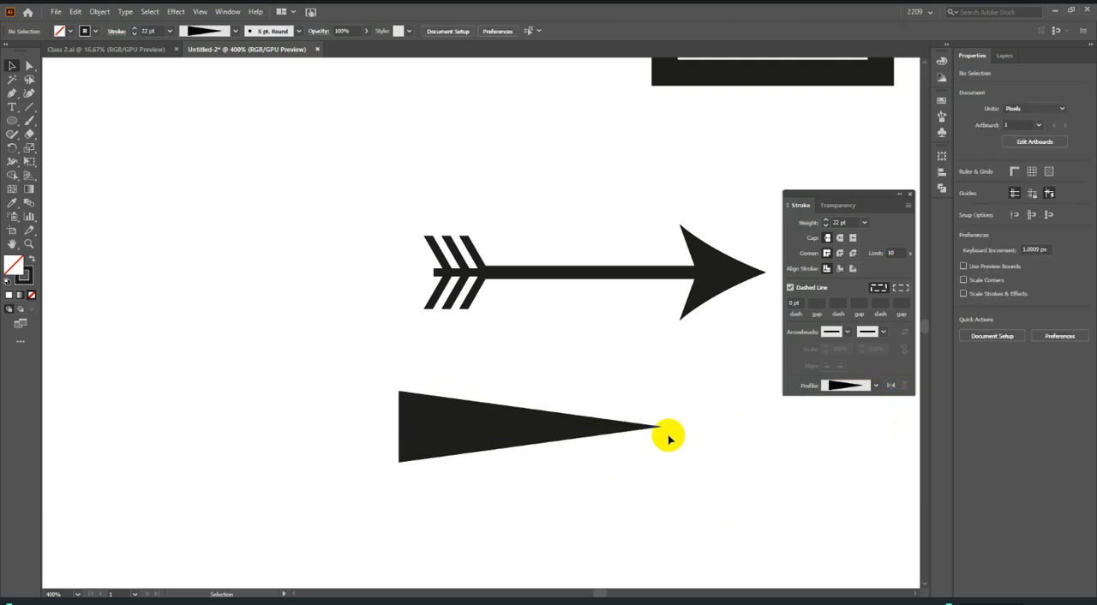
{"action": "scroll", "coordinate": [669, 439], "scroll_direction": "down", "scroll_amount": 2}
{"action": "left_click_drag", "start_coordinate": [482, 318], "coordinate": [570, 439]}
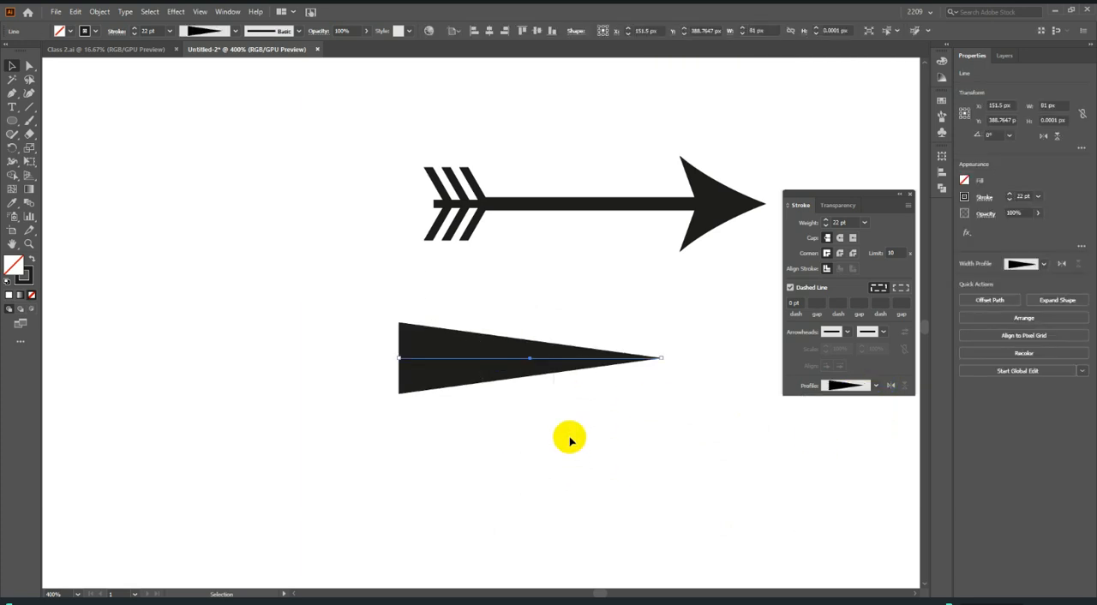
Draw an 81 × 12 px rectangle directly below the tapered line and swap its stroke and fill so it is solid black.
{"action": "left_click_drag", "start_coordinate": [12, 120], "coordinate": [48, 119]}
{"action": "mouse_move", "coordinate": [398, 405]}
{"action": "left_mouse_down"}
{"action": "mouse_move", "coordinate": [580, 448]}
{"action": "mouse_move", "coordinate": [662, 444]}
{"action": "left_mouse_up"}
{"action": "left_click", "coordinate": [29, 66]}
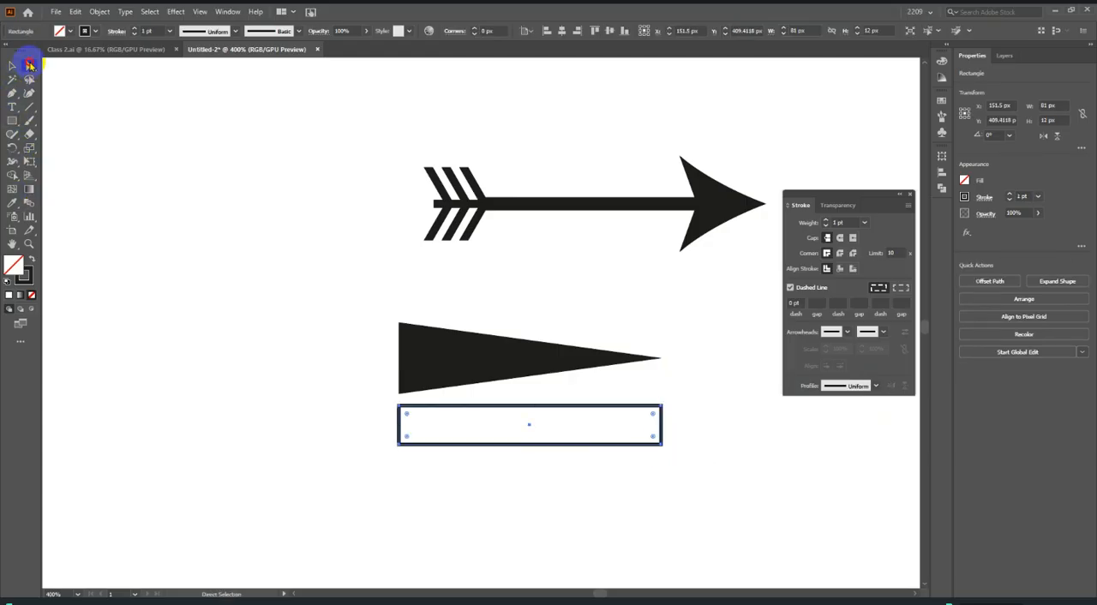
{"action": "left_click", "coordinate": [31, 261]}
{"action": "scroll", "coordinate": [553, 465], "scroll_direction": "up", "scroll_amount": 2}
{"action": "left_click", "coordinate": [416, 419]}
{"action": "scroll", "coordinate": [414, 418], "scroll_direction": "down", "scroll_amount": 2}
{"action": "left_click", "coordinate": [581, 452]}
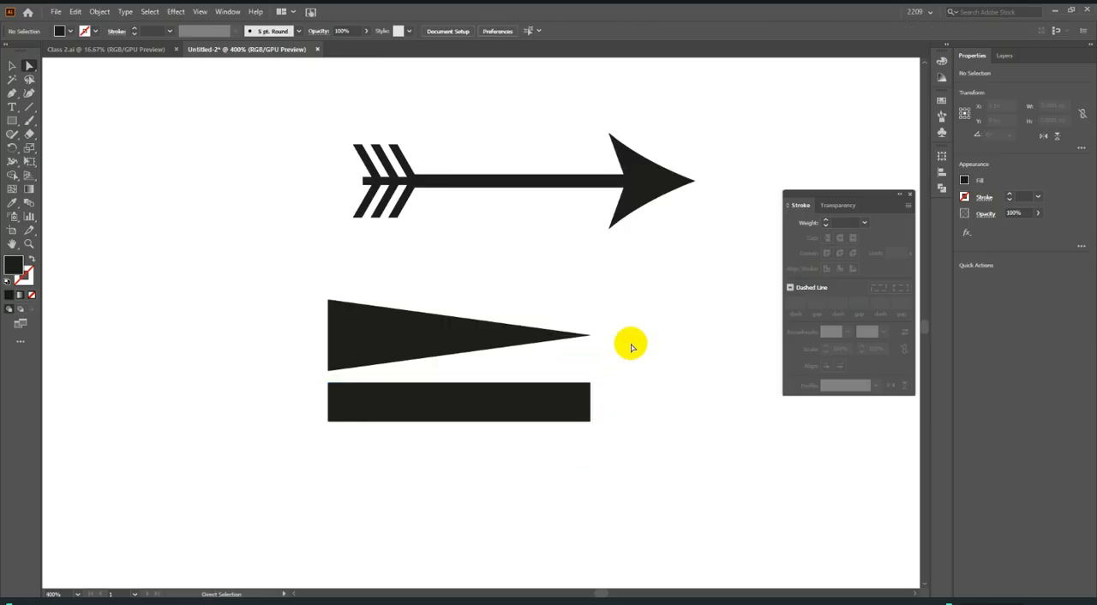
Average the rectangle's two right corner points along both axes so they meet in a single point.
{"action": "scroll", "coordinate": [563, 421], "scroll_direction": "up", "scroll_amount": 1}
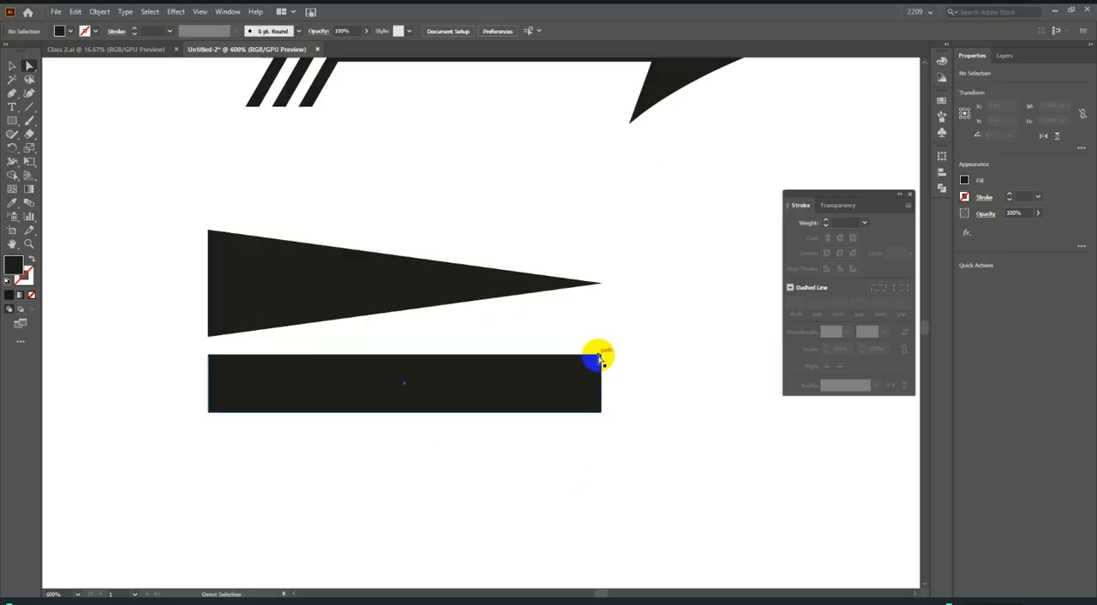
{"action": "left_click", "coordinate": [600, 355]}
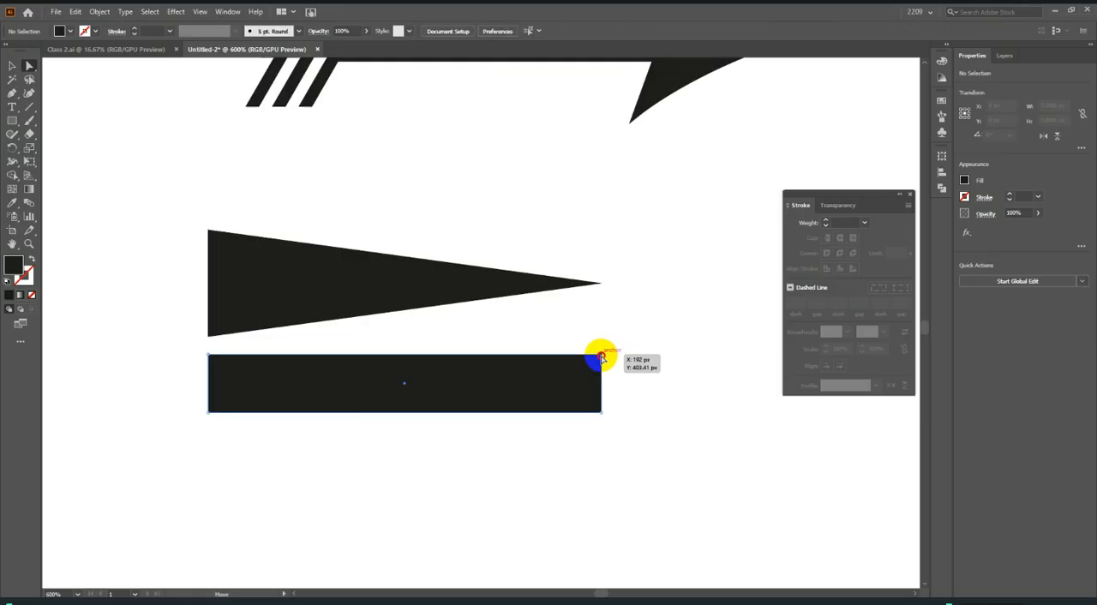
{"action": "left_click", "coordinate": [600, 413], "text": "shift"}
{"action": "right_click", "coordinate": [604, 382]}
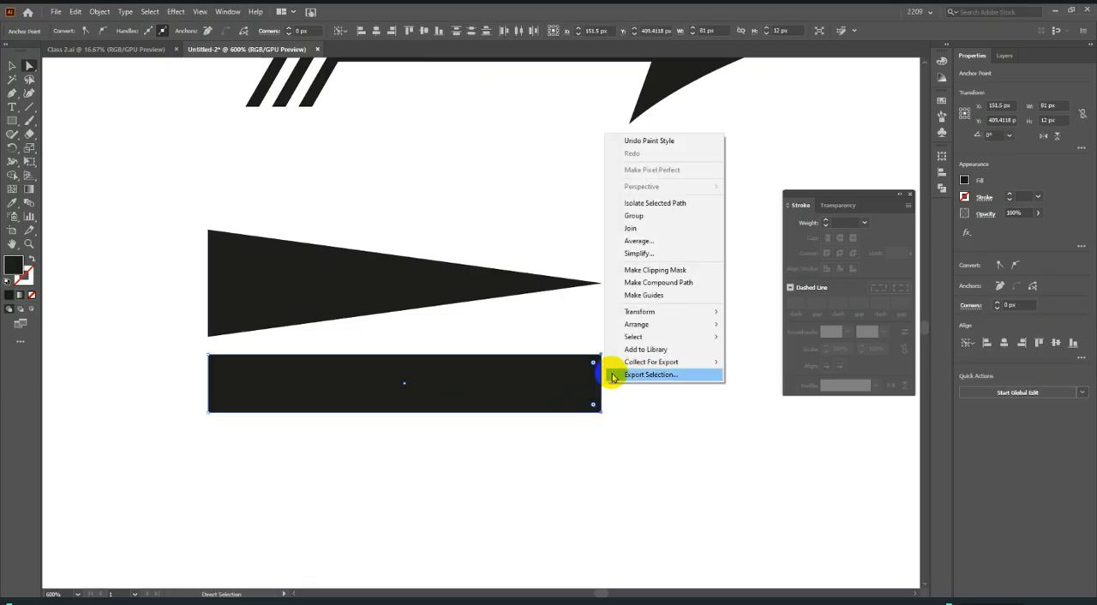
{"action": "left_click", "coordinate": [640, 244]}
{"action": "left_click", "coordinate": [595, 203]}
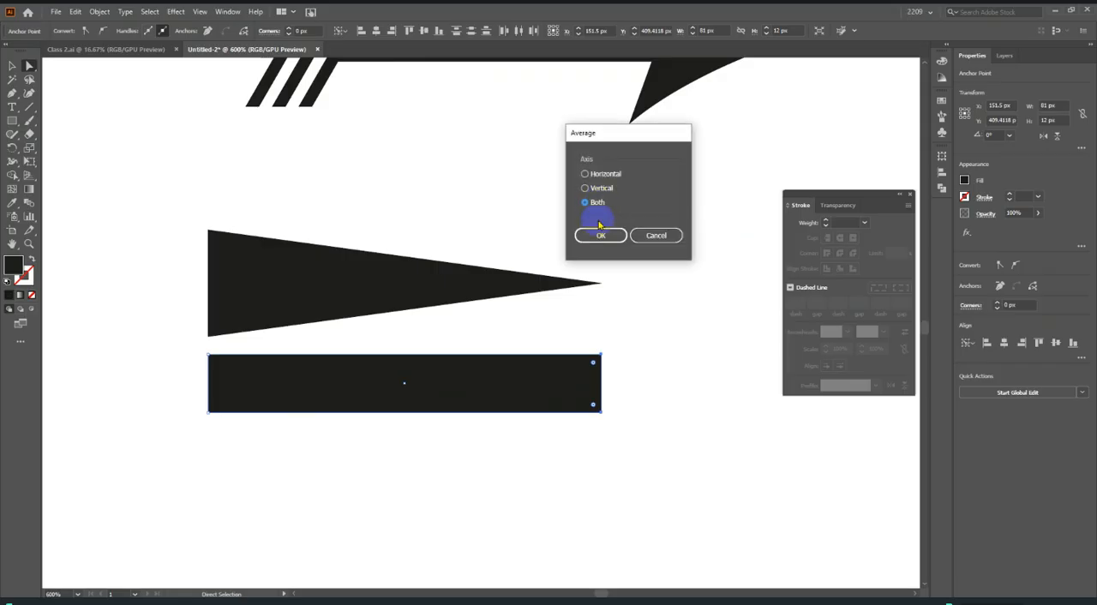
{"action": "left_click", "coordinate": [600, 234]}
{"action": "left_click", "coordinate": [668, 374]}
{"action": "scroll", "coordinate": [668, 381], "scroll_direction": "down", "scroll_amount": 3}
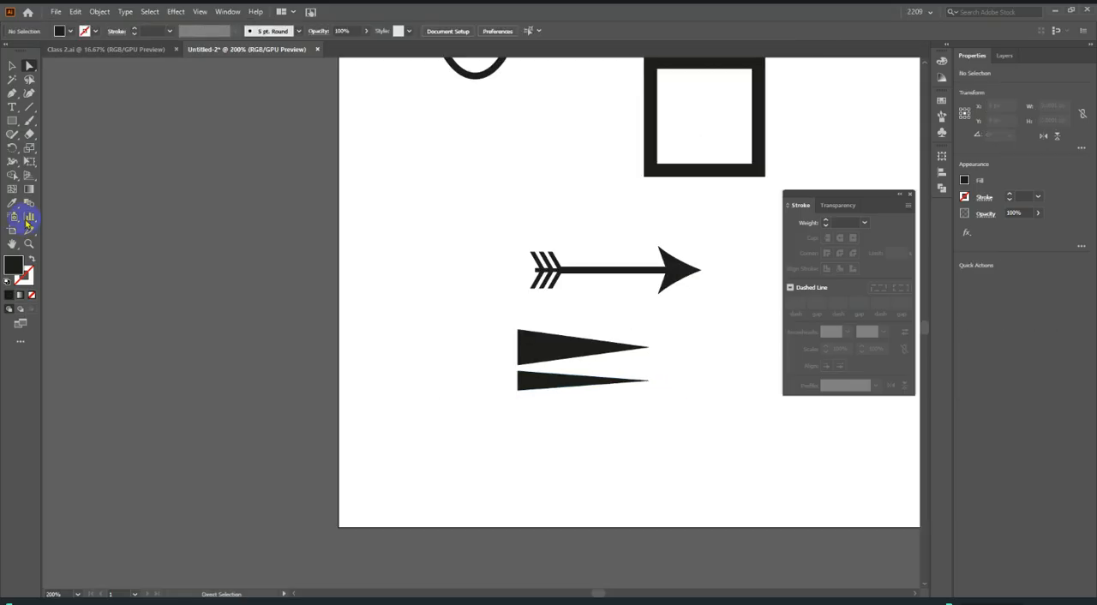
Move the averaged triangle straight down, near the lower edge of the artboard.
{"action": "left_click", "coordinate": [15, 67]}
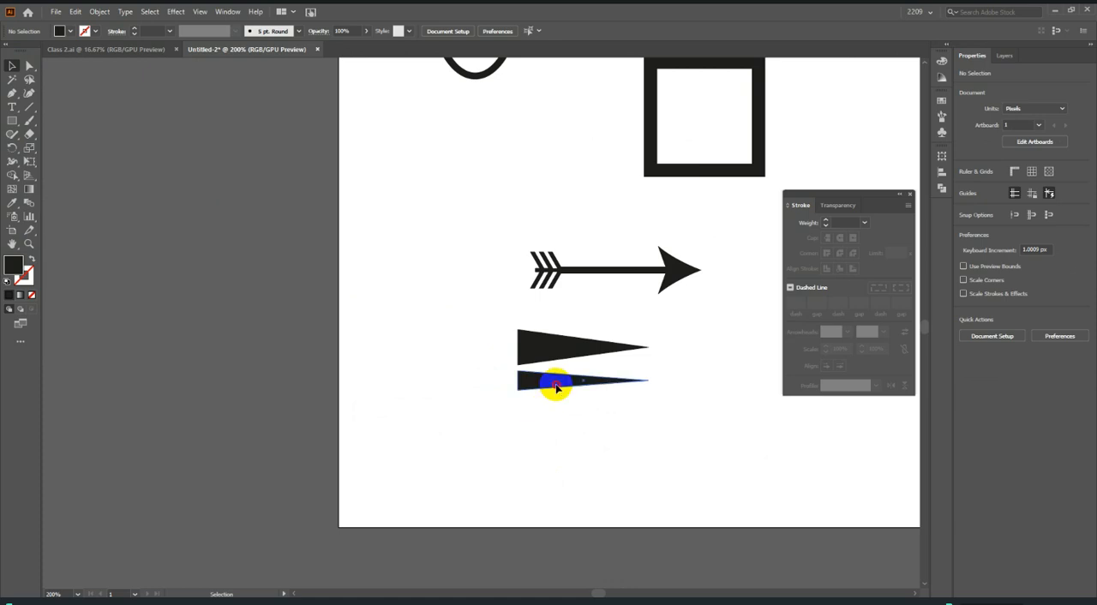
{"action": "left_click_drag", "start_coordinate": [556, 385], "coordinate": [557, 483]}
{"action": "left_click", "coordinate": [590, 366]}
Try the leaf, dome and spindle width profiles on the 22 pt line, ending with the curved taper that widens to the right.
{"action": "left_click", "coordinate": [600, 349]}
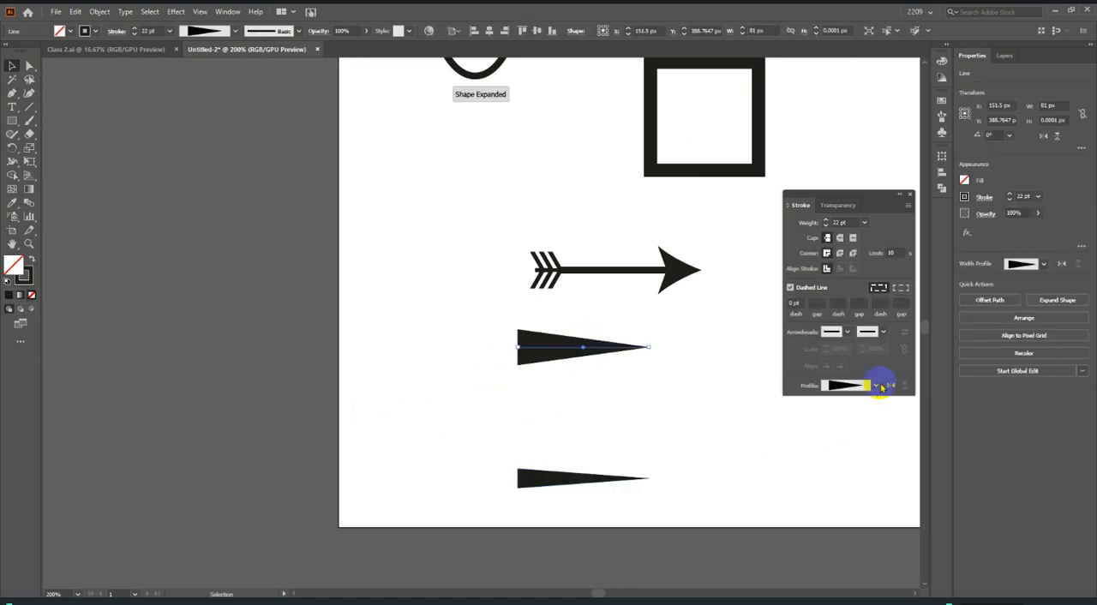
{"action": "left_click", "coordinate": [881, 387]}
{"action": "left_click", "coordinate": [854, 458]}
{"action": "left_click", "coordinate": [875, 387]}
{"action": "left_click", "coordinate": [847, 466]}
{"action": "left_click", "coordinate": [857, 390]}
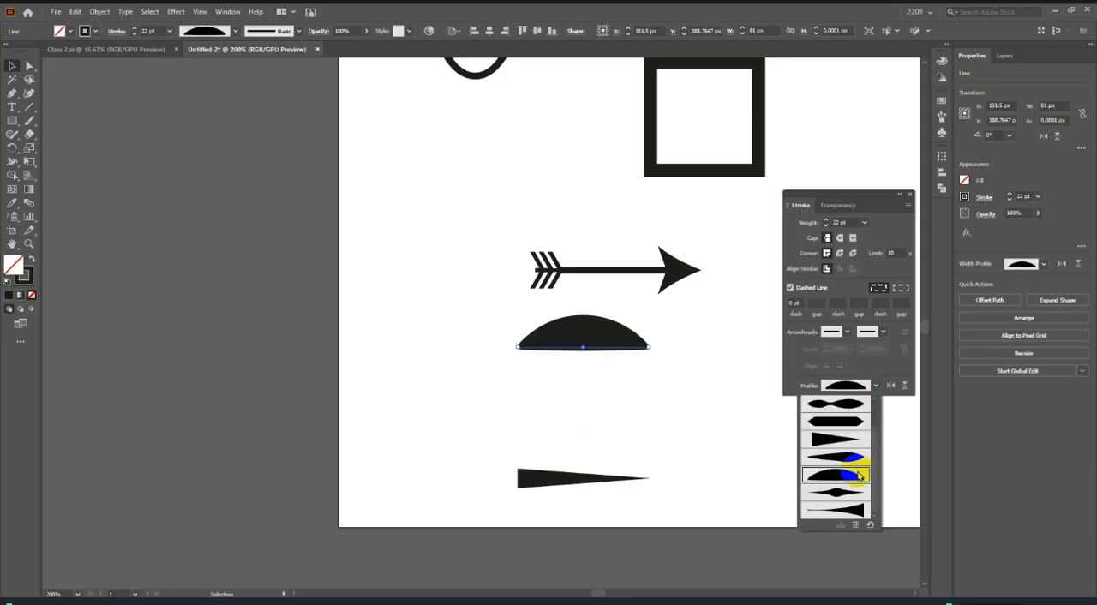
{"action": "left_click", "coordinate": [838, 491]}
{"action": "left_click", "coordinate": [842, 387]}
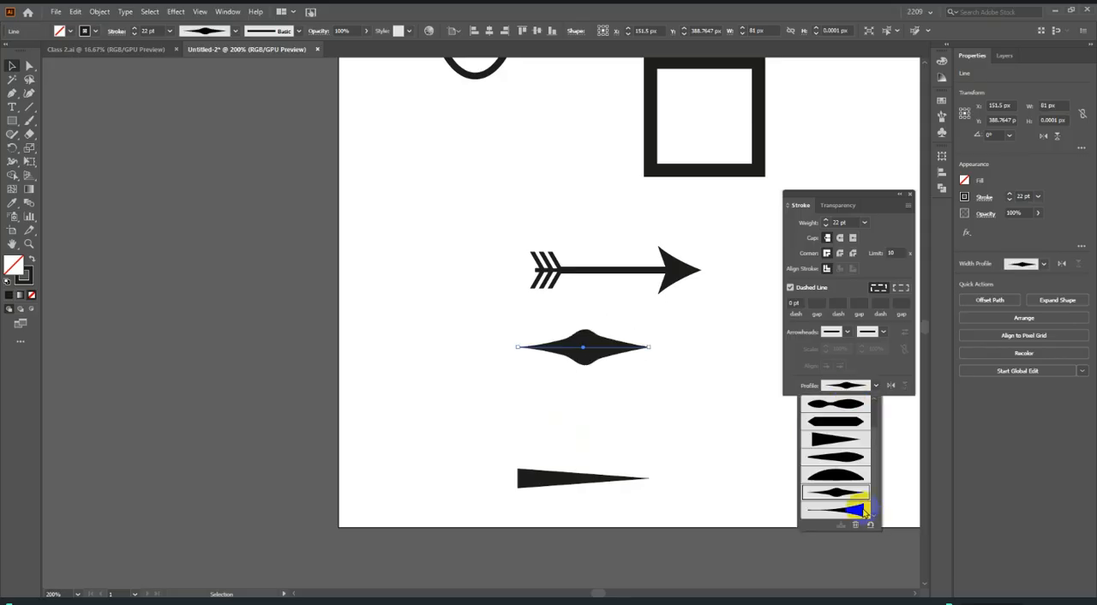
{"action": "left_click", "coordinate": [859, 510]}
{"action": "left_click", "coordinate": [668, 387]}
Clear all the practice shapes and lines off the artboard.
{"action": "scroll", "coordinate": [663, 377], "scroll_direction": "up", "scroll_amount": 2}
{"action": "scroll", "coordinate": [664, 374], "scroll_direction": "down", "scroll_amount": 5}
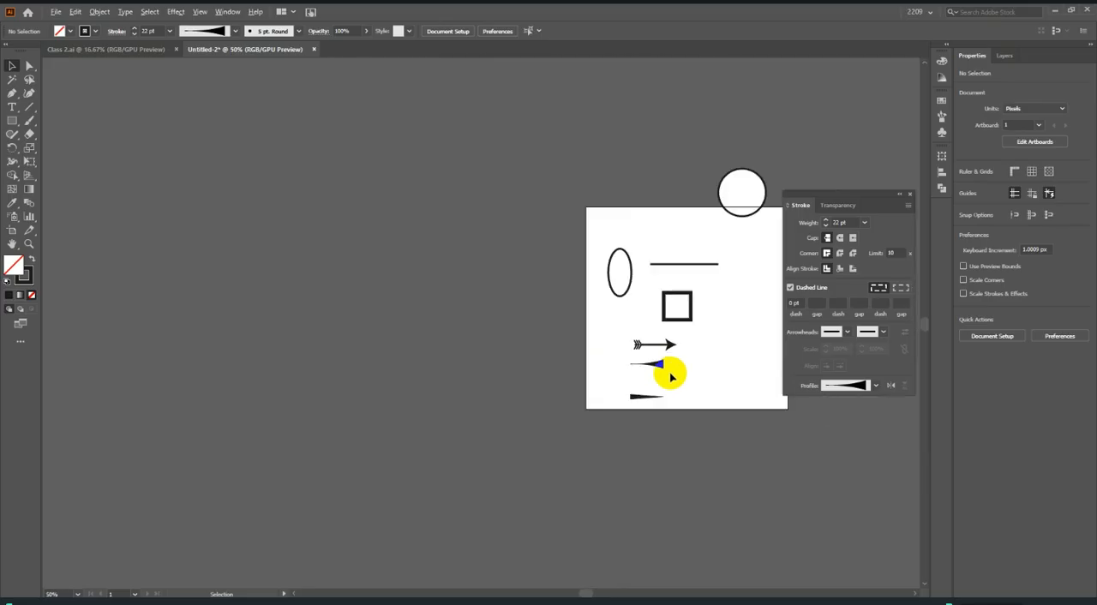
{"action": "scroll", "coordinate": [670, 374], "scroll_direction": "down", "scroll_amount": 2}
{"action": "left_click_drag", "start_coordinate": [599, 263], "coordinate": [784, 482]}
{"action": "left_click_drag", "start_coordinate": [709, 279], "coordinate": [445, 276]}
{"action": "left_click", "coordinate": [531, 315]}
{"action": "scroll", "coordinate": [689, 322], "scroll_direction": "up", "scroll_amount": 3}
{"action": "left_click_drag", "start_coordinate": [761, 373], "coordinate": [587, 347]}
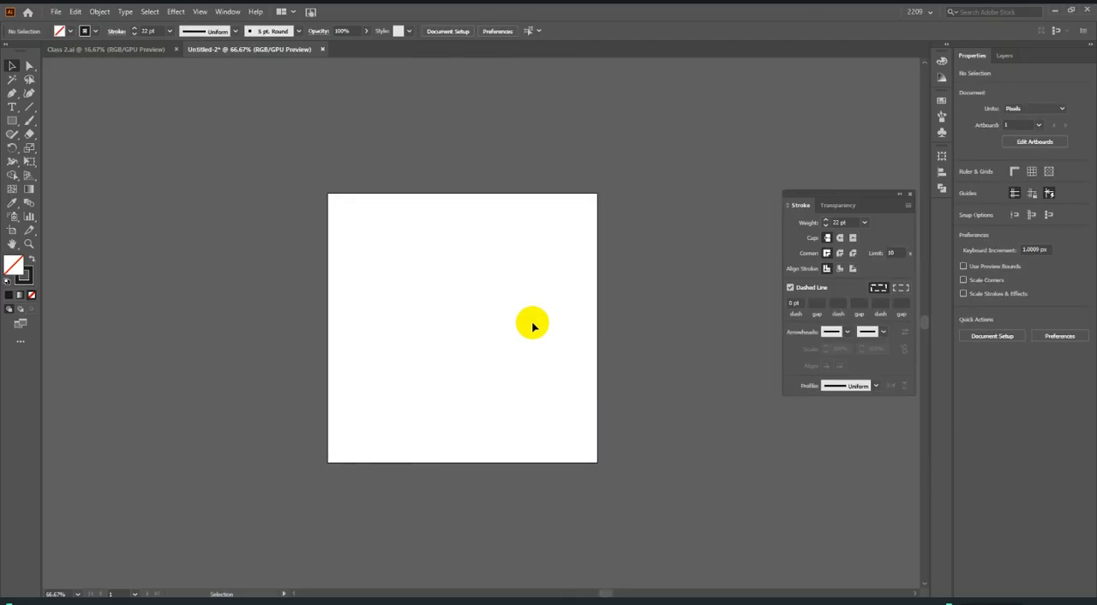
Draw a horizontal line across the artboard, extend it to about 473 px, and set its stroke weight to 100 pt.
{"action": "scroll", "coordinate": [531, 326], "scroll_direction": "up", "scroll_amount": 1}
{"action": "left_click", "coordinate": [29, 106]}
{"action": "left_click_drag", "start_coordinate": [269, 311], "coordinate": [589, 358]}
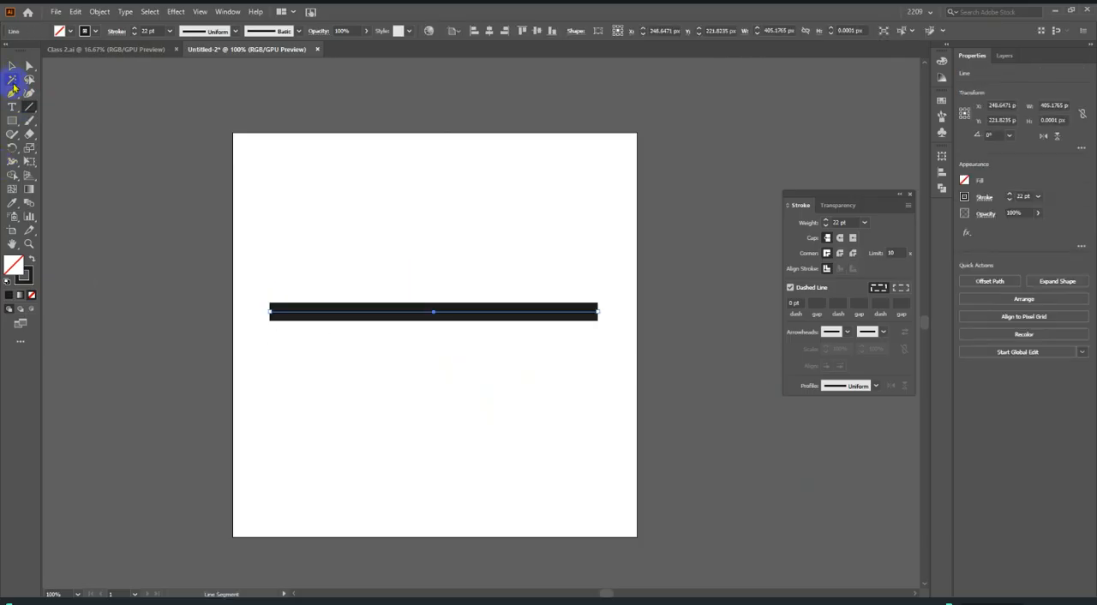
{"action": "left_click", "coordinate": [12, 64]}
{"action": "left_click_drag", "start_coordinate": [597, 311], "coordinate": [622, 311]}
{"action": "left_click", "coordinate": [842, 222]}
{"action": "type", "text": "100"}
{"action": "key", "text": "Return"}
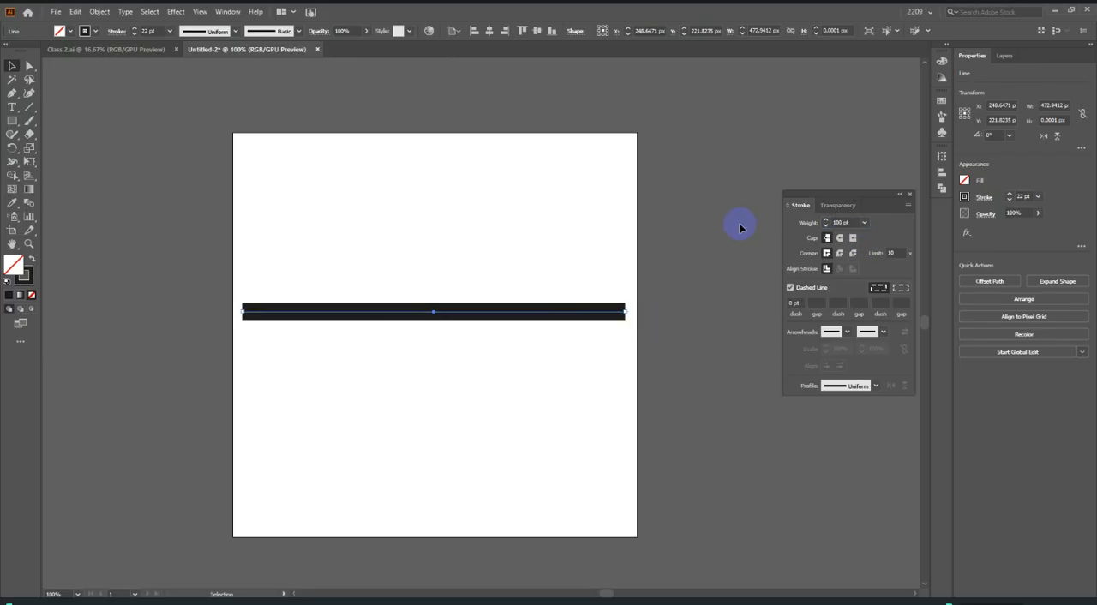
Recolour the 100 pt line's stroke to a very dark olive using the Color Picker.
{"action": "scroll", "coordinate": [409, 315], "scroll_direction": "up", "scroll_amount": 1}
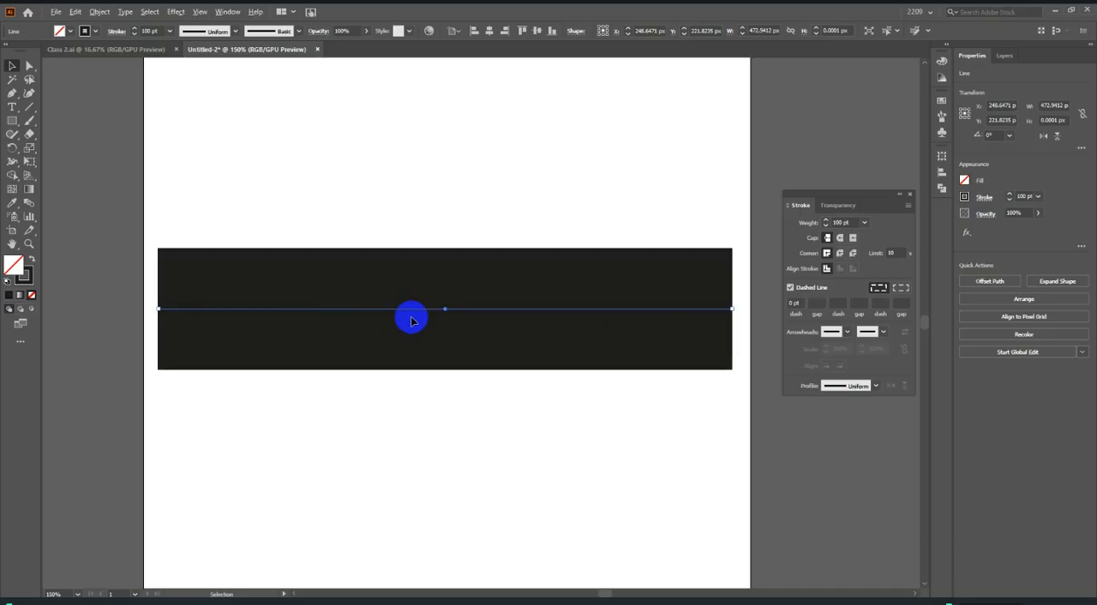
{"action": "double_click", "coordinate": [25, 274]}
{"action": "left_click", "coordinate": [546, 345]}
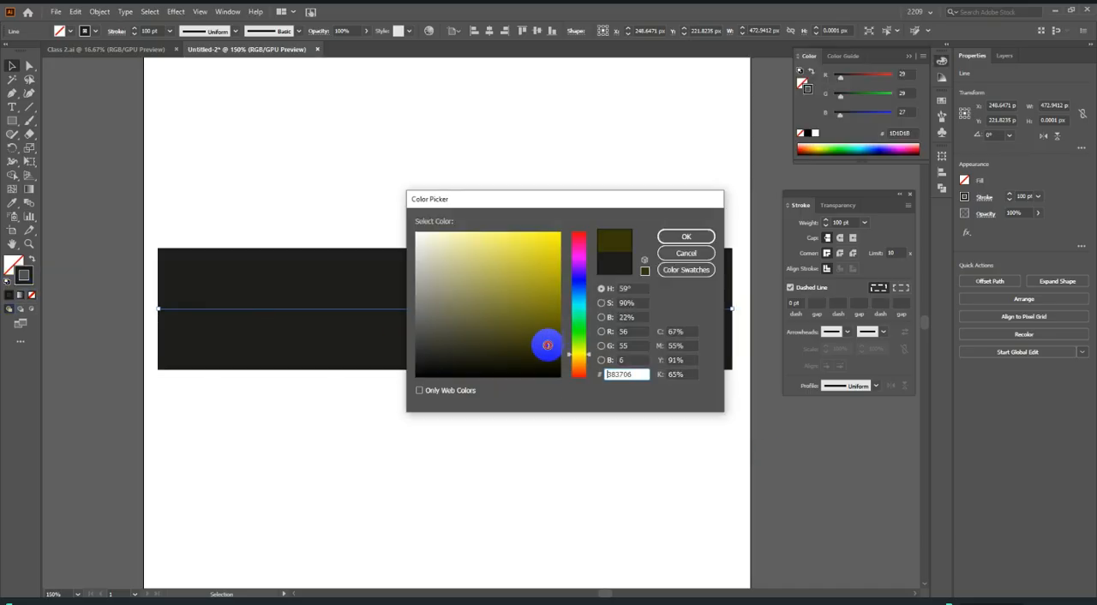
{"action": "left_click", "coordinate": [672, 237]}
{"action": "left_click", "coordinate": [660, 467]}
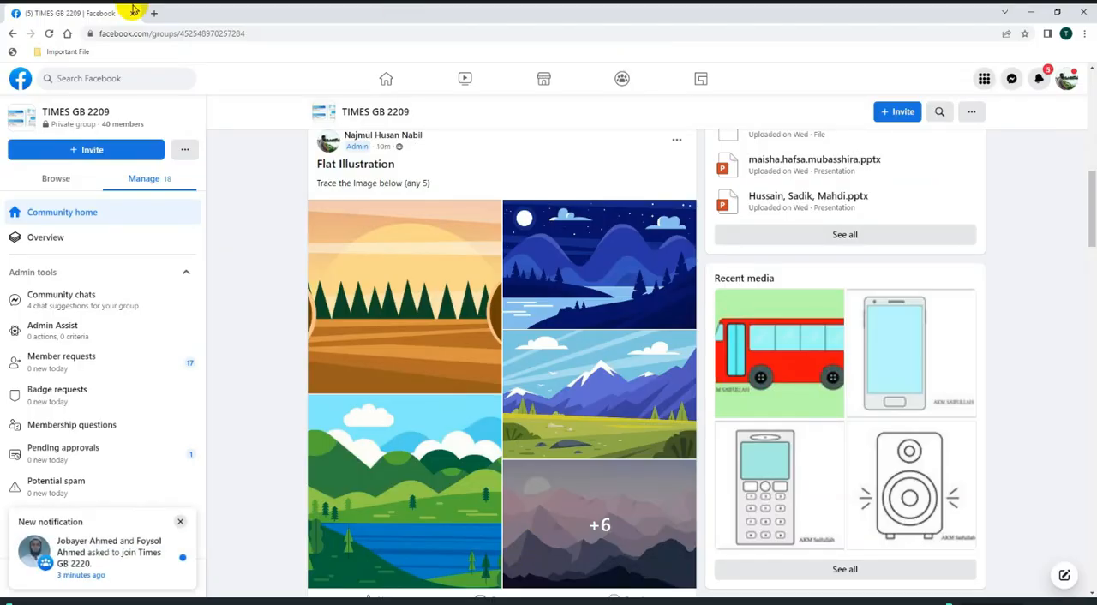
Search Google for "film reel" in a new Chrome tab, and return to Illustrator.
{"action": "left_click", "coordinate": [146, 13]}
{"action": "type", "text": "F"}
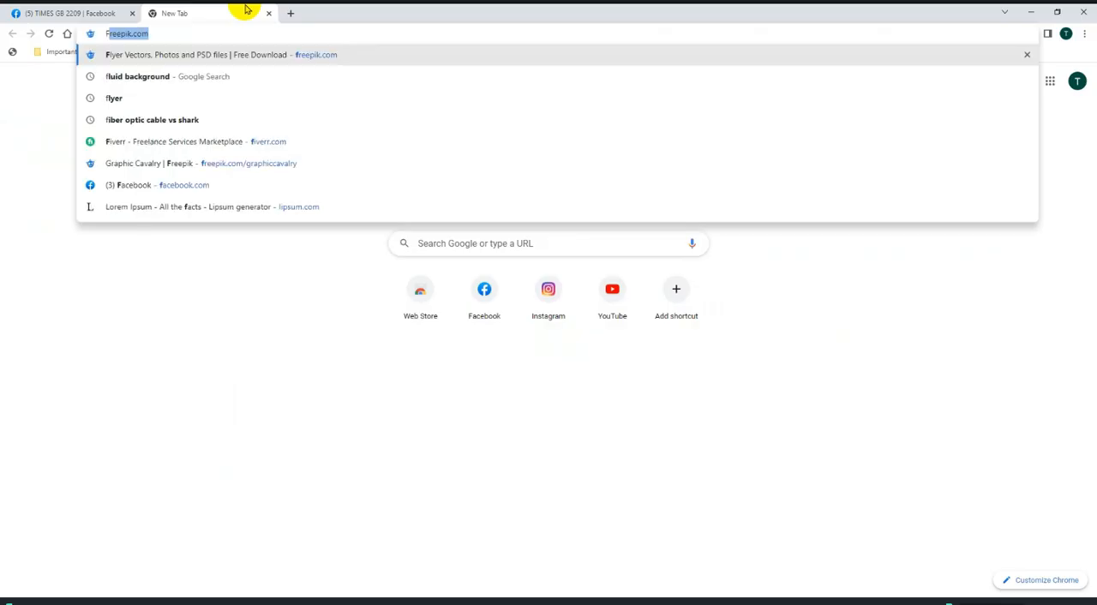
{"action": "type", "text": "ilm reel"}
{"action": "key", "text": "Return"}
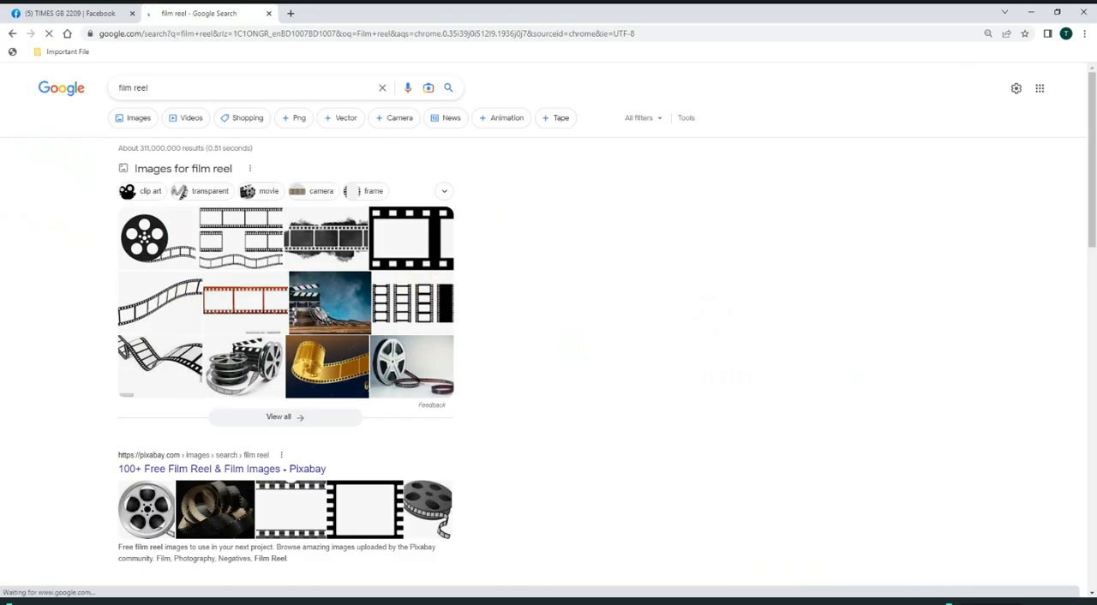
{"action": "left_click", "coordinate": [95, 14]}
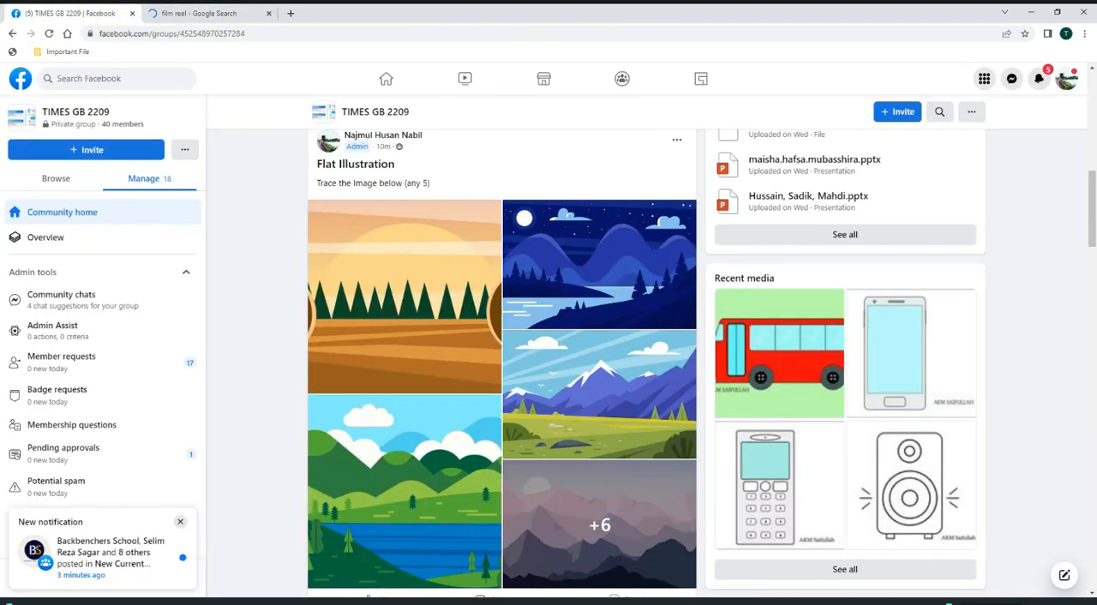
{"action": "left_click", "coordinate": [384, 601]}
Duplicate the thick line in place as a 90 pt line, and colour its stroke white with the Eyedropper sampled from the artboard.
{"action": "key", "text": "ctrl+1"}
{"action": "left_click_drag", "start_coordinate": [421, 221], "coordinate": [621, 503]}
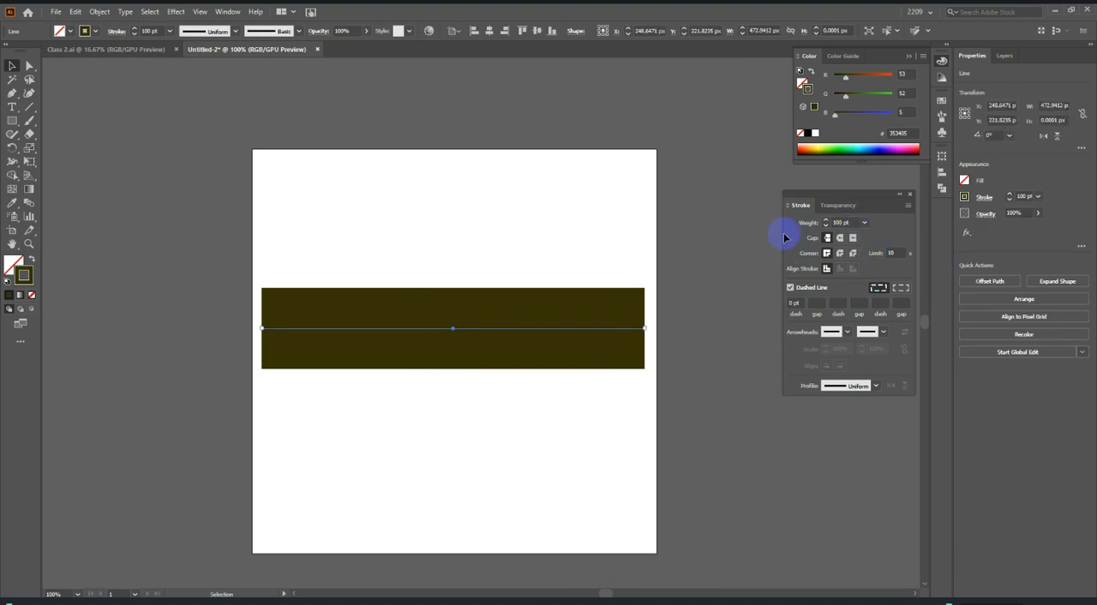
{"action": "key", "text": "ctrl"}
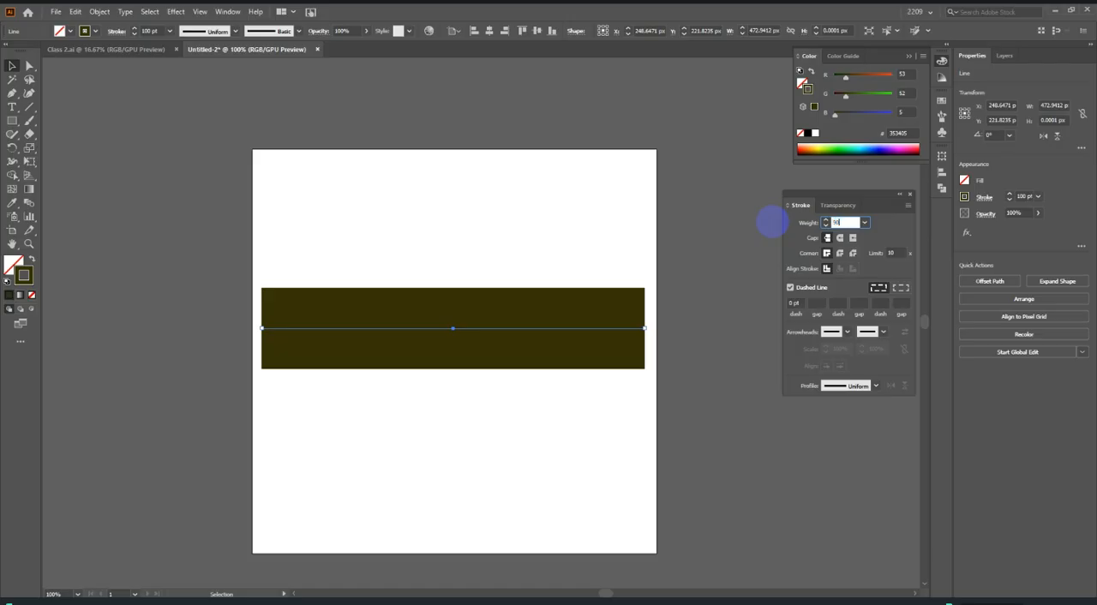
{"action": "left_click", "coordinate": [12, 203]}
{"action": "left_click", "coordinate": [422, 217]}
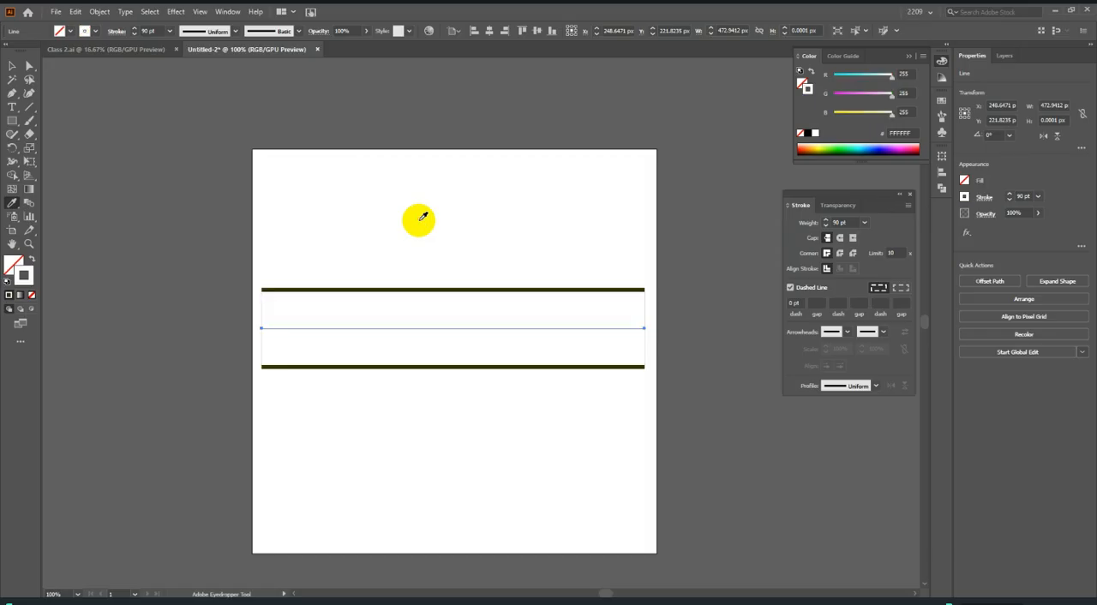
{"action": "left_click", "coordinate": [15, 66]}
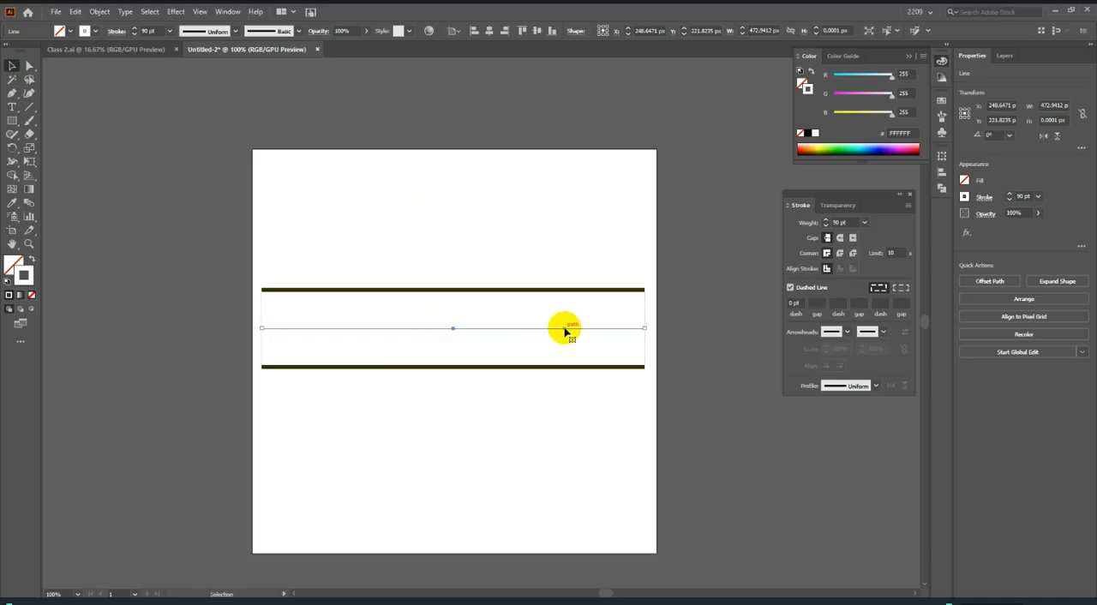
Recolour the 90 pt line with the dark olive sampled by Eyedropper from the visible edge of the 100 pt line.
{"action": "left_click", "coordinate": [12, 203]}
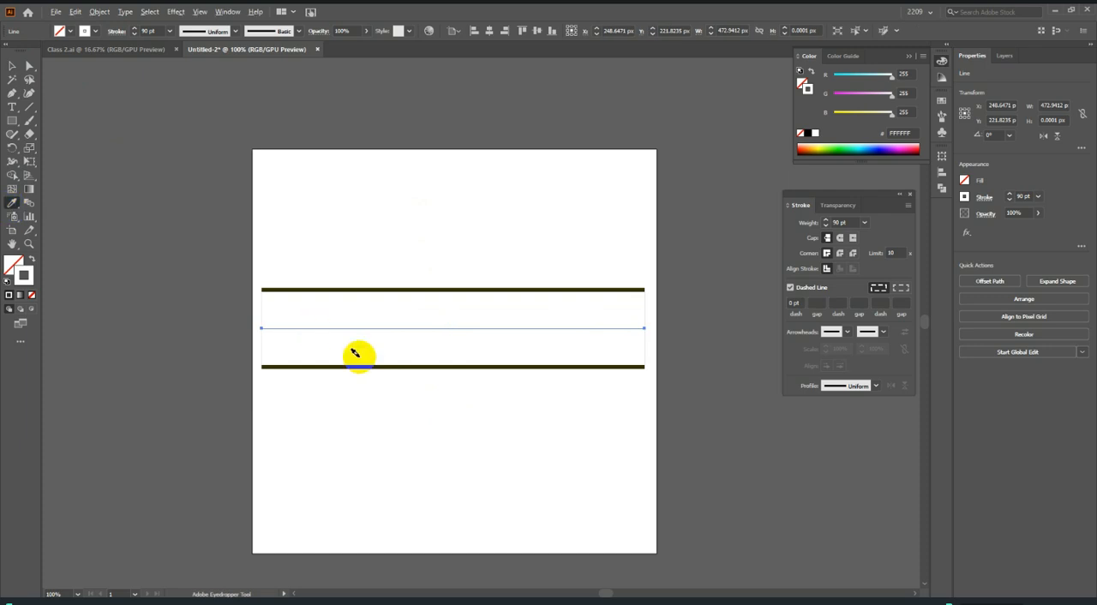
{"action": "scroll", "coordinate": [354, 354], "scroll_direction": "up", "scroll_amount": 3}
{"action": "left_click", "coordinate": [386, 383]}
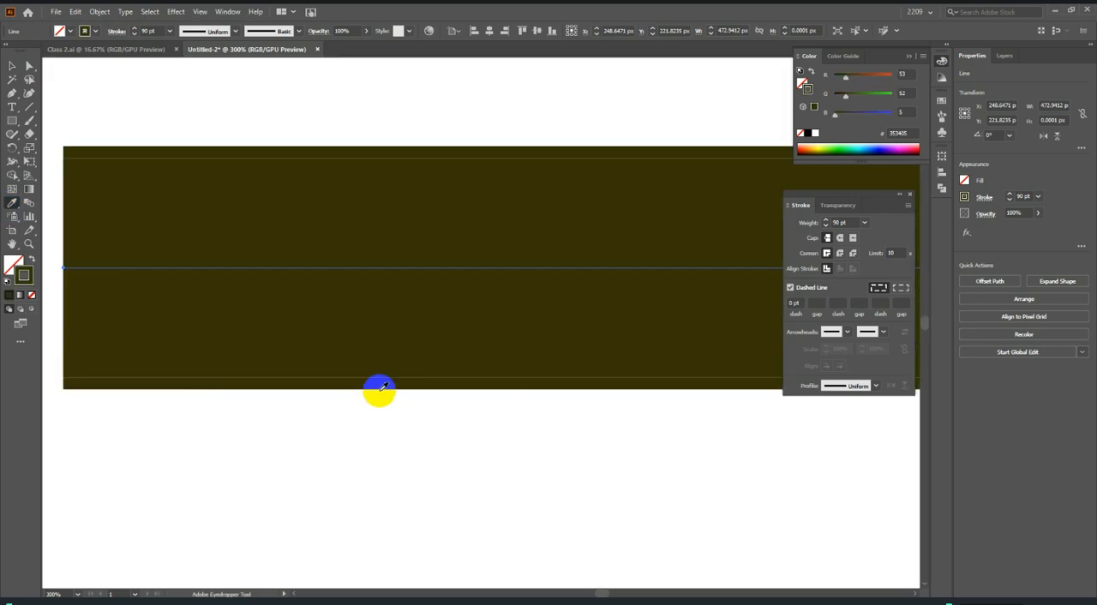
{"action": "scroll", "coordinate": [371, 269], "scroll_direction": "down", "scroll_amount": 3}
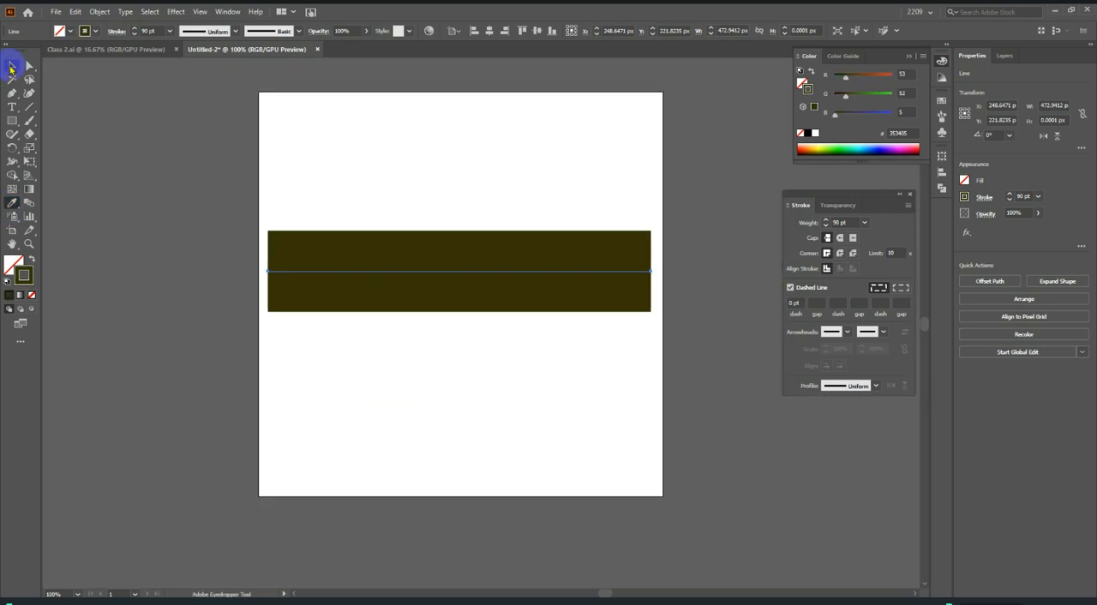
{"action": "left_click", "coordinate": [12, 67]}
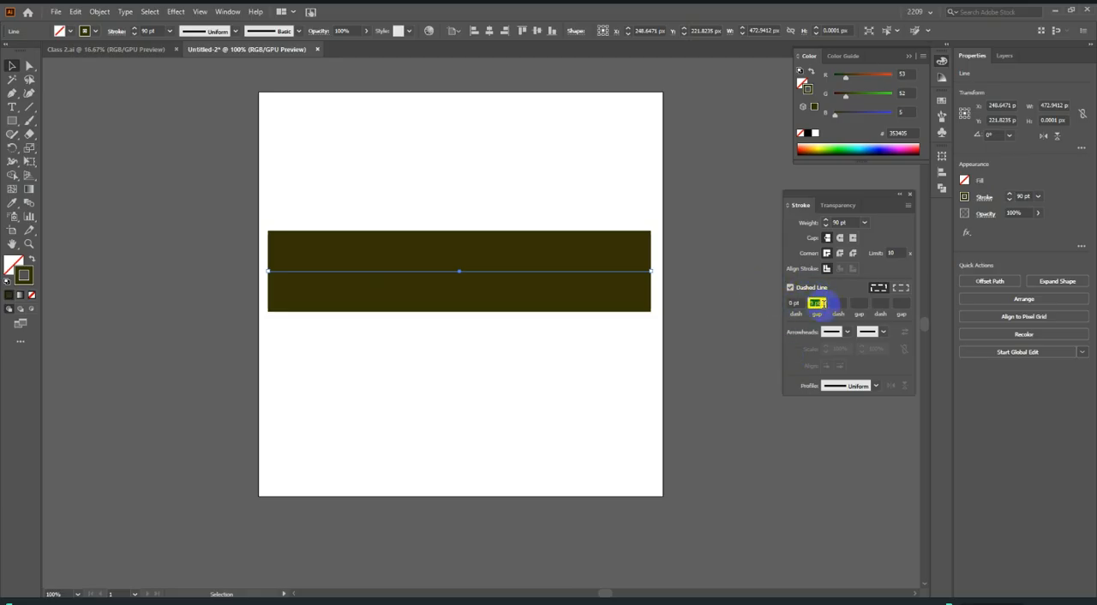
Set the 90 pt line's dash pattern to 6 pt dashes with 6 pt gaps.
{"action": "scroll", "coordinate": [823, 304], "scroll_direction": "up", "scroll_amount": 12}
{"action": "scroll", "coordinate": [822, 310], "scroll_direction": "down", "scroll_amount": 3}
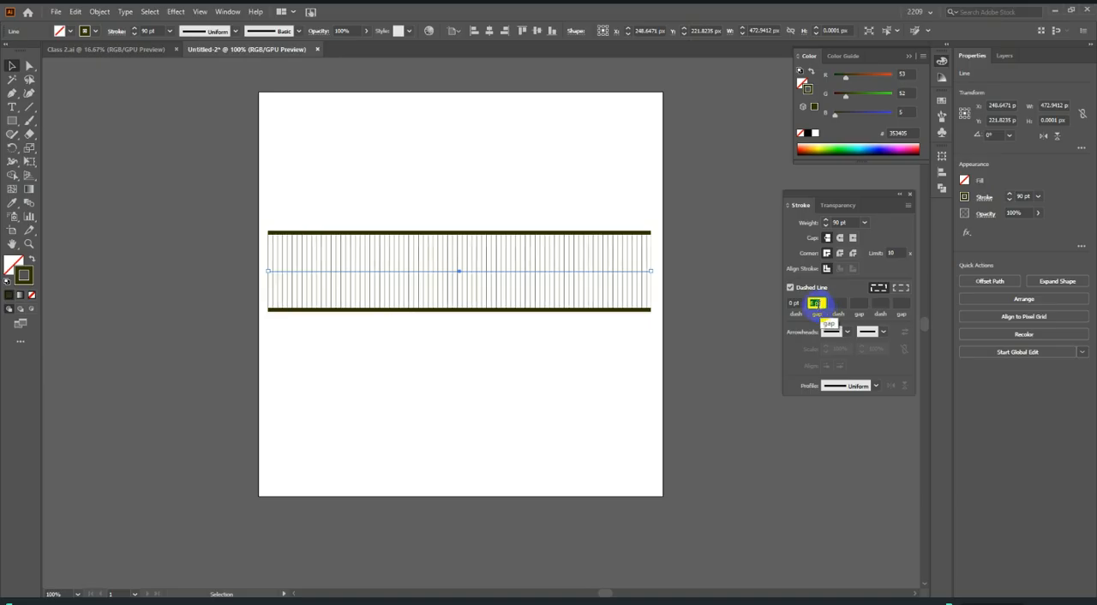
{"action": "scroll", "coordinate": [796, 306], "scroll_direction": "up", "scroll_amount": 3}
{"action": "scroll", "coordinate": [794, 302], "scroll_direction": "up", "scroll_amount": 4}
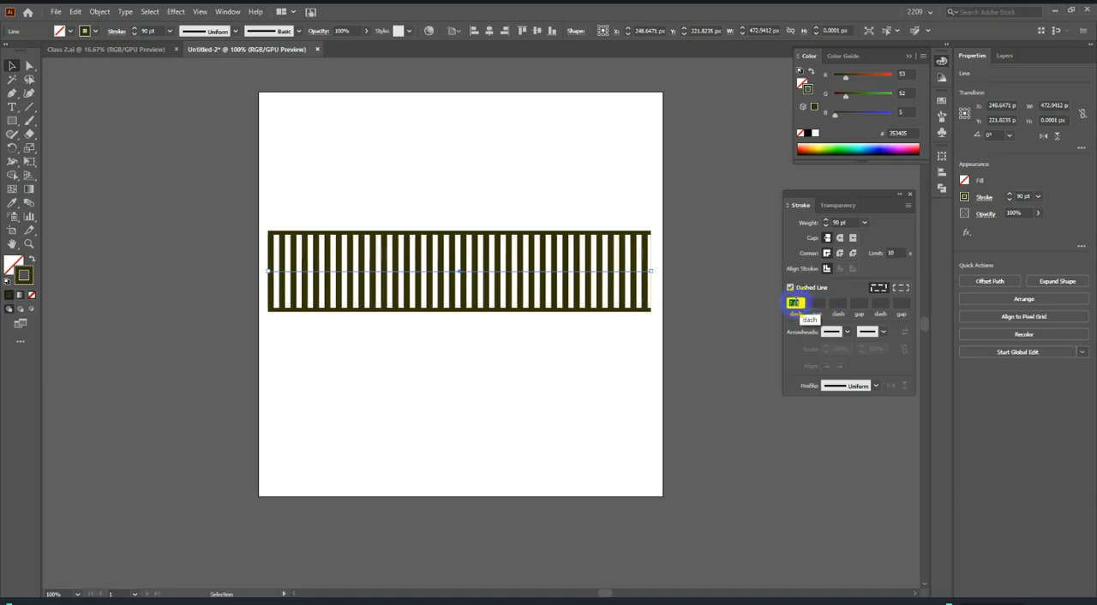
{"action": "scroll", "coordinate": [793, 301], "scroll_direction": "down", "scroll_amount": 3}
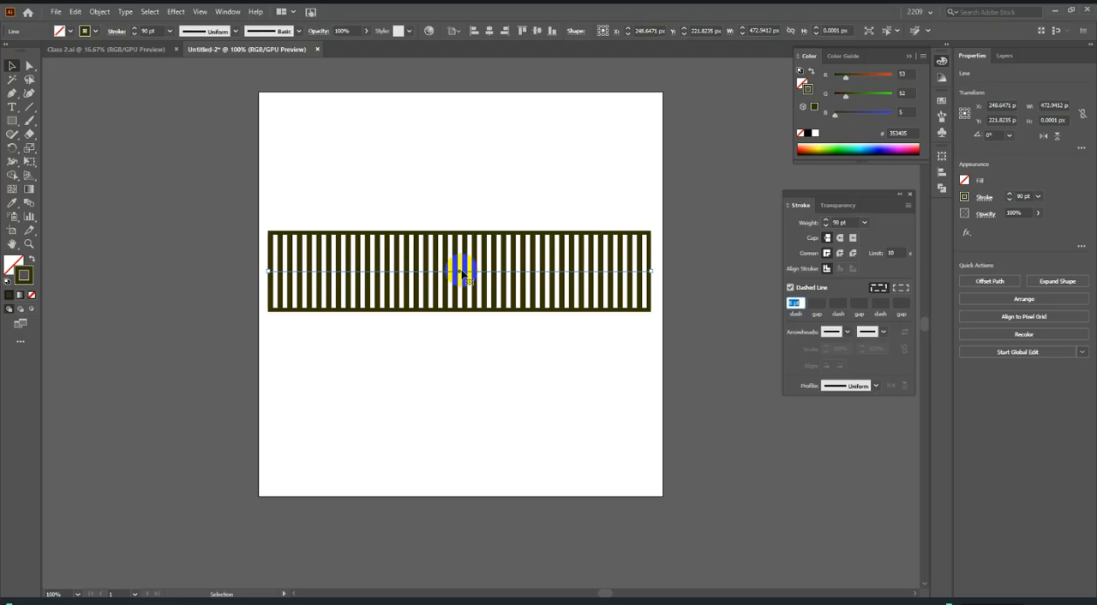
Duplicate the dashed 90 pt line in place, turn off its dashes and set its weight to 80 pt.
{"action": "key", "text": "ctrl+f"}
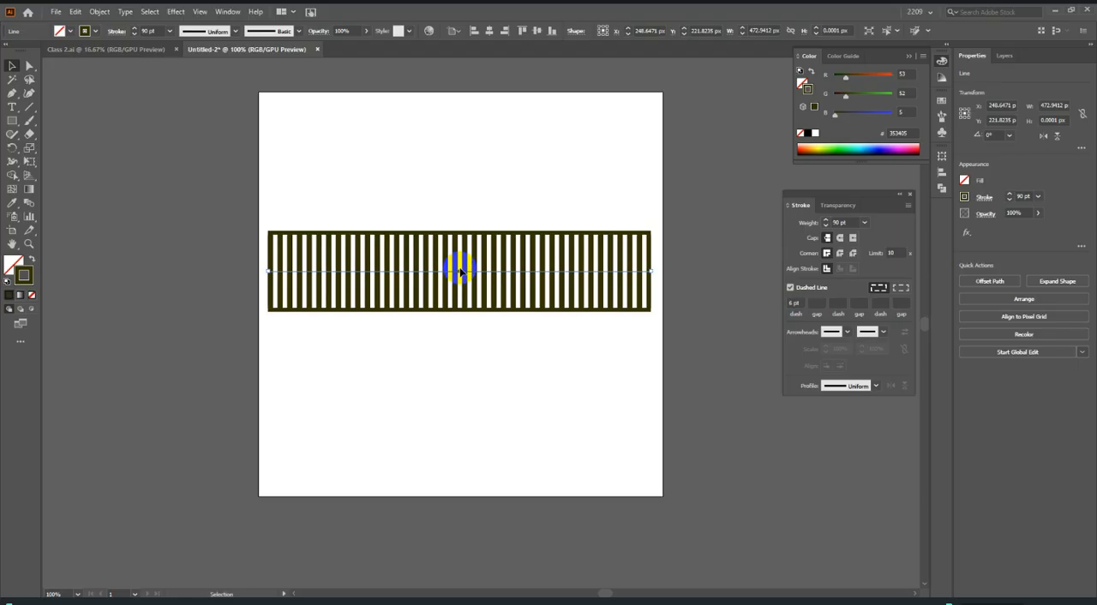
{"action": "left_click", "coordinate": [790, 288]}
{"action": "left_click", "coordinate": [845, 221]}
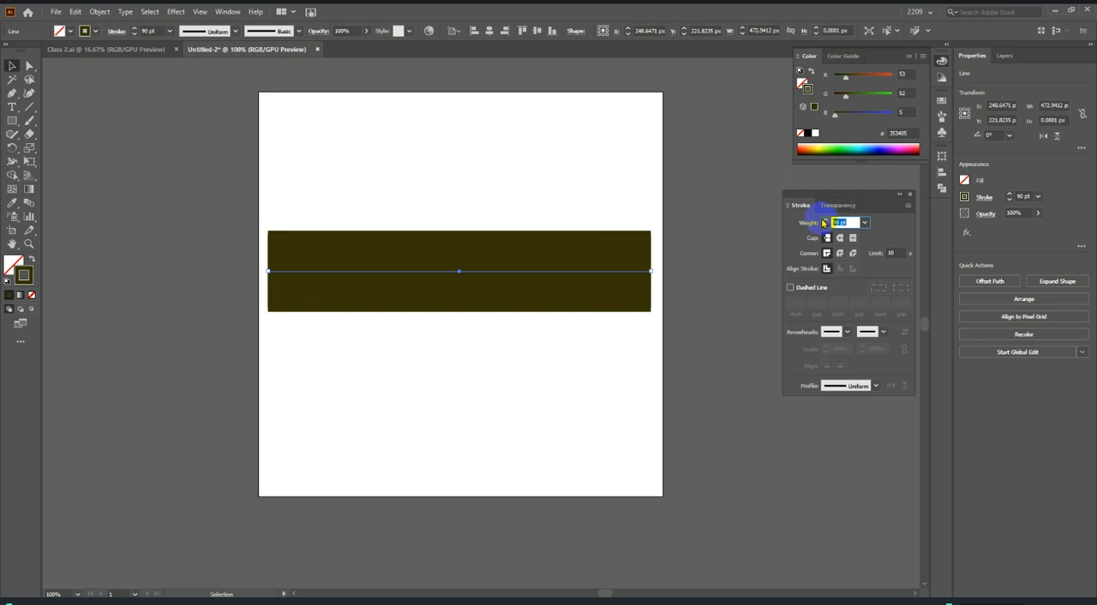
{"action": "key", "text": "Return"}
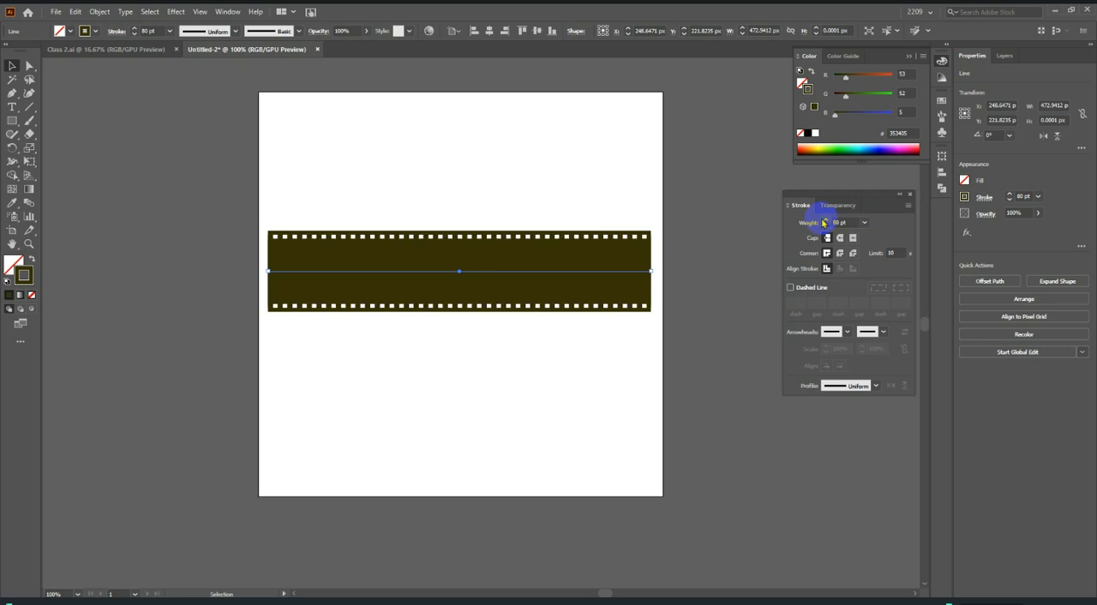
Duplicate the 80 pt line in place, recolour it white with the Eyedropper sampled from the artboard, and set its weight to 70 pt.
{"action": "scroll", "coordinate": [444, 291], "scroll_direction": "up", "scroll_amount": 2}
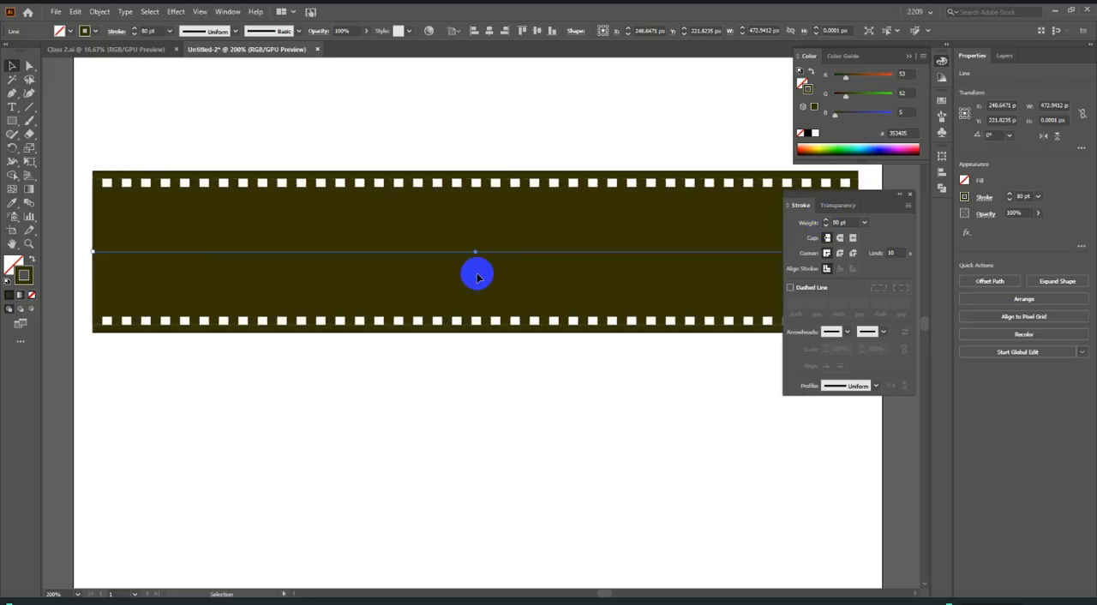
{"action": "left_click", "coordinate": [12, 204]}
{"action": "left_click", "coordinate": [233, 130]}
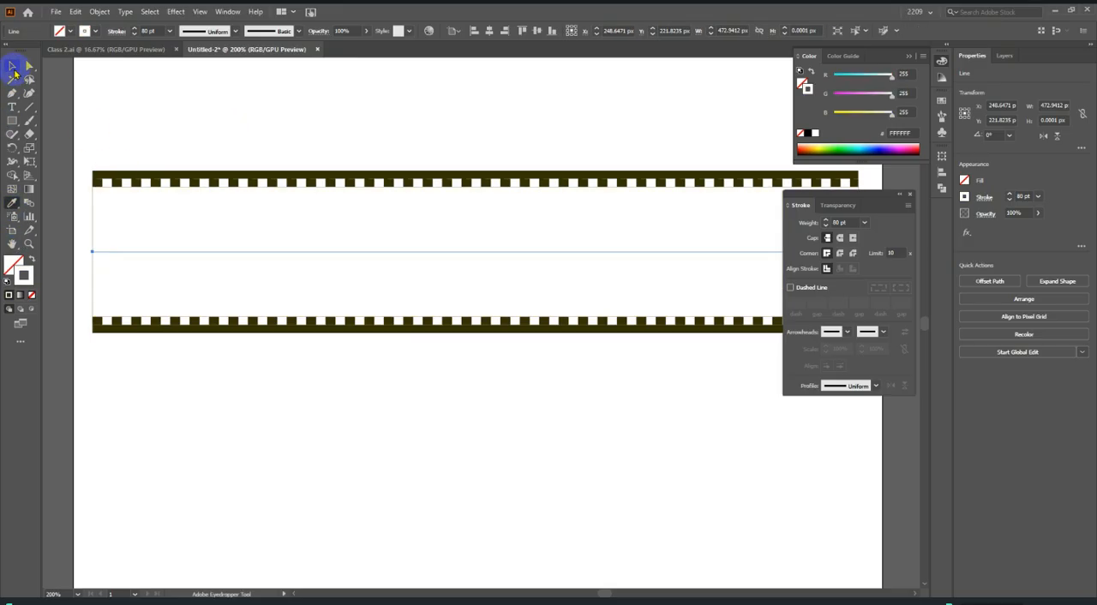
{"action": "left_click", "coordinate": [12, 67]}
{"action": "double_click", "coordinate": [843, 222]}
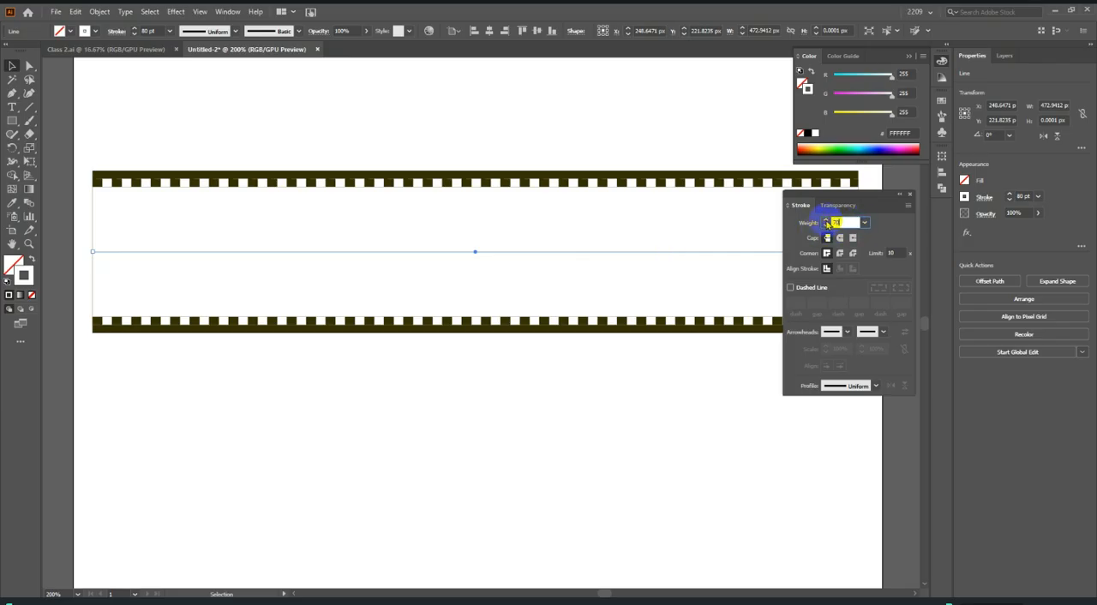
{"action": "type", "text": "70"}
{"action": "key", "text": "Return"}
Duplicate the white 70 pt line in place, make it dashed, and recolour it dark olive with the Eyedropper sampled from the strip.
{"action": "scroll", "coordinate": [750, 326], "scroll_direction": "down", "scroll_amount": 1}
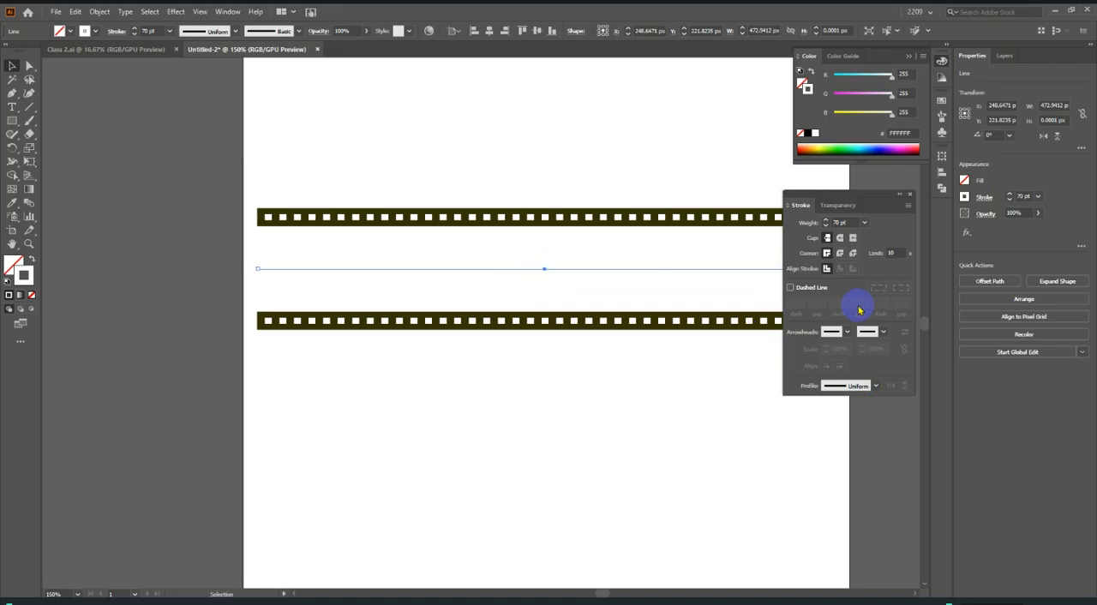
{"action": "left_click", "coordinate": [817, 289]}
{"action": "scroll", "coordinate": [543, 320], "scroll_direction": "down", "scroll_amount": 1}
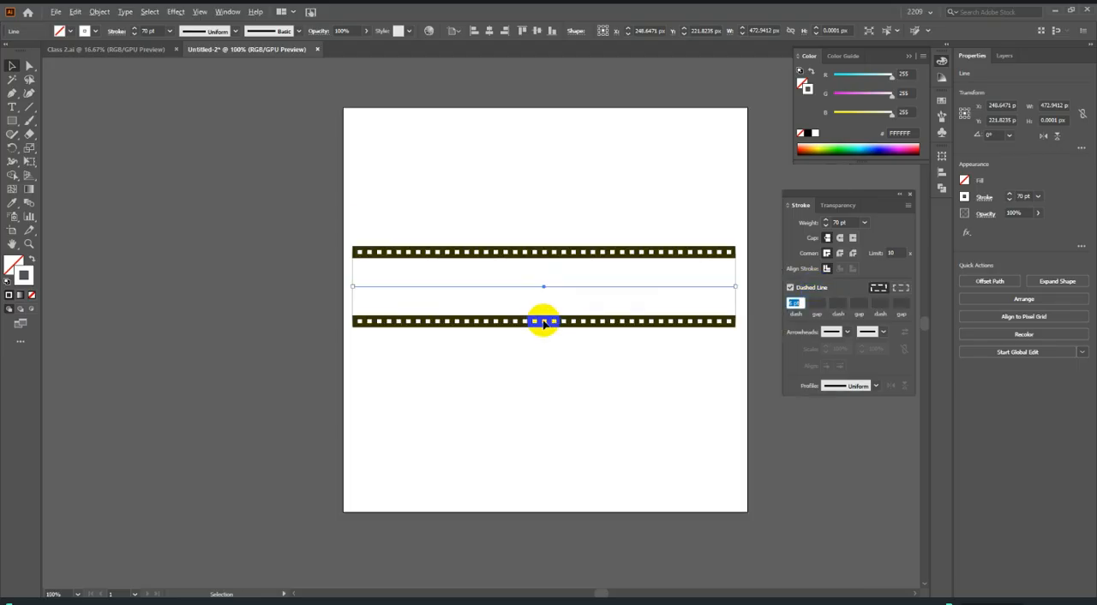
{"action": "left_click", "coordinate": [815, 303]}
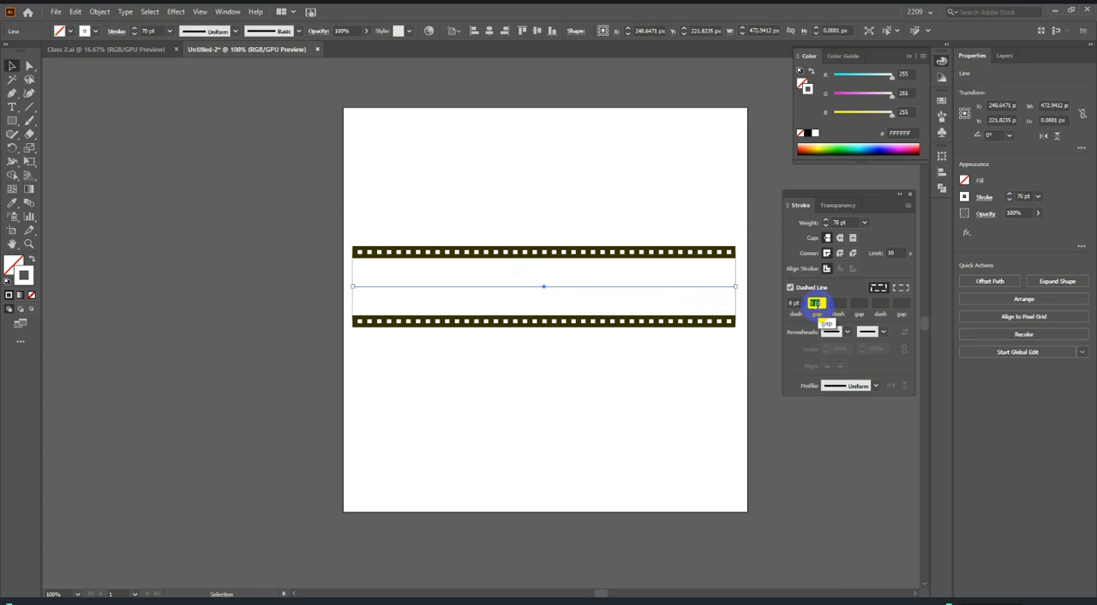
{"action": "left_click", "coordinate": [12, 202]}
{"action": "scroll", "coordinate": [313, 254], "scroll_direction": "up", "scroll_amount": 1}
{"action": "left_click", "coordinate": [454, 246]}
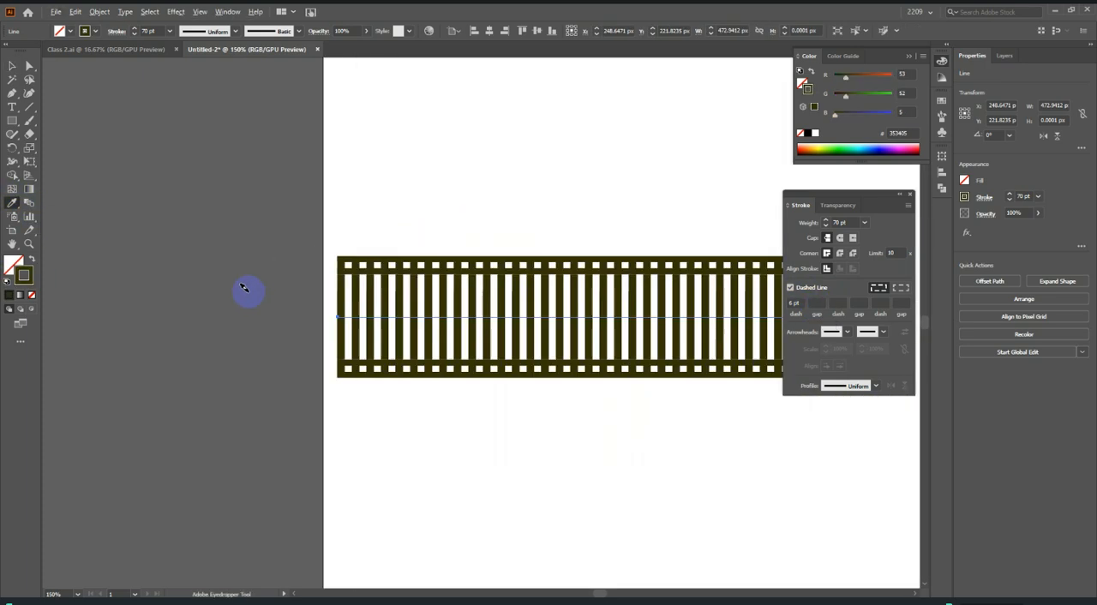
{"action": "left_click", "coordinate": [12, 65]}
Lengthen the 70 pt line's dashes to 60 pt with a 6 pt gap to form the film frames.
{"action": "scroll", "coordinate": [159, 291], "scroll_direction": "down", "scroll_amount": 2}
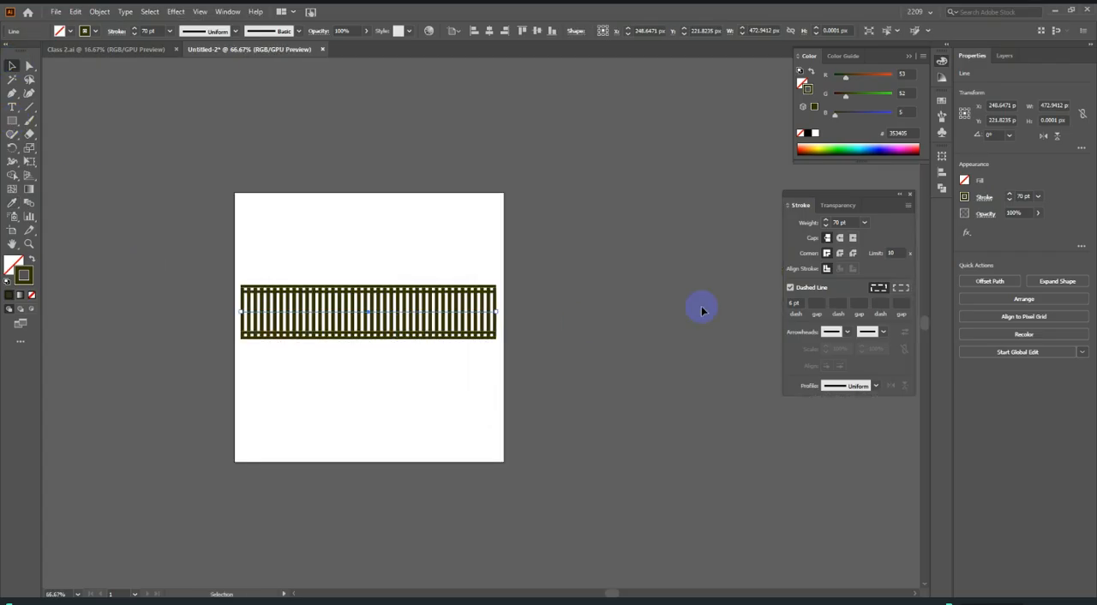
{"action": "left_click", "coordinate": [795, 302]}
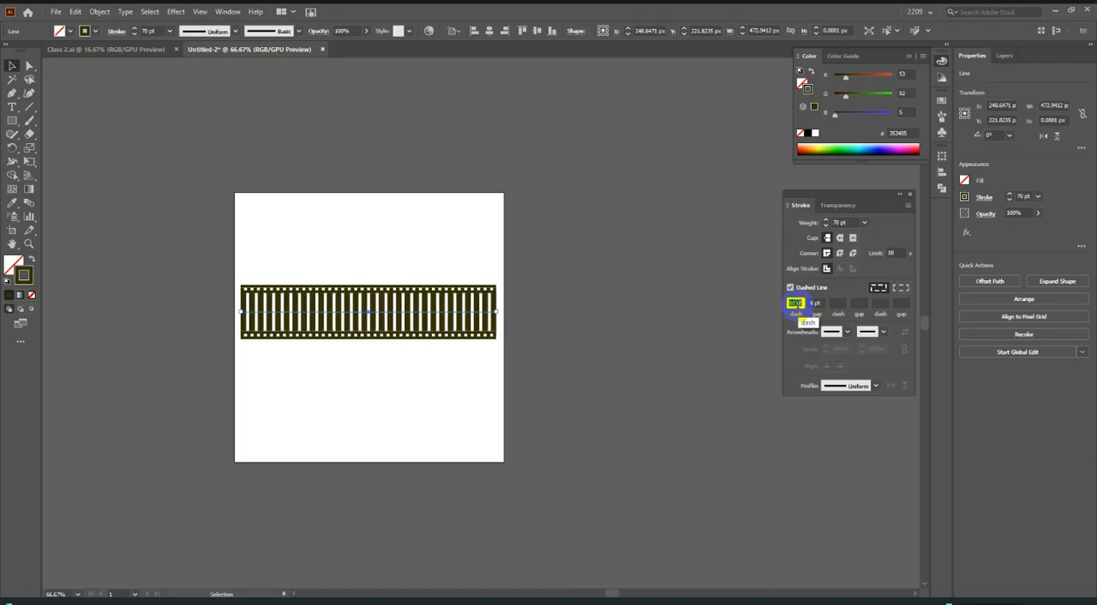
{"action": "key", "text": "Up"}
{"action": "key", "text": "Up"}
{"action": "key", "text": "Up"}
{"action": "key", "text": "Up"}
{"action": "key", "text": "Up"}
{"action": "key", "text": "Up"}
{"action": "key", "text": "Up"}
{"action": "key", "text": "Up"}
{"action": "key", "text": "Up"}
{"action": "key", "text": "Up"}
{"action": "key", "text": "Up"}
{"action": "key", "text": "Up"}
{"action": "key", "text": "Up"}
{"action": "key", "text": "Up"}
{"action": "key", "text": "Up"}
{"action": "key", "text": "Up"}
{"action": "key", "text": "Up"}
{"action": "key", "text": "Up"}
{"action": "key", "text": "Up"}
{"action": "key", "text": "Up"}
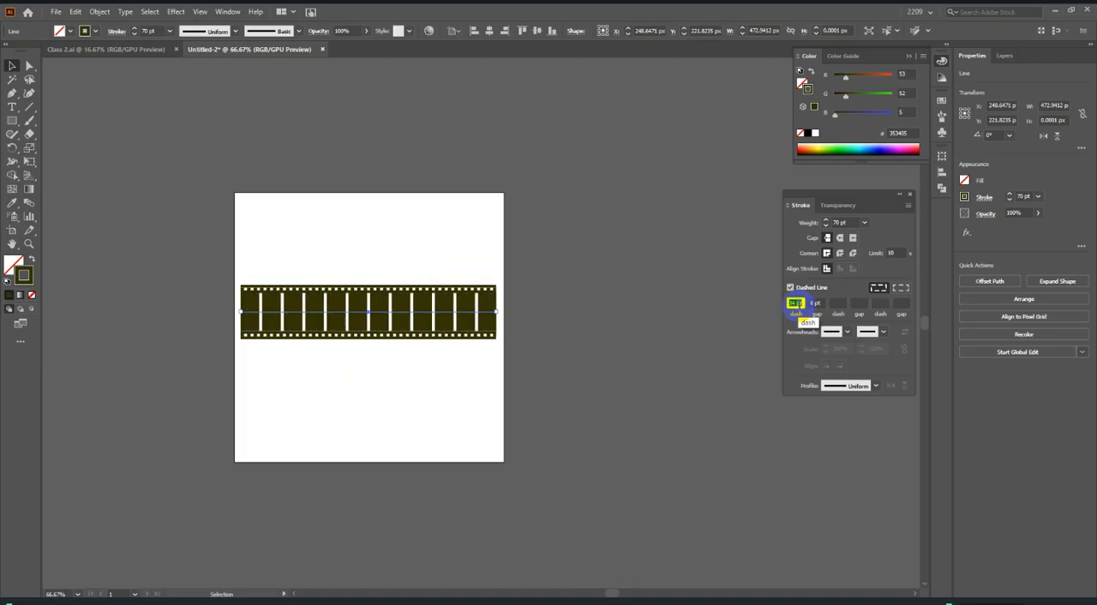
{"action": "key", "text": "Up"}
{"action": "key", "text": "Up"}
{"action": "key", "text": "Up"}
{"action": "key", "text": "Up"}
{"action": "key", "text": "Up"}
{"action": "key", "text": "Up"}
{"action": "key", "text": "Up"}
{"action": "key", "text": "Up"}
{"action": "key", "text": "Up"}
{"action": "key", "text": "Up"}
{"action": "key", "text": "Up"}
{"action": "key", "text": "Up"}
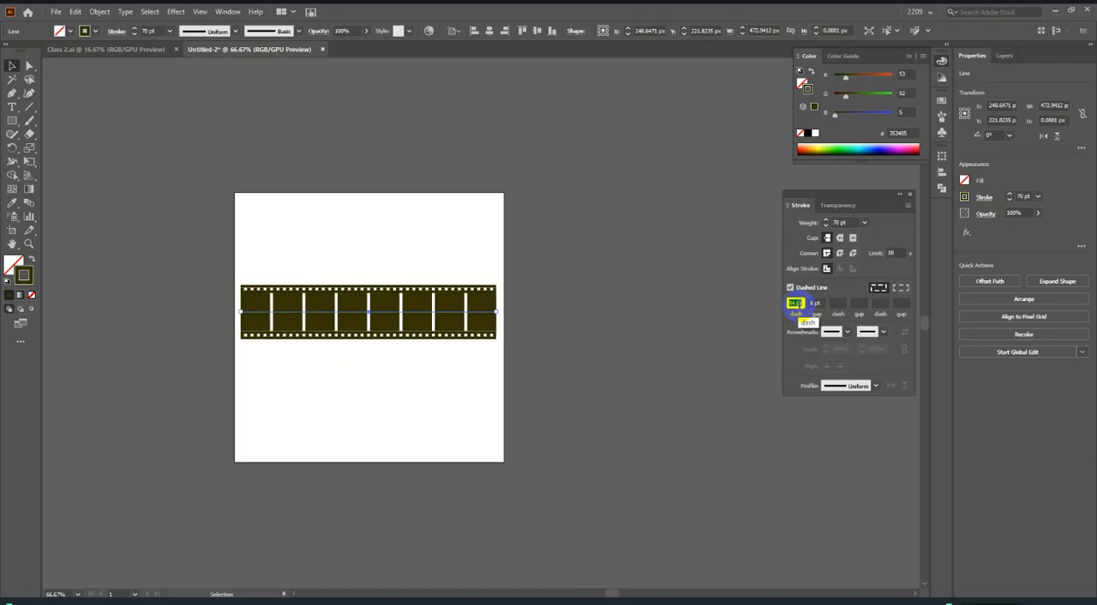
{"action": "key", "text": "Up"}
{"action": "key", "text": "Up"}
{"action": "key", "text": "Up"}
{"action": "key", "text": "Up"}
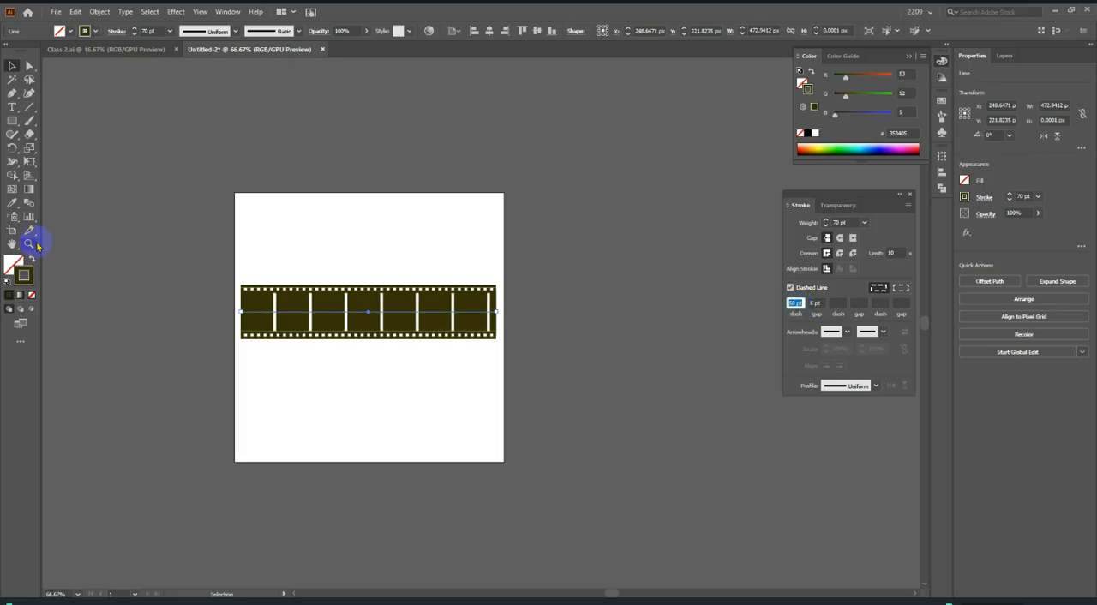
Examine the film strip's frames and perforations at different zoom levels with nothing selected.
{"action": "left_click", "coordinate": [131, 250]}
{"action": "left_click_drag", "start_coordinate": [133, 249], "coordinate": [600, 422]}
{"action": "left_click", "coordinate": [630, 395]}
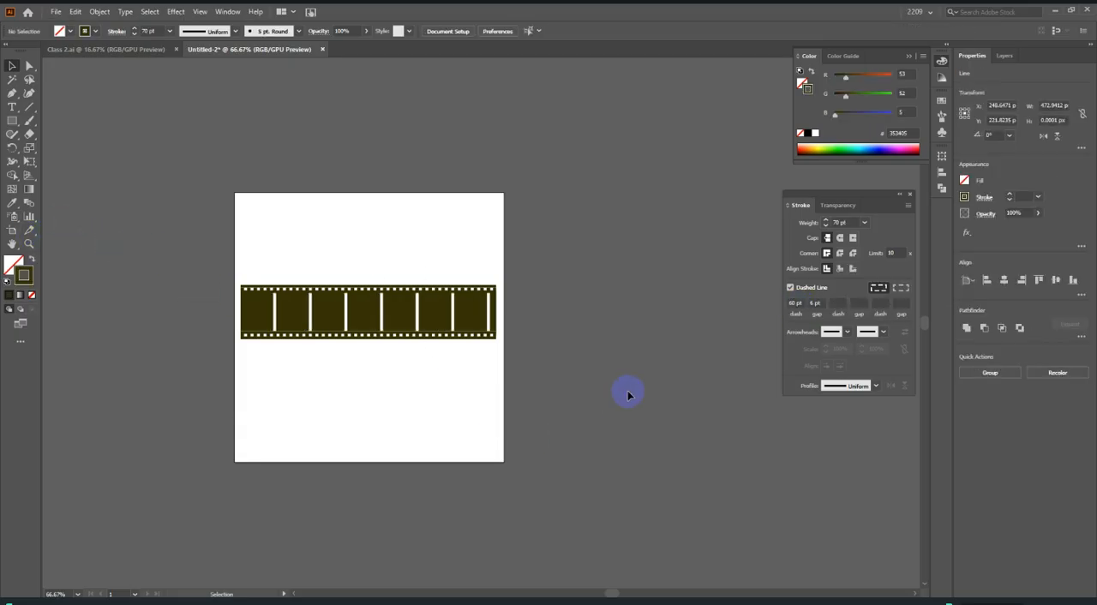
{"action": "scroll", "coordinate": [627, 395], "scroll_direction": "down", "scroll_amount": 1}
{"action": "scroll", "coordinate": [175, 262], "scroll_direction": "up", "scroll_amount": 2}
{"action": "scroll", "coordinate": [367, 350], "scroll_direction": "down", "scroll_amount": 2}
{"action": "scroll", "coordinate": [461, 350], "scroll_direction": "up", "scroll_amount": 2}
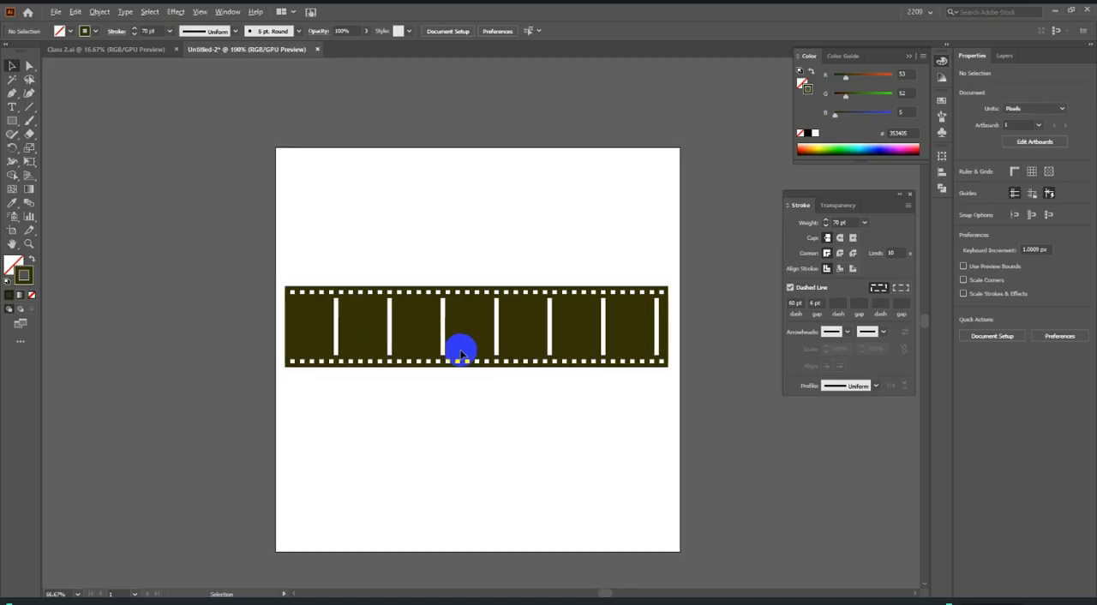
{"action": "scroll", "coordinate": [368, 201], "scroll_direction": "down", "scroll_amount": 3}
{"action": "scroll", "coordinate": [399, 240], "scroll_direction": "up", "scroll_amount": 2}
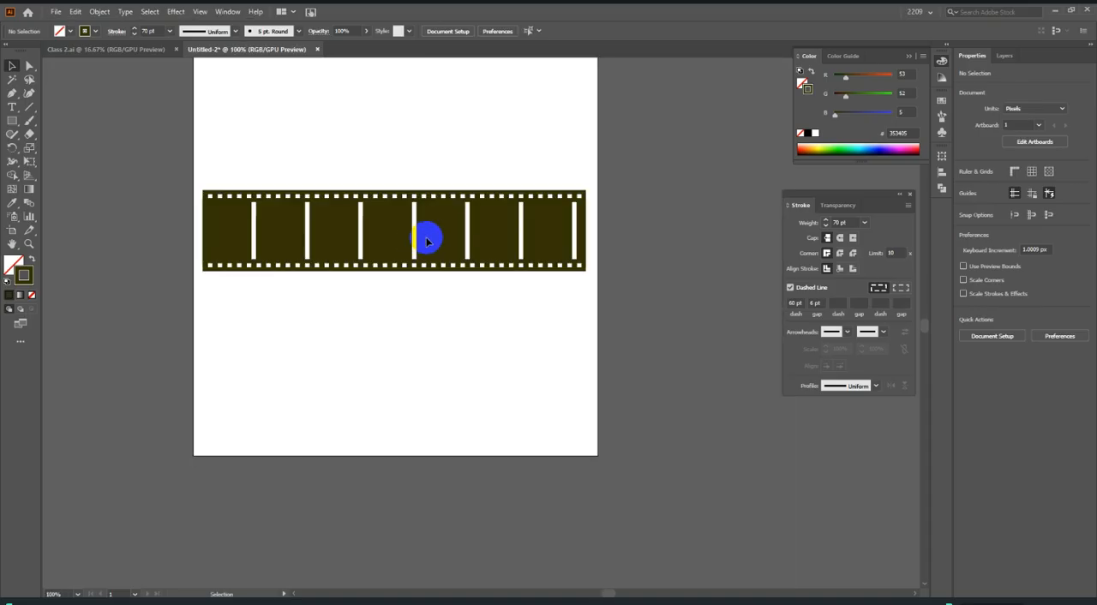
Move the dashed frame line below the strip and recolour the exposed white 70 pt line dark olive with the Eyedropper.
{"action": "left_click", "coordinate": [416, 232]}
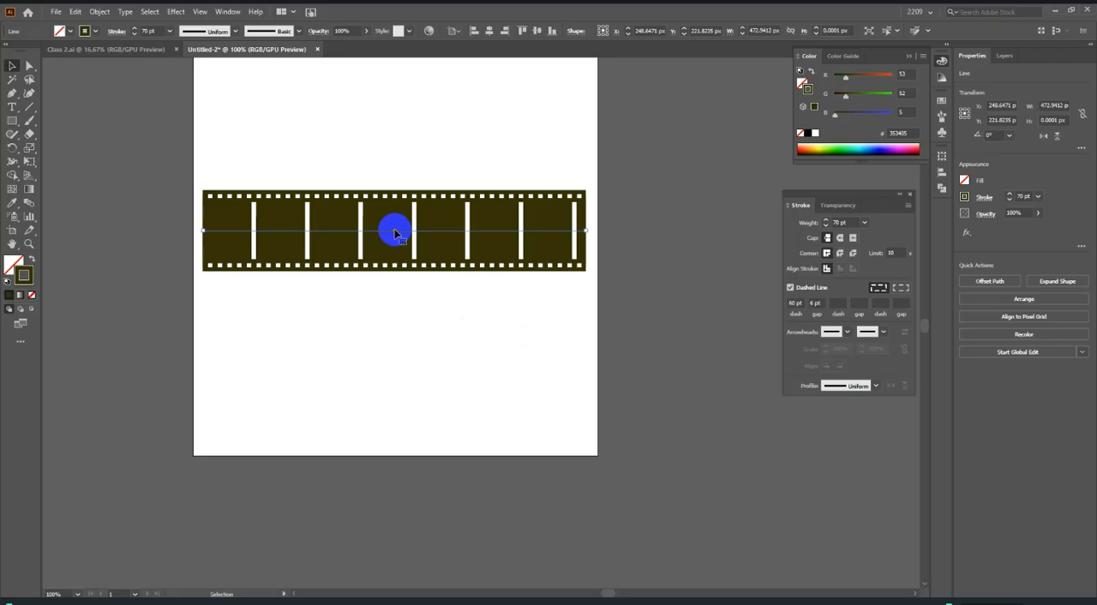
{"action": "left_click_drag", "start_coordinate": [394, 233], "coordinate": [393, 309]}
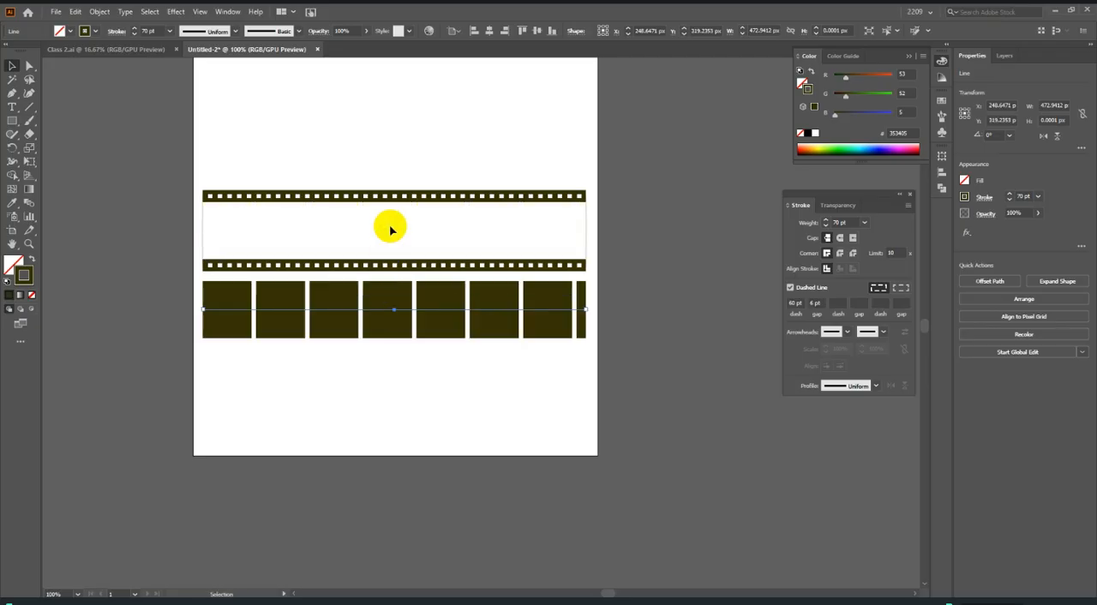
{"action": "left_click", "coordinate": [392, 232]}
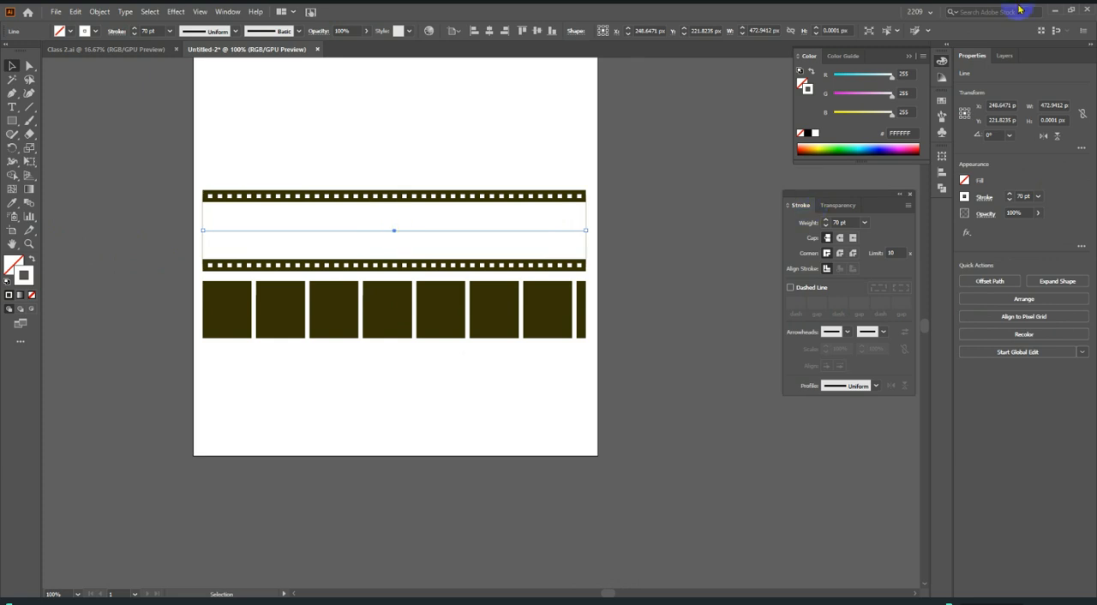
{"action": "left_click", "coordinate": [13, 202]}
{"action": "left_click", "coordinate": [228, 191]}
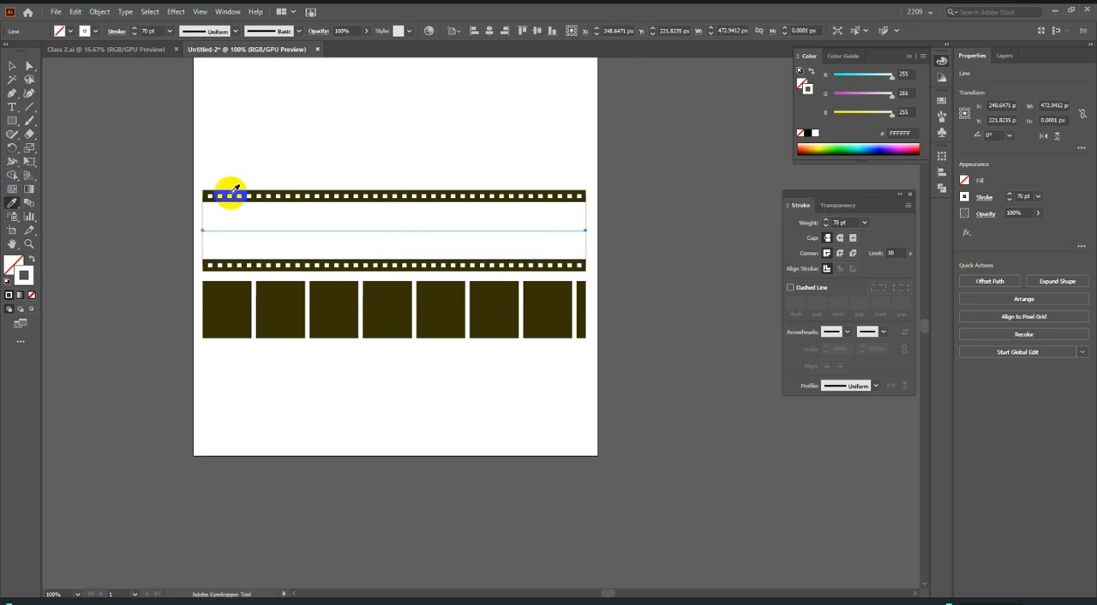
{"action": "left_click", "coordinate": [11, 67]}
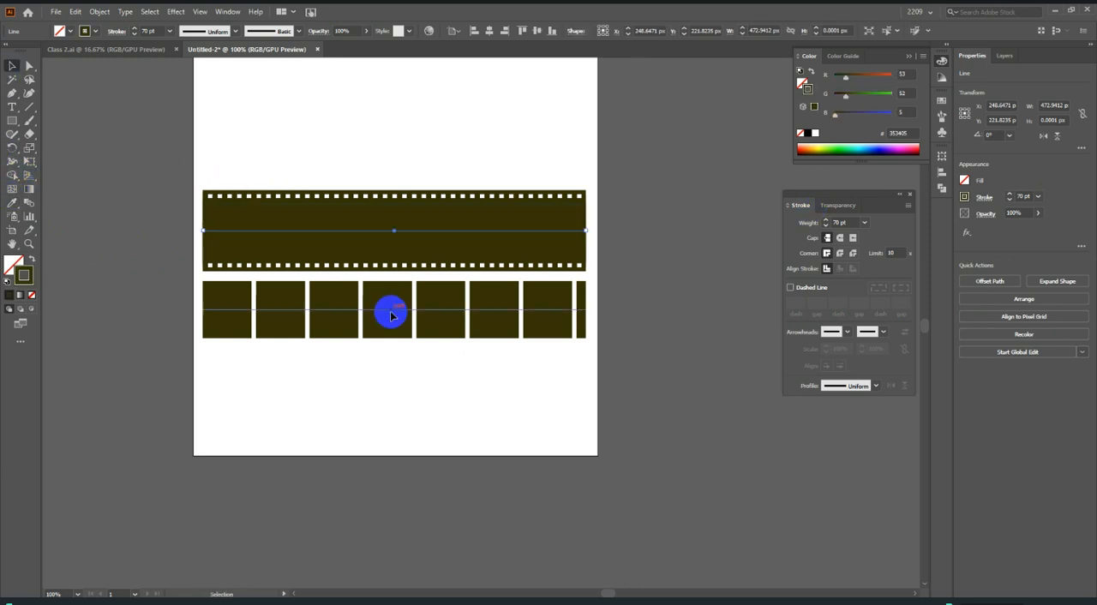
Recolour the dashed frame line white with the Eyedropper and move it back onto the centre of the strip.
{"action": "left_click", "coordinate": [399, 316]}
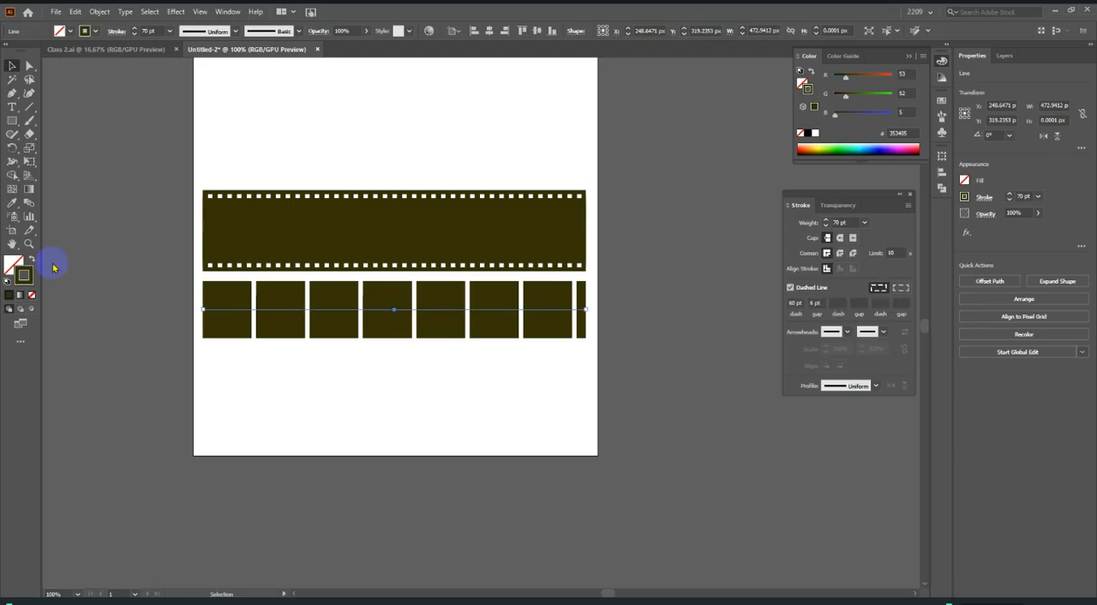
{"action": "left_click", "coordinate": [13, 202]}
{"action": "left_click", "coordinate": [263, 118]}
{"action": "left_click", "coordinate": [12, 66]}
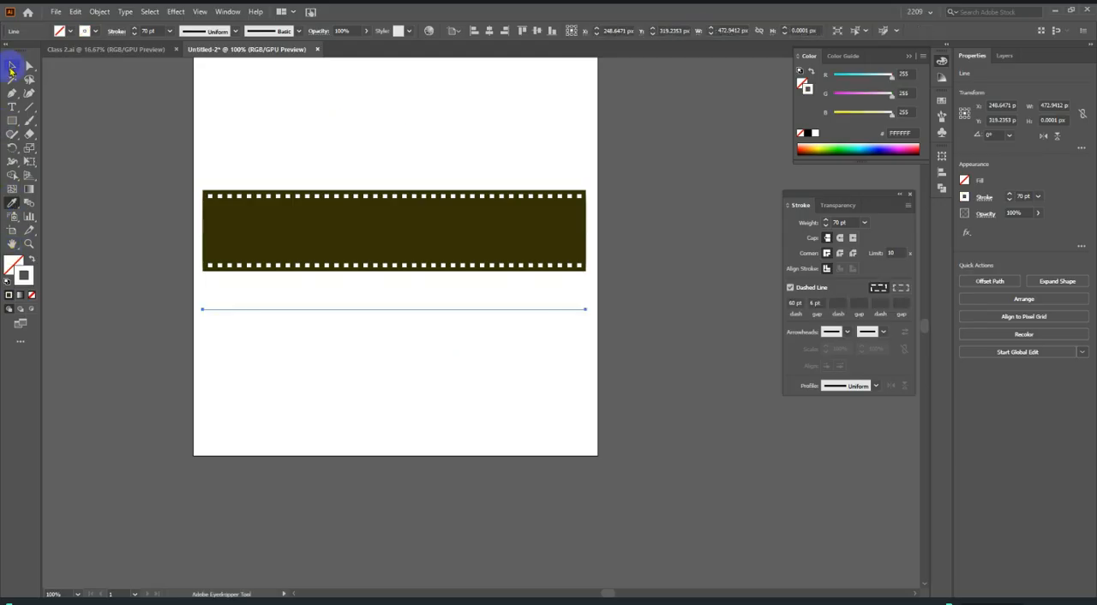
{"action": "left_click_drag", "start_coordinate": [393, 312], "coordinate": [390, 230]}
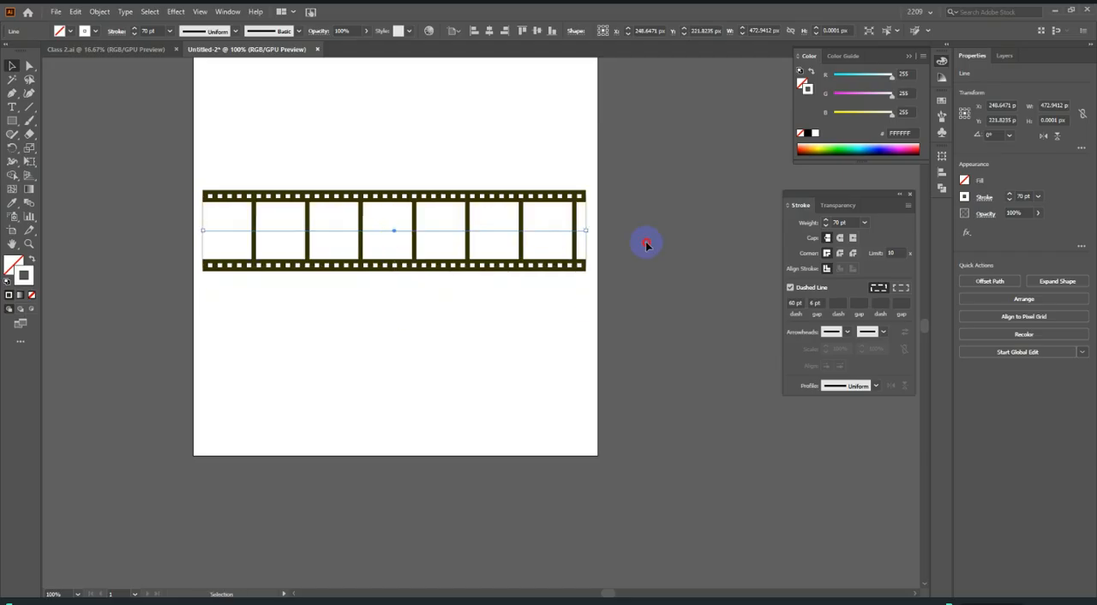
{"action": "left_click", "coordinate": [644, 242]}
{"action": "scroll", "coordinate": [685, 304], "scroll_direction": "down", "scroll_amount": 2}
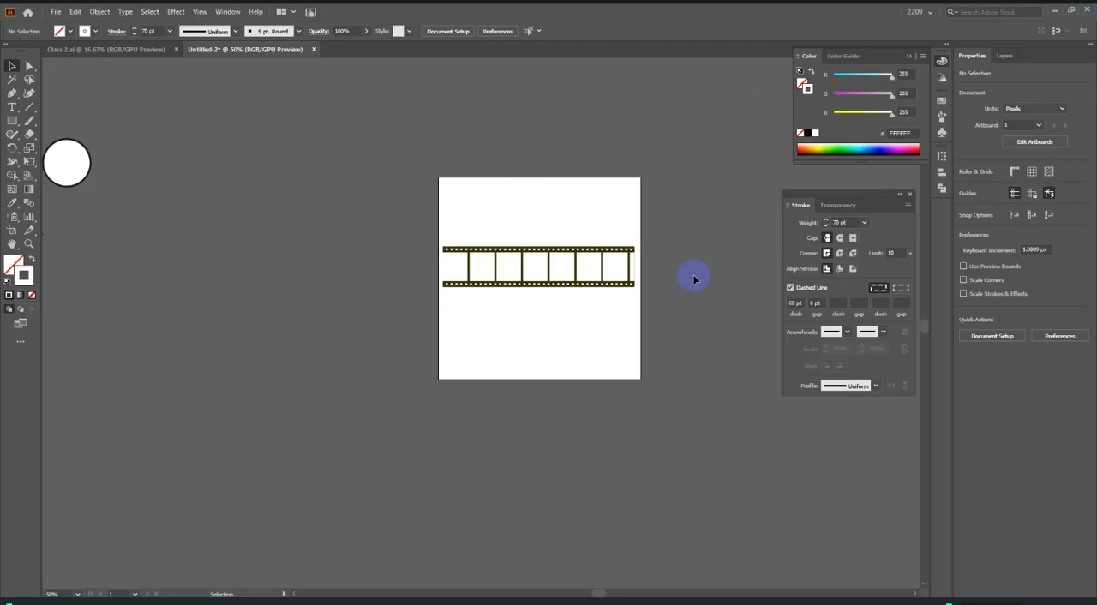
Select all the lines of the film strip and move them above the artboard.
{"action": "left_click_drag", "start_coordinate": [460, 215], "coordinate": [673, 384]}
{"action": "left_click", "coordinate": [542, 272]}
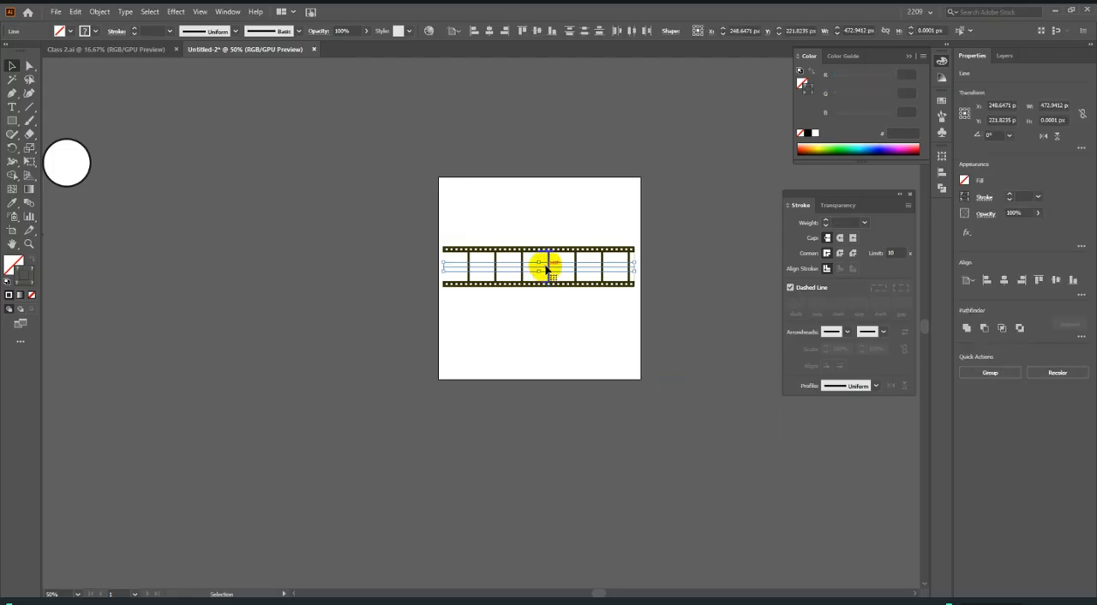
{"action": "left_click_drag", "start_coordinate": [542, 273], "coordinate": [543, 115]}
{"action": "left_click", "coordinate": [577, 243]}
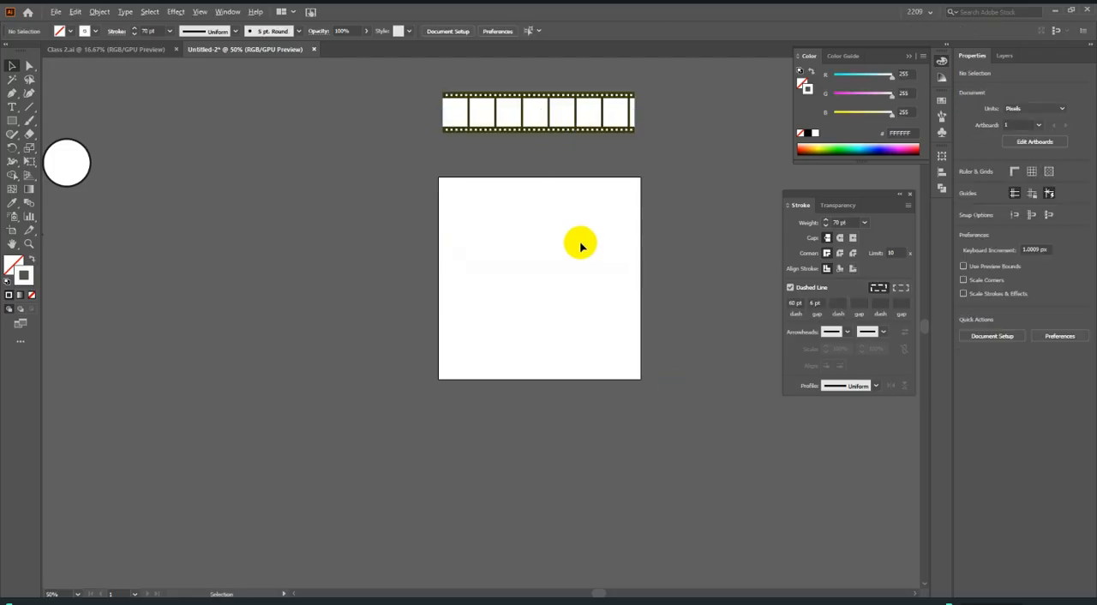
Draw a horizontal line about 481 px long across the artboard and set its stroke weight to 100 pt.
{"action": "key", "text": "ctrl+1"}
{"action": "left_click", "coordinate": [29, 106]}
{"action": "left_click_drag", "start_coordinate": [302, 267], "coordinate": [685, 305]}
{"action": "left_click", "coordinate": [12, 65]}
{"action": "left_click", "coordinate": [841, 222]}
{"action": "type", "text": "100"}
Colour the new 100 pt line's stroke black (000000) using the Color Picker and turn off its dashes.
{"action": "double_click", "coordinate": [23, 275]}
{"action": "left_click", "coordinate": [549, 372]}
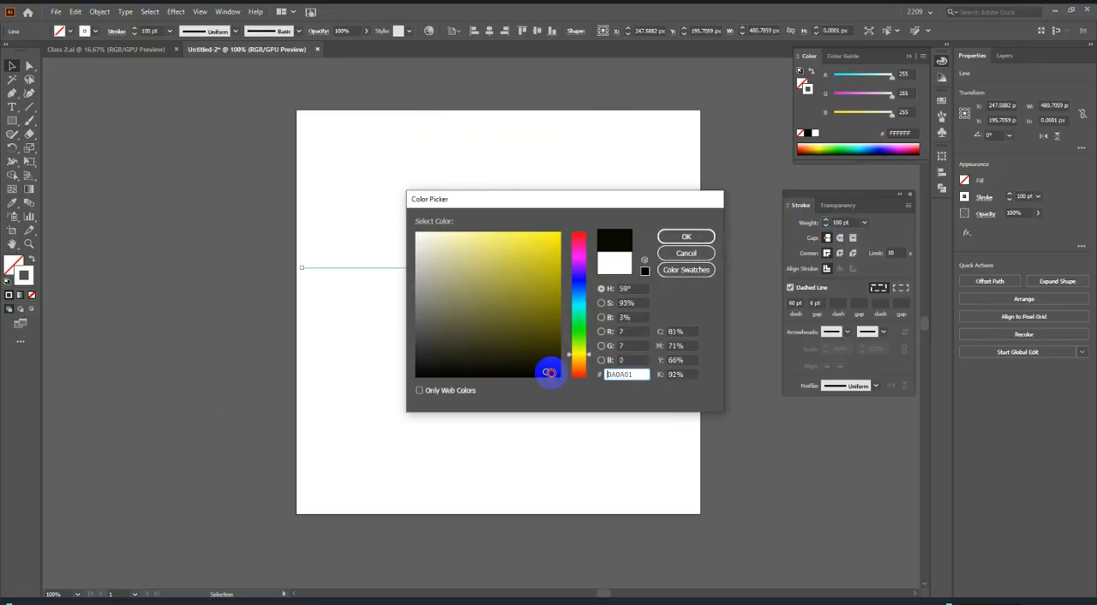
{"action": "left_click", "coordinate": [686, 236]}
{"action": "left_click", "coordinate": [790, 287]}
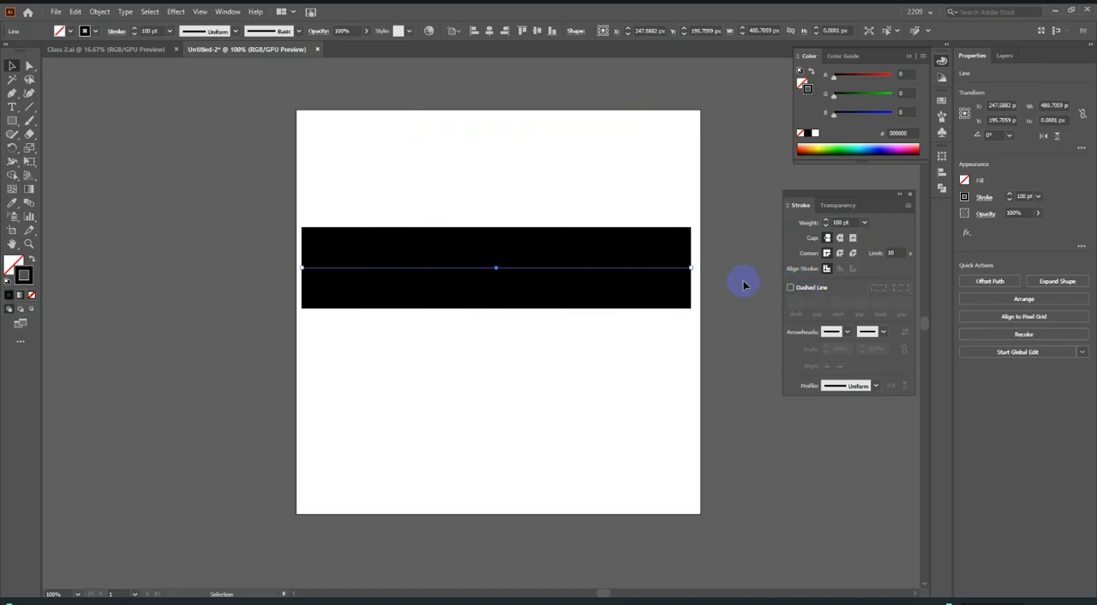
{"action": "key", "text": "a"}
{"action": "key", "text": "v"}
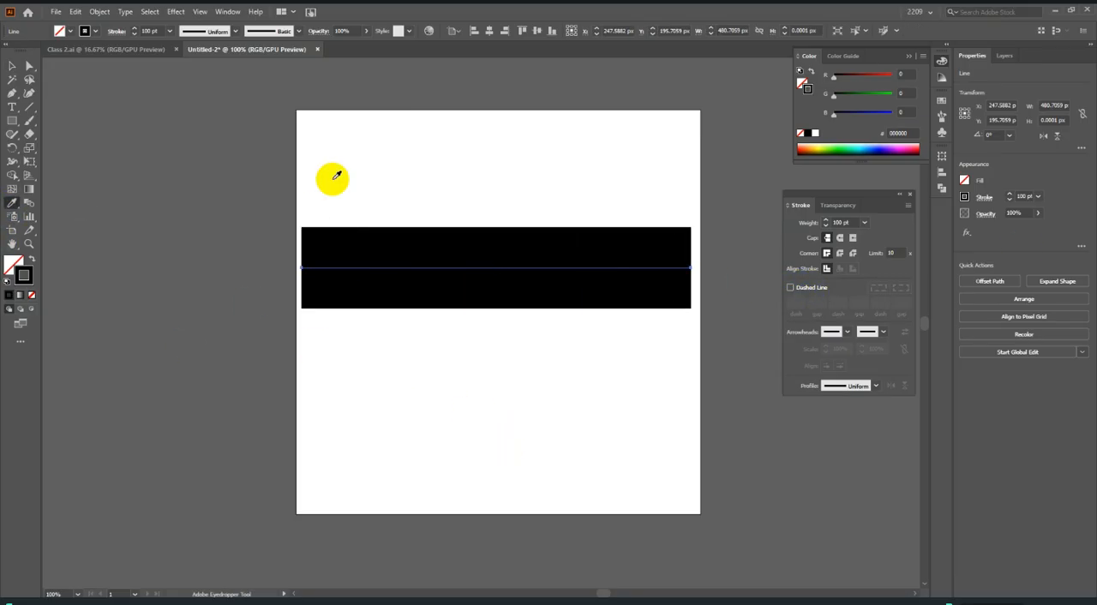
Colour the top line white with the Eyedropper by sampling the artboard and set its stroke weight to 90 pt.
{"action": "left_click", "coordinate": [360, 173]}
{"action": "left_click", "coordinate": [12, 65]}
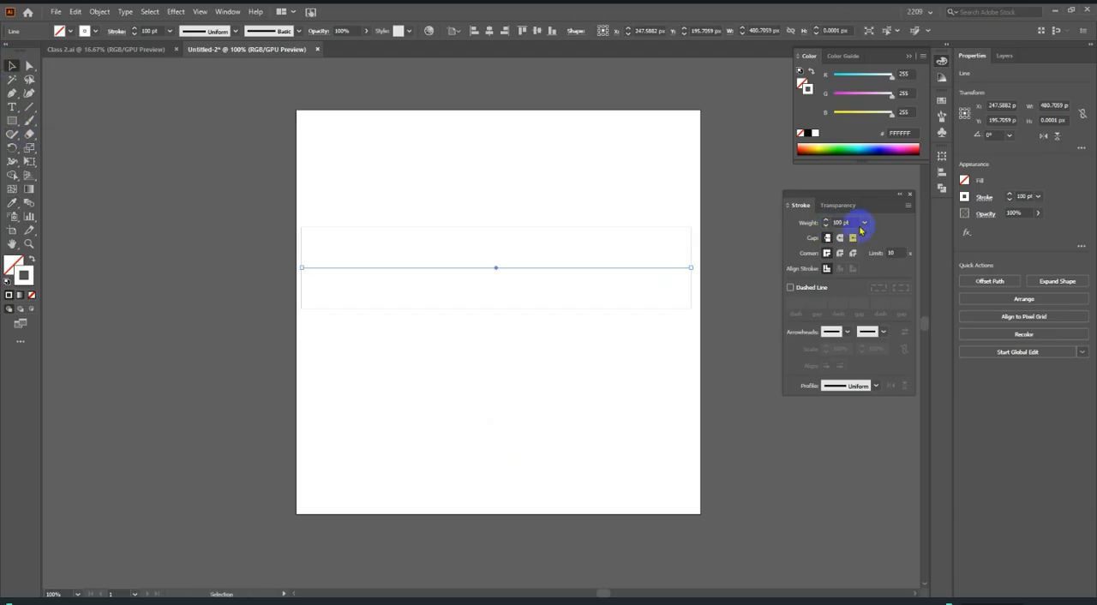
{"action": "left_click", "coordinate": [817, 219]}
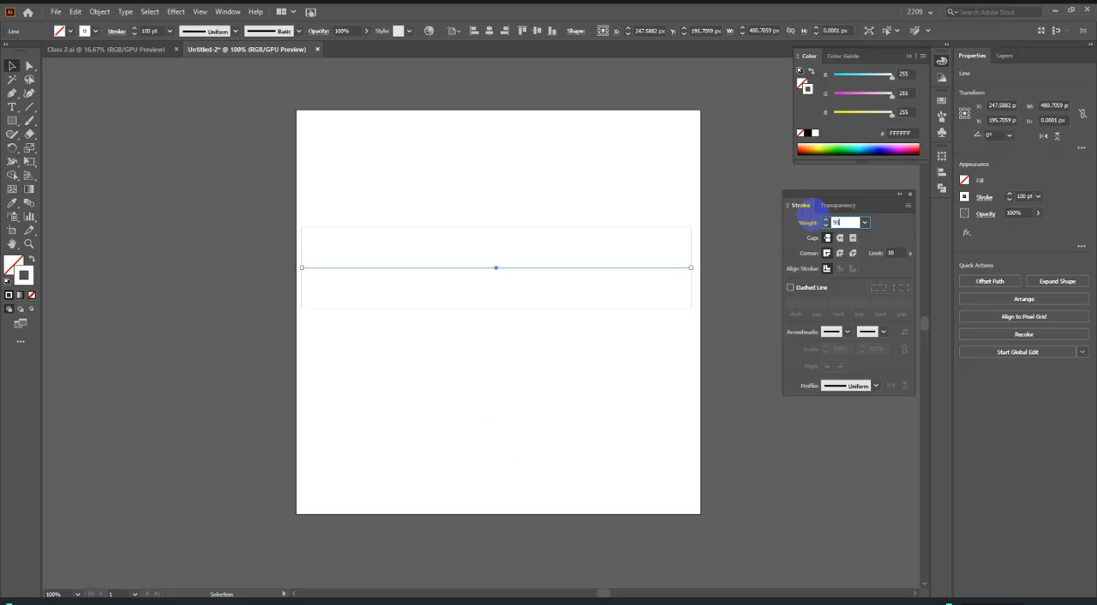
{"action": "type", "text": "90"}
{"action": "key", "text": "Return"}
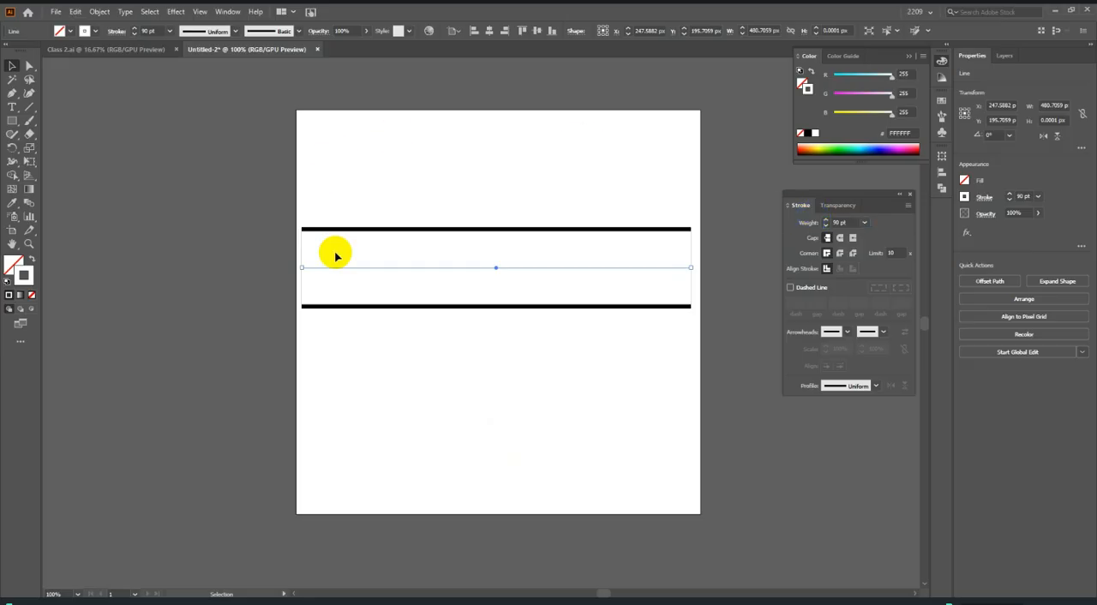
Duplicate the white 90 pt line in place and recolour the copy black by sampling the strip's edge with the Eyedropper.
{"action": "key", "text": "v"}
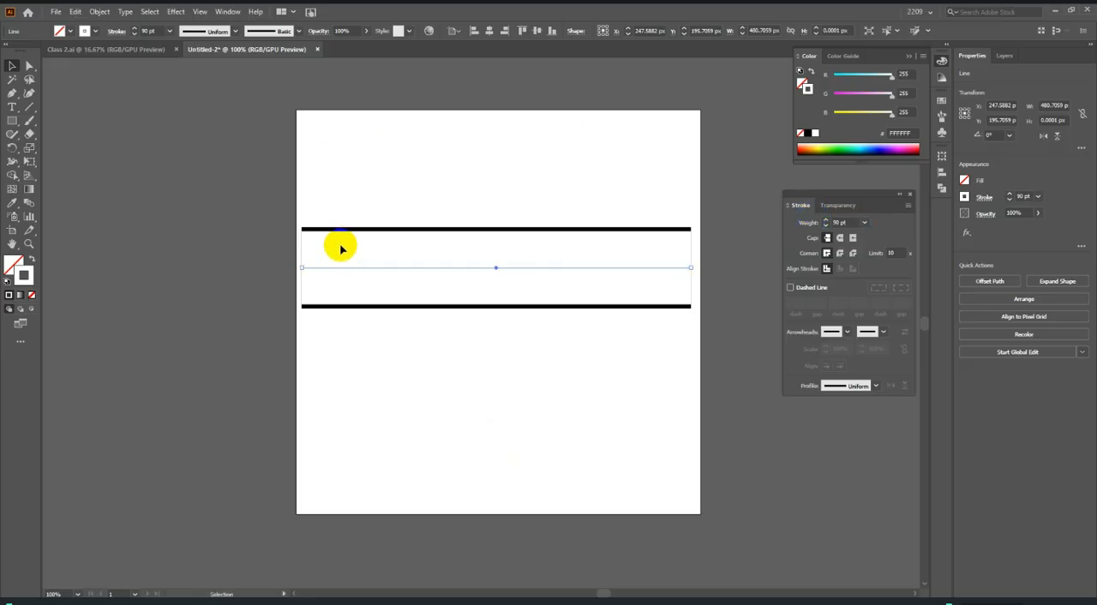
{"action": "left_click", "coordinate": [14, 206]}
{"action": "scroll", "coordinate": [369, 319], "scroll_direction": "up", "scroll_amount": 4}
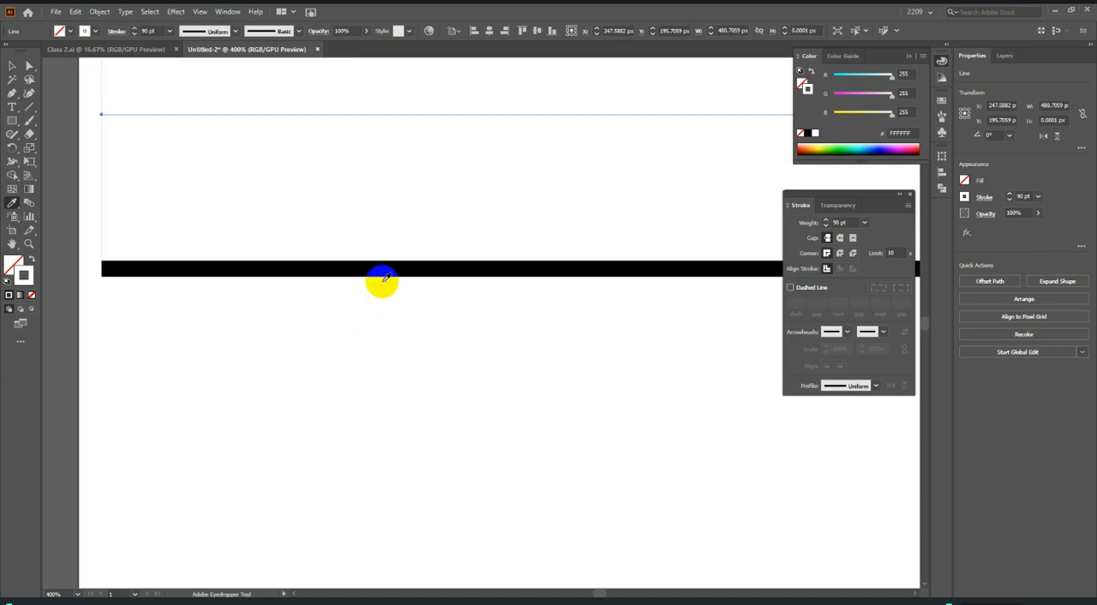
{"action": "left_click", "coordinate": [386, 271]}
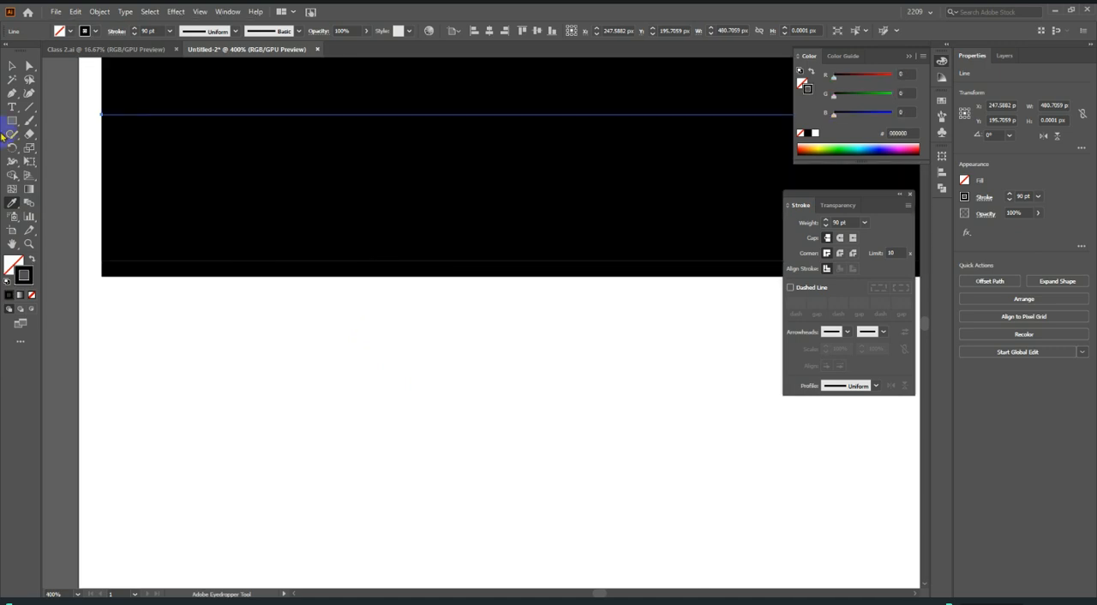
{"action": "left_click", "coordinate": [12, 66]}
Turn on dashes for the black 90 pt line with a 6 pt dash and a 6 pt gap.
{"action": "scroll", "coordinate": [406, 371], "scroll_direction": "down", "scroll_amount": 4}
{"action": "left_click", "coordinate": [801, 275]}
{"action": "left_click", "coordinate": [811, 290]}
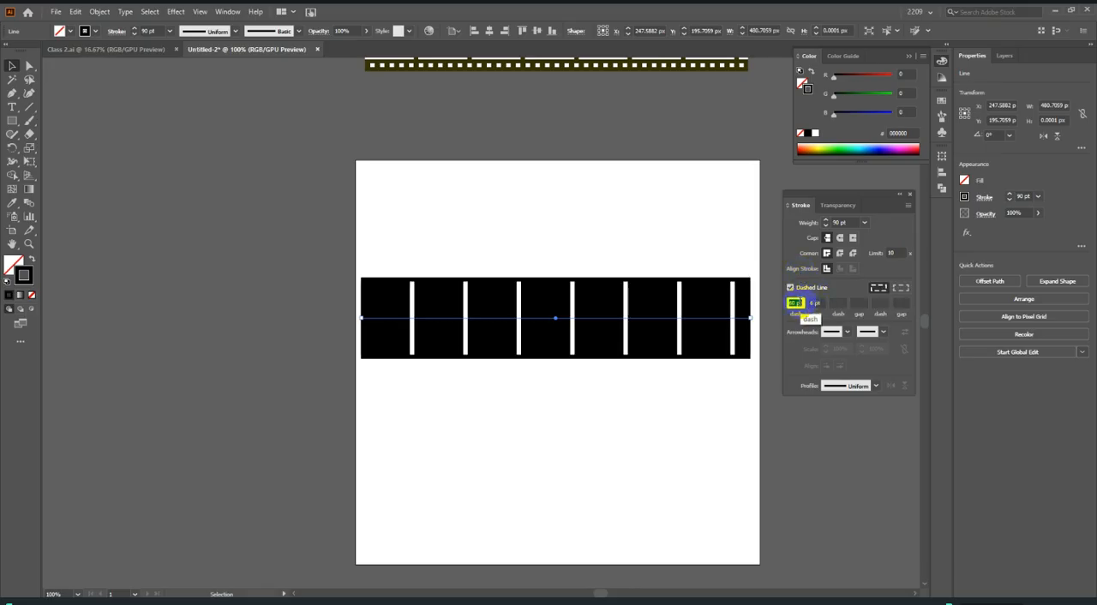
{"action": "left_click", "coordinate": [820, 303]}
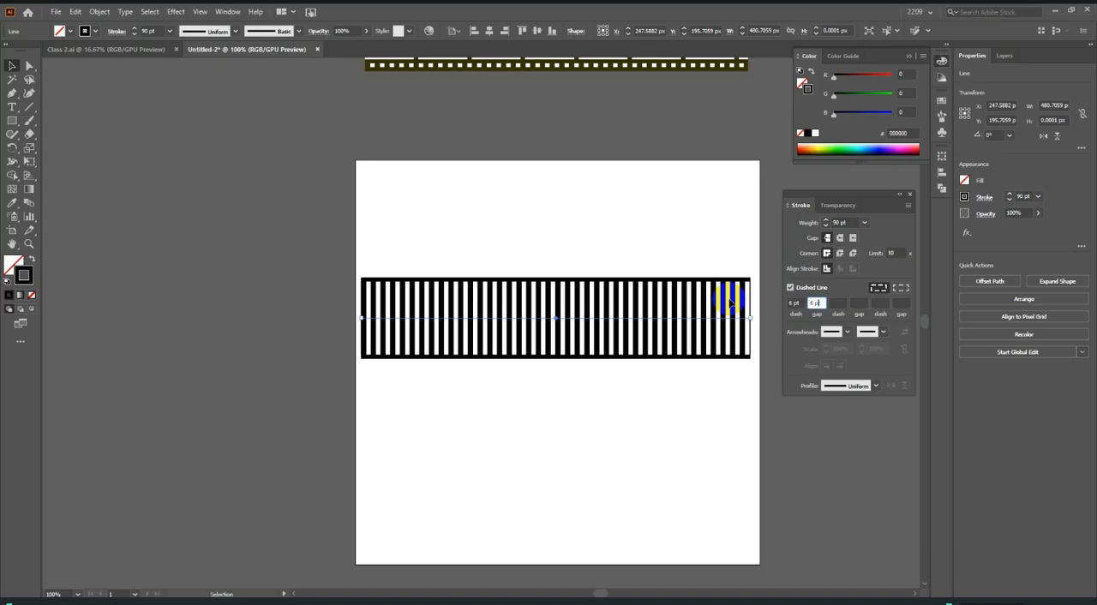
Duplicate the dashed line in place, set the copy's stroke weight to 80 pt and turn off its dashes.
{"action": "left_click", "coordinate": [557, 321]}
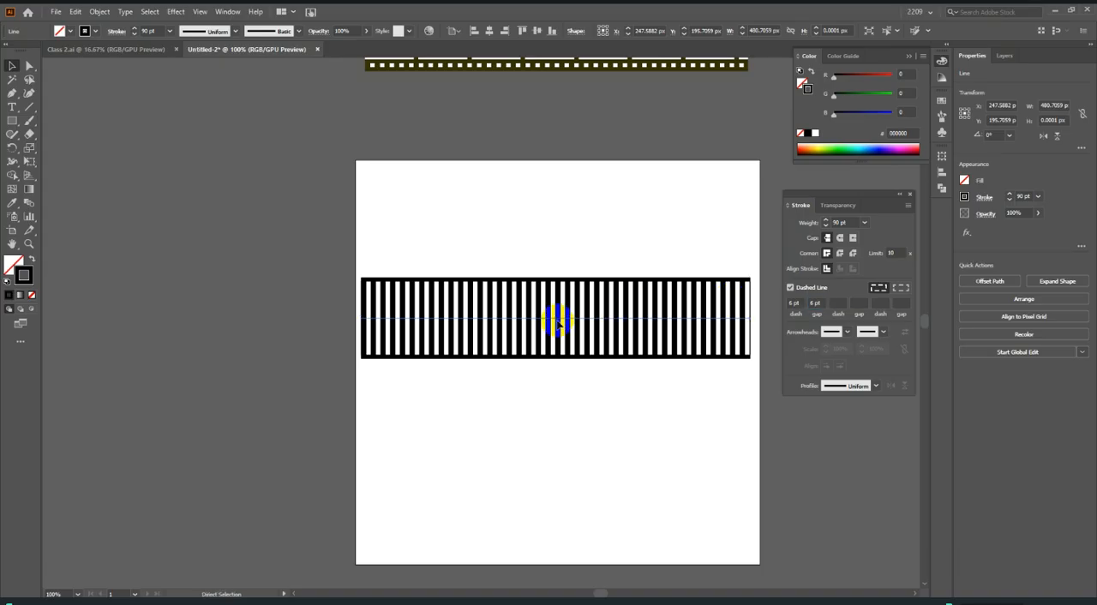
{"action": "left_click_drag", "start_coordinate": [858, 225], "coordinate": [823, 222]}
{"action": "type", "text": "80"}
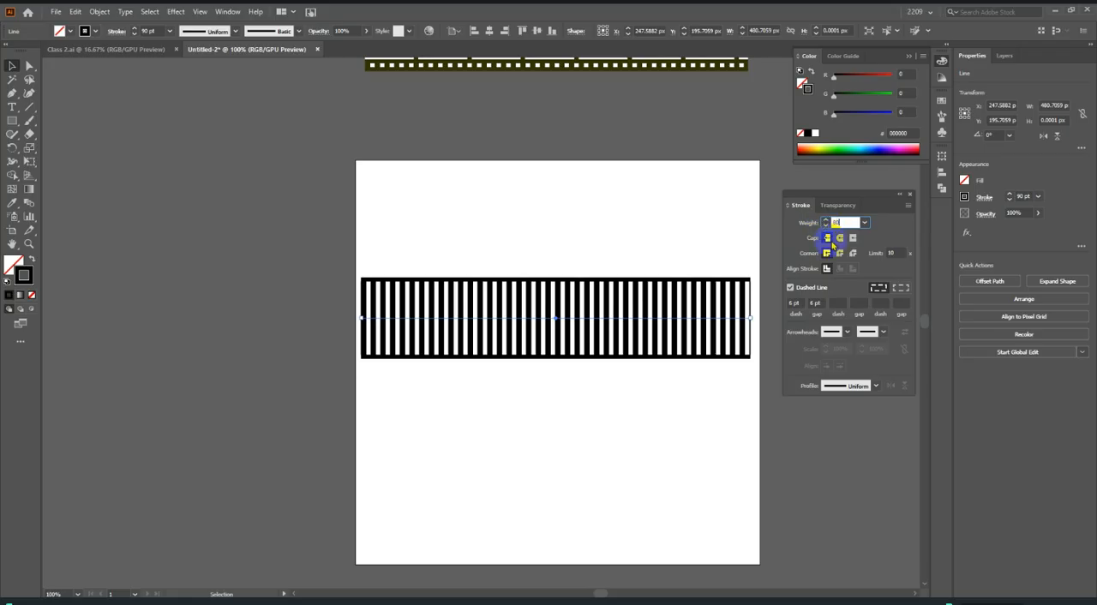
{"action": "left_click", "coordinate": [808, 291]}
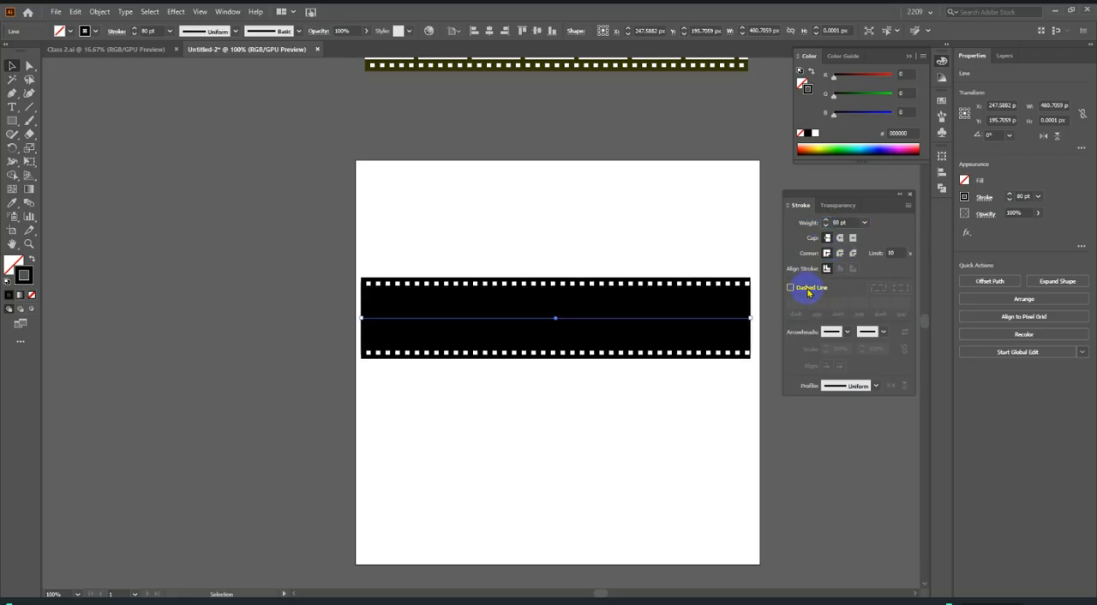
Duplicate the solid 80 pt line in place, set the copy's weight to 70 pt and colour it white with the Eyedropper.
{"action": "scroll", "coordinate": [554, 323], "scroll_direction": "up", "scroll_amount": 2}
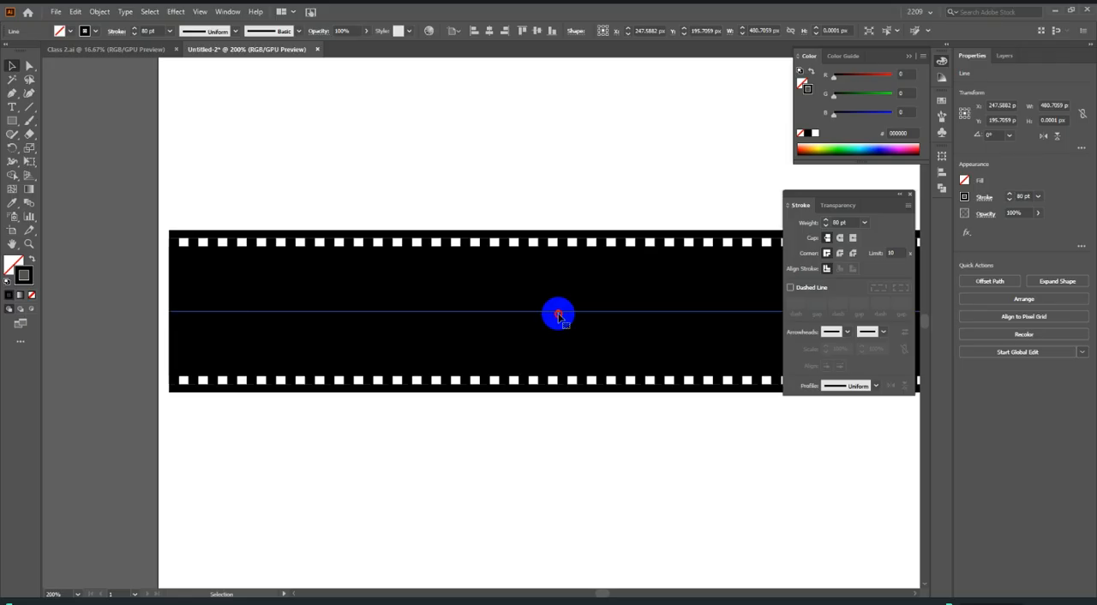
{"action": "scroll", "coordinate": [557, 315], "scroll_direction": "down", "scroll_amount": 2}
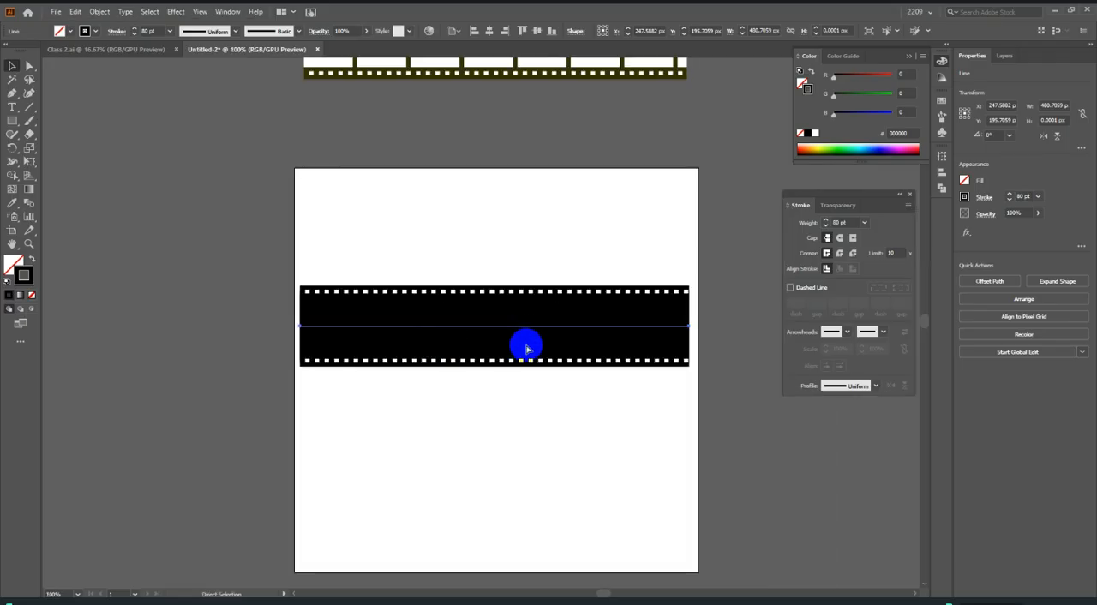
{"action": "left_click", "coordinate": [801, 223]}
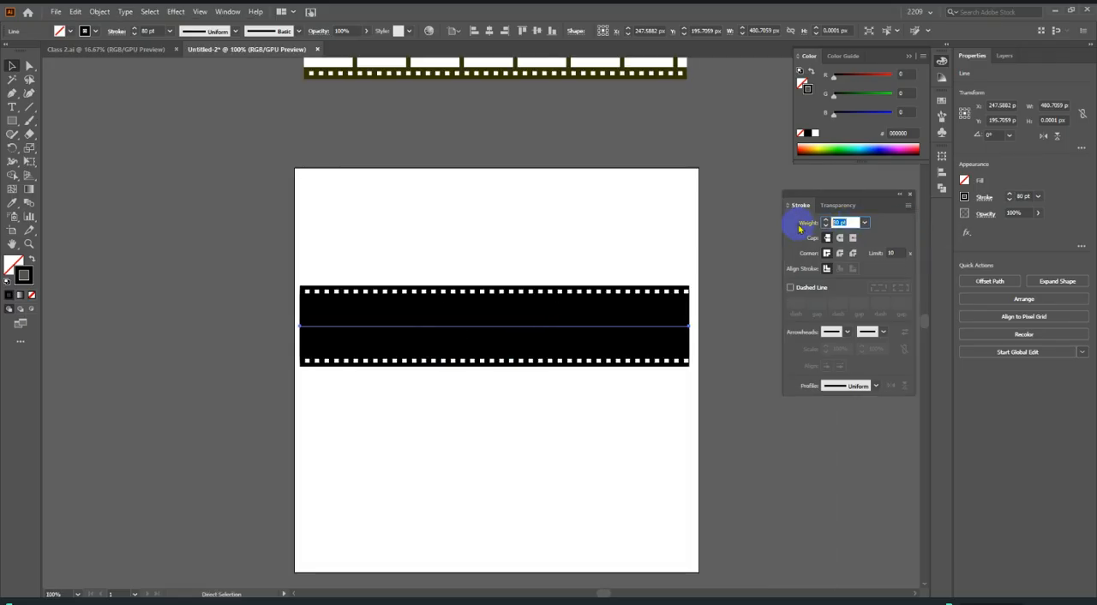
{"action": "type", "text": "70"}
{"action": "key", "text": "Return"}
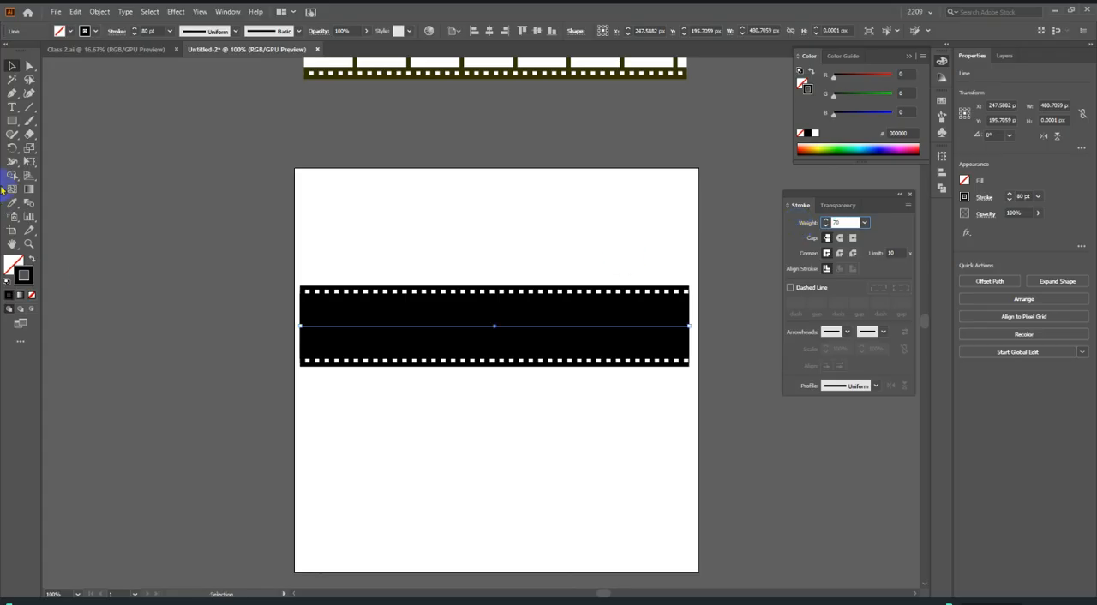
{"action": "left_click", "coordinate": [11, 202]}
{"action": "left_click", "coordinate": [396, 198]}
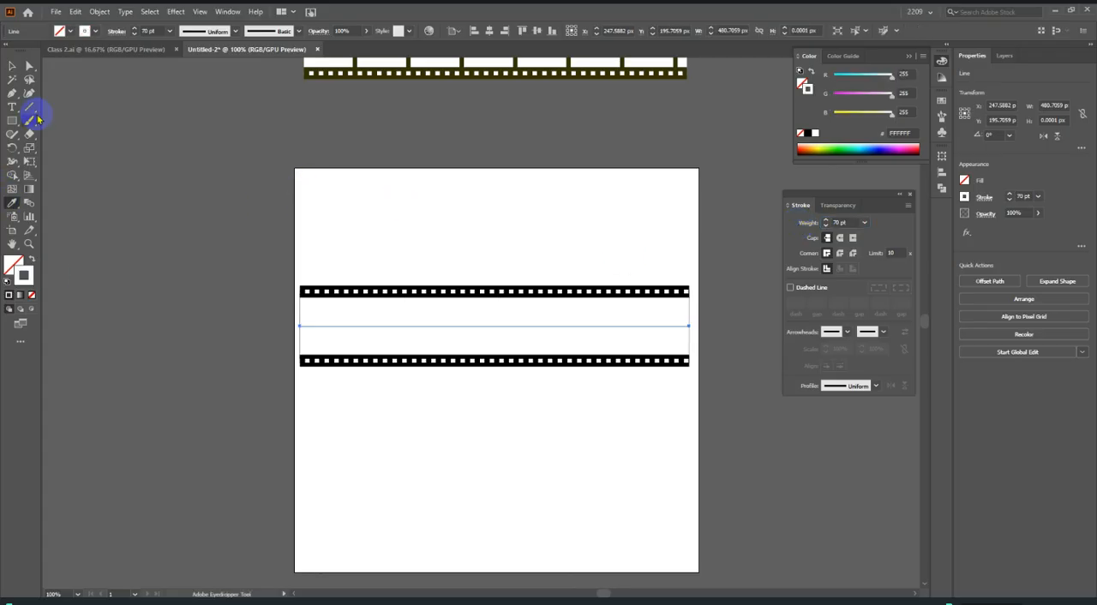
{"action": "left_click", "coordinate": [12, 65]}
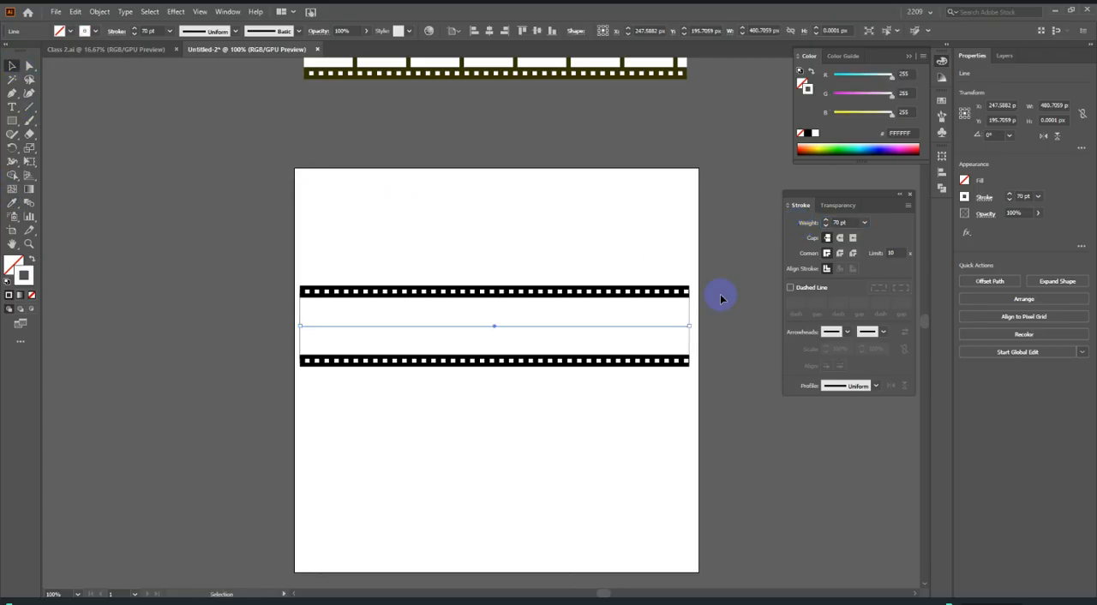
Turn on dashes for the white 70 pt line with a 60 pt dash and a 6 pt gap to form the frames.
{"action": "left_click", "coordinate": [806, 289]}
{"action": "scroll", "coordinate": [796, 302], "scroll_direction": "up", "scroll_amount": 11}
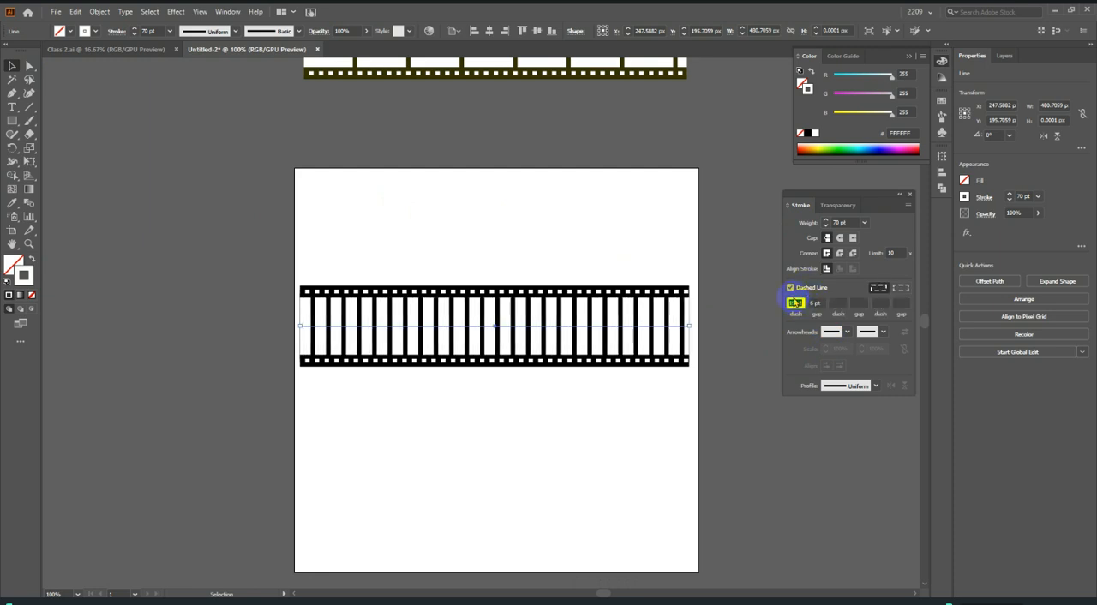
{"action": "scroll", "coordinate": [796, 302], "scroll_direction": "up", "scroll_amount": 20}
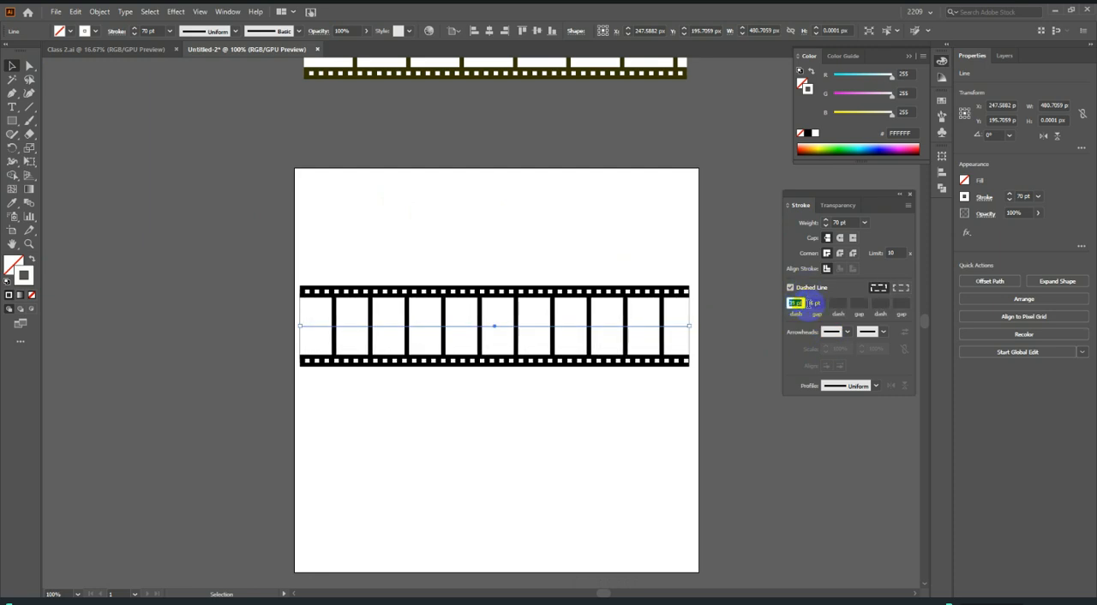
{"action": "scroll", "coordinate": [796, 303], "scroll_direction": "up", "scroll_amount": 13}
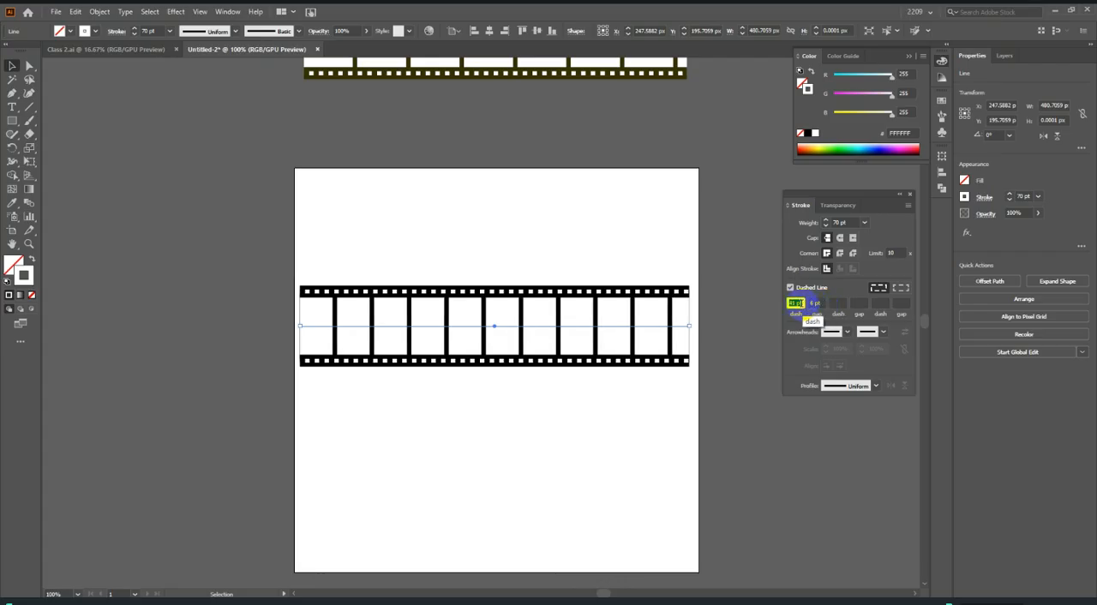
{"action": "scroll", "coordinate": [796, 303], "scroll_direction": "up", "scroll_amount": 8}
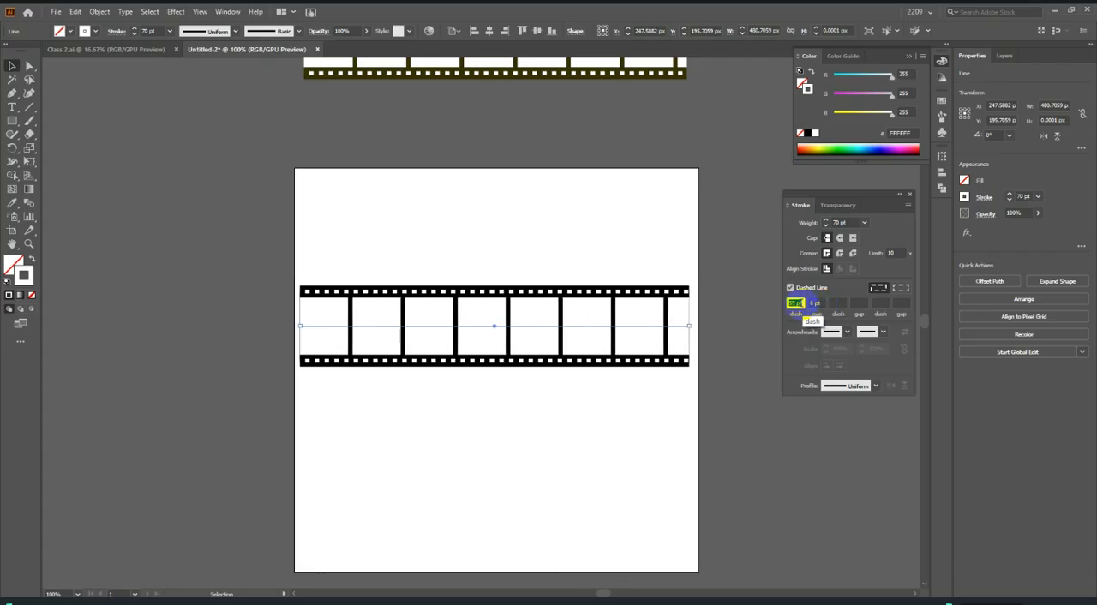
{"action": "scroll", "coordinate": [796, 303], "scroll_direction": "up", "scroll_amount": 5}
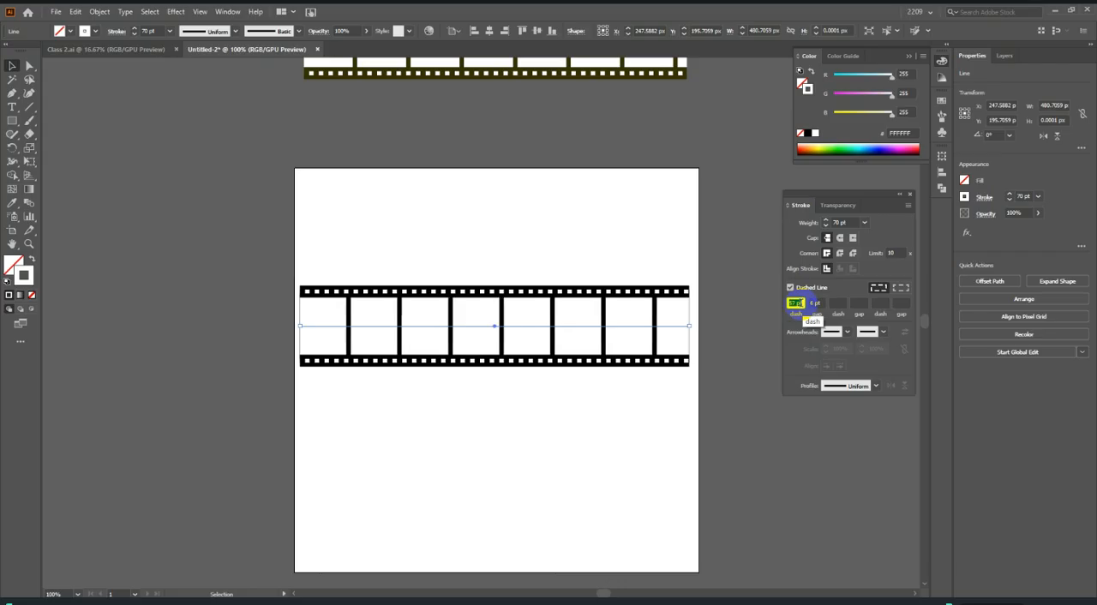
{"action": "scroll", "coordinate": [398, 376], "scroll_direction": "down", "scroll_amount": 1}
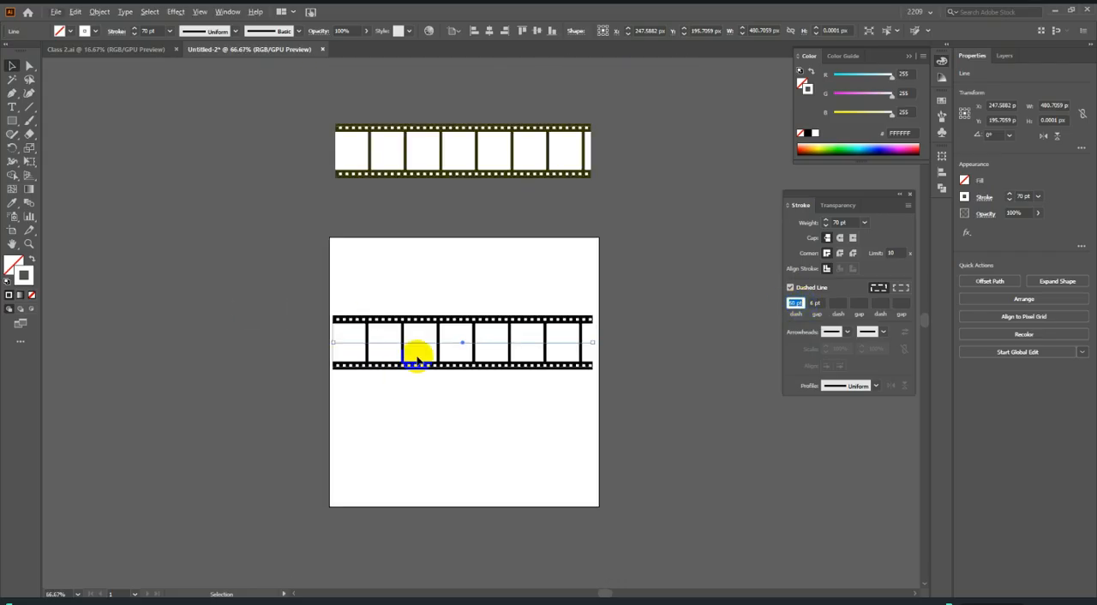
Select all the lines of the black film strip and move them slightly upward, keeping the strip within the artboard's width.
{"action": "left_click", "coordinate": [532, 403]}
{"action": "left_click_drag", "start_coordinate": [258, 264], "coordinate": [623, 467]}
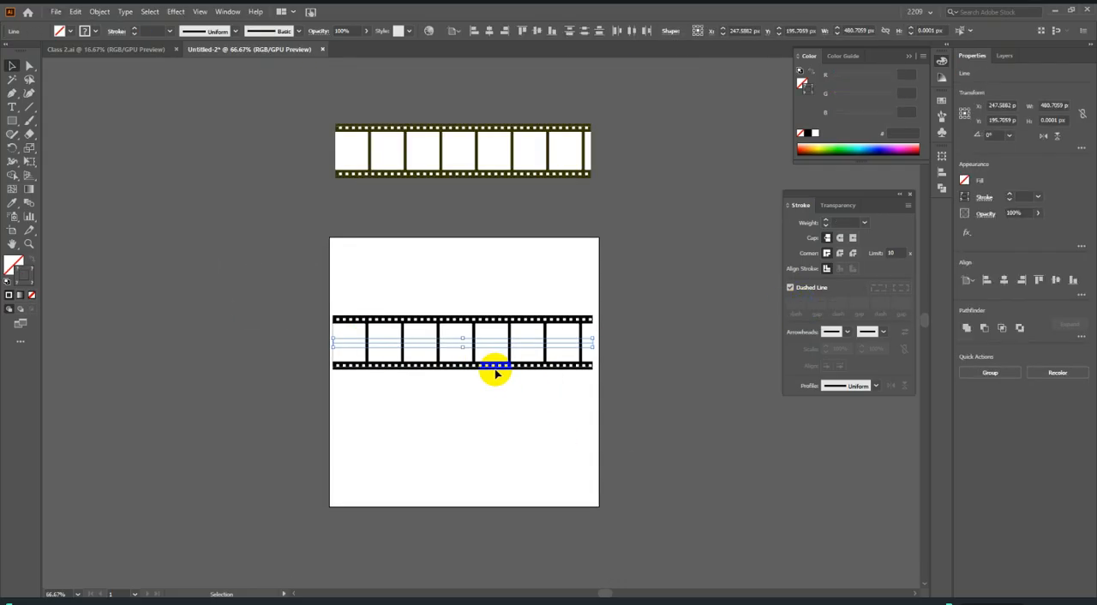
{"action": "mouse_move", "coordinate": [474, 344]}
{"action": "left_mouse_down"}
{"action": "mouse_move", "coordinate": [252, 217]}
{"action": "mouse_move", "coordinate": [301, 257]}
{"action": "mouse_move", "coordinate": [484, 339]}
{"action": "left_mouse_up"}
{"action": "left_click", "coordinate": [668, 358]}
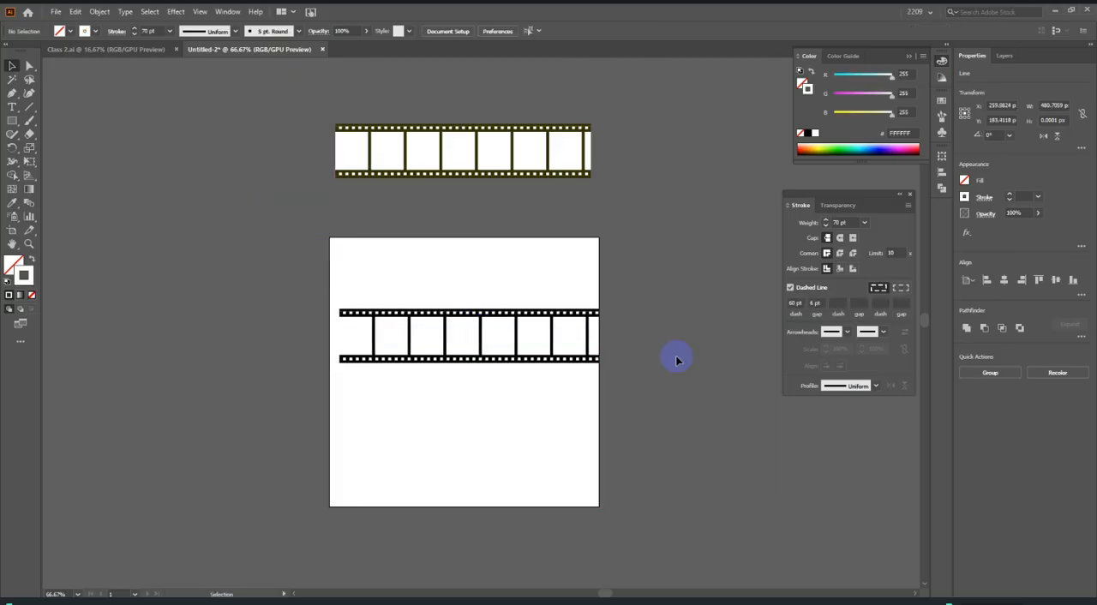
{"action": "scroll", "coordinate": [669, 357], "scroll_direction": "down", "scroll_amount": 2}
{"action": "scroll", "coordinate": [668, 357], "scroll_direction": "up", "scroll_amount": 1}
{"action": "scroll", "coordinate": [670, 359], "scroll_direction": "up", "scroll_amount": 1}
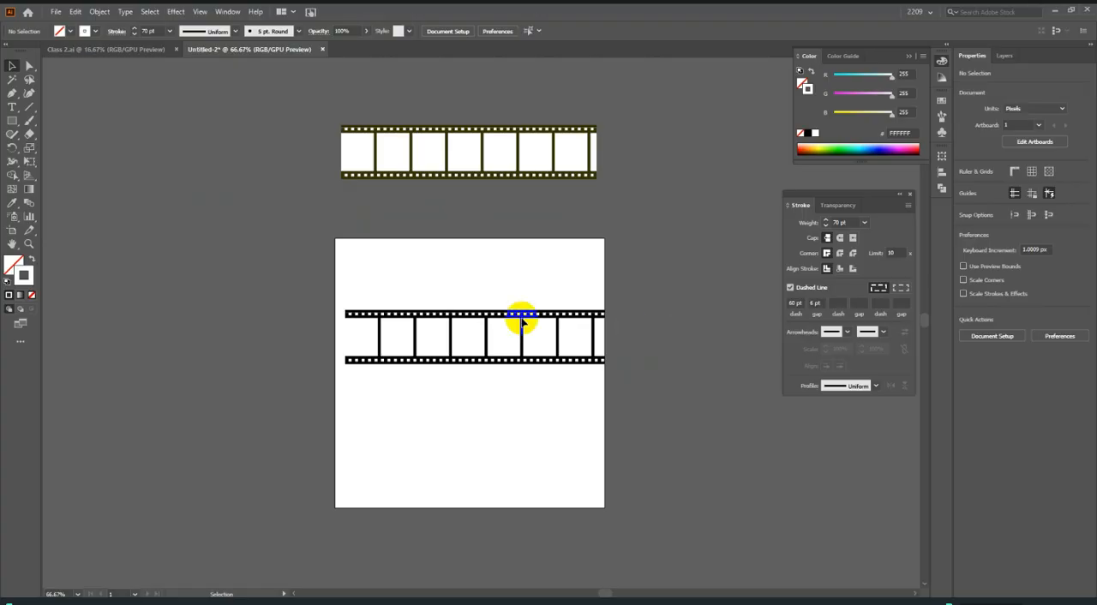
{"action": "left_click_drag", "start_coordinate": [548, 343], "coordinate": [542, 340]}
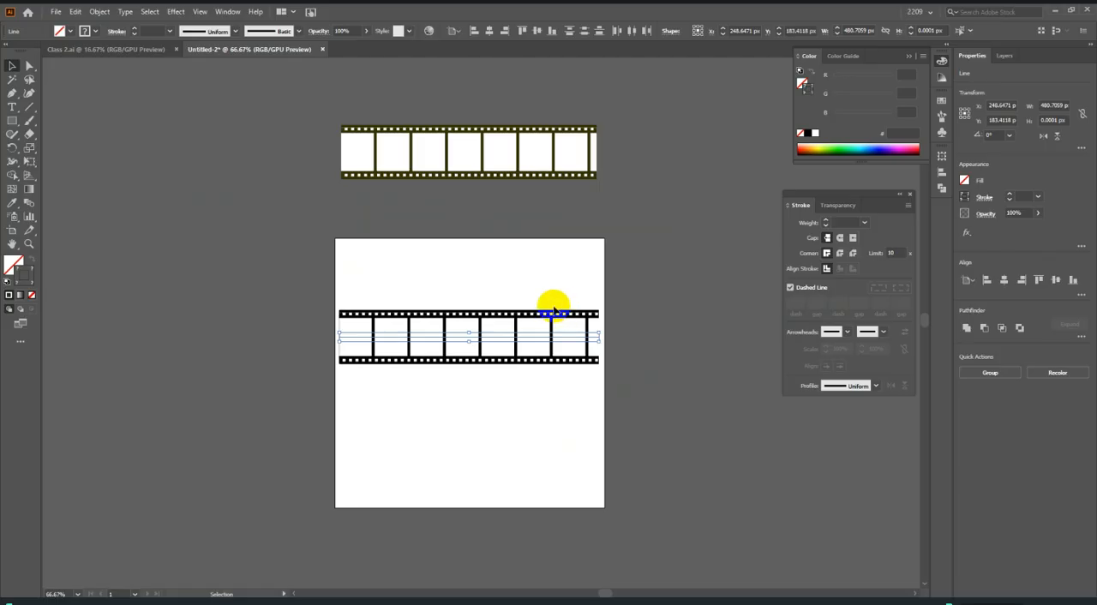
Switch to Chrome, open the iStock film reel image from the Google results for reference, and return to Illustrator.
{"action": "left_click", "coordinate": [501, 601]}
{"action": "left_click", "coordinate": [201, 13]}
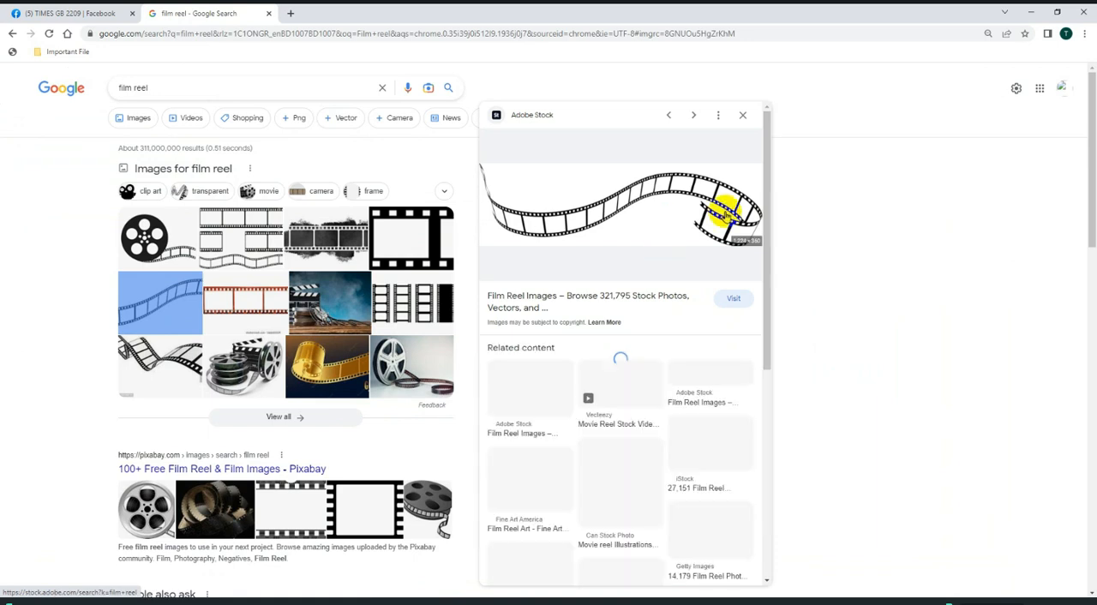
{"action": "left_click", "coordinate": [218, 238]}
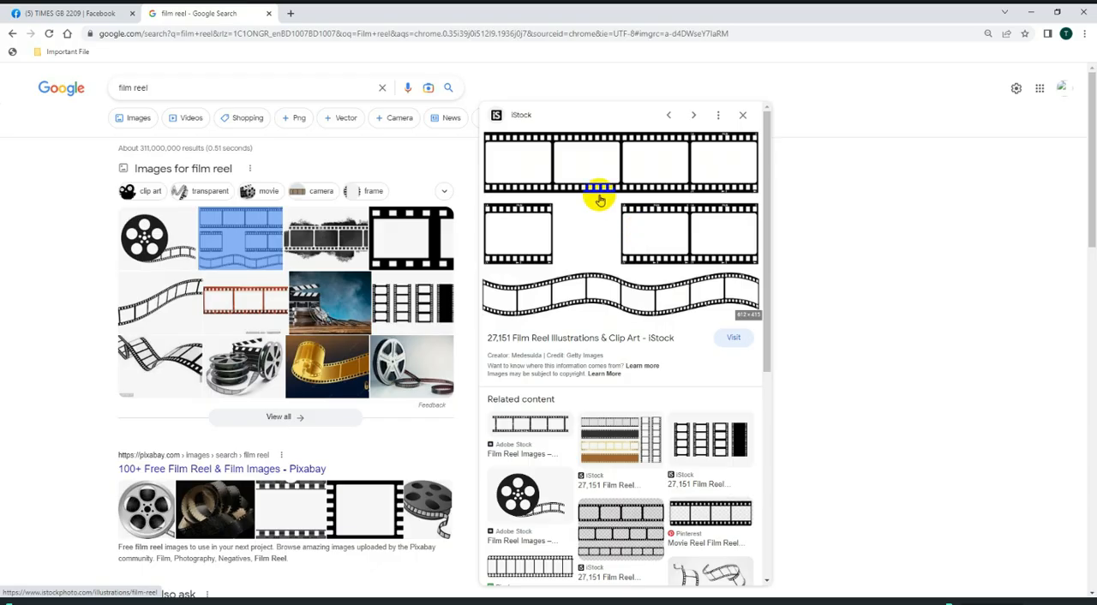
{"action": "left_click", "coordinate": [406, 600]}
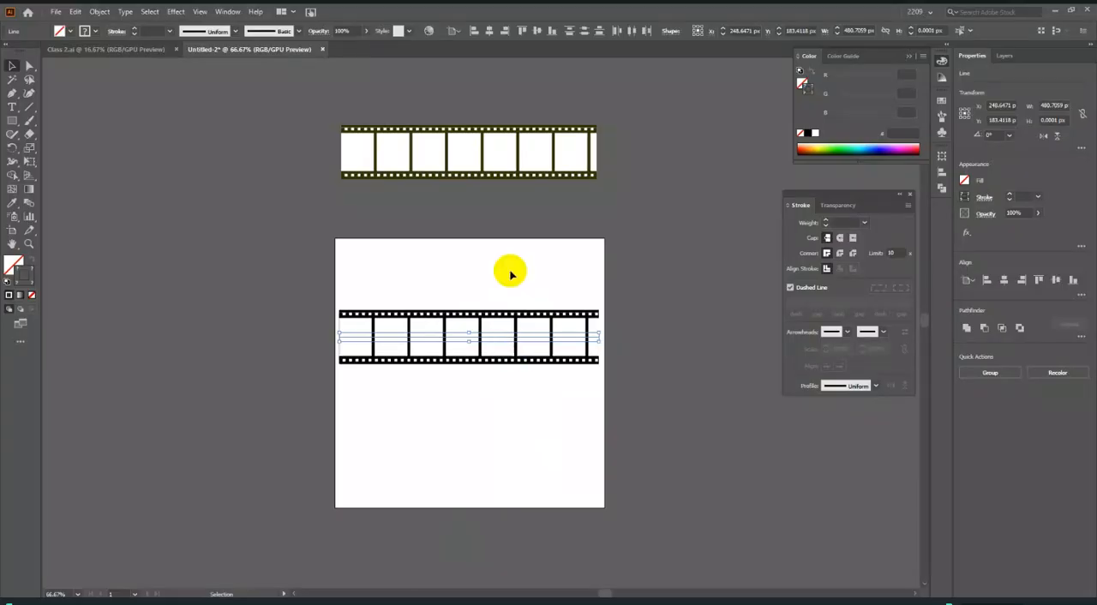
Move the narrow ellipse group closer to the artboard, and undo a trial rotation of it to horizontal.
{"action": "left_click", "coordinate": [536, 153]}
{"action": "scroll", "coordinate": [509, 206], "scroll_direction": "down", "scroll_amount": 2}
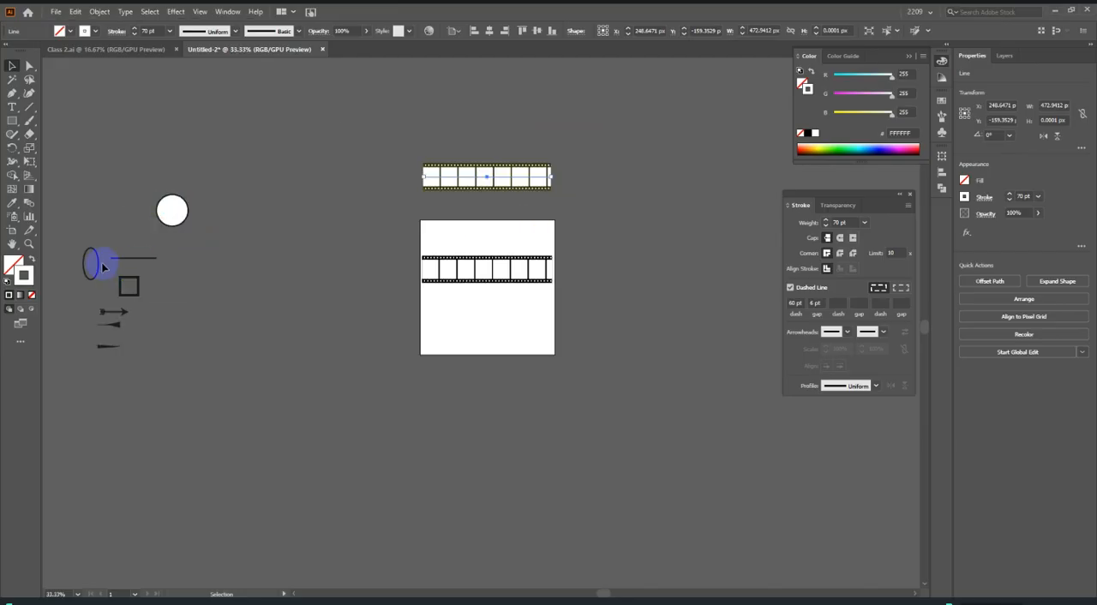
{"action": "left_click_drag", "start_coordinate": [97, 260], "coordinate": [341, 298]}
{"action": "scroll", "coordinate": [341, 298], "scroll_direction": "up", "scroll_amount": 3}
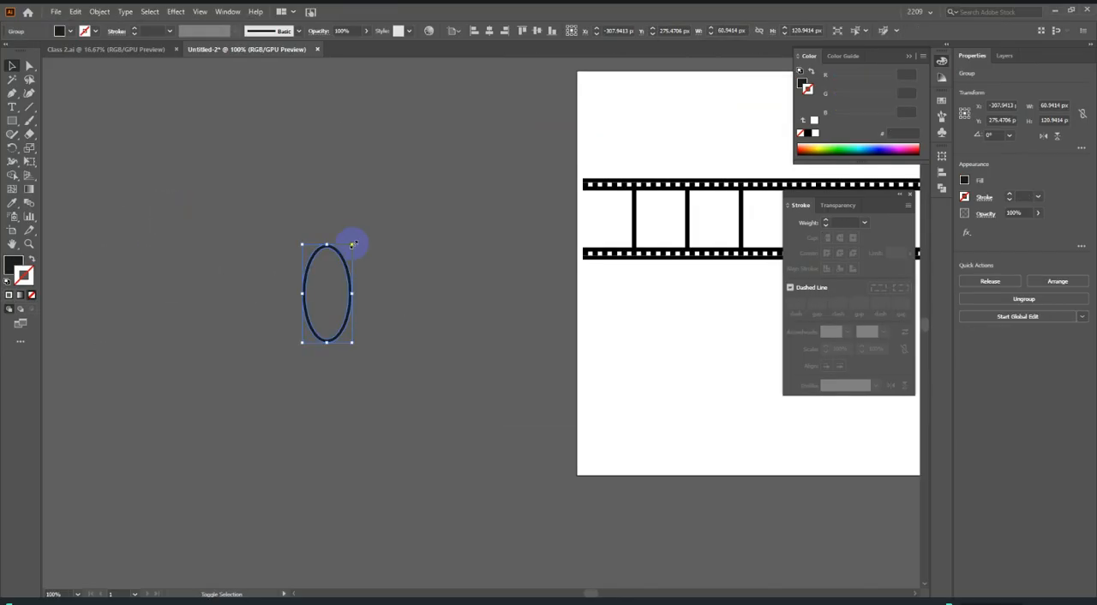
{"action": "left_click_drag", "start_coordinate": [352, 243], "coordinate": [406, 331]}
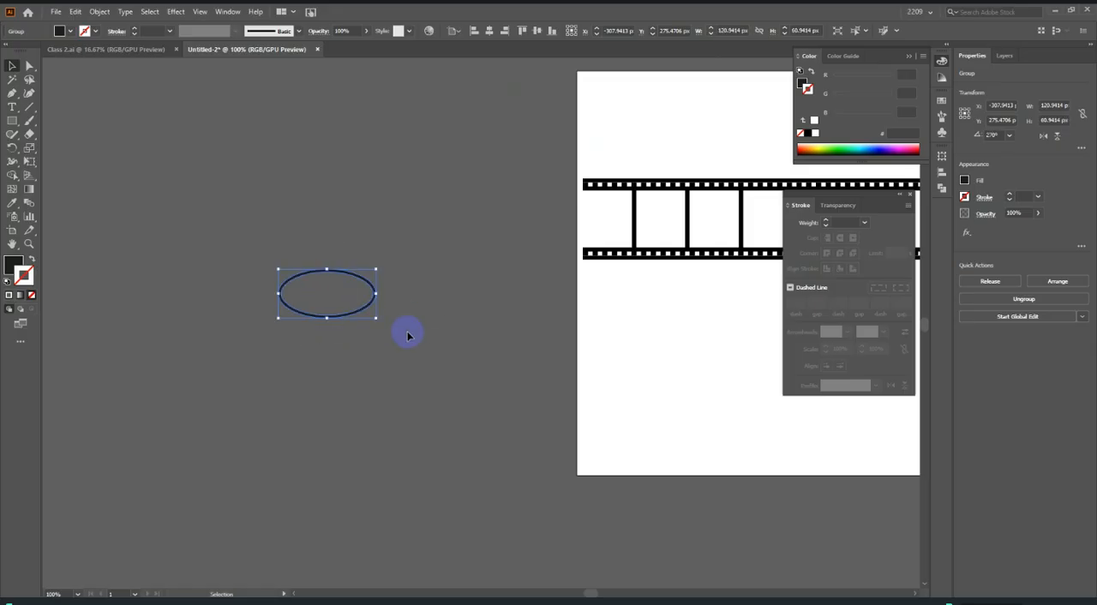
{"action": "key", "text": "ctrl+z"}
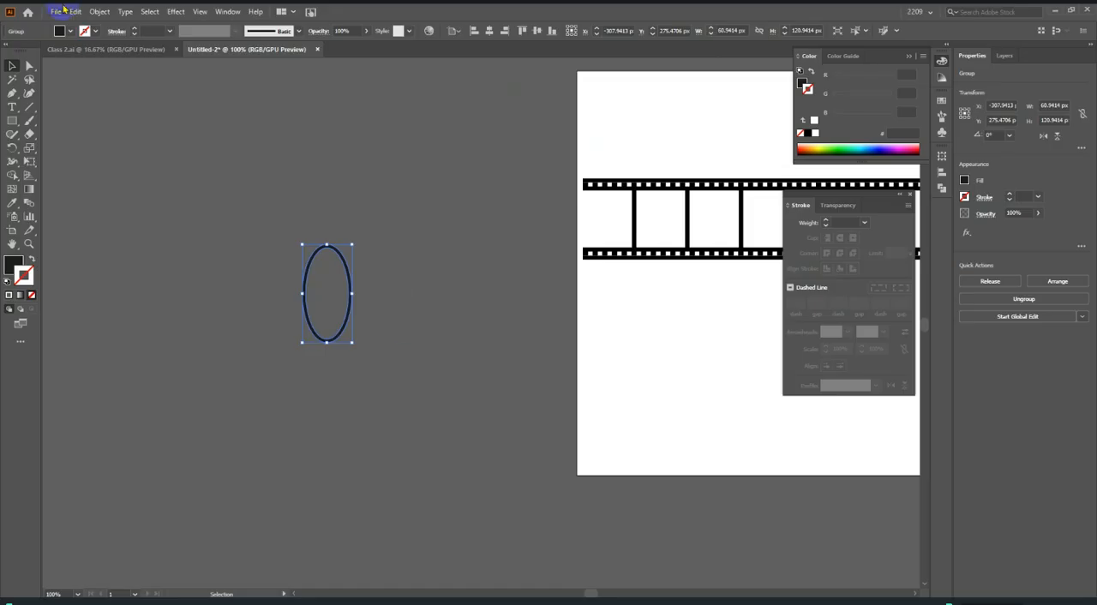
Select the white 70 pt frame line of the black film strip and review its dash and gap settings.
{"action": "scroll", "coordinate": [566, 478], "scroll_direction": "down", "scroll_amount": 3}
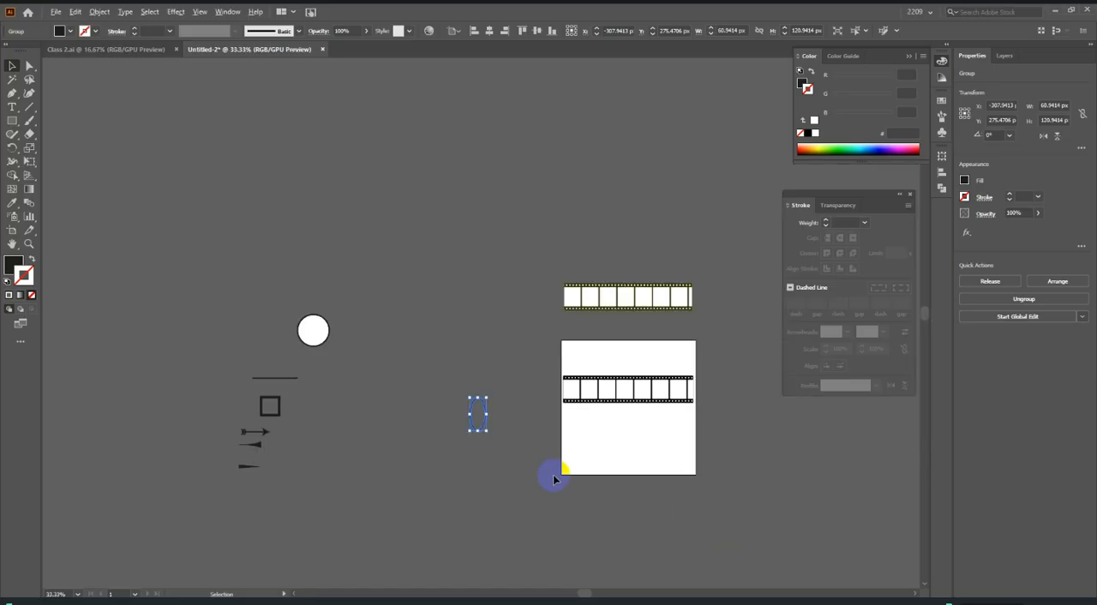
{"action": "scroll", "coordinate": [617, 446], "scroll_direction": "up", "scroll_amount": 6}
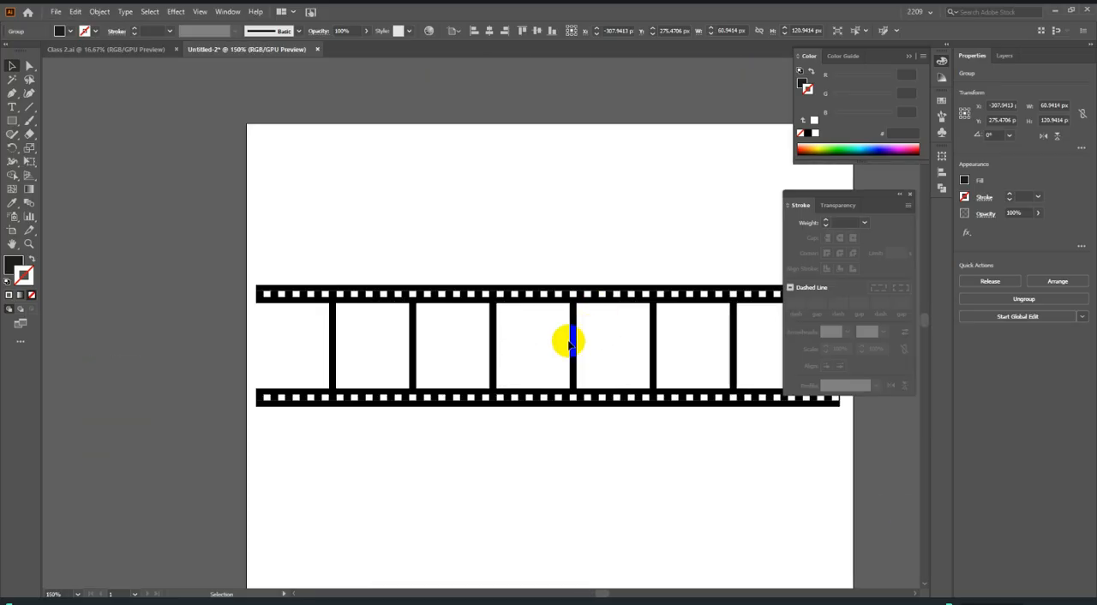
{"action": "left_click", "coordinate": [566, 344]}
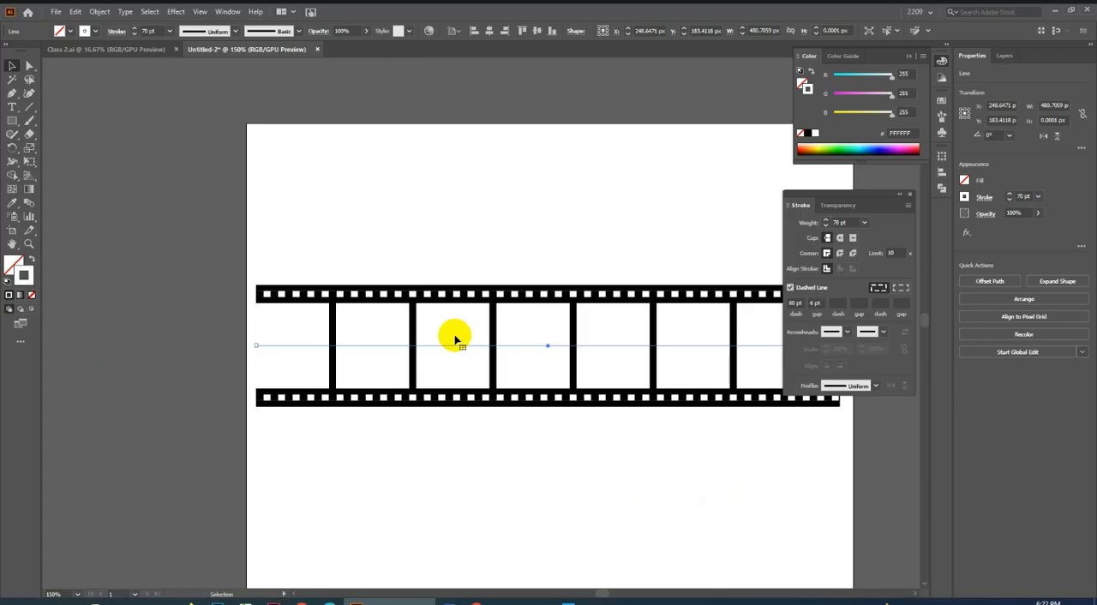
{"action": "left_click", "coordinate": [794, 303]}
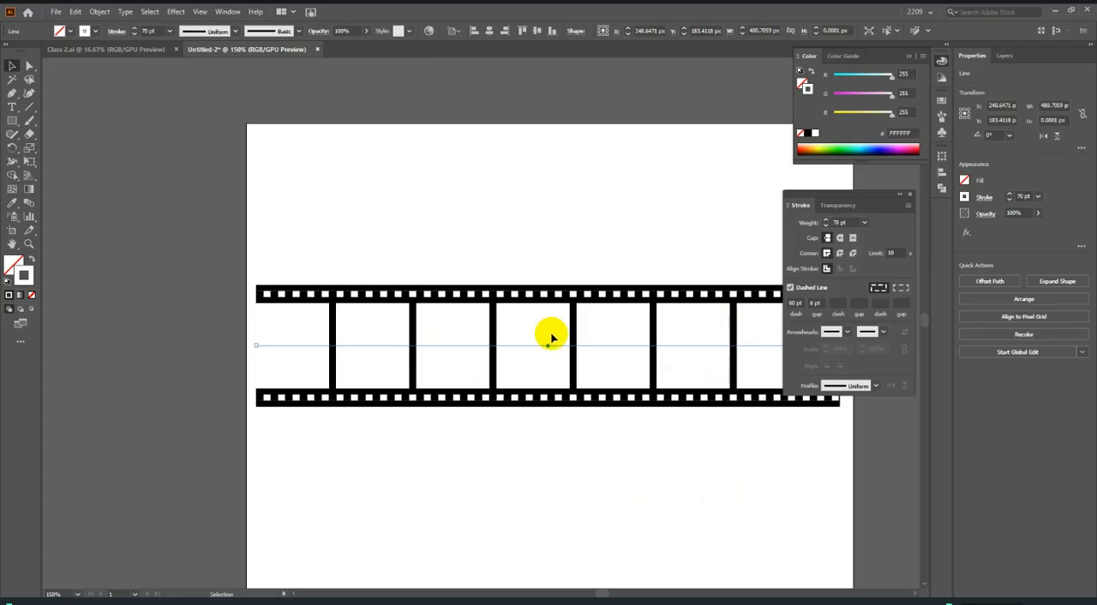
Select all the lines of both film strips on and above the artboard.
{"action": "scroll", "coordinate": [550, 337], "scroll_direction": "down", "scroll_amount": 3}
{"action": "scroll", "coordinate": [615, 345], "scroll_direction": "down", "scroll_amount": 1}
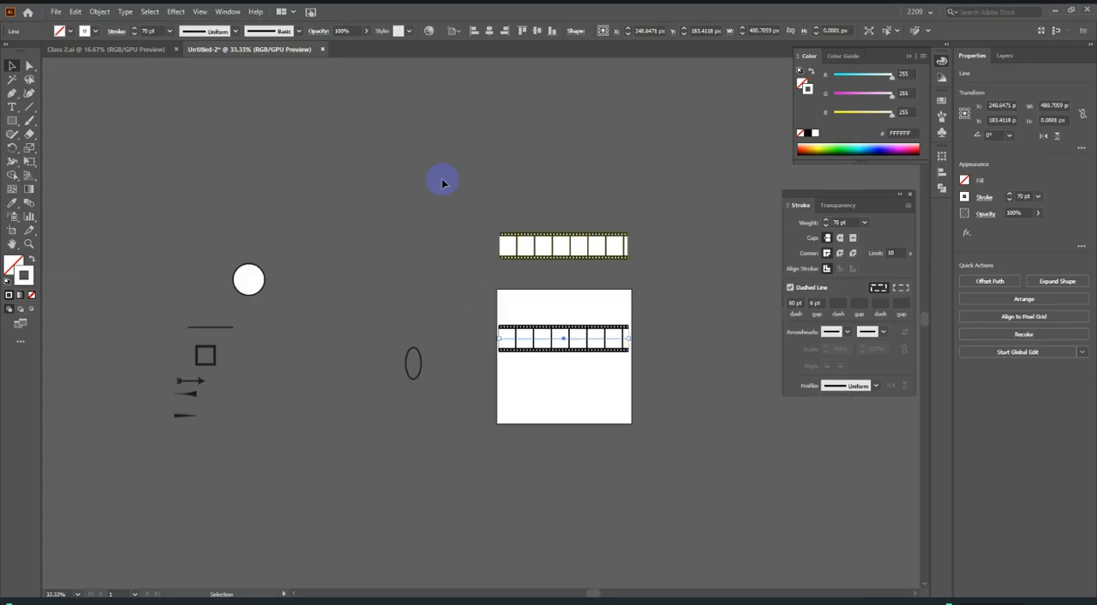
{"action": "left_click_drag", "start_coordinate": [442, 183], "coordinate": [733, 443]}
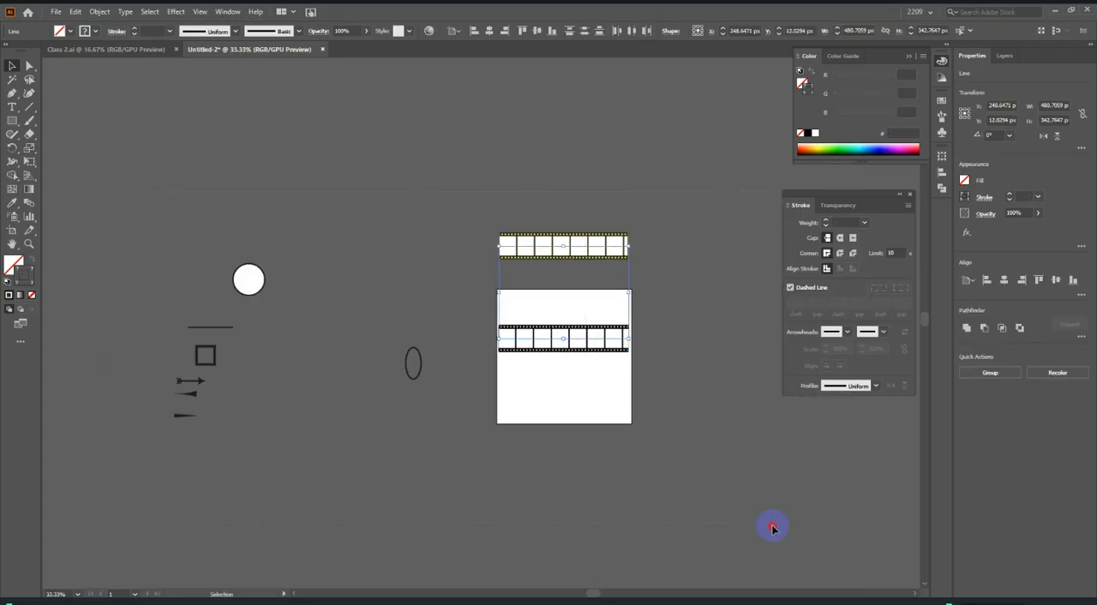